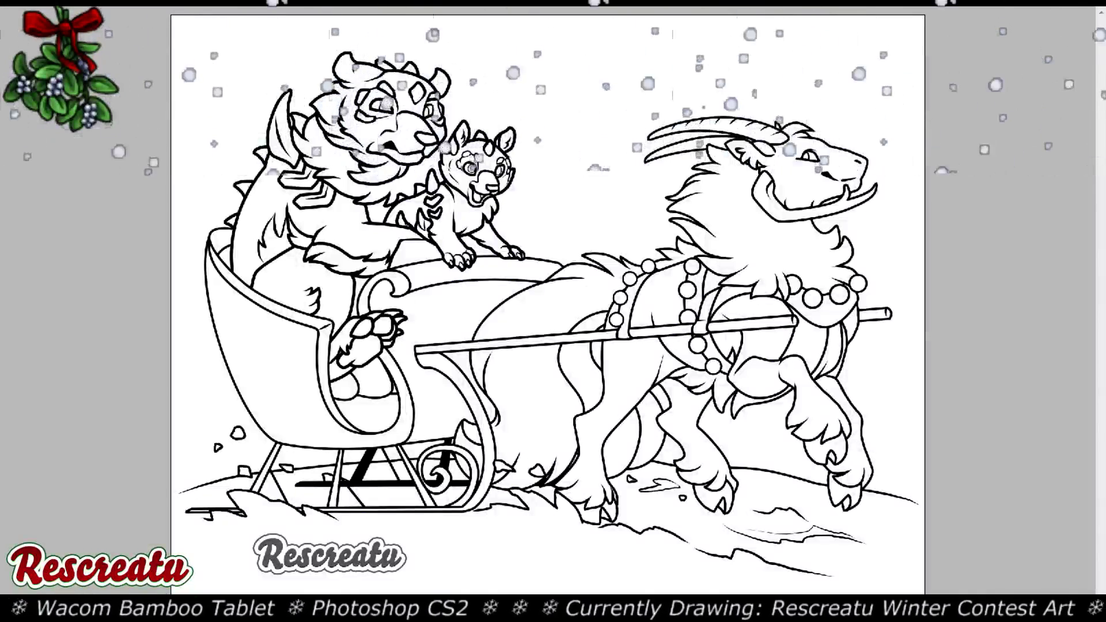
Select the silhouette of the riders, sleigh and horned beast by its surrounding background and fill it with flat orange
left_click(598, 167)
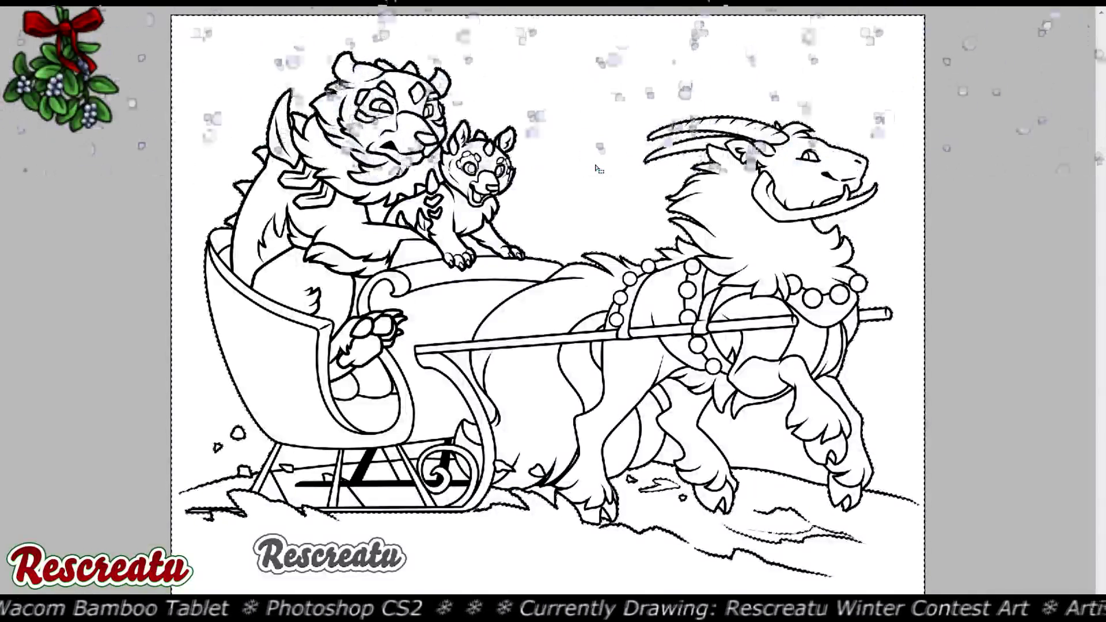
left_click(598, 169)
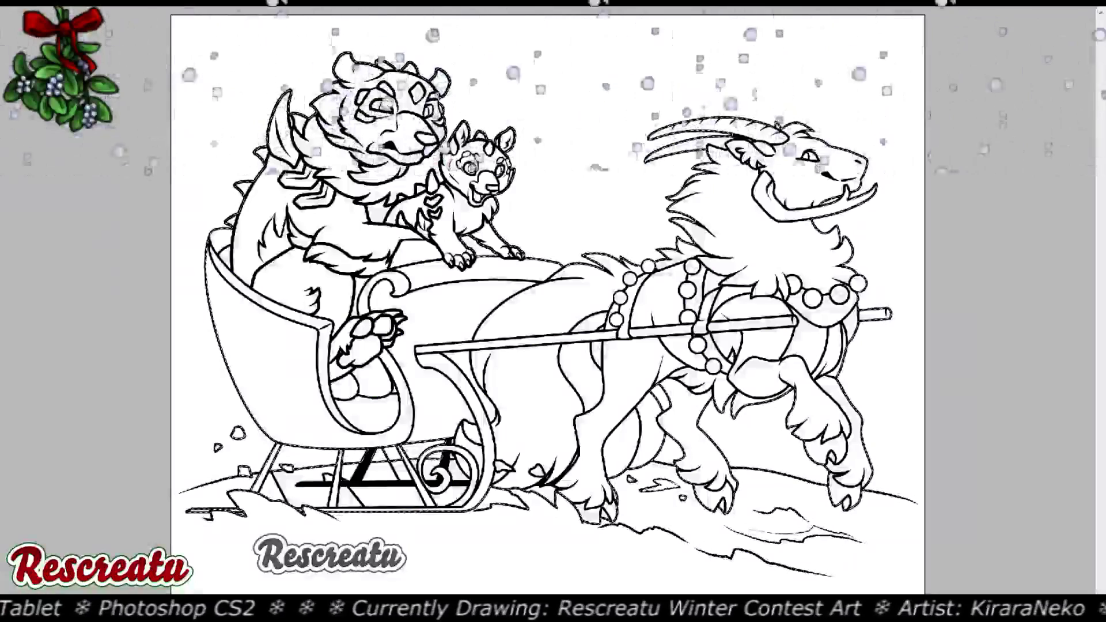
key("alt+BackSpace")
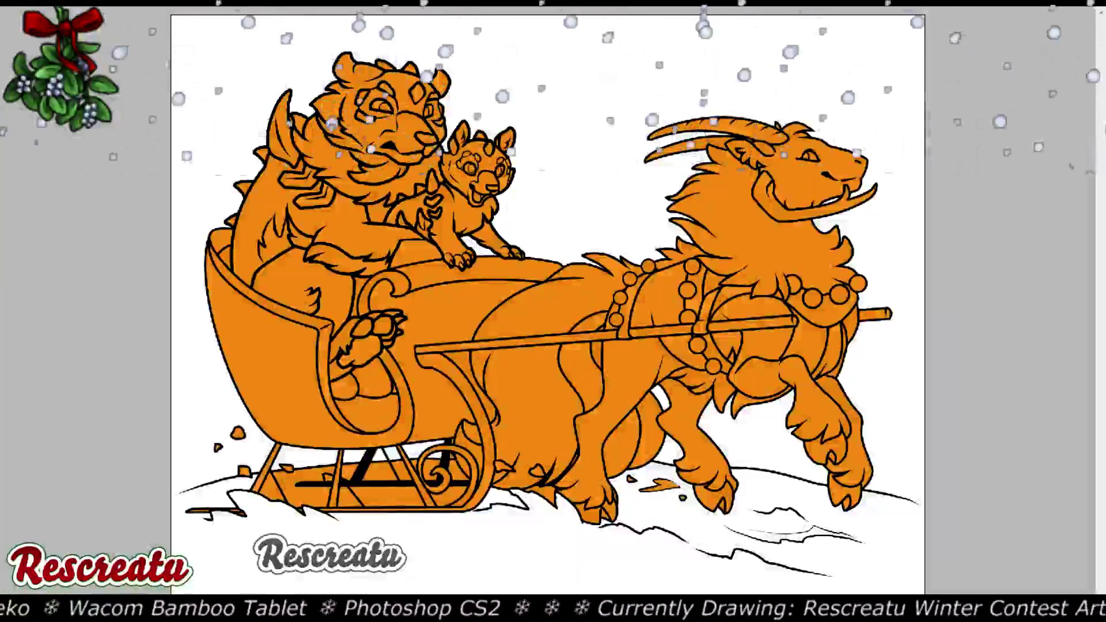
Select the area of the sleigh and its riders, delete the orange there and clear the selection
mouse_move(571, 244)
left_mouse_down()
mouse_move(440, 348)
mouse_move(467, 399)
mouse_move(452, 468)
mouse_move(346, 577)
mouse_move(171, 221)
mouse_move(542, 161)
mouse_move(570, 245)
left_mouse_up()
key("Delete")
key("ctrl+d")
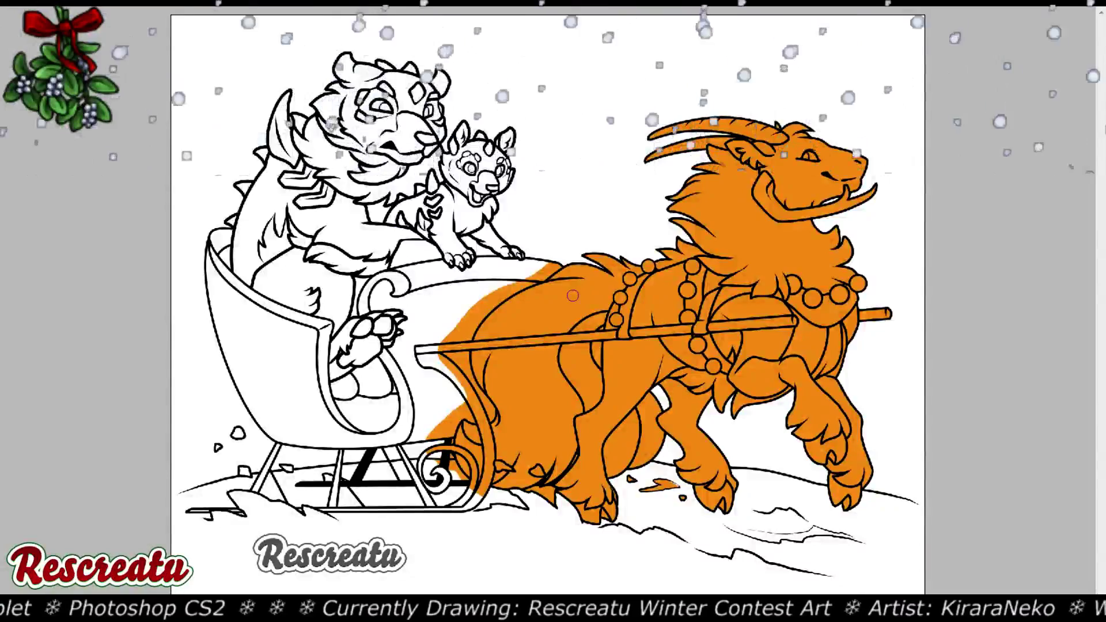
Erase the excess orange from the sleigh body and front along the beast's back and rump
key("ctrl+plus")
key("ctrl+plus")
left_click_drag(548, 335, 589, 300)
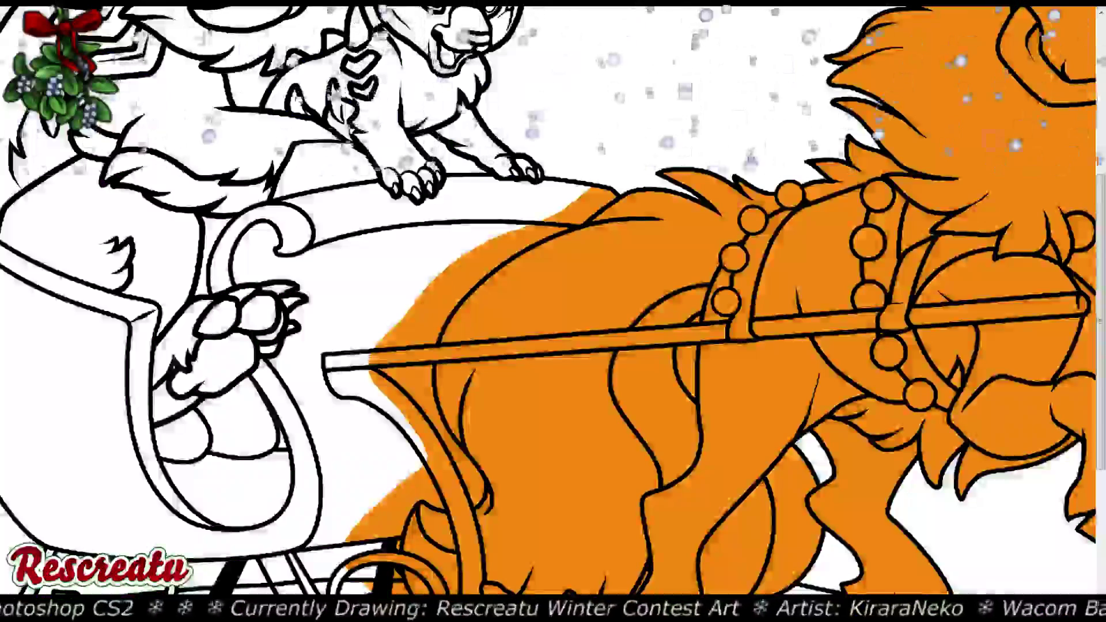
key("ctrl+plus")
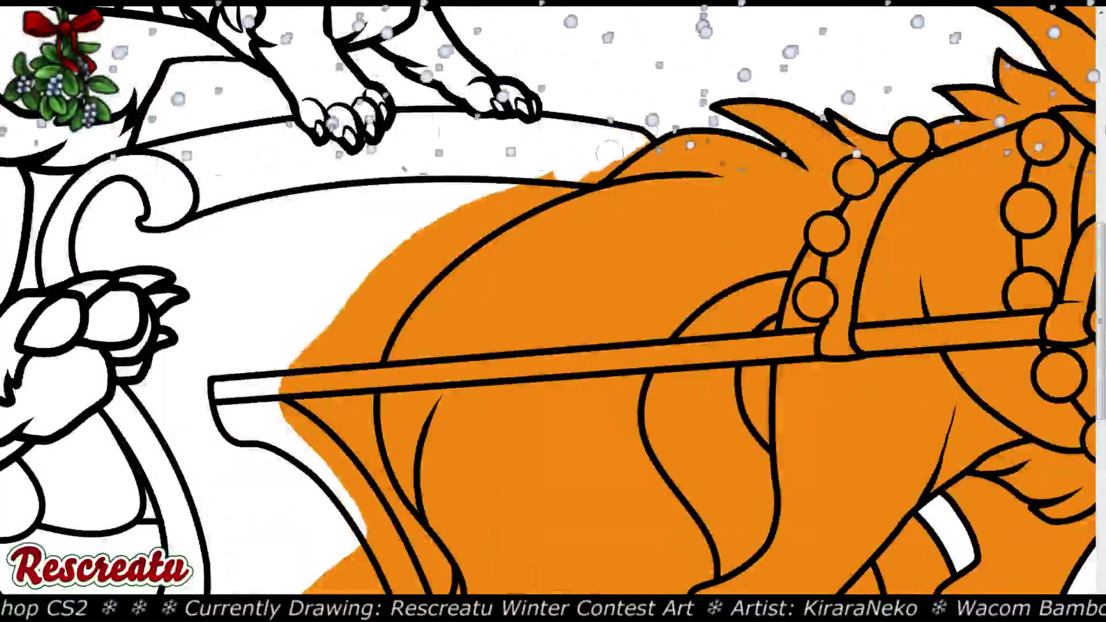
mouse_move(550, 183)
left_mouse_down()
mouse_move(510, 187)
mouse_move(384, 251)
mouse_move(319, 322)
mouse_move(345, 318)
mouse_move(397, 248)
mouse_move(451, 216)
mouse_move(543, 174)
mouse_move(566, 180)
mouse_move(502, 206)
mouse_move(395, 287)
mouse_move(326, 381)
mouse_move(311, 436)
mouse_move(337, 366)
mouse_move(297, 410)
left_mouse_up()
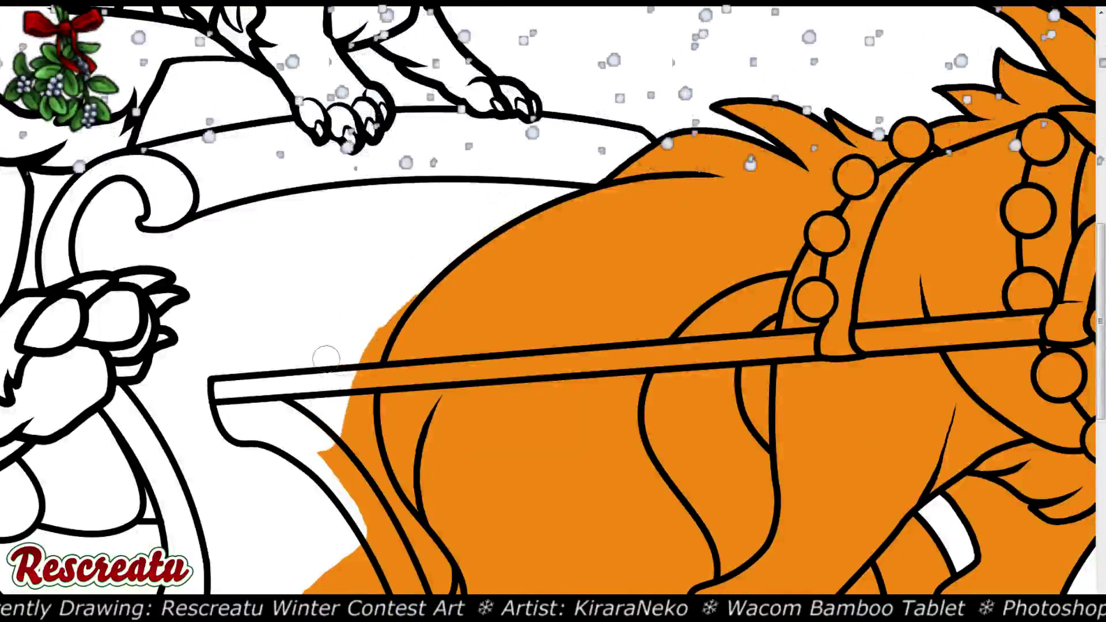
Erase the orange around the sleigh's curved front runner and scroll, outside the beast's tail
mouse_move(386, 316)
left_mouse_down()
mouse_move(363, 352)
mouse_move(353, 415)
mouse_move(364, 346)
mouse_move(364, 455)
mouse_move(346, 486)
mouse_move(468, 173)
mouse_move(405, 141)
left_mouse_up()
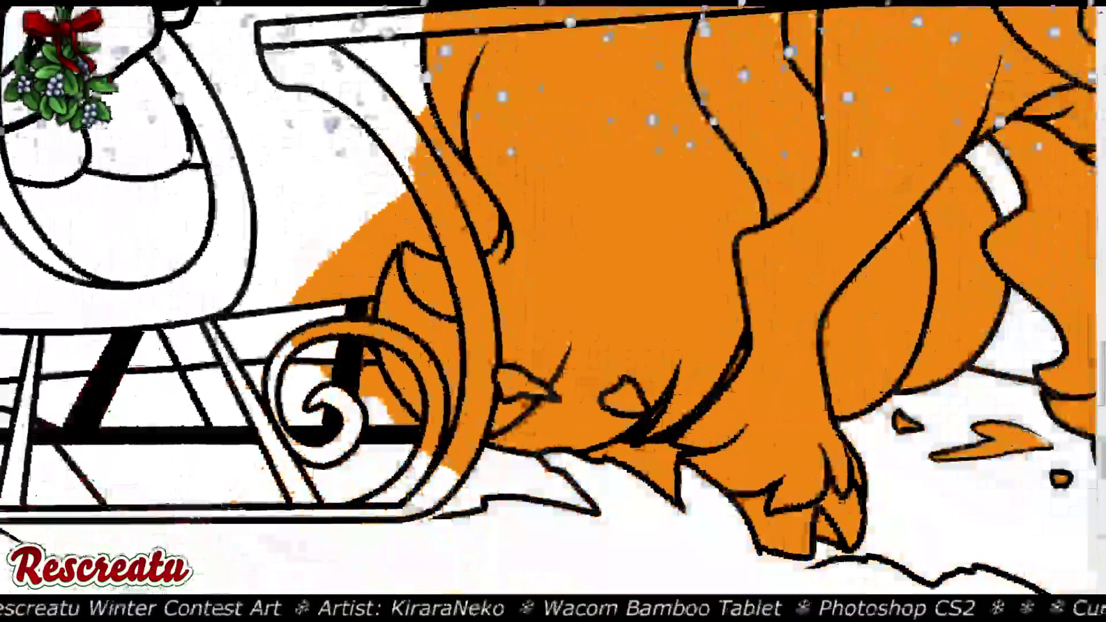
mouse_move(311, 300)
left_mouse_down()
mouse_move(292, 267)
mouse_move(306, 261)
mouse_move(311, 299)
mouse_move(331, 294)
mouse_move(346, 324)
mouse_move(390, 222)
mouse_move(448, 241)
left_mouse_up()
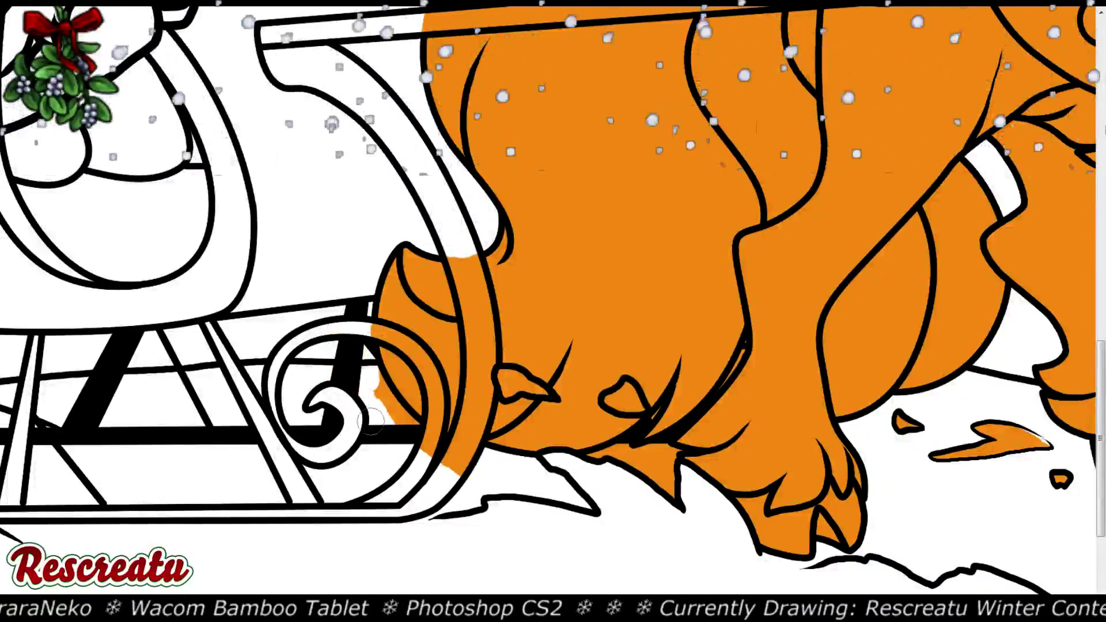
left_click_drag(372, 387, 375, 395)
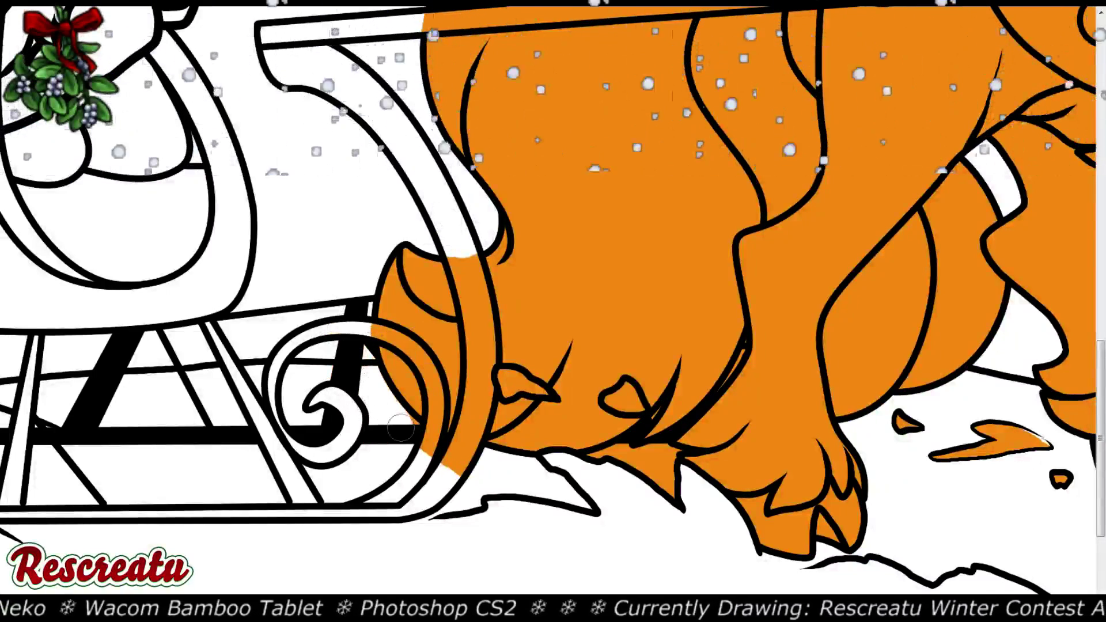
Erase the orange from the snow clumps and ground pieces around the beast's tail and hind hooves
mouse_move(409, 432)
left_mouse_down()
mouse_move(464, 479)
mouse_move(386, 370)
left_mouse_up()
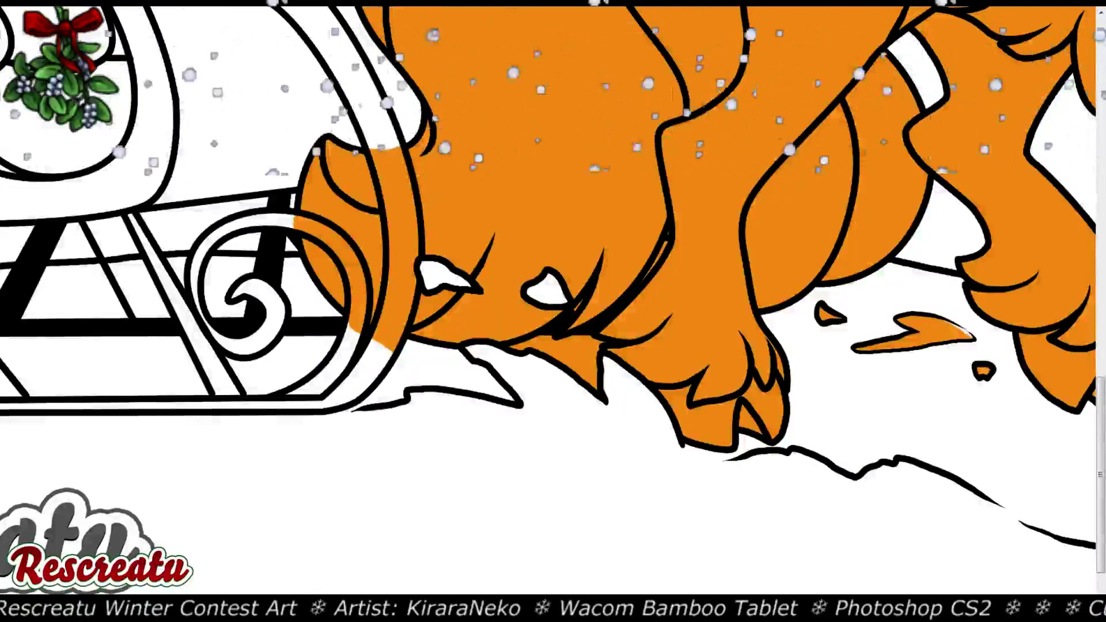
key("ctrl+plus")
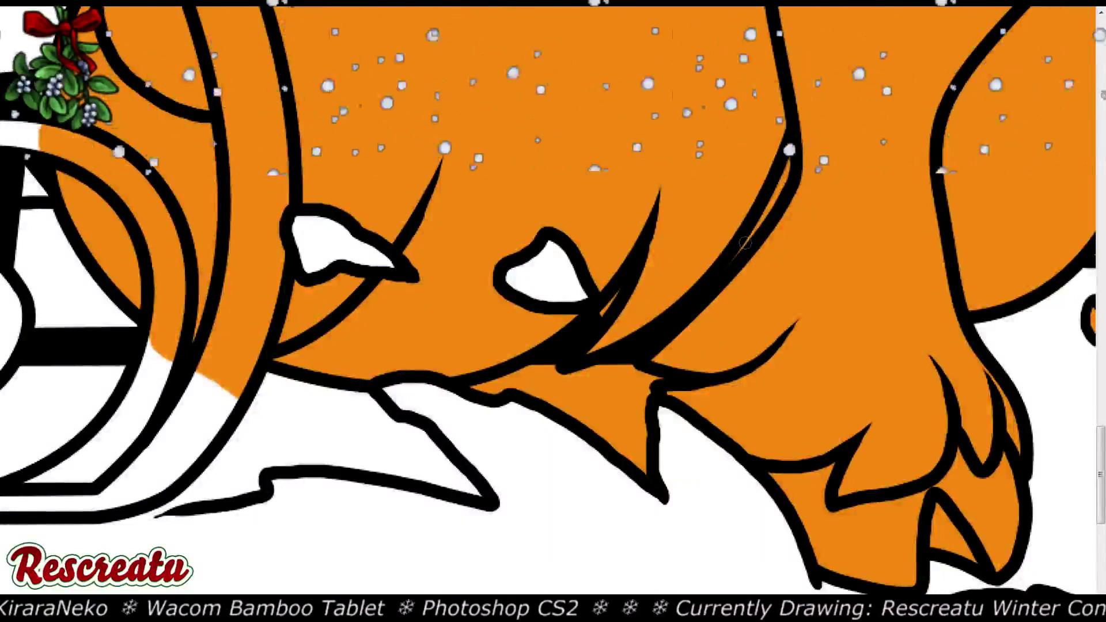
key("ctrl+minus")
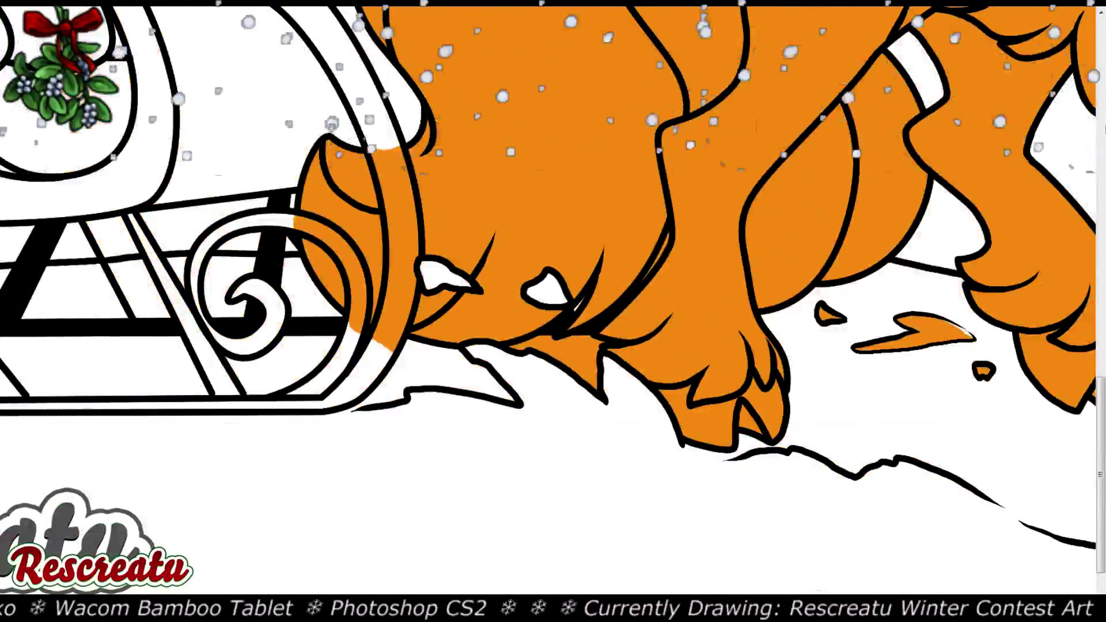
mouse_move(536, 345)
left_mouse_down()
mouse_move(607, 343)
mouse_move(545, 353)
mouse_move(586, 352)
mouse_move(596, 389)
mouse_move(556, 366)
left_mouse_up()
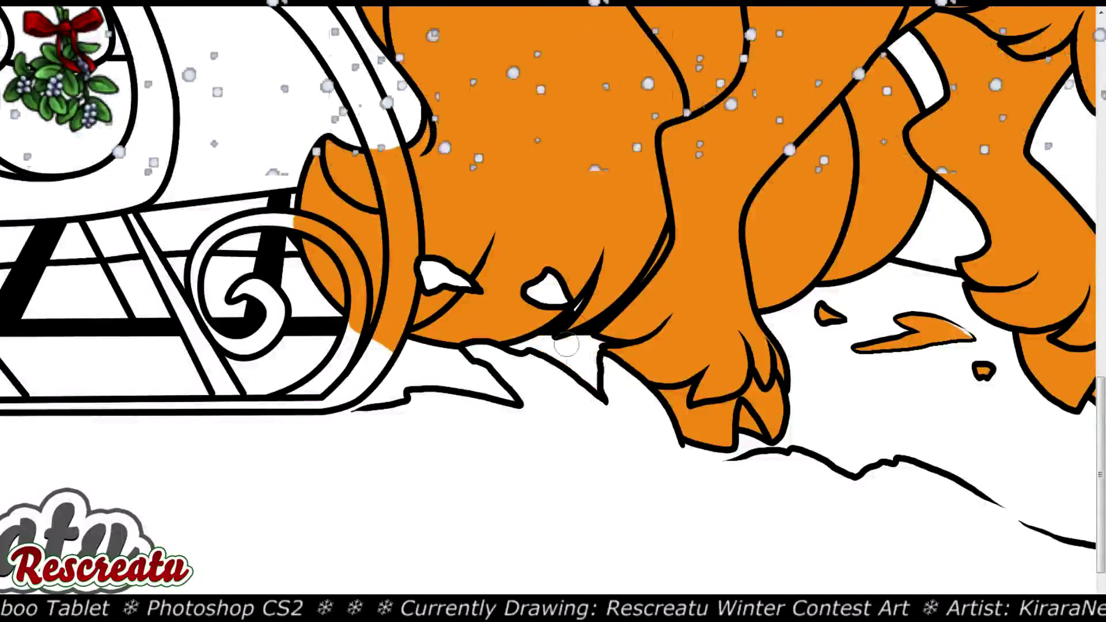
mouse_move(831, 345)
left_mouse_down()
mouse_move(476, 315)
mouse_move(470, 284)
mouse_move(545, 300)
mouse_move(582, 288)
mouse_move(634, 332)
left_mouse_up()
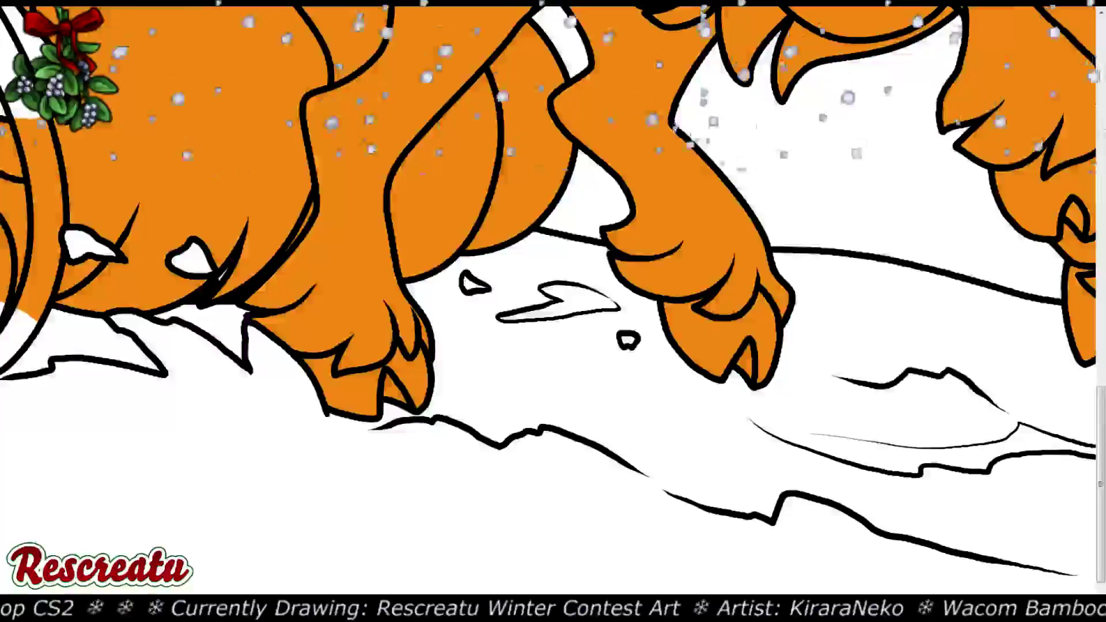
Examine the edges of the orange fill around the beast's hind legs and belly
key("ctrl+plus")
left_click_drag(277, 110, 337, 494)
scroll(553, 311, "down", 8)
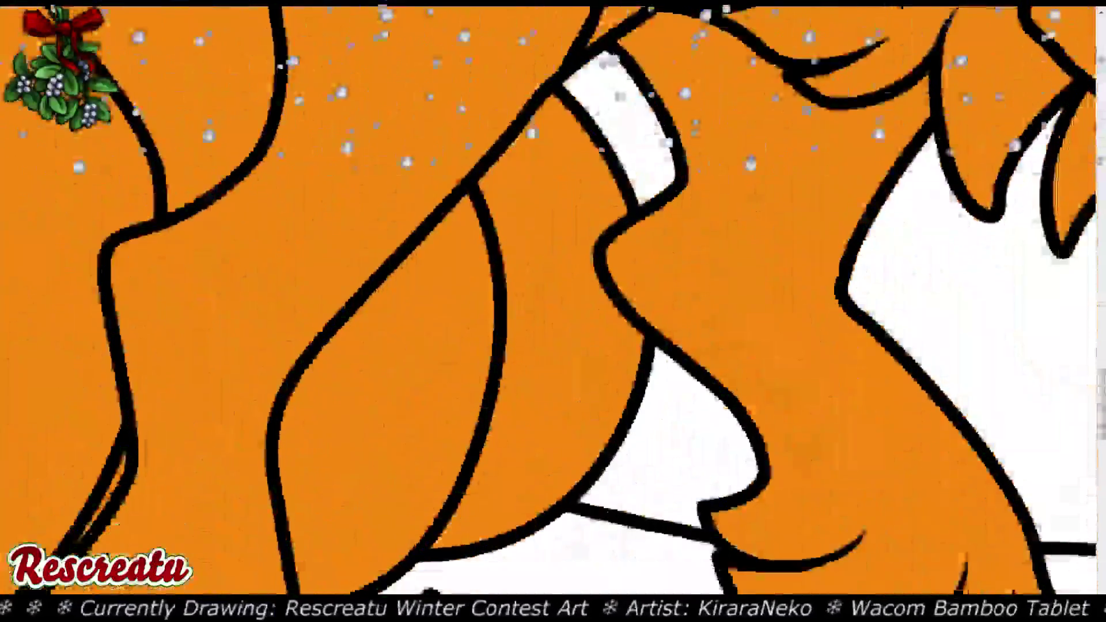
scroll(553, 311, "right", 3)
scroll(553, 311, "down", 4)
scroll(554, 311, "right", 1)
scroll(553, 311, "up", 10)
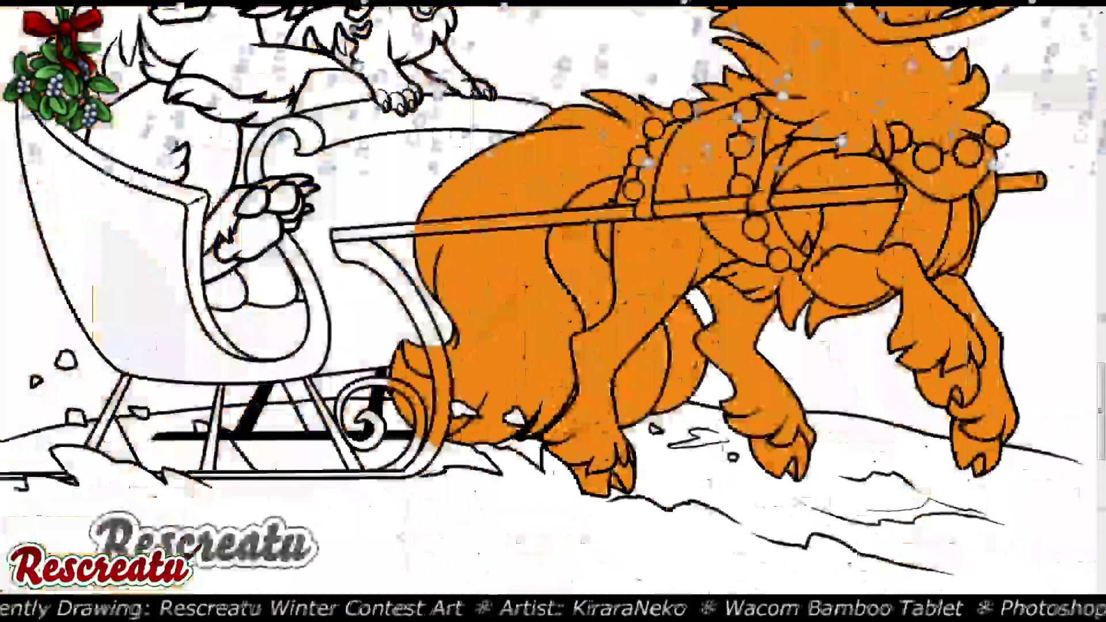
Lower the line art's opacity and check the orange fill's edges along the belly, legs and hooves
key("ctrl+minus")
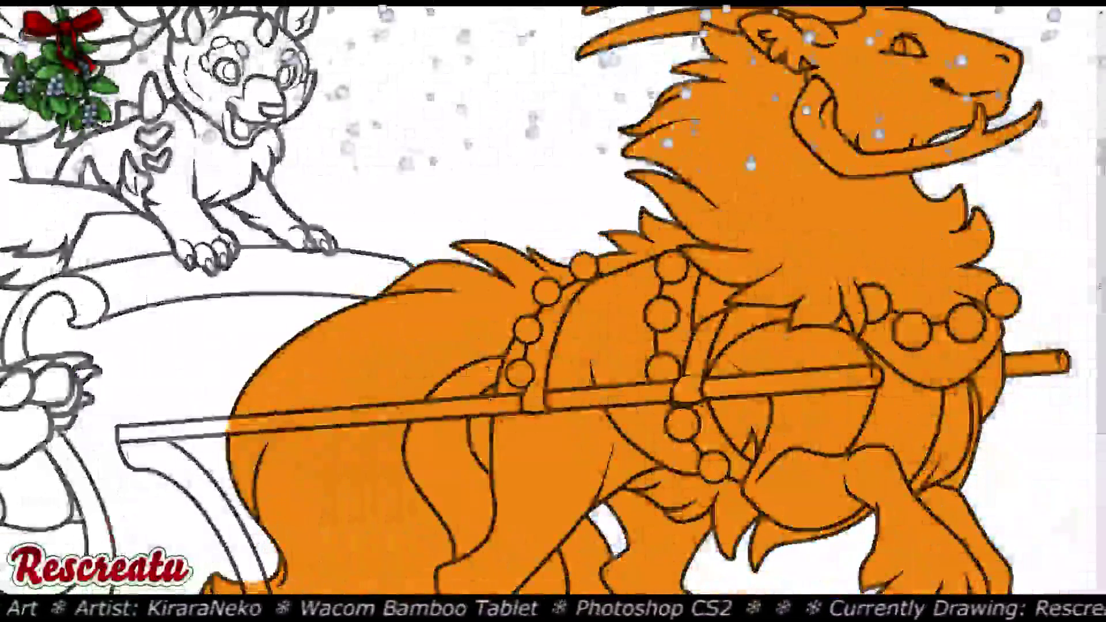
key("ctrl+plus")
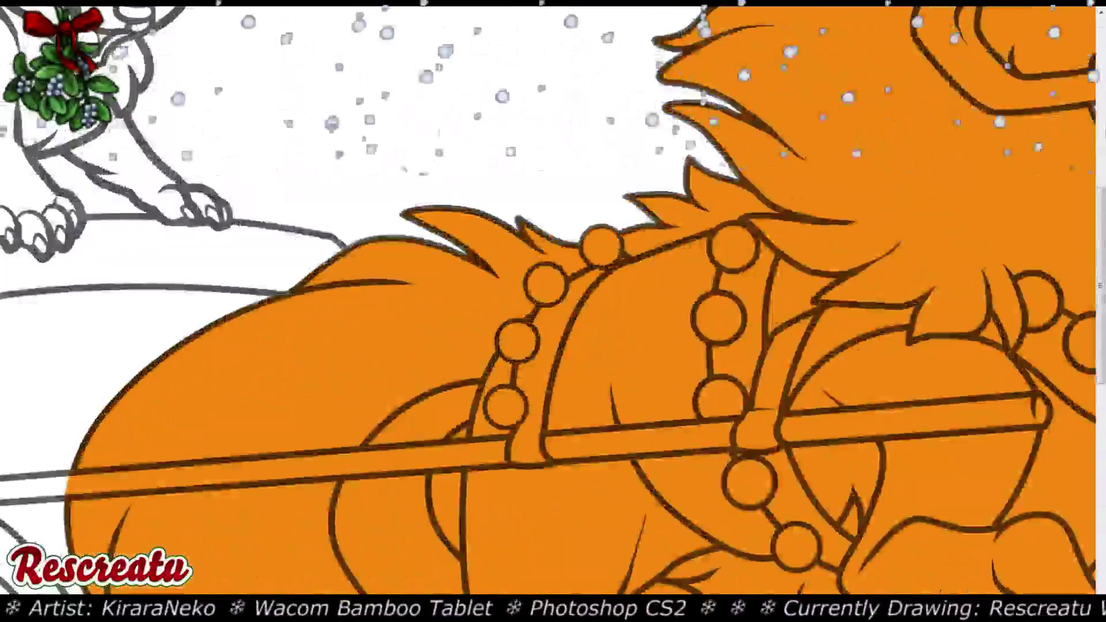
key("ctrl+plus")
scroll(547, 299, "down", 10)
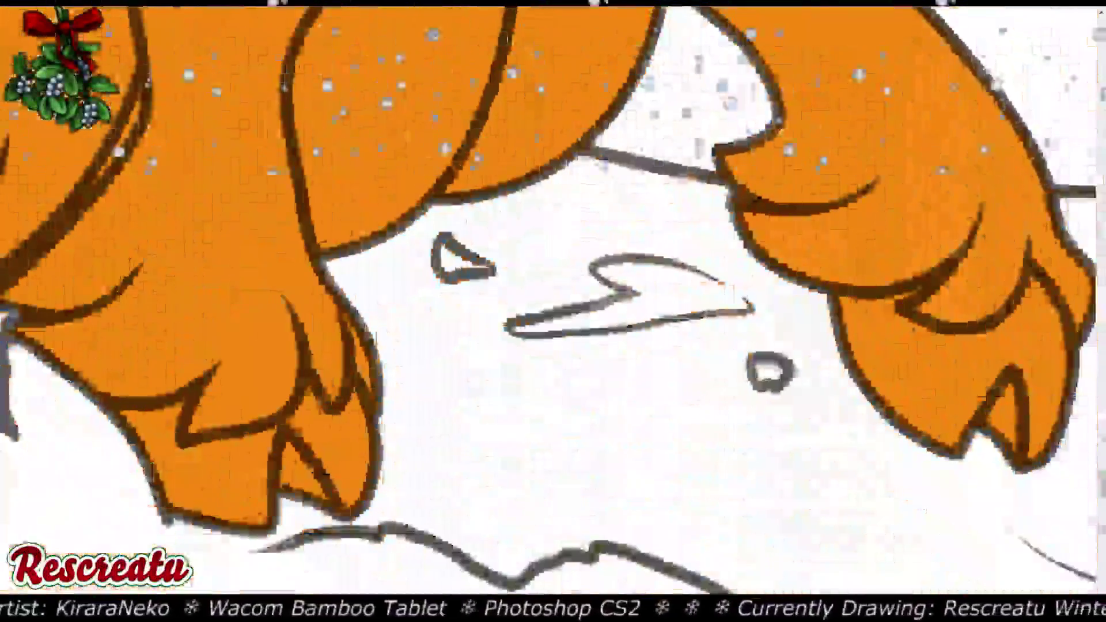
left_click_drag(663, 173, 385, 265)
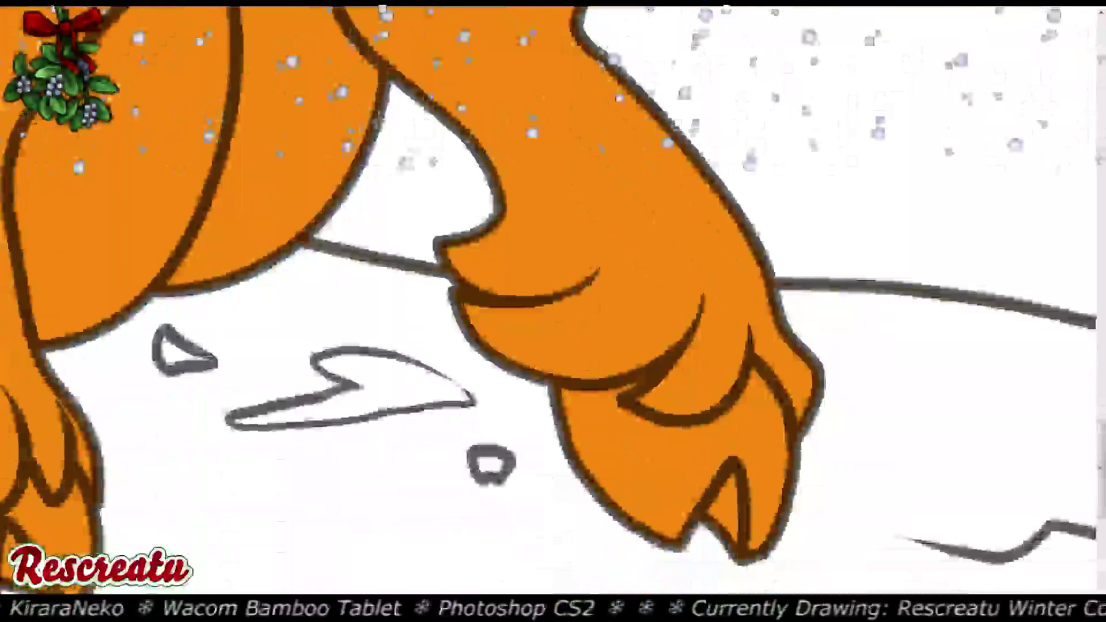
left_click_drag(633, 144, 473, 522)
scroll(553, 299, "right", 3)
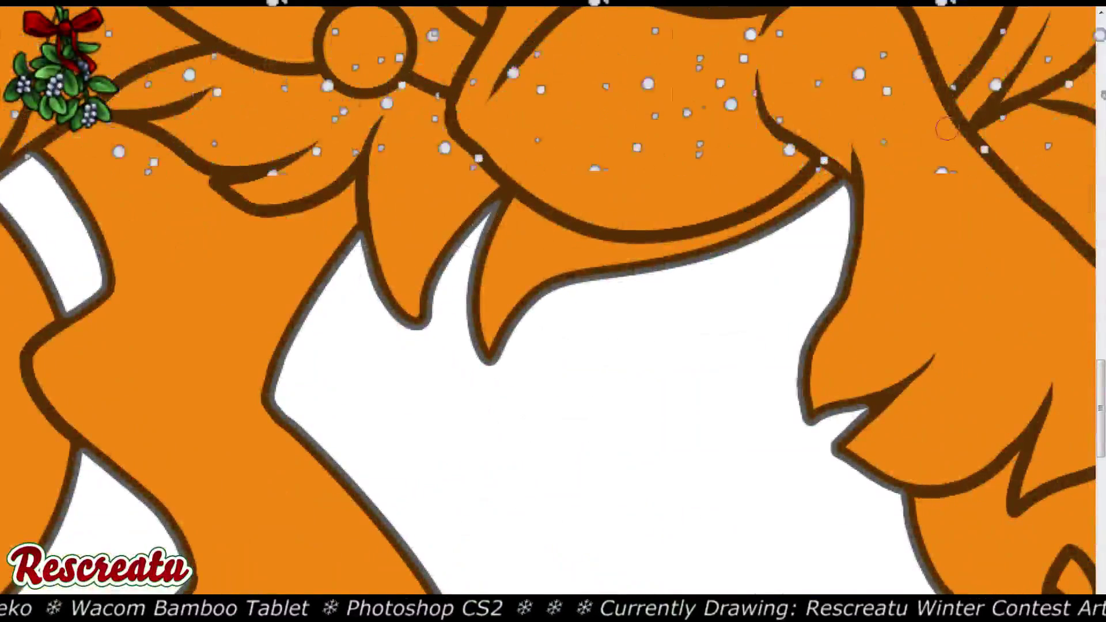
mouse_move(869, 410)
left_mouse_down()
mouse_move(373, 281)
mouse_move(372, 255)
left_mouse_up()
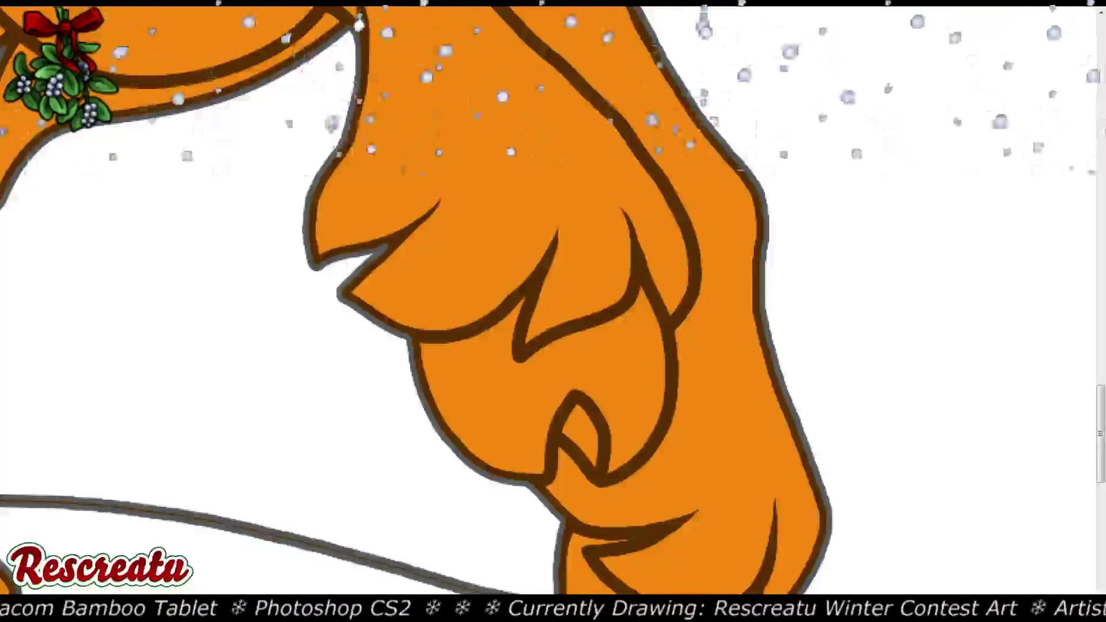
scroll(553, 300, "down", 3)
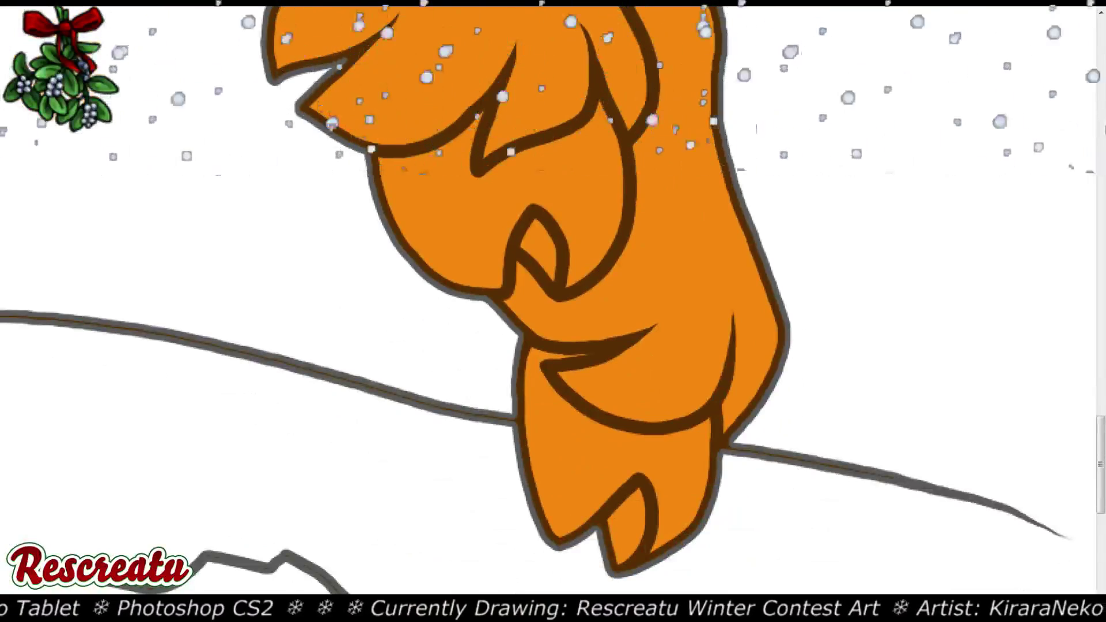
Erase the orange from the shaft end in front of the chest and check the fill's edge around the beard and tusk
scroll(553, 300, "up", 10)
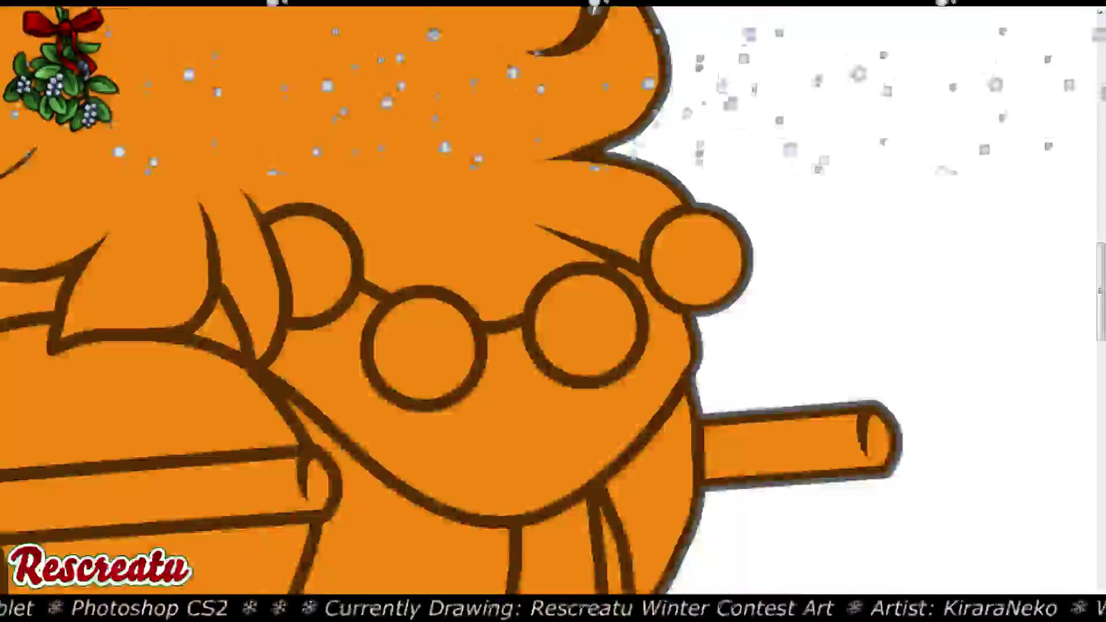
mouse_move(712, 423)
left_mouse_down()
mouse_move(714, 495)
mouse_move(729, 471)
mouse_move(724, 443)
mouse_move(737, 450)
mouse_move(772, 401)
mouse_move(792, 396)
mouse_move(774, 474)
mouse_move(909, 393)
mouse_move(909, 413)
mouse_move(856, 467)
mouse_move(902, 466)
left_mouse_up()
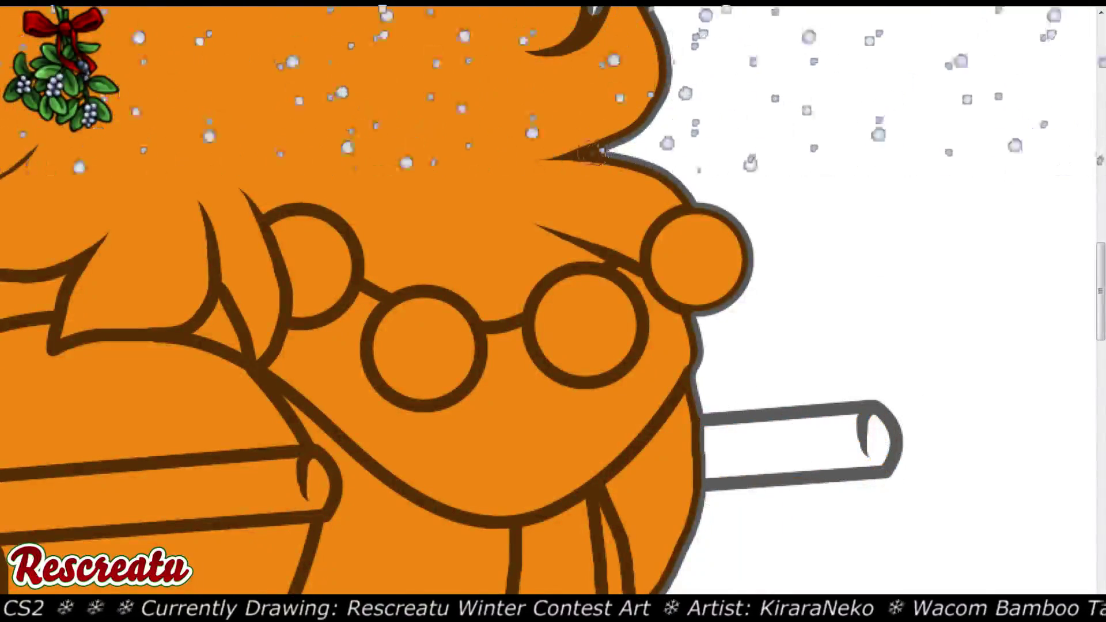
scroll(781, 244, "up", 5)
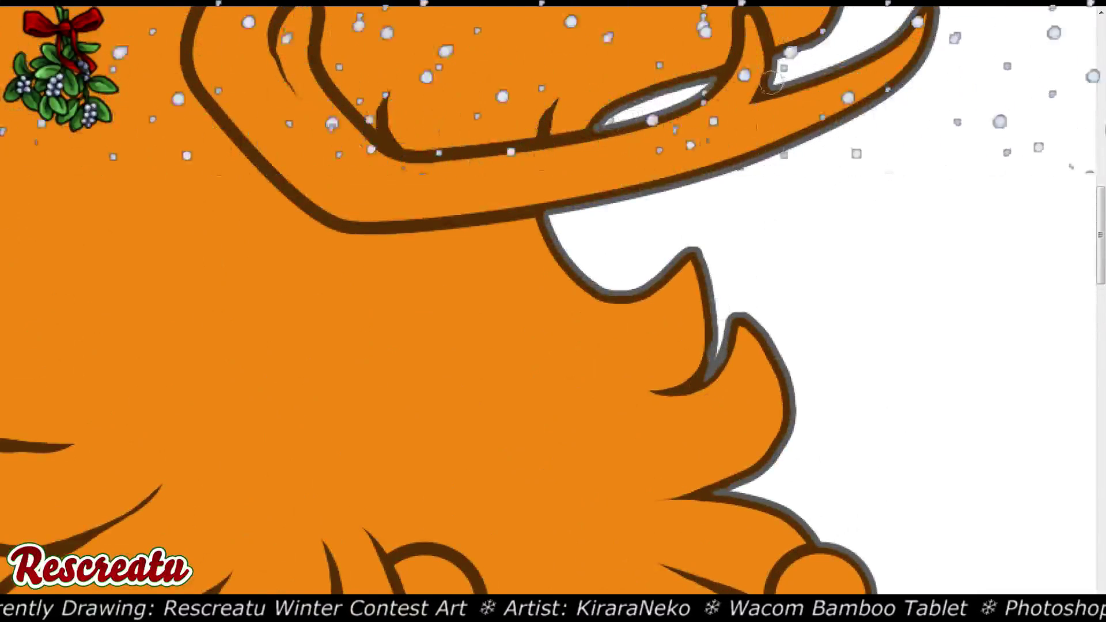
left_click_drag(662, 86, 538, 392)
Erase the orange from the narrow gap between the two horns, undoing a stray stroke
left_click_drag(369, 35, 792, 251)
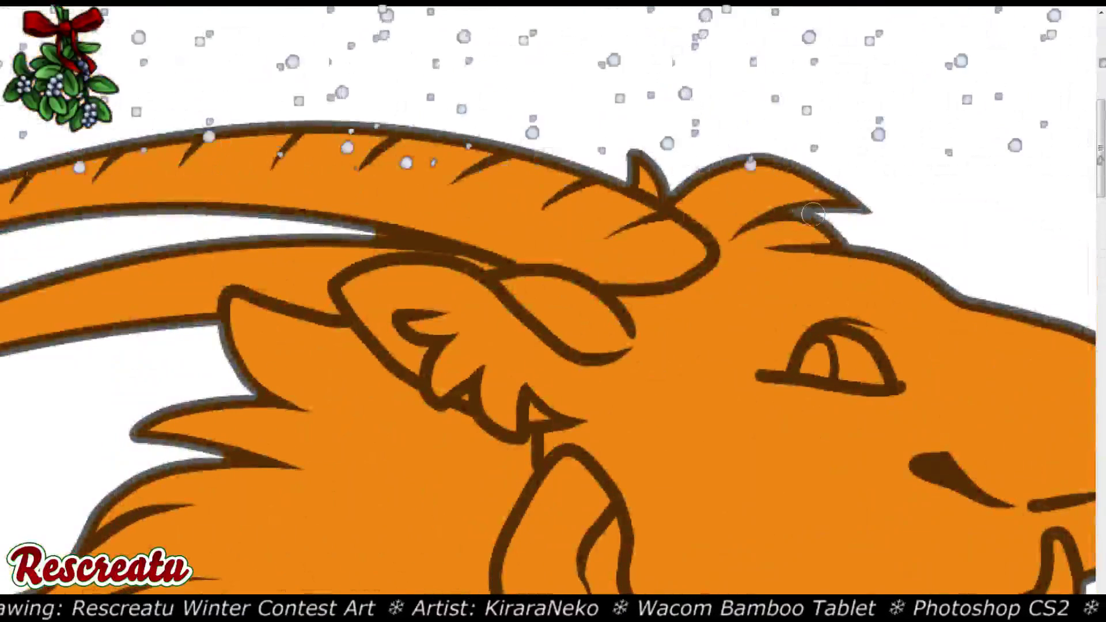
left_click_drag(403, 288, 713, 319)
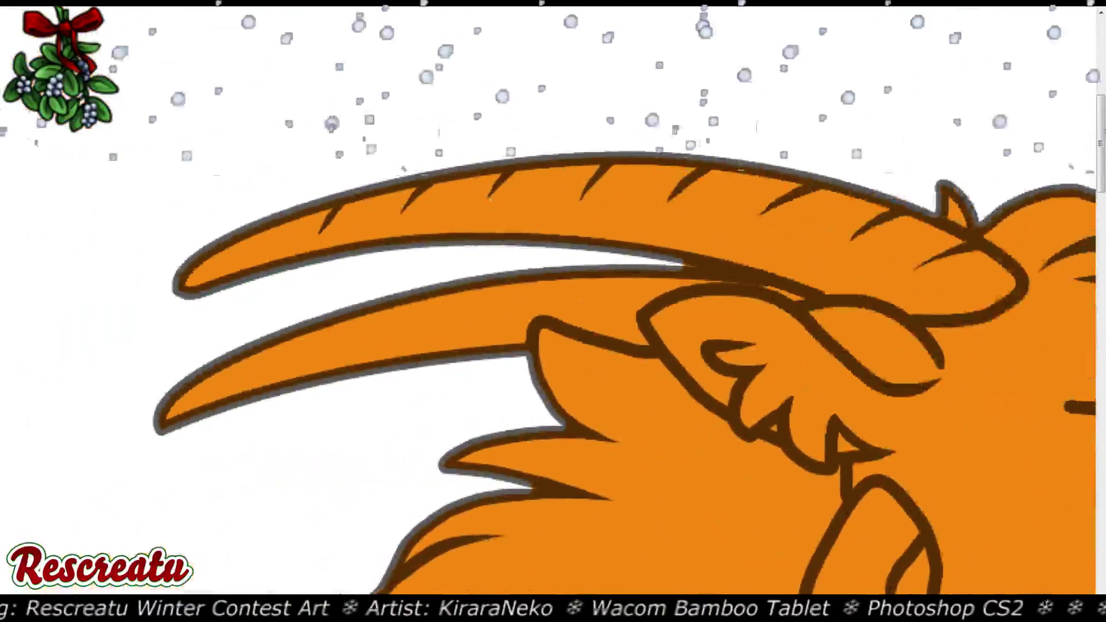
mouse_move(710, 269)
left_mouse_down()
mouse_move(641, 264)
mouse_move(682, 266)
left_mouse_up()
key("ctrl+z")
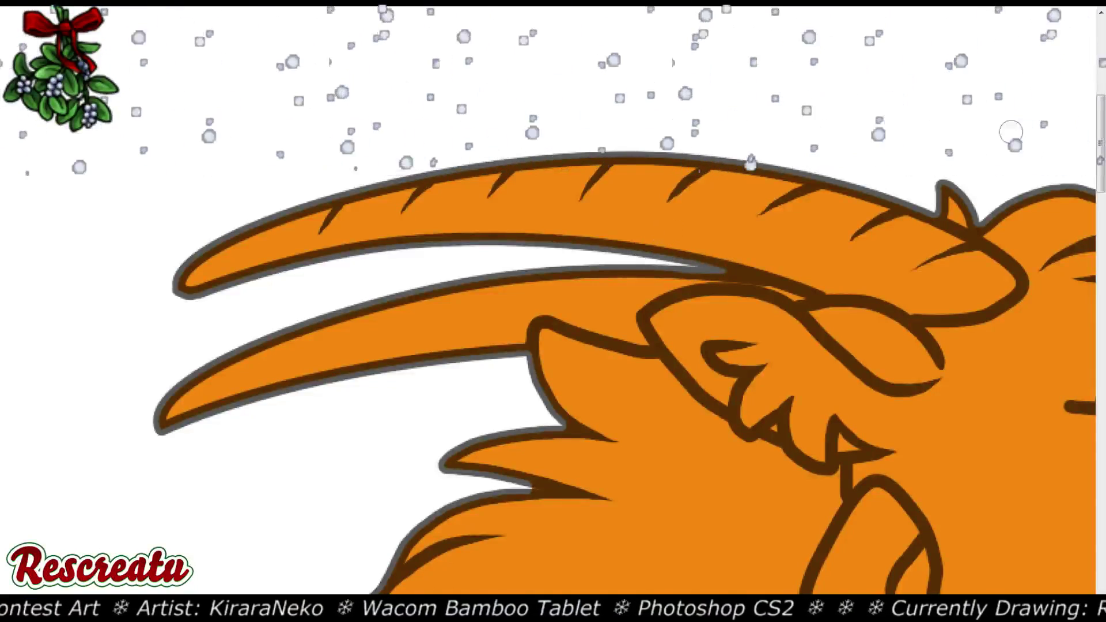
Clean up the orange fill's edge along the mane tufts and the fur on the beast's back
mouse_move(545, 406)
left_mouse_down()
mouse_move(607, 250)
mouse_move(612, 270)
left_mouse_up()
mouse_move(605, 336)
left_mouse_down()
mouse_move(582, 333)
mouse_move(603, 338)
left_mouse_up()
left_click_drag(419, 506, 395, 510)
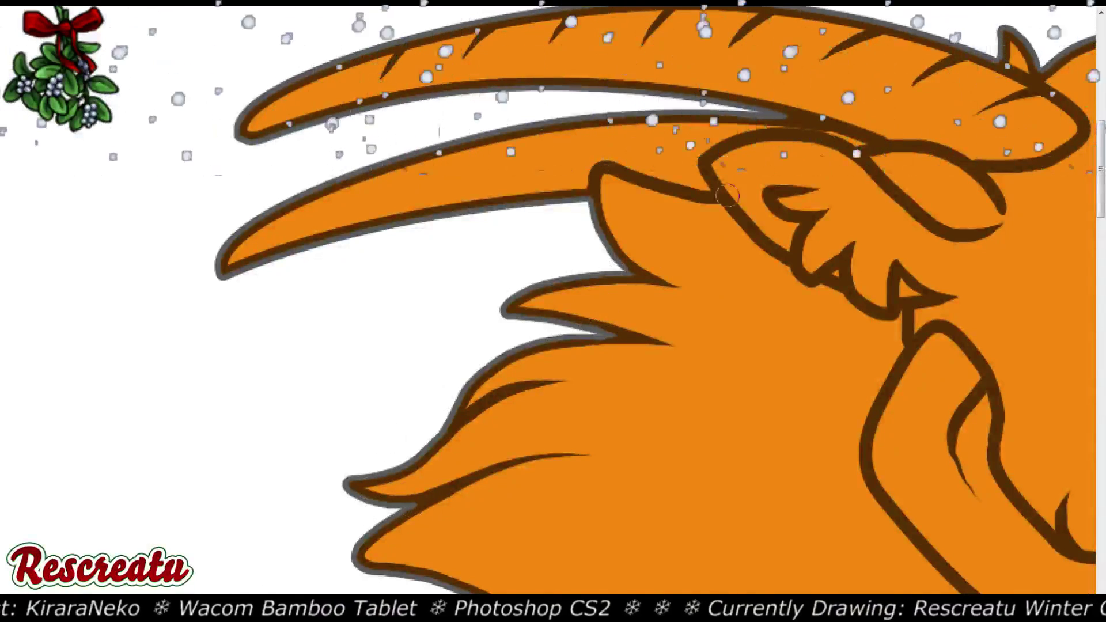
mouse_move(519, 533)
left_mouse_down()
mouse_move(582, 315)
mouse_move(605, 37)
mouse_move(703, 69)
left_mouse_up()
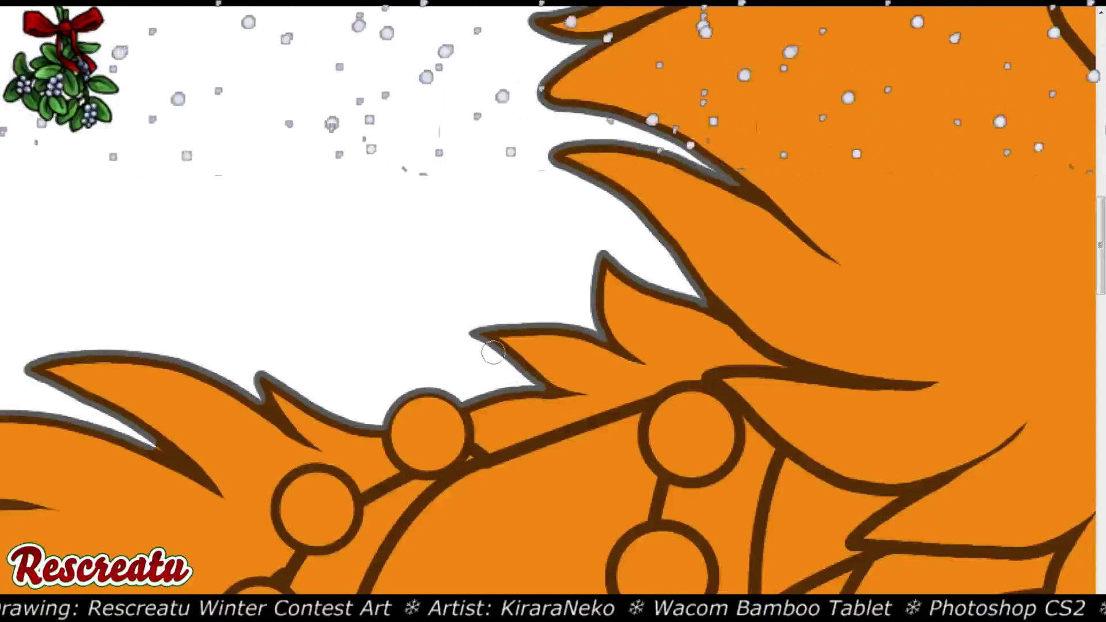
left_click_drag(461, 297, 894, 175)
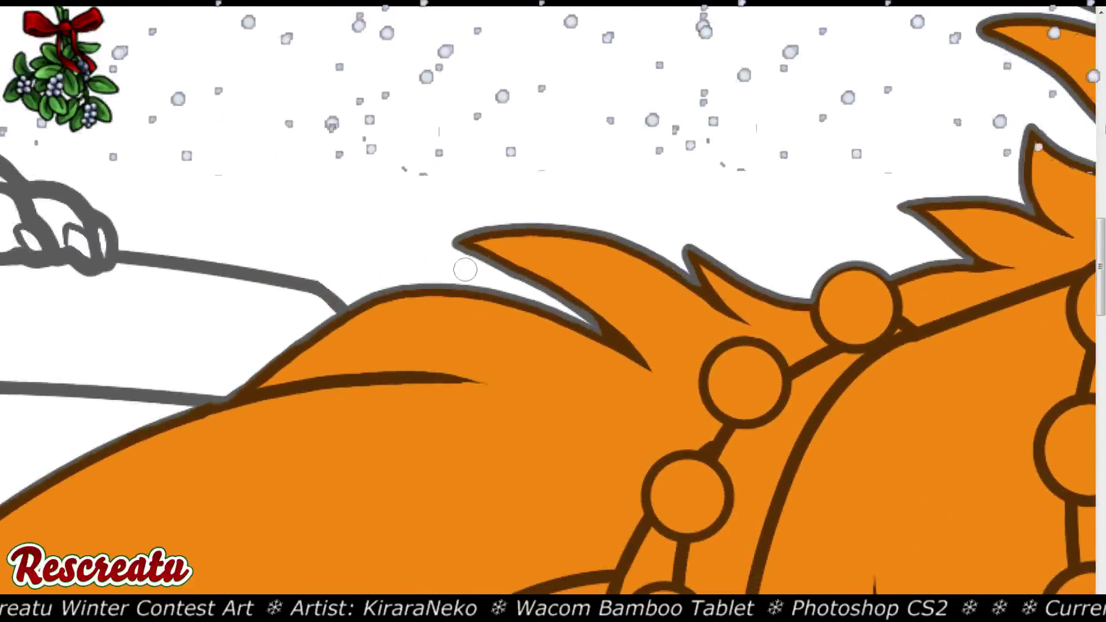
Erase the orange from the rear part of the shaft where it crosses the beast's hindquarters
left_click_drag(269, 433, 887, 85)
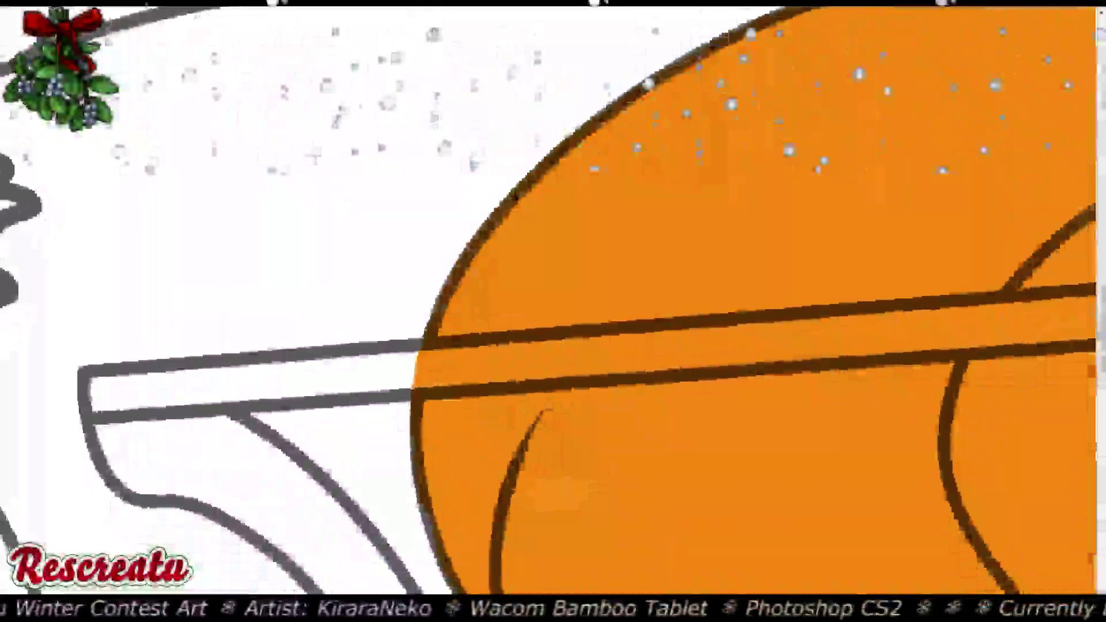
mouse_move(410, 362)
left_mouse_down()
mouse_move(484, 356)
mouse_move(470, 373)
mouse_move(565, 359)
mouse_move(515, 355)
mouse_move(538, 350)
mouse_move(591, 350)
mouse_move(554, 353)
mouse_move(551, 366)
mouse_move(680, 357)
mouse_move(720, 352)
mouse_move(717, 340)
mouse_move(600, 342)
mouse_move(817, 327)
mouse_move(682, 361)
mouse_move(790, 357)
mouse_move(918, 332)
mouse_move(893, 322)
mouse_move(784, 333)
mouse_move(798, 308)
left_mouse_up()
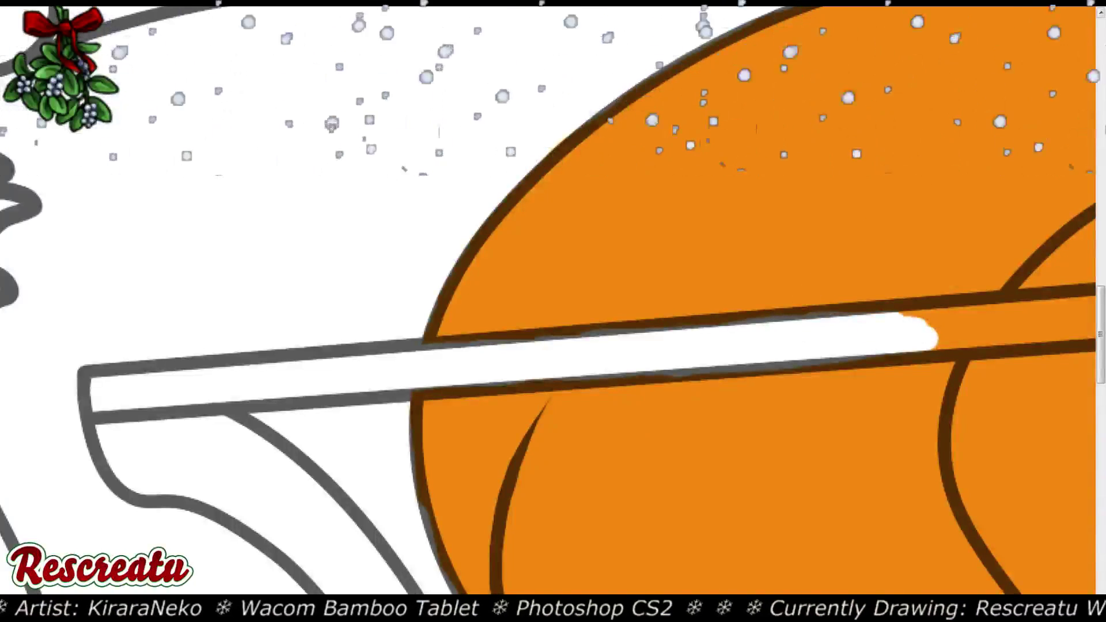
mouse_move(950, 277)
left_mouse_down()
mouse_move(576, 239)
mouse_move(208, 178)
mouse_move(270, 184)
left_mouse_up()
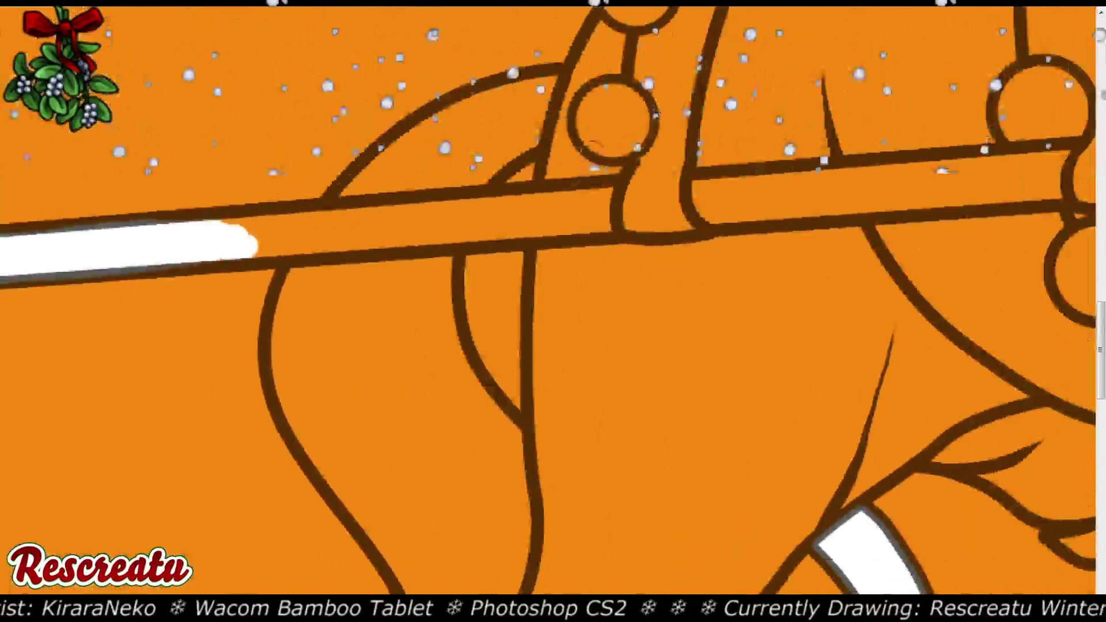
mouse_move(194, 235)
left_mouse_down()
mouse_move(368, 223)
mouse_move(266, 249)
left_mouse_up()
key("ctrl+minus")
key("ctrl+minus")
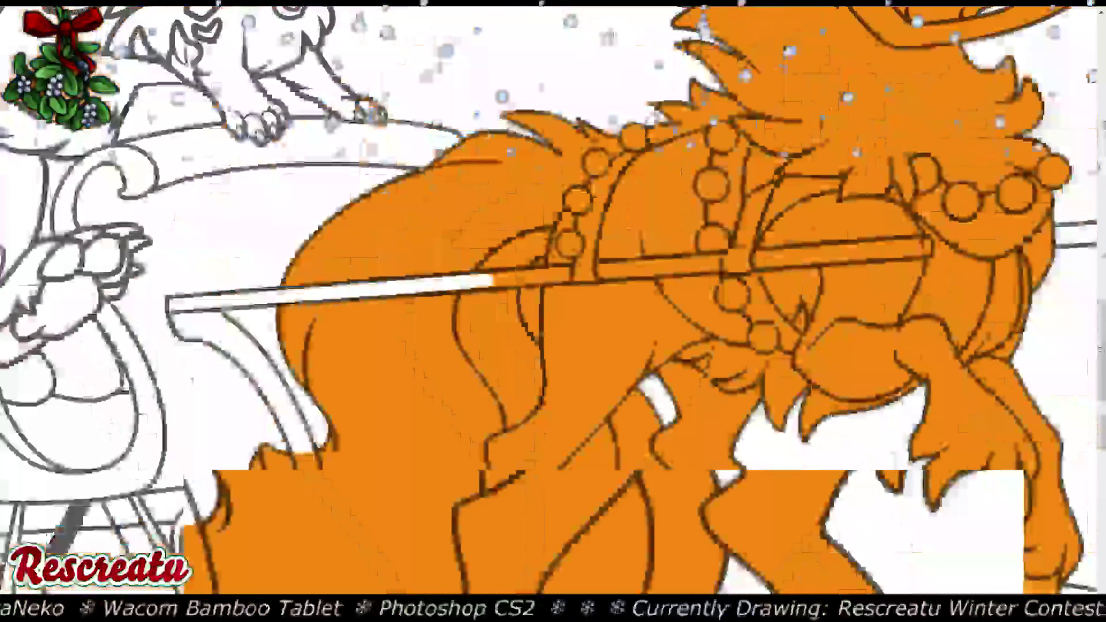
Select the rear harness strap with its four bells and the shaft sections along the beast's side
left_click_drag(548, 288, 457, 331)
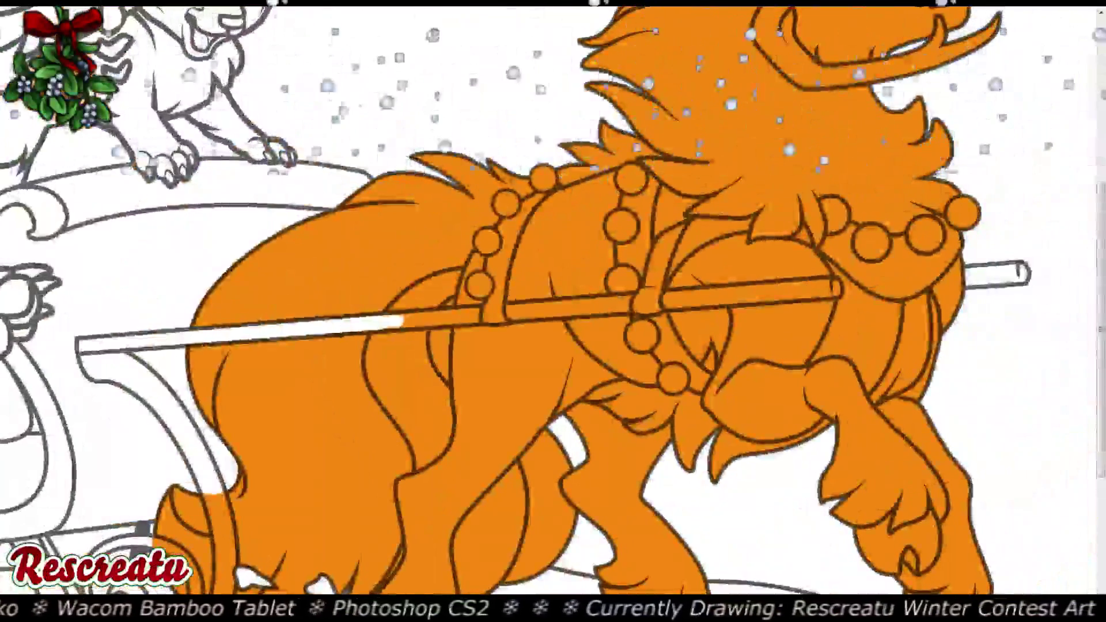
left_click(480, 285)
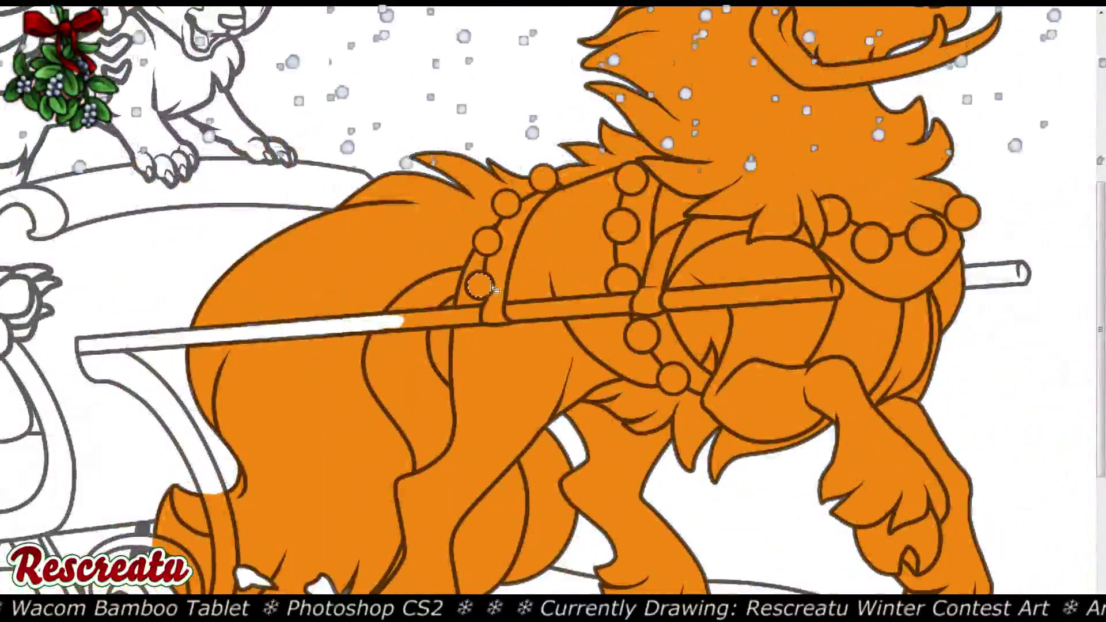
left_click(488, 241, "shift")
left_click(506, 204, "shift")
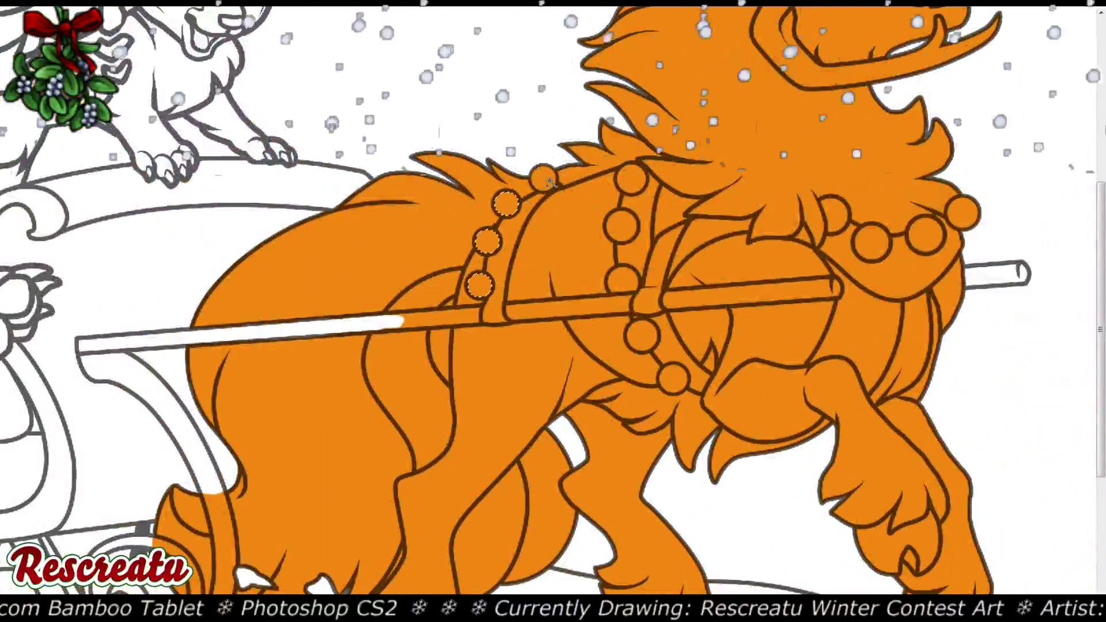
left_click(548, 180, "shift")
left_click(517, 226, "shift")
left_click(463, 320, "shift")
left_click(552, 311, "shift")
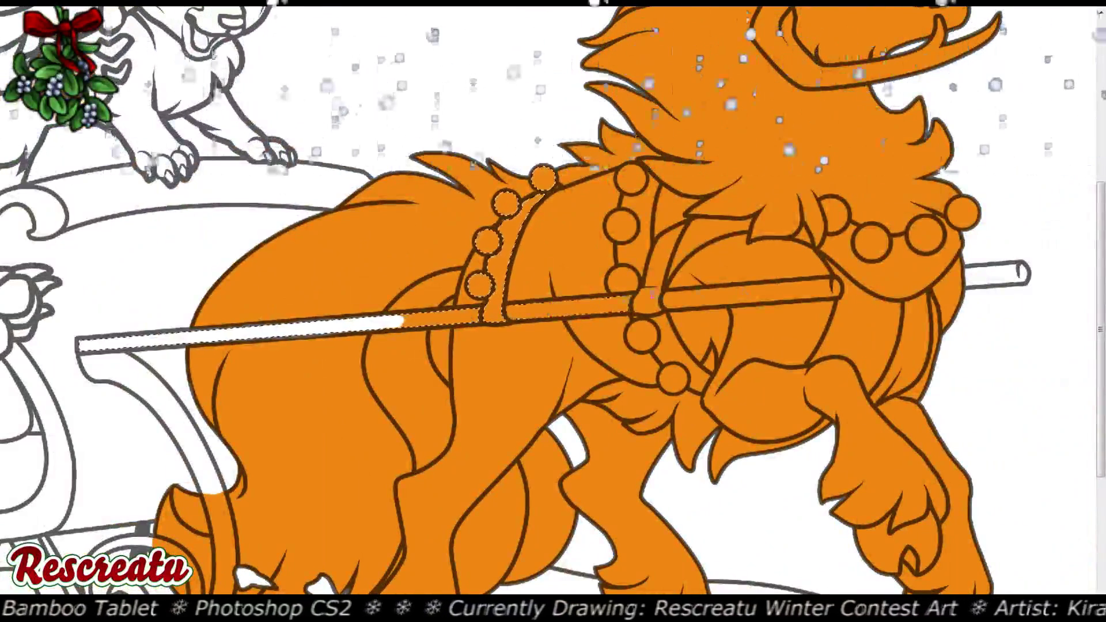
left_click(749, 294, "shift")
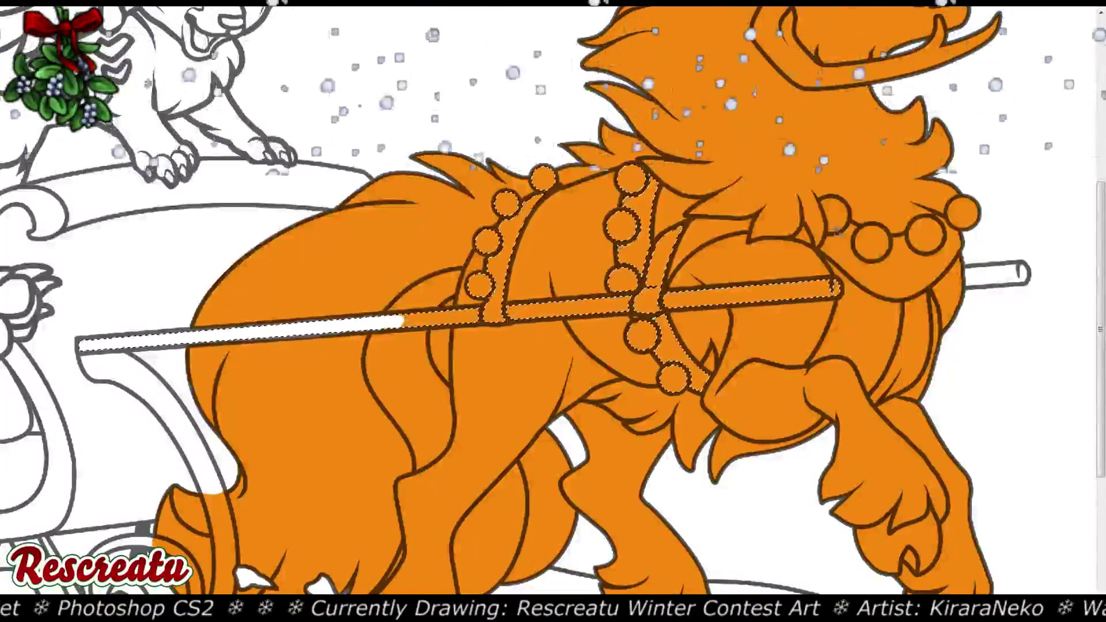
Add the chest collar, its bells and the breast strap segments to the selection
left_click(872, 242, "shift")
left_click(926, 236, "shift")
left_click(899, 271, "shift")
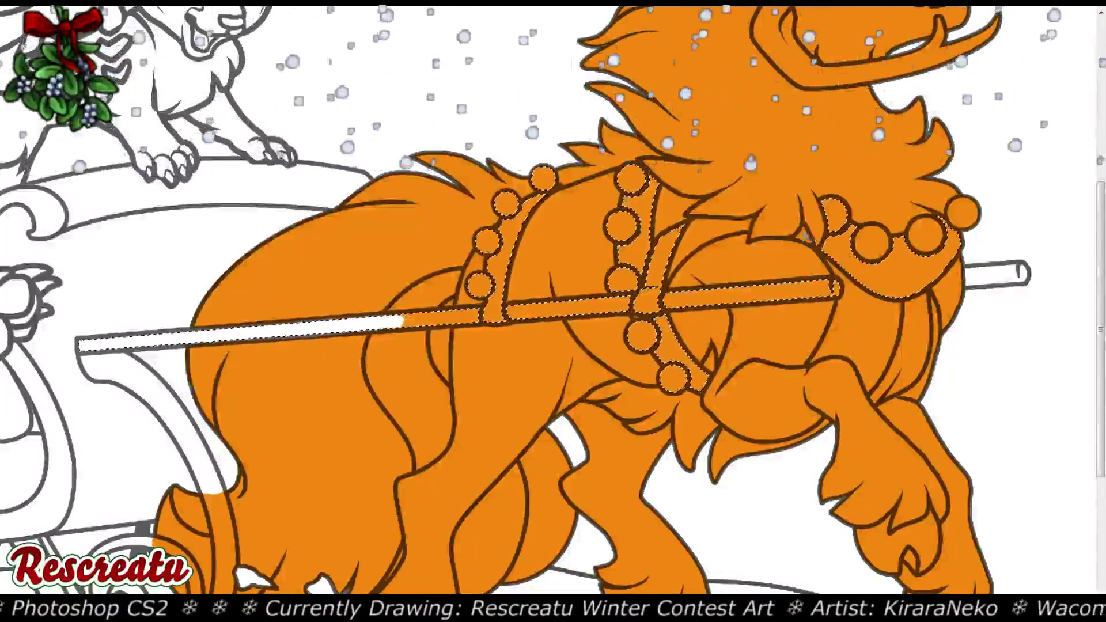
left_click(720, 227, "shift")
left_click(806, 233, "shift")
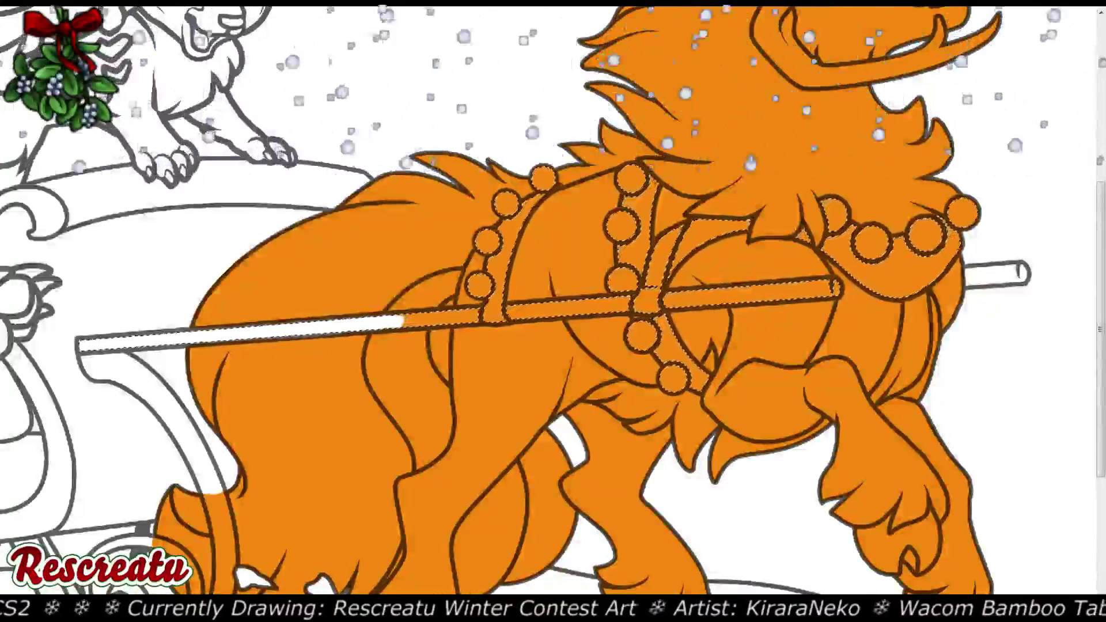
scroll(720, 262, "down", 3)
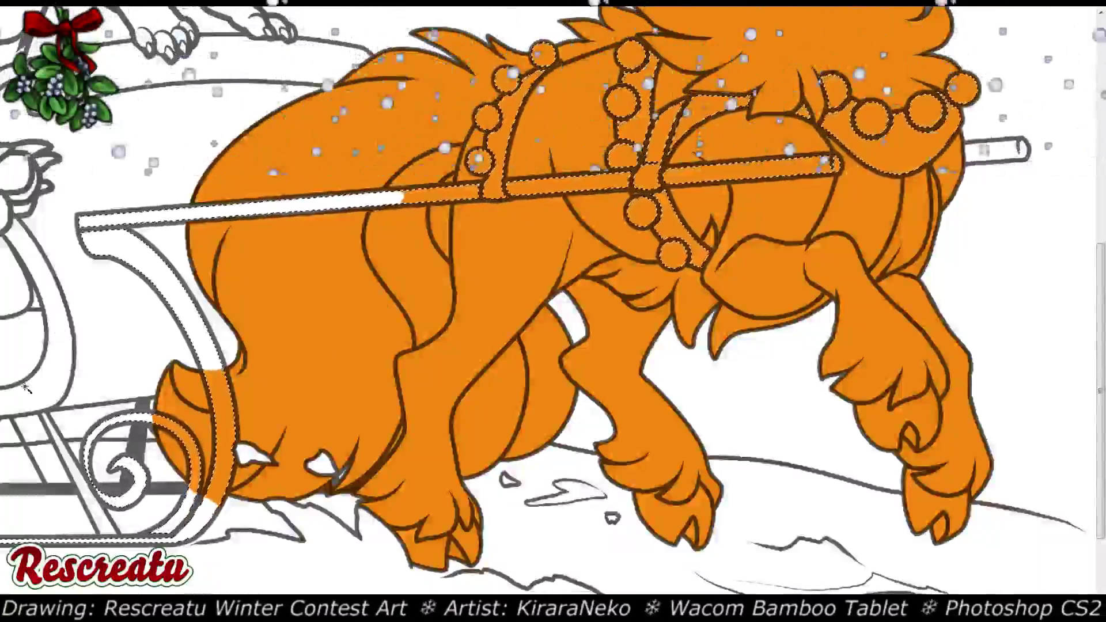
key("ctrl+d")
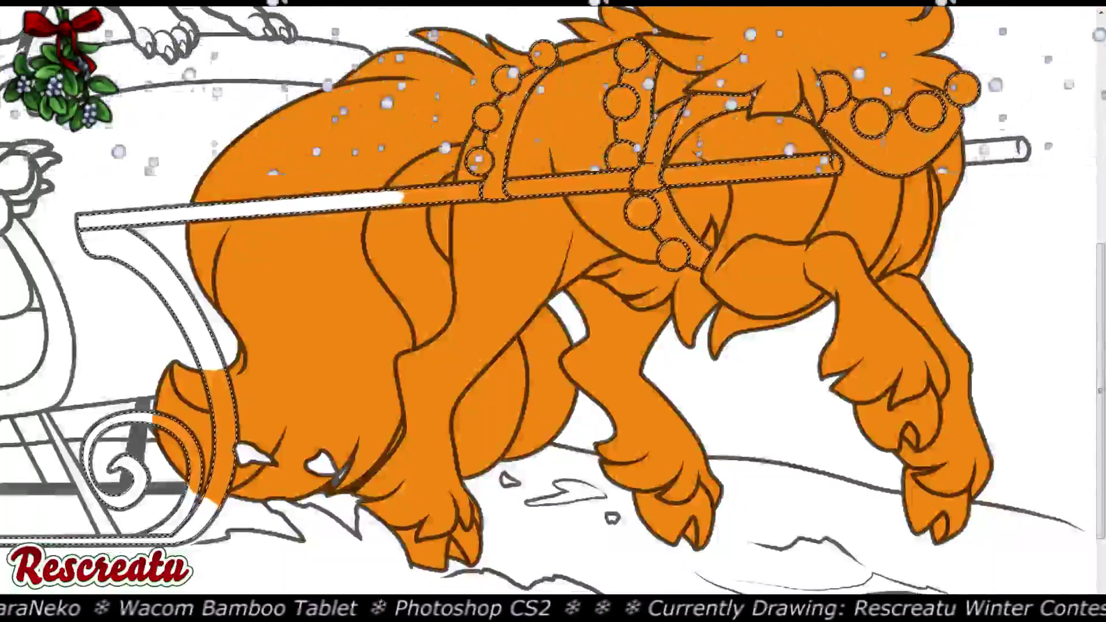
Erase the orange inside the selected harness, bells, shaft and curved sleigh runner, and clear the selection
key("ctrl+minus")
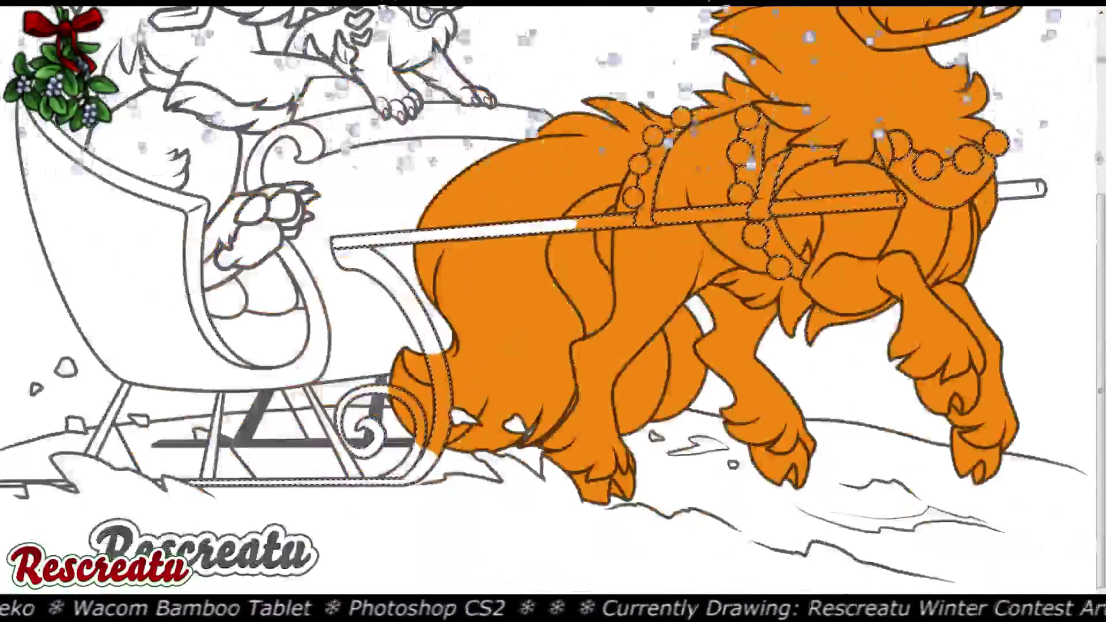
scroll(663, 375, "up", 3)
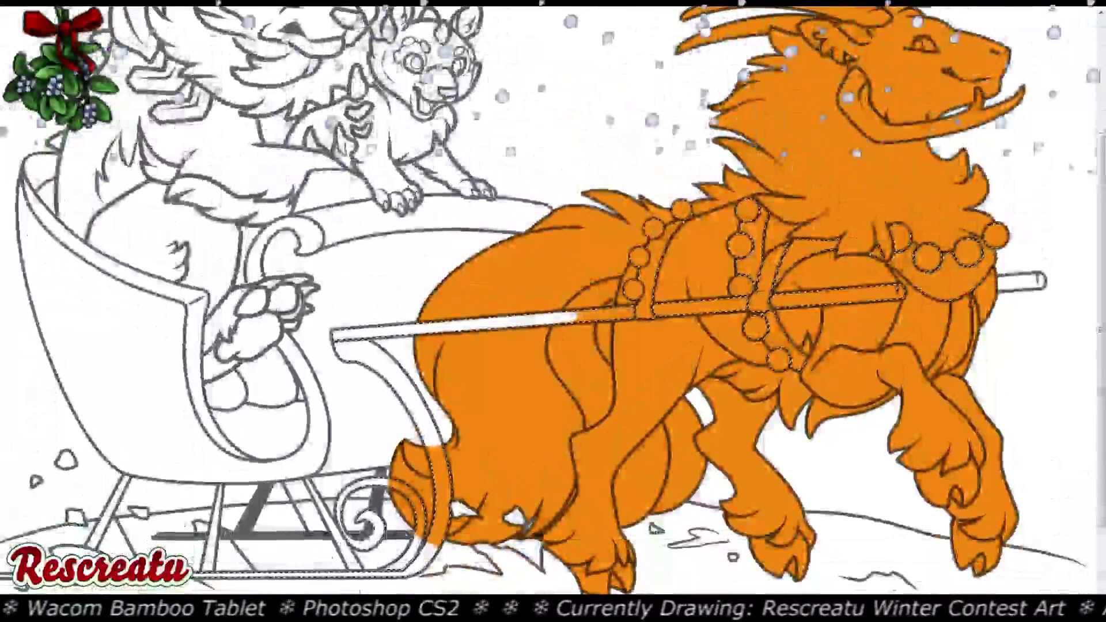
mouse_move(403, 403)
left_mouse_down()
mouse_move(400, 506)
mouse_move(432, 510)
left_mouse_up()
mouse_move(390, 342)
left_mouse_down()
mouse_move(785, 269)
mouse_move(757, 206)
mouse_move(824, 158)
mouse_move(952, 231)
mouse_move(966, 273)
mouse_move(1025, 212)
left_mouse_up()
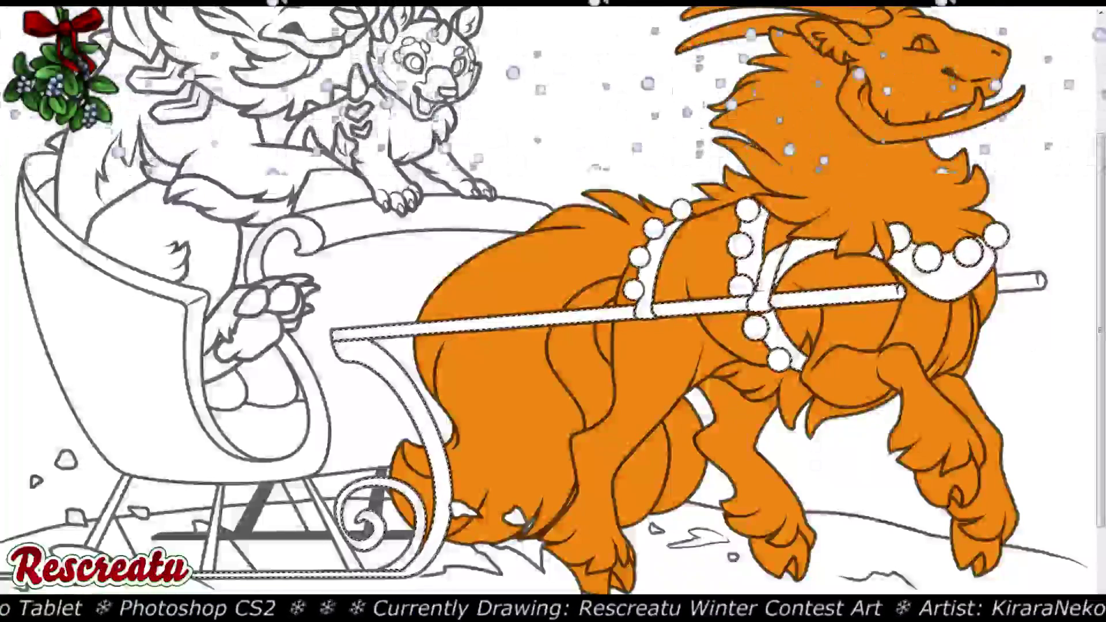
key("ctrl+d")
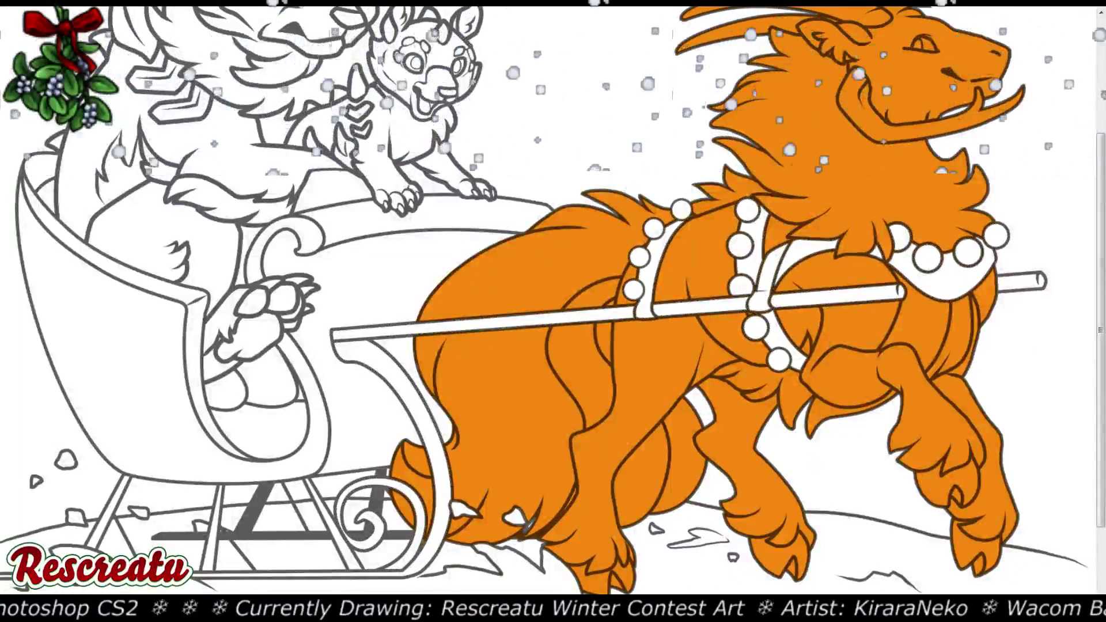
Check the cleared harness straps, bells, shaft and sleigh runner for leftover orange along their edges
key("ctrl+plus")
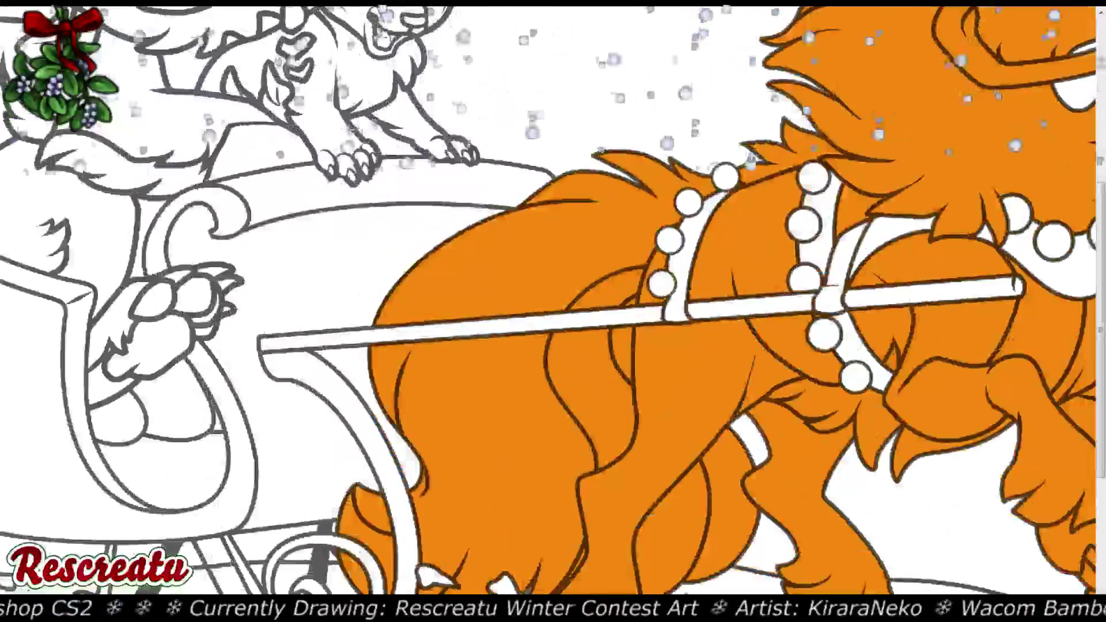
key("ctrl+plus")
left_click_drag(677, 288, 432, 322)
scroll(616, 189, "right", 1)
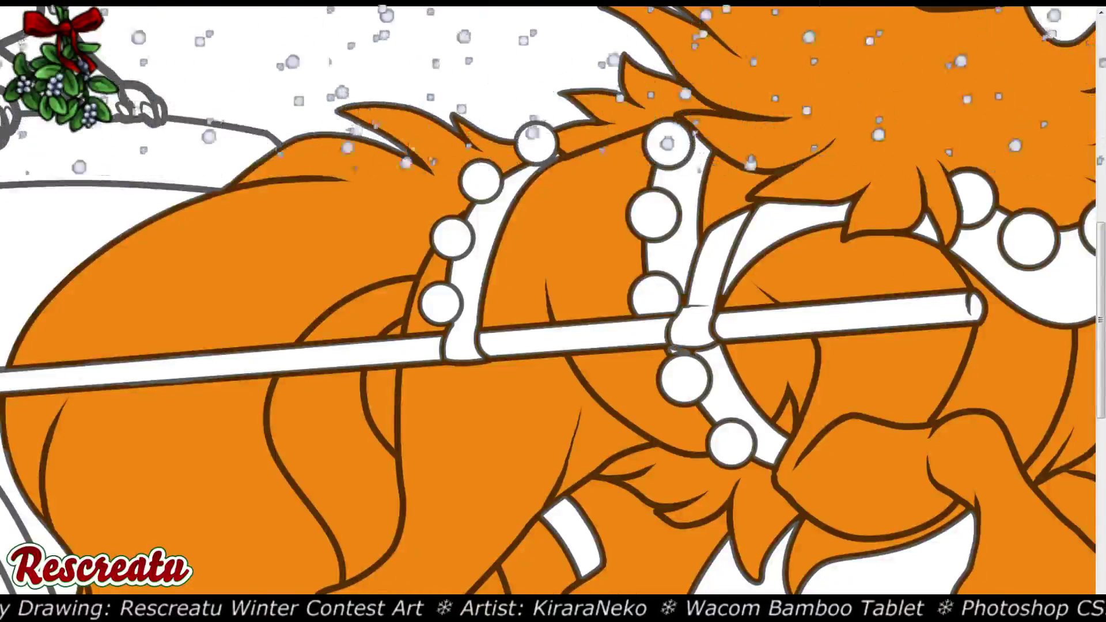
left_click_drag(691, 288, 422, 335)
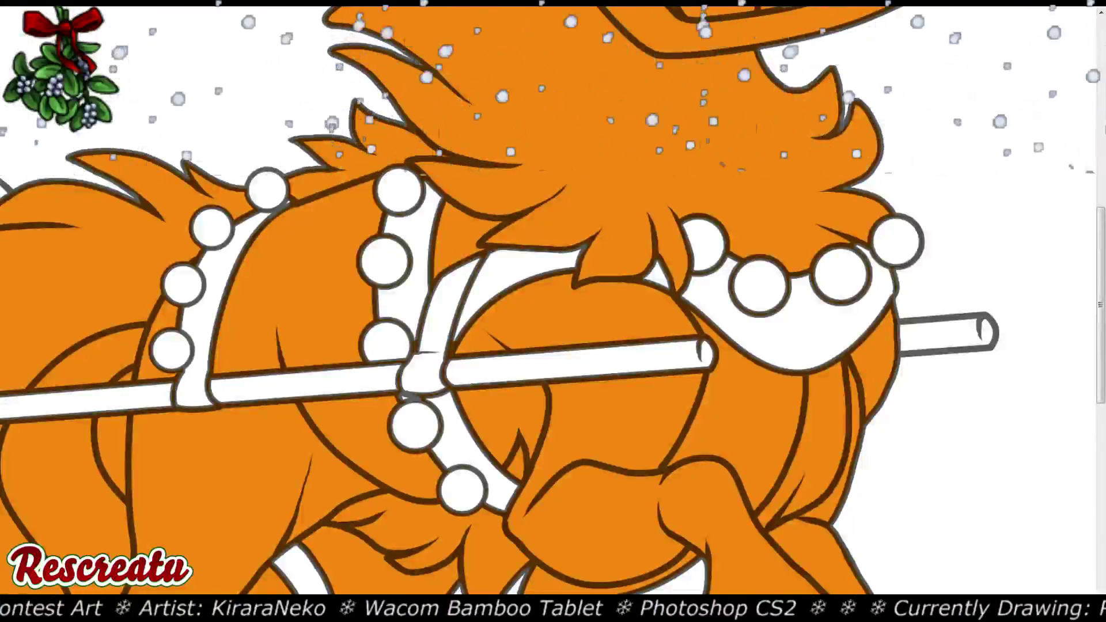
left_click_drag(402, 345, 511, 283)
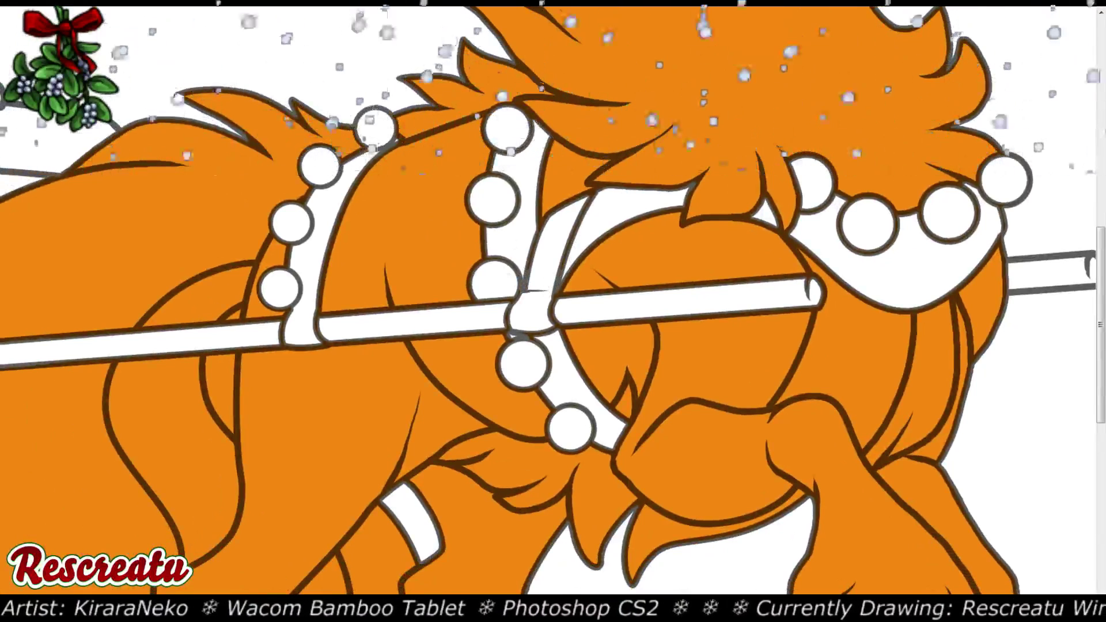
left_click_drag(322, 311, 999, 94)
left_click_drag(398, 469, 233, 486)
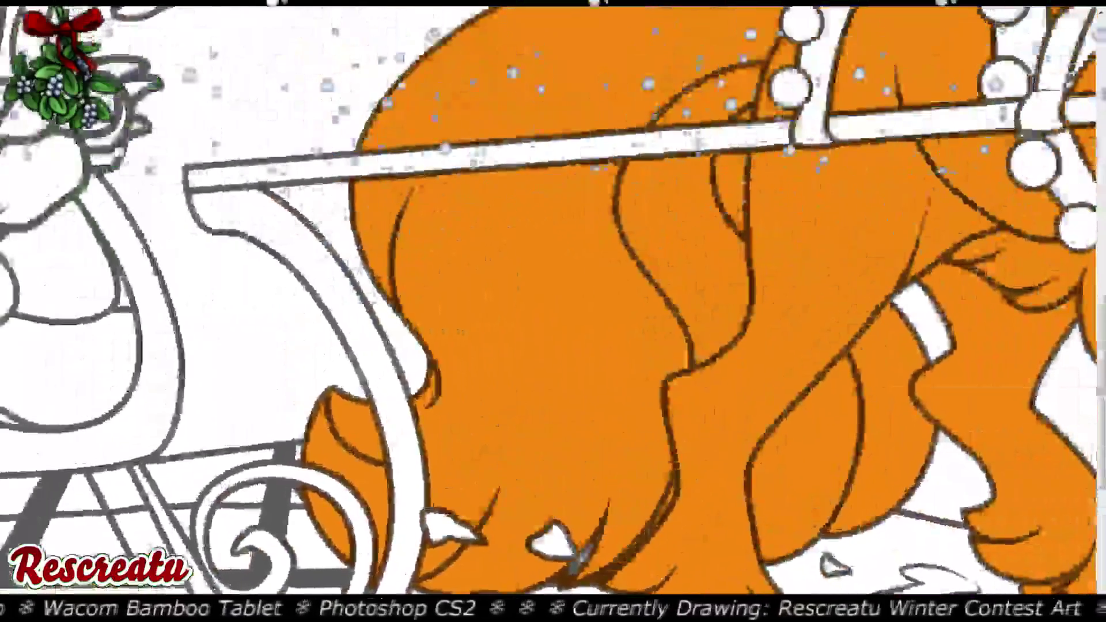
key("ctrl+minus")
key("ctrl+minus")
key("ctrl+minus")
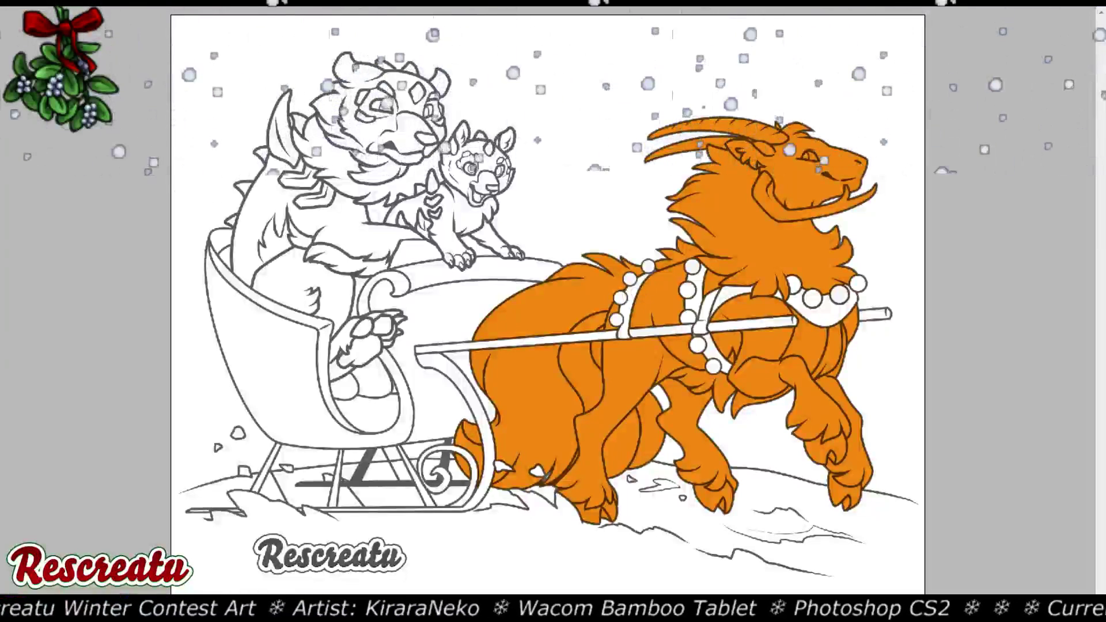
Paint a flat dark blue base on the harness straps and shaft, including the topmost bell on the beast's back
mouse_move(611, 326)
left_mouse_down()
mouse_move(581, 309)
mouse_move(644, 285)
mouse_move(635, 283)
mouse_move(616, 336)
mouse_move(643, 336)
mouse_move(689, 291)
mouse_move(689, 262)
mouse_move(743, 285)
mouse_move(696, 345)
mouse_move(712, 368)
mouse_move(742, 364)
mouse_move(750, 326)
mouse_move(794, 325)
mouse_move(747, 323)
mouse_move(790, 312)
mouse_move(774, 303)
mouse_move(807, 313)
mouse_move(847, 295)
left_mouse_up()
key("ctrl+[")
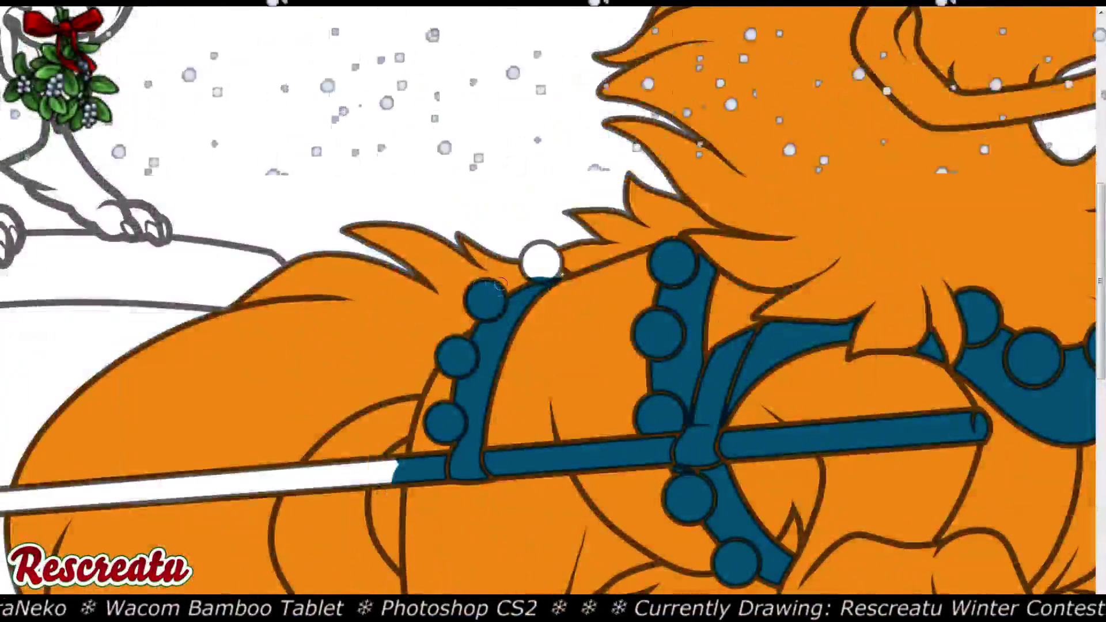
mouse_move(527, 276)
left_mouse_down()
mouse_move(545, 249)
mouse_move(567, 281)
left_mouse_up()
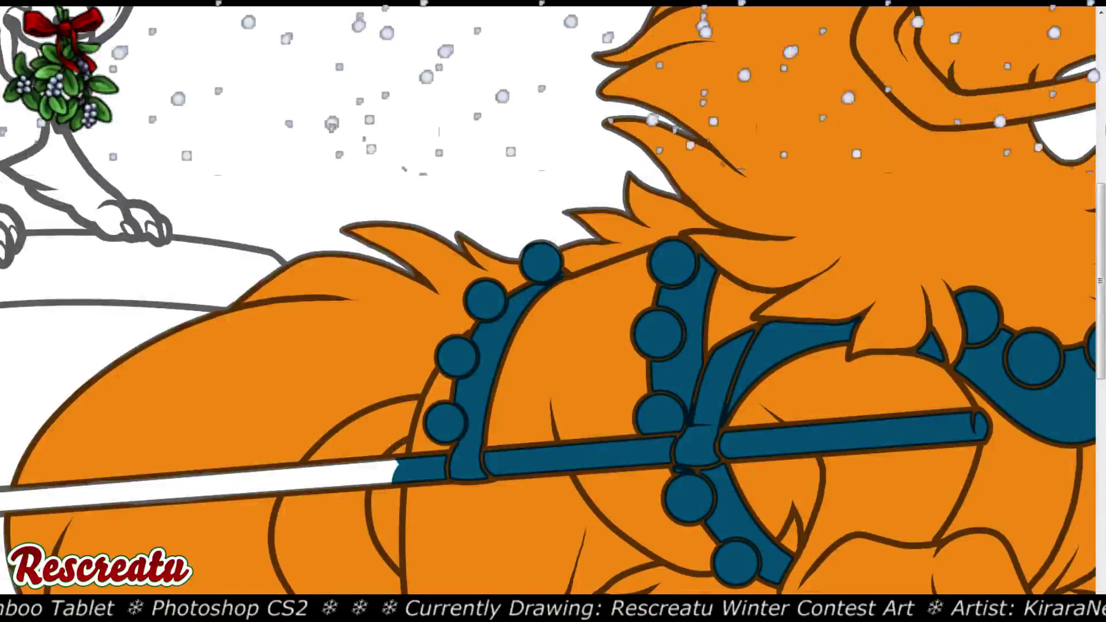
Paint the shaft end in front of the chest and the rest of the collar and its bells dark blue
scroll(549, 300, "right", 5)
scroll(548, 299, "down", 2)
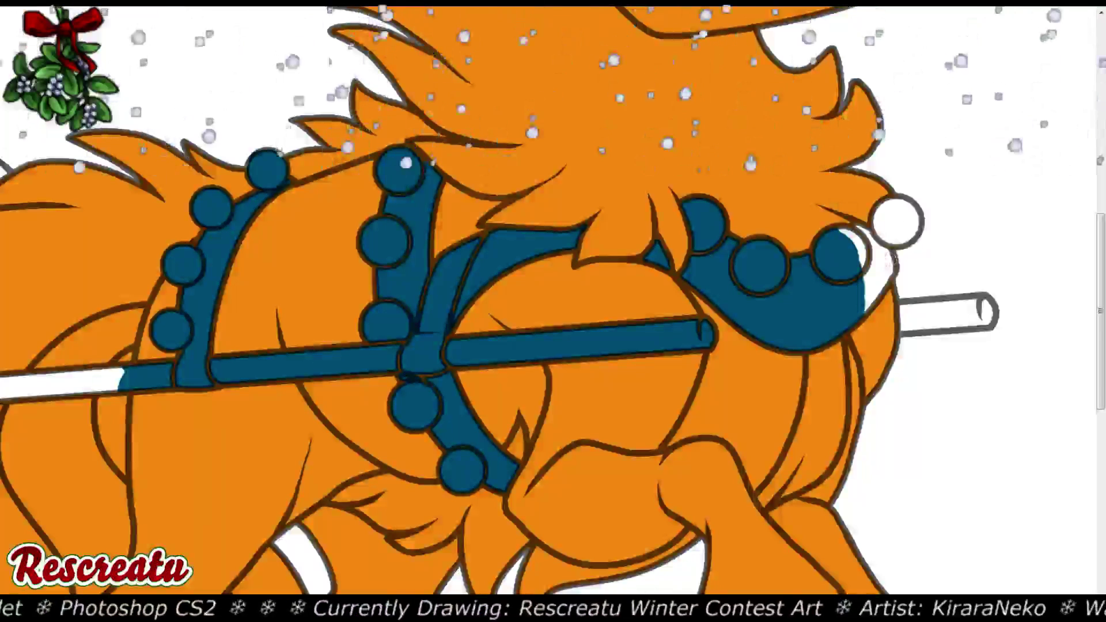
mouse_move(902, 314)
left_mouse_down()
mouse_move(985, 313)
mouse_move(899, 322)
mouse_move(956, 309)
left_mouse_up()
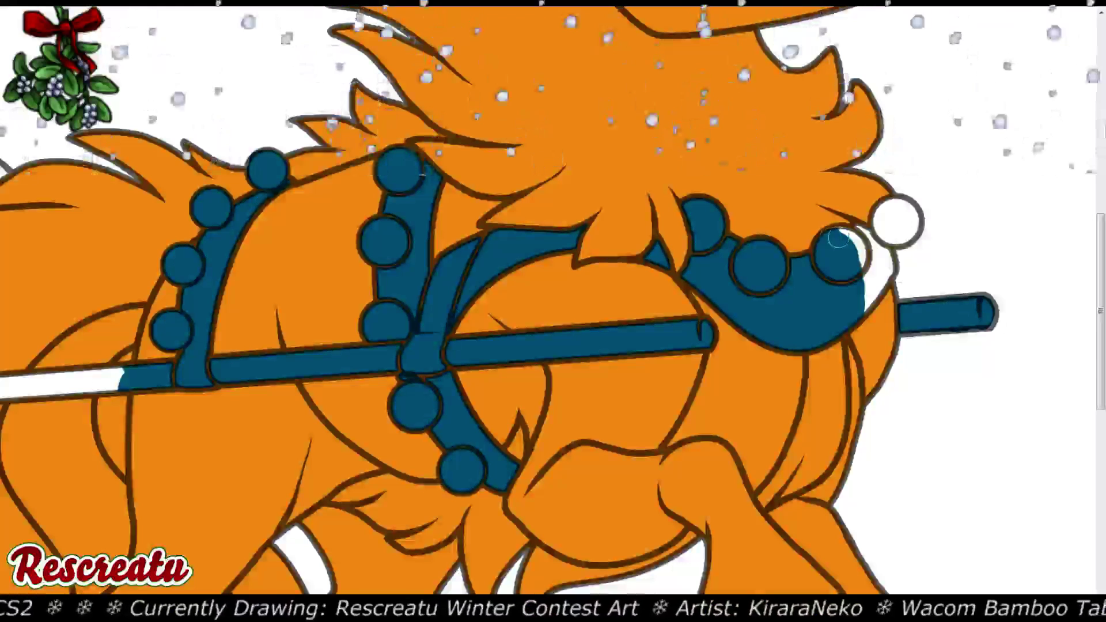
mouse_move(838, 237)
left_mouse_down()
mouse_move(894, 207)
mouse_move(907, 215)
mouse_move(891, 234)
mouse_move(905, 232)
mouse_move(892, 221)
mouse_move(871, 234)
mouse_move(885, 268)
mouse_move(855, 315)
mouse_move(851, 235)
left_mouse_up()
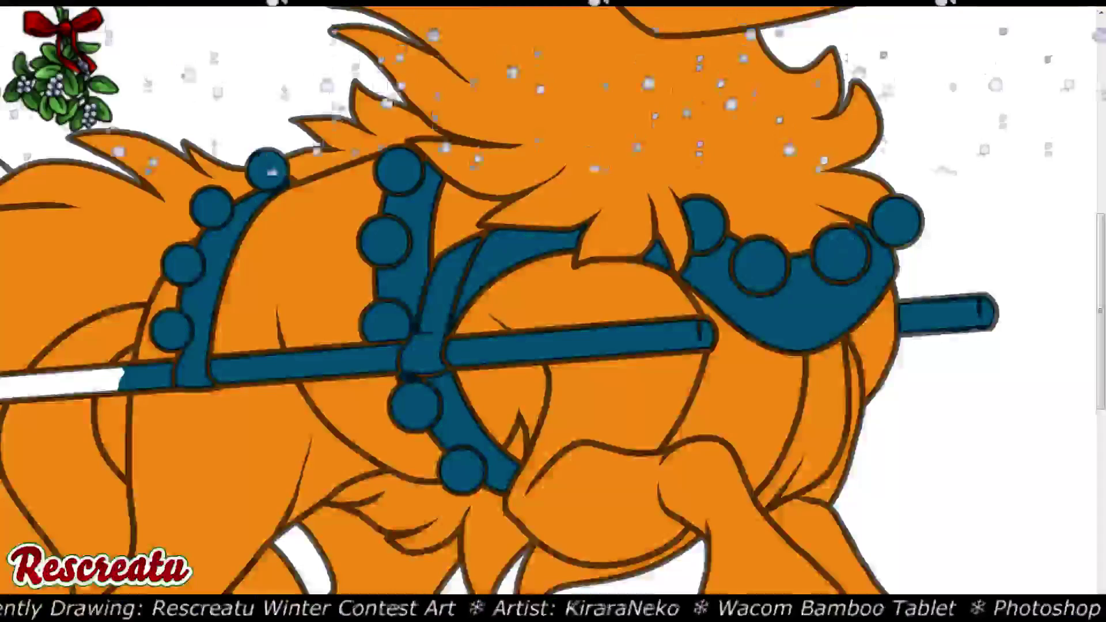
left_click_drag(230, 415, 928, 215)
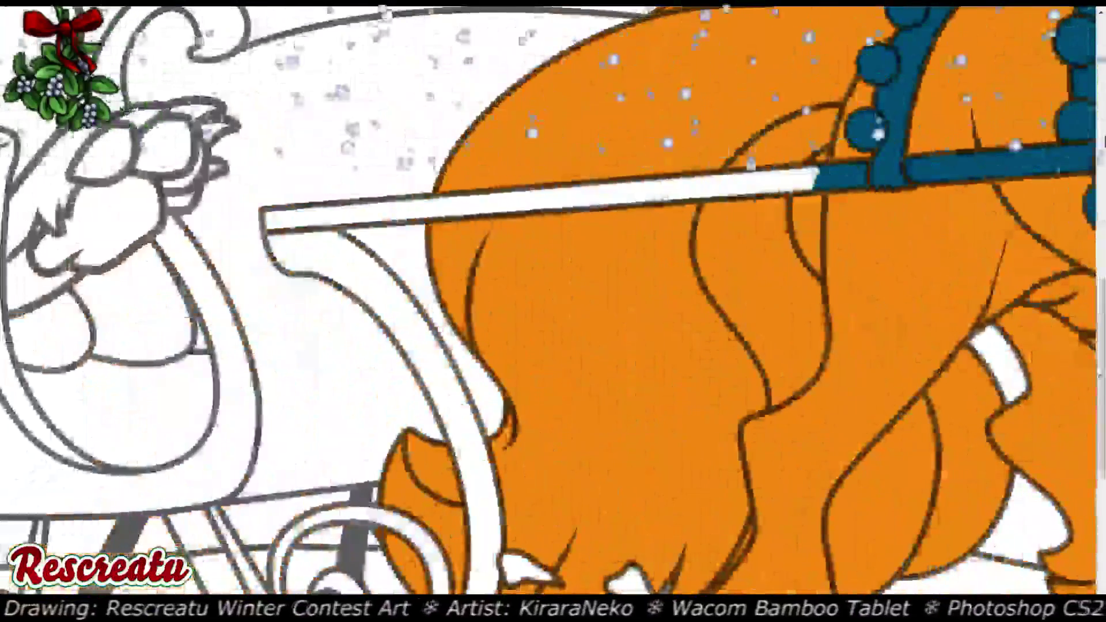
mouse_move(553, 368)
left_mouse_down()
mouse_move(688, 231)
mouse_move(734, 153)
left_mouse_up()
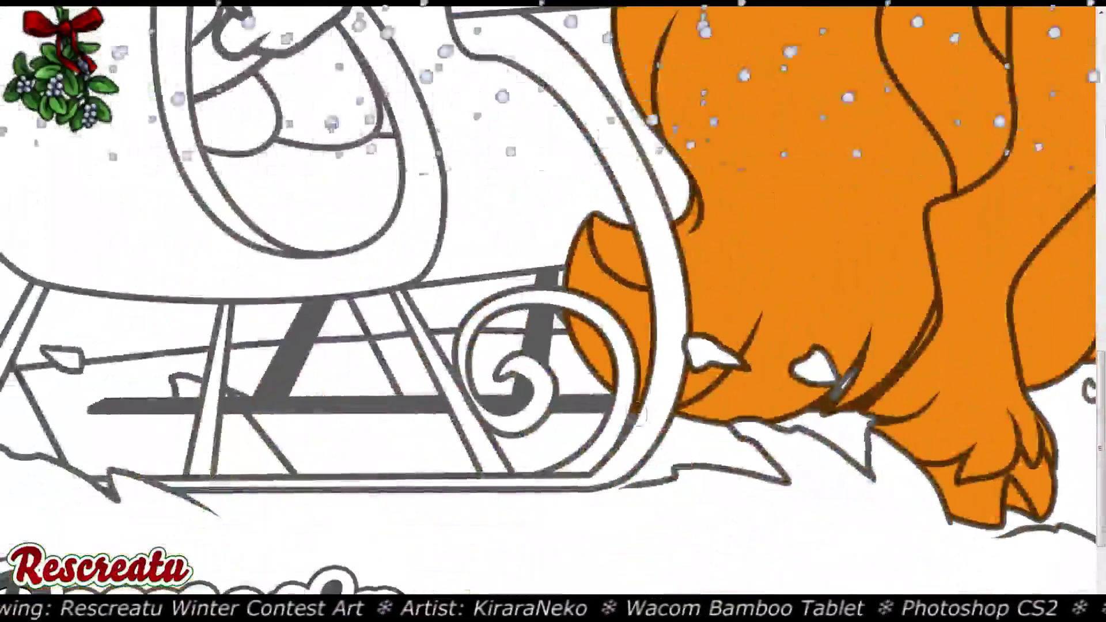
mouse_move(640, 405)
left_mouse_down()
mouse_move(605, 453)
mouse_move(565, 477)
mouse_move(586, 465)
left_mouse_up()
key("ctrl+z")
key("ctrl+minus")
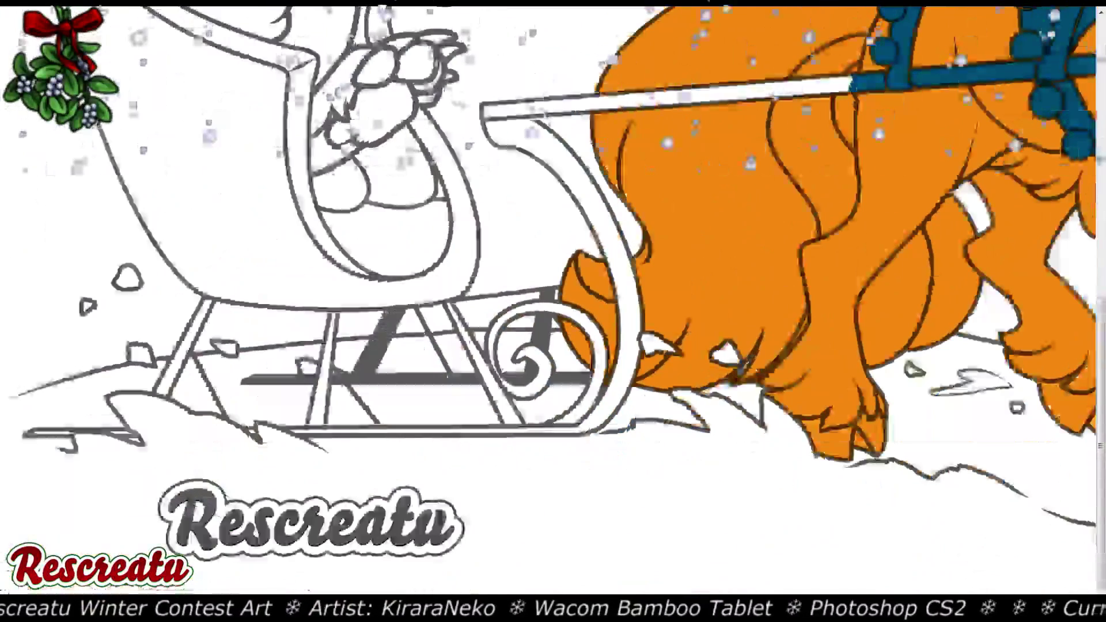
Select the sleigh's near side panel, curved rim and seat interior, including the cushions
left_click_drag(743, 230, 733, 335)
left_click_drag(1101, 533, 1101, 467)
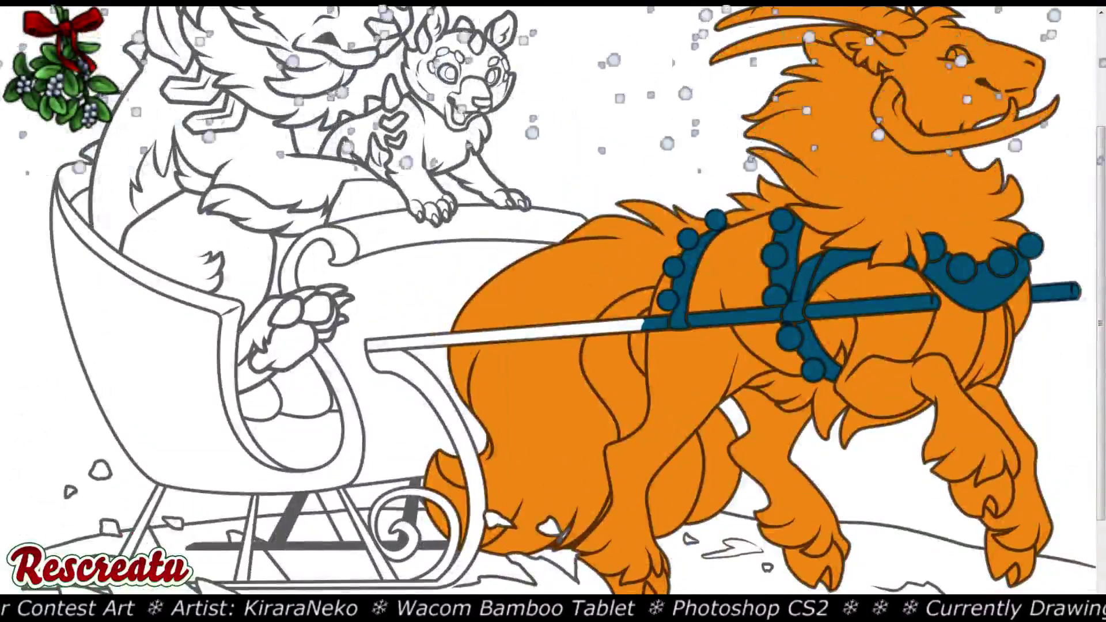
left_click(74, 183, "shift")
left_click(190, 294, "shift")
left_click(232, 401, "shift")
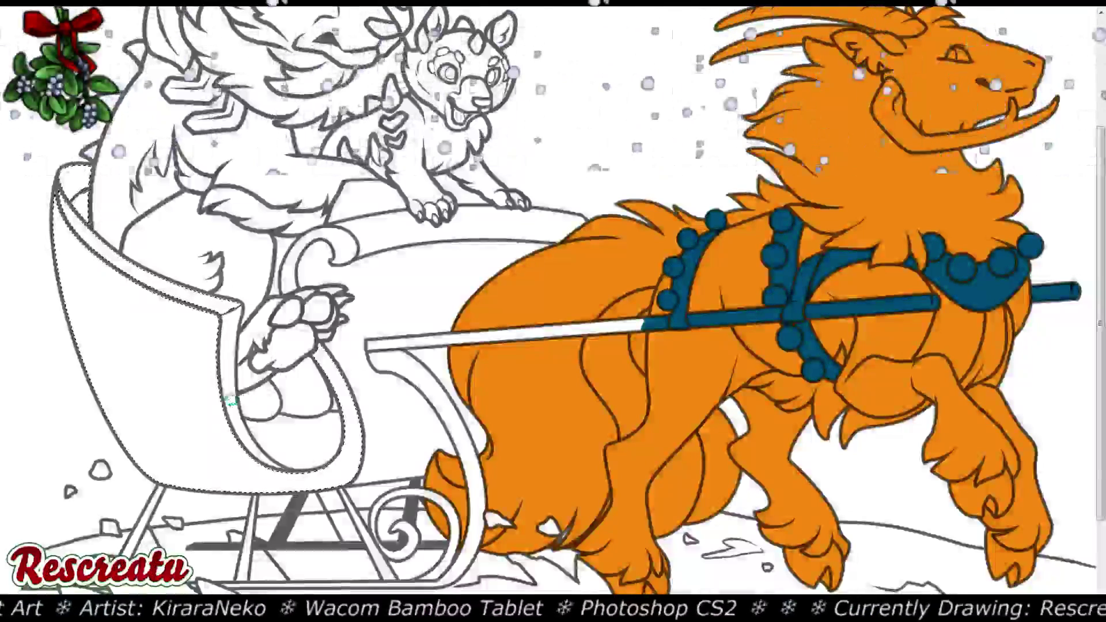
left_click(294, 441, "shift")
left_click(308, 394, "shift")
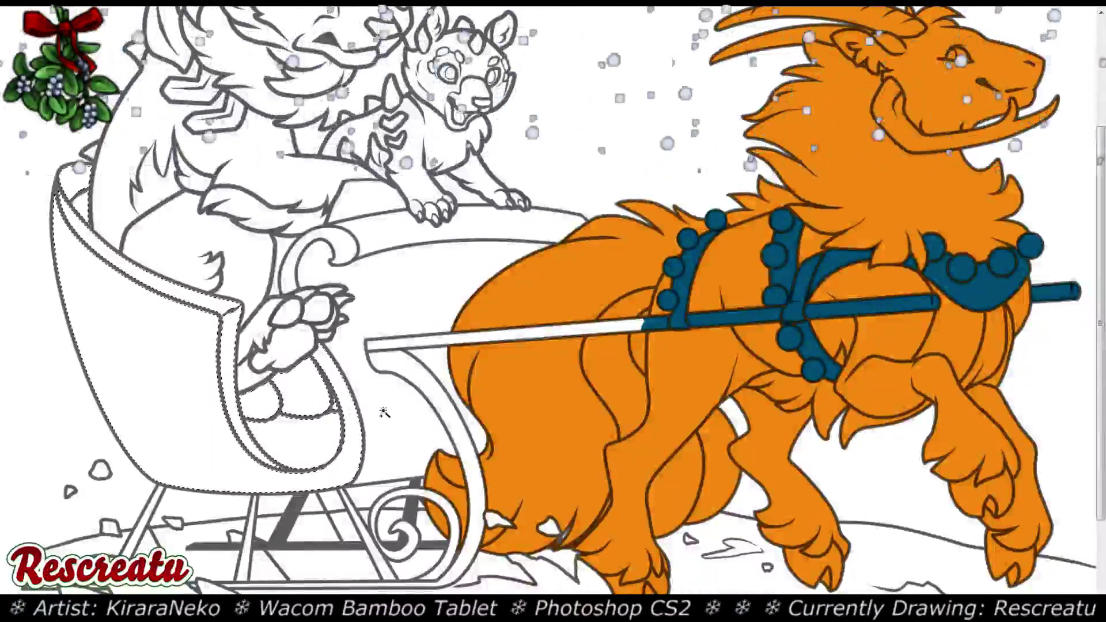
Add the sleigh's far panel, curled trim, curved front runner and the unfilled shaft section to the selection
left_click(366, 291, "shift")
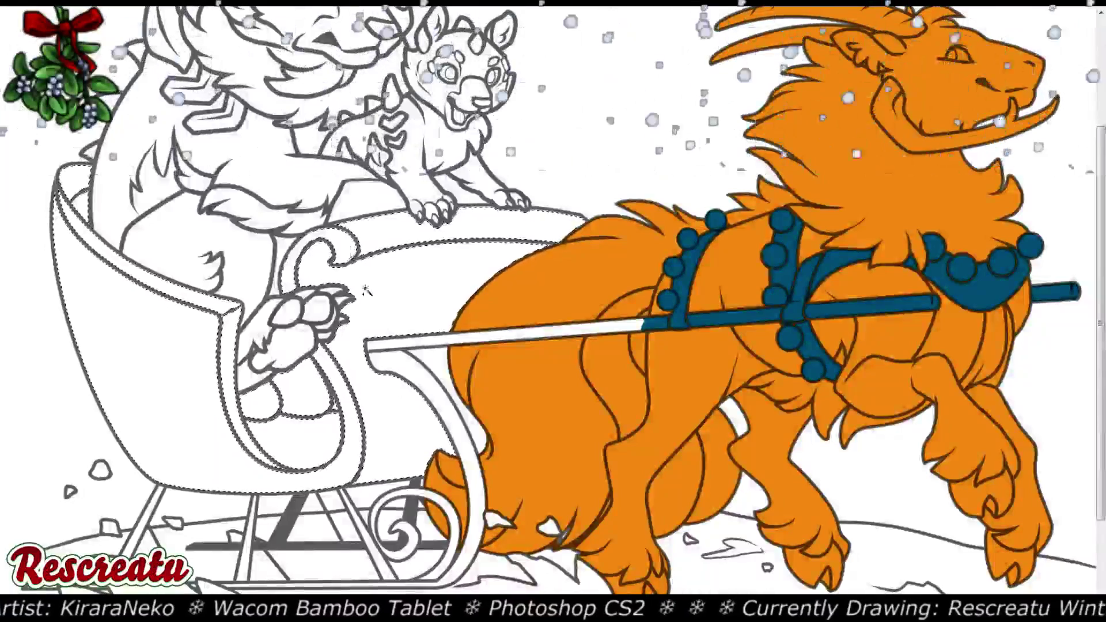
left_click(442, 389, "shift")
left_click(442, 369, "shift")
left_click(460, 338, "shift")
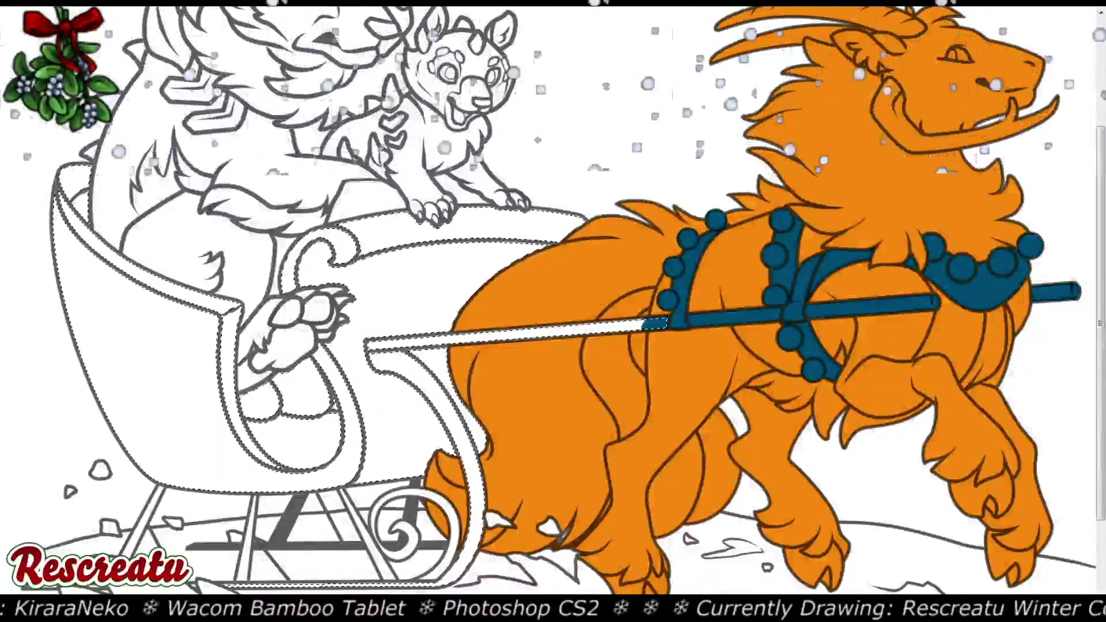
Add the sleigh's legs and the rear end of the runner, fill the whole selection dark blue, and clear the selection
scroll(553, 299, "down", 3)
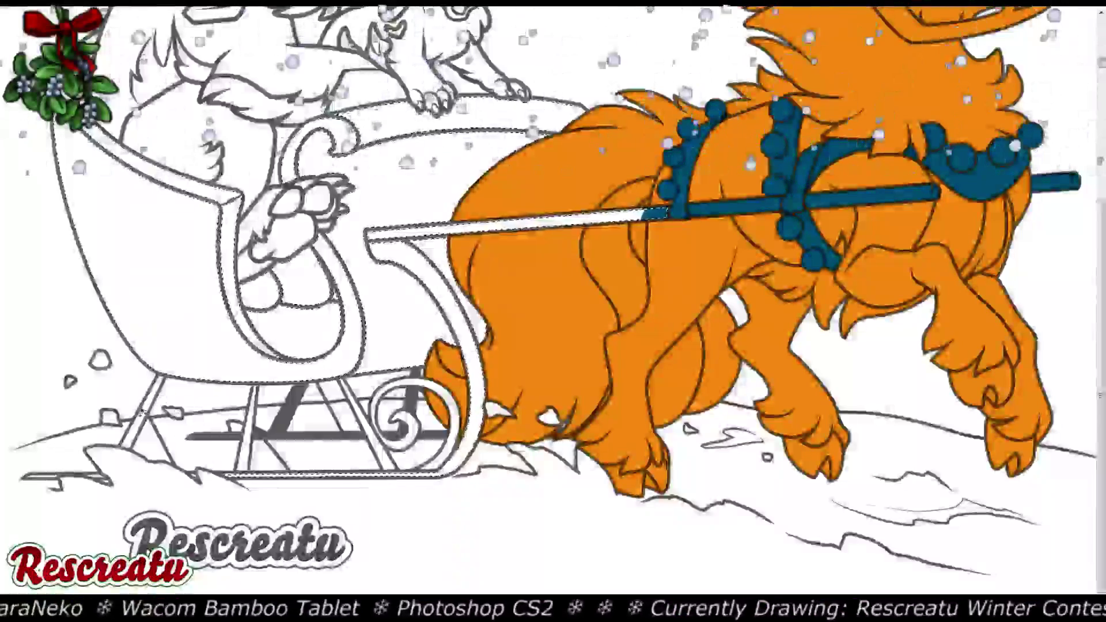
left_click(52, 482, "shift")
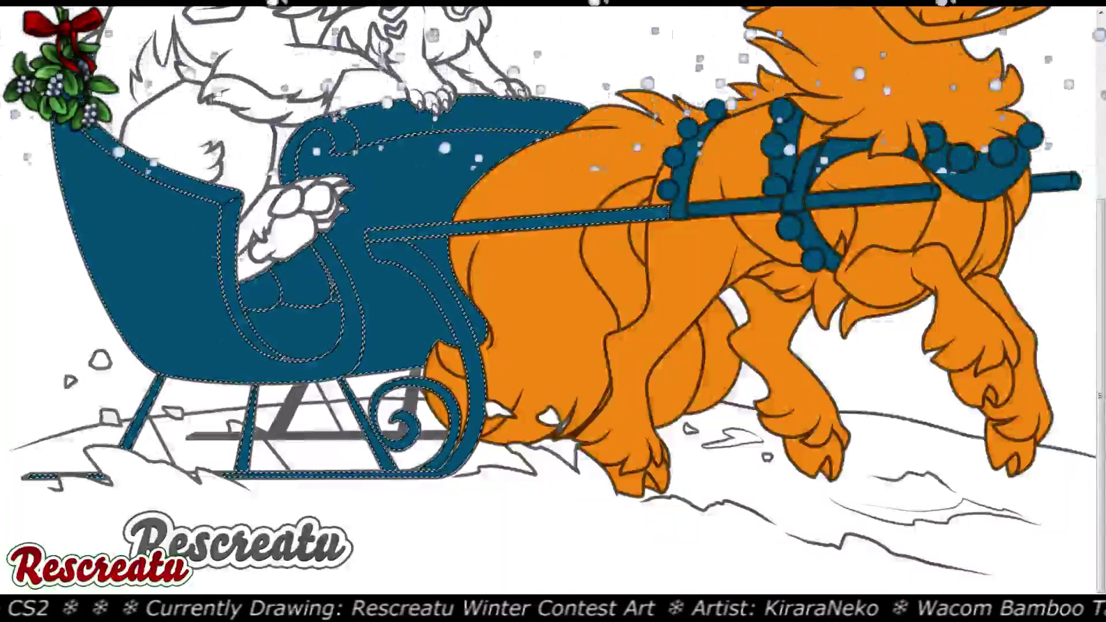
key("Delete")
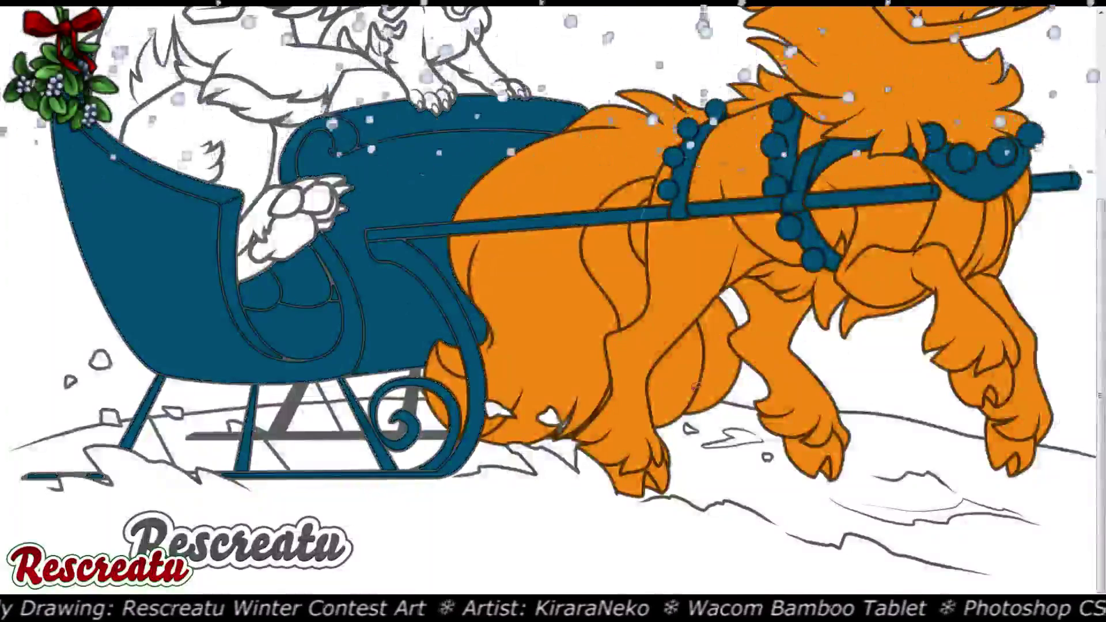
key("ctrl+d")
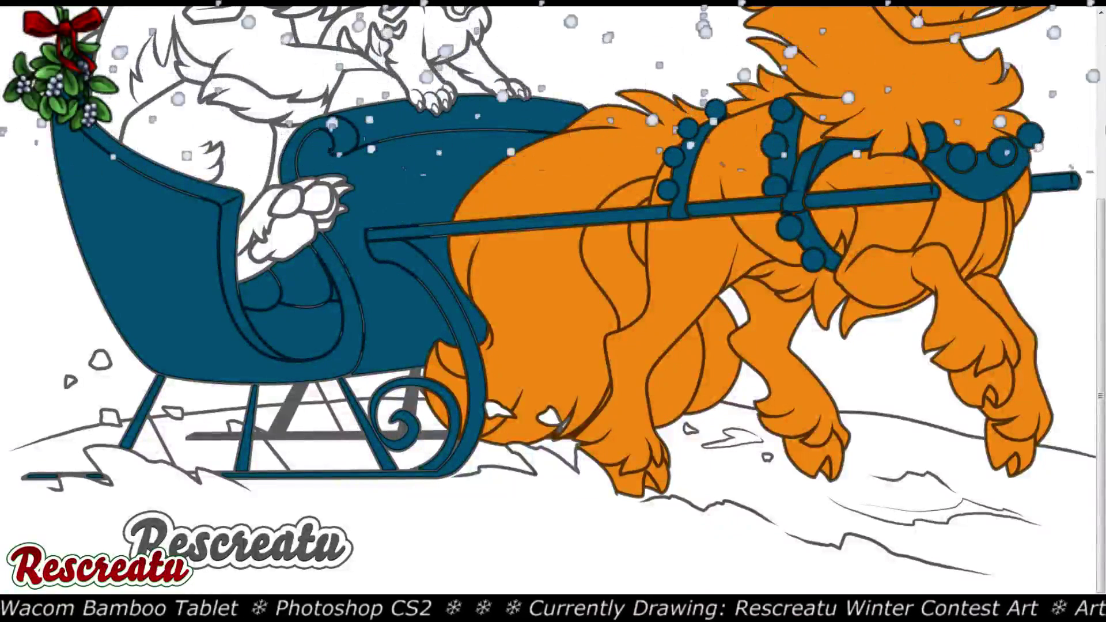
Touch up the dark blue along the lower edge of the sleigh's runner near its front curve
key("ctrl+plus")
left_click_drag(461, 311, 644, 228)
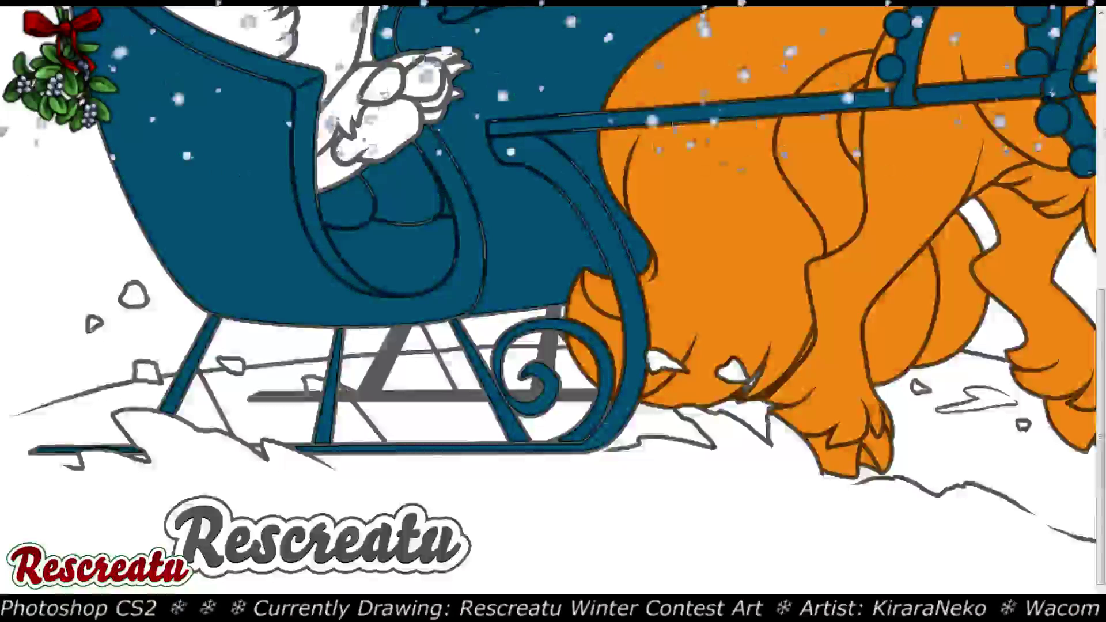
mouse_move(587, 438)
left_mouse_down()
mouse_move(558, 443)
mouse_move(580, 442)
left_mouse_up()
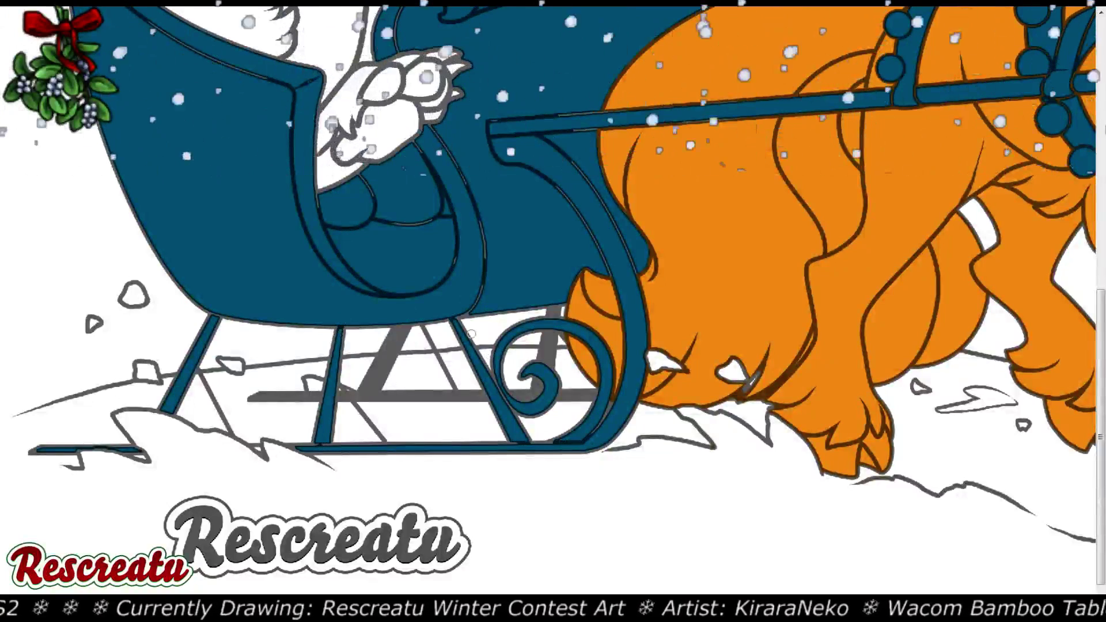
key("ctrl+minus")
key("ctrl+minus")
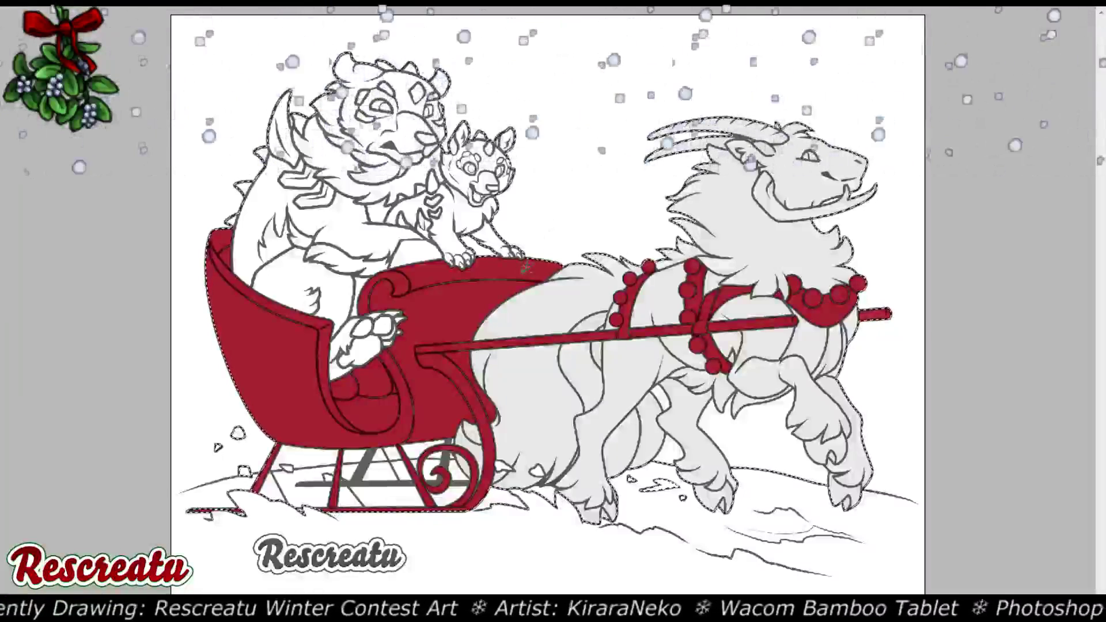
mouse_move(525, 266)
left_mouse_down()
mouse_move(383, 292)
mouse_move(414, 346)
mouse_move(332, 404)
mouse_move(276, 370)
mouse_move(253, 327)
left_mouse_up()
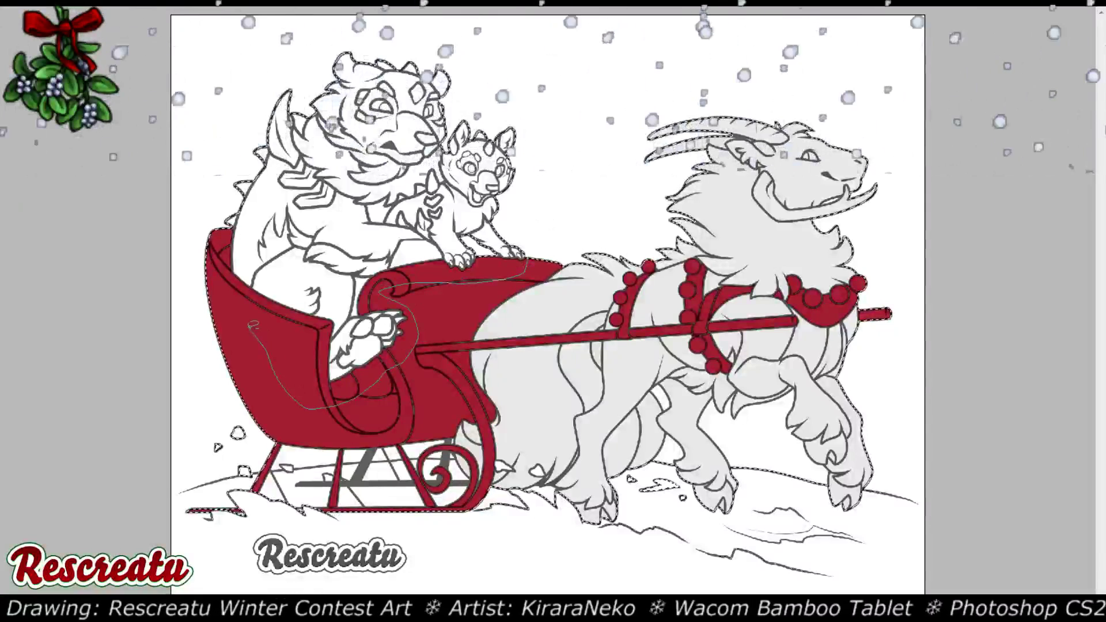
left_click_drag(214, 219, 212, 229)
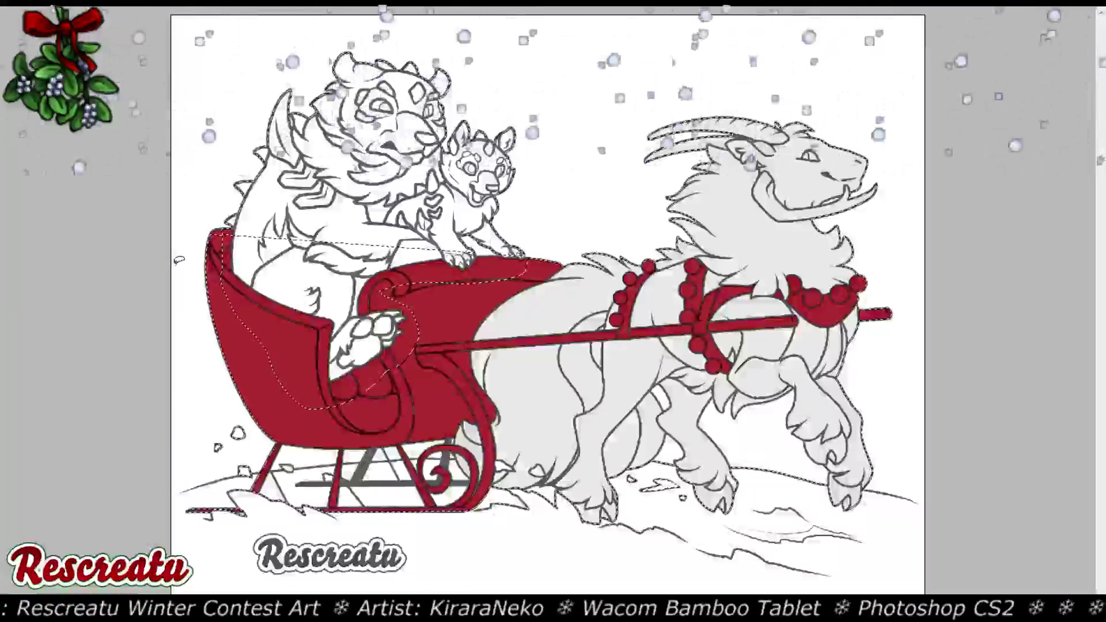
key("ctrl+z")
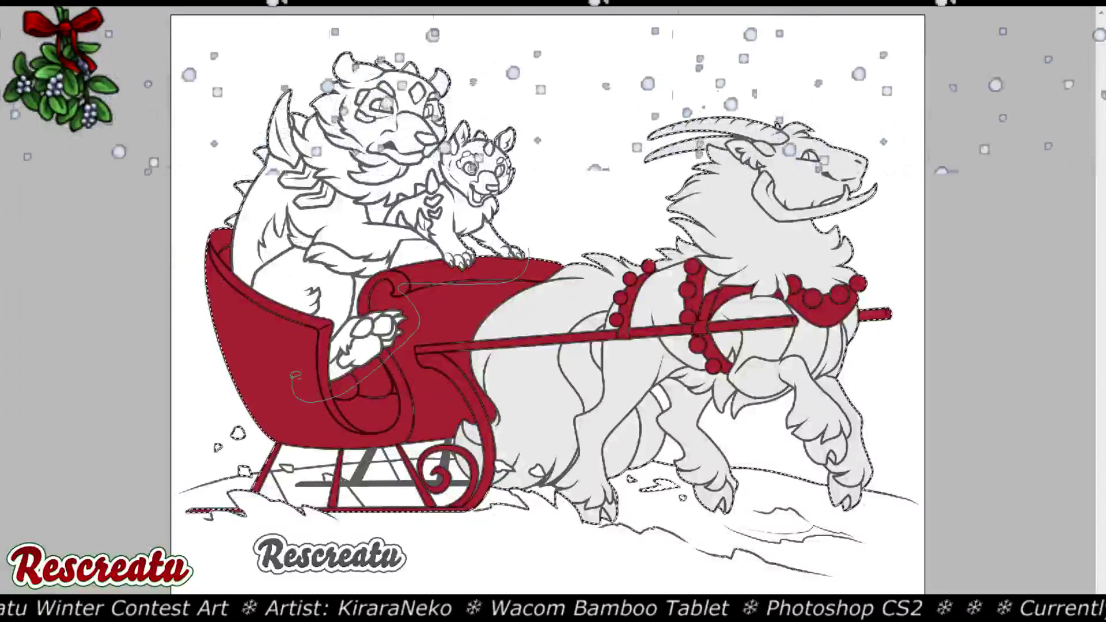
Outline both riders with a loose boundary overlapping the sleigh and fill them with flat orange
left_click_drag(207, 199, 191, 211)
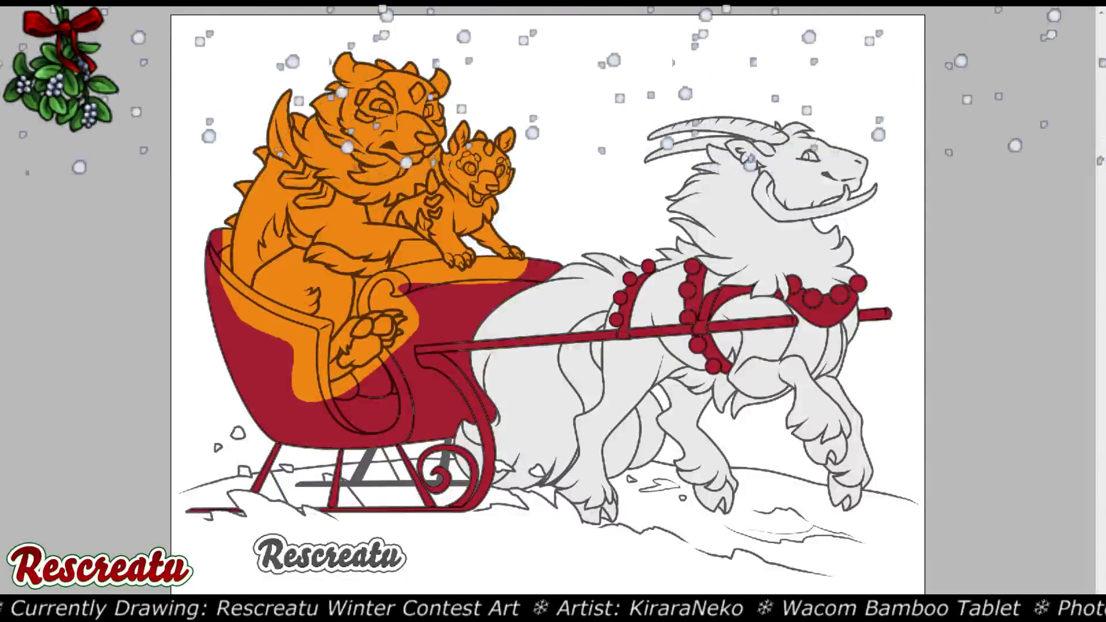
Erase the orange spill from the sleigh's curled trim and the panel beside the raised foot, up to the smaller rider's nearest paw
key("ctrl+plus")
key("ctrl+plus")
left_click_drag(673, 170, 877, 184)
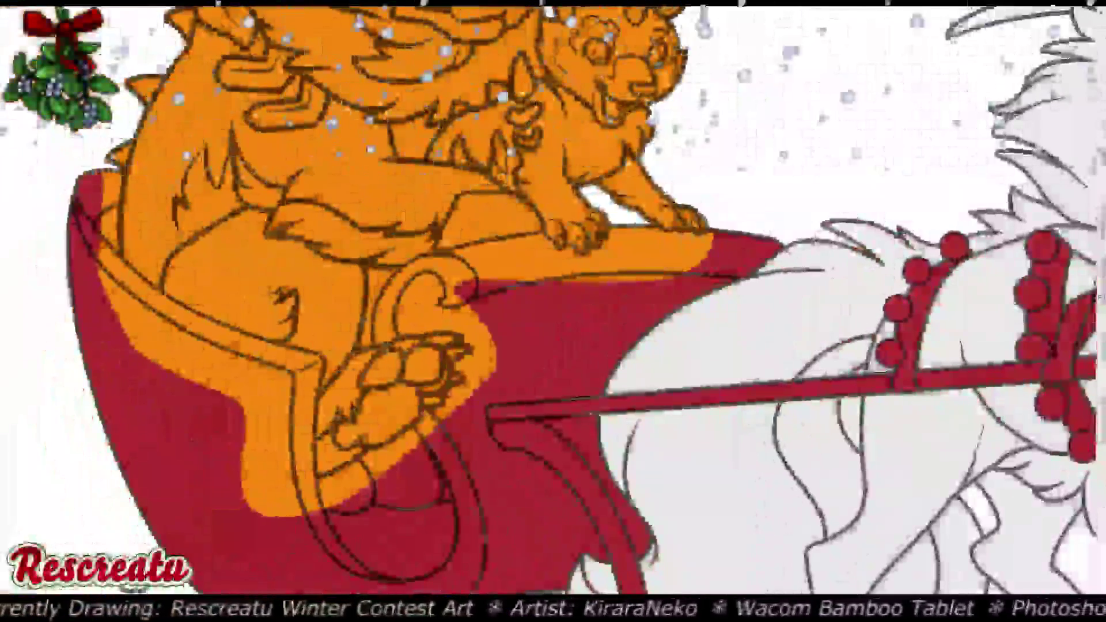
scroll(473, 242, "up", 2)
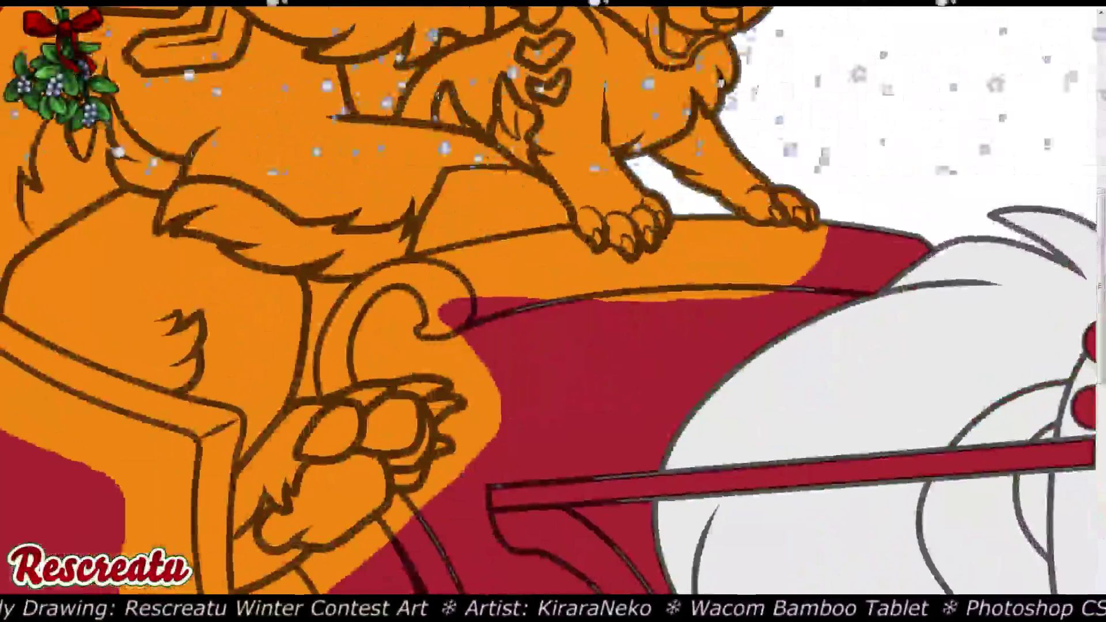
mouse_move(324, 391)
left_mouse_down()
mouse_move(372, 373)
mouse_move(326, 372)
mouse_move(333, 347)
left_mouse_up()
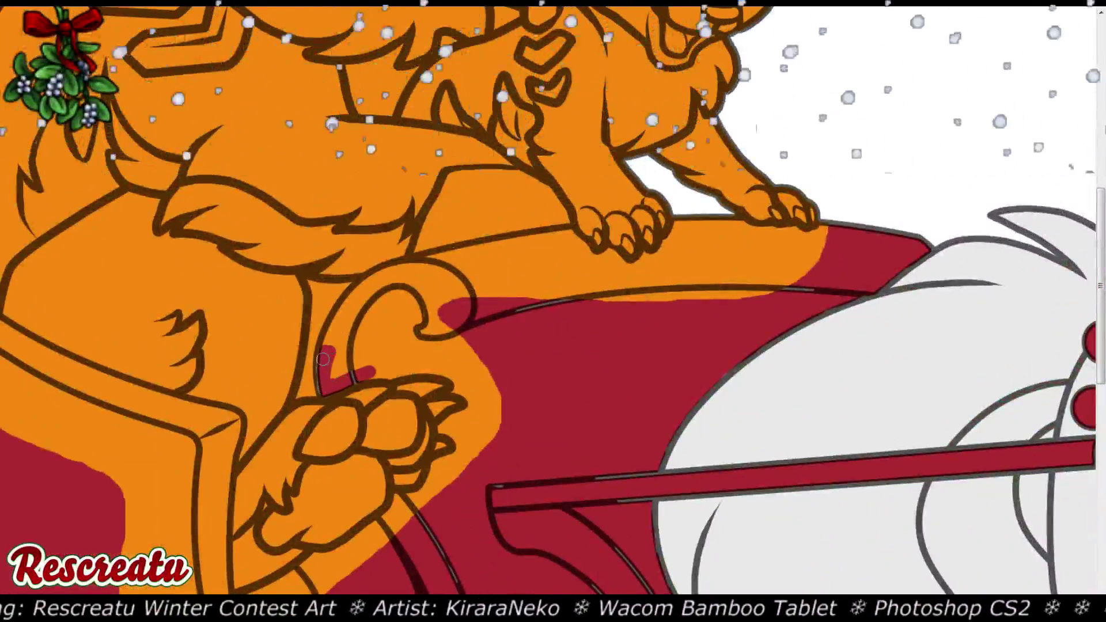
key("ctrl+plus")
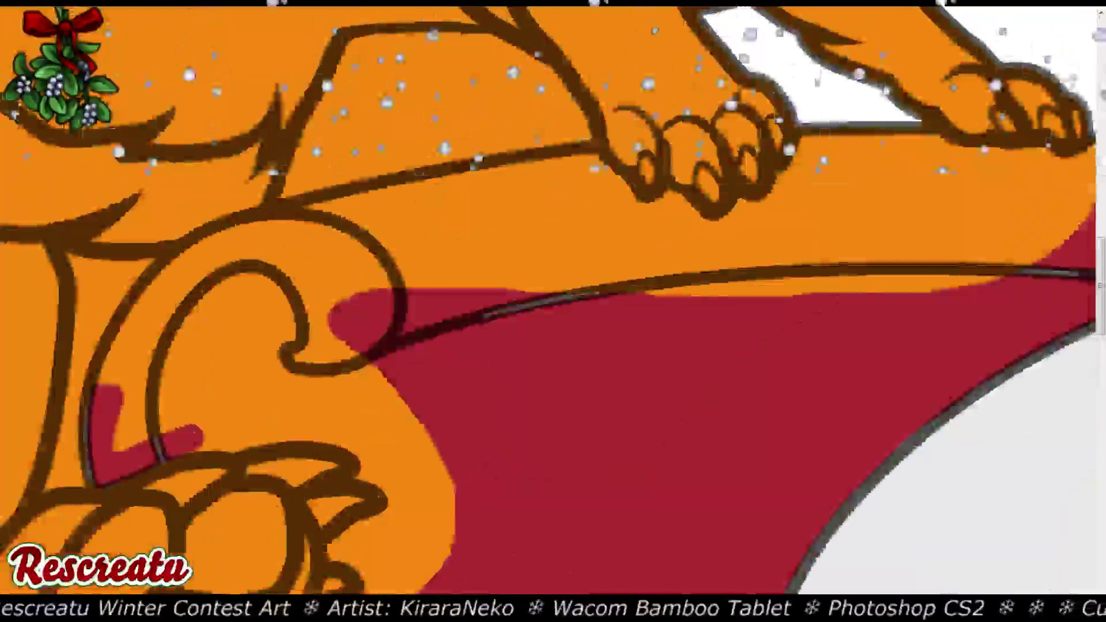
left_click_drag(505, 258, 630, 198)
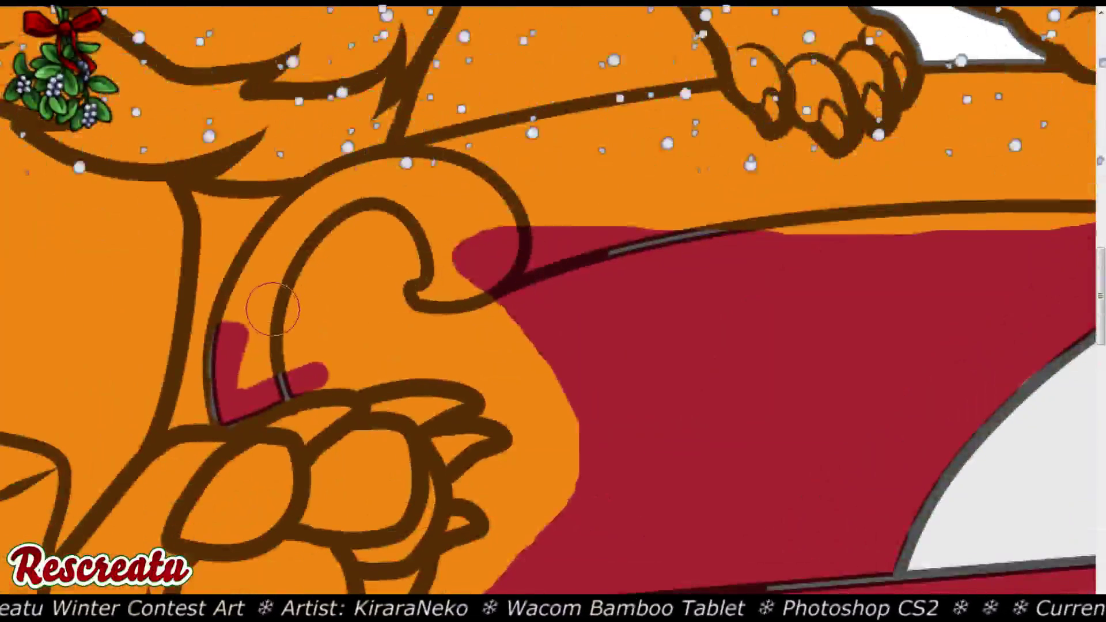
mouse_move(265, 334)
left_mouse_down()
mouse_move(246, 380)
mouse_move(252, 296)
mouse_move(290, 237)
mouse_move(336, 198)
mouse_move(322, 208)
mouse_move(478, 163)
mouse_move(431, 165)
mouse_move(617, 133)
left_mouse_up()
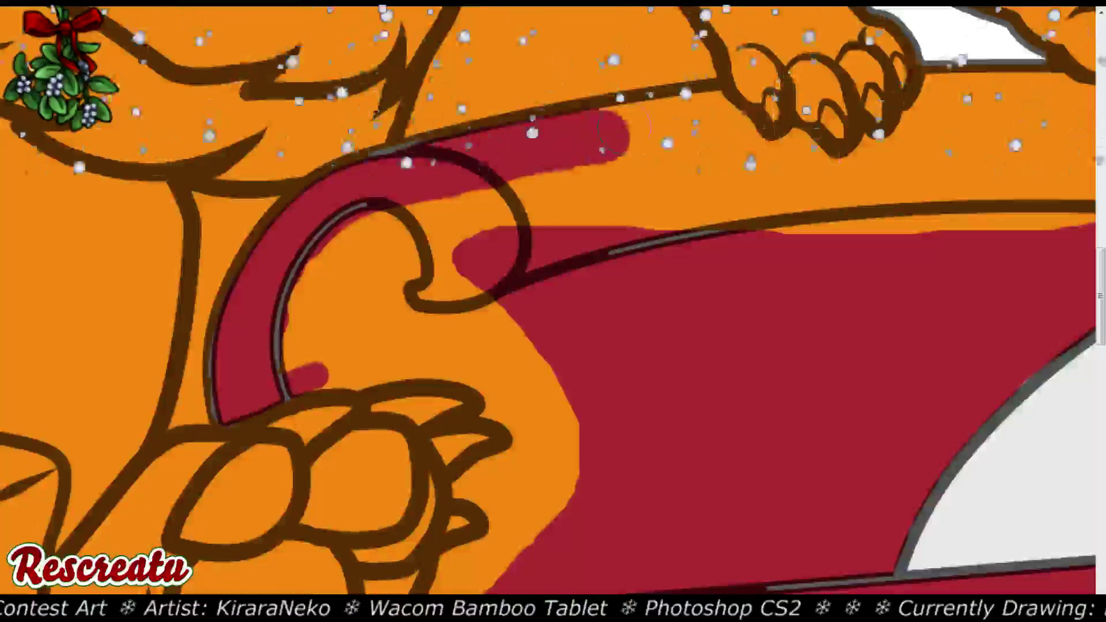
mouse_move(718, 111)
left_mouse_down()
mouse_move(744, 154)
mouse_move(795, 169)
mouse_move(766, 182)
left_mouse_up()
mouse_move(286, 363)
left_mouse_down()
mouse_move(479, 366)
mouse_move(506, 396)
mouse_move(502, 417)
mouse_move(476, 413)
mouse_move(525, 431)
mouse_move(522, 461)
mouse_move(470, 482)
mouse_move(499, 493)
mouse_move(508, 519)
mouse_move(560, 445)
mouse_move(588, 437)
mouse_move(569, 472)
mouse_move(518, 402)
mouse_move(496, 342)
mouse_move(452, 334)
mouse_move(461, 287)
mouse_move(289, 343)
mouse_move(332, 239)
mouse_move(363, 212)
mouse_move(460, 186)
mouse_move(493, 209)
mouse_move(539, 203)
mouse_move(559, 232)
mouse_move(644, 230)
left_mouse_up()
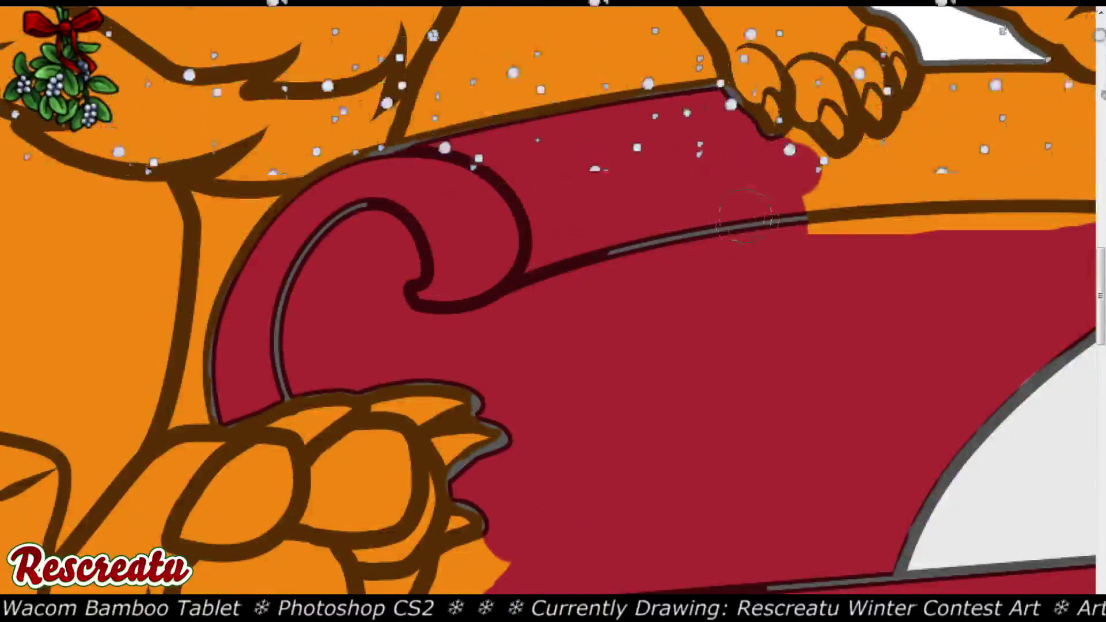
Erase the remaining orange from the sleigh's far rail around and beneath the smaller rider's front paws
mouse_move(858, 237)
left_mouse_down()
mouse_move(829, 216)
mouse_move(980, 207)
left_mouse_up()
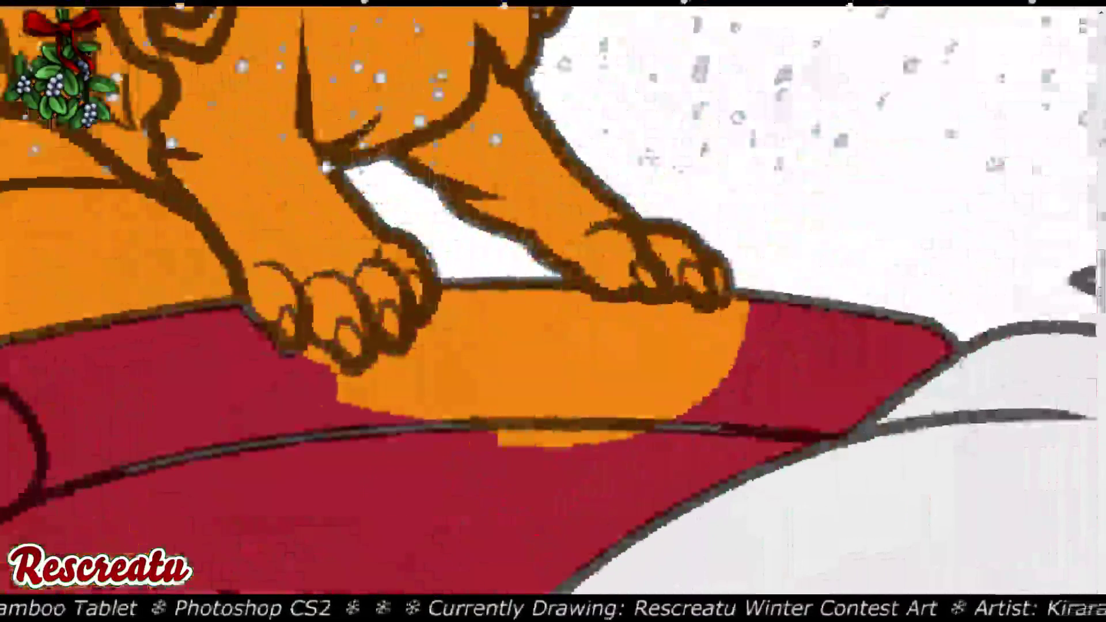
mouse_move(450, 322)
left_mouse_down()
mouse_move(484, 288)
mouse_move(406, 379)
mouse_move(334, 389)
left_mouse_up()
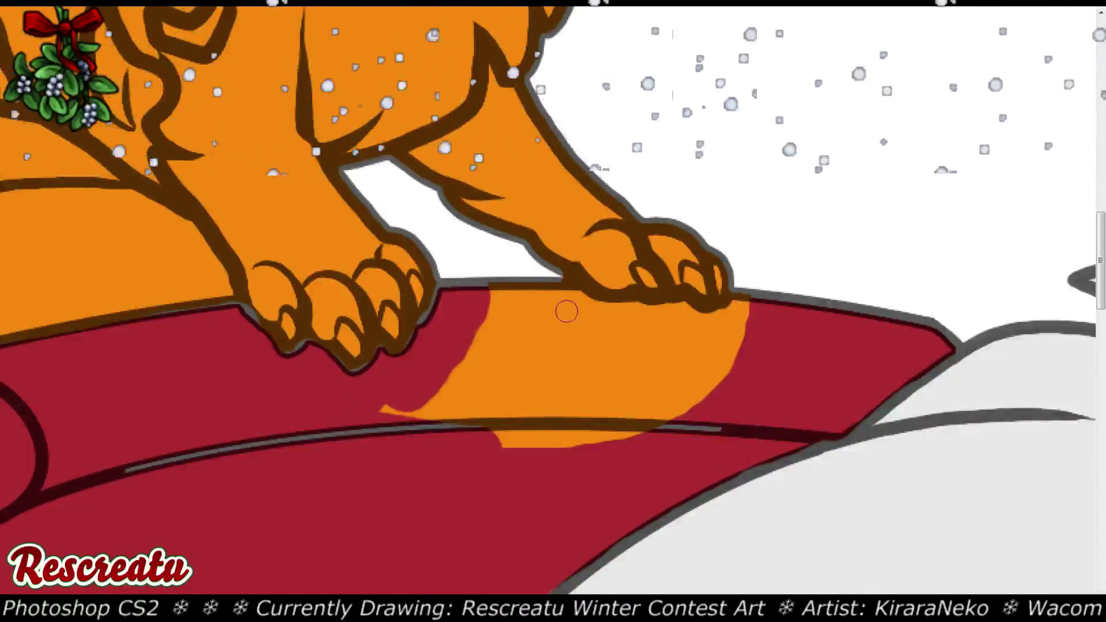
mouse_move(495, 286)
left_mouse_down()
mouse_move(549, 292)
mouse_move(556, 280)
mouse_move(590, 301)
mouse_move(576, 300)
mouse_move(708, 322)
mouse_move(738, 299)
mouse_move(743, 337)
left_mouse_up()
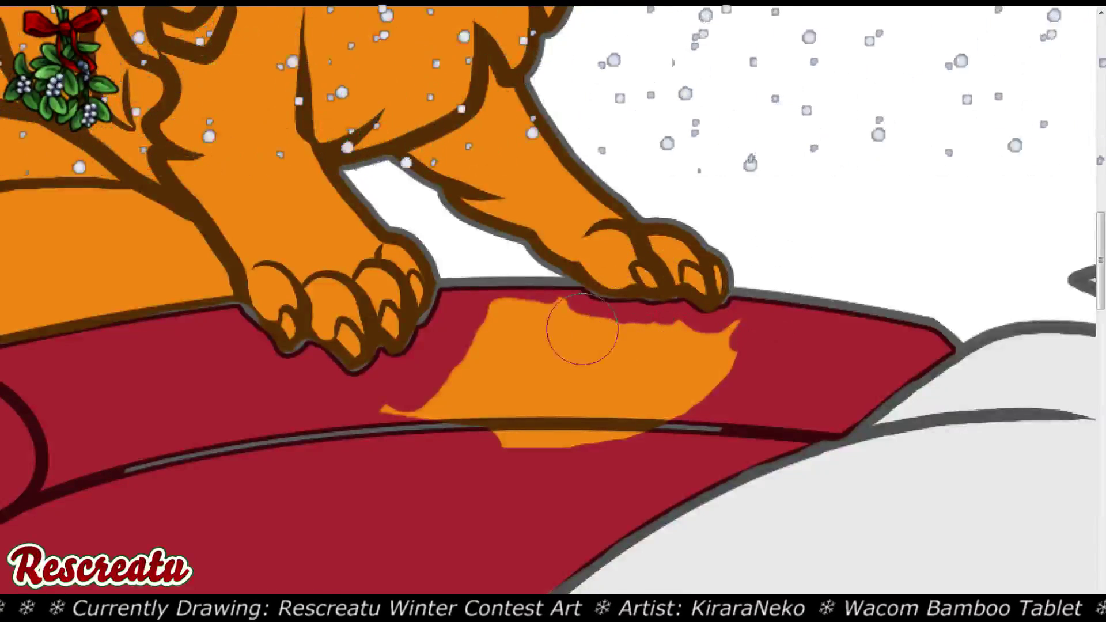
mouse_move(522, 317)
left_mouse_down()
mouse_move(489, 314)
mouse_move(460, 371)
mouse_move(403, 416)
mouse_move(517, 411)
mouse_move(515, 364)
mouse_move(555, 318)
mouse_move(640, 346)
mouse_move(750, 343)
mouse_move(691, 404)
mouse_move(590, 433)
mouse_move(525, 422)
mouse_move(558, 368)
mouse_move(620, 394)
mouse_move(710, 384)
left_mouse_up()
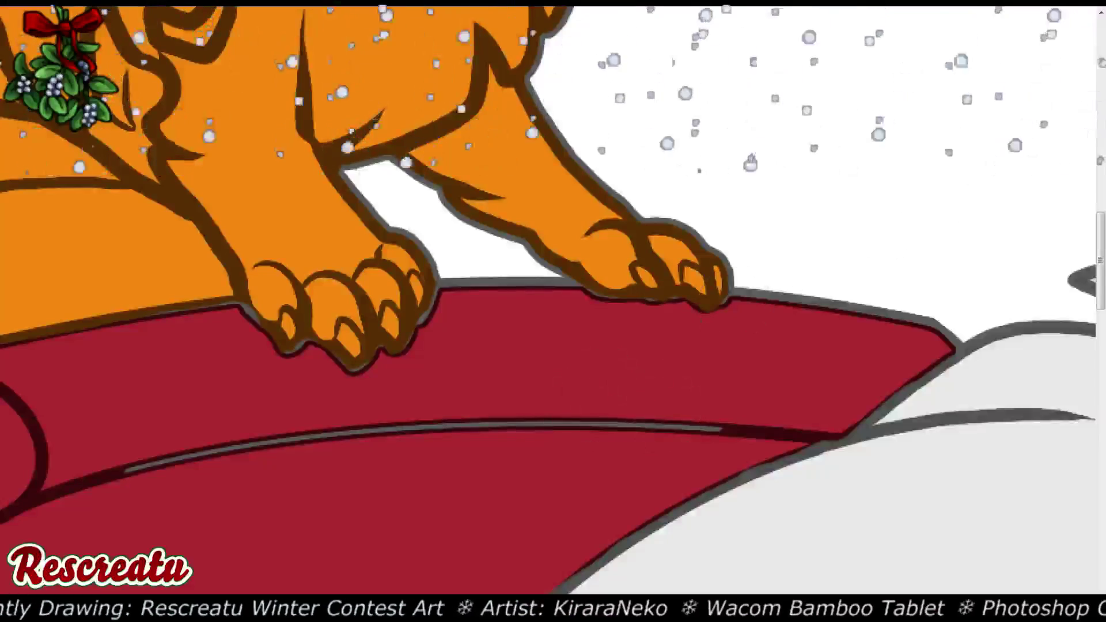
Erase the orange spill under the larger rider's raised foot, over the seat cushions and the adjoining curved trim
left_click_drag(406, 269, 844, 239)
left_click_drag(426, 507, 680, 98)
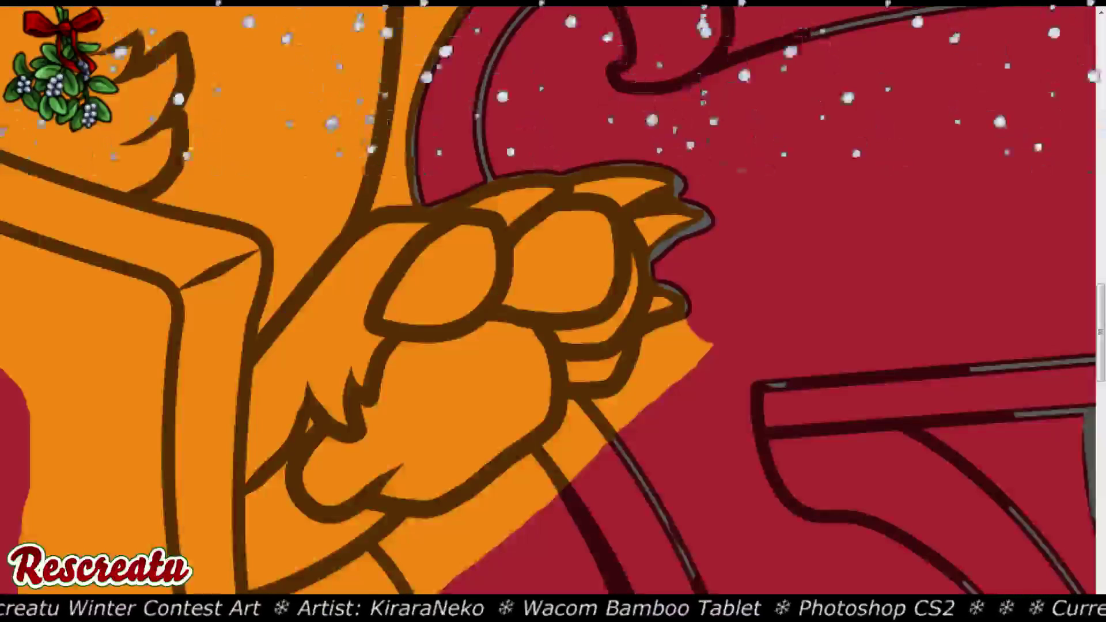
scroll(549, 300, "down", 10)
scroll(548, 299, "left", 5)
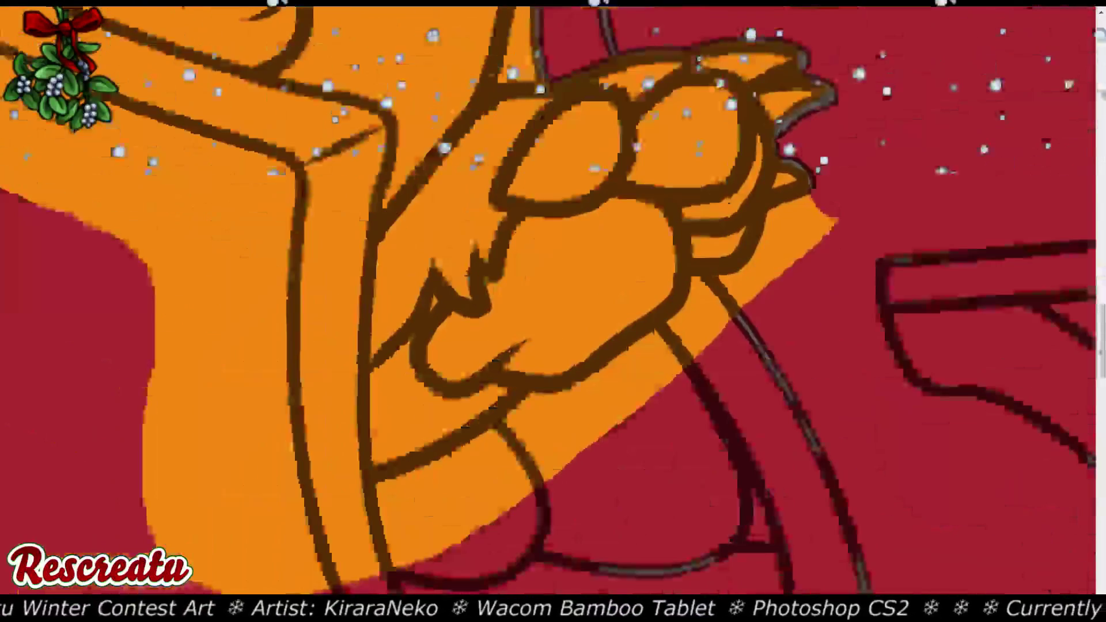
scroll(548, 300, "up", 2)
scroll(549, 300, "right", 1)
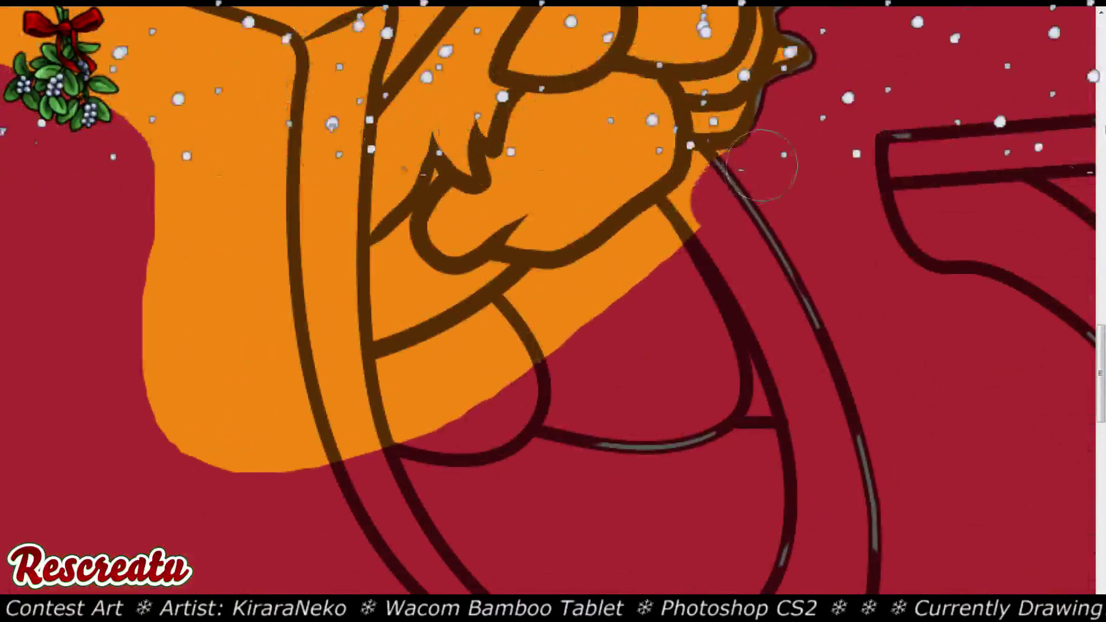
mouse_move(717, 175)
left_mouse_down()
mouse_move(534, 368)
mouse_move(363, 447)
mouse_move(424, 414)
mouse_move(347, 442)
mouse_move(107, 424)
mouse_move(153, 409)
mouse_move(252, 430)
mouse_move(185, 403)
mouse_move(162, 420)
mouse_move(371, 417)
mouse_move(443, 388)
mouse_move(431, 378)
mouse_move(442, 366)
mouse_move(427, 373)
mouse_move(475, 358)
mouse_move(542, 298)
mouse_move(583, 295)
mouse_move(570, 302)
mouse_move(676, 233)
left_mouse_up()
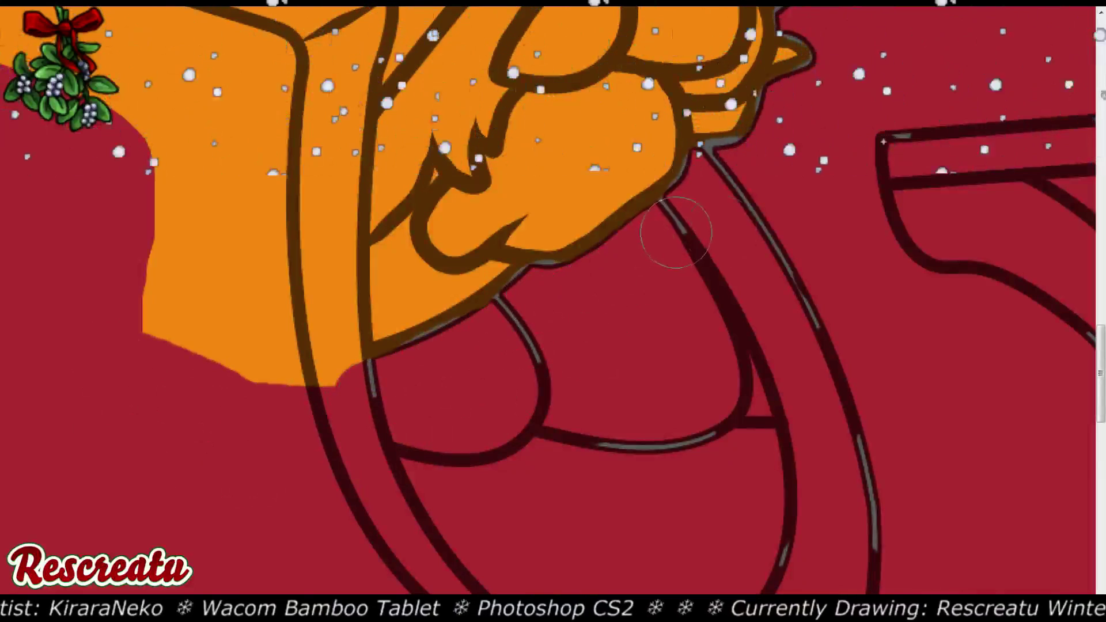
Erase the orange spill from the sleigh's outer side panel, front corner and long near rim below the larger rider
mouse_move(183, 143)
left_mouse_down()
mouse_move(439, 266)
mouse_move(494, 266)
mouse_move(422, 507)
mouse_move(511, 276)
mouse_move(563, 365)
mouse_move(630, 531)
mouse_move(627, 520)
left_mouse_up()
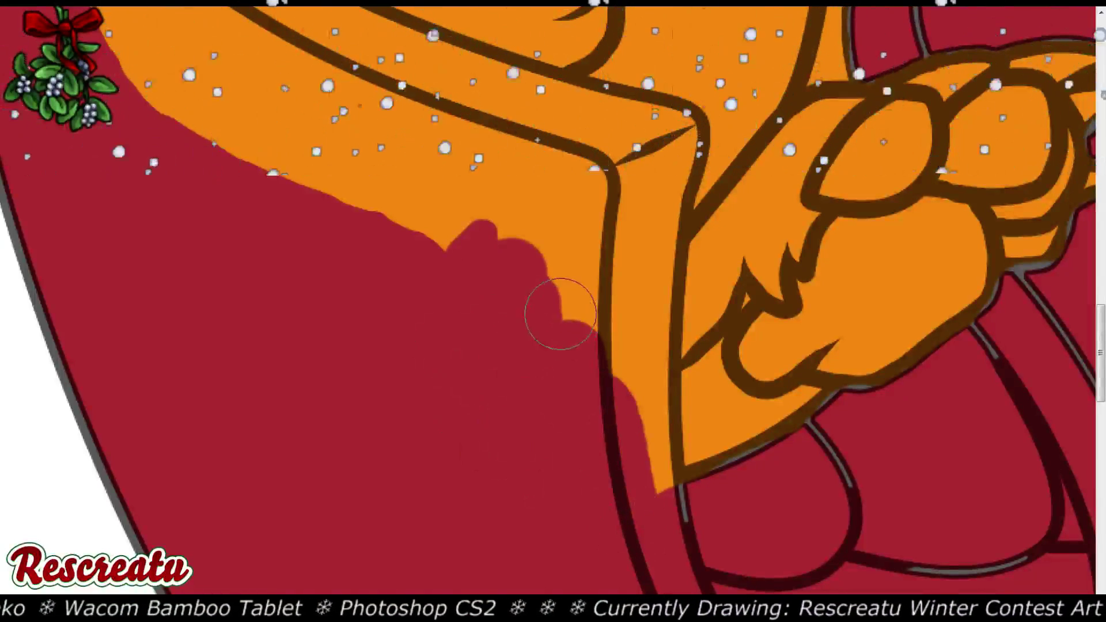
mouse_move(561, 314)
left_mouse_down()
mouse_move(622, 466)
mouse_move(638, 474)
mouse_move(639, 339)
mouse_move(599, 162)
mouse_move(652, 127)
mouse_move(663, 140)
mouse_move(646, 172)
mouse_move(654, 175)
mouse_move(644, 257)
left_mouse_up()
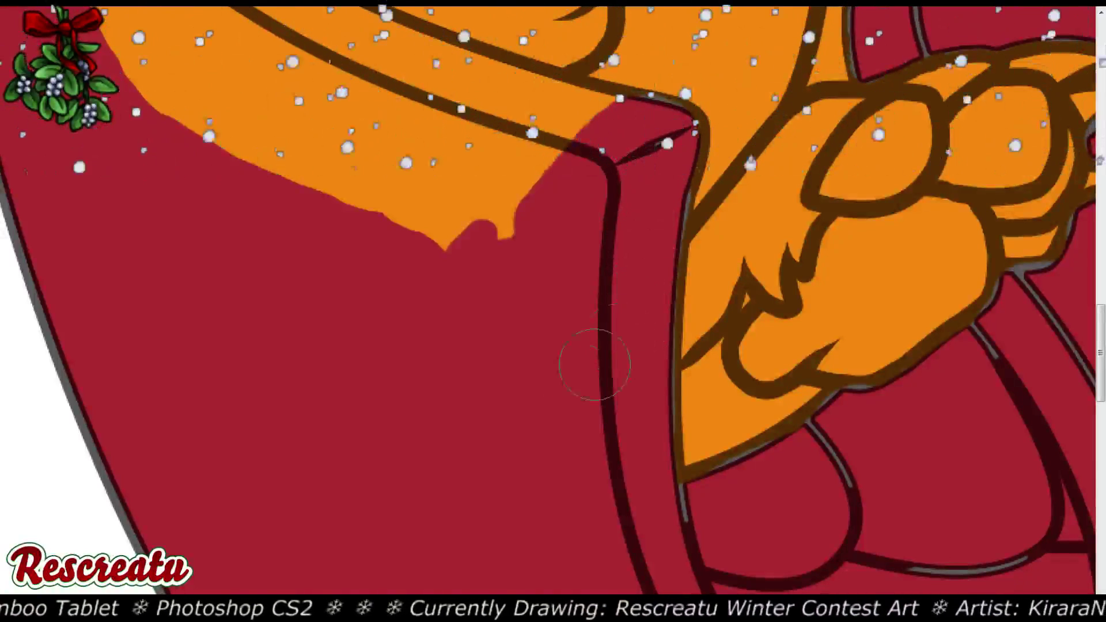
mouse_move(594, 364)
left_mouse_down()
mouse_move(561, 204)
mouse_move(383, 257)
left_mouse_up()
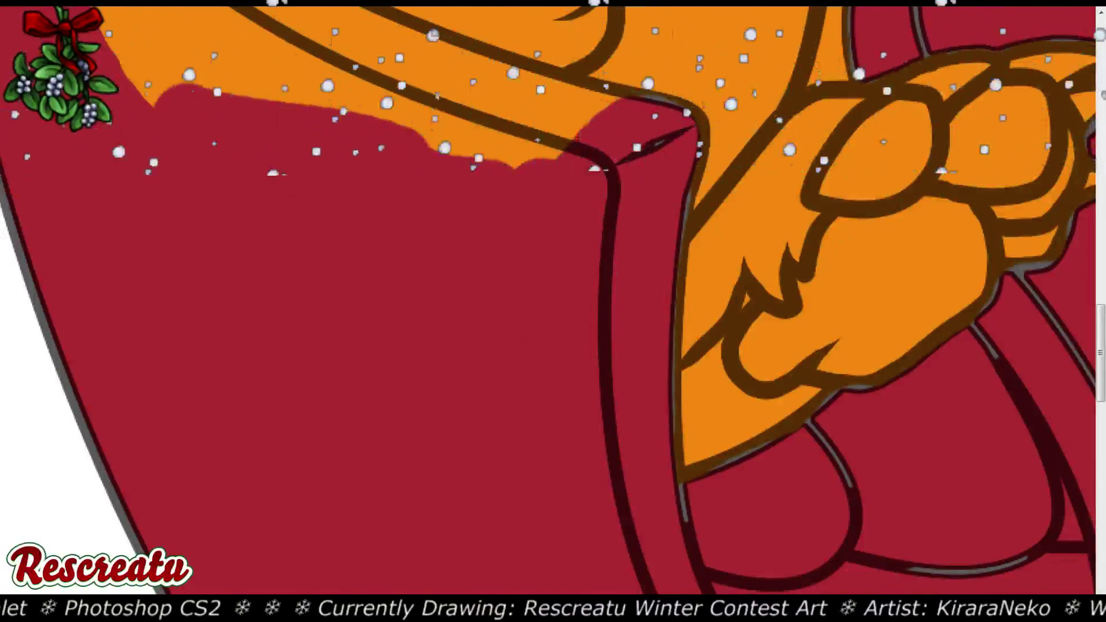
left_click_drag(438, 202, 593, 512)
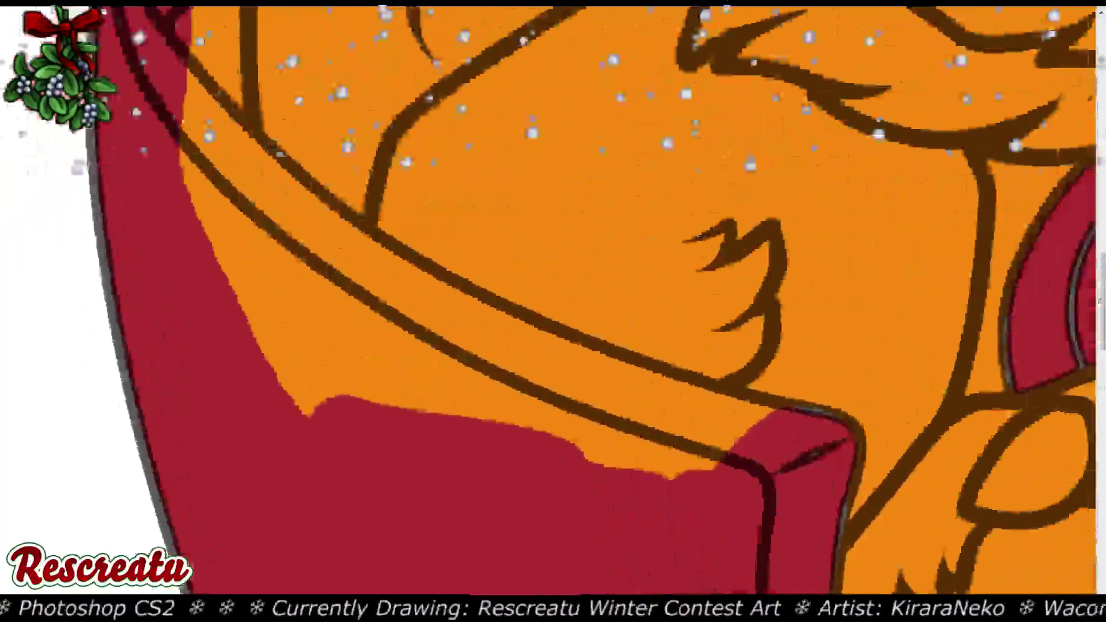
mouse_move(738, 422)
left_mouse_down()
mouse_move(576, 449)
mouse_move(654, 439)
mouse_move(309, 390)
mouse_move(357, 355)
mouse_move(563, 407)
mouse_move(321, 284)
mouse_move(297, 309)
mouse_move(314, 302)
left_mouse_up()
mouse_move(771, 436)
left_mouse_down()
mouse_move(553, 360)
mouse_move(297, 228)
left_mouse_up()
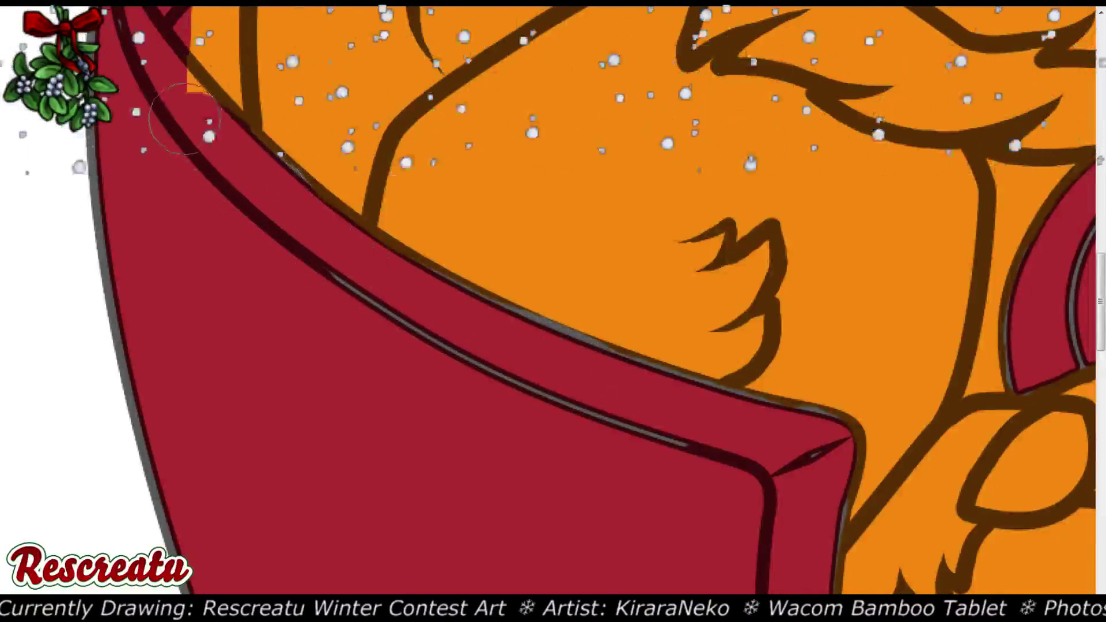
Erase the remaining orange from the sleigh's upper back corner behind the larger rider's back
scroll(1020, 57, "up", 5)
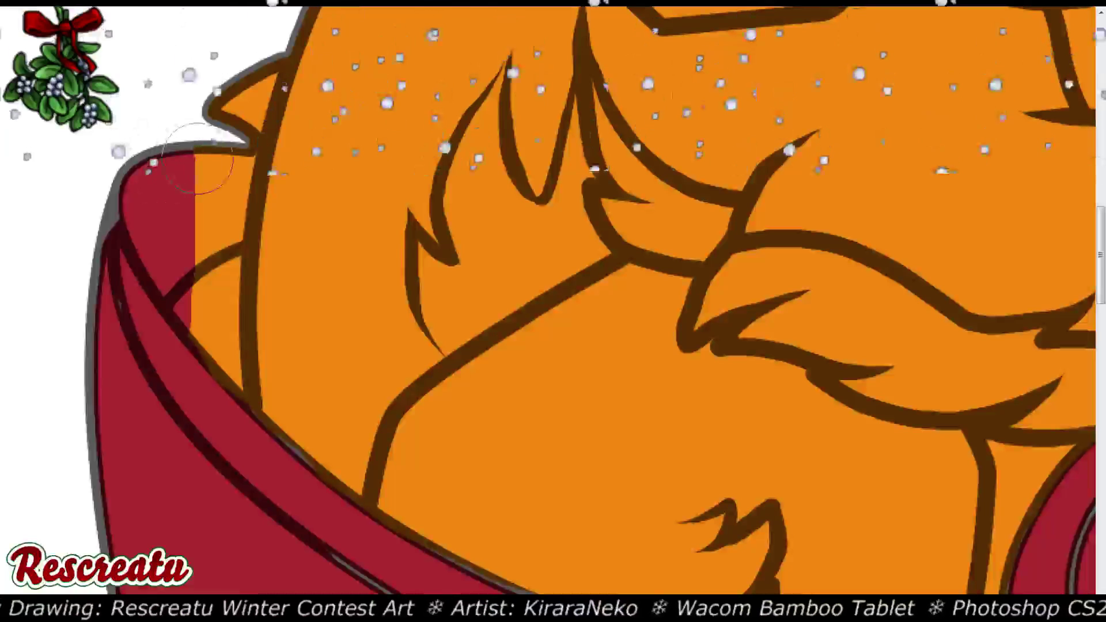
left_click_drag(203, 164, 213, 180)
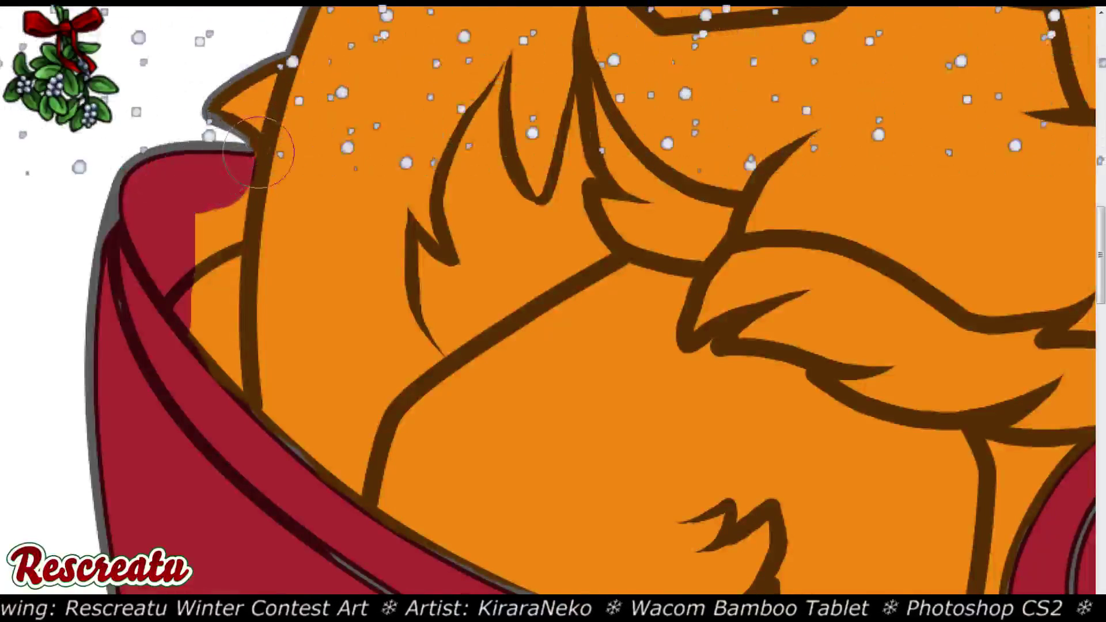
left_click_drag(249, 175, 237, 213)
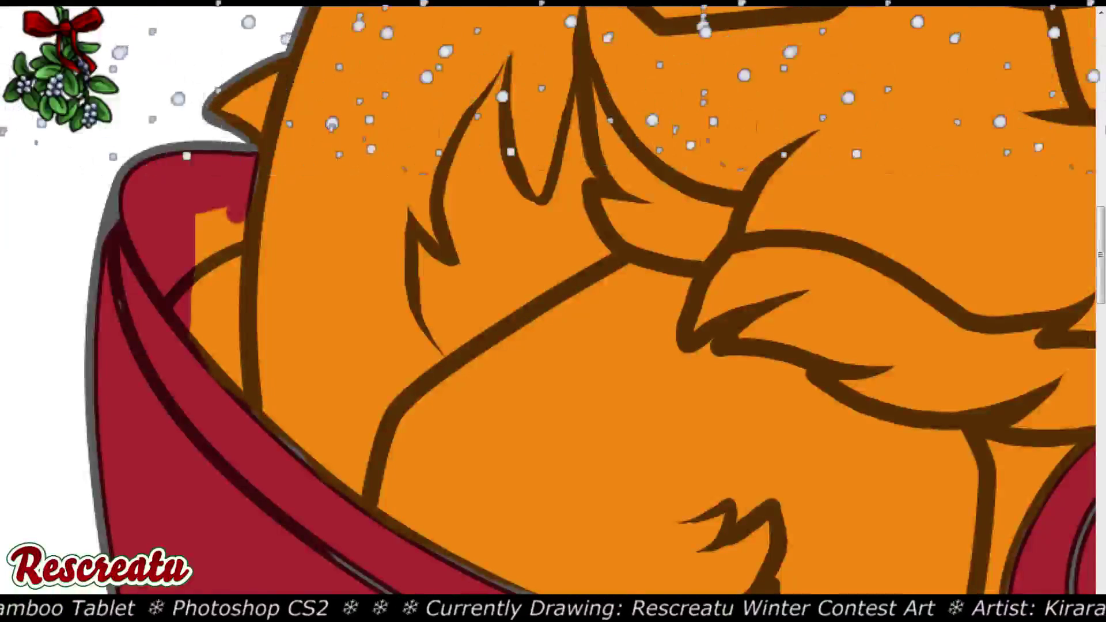
mouse_move(187, 189)
left_mouse_down()
mouse_move(213, 242)
mouse_move(225, 230)
mouse_move(213, 299)
mouse_move(173, 346)
mouse_move(217, 403)
mouse_move(180, 396)
left_mouse_up()
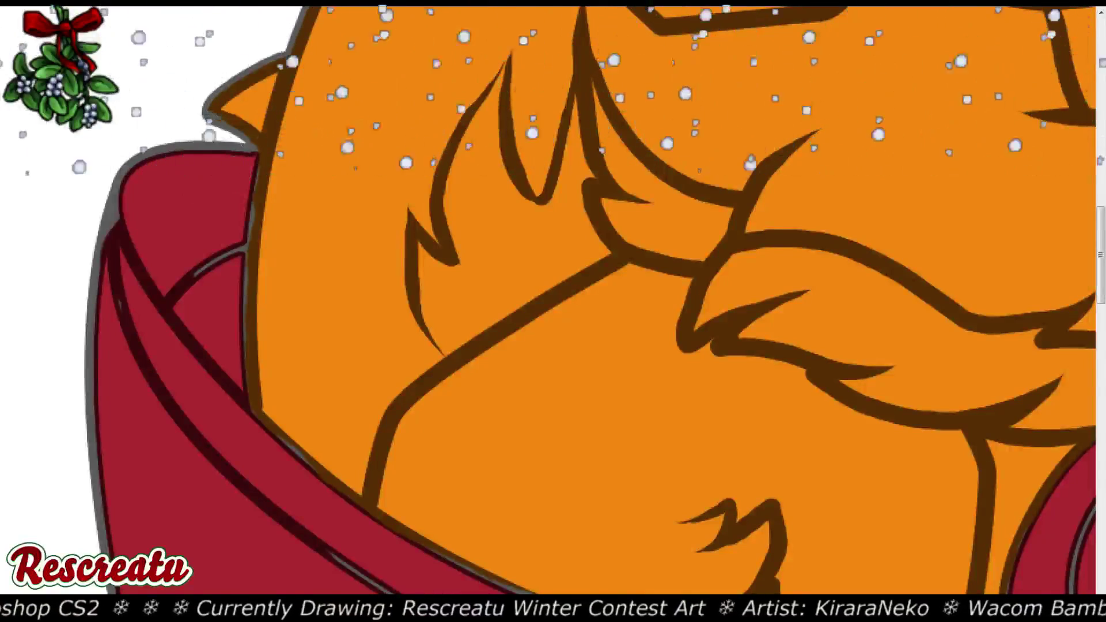
Erase the orange in the narrow gap between the larger rider's long curved back spike and the smaller spike beside it
left_click_drag(576, 75, 400, 582)
left_click_drag(611, 127, 389, 501)
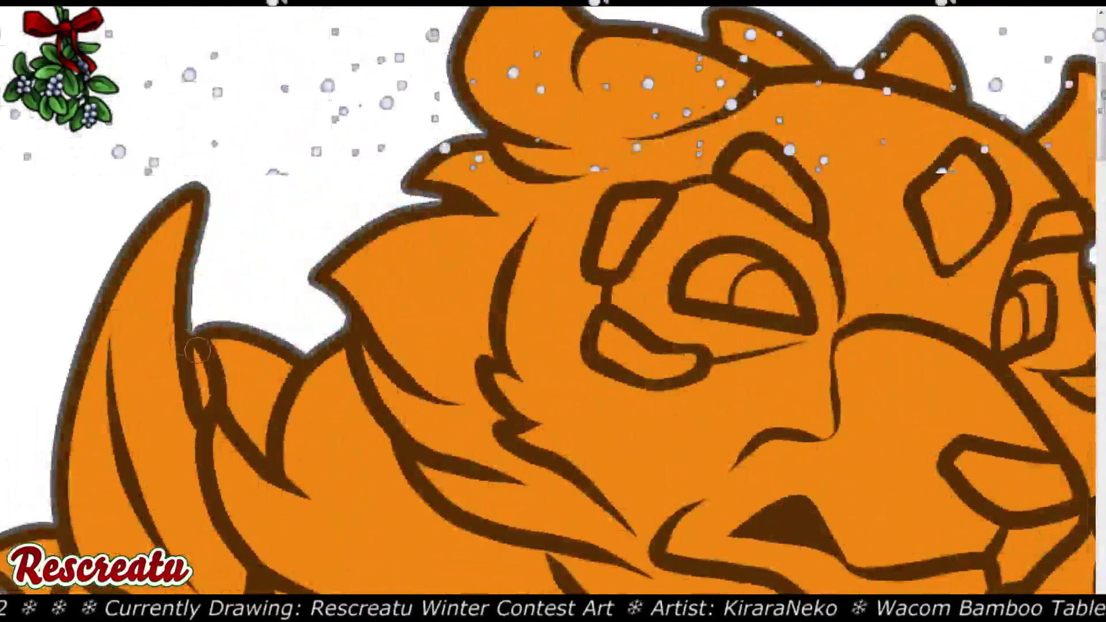
left_click_drag(193, 339, 206, 385)
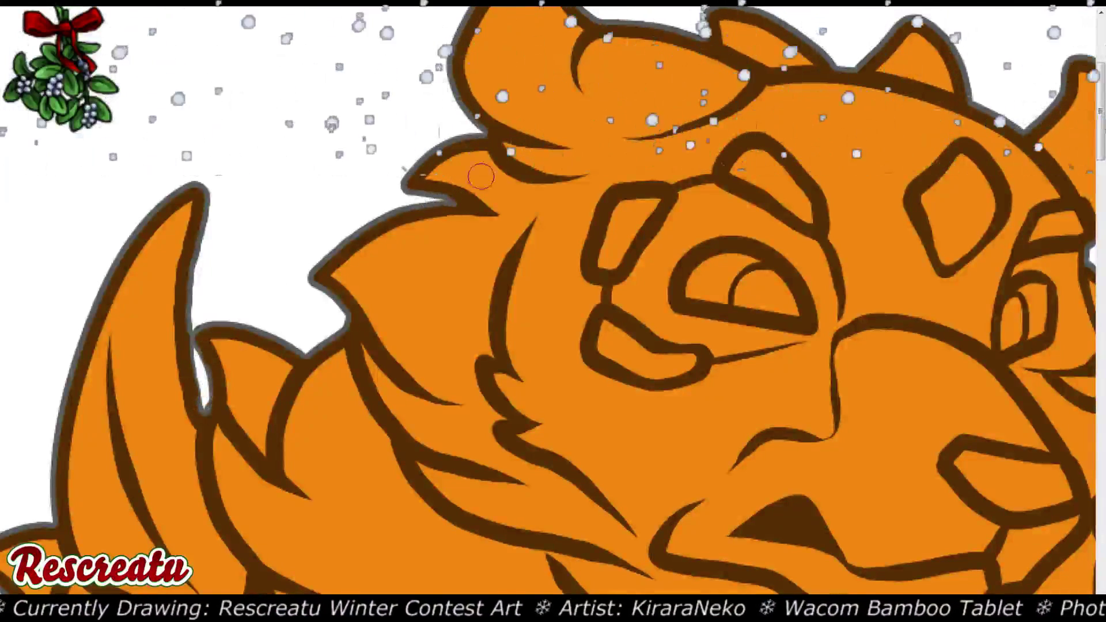
Examine the edges of the orange fill around both riders' heads, bodies and paws, and in the whole picture
scroll(481, 176, "up", 3)
scroll(481, 176, "right", 4)
scroll(285, 164, "down", 3)
scroll(285, 164, "right", 2)
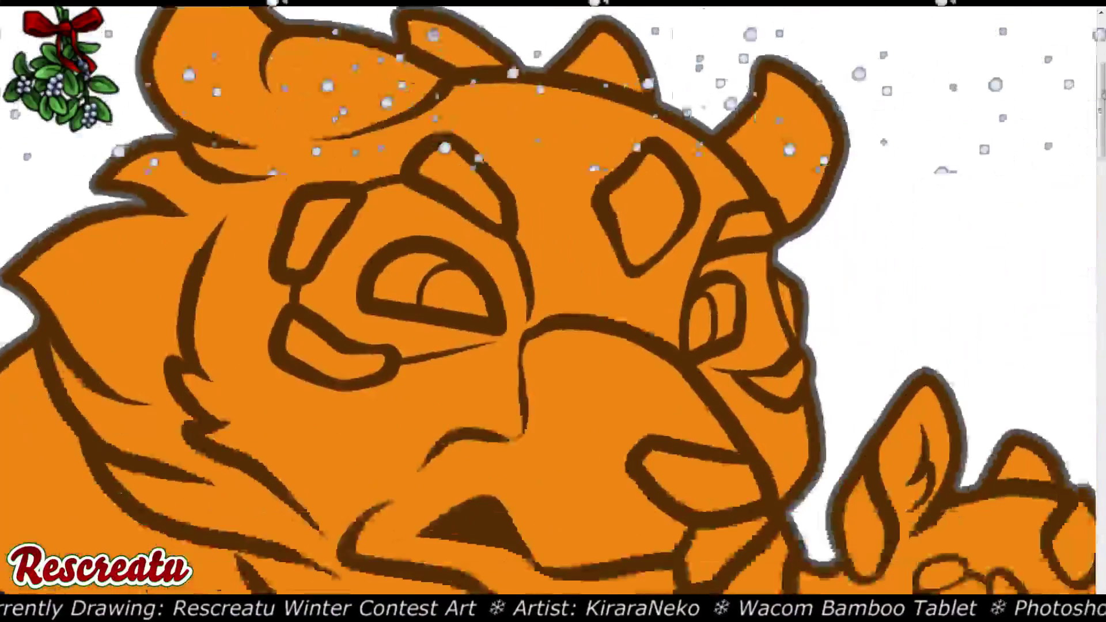
scroll(553, 299, "down", 4)
scroll(553, 300, "right", 5)
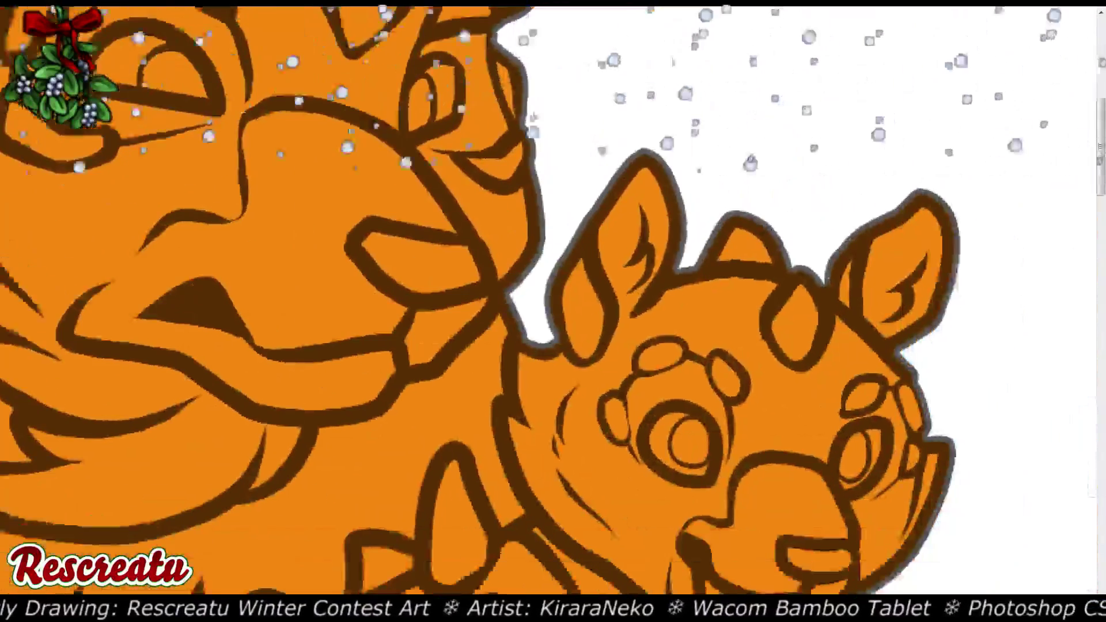
scroll(554, 300, "down", 1)
scroll(553, 300, "right", 2)
scroll(553, 300, "down", 6)
scroll(554, 299, "left", 2)
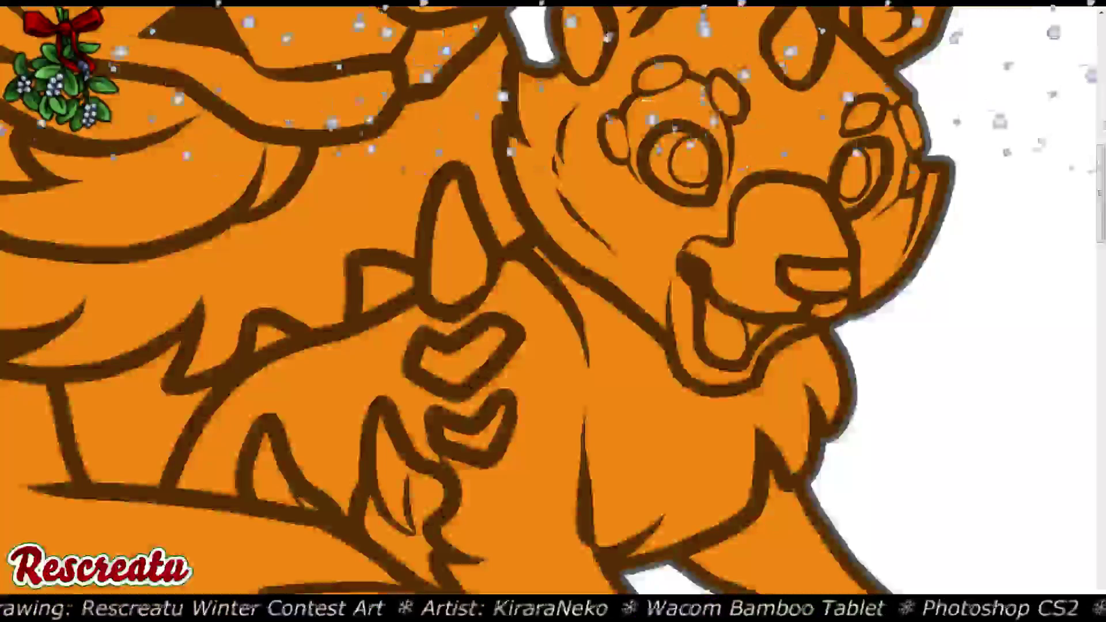
scroll(553, 300, "down", 5)
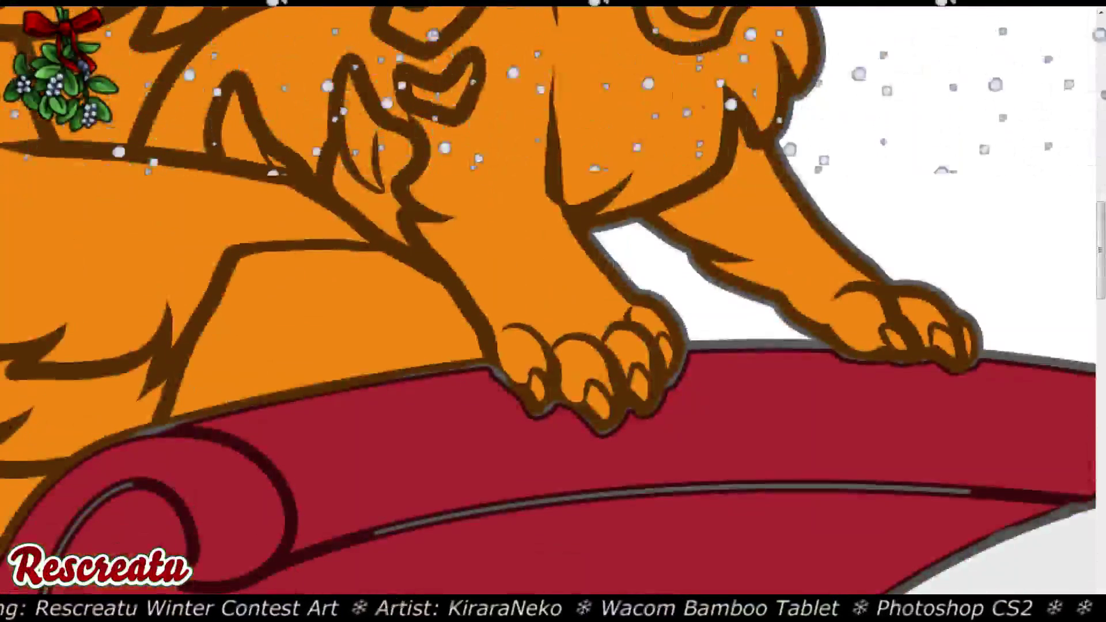
scroll(553, 300, "down", 1)
key("ctrl+minus")
key("ctrl+minus")
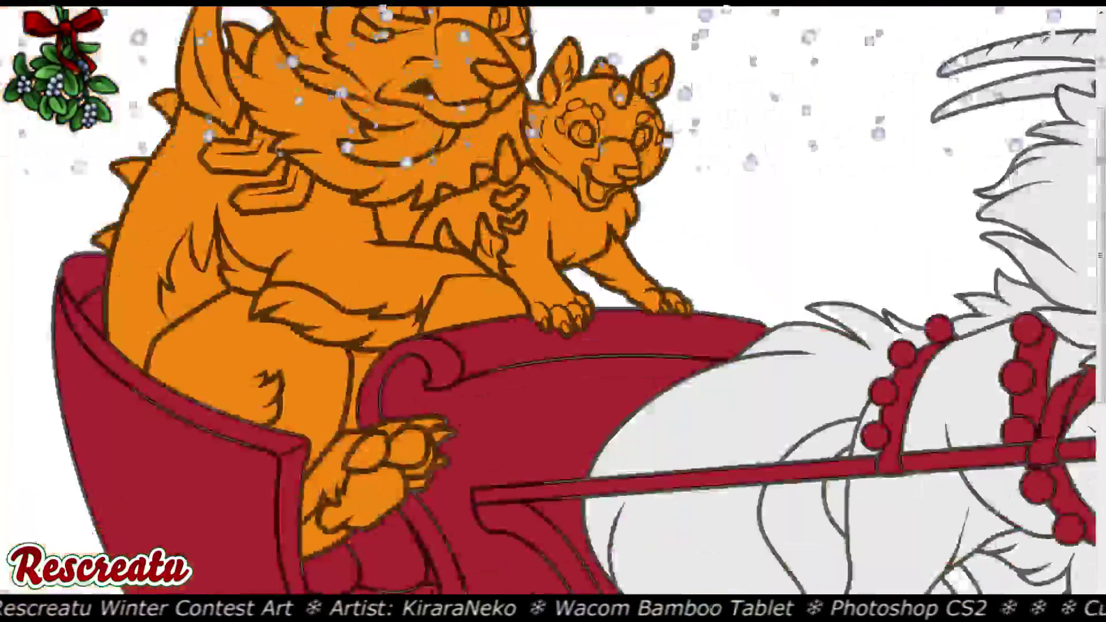
key("ctrl+minus")
key("ctrl+minus")
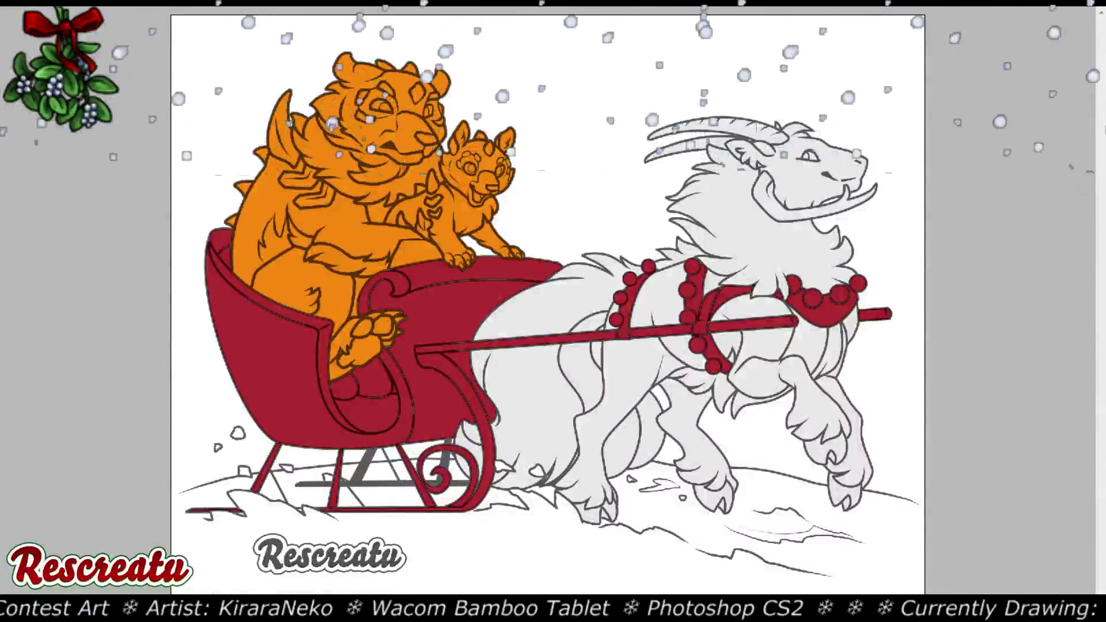
Recolour both riders' base fill to a flat greyish brown and set the line art to full opacity
mouse_move(364, 65)
left_mouse_down()
mouse_move(420, 274)
mouse_move(545, 90)
left_mouse_up()
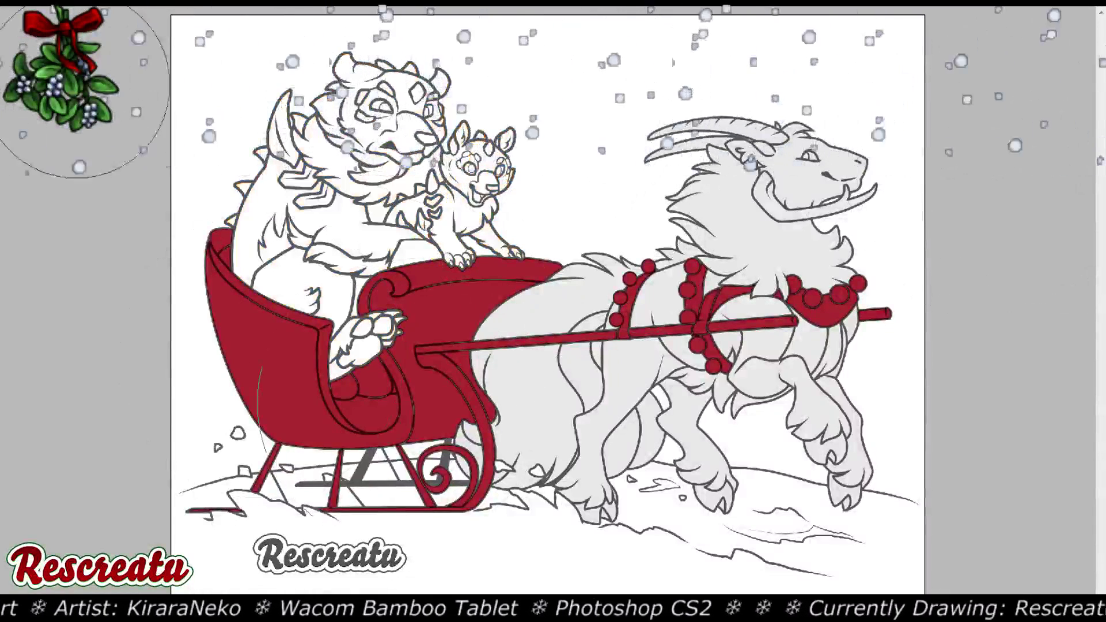
mouse_move(375, 109)
left_mouse_down()
mouse_move(262, 234)
mouse_move(340, 380)
mouse_move(489, 193)
left_mouse_up()
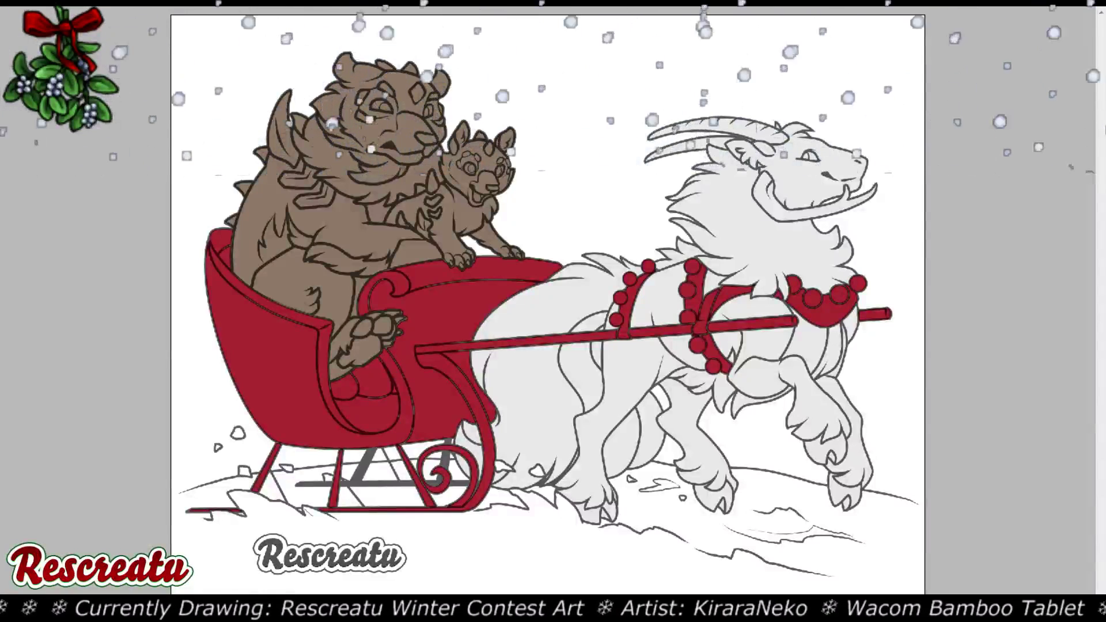
key("0")
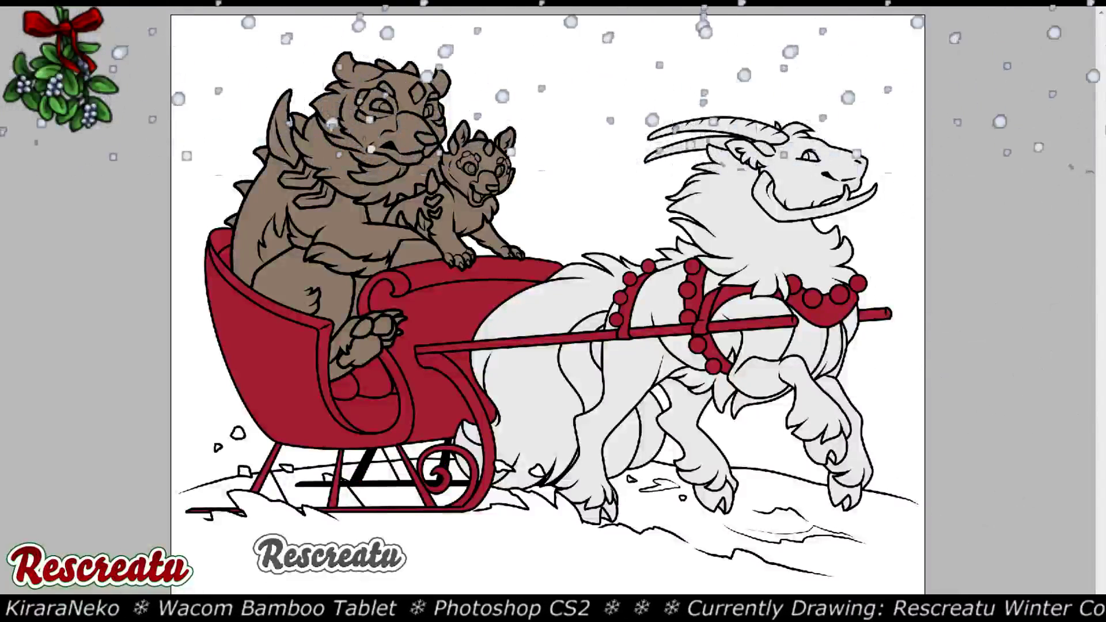
Block in the snowy foreground across the full canvas width with flat bright blue and set the Rescreatu logo's layer to Multiply
left_click(366, 556)
left_click_drag(363, 554, 613, 576)
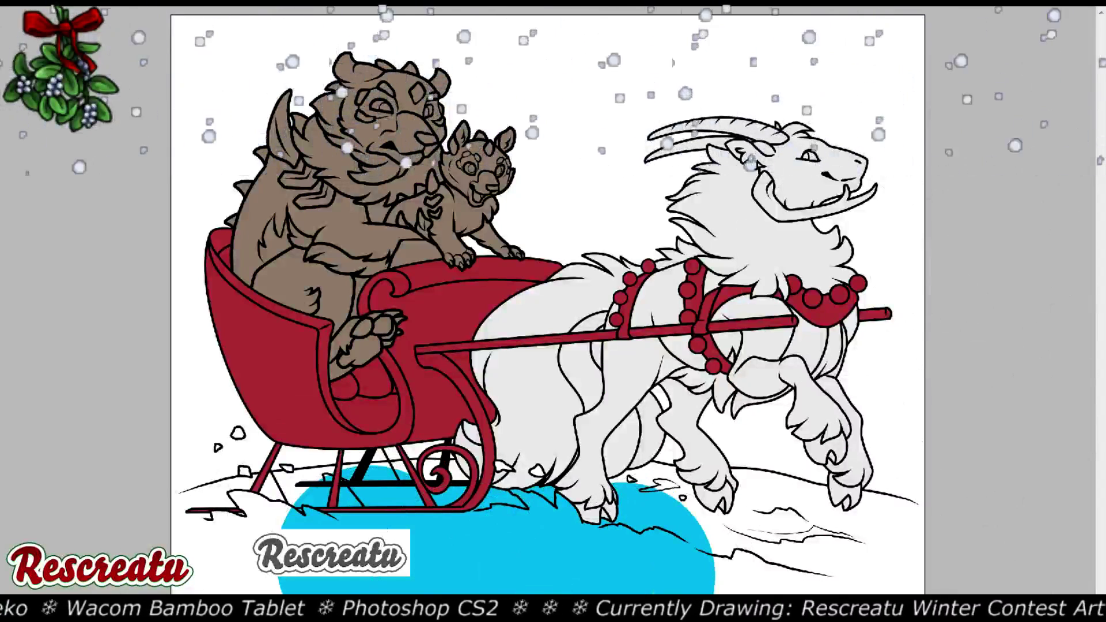
key("alt+shift+m")
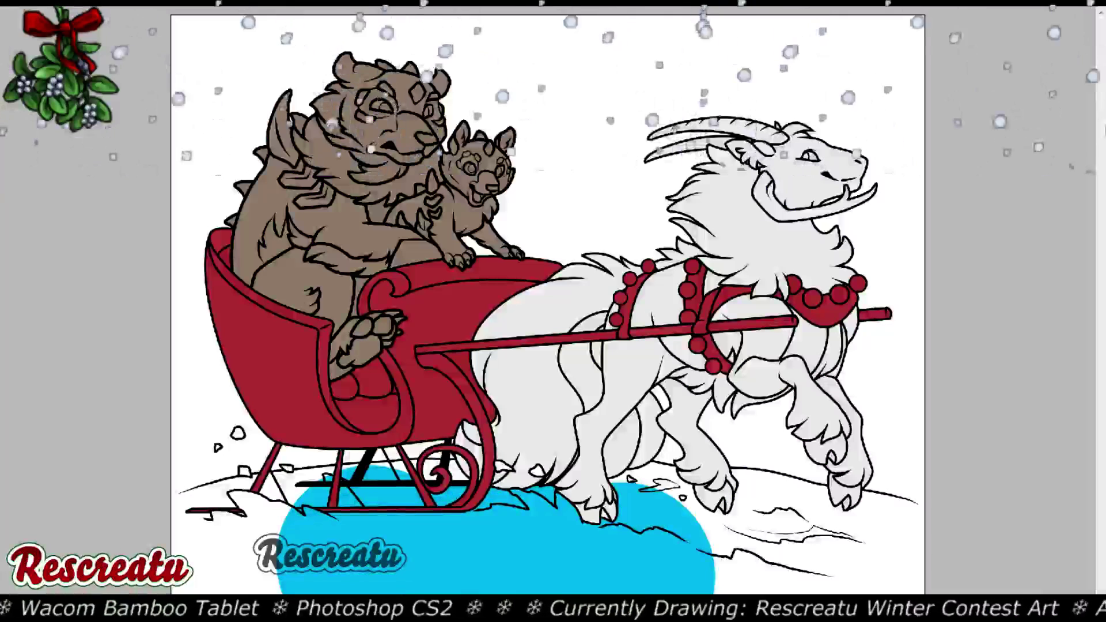
mouse_move(323, 548)
left_mouse_down()
mouse_move(259, 530)
mouse_move(190, 553)
left_mouse_up()
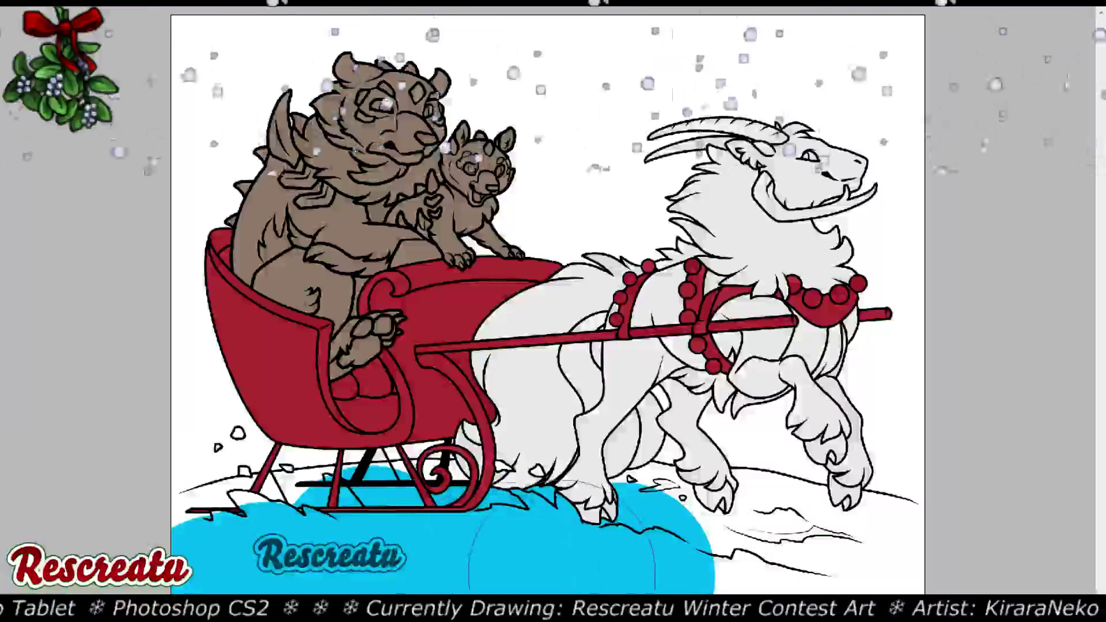
left_click_drag(605, 578, 905, 606)
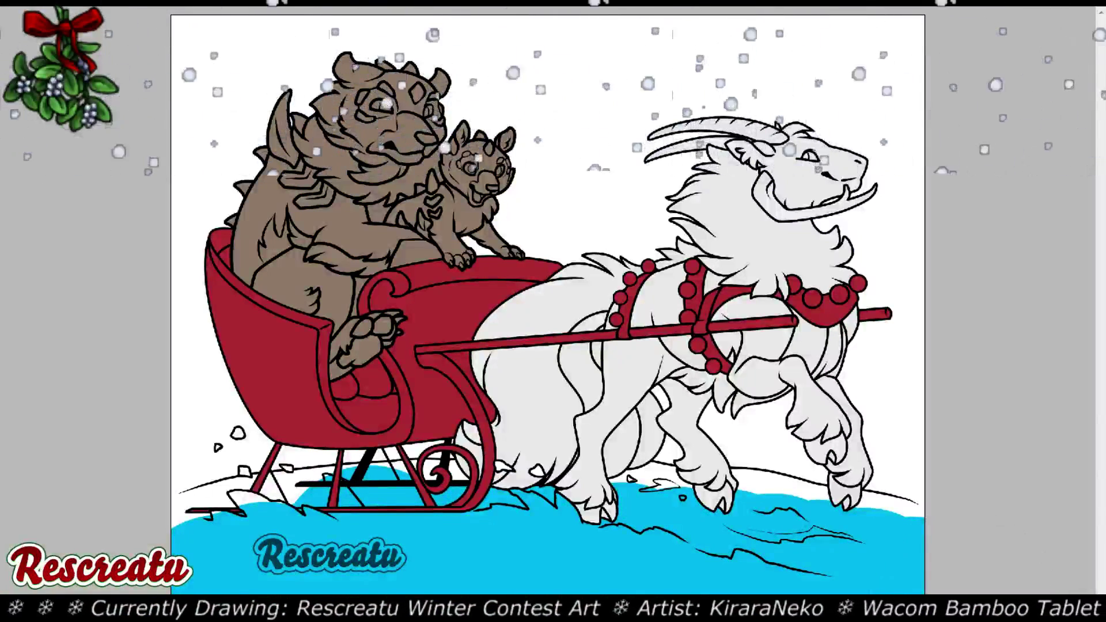
Extend the blue snow fill upward around the sleigh's rear runner and toward the ground line behind it
key("ctrl+plus")
key("ctrl+plus")
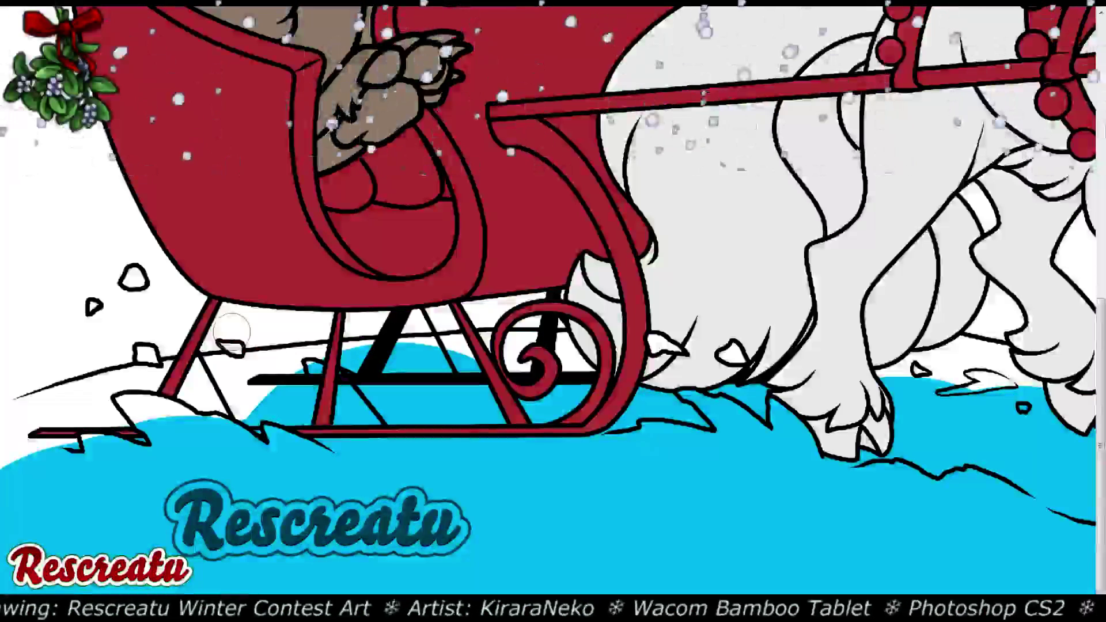
mouse_move(233, 401)
left_mouse_down()
mouse_move(220, 423)
mouse_move(72, 447)
mouse_move(49, 436)
mouse_move(77, 412)
mouse_move(234, 383)
left_mouse_up()
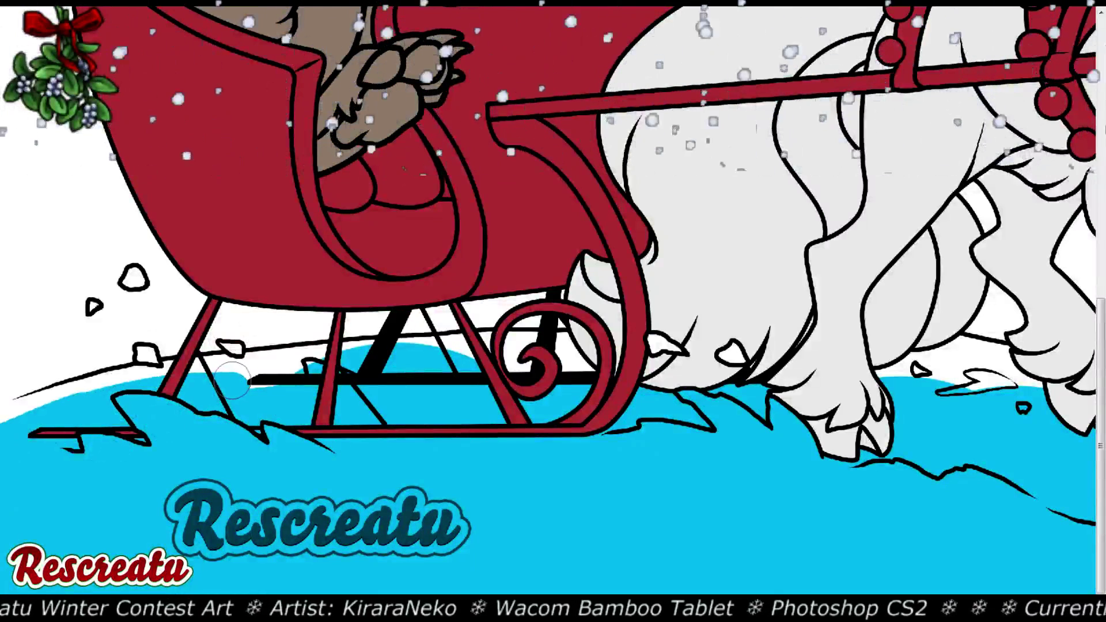
key("ctrl+plus")
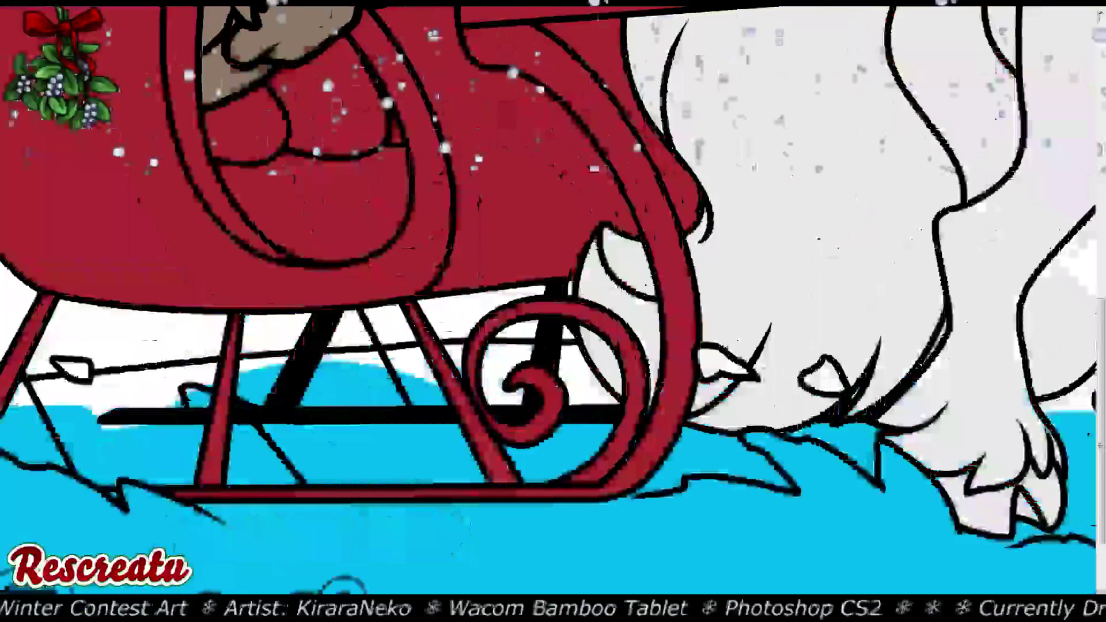
mouse_move(234, 383)
left_mouse_down()
mouse_move(507, 337)
mouse_move(507, 321)
left_mouse_up()
mouse_move(83, 399)
left_mouse_down()
mouse_move(100, 391)
mouse_move(69, 377)
mouse_move(18, 415)
left_mouse_up()
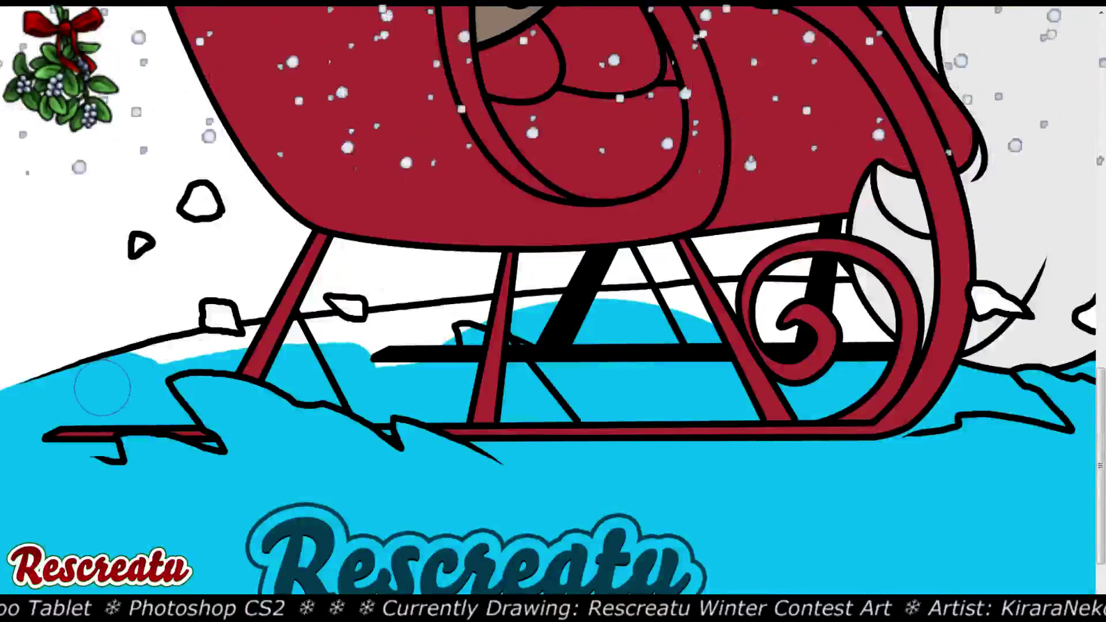
Fill the snow with blue up to the horizon line behind and beneath the sleigh, between its struts and the runner's curl
mouse_move(176, 364)
left_mouse_down()
mouse_move(386, 336)
mouse_move(451, 352)
mouse_move(412, 339)
mouse_move(487, 336)
left_mouse_up()
mouse_move(426, 309)
left_mouse_down()
mouse_move(490, 323)
mouse_move(513, 314)
left_mouse_up()
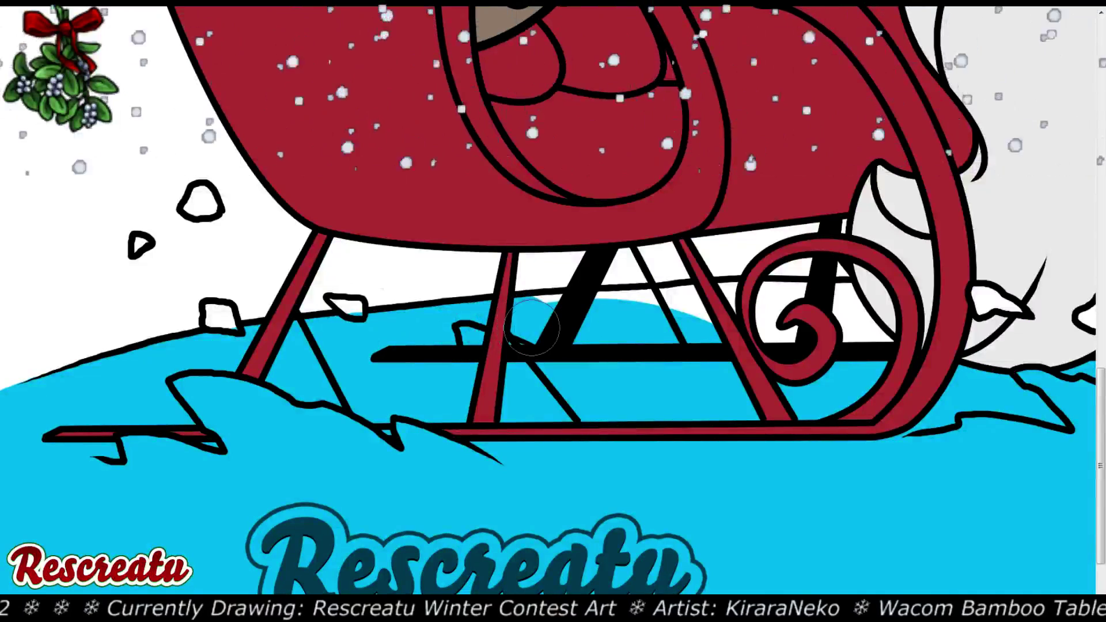
left_click_drag(531, 324, 617, 318)
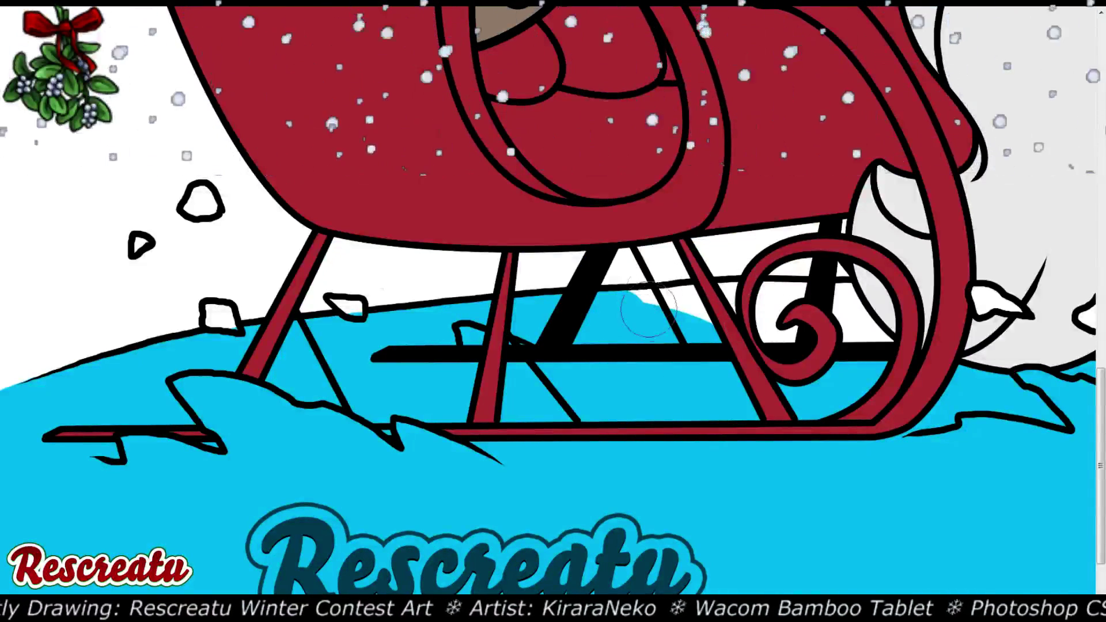
mouse_move(637, 314)
left_mouse_down()
mouse_move(711, 307)
mouse_move(784, 331)
left_mouse_up()
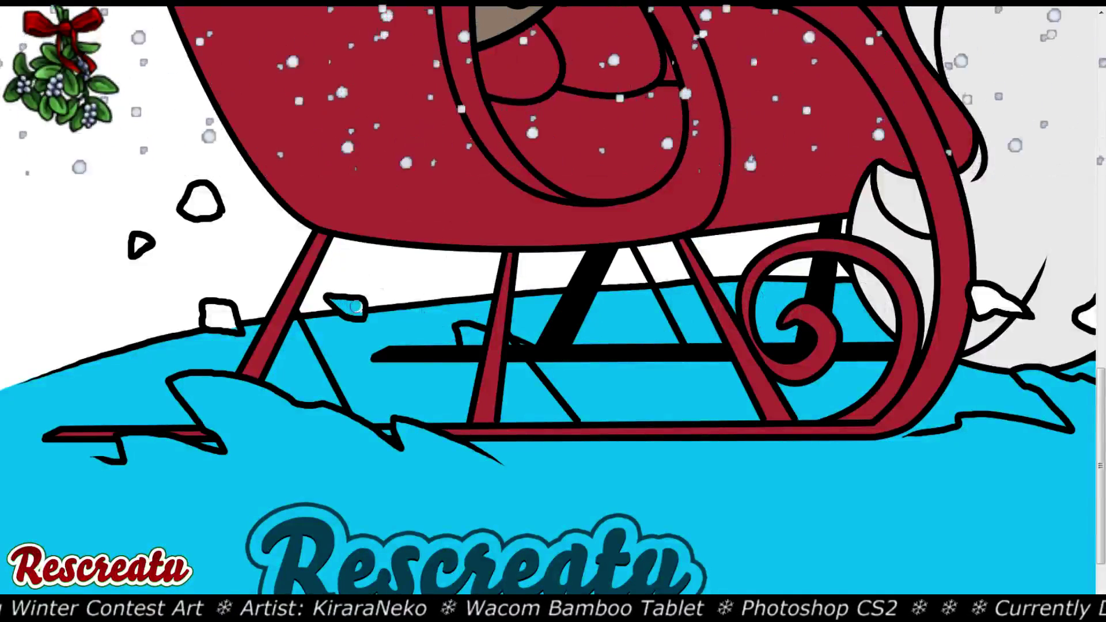
Fill the loose snow chunks flying up behind the sleigh with the same flat blue
left_click(212, 318)
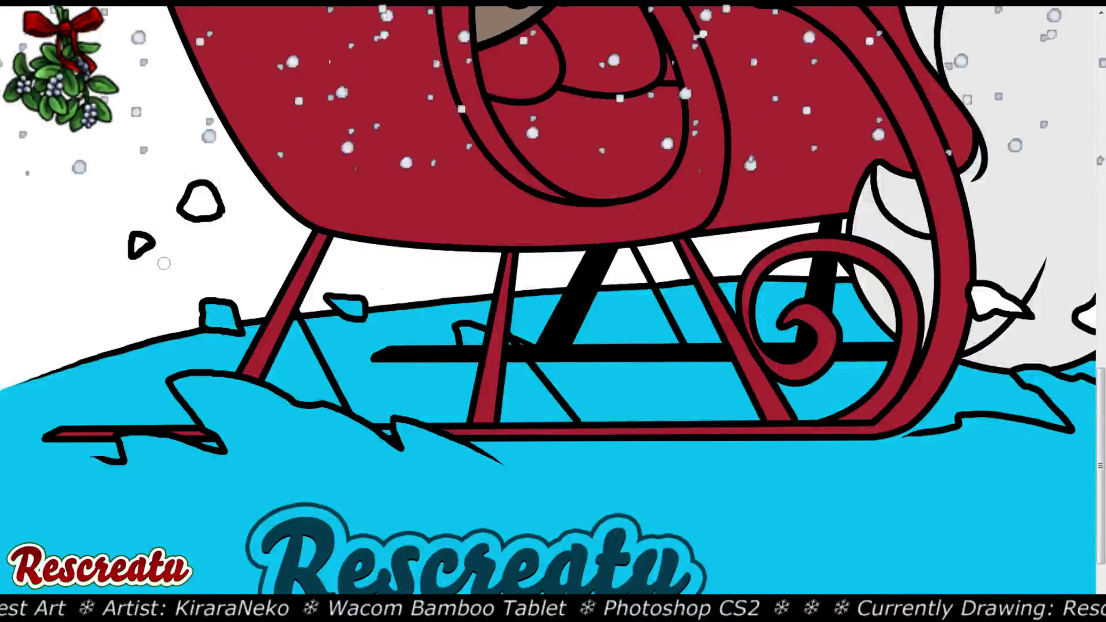
left_click(138, 246)
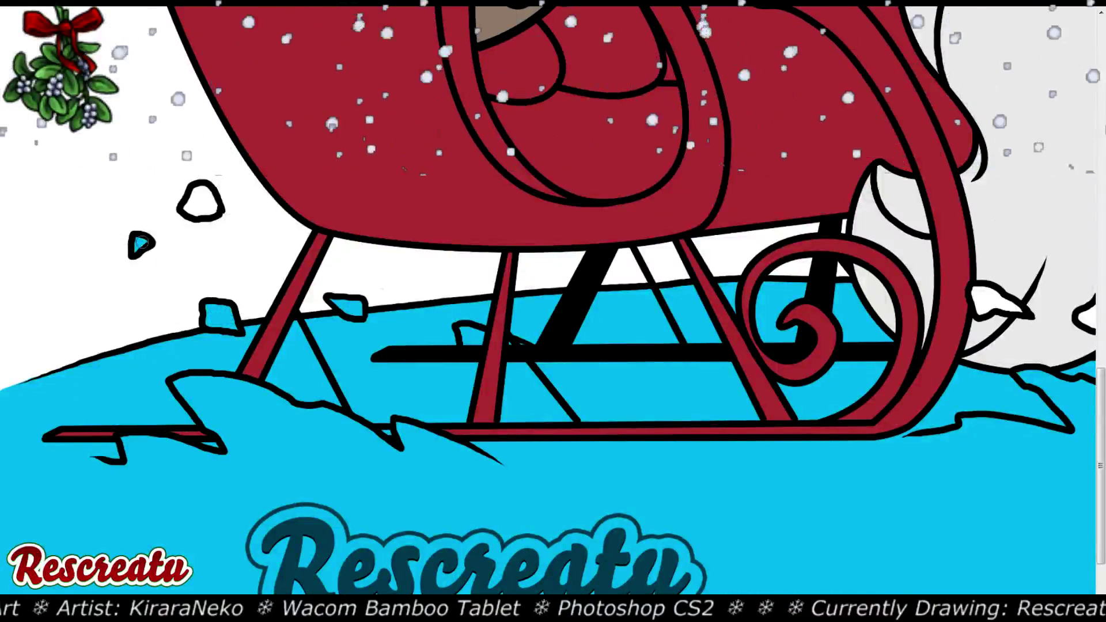
left_click_drag(137, 246, 144, 243)
mouse_move(189, 207)
left_mouse_down()
mouse_move(196, 192)
mouse_move(212, 211)
left_mouse_up()
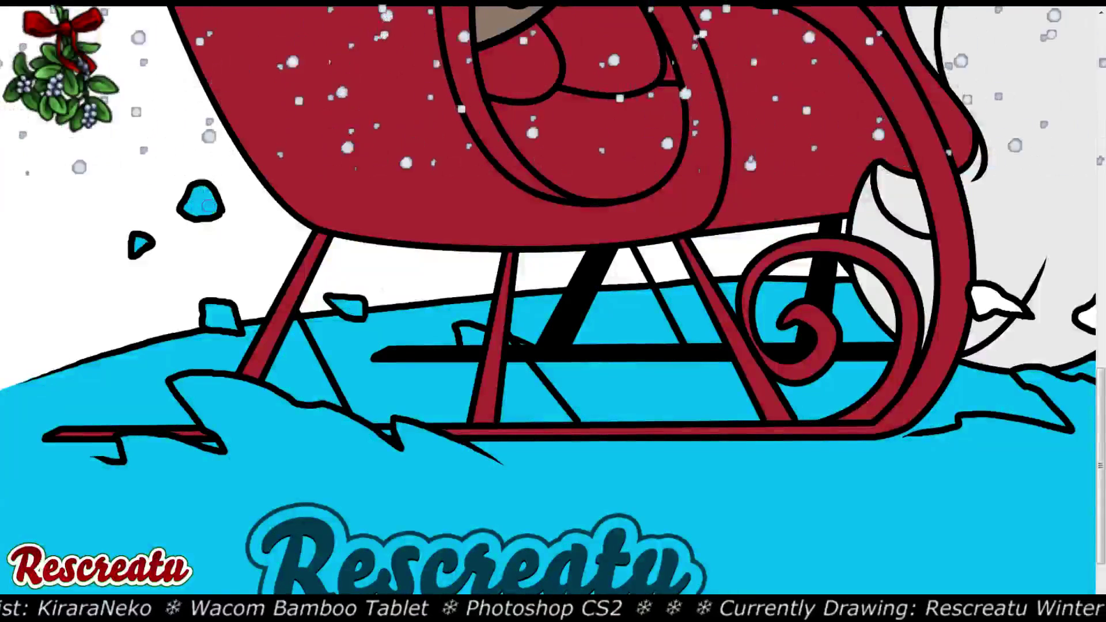
left_click_drag(993, 316, 556, 254)
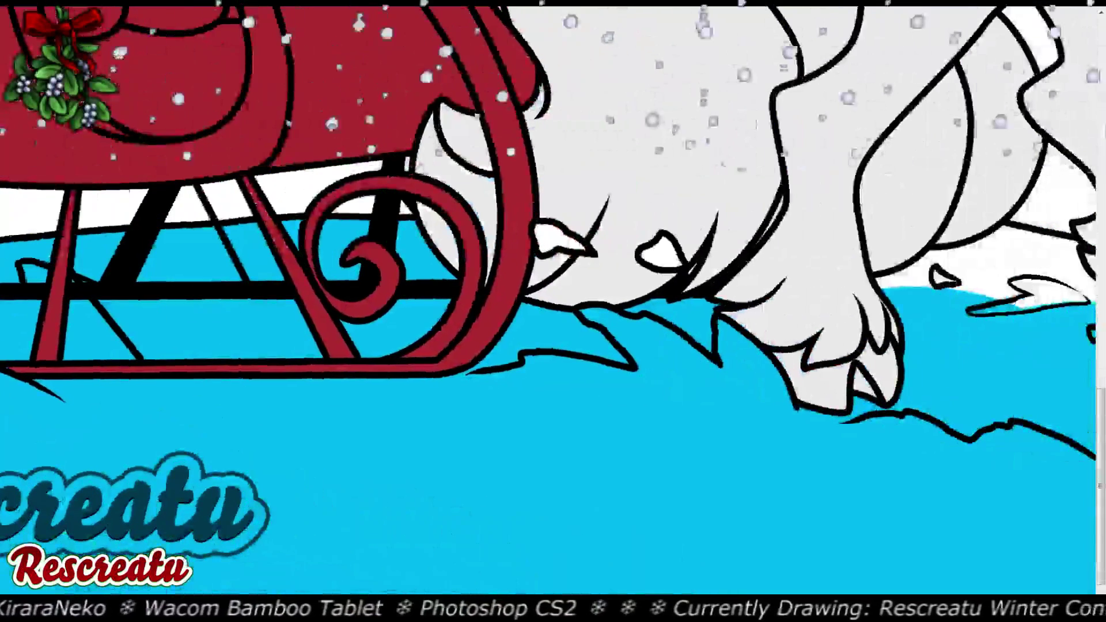
Fill the two snow chunks in front of the beast's tail and the snow behind its legs up to the horizon with flat blue
left_click(556, 240)
left_click(657, 253)
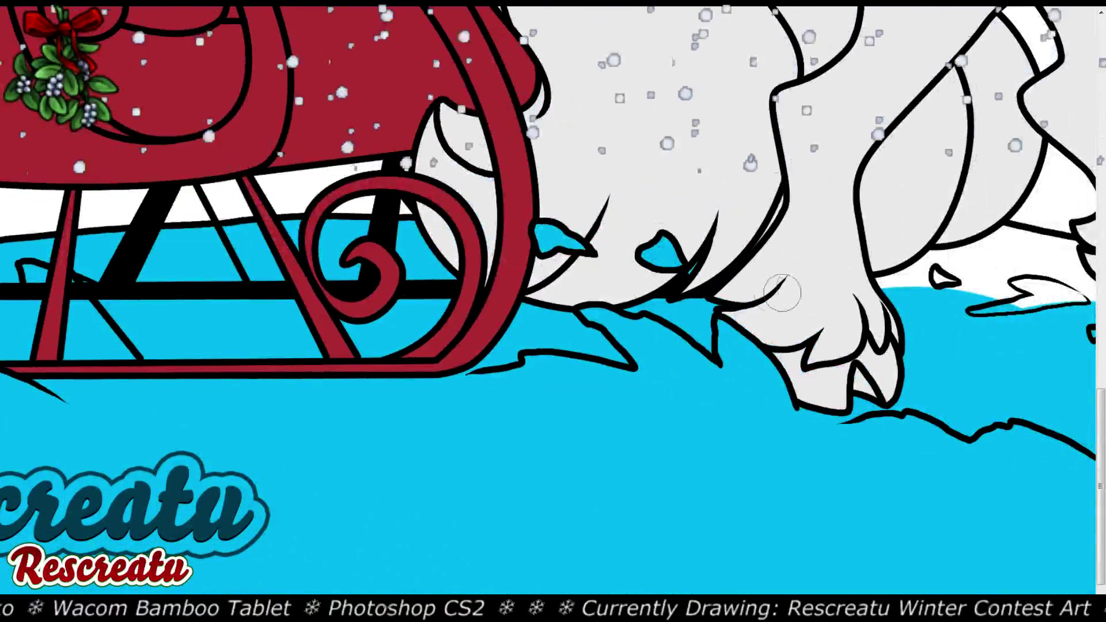
left_click(899, 276)
mouse_move(893, 280)
left_mouse_down()
mouse_move(970, 288)
mouse_move(1004, 306)
mouse_move(615, 289)
left_mouse_up()
scroll(553, 288, "right", 2)
mouse_move(533, 254)
left_mouse_down()
mouse_move(582, 225)
mouse_move(642, 240)
mouse_move(621, 253)
mouse_move(674, 279)
left_mouse_up()
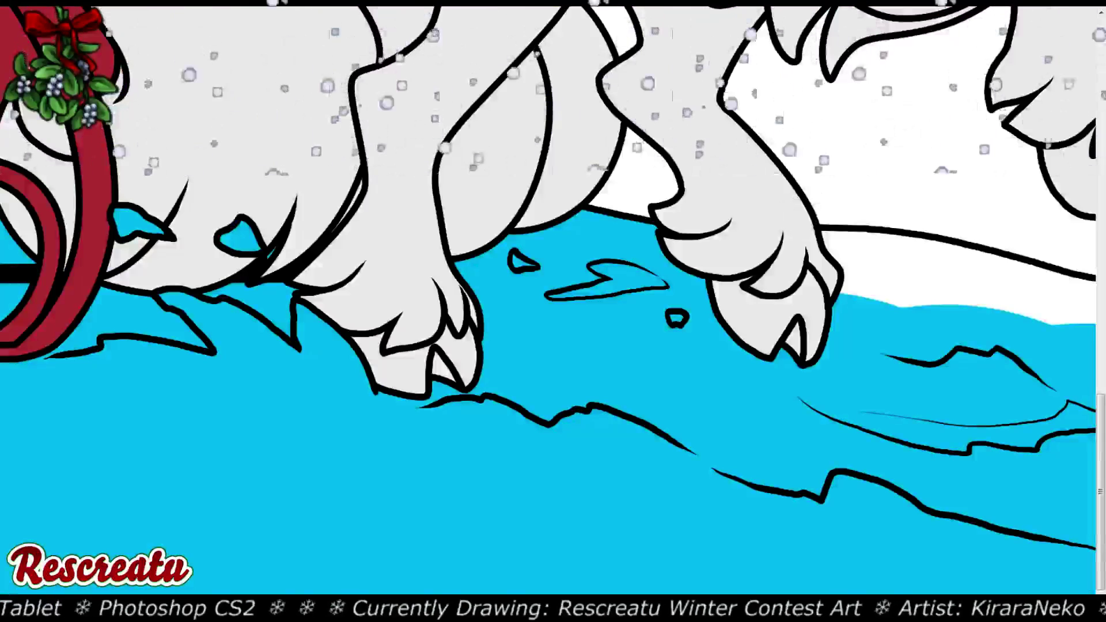
Extend the blue snow fill up to the horizon line from the beast's middle leg past its raised front hooves to the canvas edge
scroll(797, 213, "right", 10)
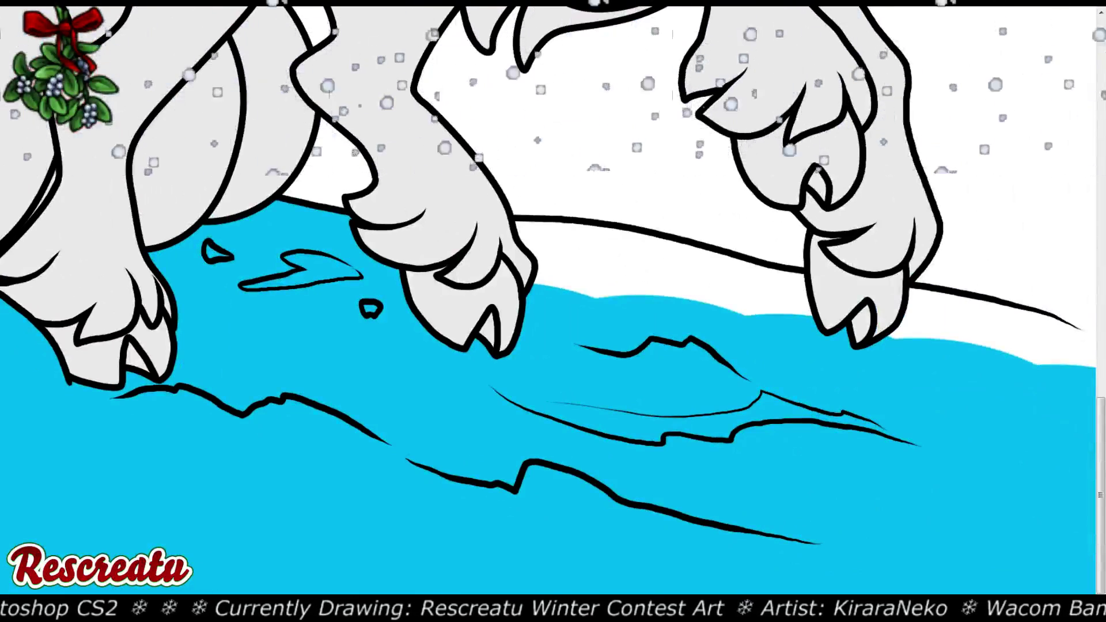
mouse_move(530, 270)
left_mouse_down()
mouse_move(546, 295)
mouse_move(552, 278)
mouse_move(505, 272)
mouse_move(518, 260)
mouse_move(506, 252)
mouse_move(533, 256)
mouse_move(514, 245)
mouse_move(613, 242)
left_mouse_up()
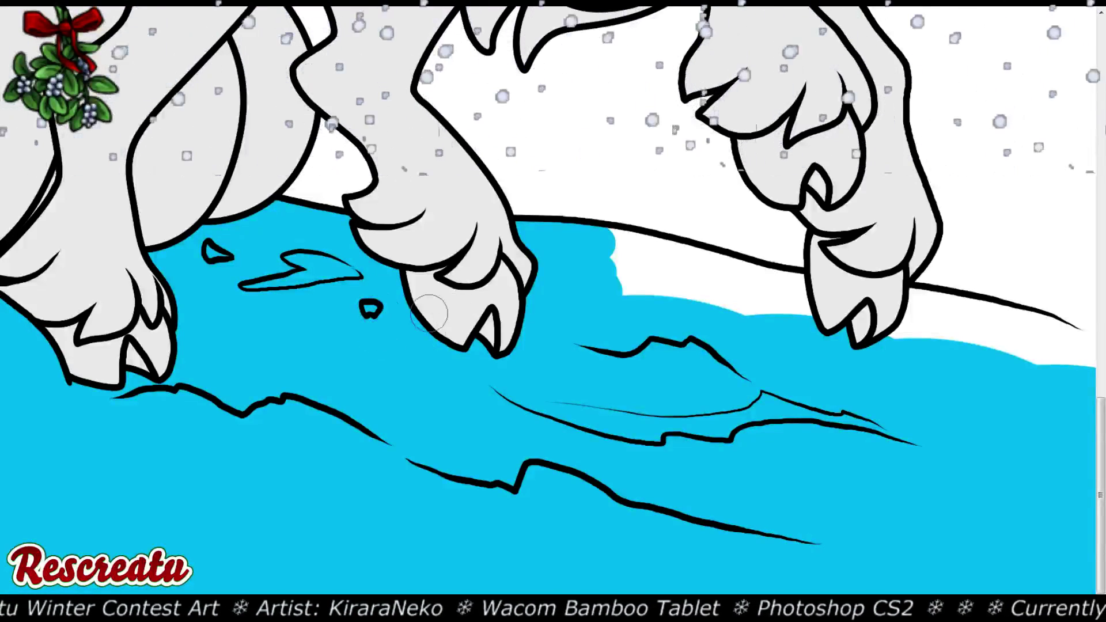
mouse_move(639, 300)
left_mouse_down()
mouse_move(668, 280)
mouse_move(610, 249)
mouse_move(777, 288)
mouse_move(797, 314)
mouse_move(927, 328)
mouse_move(956, 322)
mouse_move(910, 302)
mouse_move(948, 257)
left_mouse_up()
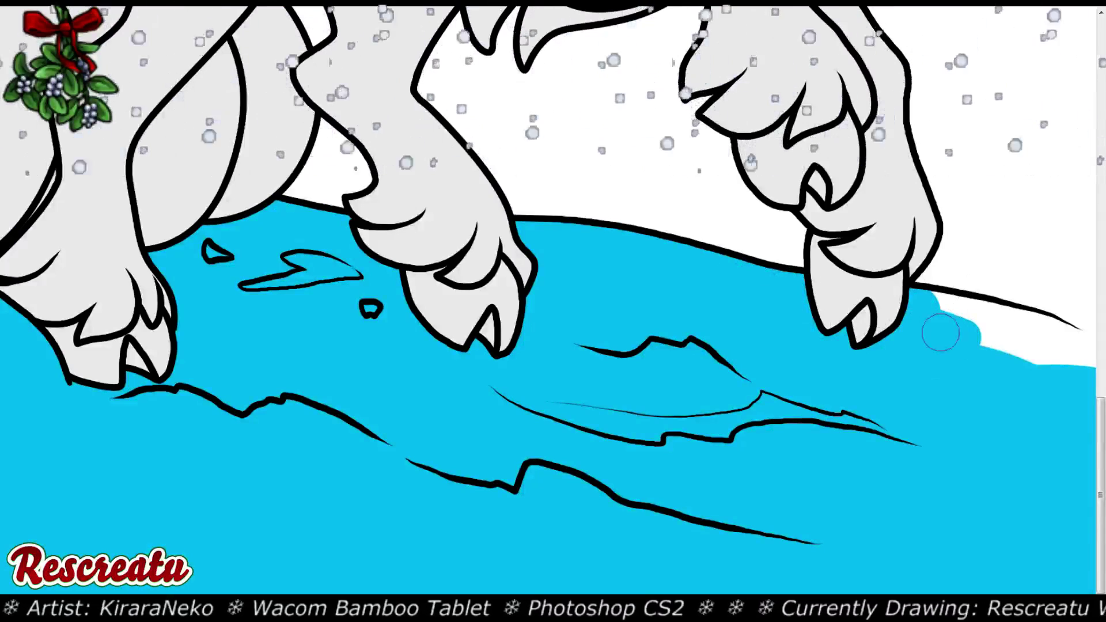
mouse_move(931, 338)
left_mouse_down()
mouse_move(991, 346)
mouse_move(922, 301)
mouse_move(1069, 340)
mouse_move(1093, 362)
left_mouse_up()
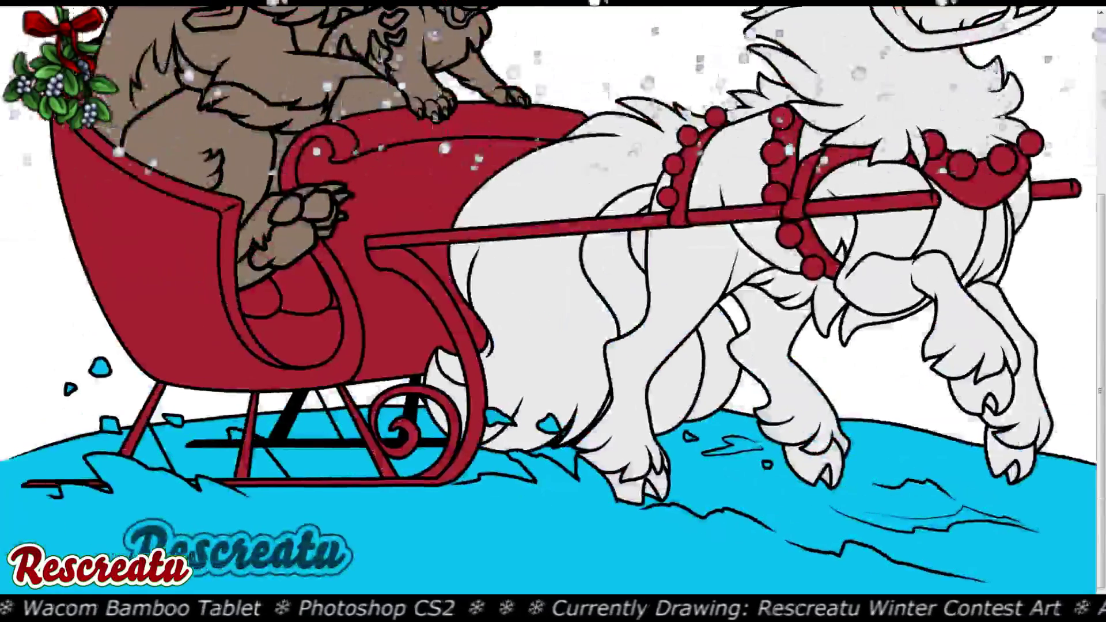
Paint the whole sky behind the beast, sleigh and riders with a flat light cyan-blue
scroll(548, 299, "down", 1)
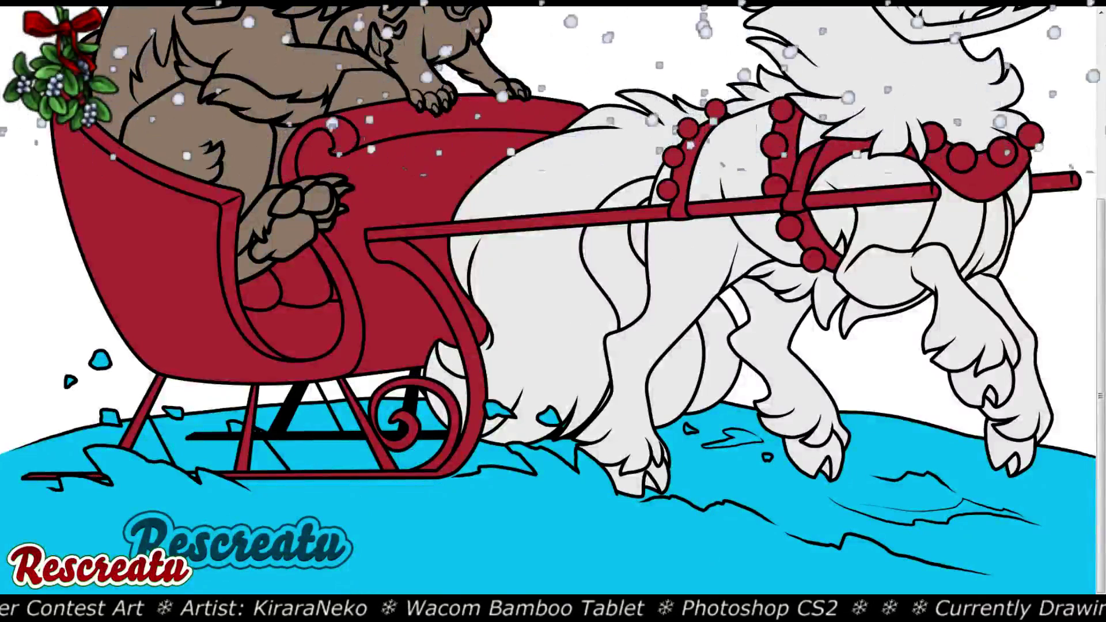
key("ctrl+0")
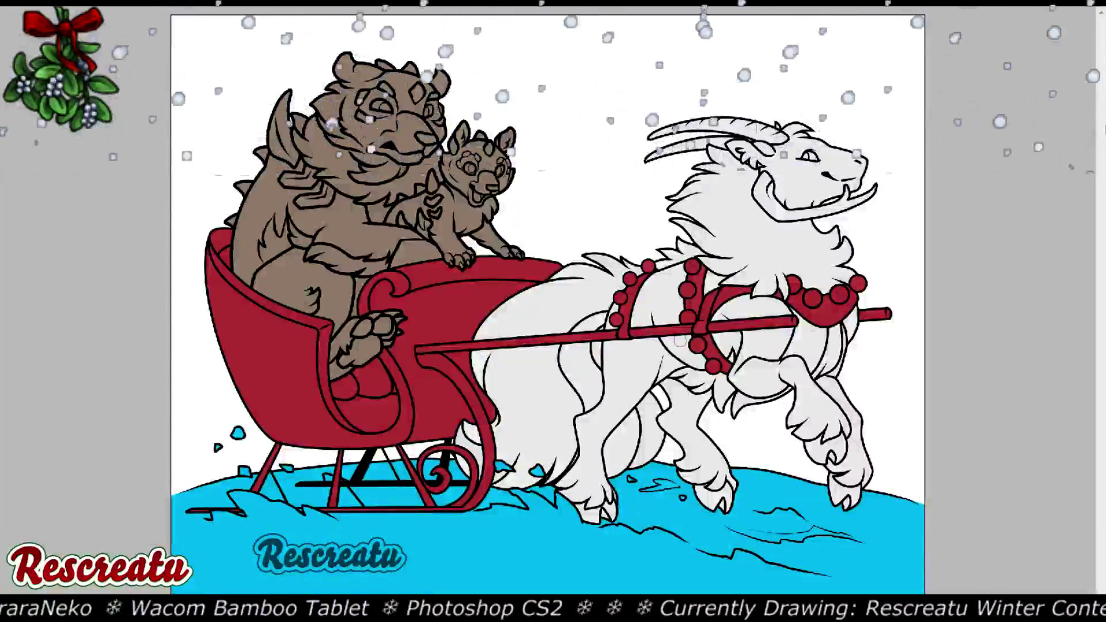
mouse_move(628, 268)
left_mouse_down()
mouse_move(618, 361)
mouse_move(879, 434)
mouse_move(880, 465)
left_mouse_up()
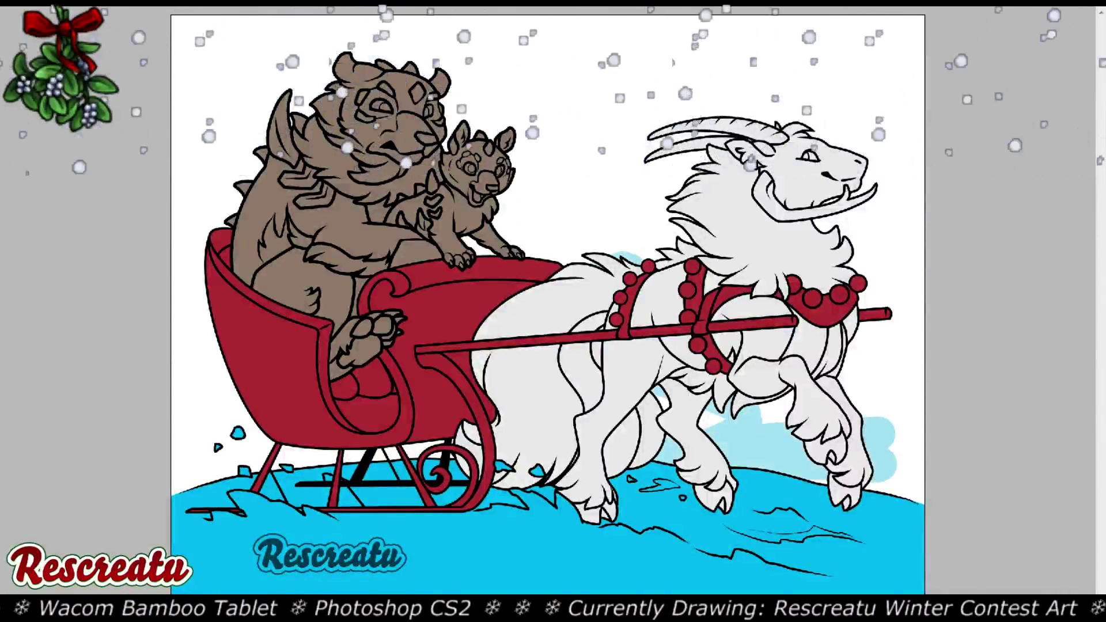
key("ctrl+minus")
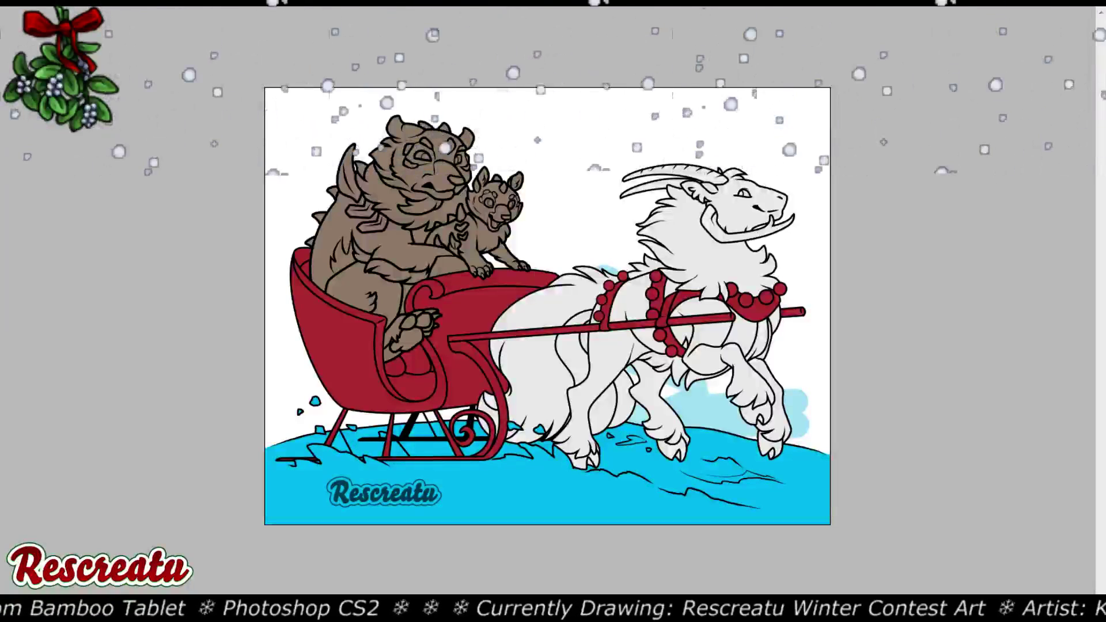
mouse_move(334, 58)
left_mouse_down()
mouse_move(247, 465)
mouse_move(295, 348)
mouse_move(341, 52)
mouse_move(376, 440)
mouse_move(397, 179)
mouse_move(426, 141)
mouse_move(488, 387)
mouse_move(499, 57)
mouse_move(550, 444)
mouse_move(584, 195)
mouse_move(629, 201)
mouse_move(727, 77)
mouse_move(777, 509)
mouse_move(822, 37)
left_mouse_up()
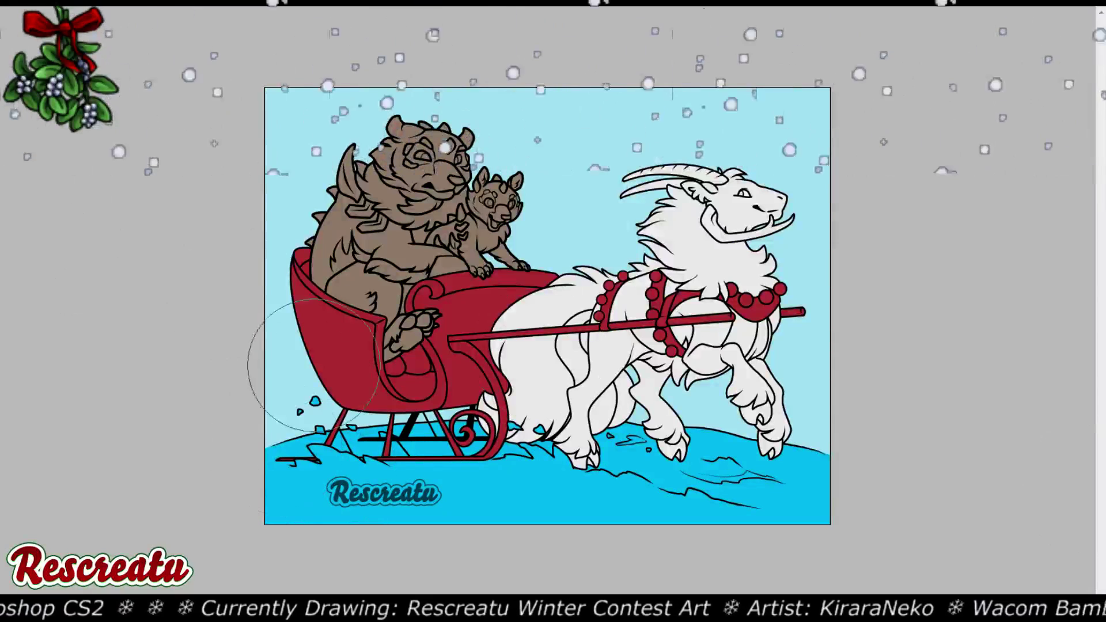
Recolour the snow, including its loose chunks, to a very pale icy blue and the sky to a softer pale blue
mouse_move(268, 366)
left_mouse_down()
mouse_move(291, 482)
mouse_move(643, 436)
mouse_move(811, 506)
left_mouse_up()
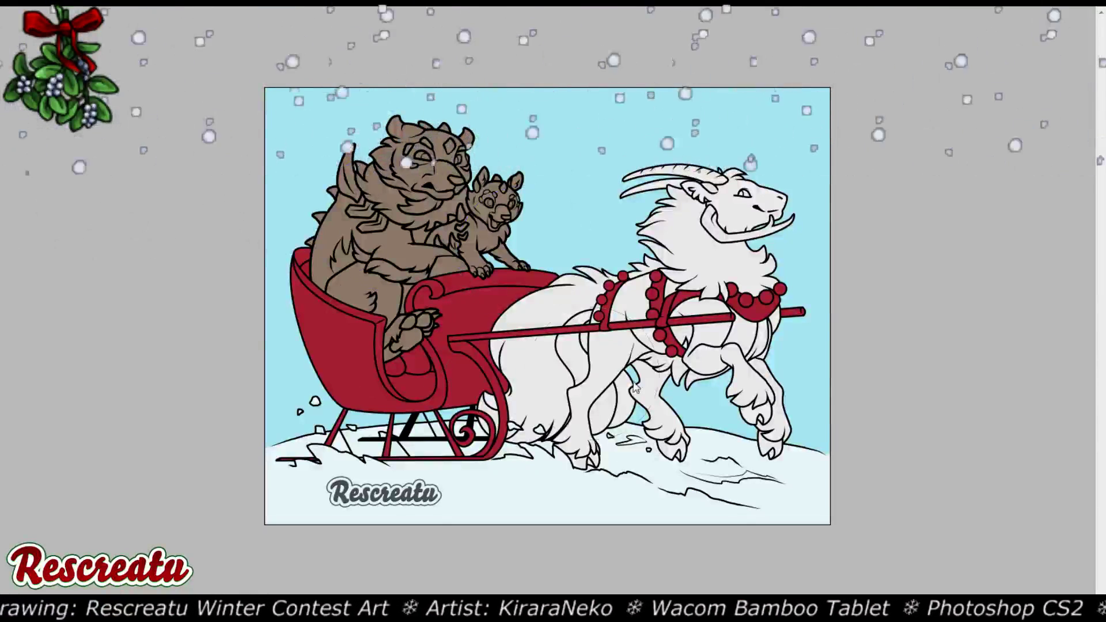
mouse_move(355, 307)
left_mouse_down()
mouse_move(387, 106)
mouse_move(450, 317)
mouse_move(518, 131)
mouse_move(605, 422)
mouse_move(608, 56)
mouse_move(716, 417)
mouse_move(749, 211)
mouse_move(804, 266)
mouse_move(815, 74)
left_mouse_up()
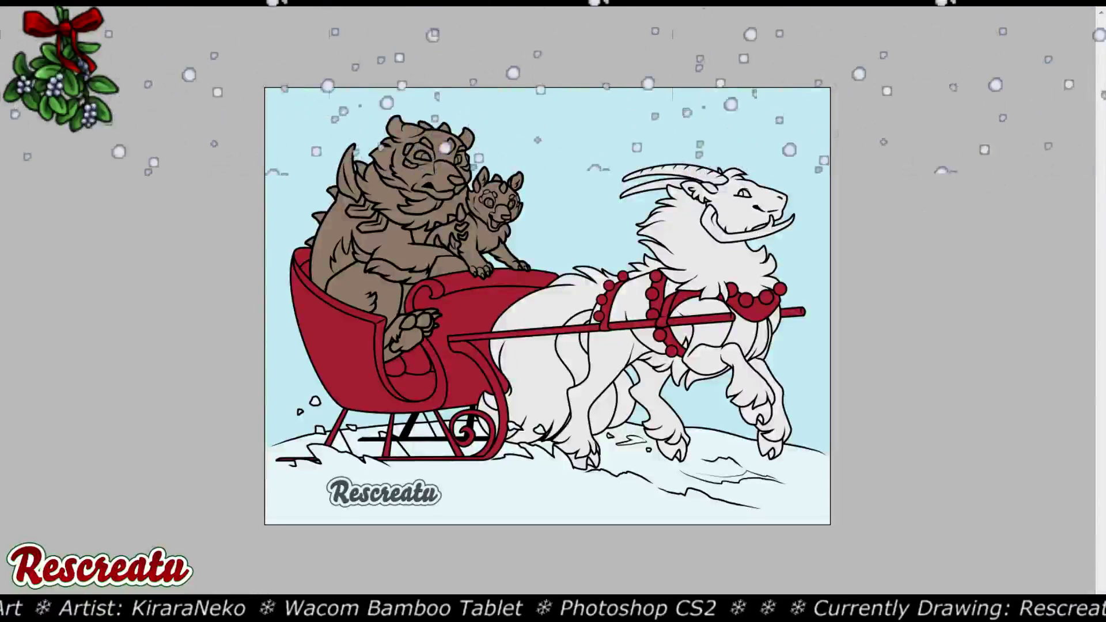
key("ctrl+plus")
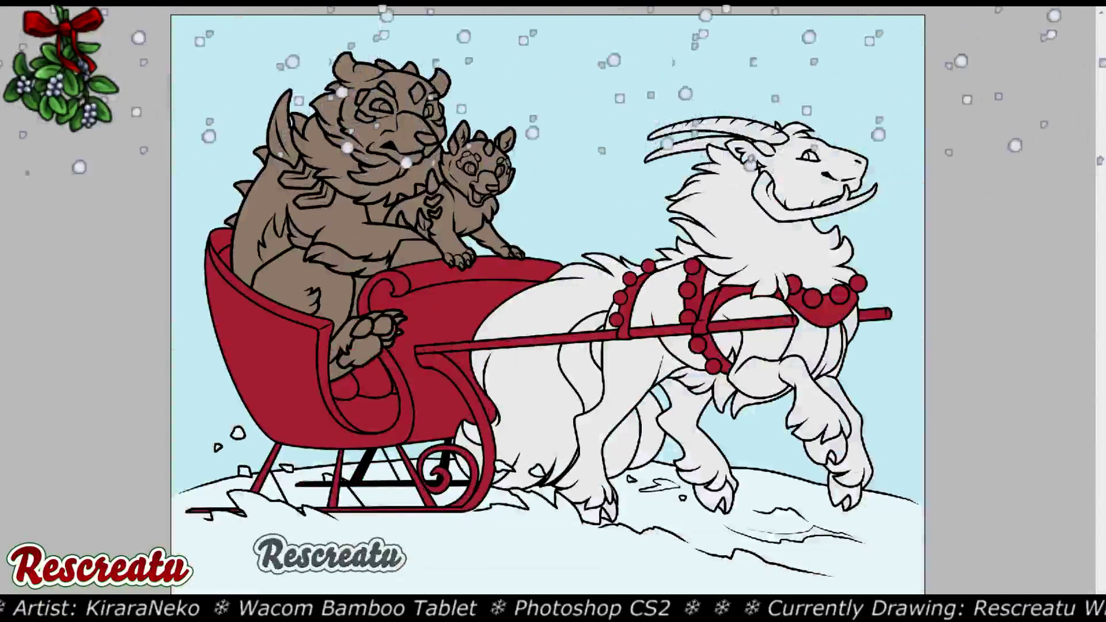
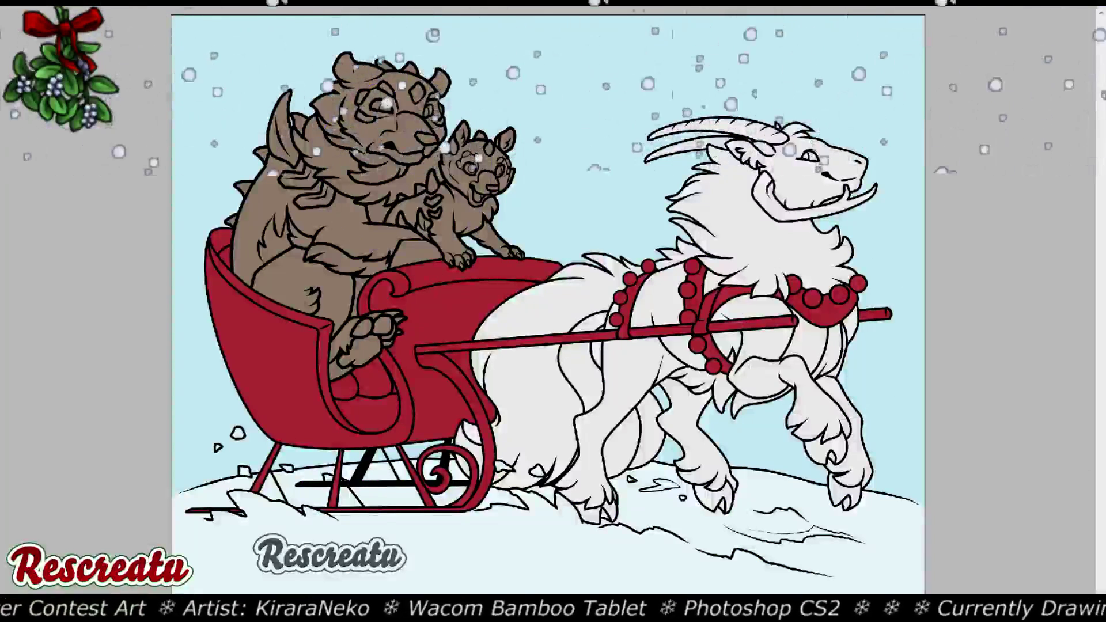
Recolour the flat base of both riders in the sleigh to a dark reddish brown
mouse_move(369, 78)
left_mouse_down()
mouse_move(320, 128)
mouse_move(286, 395)
mouse_move(397, 248)
mouse_move(525, 219)
mouse_move(449, 335)
mouse_move(273, 243)
left_mouse_up()
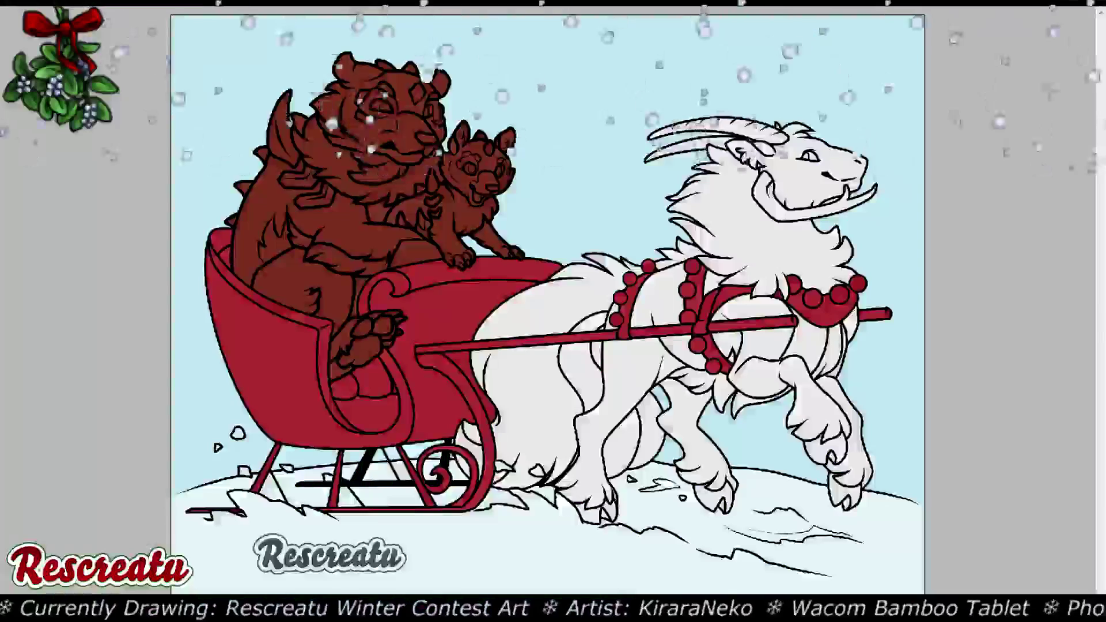
Paint the large rider's muzzle, lower jaw and both ears with flat orange as a marking colour
key("ctrl+plus")
key("ctrl+plus")
key("ctrl+plus")
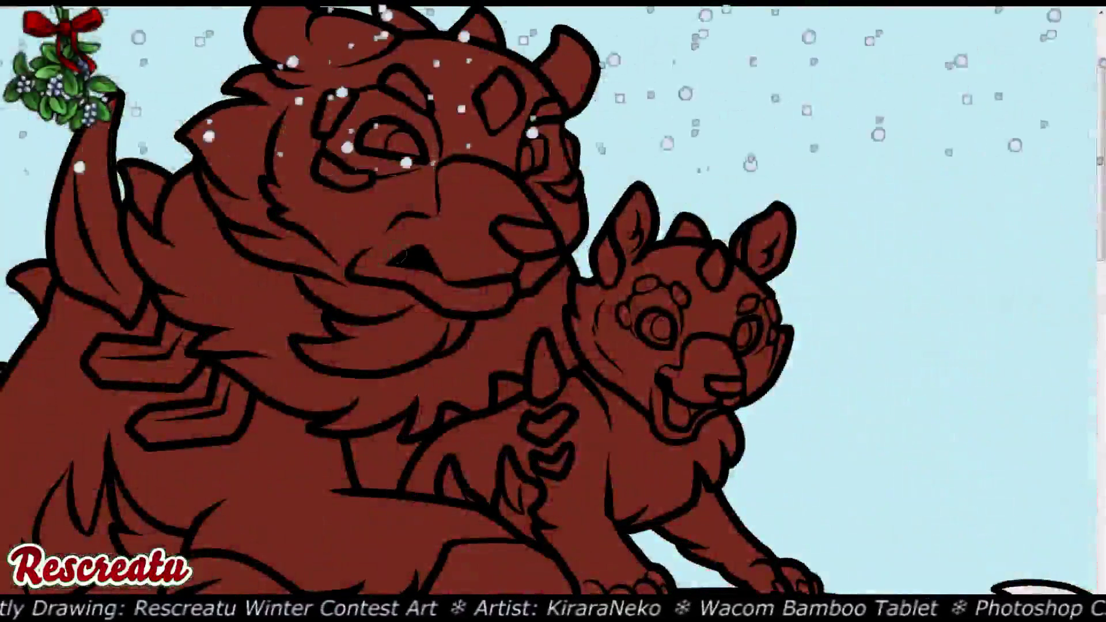
mouse_move(360, 270)
left_mouse_down()
mouse_move(406, 228)
mouse_move(446, 231)
mouse_move(449, 212)
left_mouse_up()
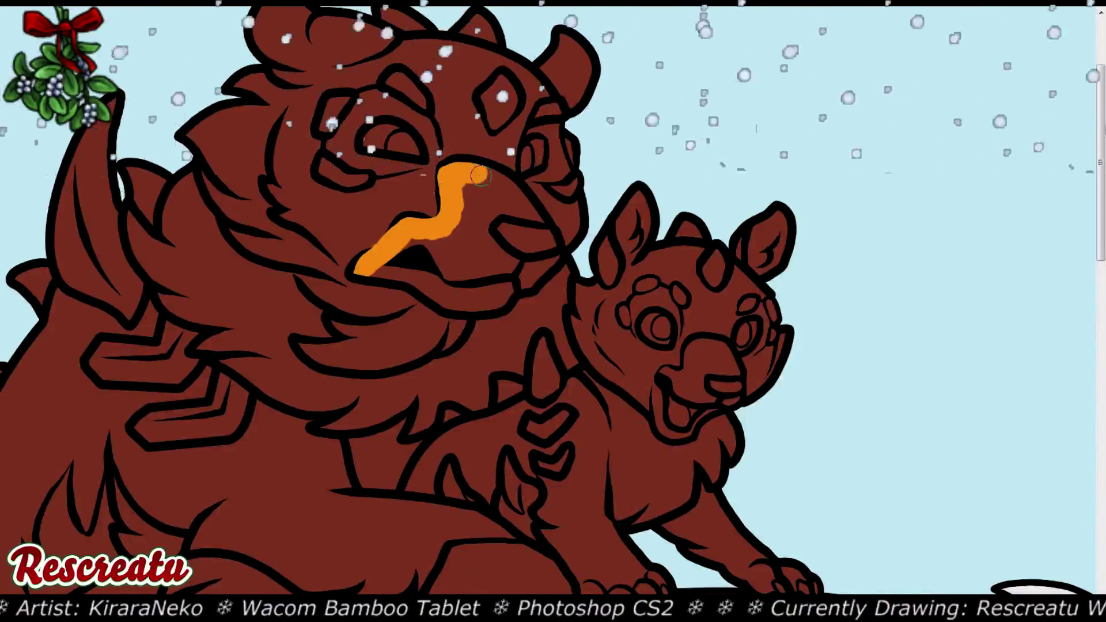
mouse_move(480, 176)
left_mouse_down()
mouse_move(537, 219)
mouse_move(536, 230)
mouse_move(476, 213)
mouse_move(505, 202)
mouse_move(466, 184)
mouse_move(477, 246)
mouse_move(515, 265)
mouse_move(502, 239)
left_mouse_up()
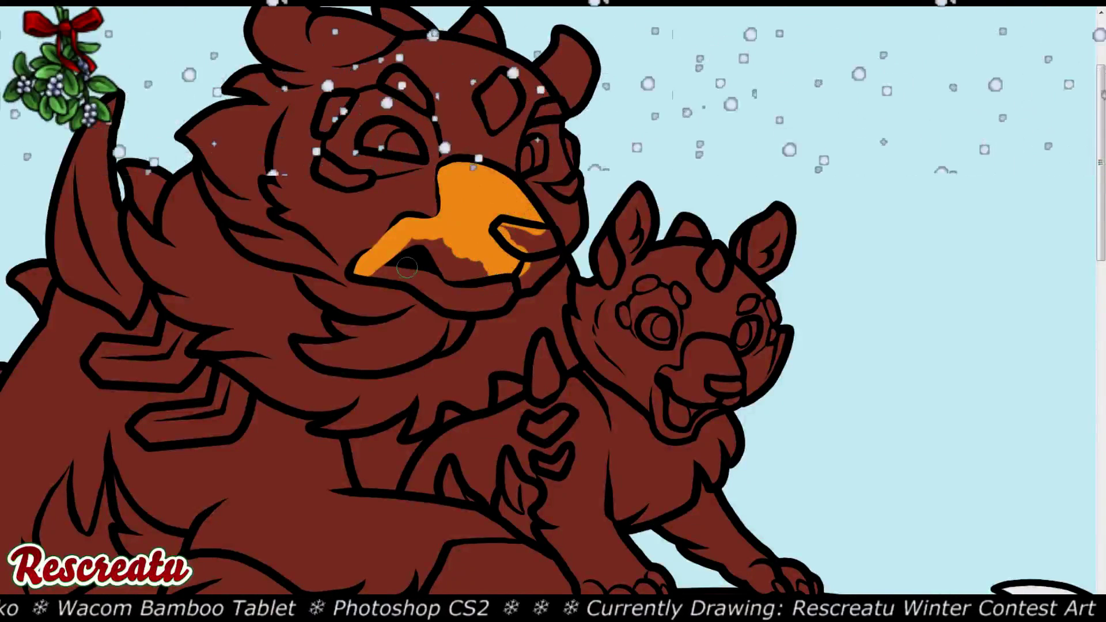
mouse_move(371, 266)
left_mouse_down()
mouse_move(449, 287)
mouse_move(435, 291)
mouse_move(444, 261)
mouse_move(423, 238)
mouse_move(454, 242)
mouse_move(507, 279)
mouse_move(551, 251)
mouse_move(492, 299)
mouse_move(440, 293)
mouse_move(486, 296)
left_mouse_up()
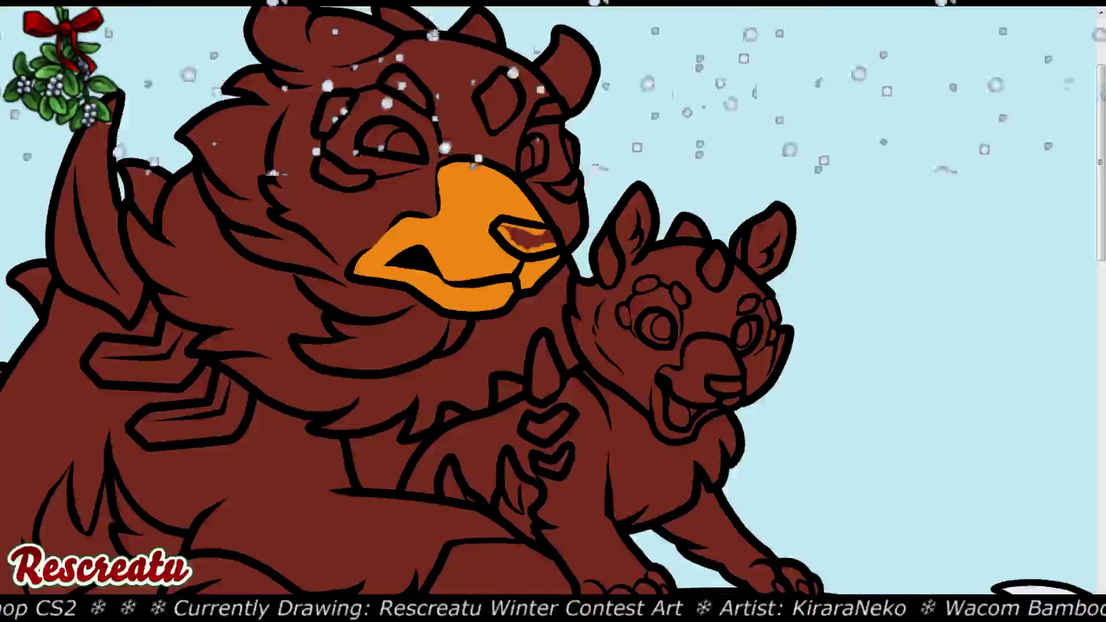
scroll(710, 89, "up", 3)
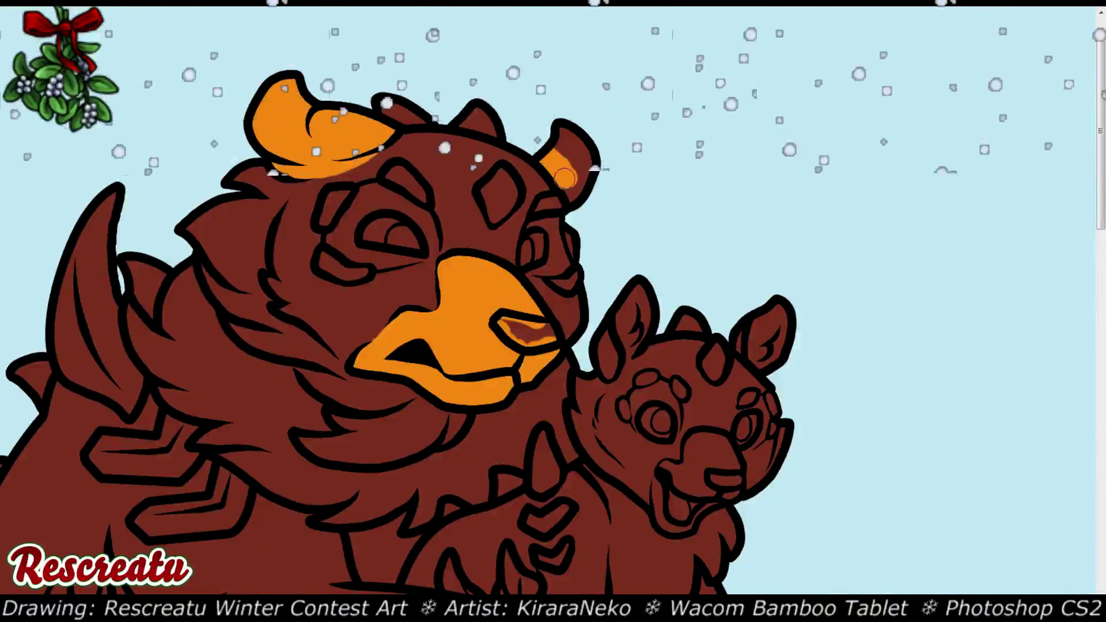
mouse_move(565, 178)
left_mouse_down()
mouse_move(577, 204)
mouse_move(560, 122)
left_mouse_up()
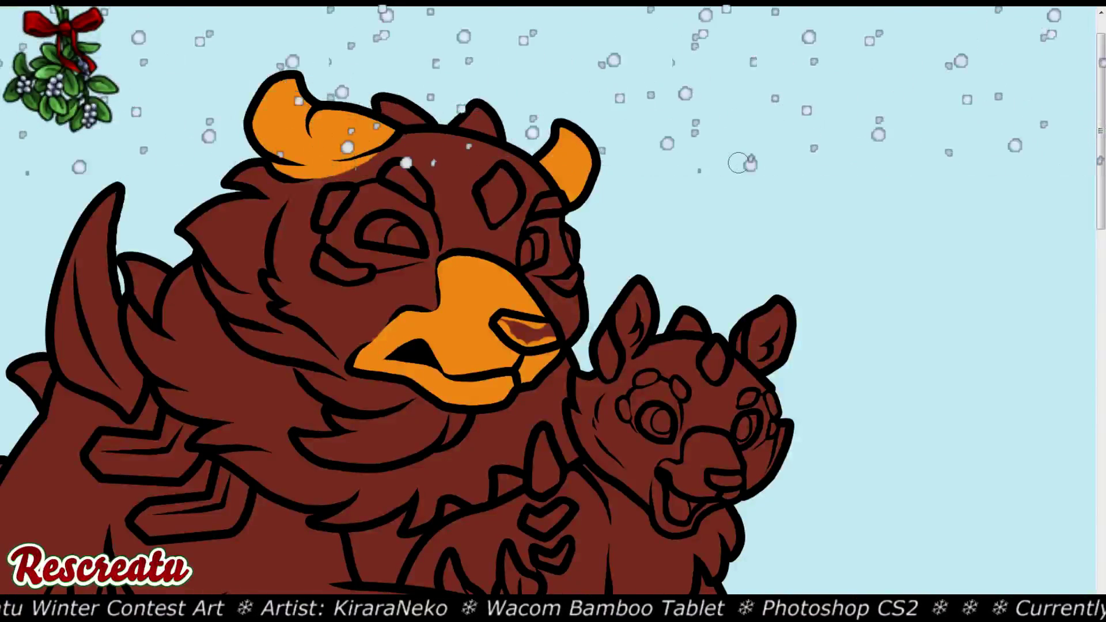
Paint the large rider's visible leg patch beside the cub's paw and the shaggy fur under the forearm flat orange
left_click_drag(495, 461, 637, 134)
scroll(553, 311, "down", 2)
mouse_move(568, 354)
left_mouse_down()
mouse_move(608, 283)
mouse_move(680, 294)
mouse_move(709, 340)
mouse_move(576, 355)
mouse_move(646, 295)
mouse_move(689, 322)
mouse_move(628, 345)
mouse_move(636, 323)
mouse_move(585, 492)
mouse_move(604, 509)
left_mouse_up()
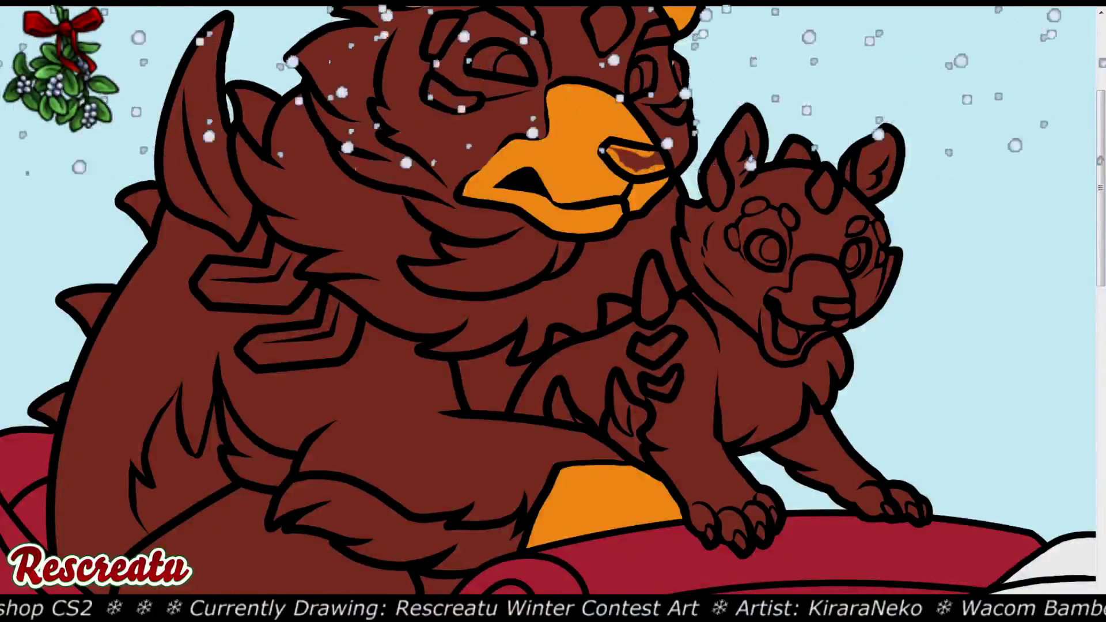
mouse_move(490, 432)
left_mouse_down()
mouse_move(535, 385)
mouse_move(620, 182)
left_mouse_up()
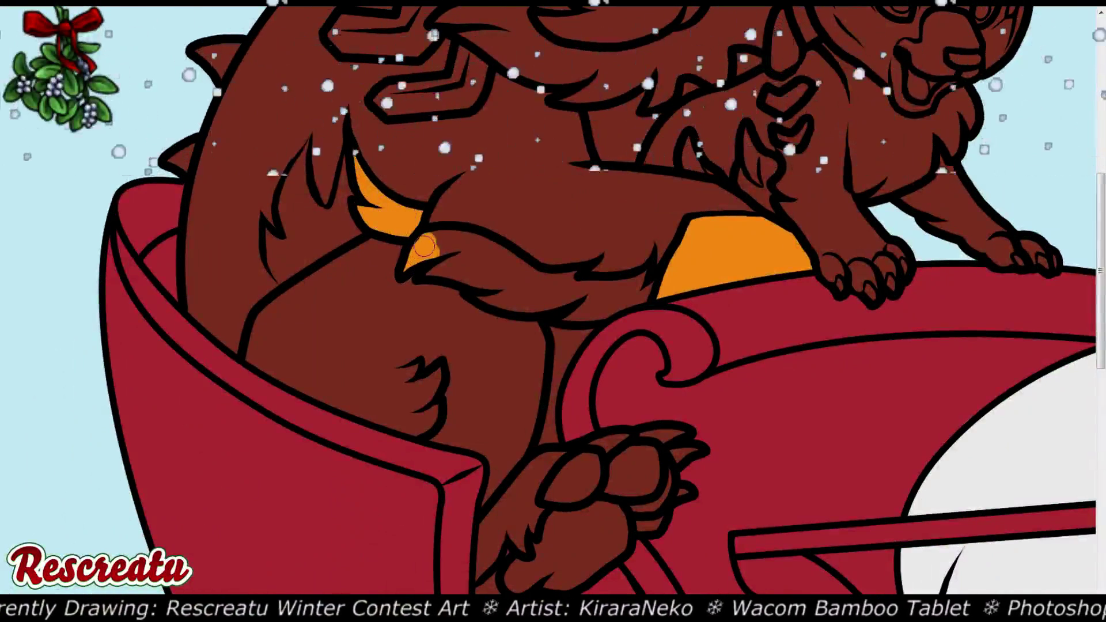
left_click_drag(425, 247, 461, 243)
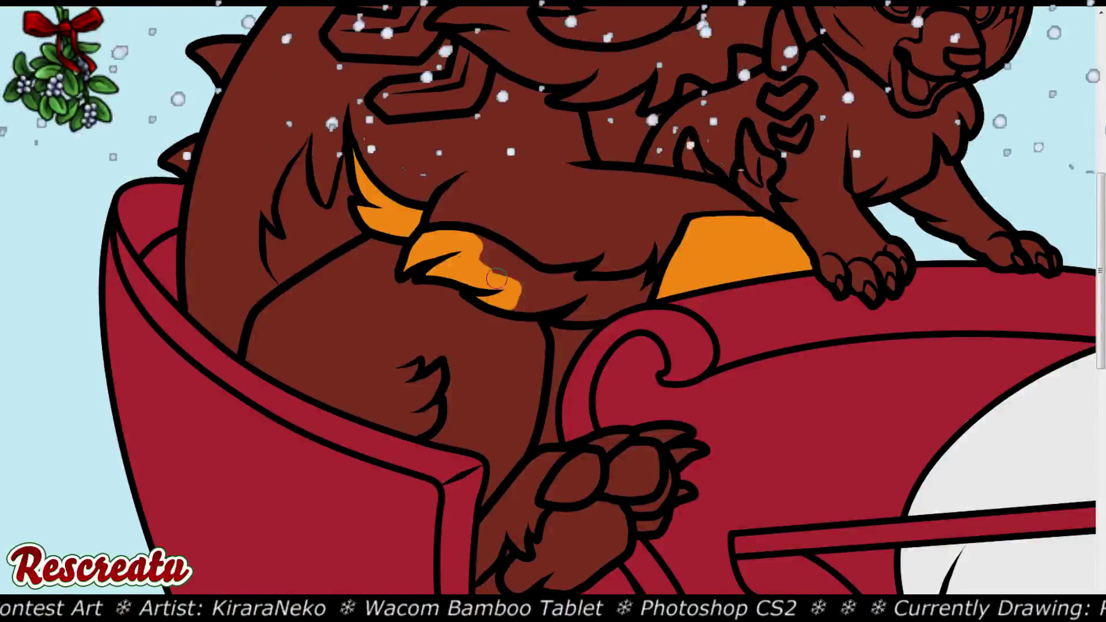
mouse_move(502, 263)
left_mouse_down()
mouse_move(487, 255)
mouse_move(521, 303)
mouse_move(574, 297)
mouse_move(569, 281)
mouse_move(580, 283)
mouse_move(600, 309)
mouse_move(562, 313)
mouse_move(596, 313)
left_mouse_up()
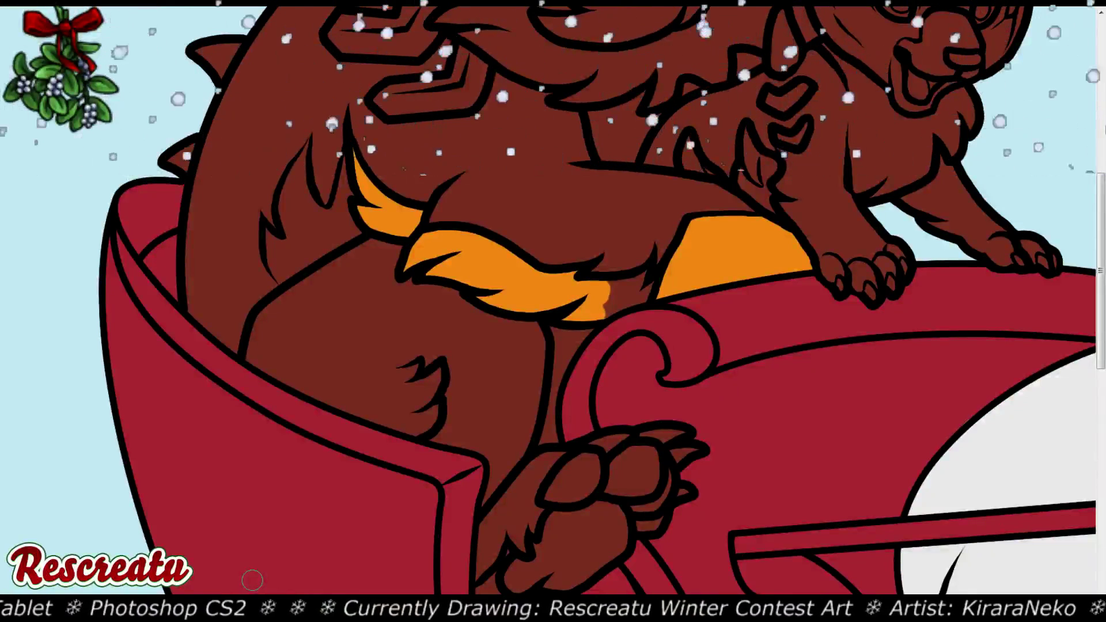
mouse_move(592, 293)
left_mouse_down()
mouse_move(647, 278)
mouse_move(588, 309)
left_mouse_up()
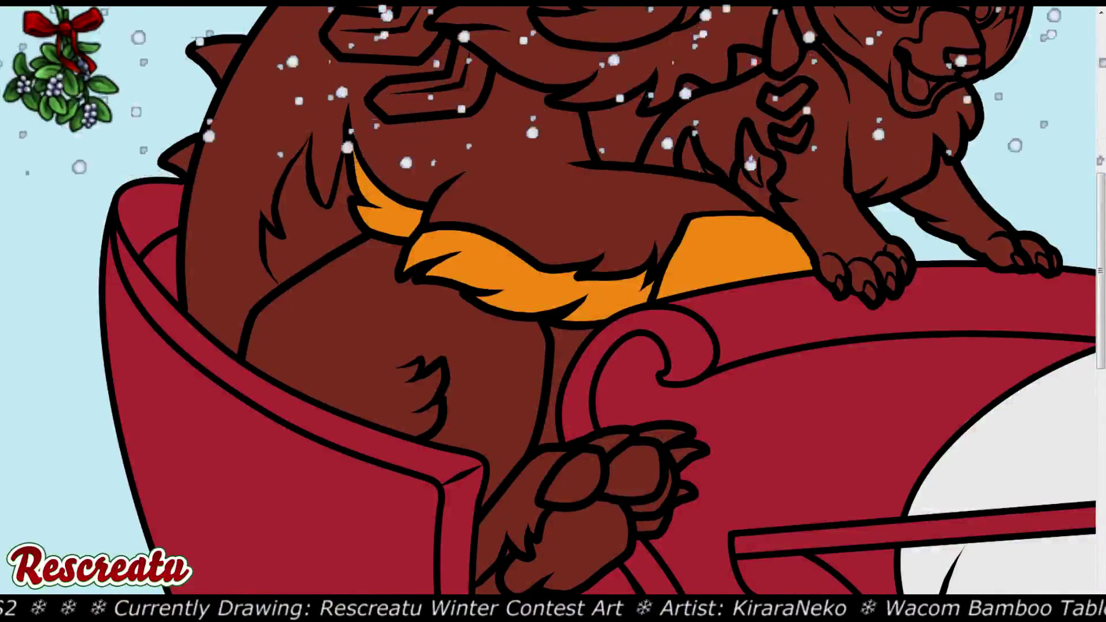
Recolour the orange markings on the large rider's ears, muzzle, forearm fur and leg patch to a dark maroon
key("ctrl+minus")
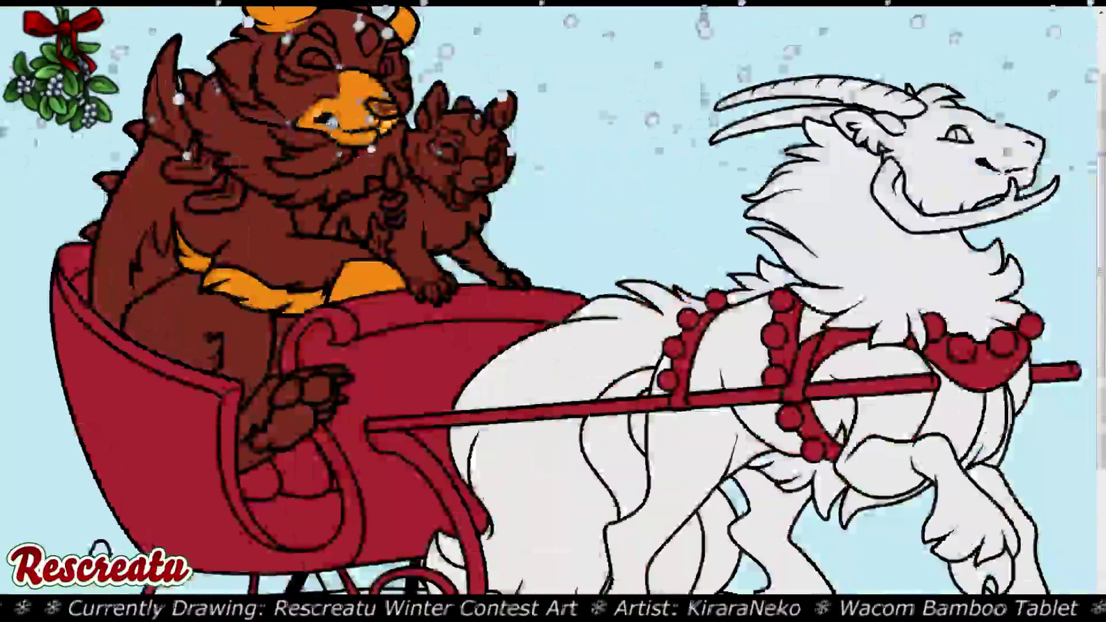
scroll(553, 300, "up", 3)
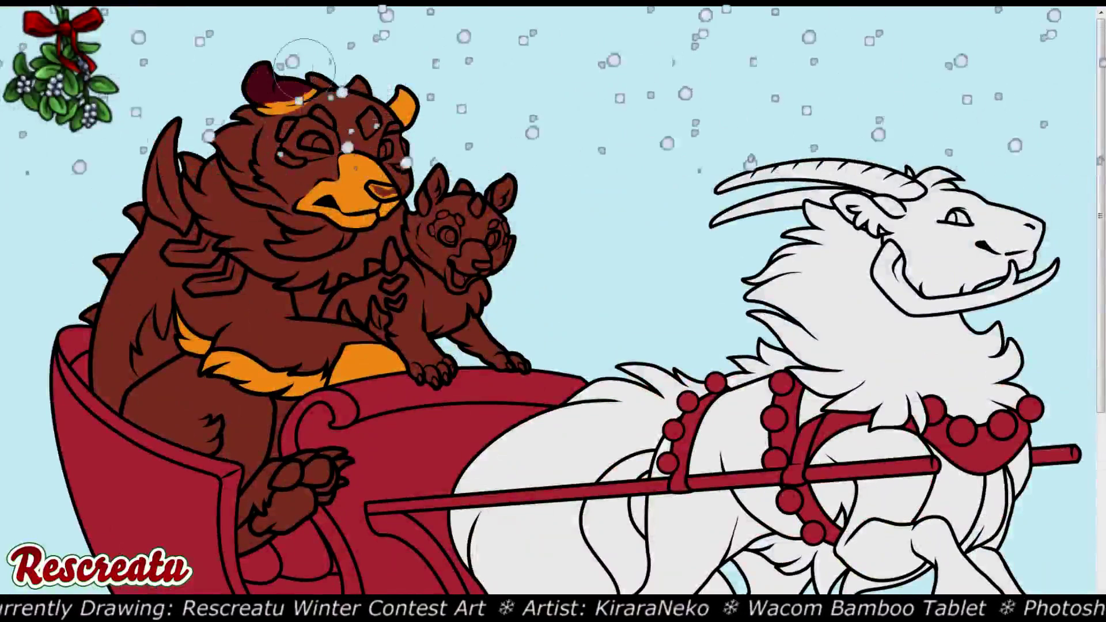
mouse_move(388, 360)
left_mouse_down()
mouse_move(378, 369)
mouse_move(403, 365)
mouse_move(170, 305)
left_mouse_up()
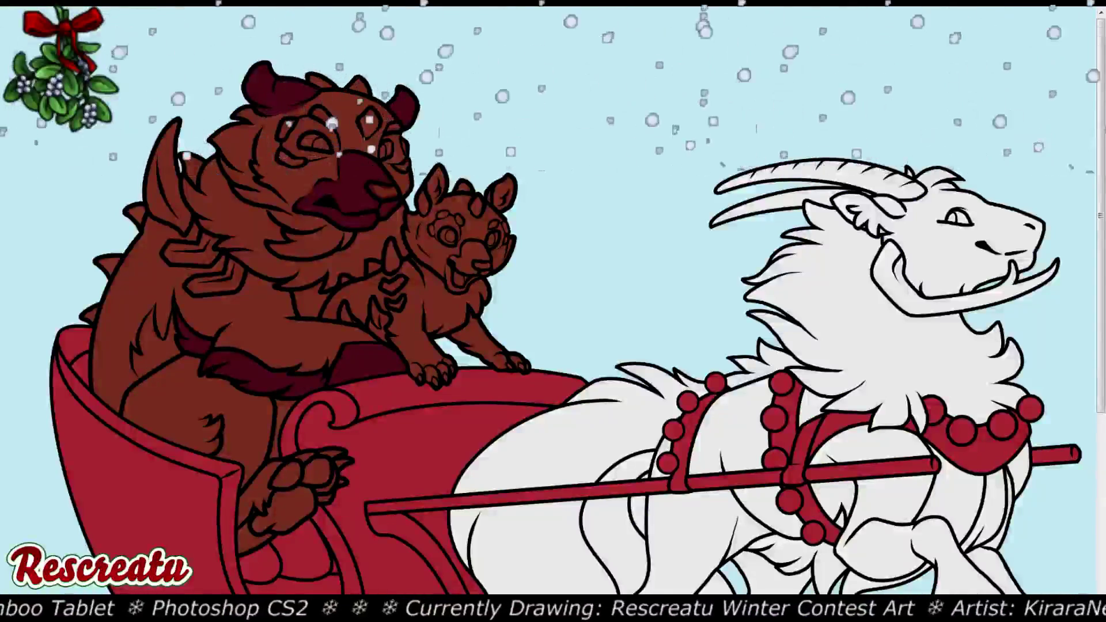
Fill the areas around both of the large rider's eyes, inside the brow and cheek plates, with flat orange
key("ctrl+plus")
key("ctrl+plus")
left_click_drag(328, 173, 775, 439)
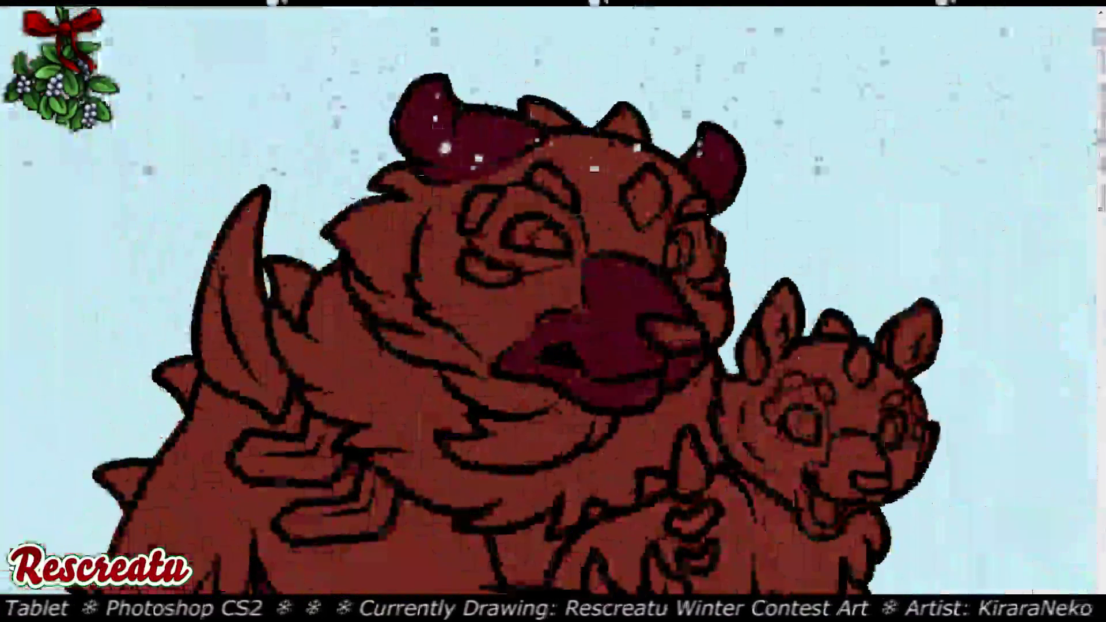
key("ctrl+plus")
left_click_drag(576, 277, 519, 333)
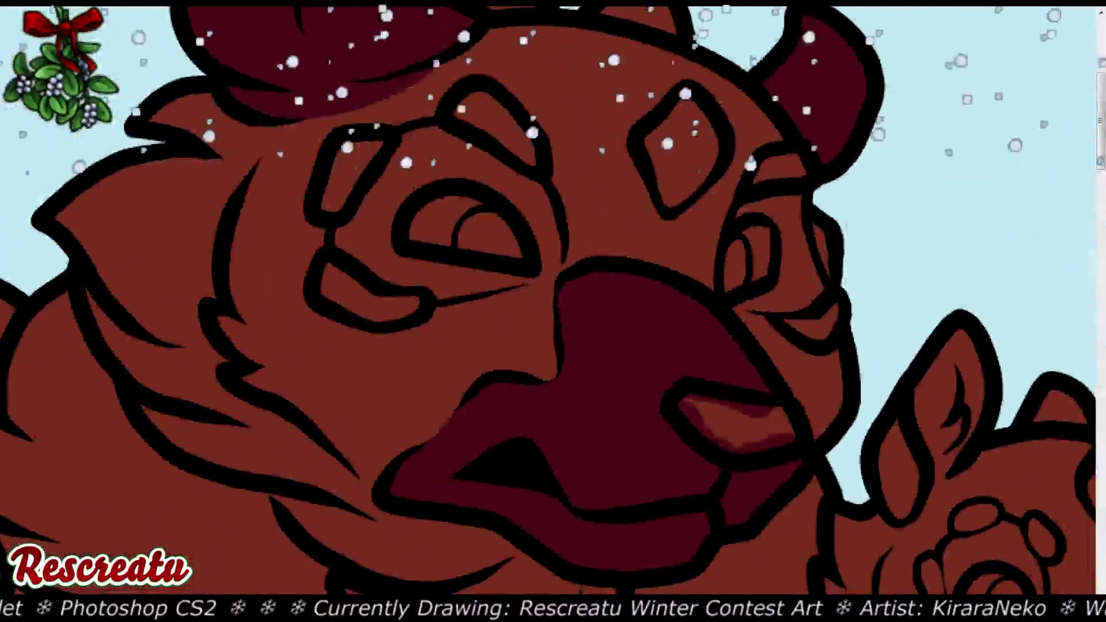
mouse_move(750, 215)
left_mouse_down()
mouse_move(766, 197)
mouse_move(796, 192)
mouse_move(791, 228)
mouse_move(815, 288)
mouse_move(736, 296)
mouse_move(809, 292)
left_mouse_up()
mouse_move(360, 242)
left_mouse_down()
mouse_move(346, 242)
mouse_move(378, 204)
mouse_move(444, 155)
mouse_move(475, 151)
mouse_move(429, 155)
mouse_move(487, 173)
left_mouse_up()
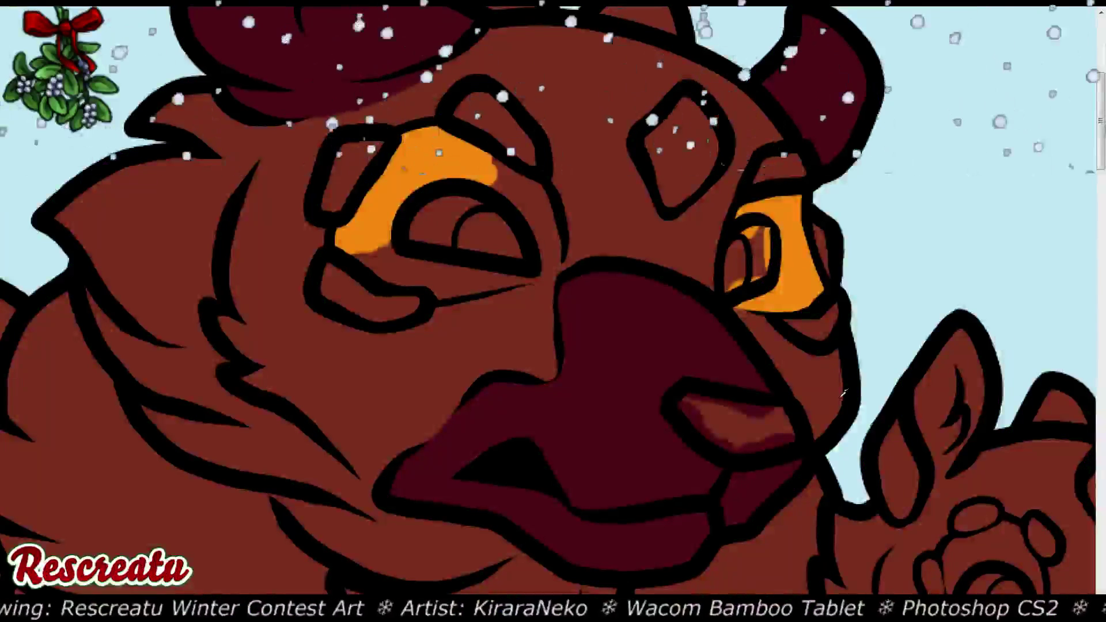
mouse_move(433, 242)
left_mouse_down()
mouse_move(351, 255)
mouse_move(417, 241)
mouse_move(384, 273)
mouse_move(412, 289)
mouse_move(543, 264)
mouse_move(527, 268)
mouse_move(546, 256)
mouse_move(545, 226)
mouse_move(538, 238)
mouse_move(515, 185)
mouse_move(478, 171)
mouse_move(483, 154)
mouse_move(527, 182)
mouse_move(539, 220)
left_mouse_up()
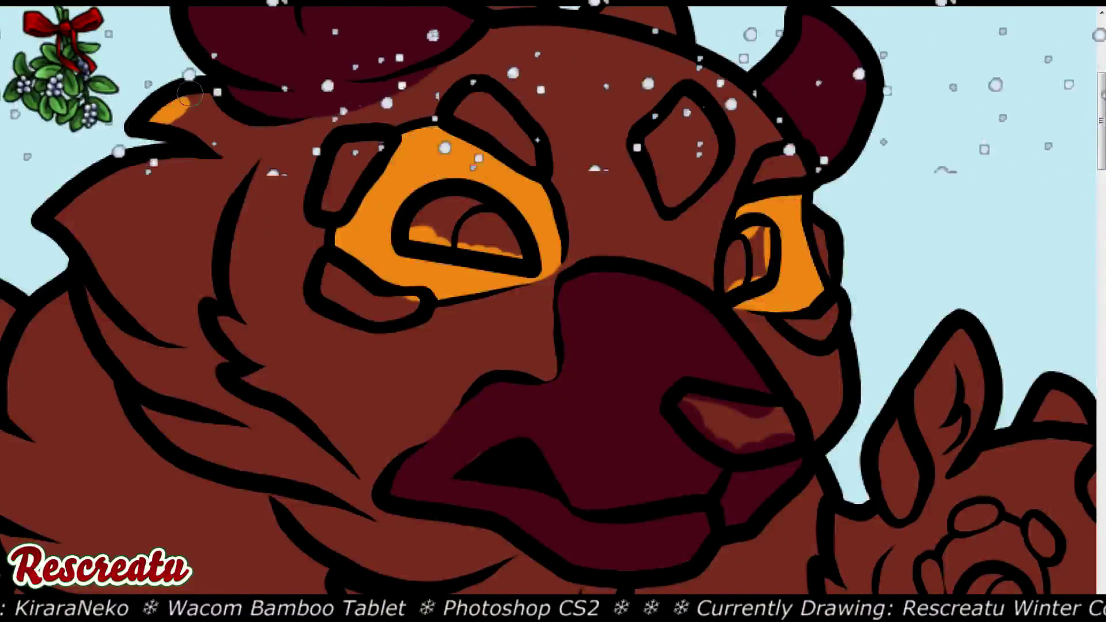
Paint the large rider's cheek ruff orange, from the tuft below the ear down along the jaw fur
mouse_move(227, 110)
left_mouse_down()
mouse_move(221, 152)
mouse_move(238, 153)
mouse_move(266, 123)
left_mouse_up()
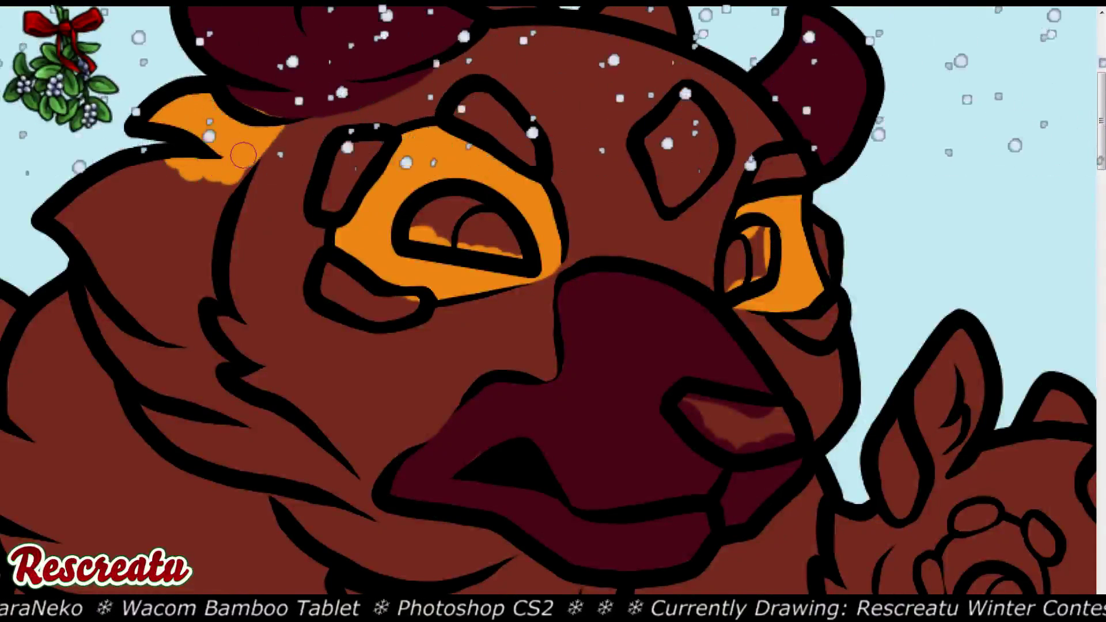
mouse_move(230, 170)
left_mouse_down()
mouse_move(203, 211)
mouse_move(215, 180)
left_mouse_up()
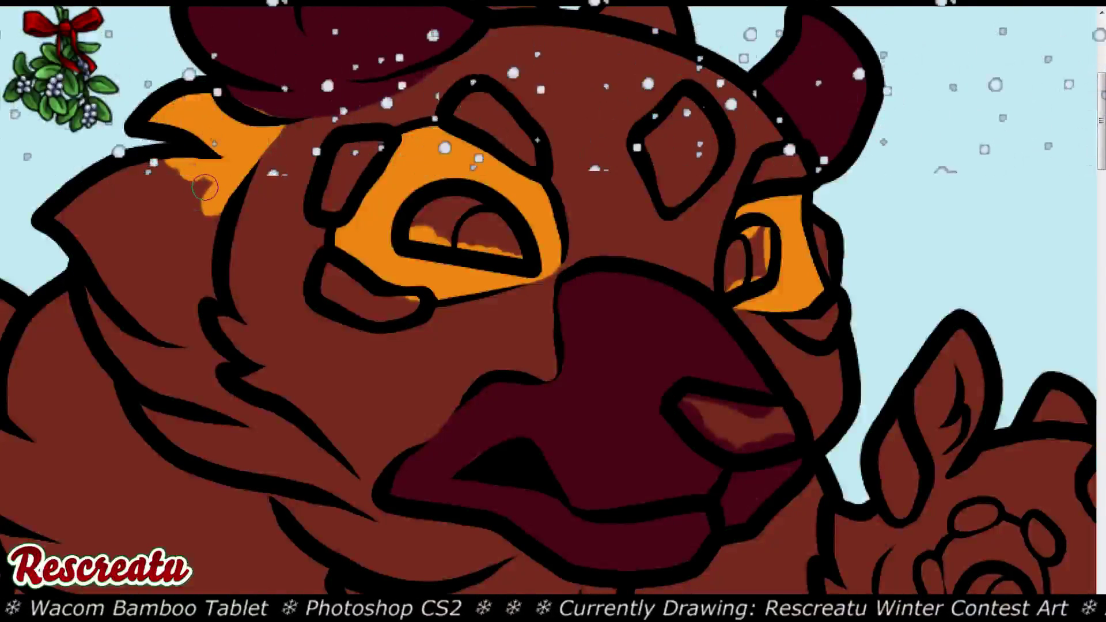
left_click(1105, 408)
left_click(1105, 408)
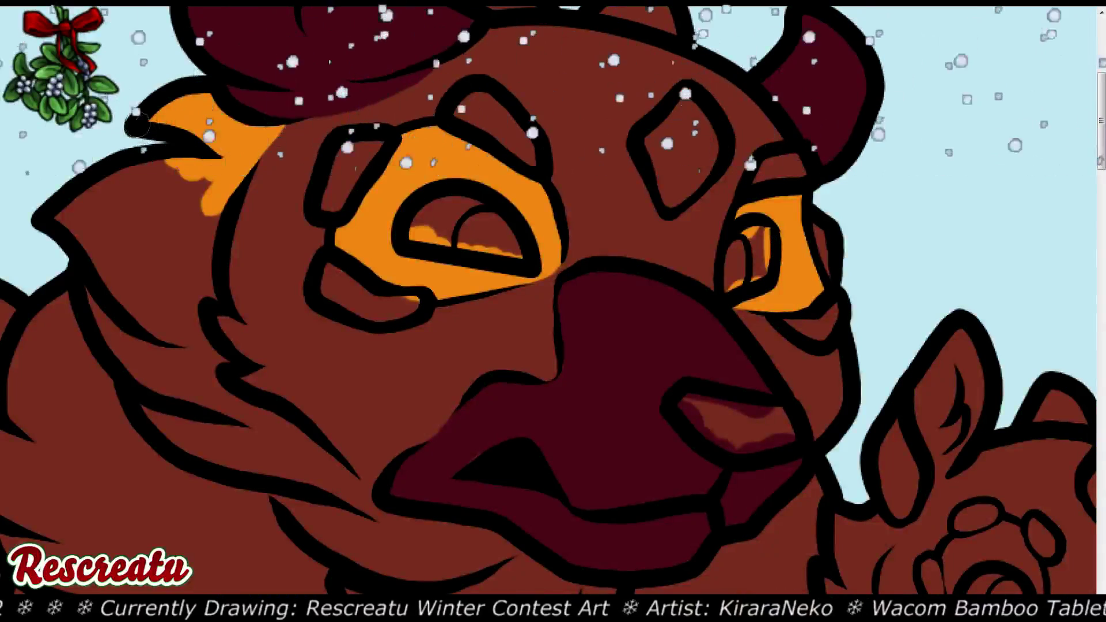
mouse_move(210, 168)
left_mouse_down()
mouse_move(118, 180)
mouse_move(72, 215)
mouse_move(85, 236)
mouse_move(217, 199)
mouse_move(191, 357)
left_mouse_up()
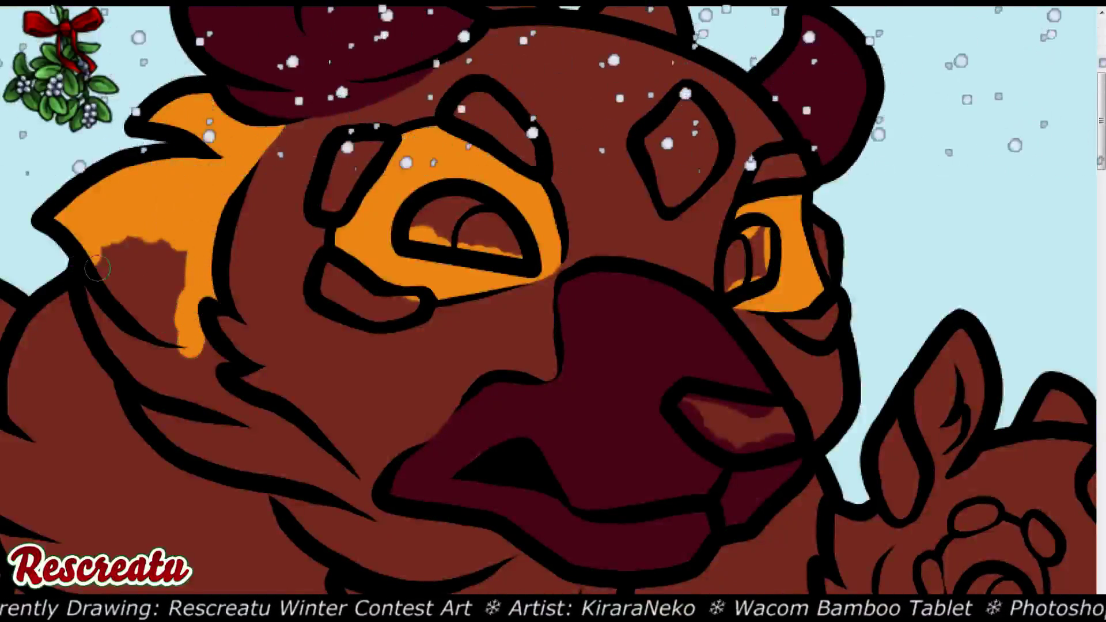
mouse_move(98, 268)
left_mouse_down()
mouse_move(103, 312)
mouse_move(133, 372)
left_mouse_up()
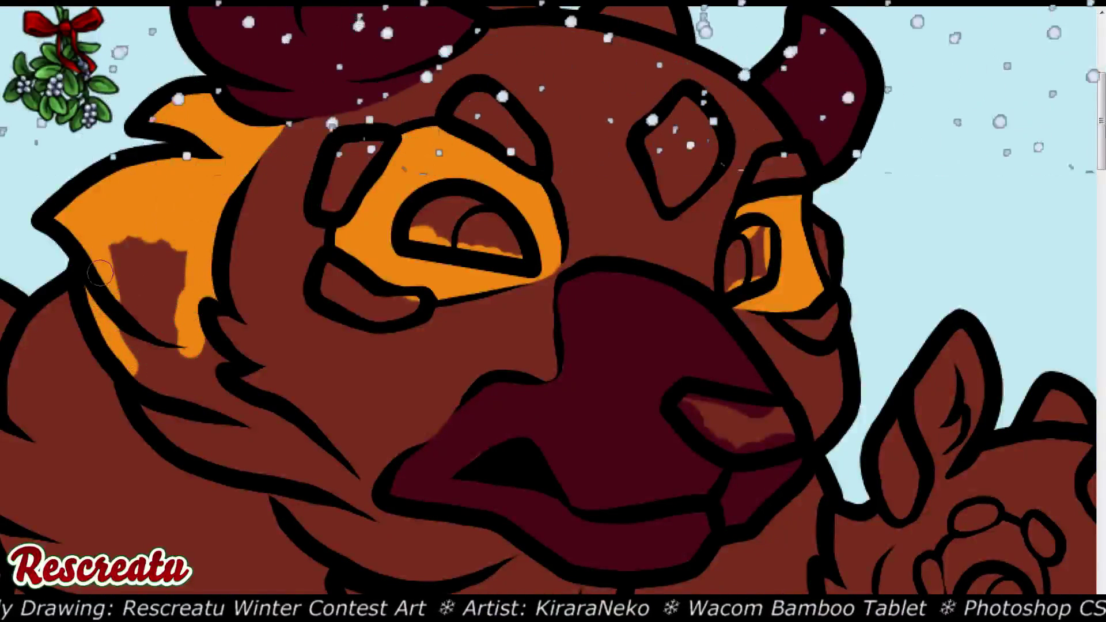
mouse_move(100, 272)
left_mouse_down()
mouse_move(118, 260)
mouse_move(123, 222)
mouse_move(137, 244)
mouse_move(166, 225)
mouse_move(192, 246)
mouse_move(195, 337)
mouse_move(219, 364)
mouse_move(194, 377)
mouse_move(134, 350)
mouse_move(167, 419)
mouse_move(158, 410)
mouse_move(175, 407)
mouse_move(227, 445)
mouse_move(186, 381)
mouse_move(204, 401)
mouse_move(261, 423)
mouse_move(265, 439)
mouse_move(178, 437)
mouse_move(247, 466)
mouse_move(281, 468)
mouse_move(289, 450)
mouse_move(268, 427)
mouse_move(277, 426)
mouse_move(317, 467)
left_mouse_up()
Extend the orange through the beard fur under the large rider's jaw, filling all tufts below the chin
scroll(317, 467, "down", 2)
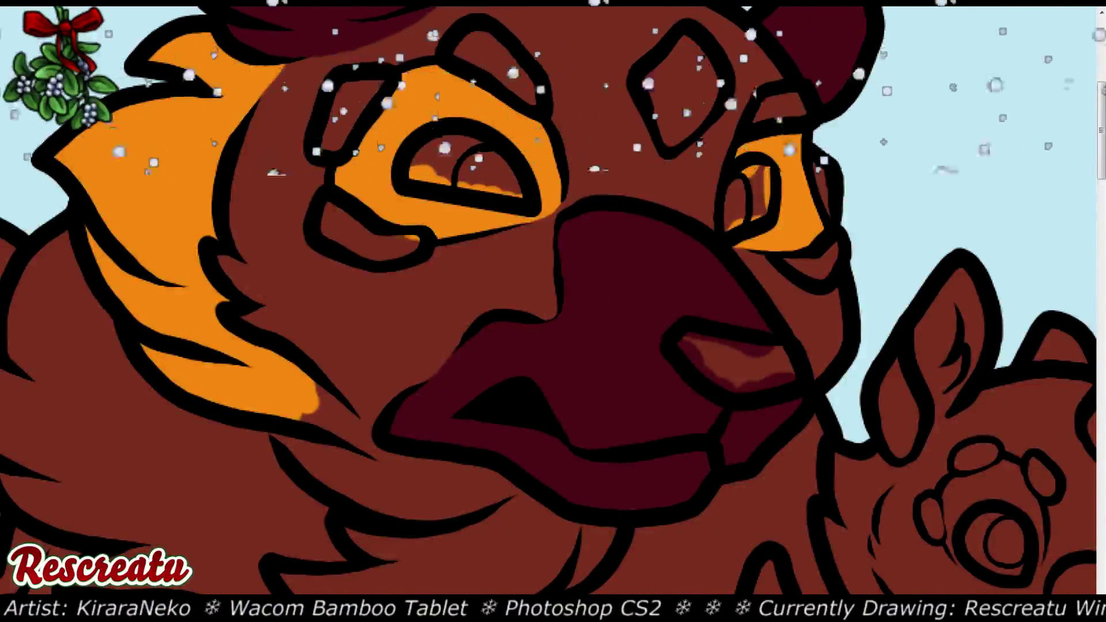
mouse_move(404, 565)
left_mouse_down()
mouse_move(706, 34)
mouse_move(555, 358)
mouse_move(464, 276)
left_mouse_up()
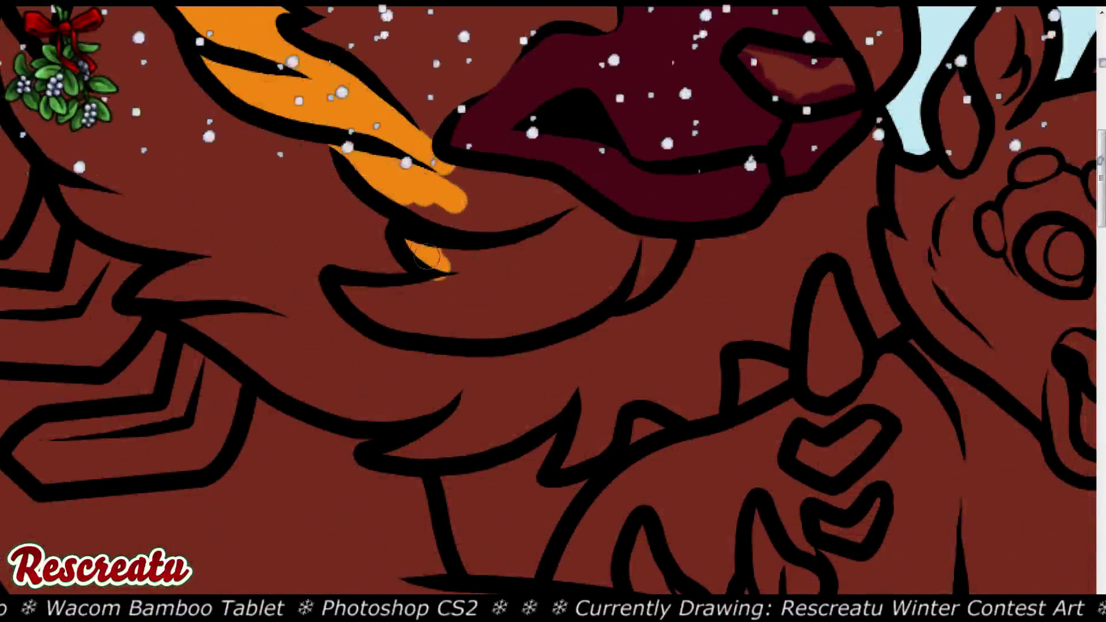
mouse_move(426, 256)
left_mouse_down()
mouse_move(443, 292)
mouse_move(373, 291)
left_mouse_up()
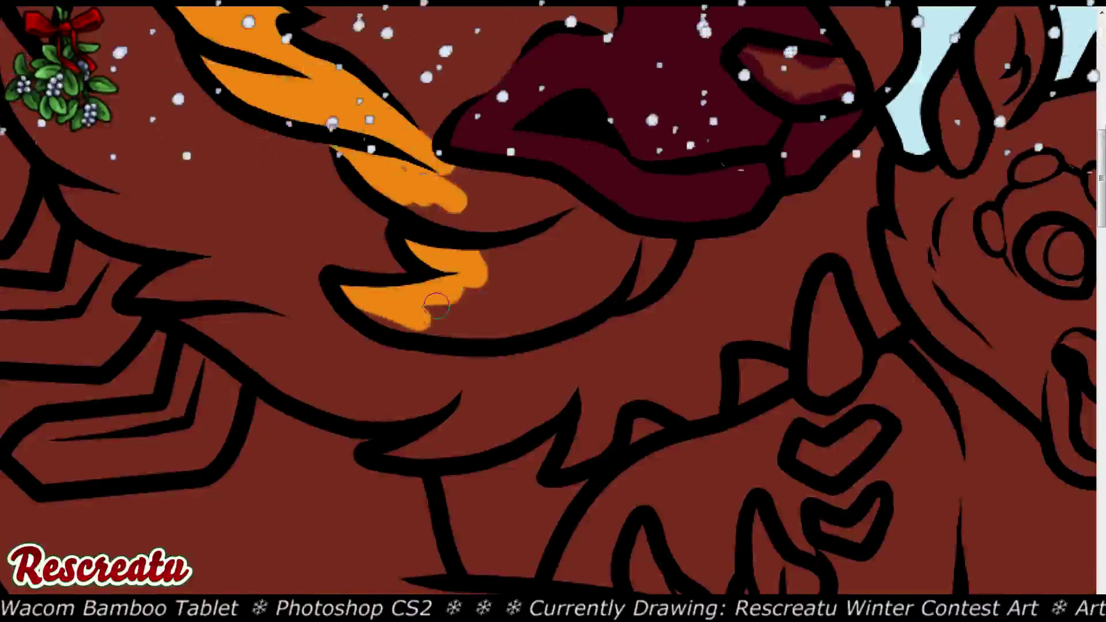
mouse_move(444, 327)
left_mouse_down()
mouse_move(469, 325)
mouse_move(421, 316)
mouse_move(557, 247)
mouse_move(502, 218)
left_mouse_up()
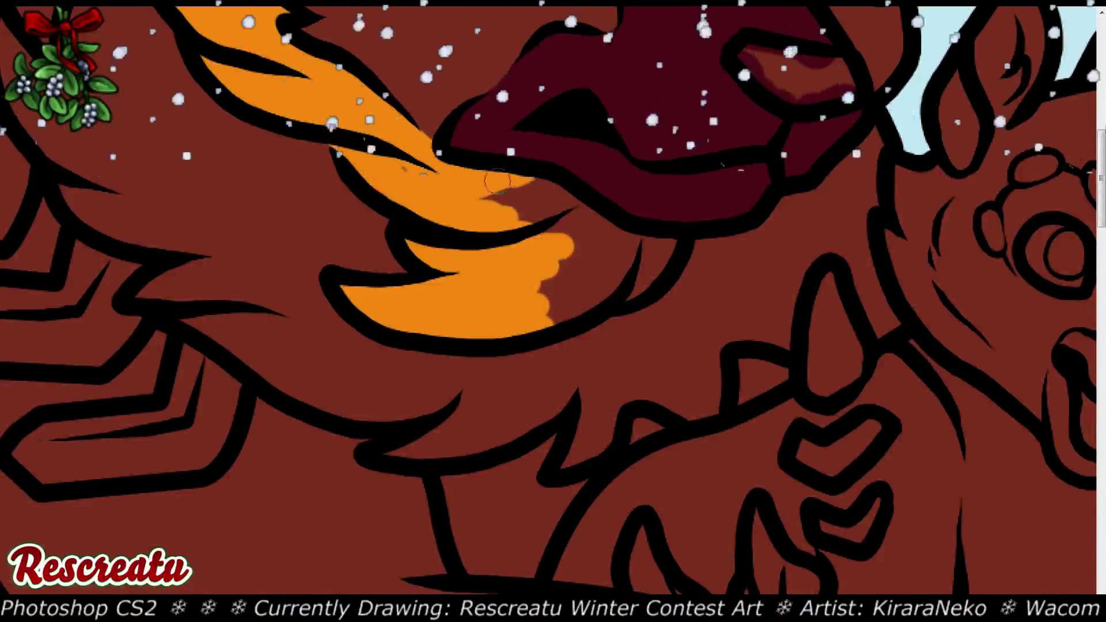
mouse_move(566, 219)
left_mouse_down()
mouse_move(613, 230)
mouse_move(598, 257)
mouse_move(620, 257)
mouse_move(578, 301)
left_mouse_up()
left_click_drag(643, 286, 662, 251)
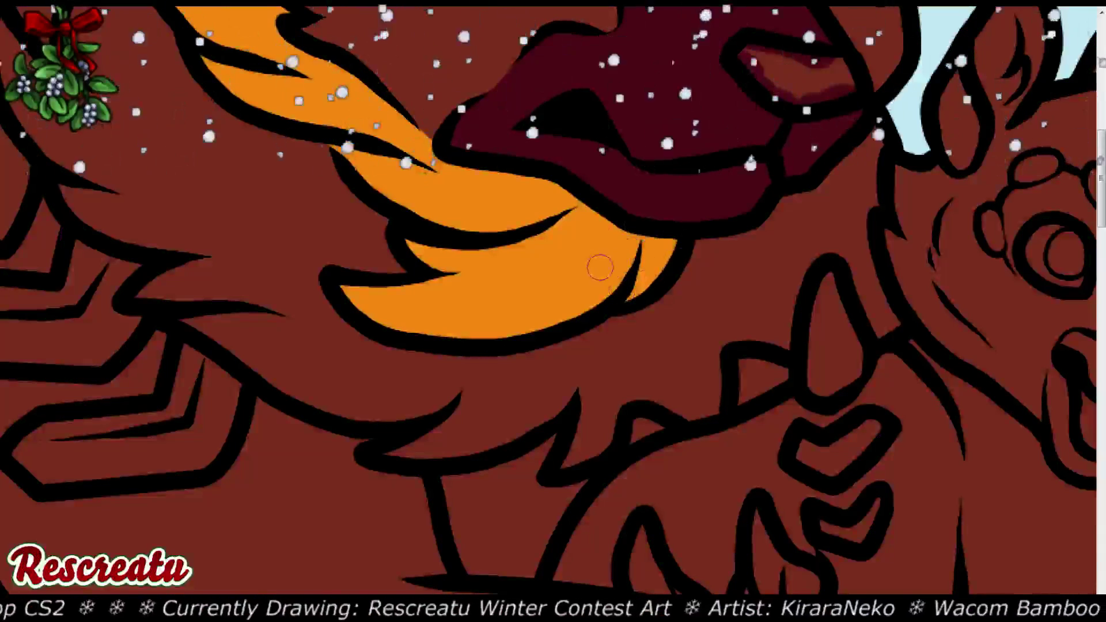
scroll(553, 312, "up", 5)
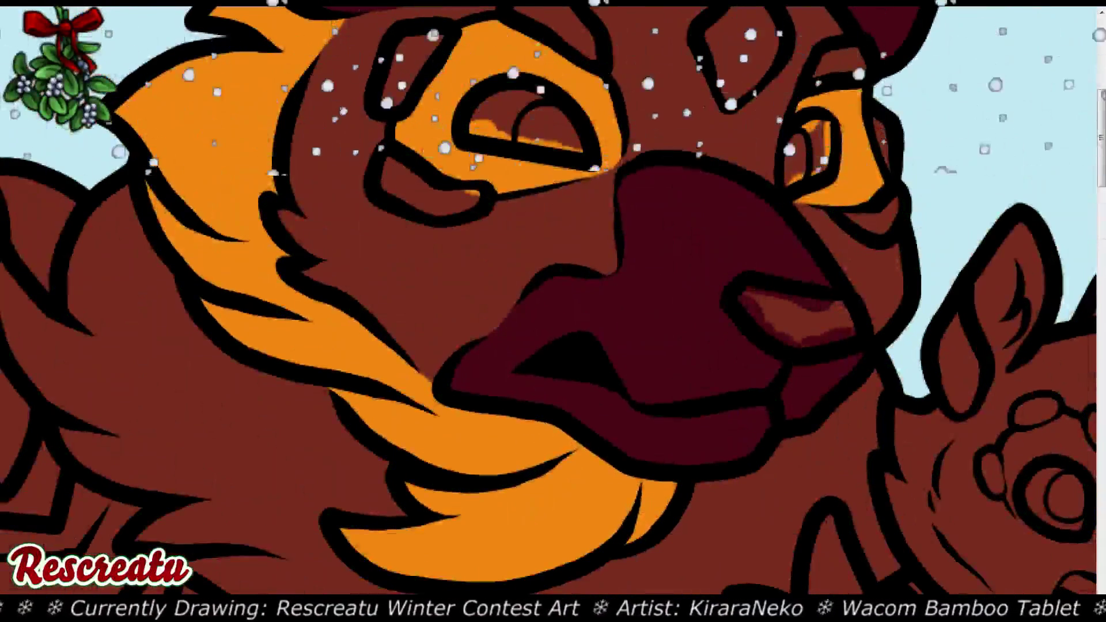
Paint the patch behind the small rider's front leg and the flame-shaped fur patch on the large rider's side orange
scroll(553, 311, "down", 6)
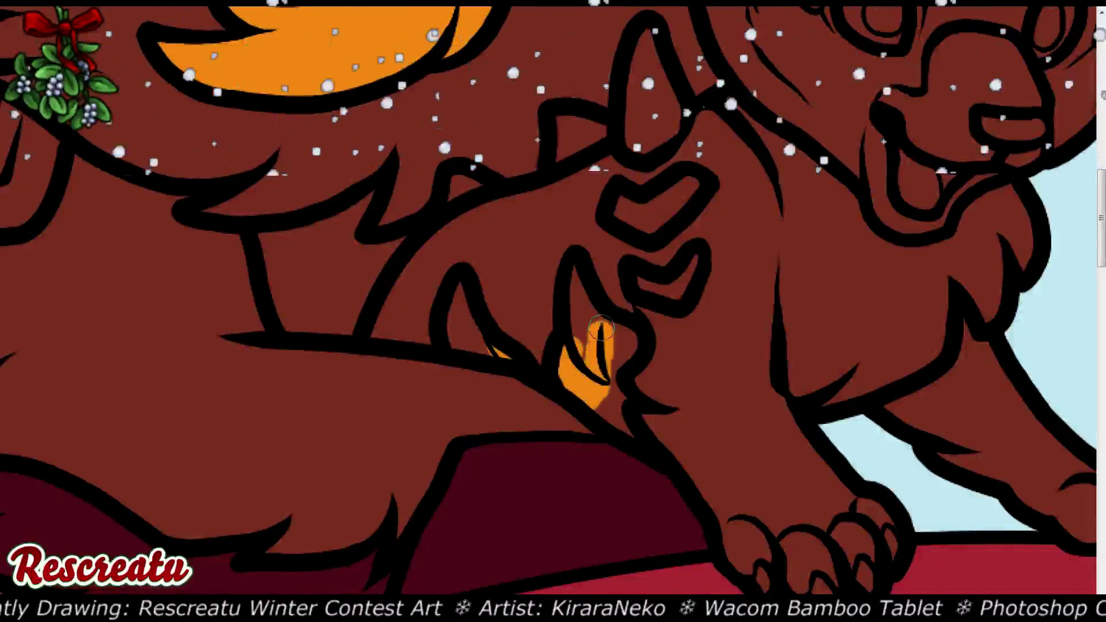
mouse_move(618, 349)
left_mouse_down()
mouse_move(609, 388)
mouse_move(640, 441)
mouse_move(600, 404)
left_mouse_up()
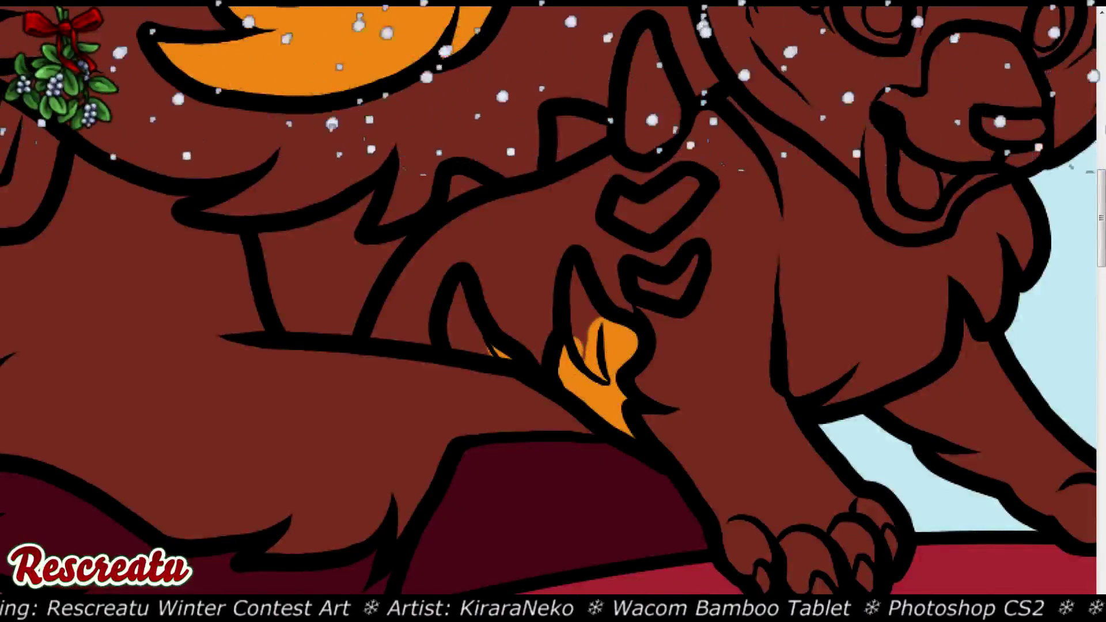
left_click_drag(404, 265, 798, 325)
left_click_drag(346, 346, 585, 202)
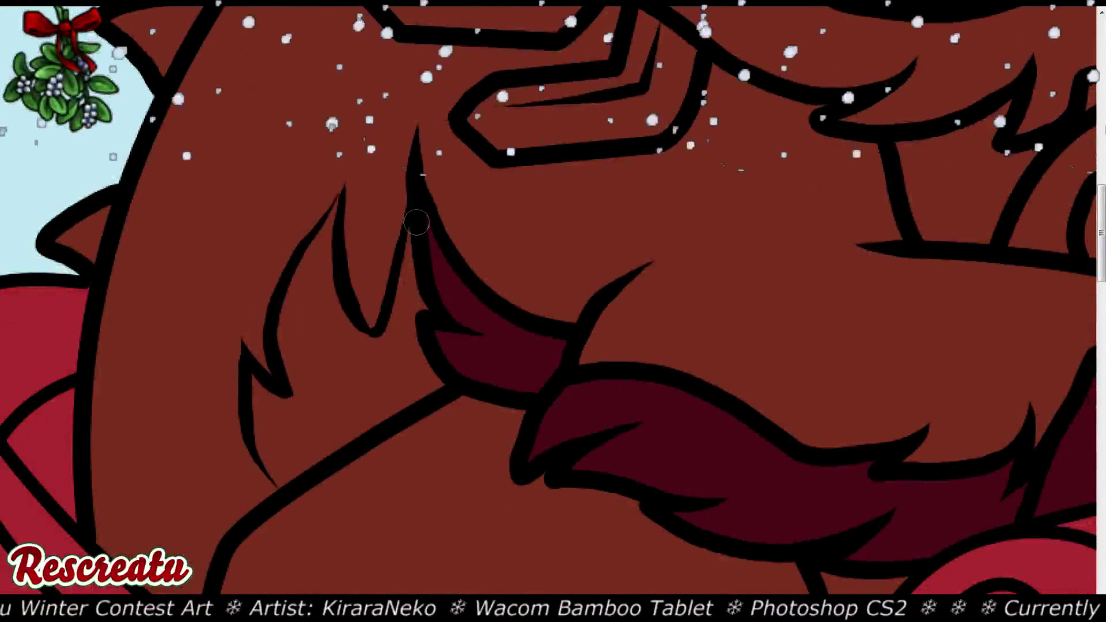
mouse_move(417, 223)
left_mouse_down()
mouse_move(412, 295)
mouse_move(365, 353)
left_mouse_up()
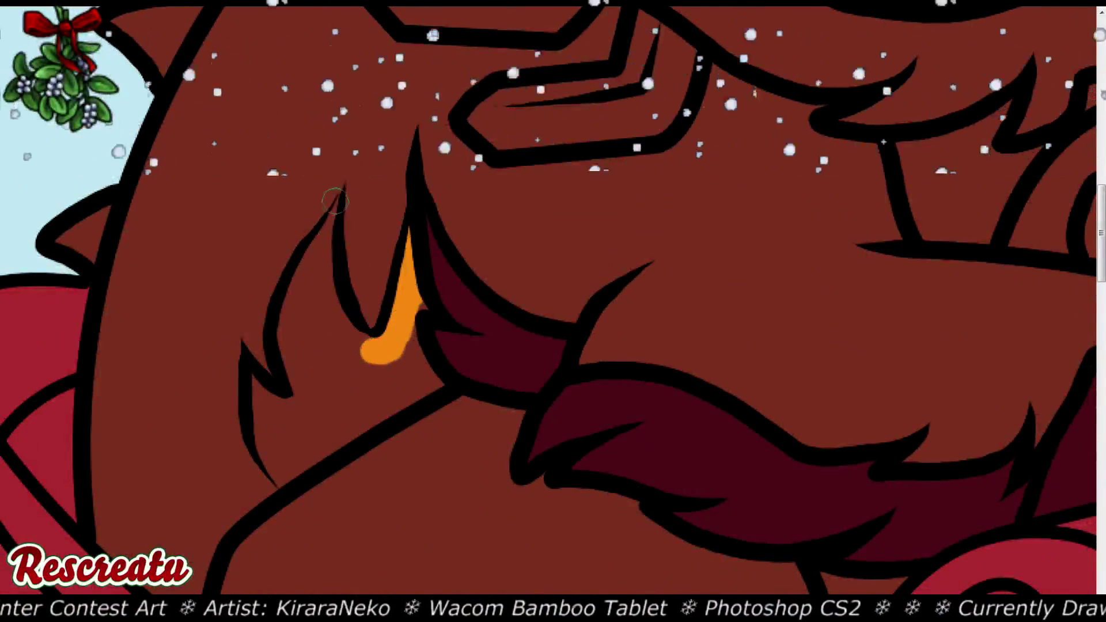
mouse_move(342, 192)
left_mouse_down()
mouse_move(289, 317)
mouse_move(291, 374)
mouse_move(318, 273)
mouse_move(328, 313)
mouse_move(323, 299)
mouse_move(363, 344)
mouse_move(337, 334)
mouse_move(319, 356)
mouse_move(337, 382)
mouse_move(375, 351)
mouse_move(332, 354)
mouse_move(417, 342)
mouse_move(442, 287)
mouse_move(425, 295)
mouse_move(416, 371)
mouse_move(394, 392)
mouse_move(424, 390)
mouse_move(356, 418)
mouse_move(340, 387)
mouse_move(297, 426)
left_mouse_up()
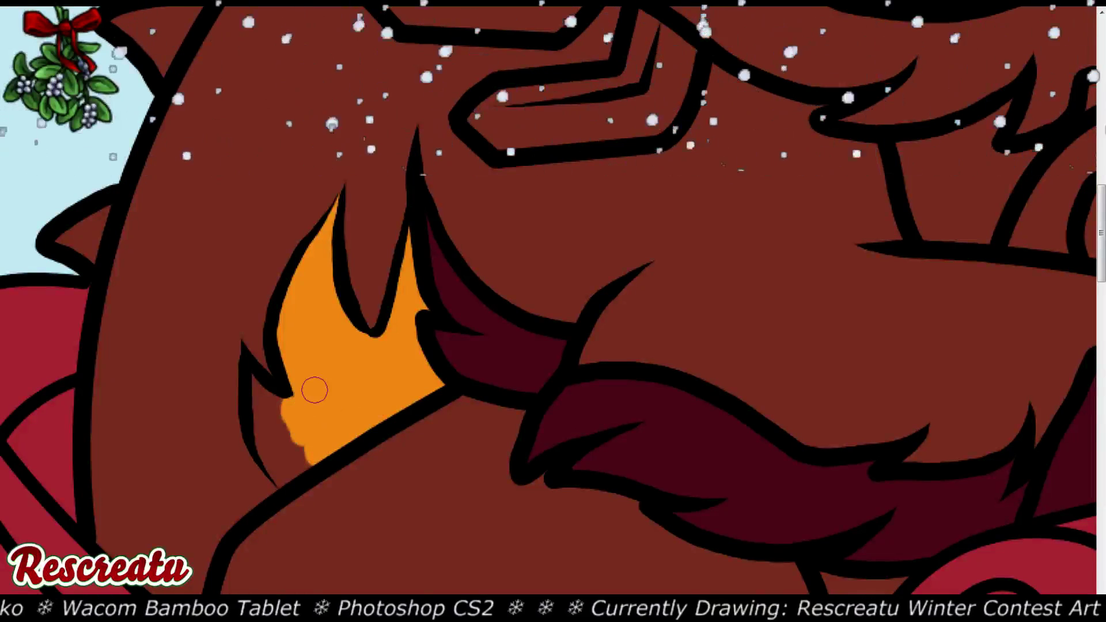
mouse_move(302, 345)
left_mouse_down()
mouse_move(266, 395)
mouse_move(250, 373)
mouse_move(277, 402)
mouse_move(261, 400)
mouse_move(271, 440)
mouse_move(264, 433)
mouse_move(287, 476)
mouse_move(300, 465)
mouse_move(285, 433)
left_mouse_up()
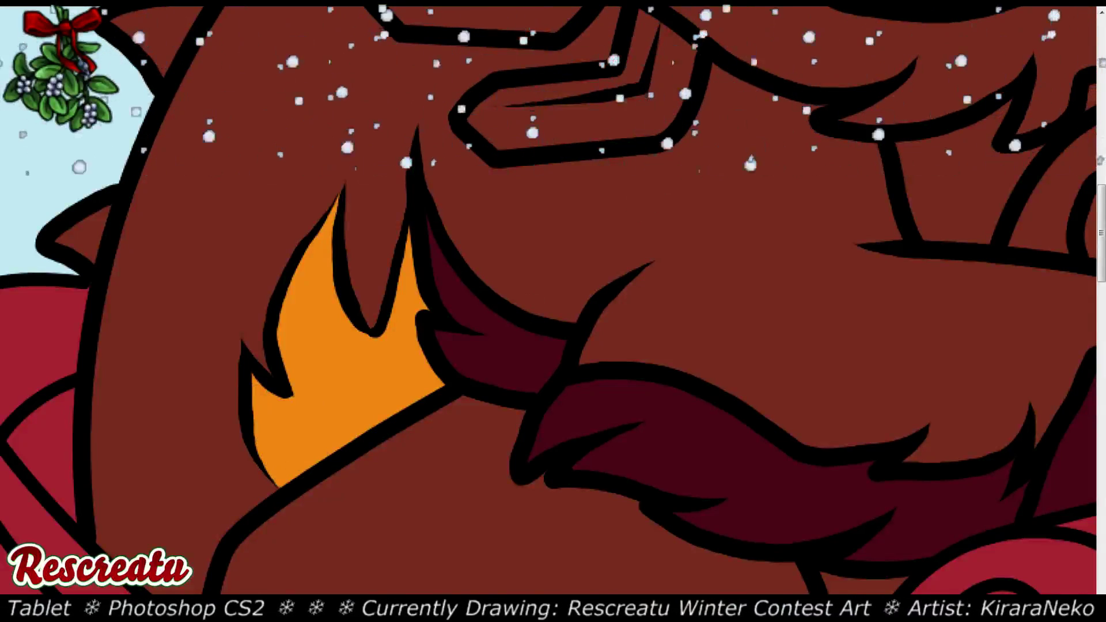
Fill the large rider's plates around both eyes and on the forehead, plus the two spikes atop its head, with dark purple
key("ctrl+minus")
key("ctrl+minus")
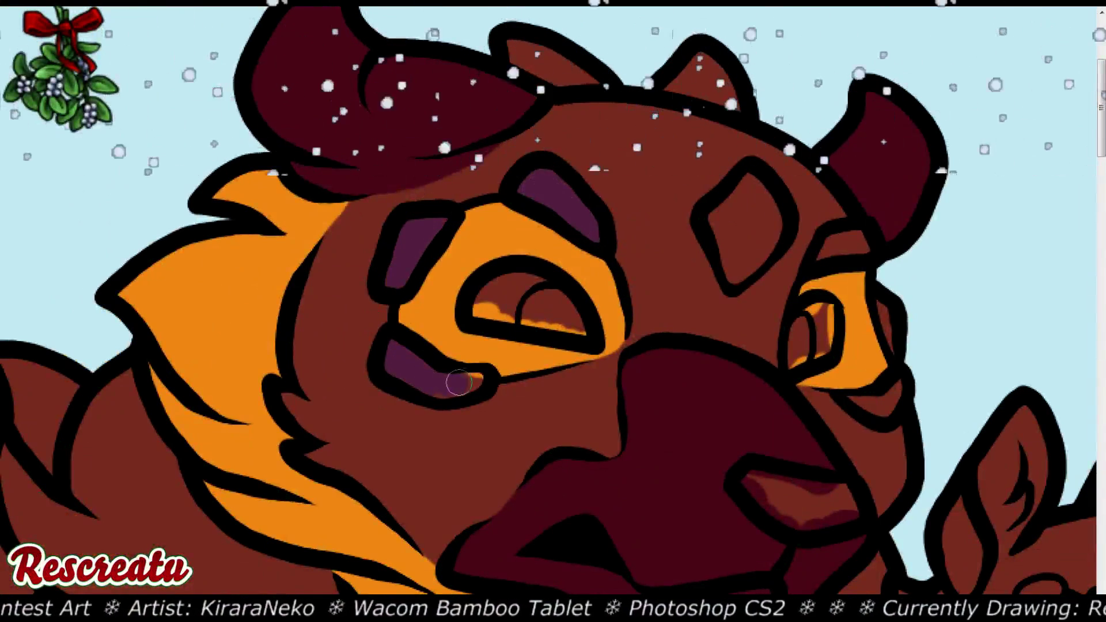
left_click_drag(459, 382, 474, 381)
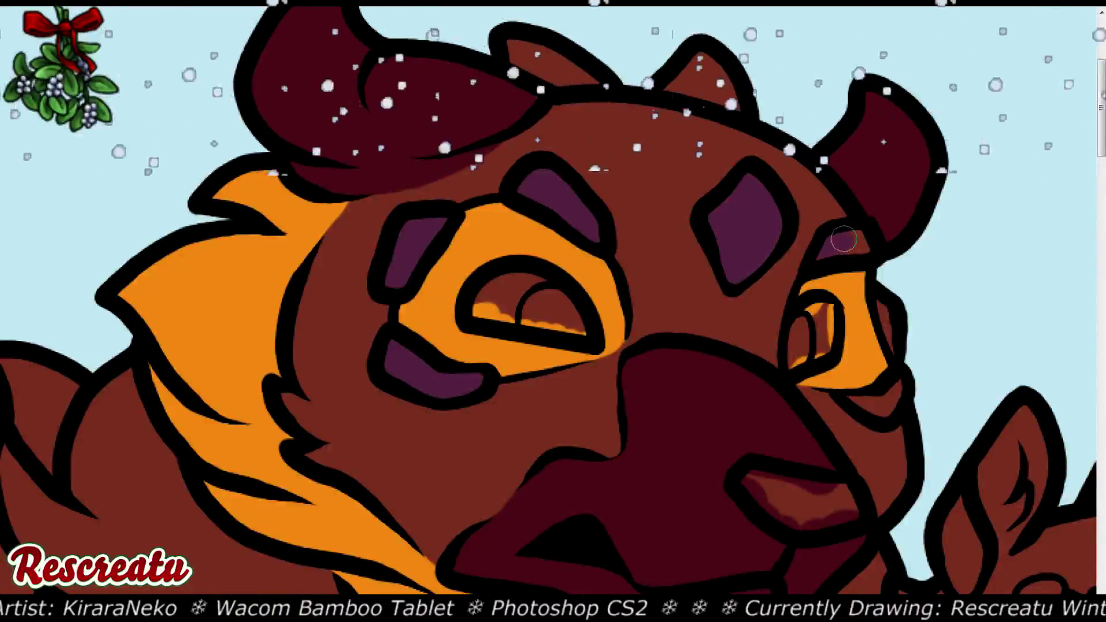
left_click_drag(885, 296, 899, 345)
mouse_move(853, 402)
left_mouse_down()
mouse_move(896, 387)
mouse_move(882, 409)
left_mouse_up()
mouse_move(557, 57)
left_mouse_down()
mouse_move(533, 44)
mouse_move(594, 79)
mouse_move(610, 58)
left_mouse_up()
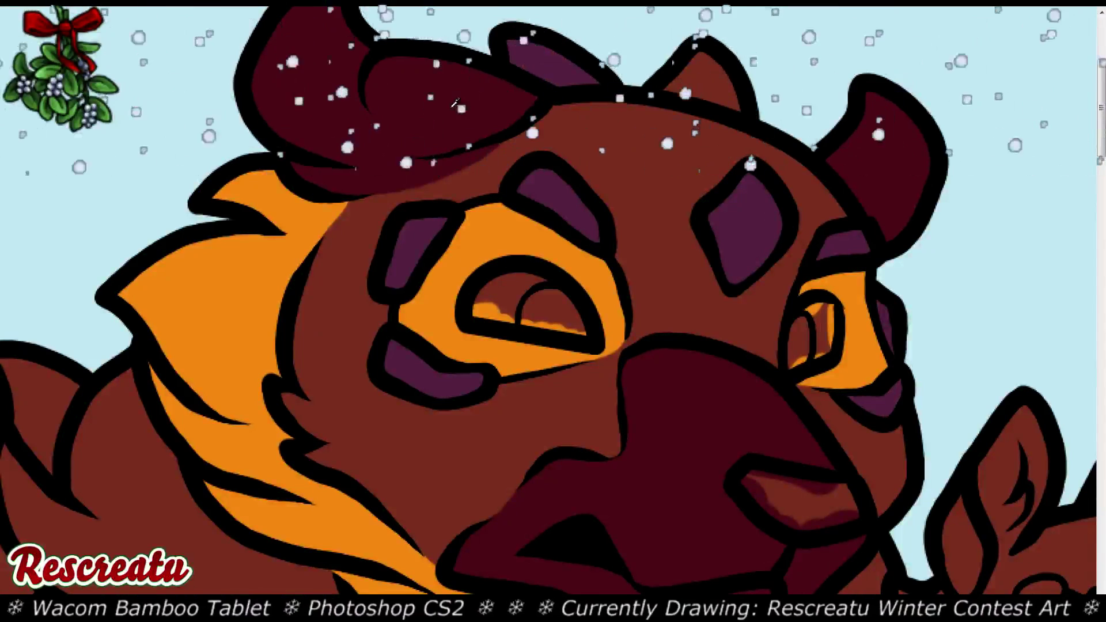
key("Delete")
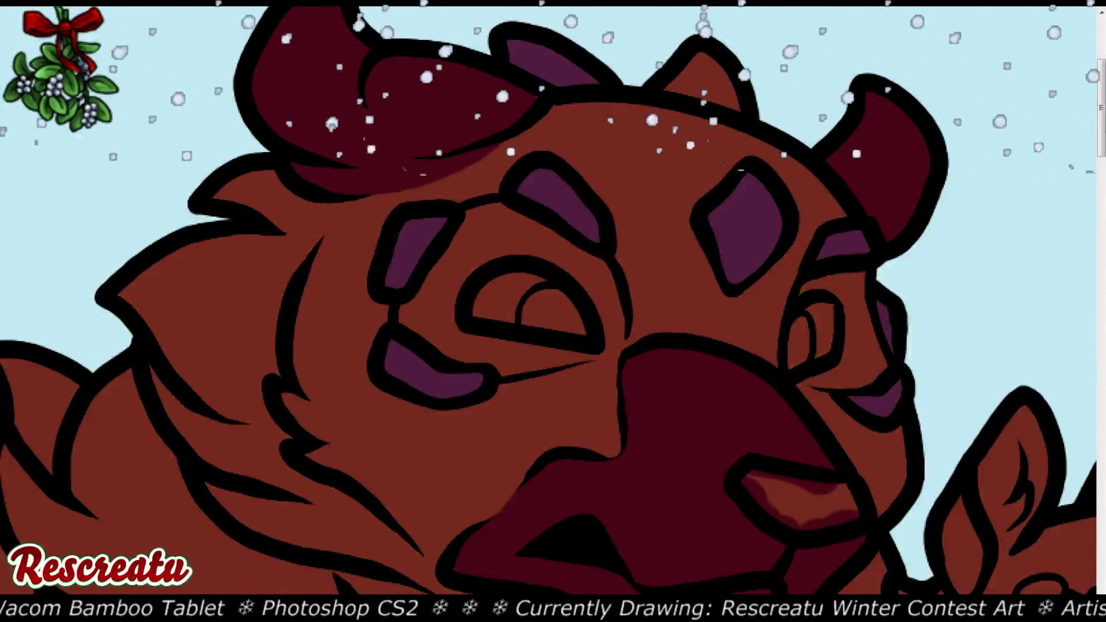
key("ctrl+z")
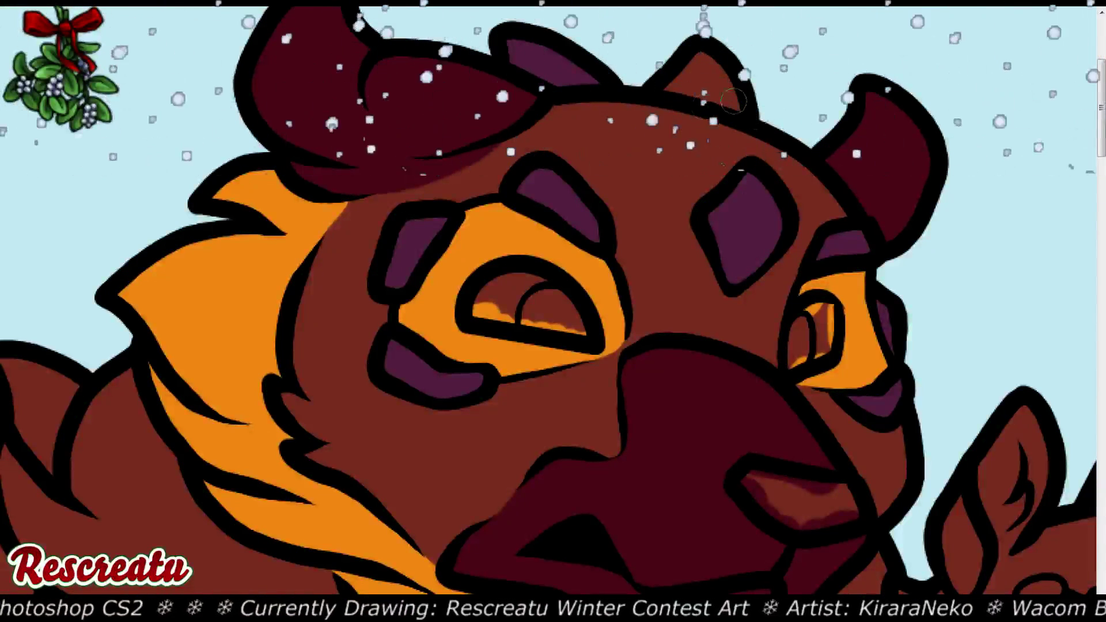
mouse_move(734, 101)
left_mouse_down()
mouse_move(660, 98)
mouse_move(658, 85)
mouse_move(741, 95)
mouse_move(664, 71)
mouse_move(698, 70)
mouse_move(682, 49)
left_mouse_up()
Paint the large rider's long curved shoulder spine and the small back spikes on either side of it dark purple
left_click_drag(375, 438, 830, 193)
mouse_move(268, 305)
left_mouse_down()
mouse_move(241, 307)
mouse_move(262, 326)
mouse_move(272, 399)
left_mouse_up()
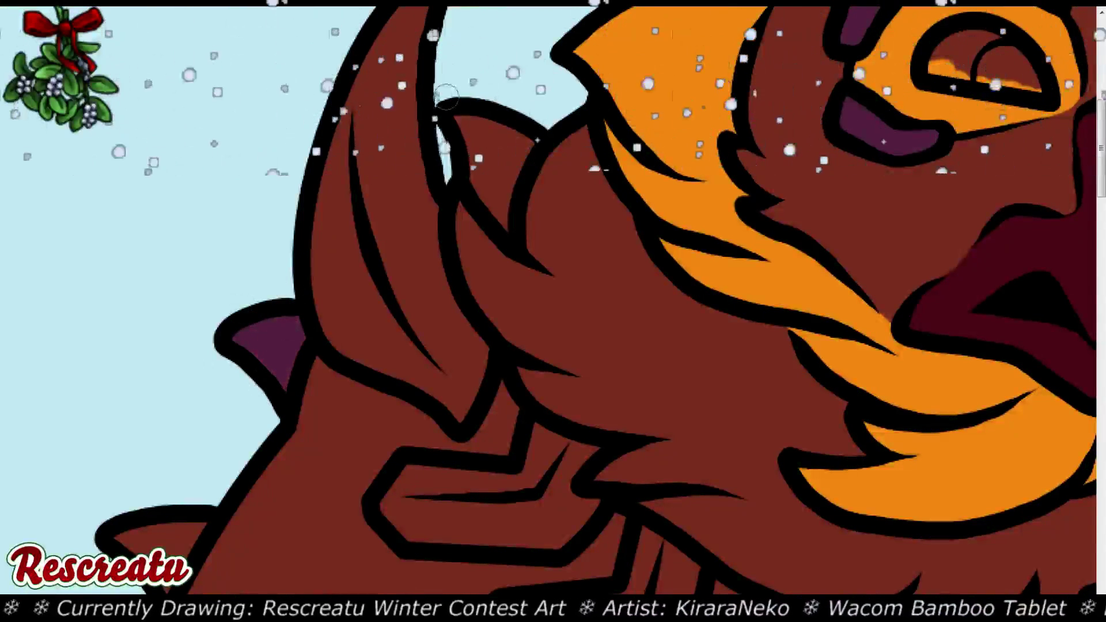
mouse_move(461, 118)
left_mouse_down()
mouse_move(510, 228)
mouse_move(472, 132)
mouse_move(501, 196)
mouse_move(508, 155)
left_mouse_up()
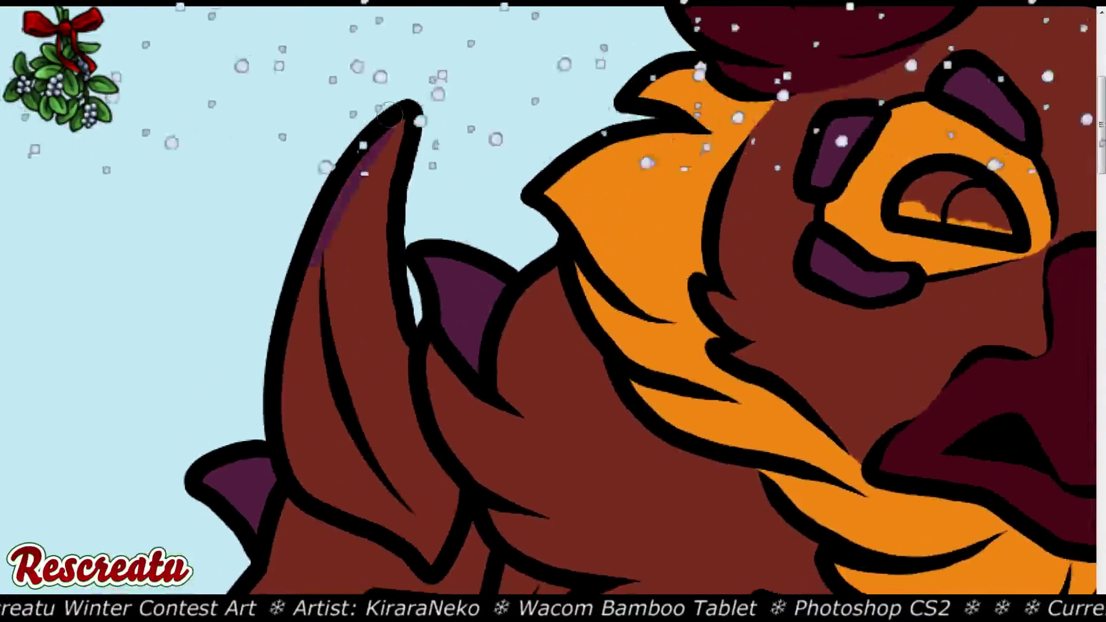
mouse_move(389, 114)
left_mouse_down()
mouse_move(343, 196)
mouse_move(370, 186)
mouse_move(327, 278)
mouse_move(356, 330)
mouse_move(364, 394)
mouse_move(401, 377)
mouse_move(386, 378)
mouse_move(360, 333)
mouse_move(340, 395)
mouse_move(325, 374)
mouse_move(296, 443)
mouse_move(284, 385)
left_mouse_up()
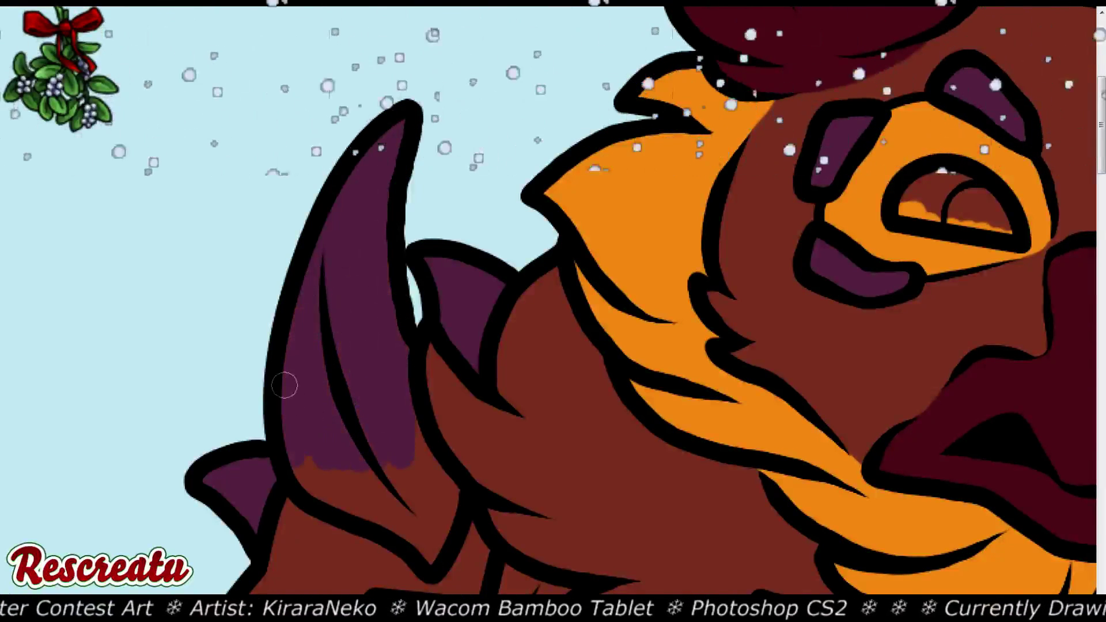
left_click_drag(391, 350, 373, 87)
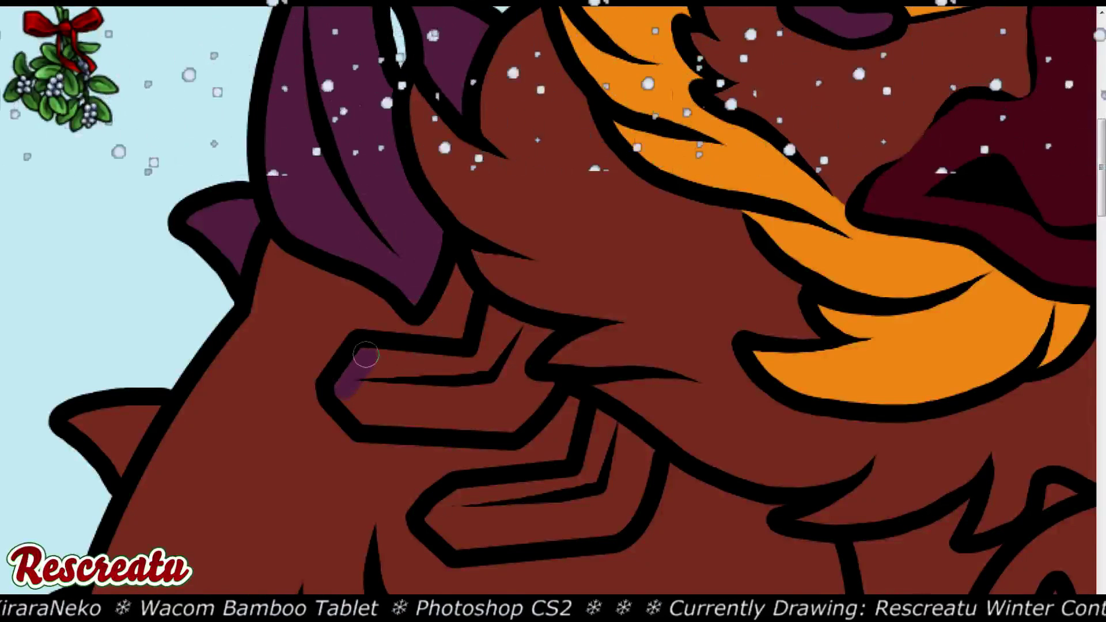
Fill the two angular plates on the large rider's upper arm and the two lower back spikes with dark purple
left_click_drag(366, 355, 413, 367)
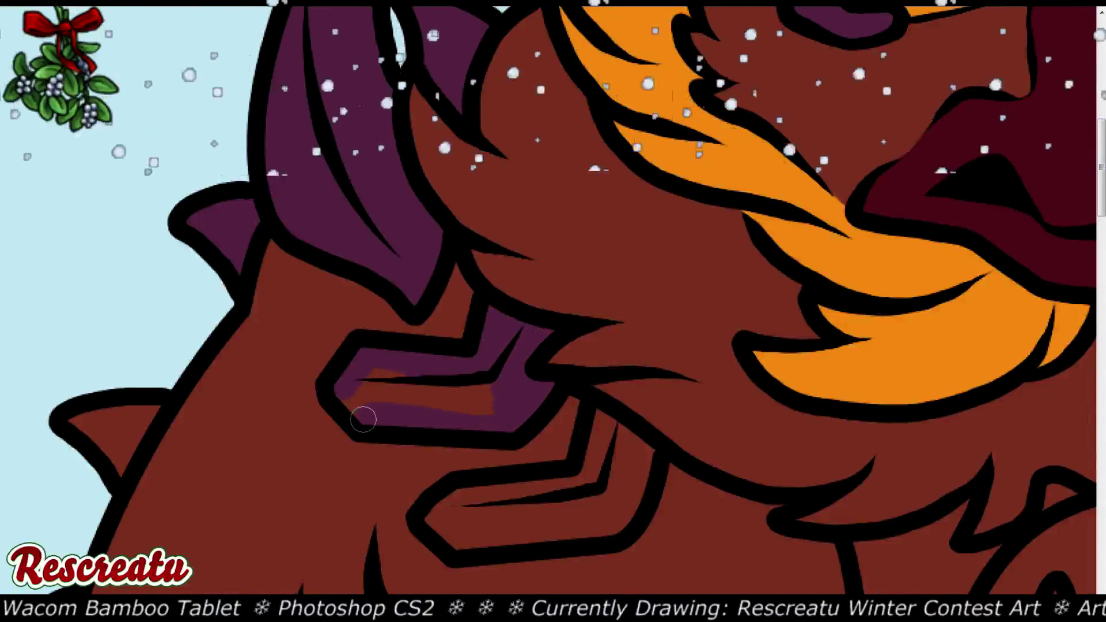
mouse_move(424, 371)
left_mouse_down()
mouse_move(487, 383)
mouse_move(498, 390)
mouse_move(490, 411)
mouse_move(506, 383)
left_mouse_up()
mouse_move(443, 515)
left_mouse_down()
mouse_move(571, 488)
mouse_move(598, 456)
mouse_move(602, 415)
mouse_move(635, 454)
mouse_move(644, 449)
mouse_move(611, 525)
mouse_move(599, 496)
mouse_move(471, 515)
mouse_move(445, 530)
mouse_move(465, 543)
mouse_move(603, 515)
mouse_move(575, 530)
left_mouse_up()
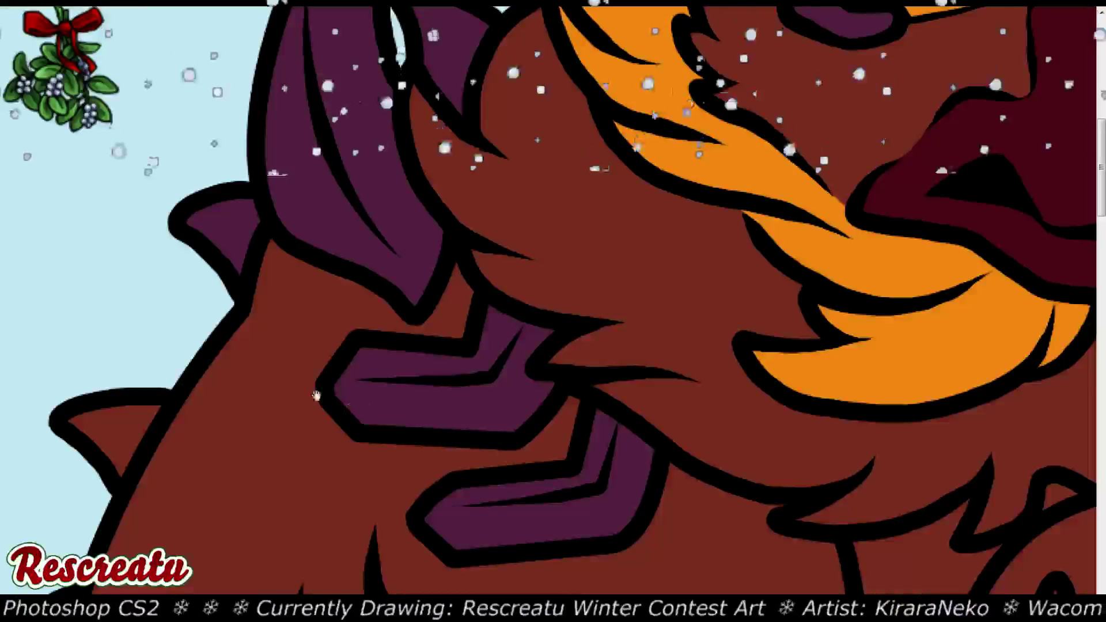
mouse_move(316, 395)
left_mouse_down()
mouse_move(521, 339)
mouse_move(575, 243)
left_mouse_up()
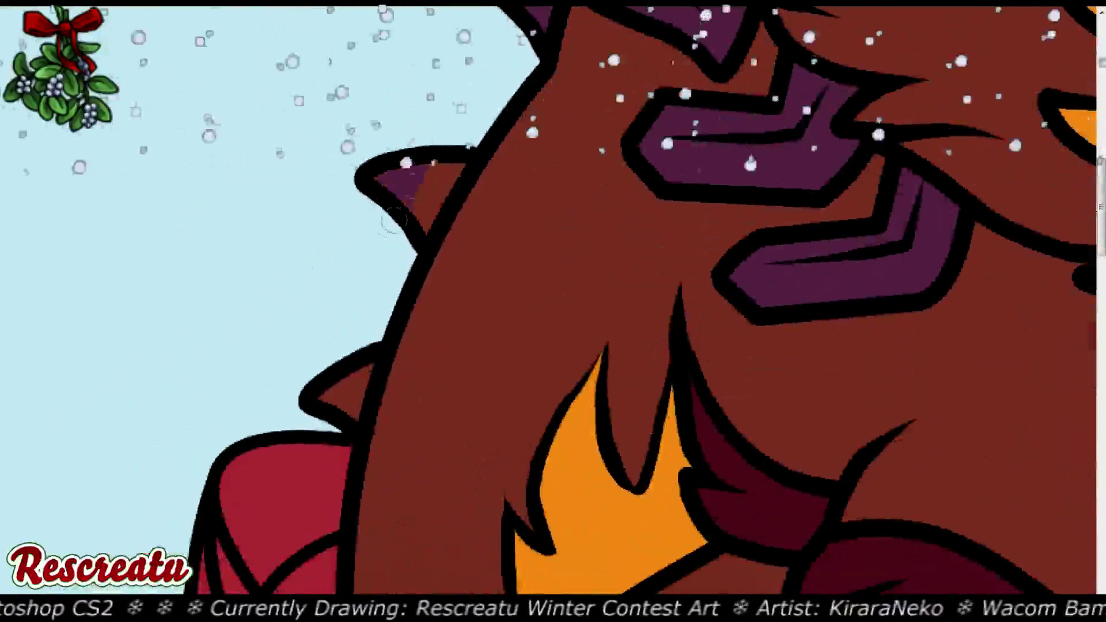
mouse_move(392, 221)
left_mouse_down()
mouse_move(433, 196)
mouse_move(320, 398)
mouse_move(341, 391)
mouse_move(350, 419)
mouse_move(354, 386)
left_mouse_up()
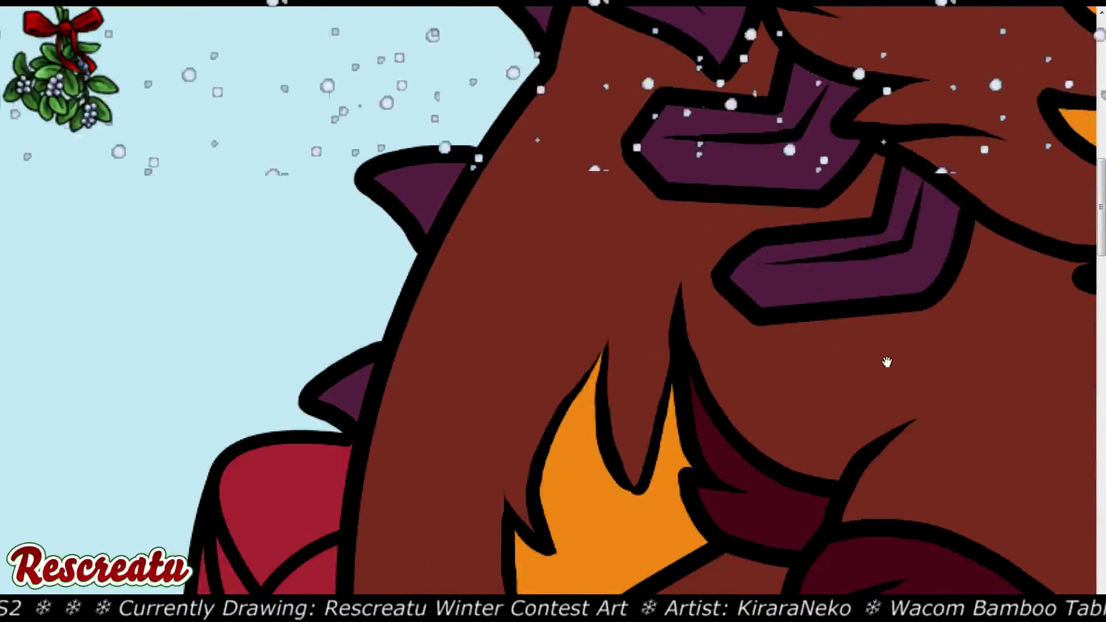
left_click_drag(867, 368, 763, 306)
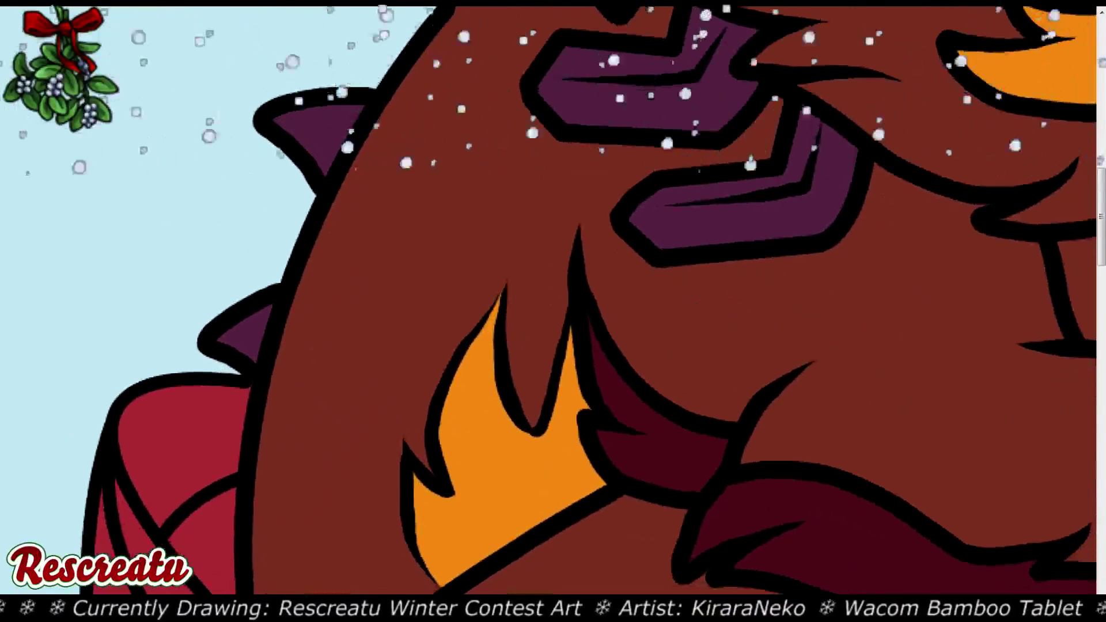
Paint the ankle and heel fur of the large rider's raised hind foot dark maroon, including the area below the sole
key("ctrl+minus")
key("ctrl+minus")
left_click_drag(623, 307, 623, 367)
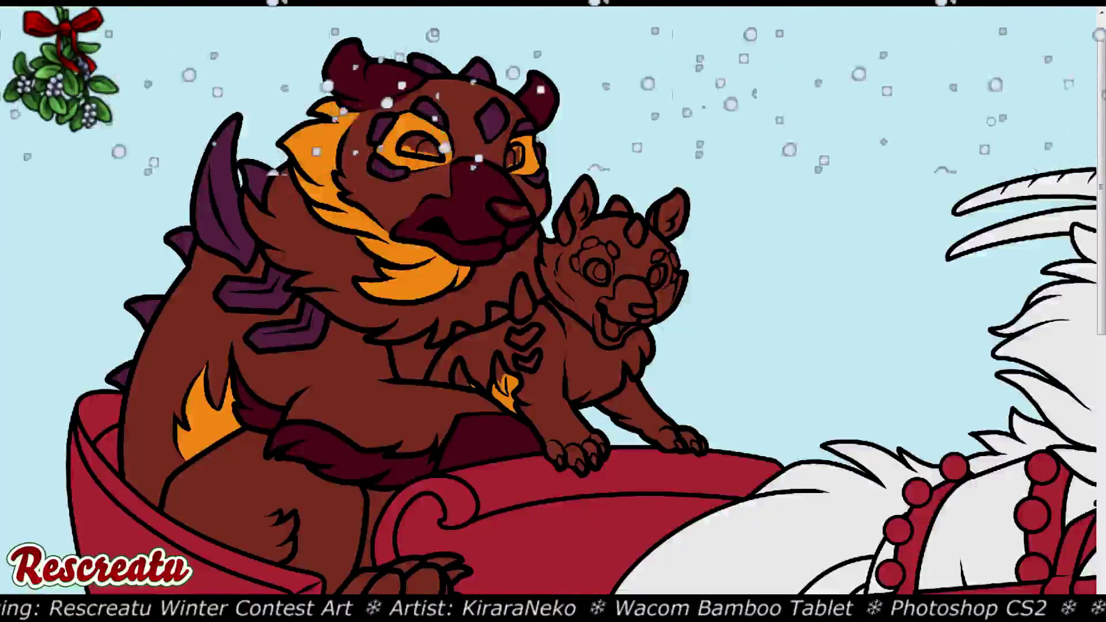
key("ctrl+plus")
left_click_drag(408, 428, 698, 173)
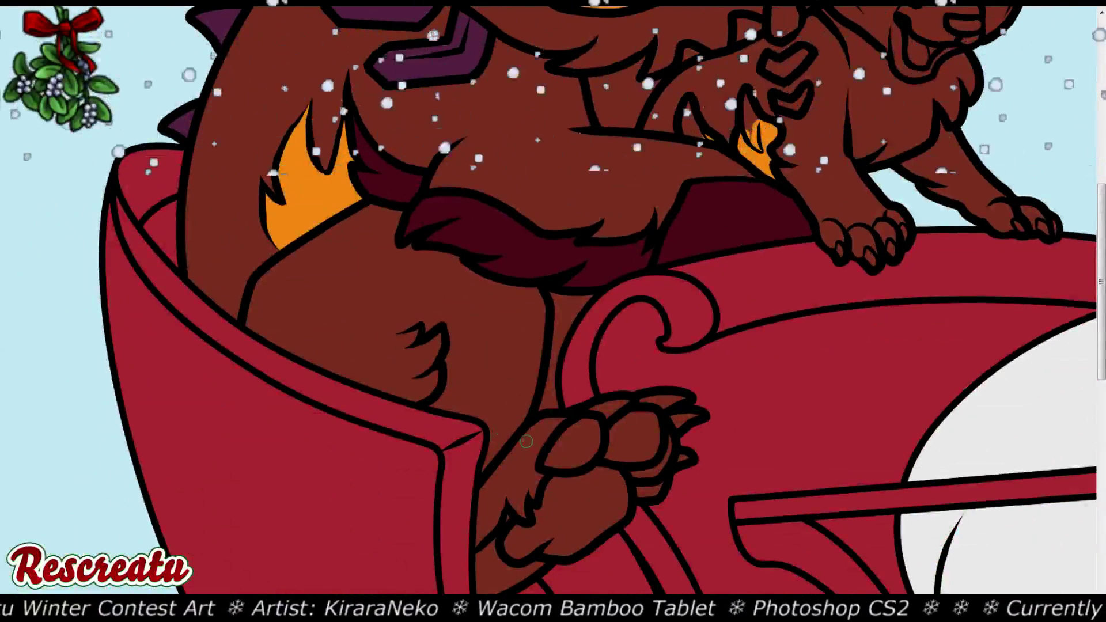
mouse_move(514, 442)
left_mouse_down()
mouse_move(508, 482)
mouse_move(541, 484)
mouse_move(557, 454)
left_mouse_up()
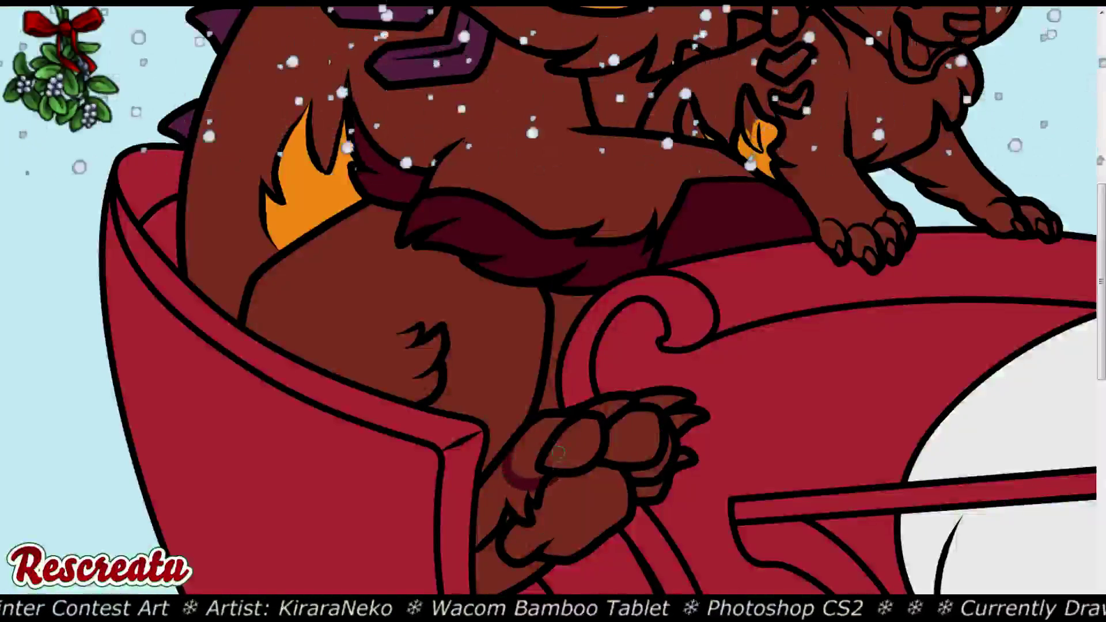
scroll(553, 311, "down", 3)
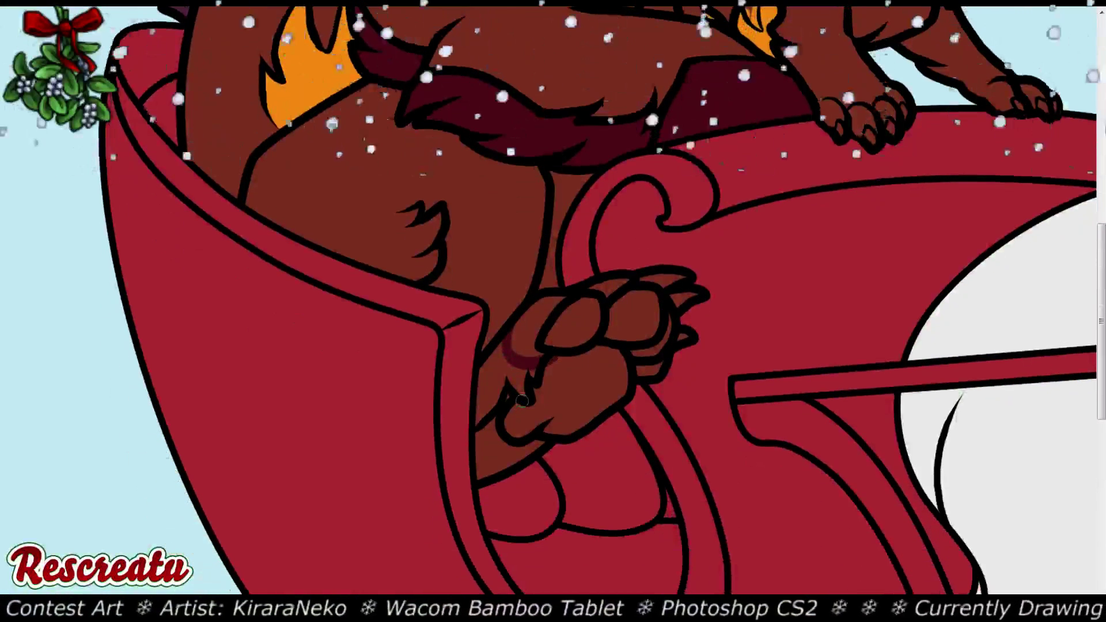
mouse_move(497, 394)
left_mouse_down()
mouse_move(489, 425)
mouse_move(482, 378)
mouse_move(500, 349)
mouse_move(490, 397)
mouse_move(506, 369)
mouse_move(524, 393)
mouse_move(536, 378)
mouse_move(544, 385)
left_mouse_up()
mouse_move(490, 429)
left_mouse_down()
mouse_move(480, 474)
mouse_move(499, 413)
mouse_move(517, 440)
mouse_move(537, 441)
mouse_move(500, 465)
mouse_move(529, 442)
left_mouse_up()
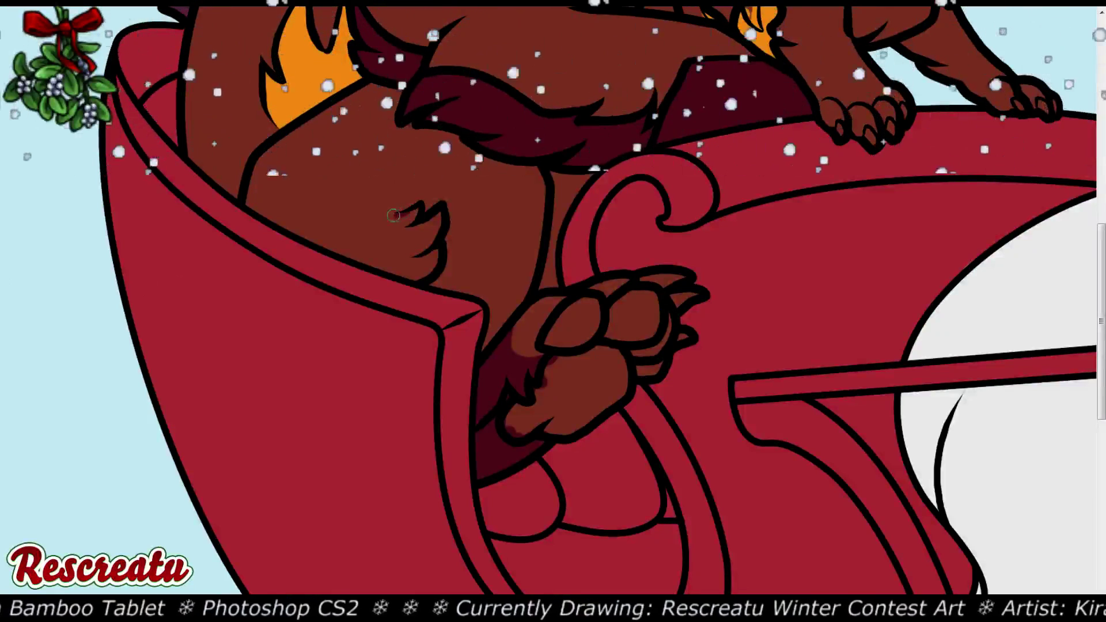
Fill the fur tuft on the large rider's thigh with dark maroon, tapering it back along the sleigh's rim
mouse_move(404, 245)
left_mouse_down()
mouse_move(360, 222)
mouse_move(385, 269)
mouse_move(406, 259)
mouse_move(404, 214)
mouse_move(376, 214)
mouse_move(401, 221)
mouse_move(419, 206)
mouse_move(392, 230)
mouse_move(400, 244)
mouse_move(364, 232)
mouse_move(381, 258)
mouse_move(441, 213)
mouse_move(433, 237)
mouse_move(389, 266)
mouse_move(433, 250)
mouse_move(409, 278)
mouse_move(425, 224)
left_mouse_up()
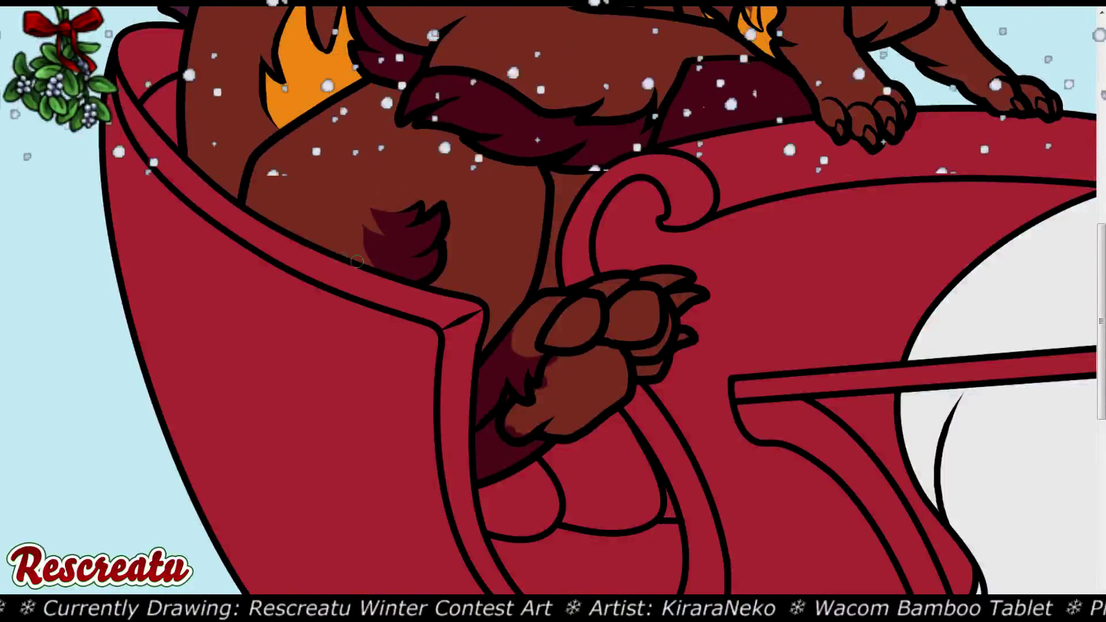
left_click_drag(378, 261, 307, 239)
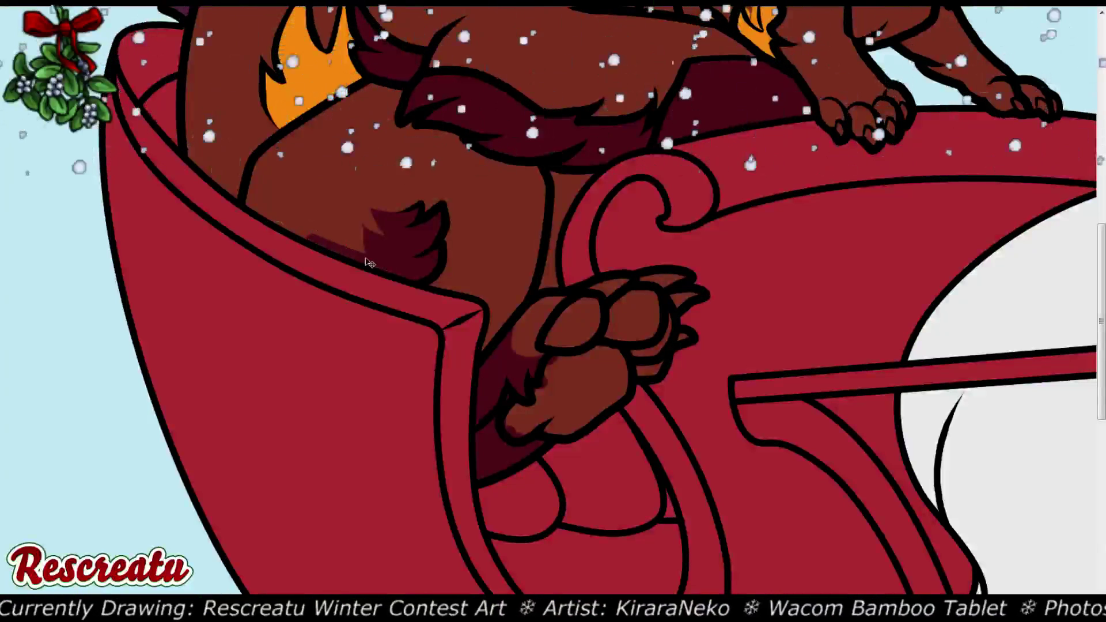
key("ctrl+z")
left_click_drag(369, 258, 316, 251)
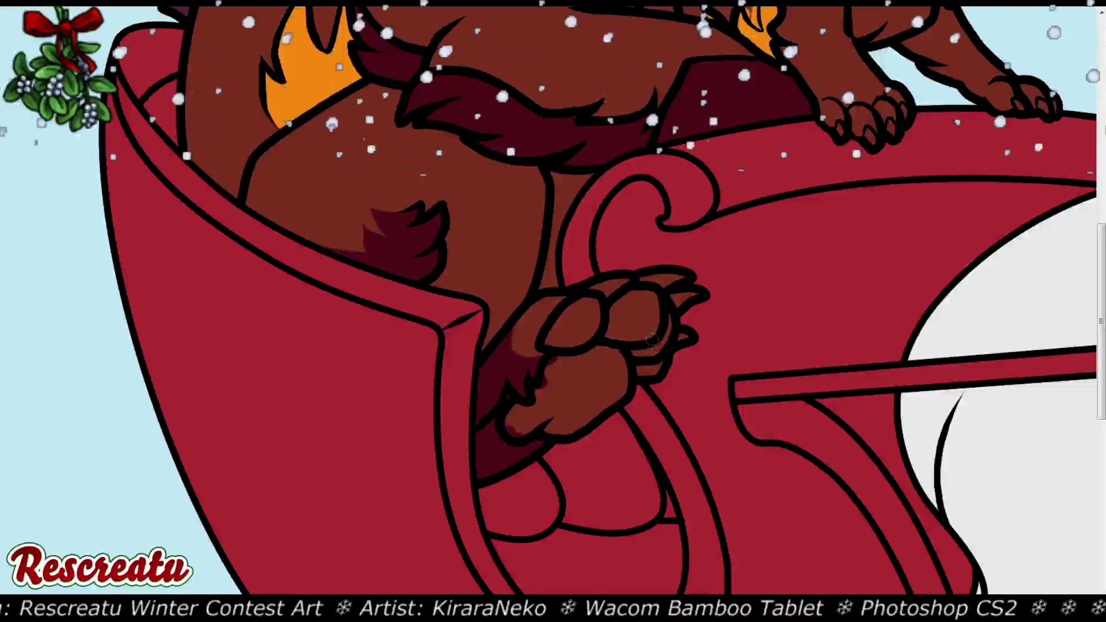
Paint the large rider's hind foot above the toe pads and the narrow body strip beside the sleigh's scroll orange
mouse_move(534, 345)
left_mouse_down()
mouse_move(521, 343)
mouse_move(531, 321)
mouse_move(568, 302)
mouse_move(539, 330)
left_mouse_up()
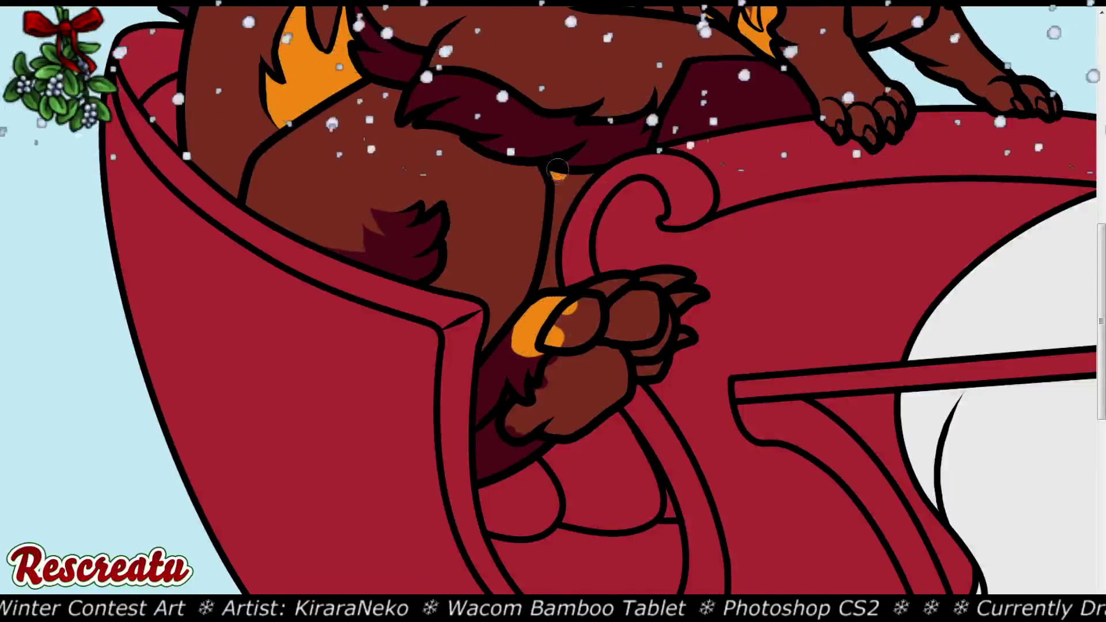
left_click_drag(557, 168, 554, 287)
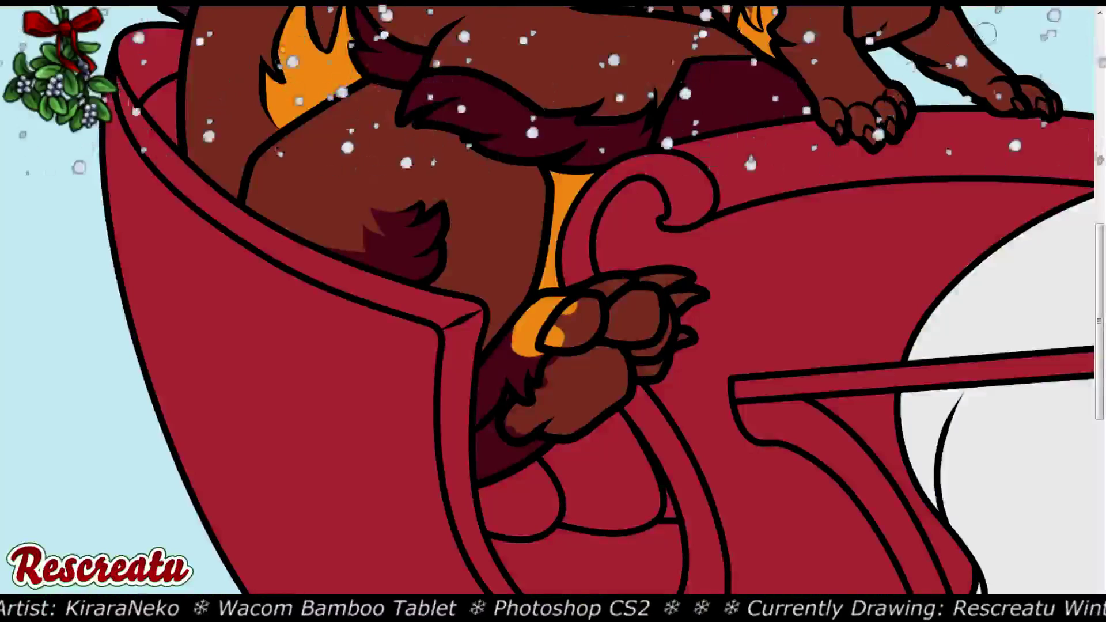
Recolour all of the riders' orange markings to a muted tan
key("ctrl+minus")
scroll(548, 299, "up", 4)
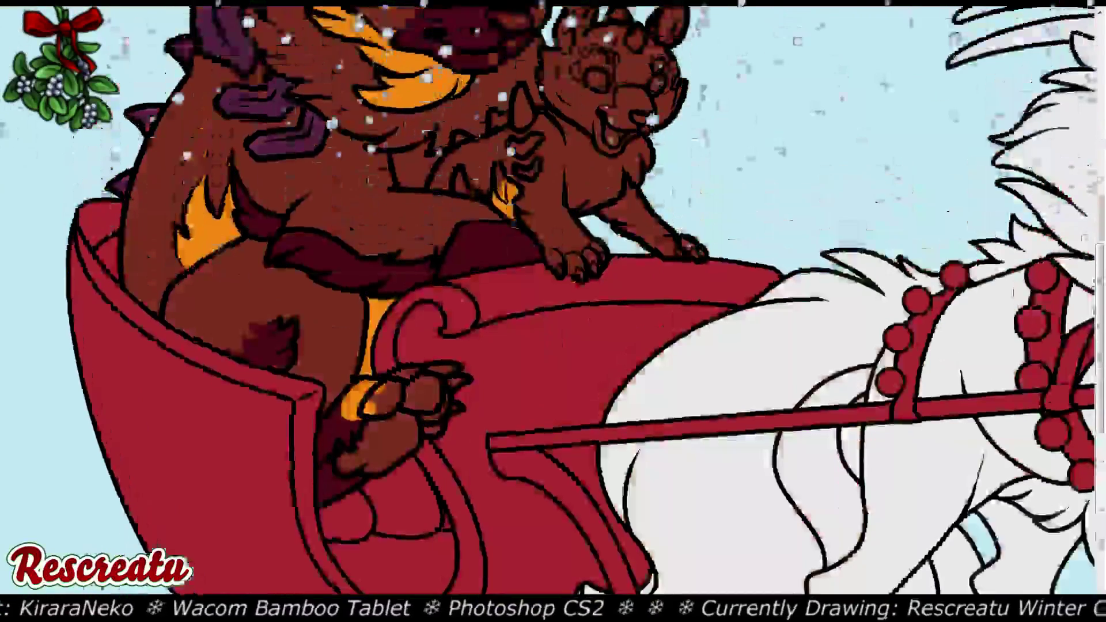
key("ctrl+minus")
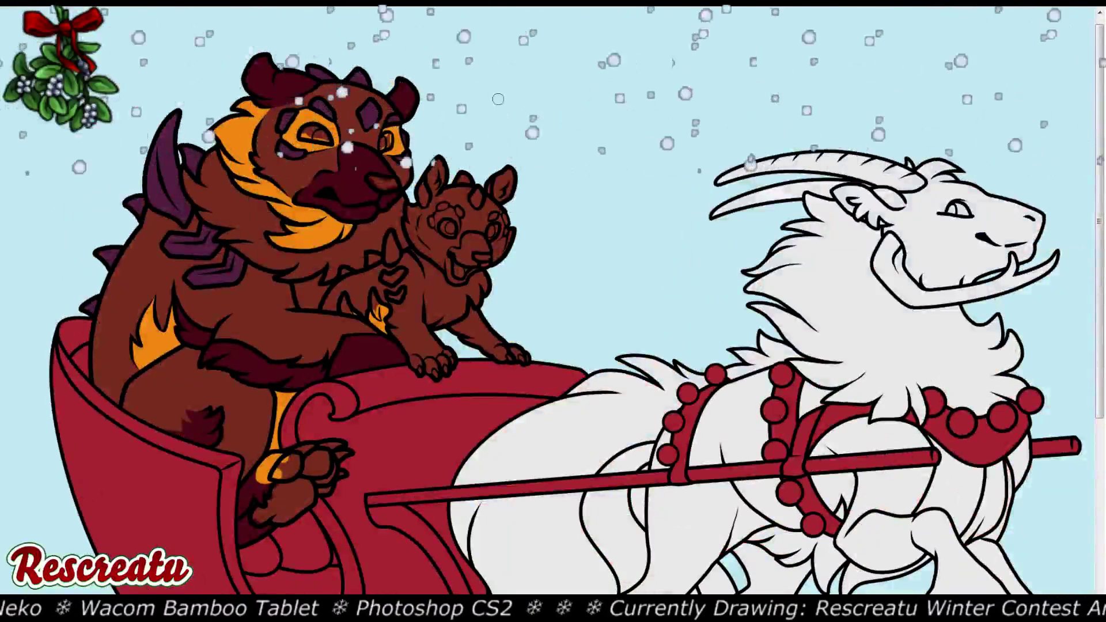
mouse_move(291, 94)
left_mouse_down()
mouse_move(332, 206)
mouse_move(184, 357)
left_mouse_up()
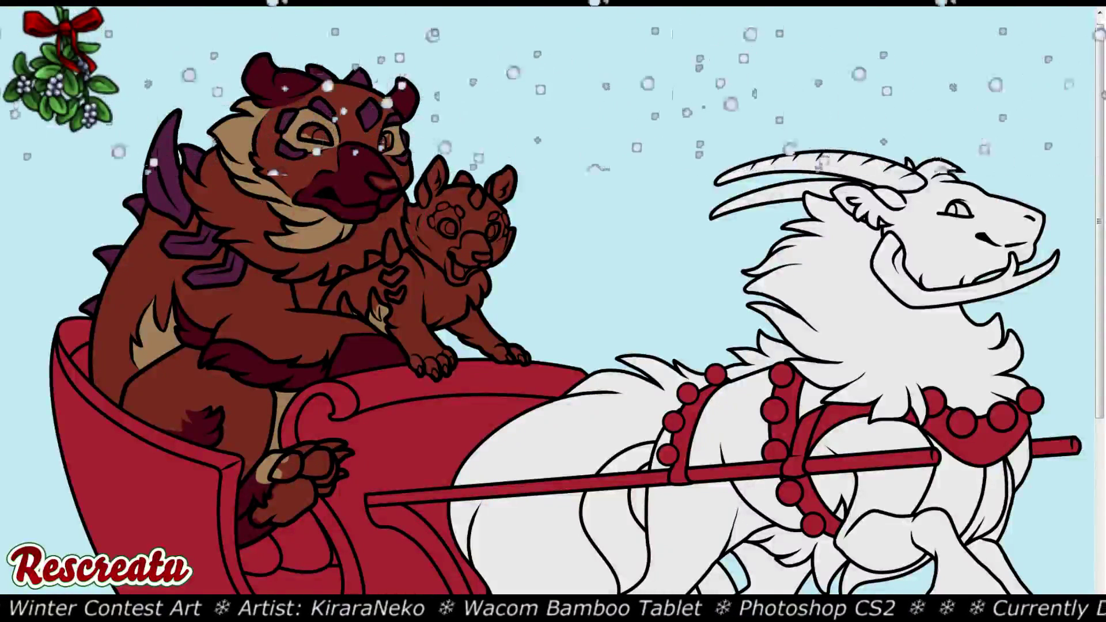
Fill the two pointed spikes on the small rider's side, beside the tan patch, with dark purple
key("ctrl+plus")
left_click_drag(369, 322, 668, 306)
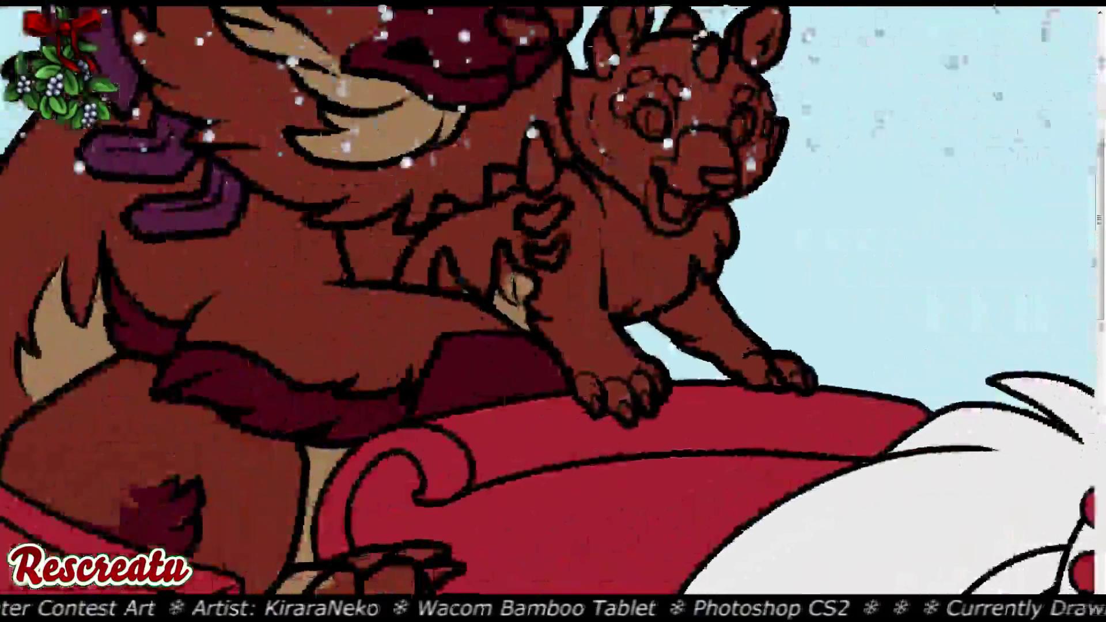
key("ctrl+plus")
mouse_move(455, 190)
left_mouse_down()
mouse_move(486, 303)
mouse_move(467, 257)
left_mouse_up()
mouse_move(340, 222)
left_mouse_down()
mouse_move(336, 261)
mouse_move(368, 276)
mouse_move(361, 264)
left_mouse_up()
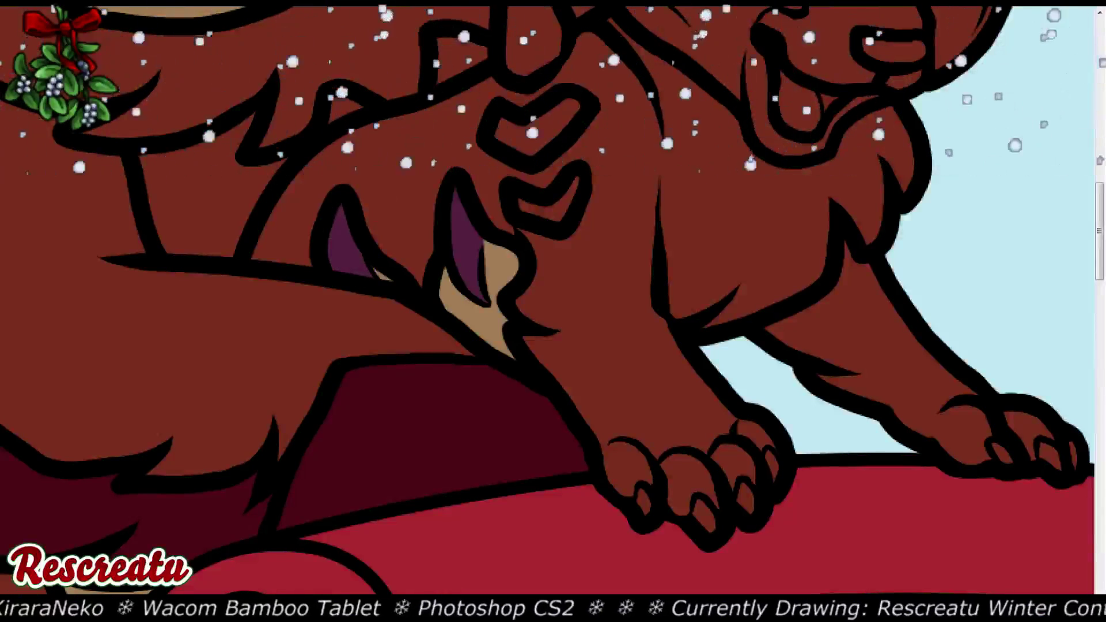
Rough in tan along the fur lines of the large rider's neck ruff and beside the small rider's back spike
key("ctrl+minus")
key("ctrl+minus")
key("ctrl+minus")
scroll(547, 299, "up", 2)
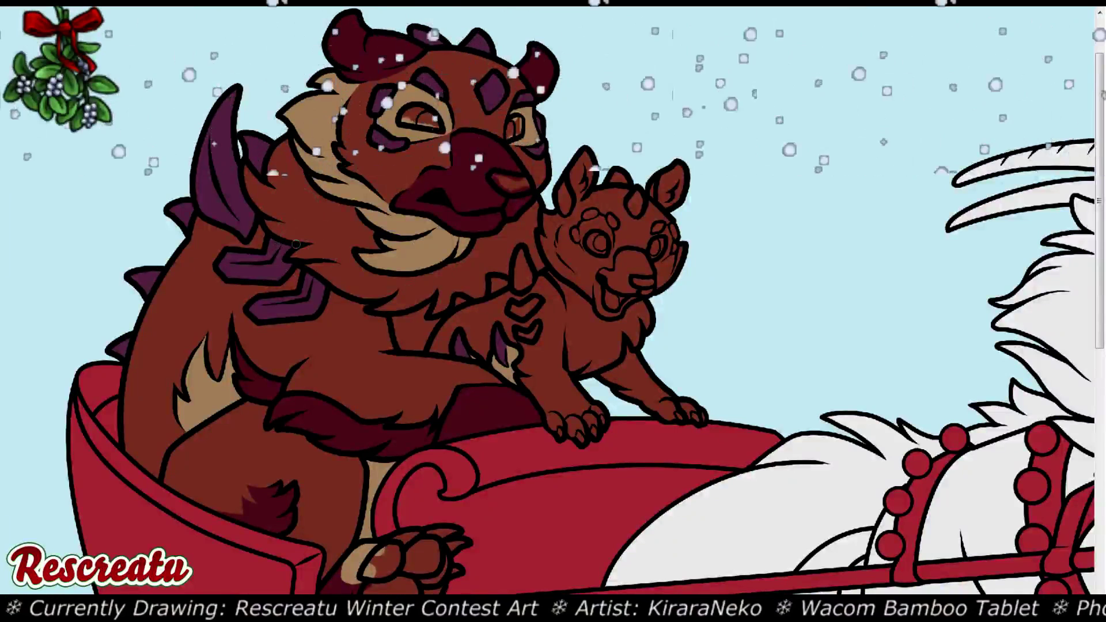
mouse_move(295, 245)
left_mouse_down()
mouse_move(358, 229)
mouse_move(301, 224)
mouse_move(342, 223)
mouse_move(358, 203)
mouse_move(342, 232)
mouse_move(365, 234)
left_mouse_up()
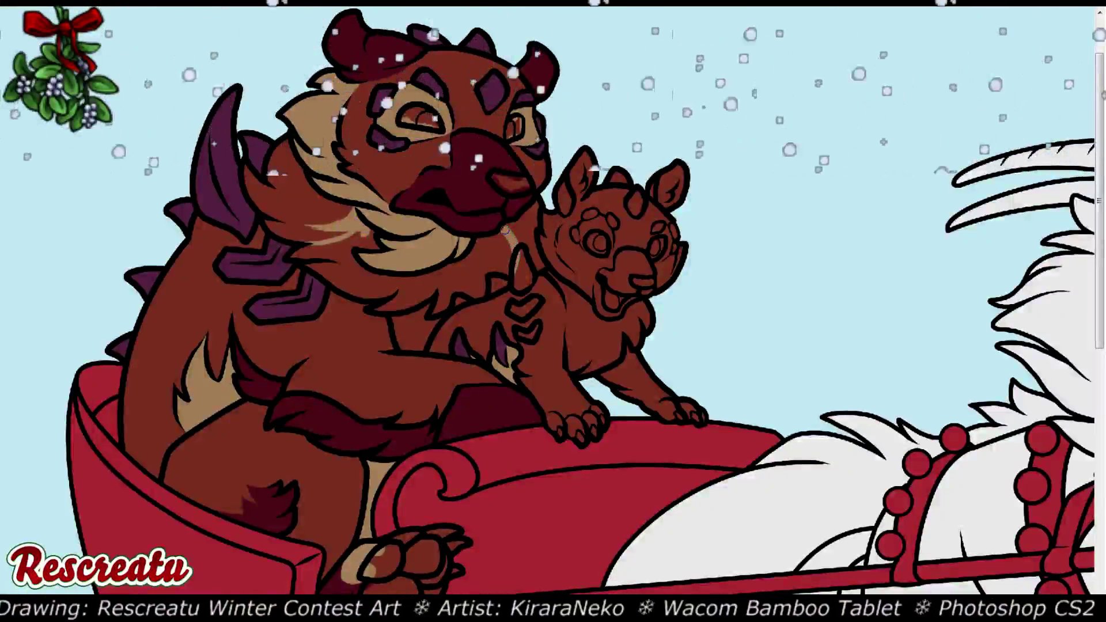
left_click_drag(505, 225, 520, 257)
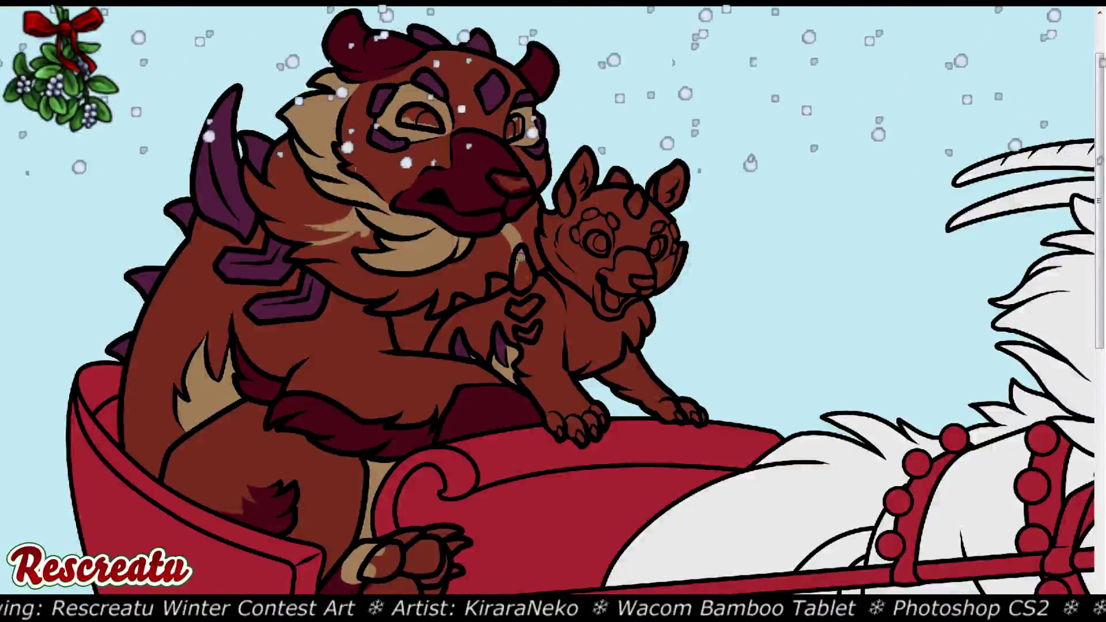
key("ctrl+plus")
mouse_move(210, 233)
left_mouse_down()
mouse_move(334, 294)
mouse_move(303, 305)
mouse_move(339, 290)
mouse_move(320, 321)
mouse_move(349, 340)
mouse_move(414, 350)
mouse_move(403, 325)
left_mouse_up()
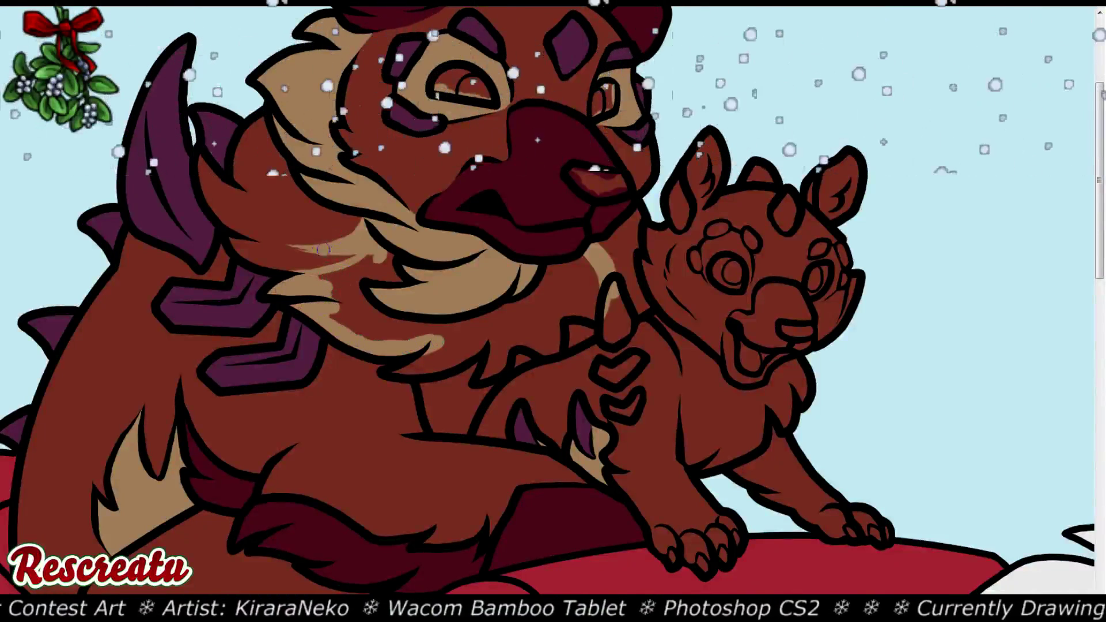
Fill the large rider's neck ruff and chest with tan, from below the beard down to the foreleg
mouse_move(340, 258)
left_mouse_down()
mouse_move(298, 253)
mouse_move(267, 214)
mouse_move(305, 196)
mouse_move(323, 249)
mouse_move(344, 259)
mouse_move(252, 226)
left_mouse_up()
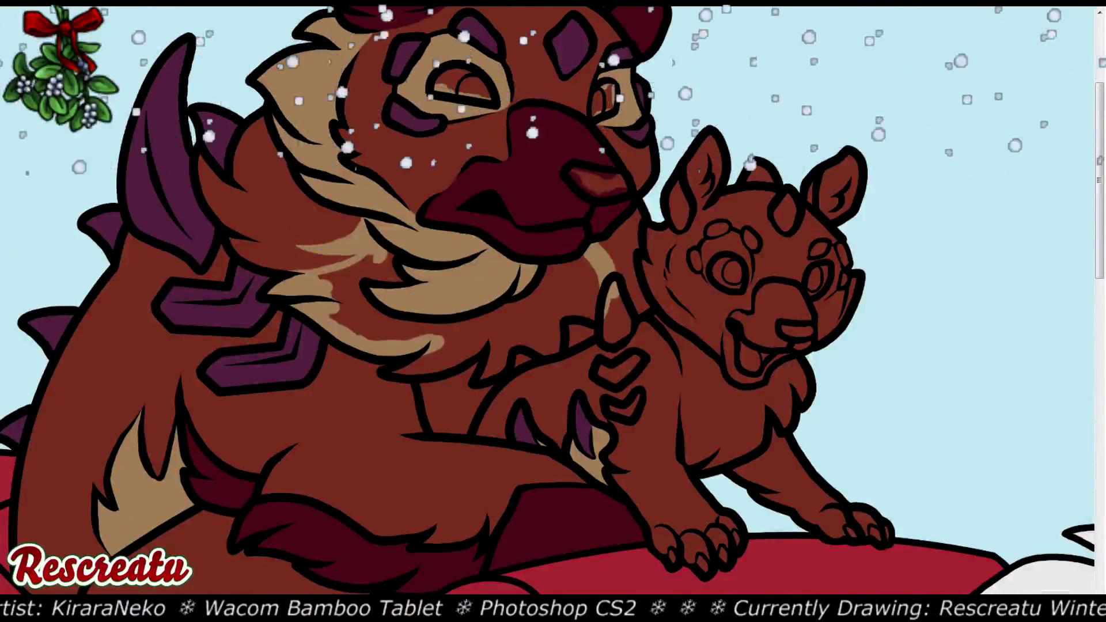
mouse_move(339, 295)
left_mouse_down()
mouse_move(375, 266)
mouse_move(389, 270)
left_mouse_up()
mouse_move(369, 311)
left_mouse_down()
mouse_move(343, 318)
mouse_move(430, 331)
mouse_move(463, 321)
left_mouse_up()
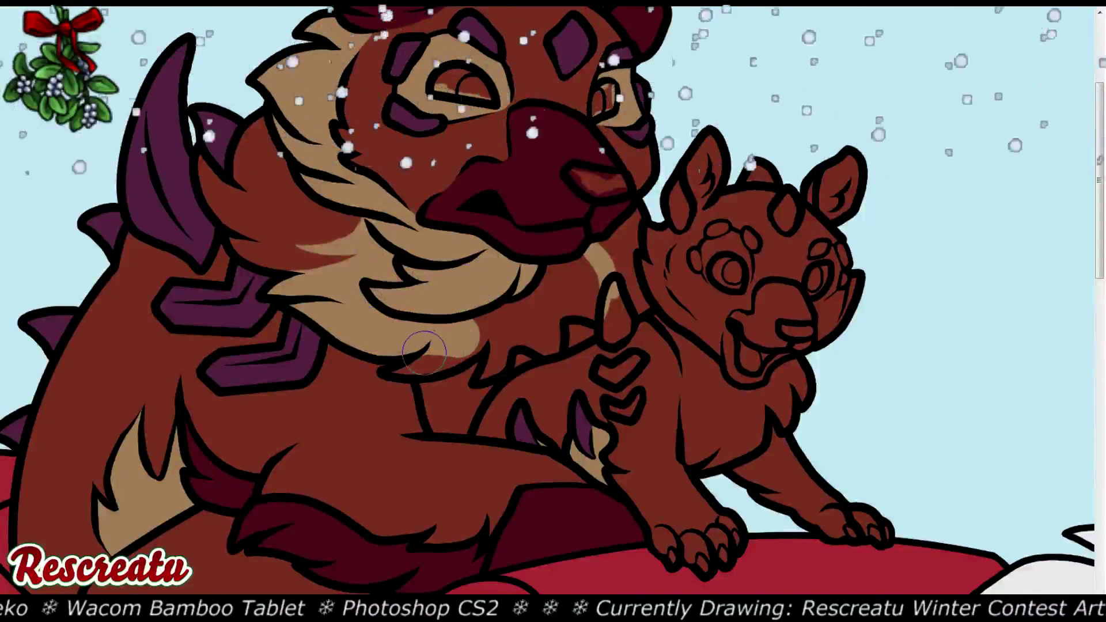
mouse_move(444, 329)
left_mouse_down()
mouse_move(470, 333)
mouse_move(450, 353)
left_mouse_up()
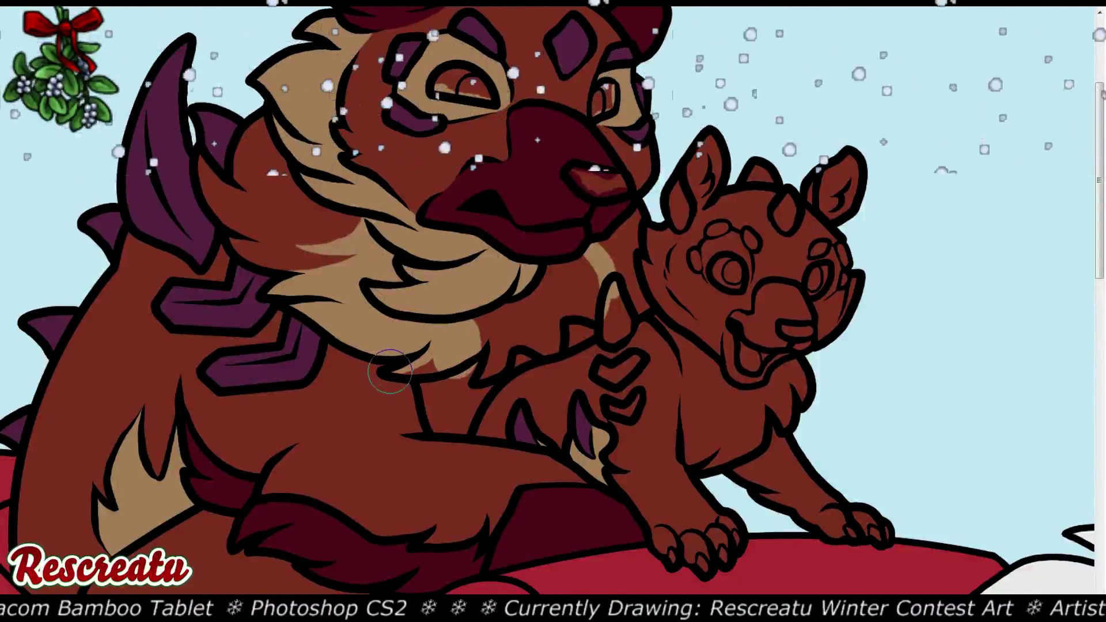
left_click_drag(390, 372, 400, 372)
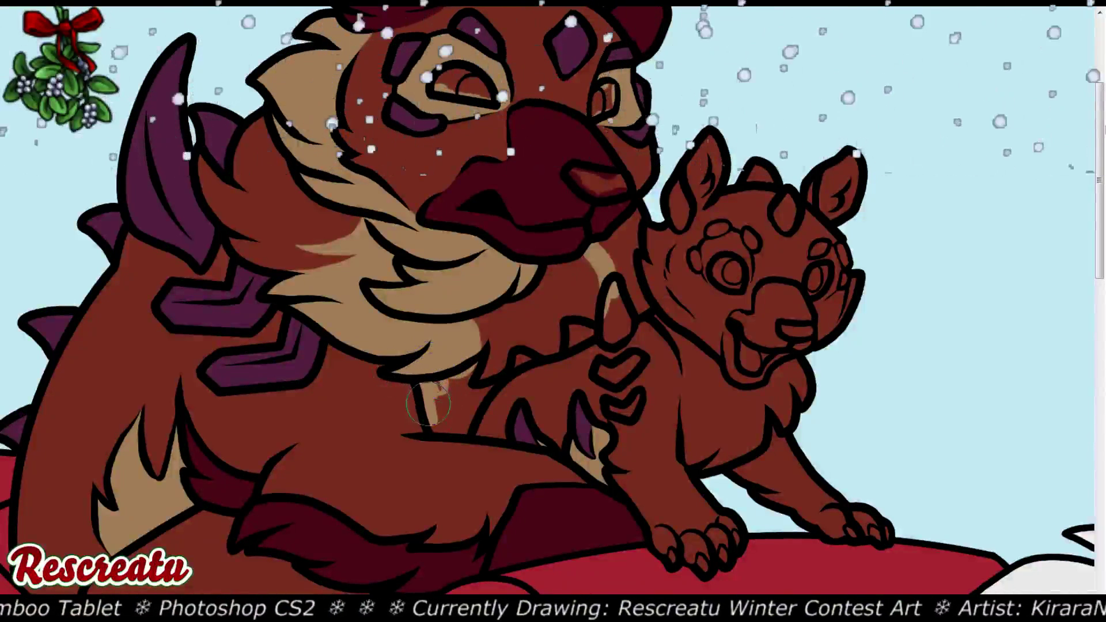
mouse_move(467, 419)
left_mouse_down()
mouse_move(497, 373)
mouse_move(463, 420)
mouse_move(442, 418)
mouse_move(451, 368)
mouse_move(471, 356)
mouse_move(467, 397)
mouse_move(454, 407)
mouse_move(490, 356)
mouse_move(494, 364)
mouse_move(483, 365)
mouse_move(511, 319)
mouse_move(553, 274)
mouse_move(581, 266)
mouse_move(583, 310)
mouse_move(536, 343)
left_mouse_up()
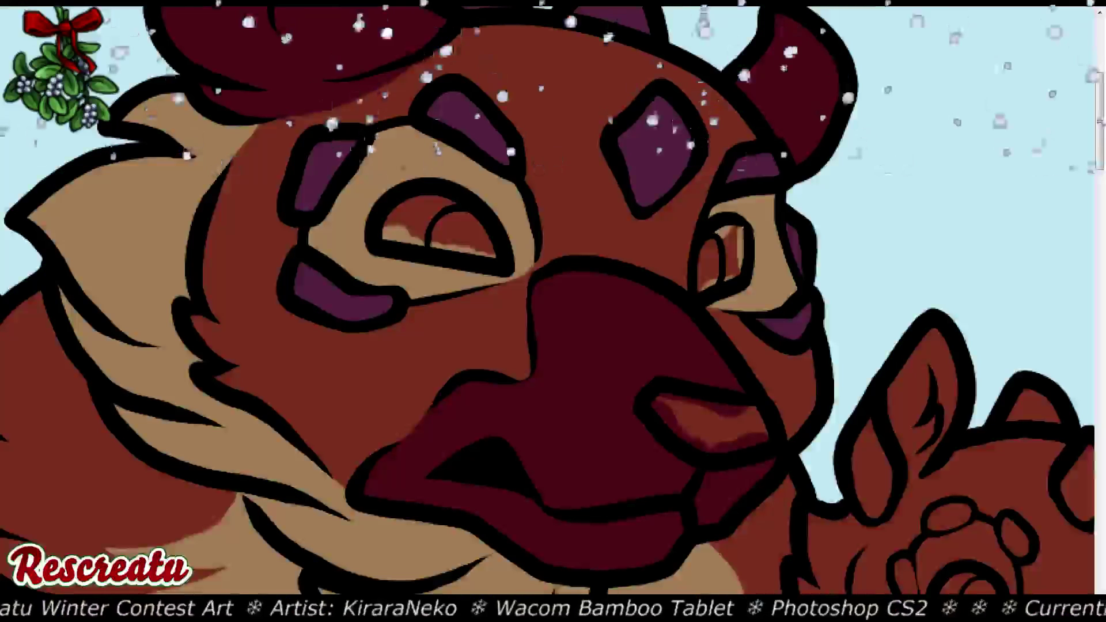
Colour the large rider's eyes cream with dark purple irises, and the nose dusty pink
mouse_move(387, 229)
left_mouse_down()
mouse_move(413, 215)
mouse_move(420, 234)
mouse_move(461, 198)
mouse_move(426, 197)
left_mouse_up()
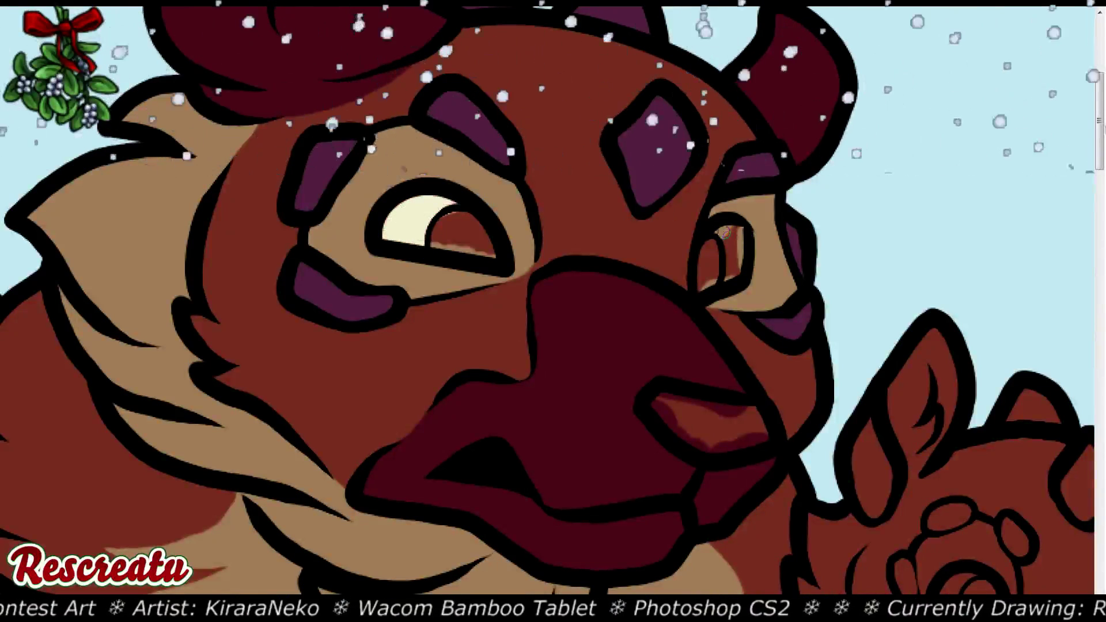
mouse_move(721, 229)
left_mouse_down()
mouse_move(724, 272)
mouse_move(734, 266)
left_mouse_up()
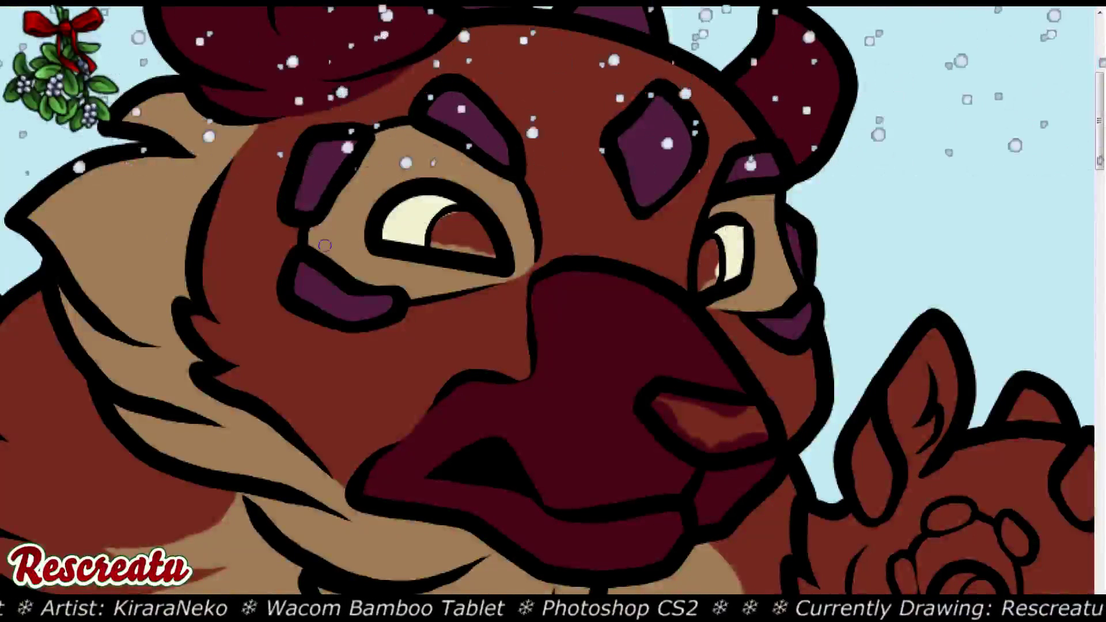
mouse_move(435, 239)
left_mouse_down()
mouse_move(456, 230)
mouse_move(489, 252)
left_mouse_up()
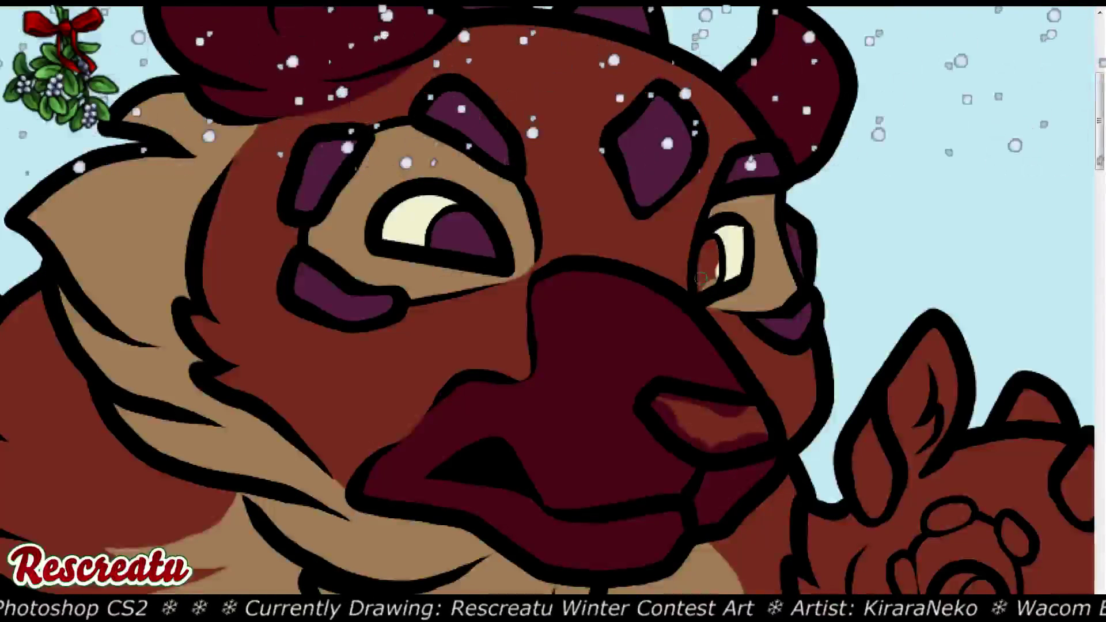
mouse_move(699, 280)
left_mouse_down()
mouse_move(712, 244)
mouse_move(713, 277)
left_mouse_up()
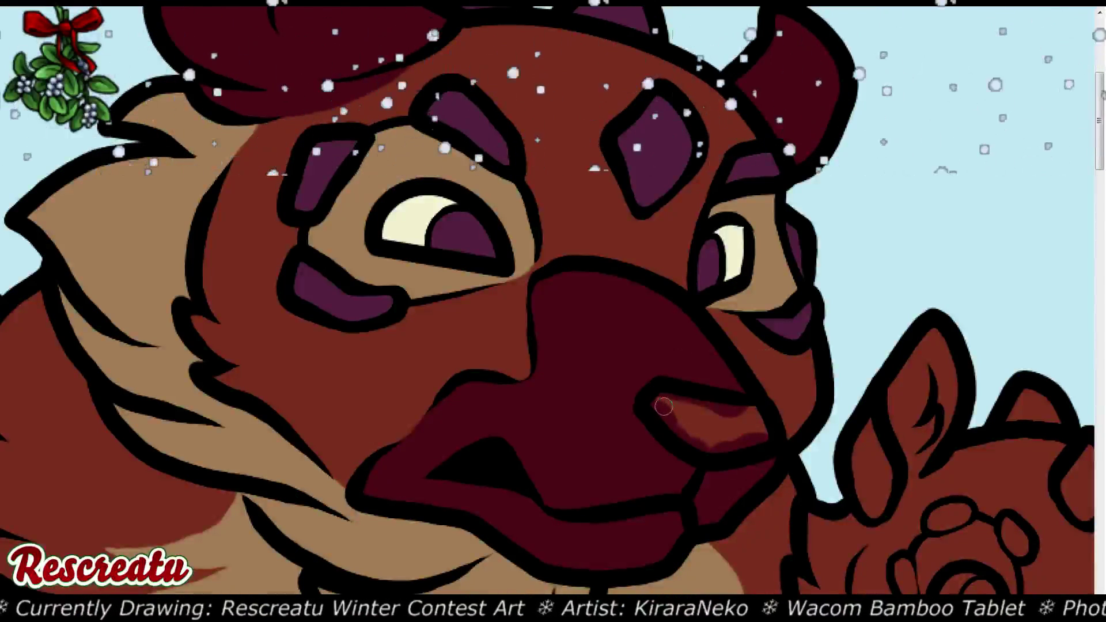
left_click_drag(708, 406, 748, 421)
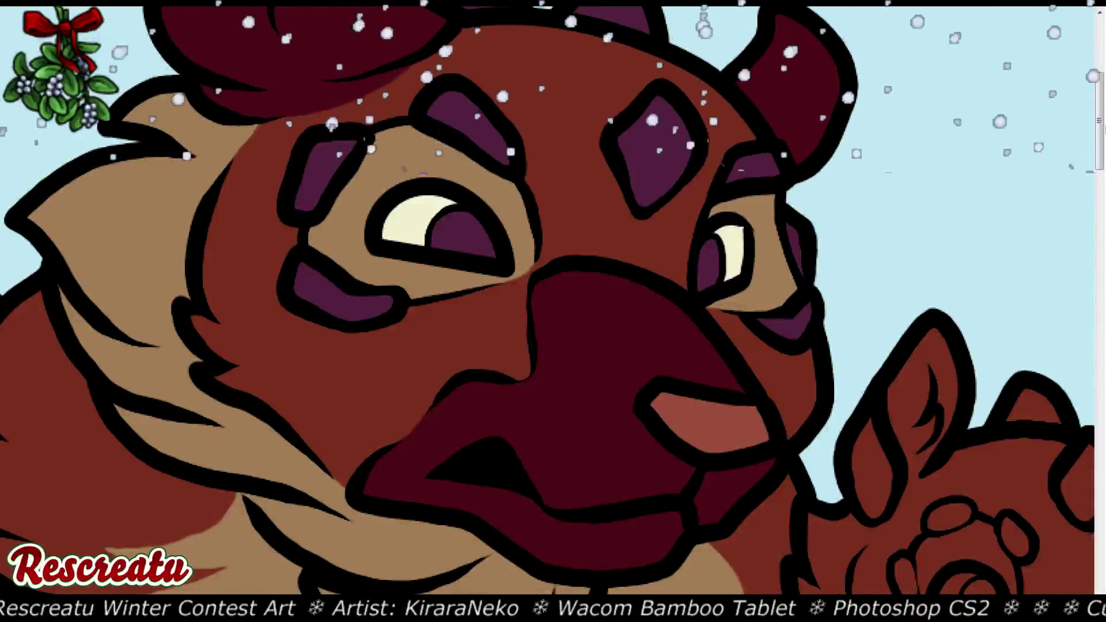
Colour the large rider's hind paw pads dusty pink and its claws dark purple
key("ctrl+minus")
key("ctrl+minus")
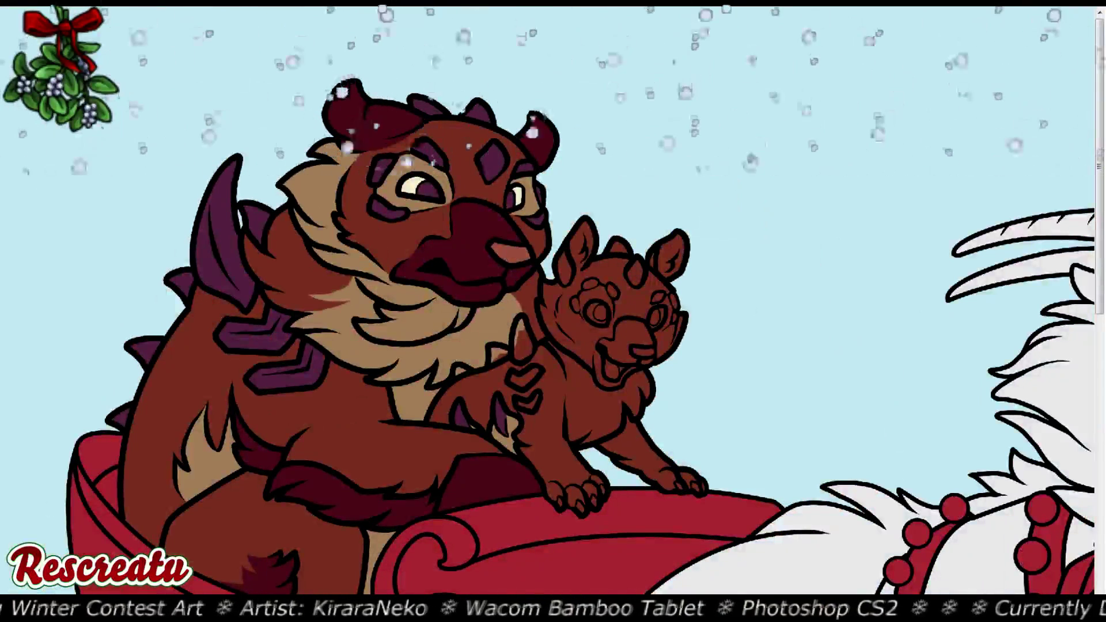
key("ctrl+minus")
key("ctrl+minus")
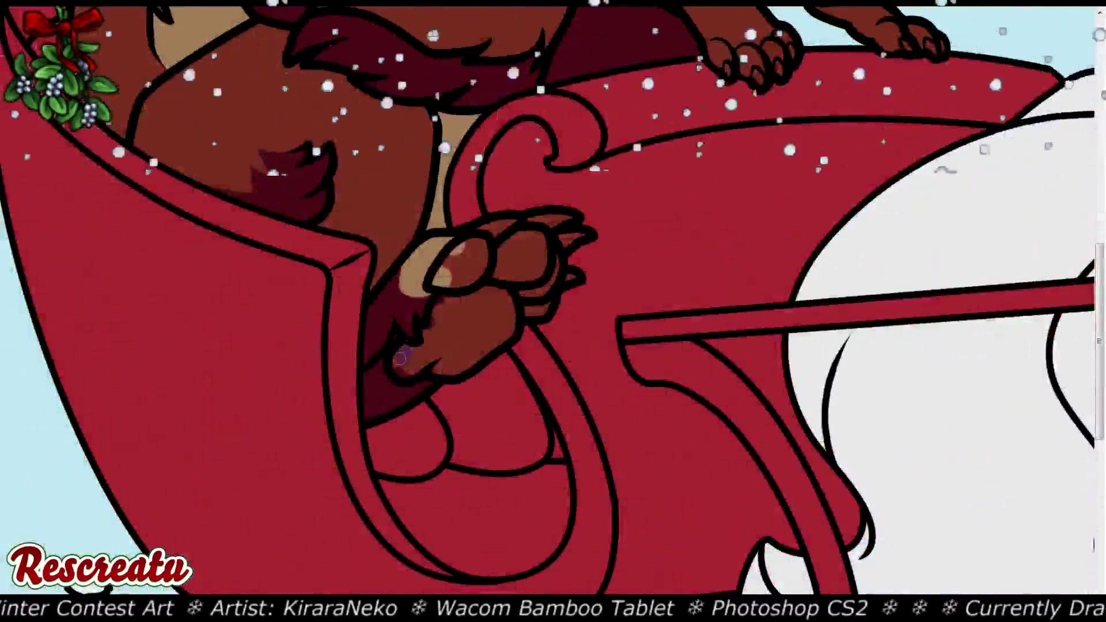
left_click_drag(400, 359, 398, 361)
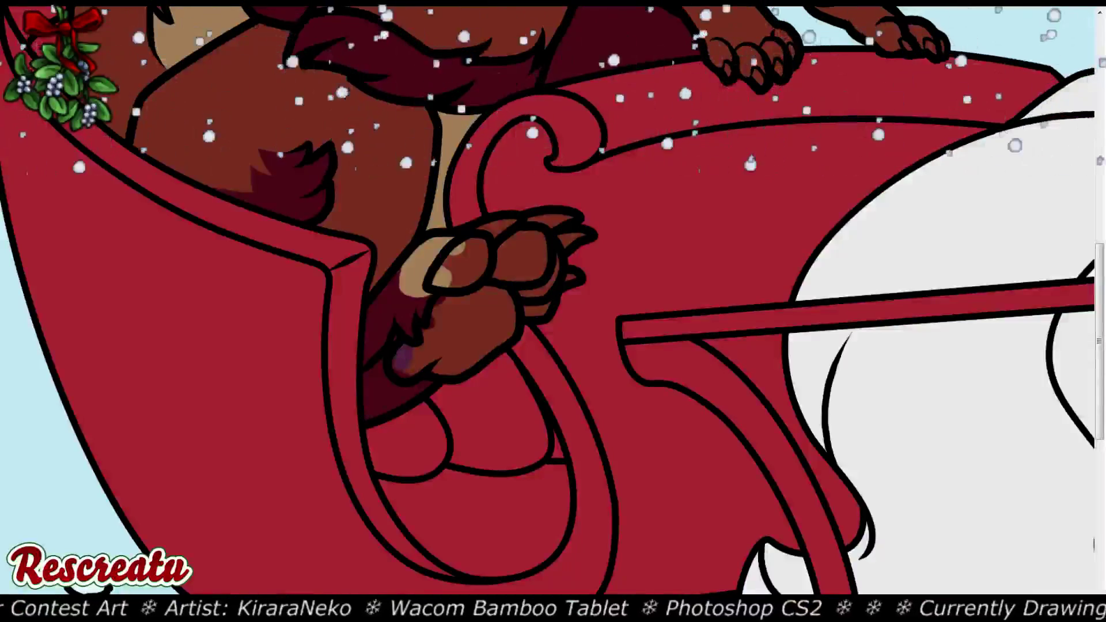
left_click_drag(508, 115, 554, 542)
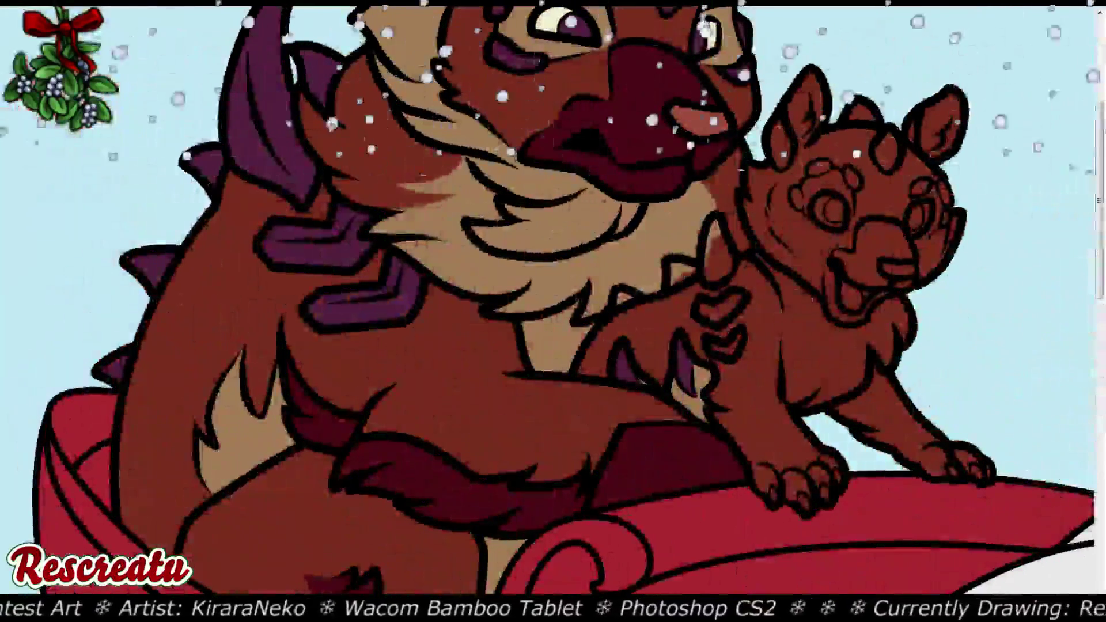
scroll(553, 311, "down", 8)
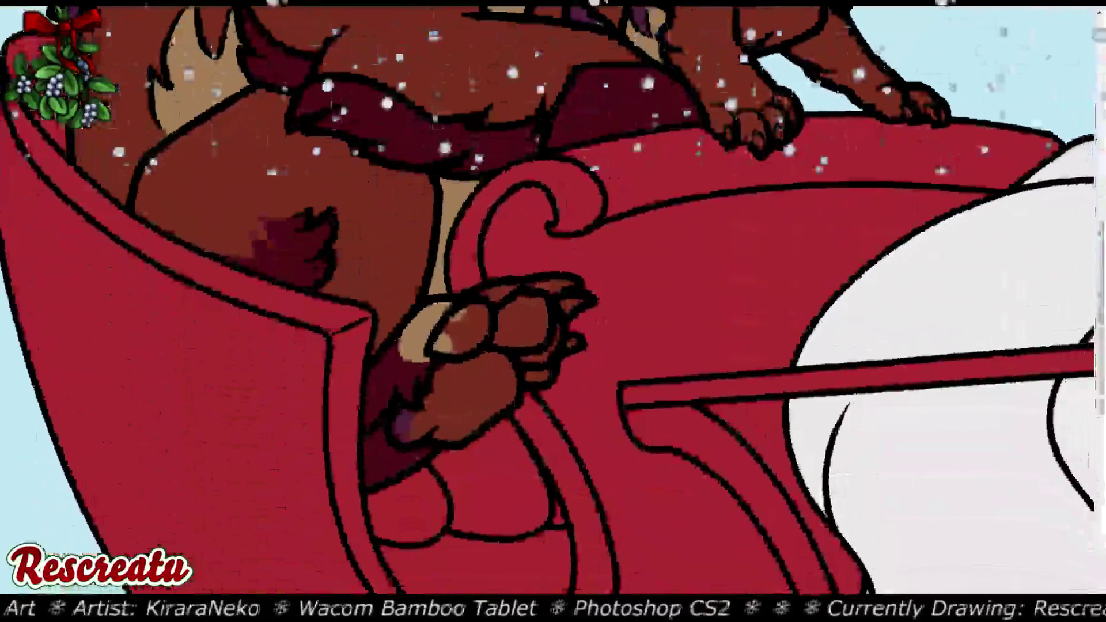
mouse_move(403, 419)
left_mouse_down()
mouse_move(407, 432)
mouse_move(427, 419)
mouse_move(424, 396)
mouse_move(439, 391)
mouse_move(450, 358)
mouse_move(439, 393)
mouse_move(478, 389)
mouse_move(435, 433)
mouse_move(465, 430)
mouse_move(493, 392)
mouse_move(510, 399)
mouse_move(514, 387)
mouse_move(488, 375)
mouse_move(498, 336)
mouse_move(437, 347)
mouse_move(484, 328)
mouse_move(477, 305)
mouse_move(440, 342)
mouse_move(471, 312)
mouse_move(525, 320)
mouse_move(507, 320)
mouse_move(519, 303)
mouse_move(536, 309)
mouse_move(530, 337)
mouse_move(534, 366)
left_mouse_up()
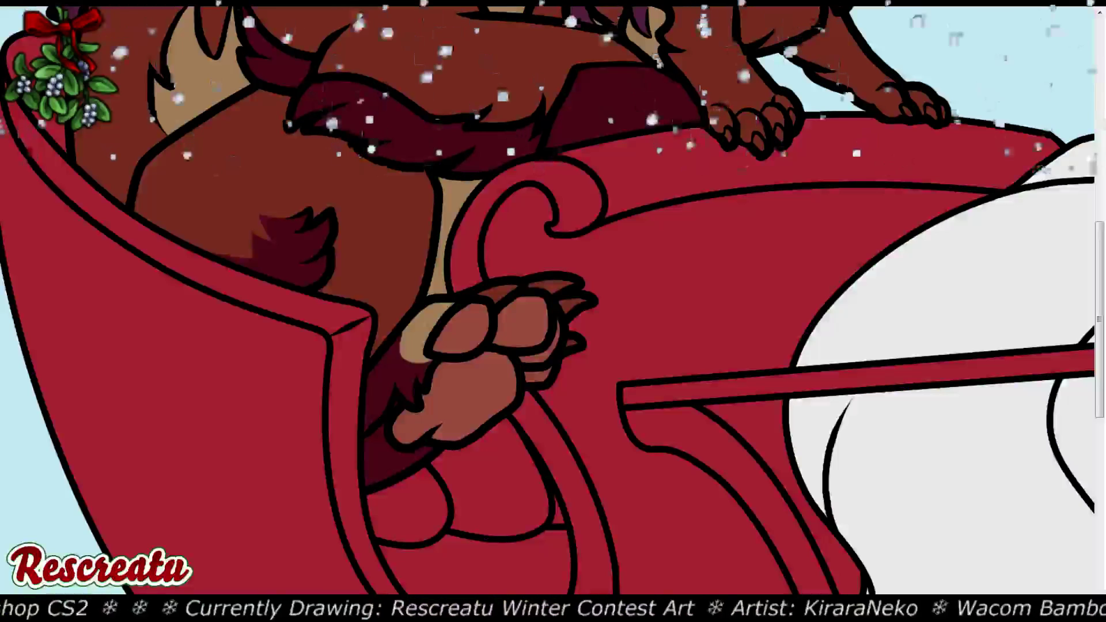
mouse_move(483, 293)
left_mouse_down()
mouse_move(566, 284)
mouse_move(560, 300)
left_mouse_up()
left_click_drag(567, 310, 577, 304)
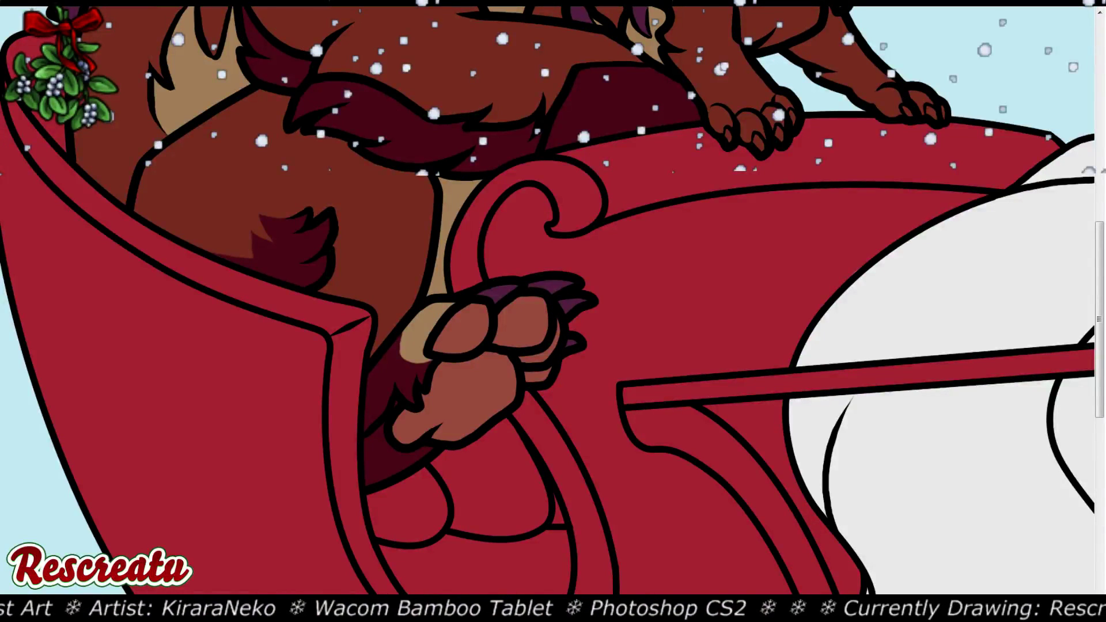
Paint the small rider's back, spikes, shoulder and near foreleg down to the paw orange
key("ctrl+minus")
key("ctrl+minus")
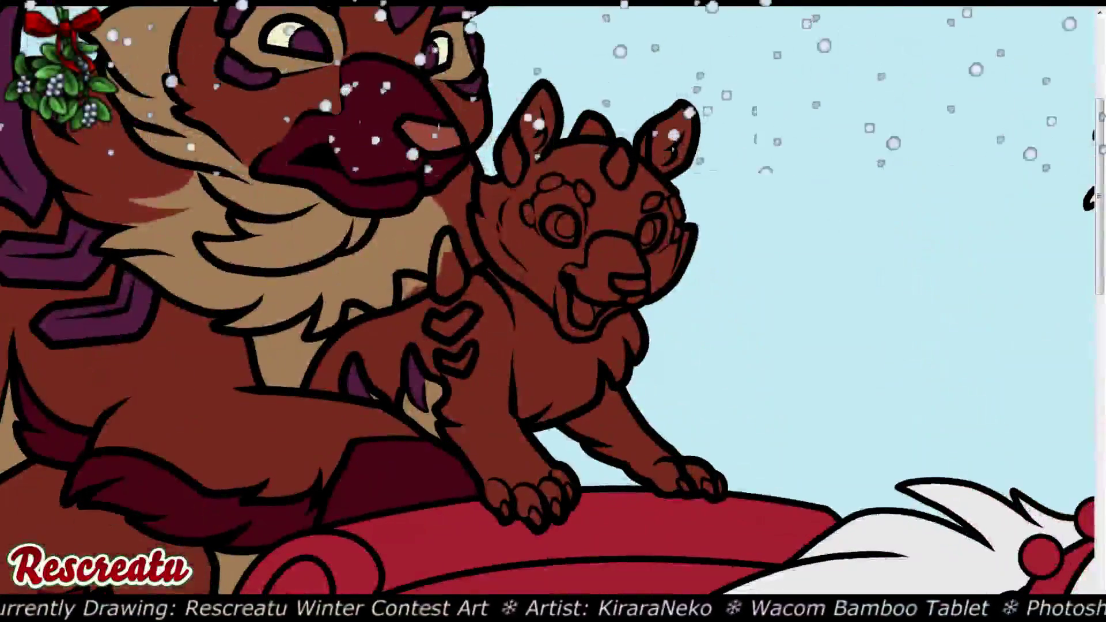
key("ctrl+plus")
left_click_drag(490, 317, 642, 258)
mouse_move(242, 391)
left_mouse_down()
mouse_move(277, 411)
mouse_move(269, 396)
mouse_move(236, 390)
mouse_move(303, 310)
mouse_move(324, 297)
mouse_move(294, 325)
mouse_move(342, 331)
mouse_move(333, 337)
mouse_move(307, 295)
mouse_move(311, 272)
mouse_move(330, 269)
mouse_move(361, 286)
mouse_move(340, 314)
mouse_move(337, 353)
mouse_move(391, 432)
mouse_move(398, 335)
mouse_move(370, 360)
mouse_move(357, 356)
mouse_move(355, 282)
mouse_move(378, 310)
mouse_move(402, 309)
mouse_move(395, 328)
mouse_move(422, 303)
mouse_move(445, 315)
mouse_move(453, 292)
mouse_move(481, 275)
mouse_move(495, 227)
mouse_move(455, 218)
mouse_move(414, 236)
mouse_move(417, 211)
mouse_move(424, 192)
mouse_move(484, 215)
mouse_move(501, 110)
mouse_move(531, 202)
mouse_move(496, 241)
mouse_move(457, 337)
mouse_move(489, 379)
mouse_move(469, 369)
mouse_move(495, 386)
mouse_move(511, 332)
mouse_move(535, 406)
mouse_move(503, 371)
mouse_move(321, 314)
mouse_move(382, 285)
mouse_move(346, 335)
mouse_move(354, 375)
mouse_move(388, 304)
mouse_move(380, 373)
mouse_move(410, 452)
mouse_move(463, 535)
mouse_move(450, 461)
mouse_move(417, 398)
mouse_move(415, 323)
mouse_move(464, 330)
mouse_move(492, 403)
mouse_move(582, 473)
mouse_move(591, 519)
mouse_move(527, 554)
mouse_move(484, 450)
mouse_move(467, 456)
mouse_move(503, 459)
mouse_move(527, 507)
mouse_move(562, 496)
left_mouse_up()
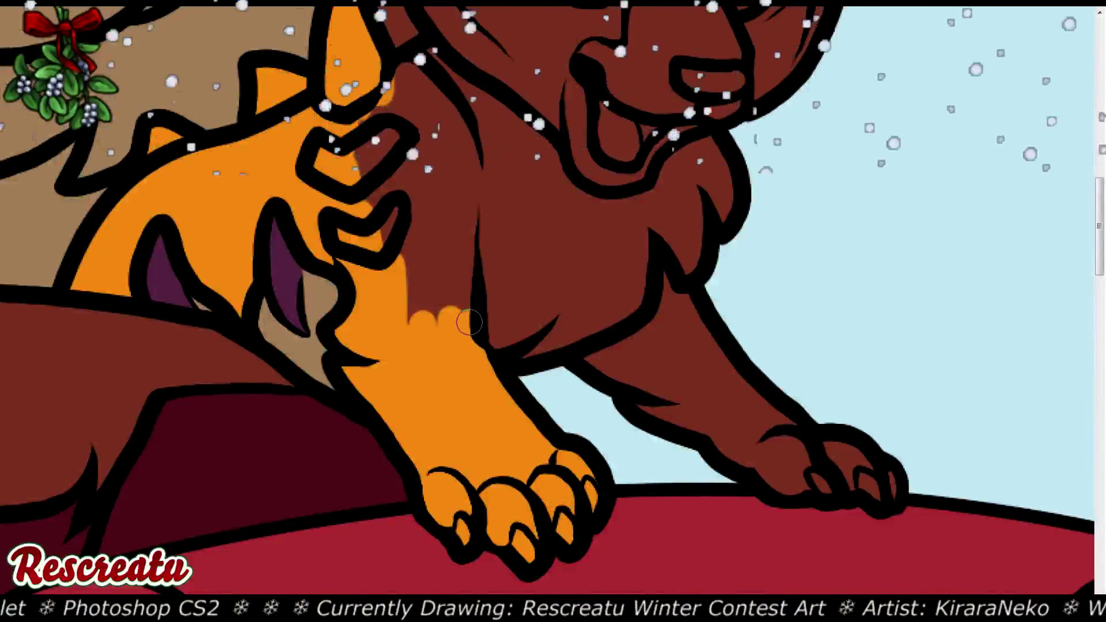
Extend the orange over the small rider's lower chest, far foreleg and paw, and chest tuft
mouse_move(469, 322)
left_mouse_down()
mouse_move(547, 297)
mouse_move(599, 306)
mouse_move(576, 329)
mouse_move(645, 299)
mouse_move(602, 368)
mouse_move(674, 392)
mouse_move(651, 393)
mouse_move(700, 418)
left_mouse_up()
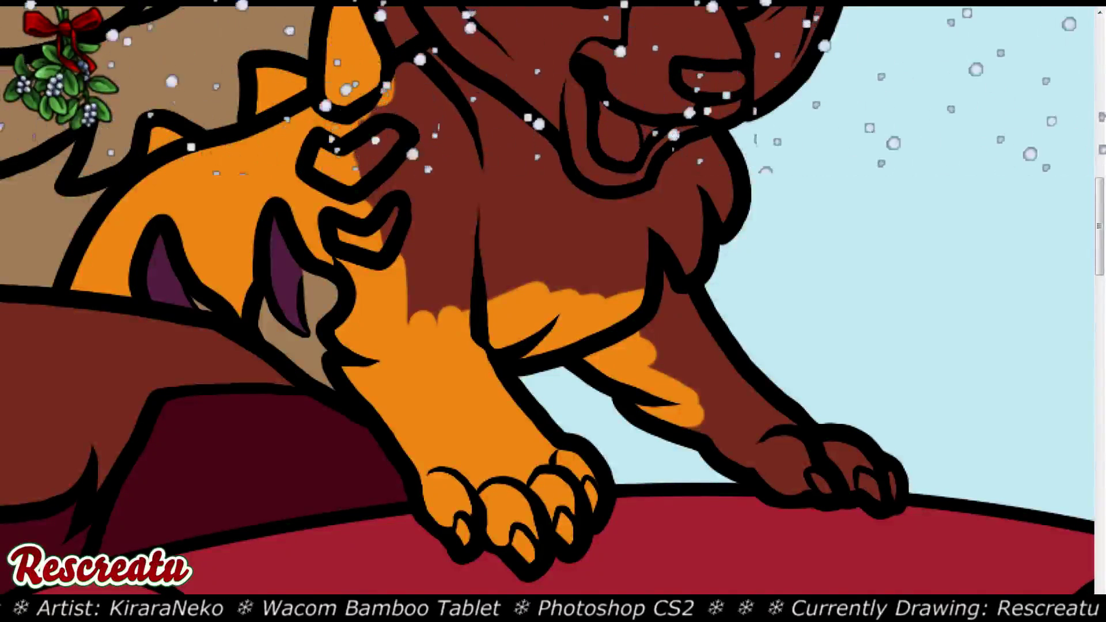
mouse_move(685, 416)
left_mouse_down()
mouse_move(740, 428)
mouse_move(804, 463)
mouse_move(769, 453)
left_mouse_up()
mouse_move(800, 474)
left_mouse_down()
mouse_move(888, 488)
mouse_move(791, 450)
mouse_move(813, 423)
mouse_move(808, 442)
mouse_move(871, 439)
mouse_move(866, 428)
mouse_move(901, 448)
mouse_move(892, 444)
mouse_move(920, 488)
left_mouse_up()
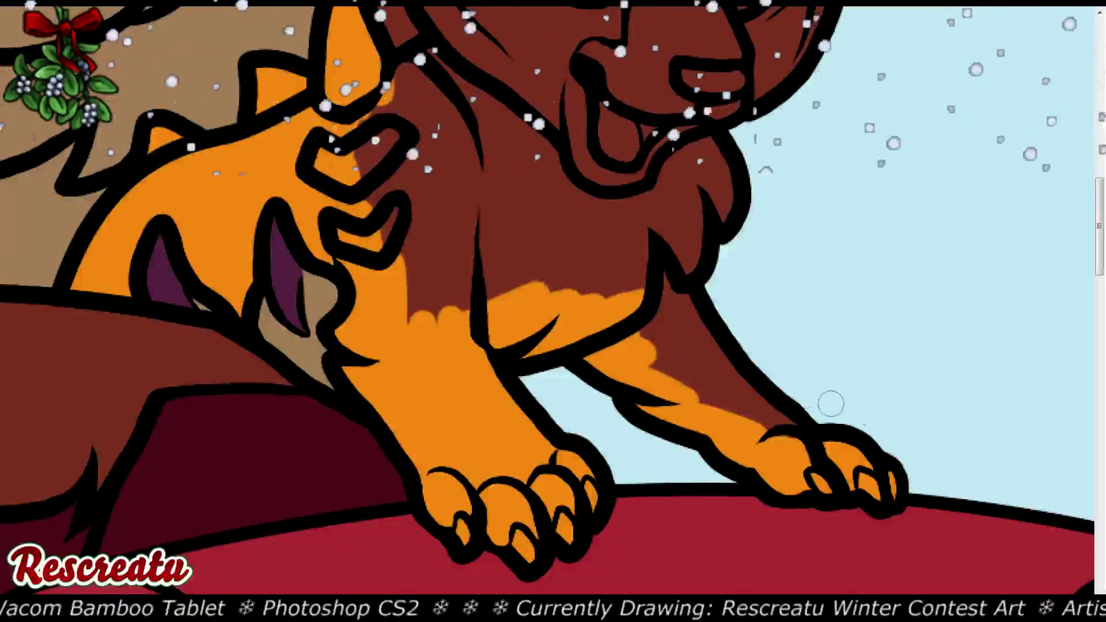
mouse_move(761, 418)
left_mouse_down()
mouse_move(726, 369)
mouse_move(675, 361)
mouse_move(655, 370)
mouse_move(656, 321)
mouse_move(637, 282)
mouse_move(652, 242)
mouse_move(719, 370)
mouse_move(612, 286)
mouse_move(676, 271)
mouse_move(717, 205)
mouse_move(711, 144)
mouse_move(701, 181)
mouse_move(643, 212)
mouse_move(676, 188)
left_mouse_up()
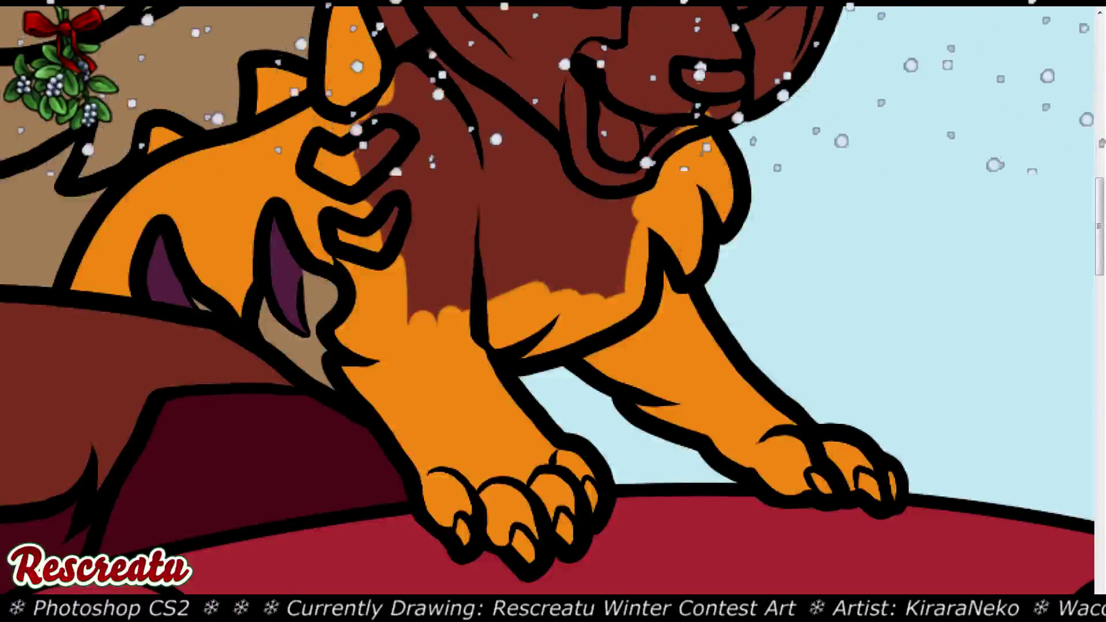
Paint orange along the back of the small rider's head, the neck edge, and the far side of its face
scroll(547, 299, "up", 9)
scroll(548, 299, "right", 2)
scroll(548, 300, "left", 1)
mouse_move(382, 363)
left_mouse_down()
mouse_move(421, 323)
mouse_move(412, 253)
mouse_move(391, 249)
mouse_move(381, 218)
mouse_move(398, 246)
mouse_move(393, 177)
mouse_move(431, 154)
mouse_move(400, 163)
mouse_move(420, 170)
mouse_move(424, 253)
left_mouse_up()
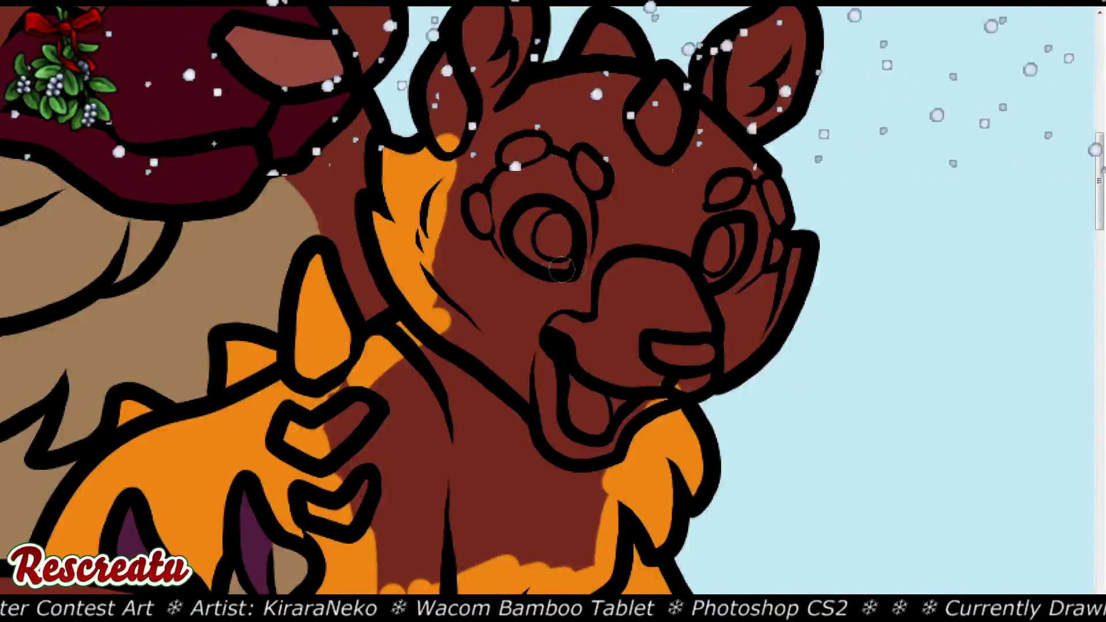
mouse_move(705, 327)
left_mouse_down()
mouse_move(709, 349)
mouse_move(725, 352)
mouse_move(761, 337)
mouse_move(755, 311)
left_mouse_up()
mouse_move(768, 248)
left_mouse_down()
mouse_move(766, 324)
mouse_move(792, 252)
mouse_move(772, 255)
mouse_move(766, 182)
mouse_move(735, 153)
left_mouse_up()
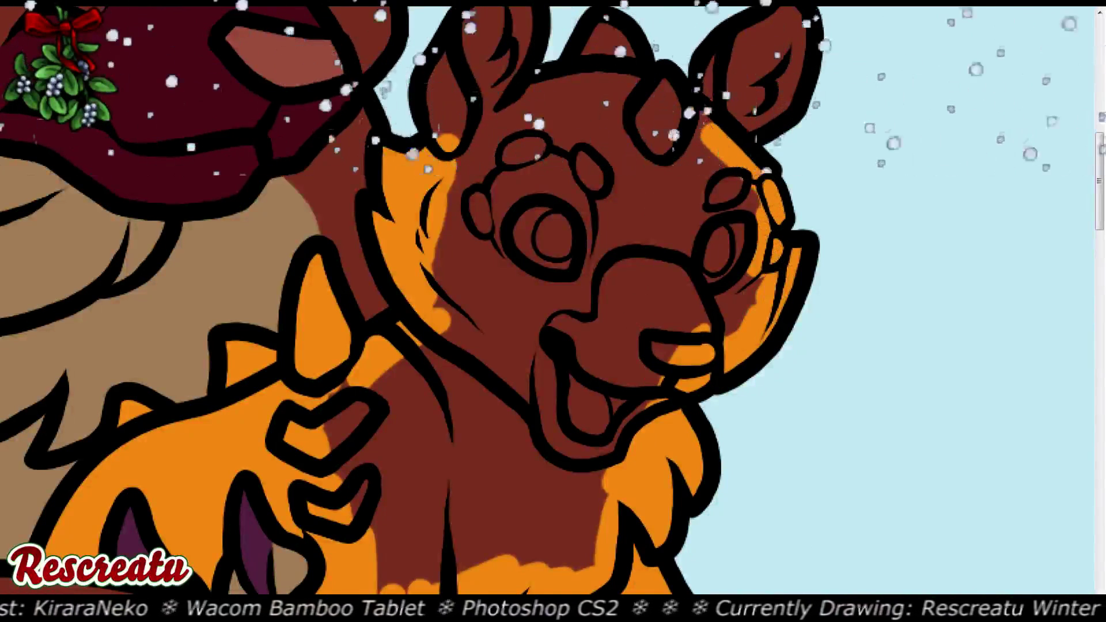
Cover the small rider's ears, horns and head top with orange, filling in the remaining face and chest
mouse_move(502, 143)
left_mouse_down()
mouse_move(470, 273)
mouse_move(442, 295)
mouse_move(377, 253)
mouse_move(387, 205)
left_mouse_up()
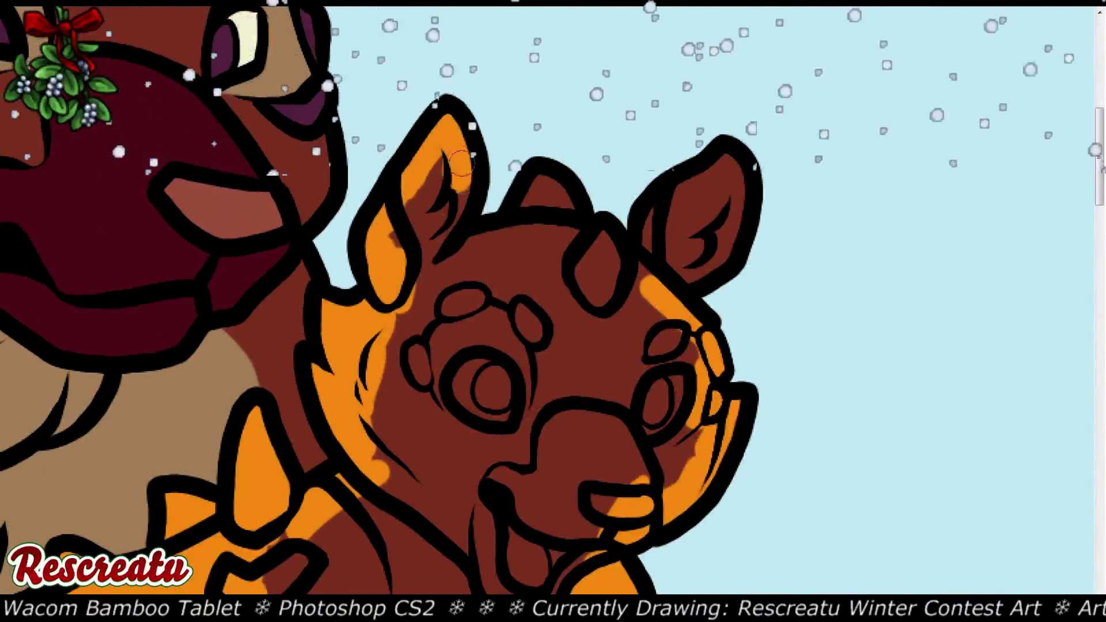
mouse_move(441, 230)
left_mouse_down()
mouse_move(450, 256)
mouse_move(530, 236)
mouse_move(539, 202)
mouse_move(564, 199)
mouse_move(582, 250)
left_mouse_up()
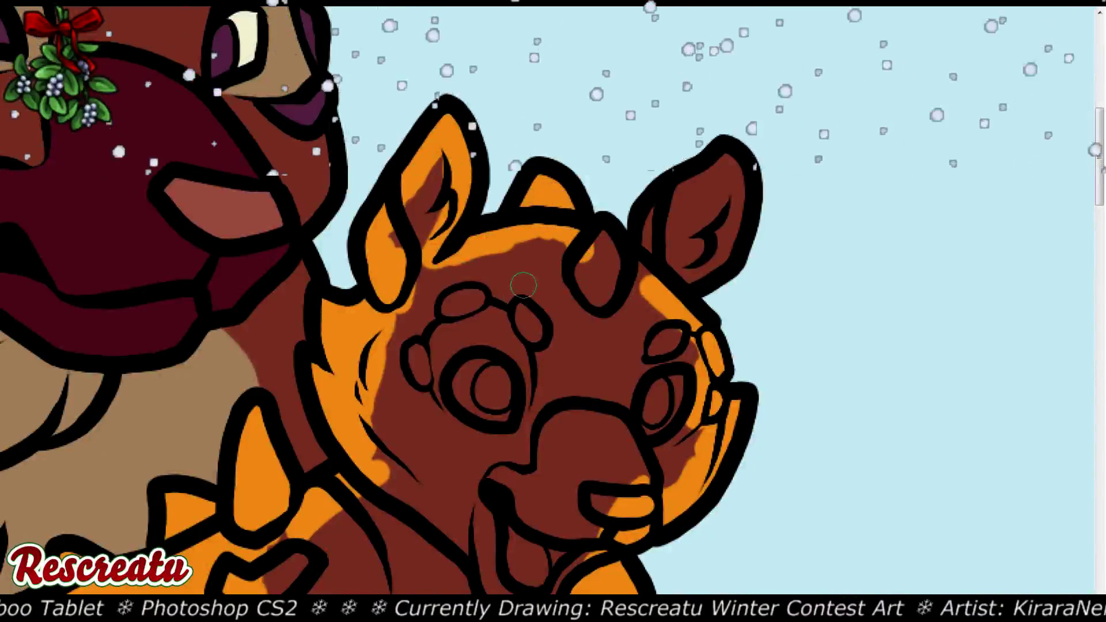
mouse_move(591, 257)
left_mouse_down()
mouse_move(629, 275)
mouse_move(633, 224)
mouse_move(652, 251)
mouse_move(646, 280)
mouse_move(654, 227)
mouse_move(729, 158)
mouse_move(736, 224)
mouse_move(718, 257)
mouse_move(673, 290)
mouse_move(701, 247)
mouse_move(672, 231)
mouse_move(694, 236)
left_mouse_up()
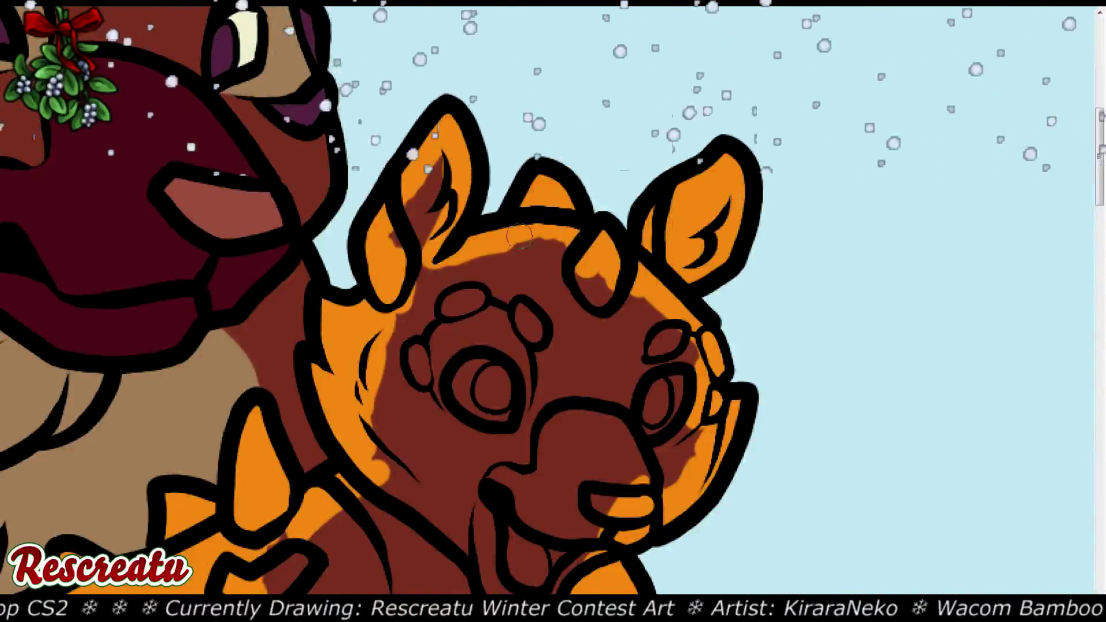
mouse_move(414, 200)
left_mouse_down()
mouse_move(426, 302)
mouse_move(481, 265)
mouse_move(529, 257)
mouse_move(550, 300)
mouse_move(647, 36)
mouse_move(552, 127)
left_mouse_up()
mouse_move(381, 242)
left_mouse_down()
mouse_move(426, 271)
mouse_move(415, 225)
mouse_move(521, 132)
mouse_move(582, 173)
mouse_move(645, 184)
mouse_move(672, 219)
mouse_move(669, 265)
mouse_move(570, 381)
mouse_move(507, 507)
mouse_move(469, 489)
mouse_move(486, 486)
mouse_move(338, 539)
mouse_move(294, 398)
mouse_move(340, 351)
mouse_move(450, 282)
mouse_move(547, 191)
mouse_move(577, 242)
mouse_move(519, 369)
mouse_move(325, 423)
mouse_move(456, 438)
mouse_move(502, 412)
mouse_move(516, 225)
mouse_move(475, 193)
left_mouse_up()
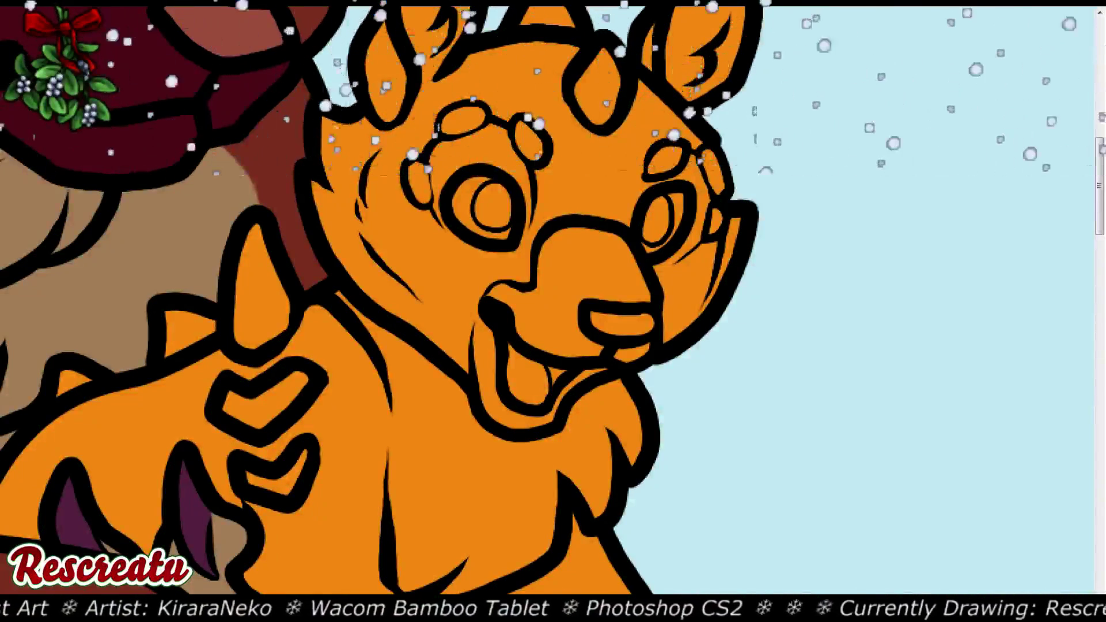
Recolour the small rider's orange base to a muted grey-brown
key("ctrl+minus")
key("ctrl+minus")
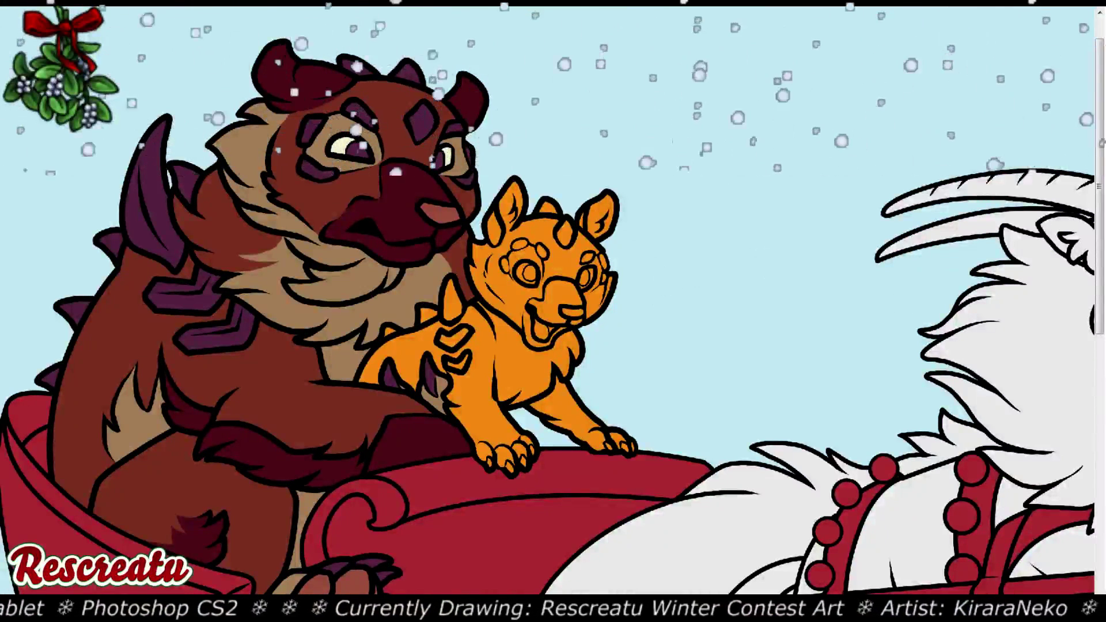
mouse_move(408, 335)
left_mouse_down()
mouse_move(421, 397)
mouse_move(465, 256)
mouse_move(511, 369)
mouse_move(541, 402)
mouse_move(544, 134)
mouse_move(597, 435)
mouse_move(621, 230)
mouse_move(521, 161)
left_mouse_up()
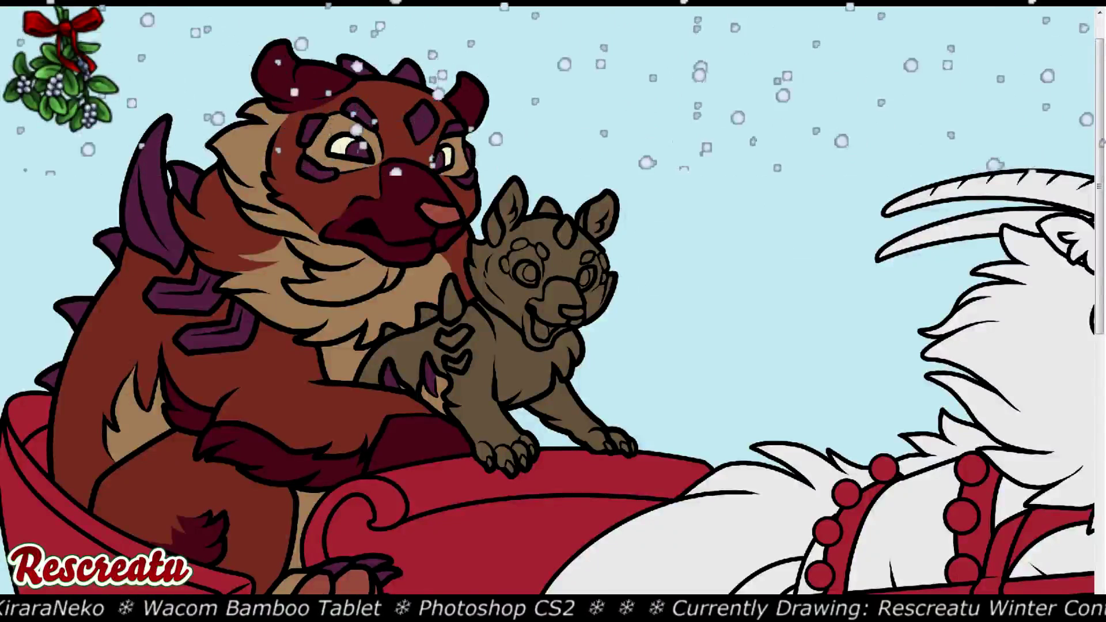
key("ctrl+plus")
key("ctrl+plus")
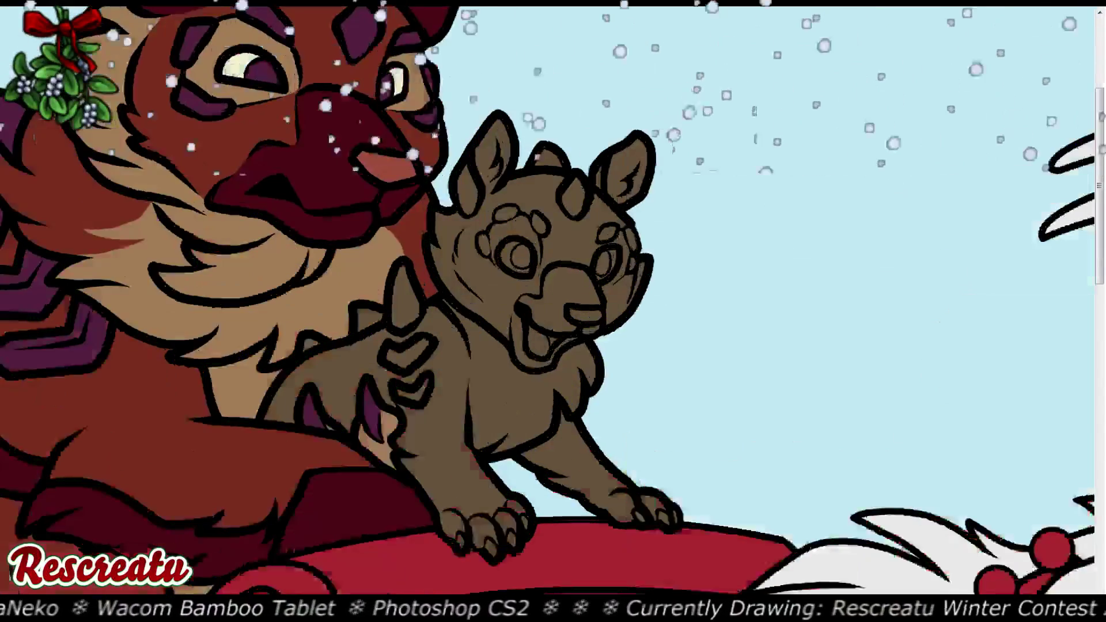
Paint the small rider's two head horns and the brow plates around both eyes in pale cream
left_click_drag(547, 242, 641, 359)
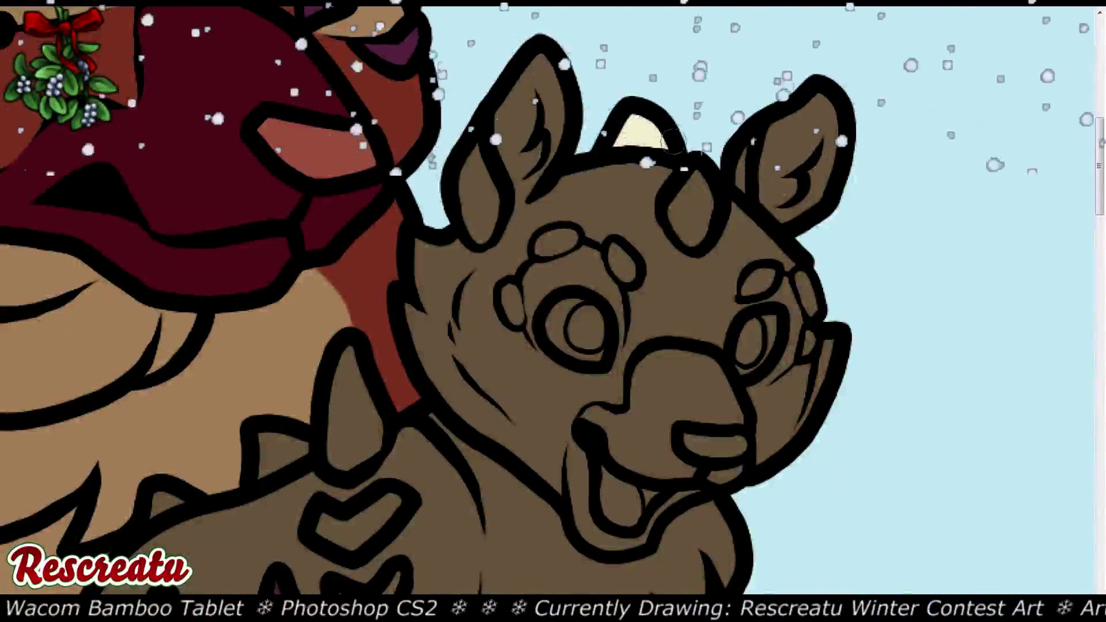
mouse_move(695, 173)
left_mouse_down()
mouse_move(675, 216)
mouse_move(692, 235)
mouse_move(699, 212)
left_mouse_up()
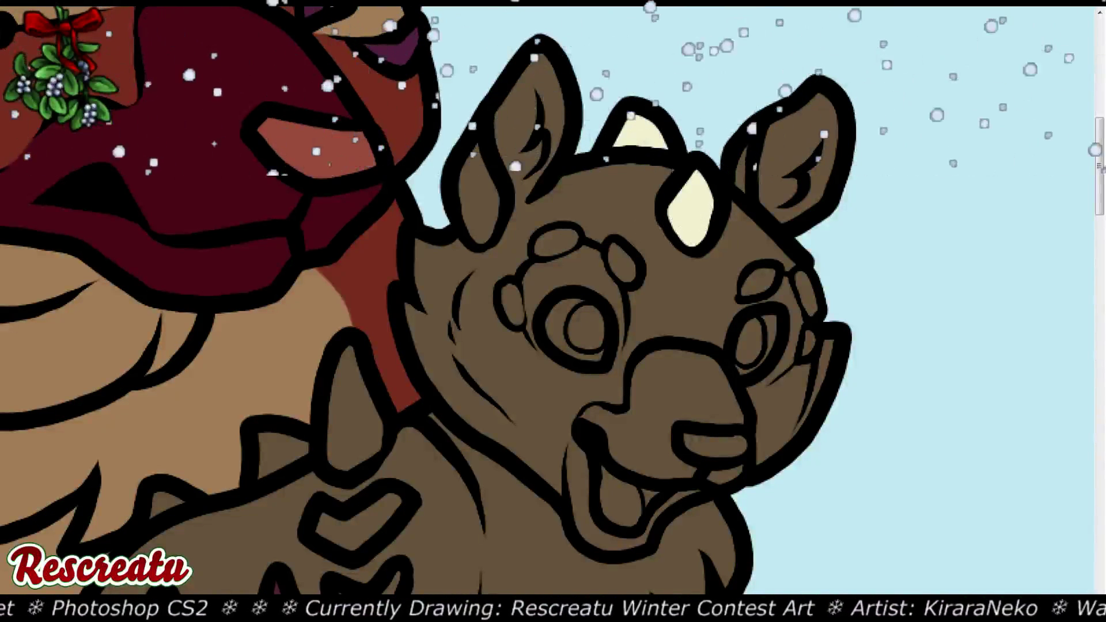
mouse_move(509, 309)
left_mouse_down()
mouse_move(496, 290)
mouse_move(512, 295)
mouse_move(518, 320)
mouse_move(507, 295)
mouse_move(543, 248)
mouse_move(570, 235)
mouse_move(545, 251)
left_mouse_up()
mouse_move(631, 266)
left_mouse_down()
mouse_move(614, 254)
mouse_move(622, 274)
mouse_move(615, 251)
mouse_move(625, 264)
left_mouse_up()
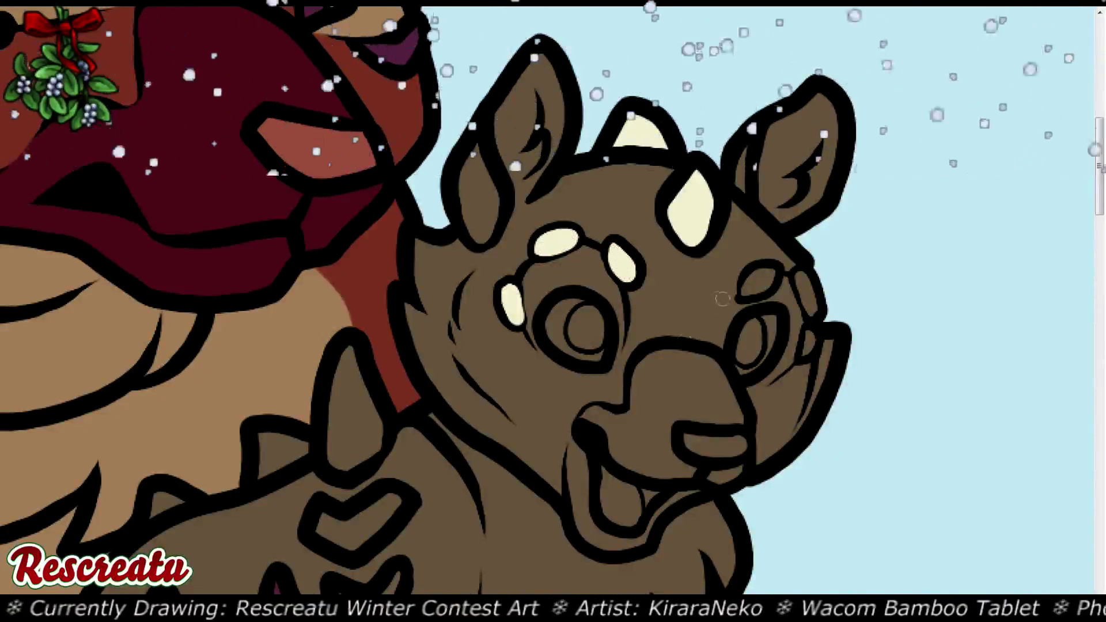
mouse_move(759, 280)
left_mouse_down()
mouse_move(747, 289)
mouse_move(763, 275)
mouse_move(754, 286)
mouse_move(810, 308)
mouse_move(806, 275)
left_mouse_up()
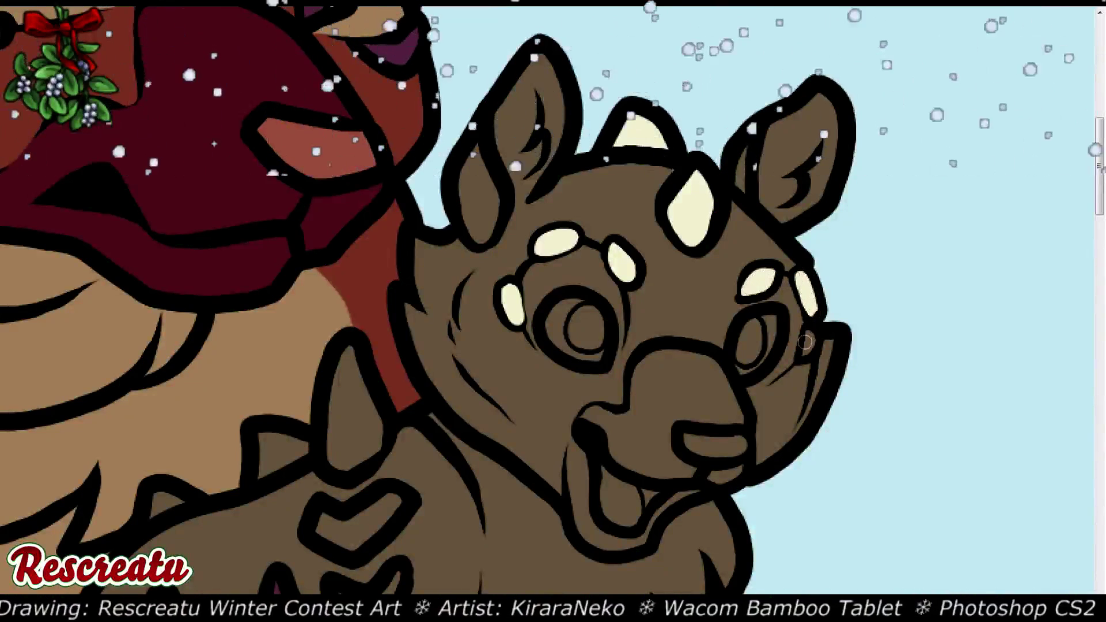
mouse_move(809, 340)
left_mouse_down()
mouse_move(808, 351)
mouse_move(812, 325)
left_mouse_up()
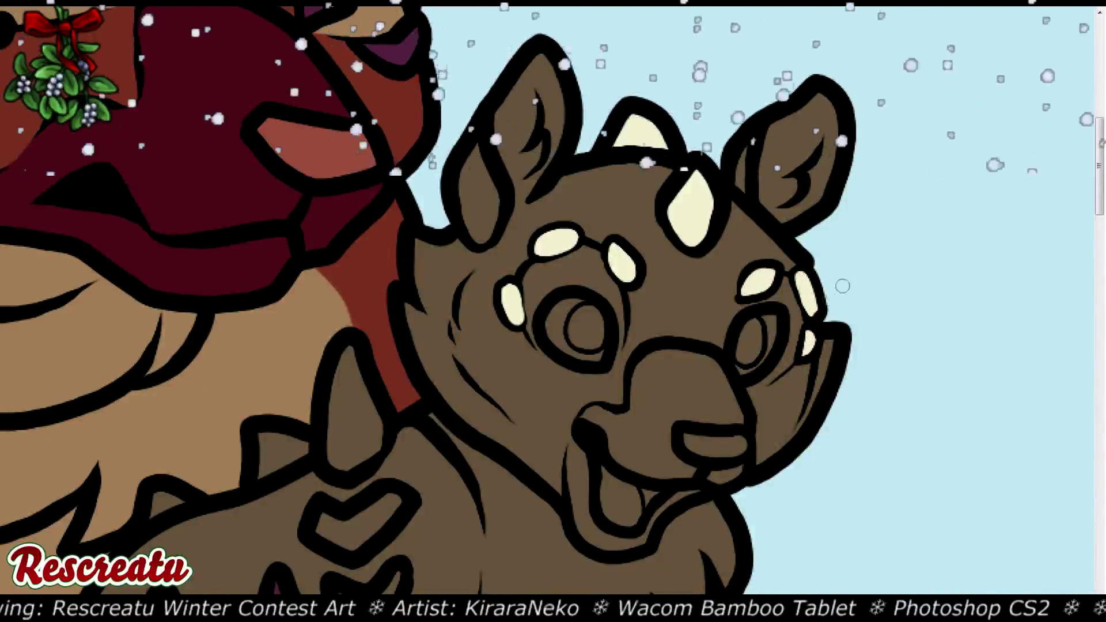
Fill the claws on both of the small rider's front paws with pale cream
left_click_drag(461, 519, 522, 100)
mouse_move(526, 465)
left_mouse_down()
mouse_move(528, 490)
mouse_move(583, 492)
mouse_move(582, 475)
mouse_move(591, 495)
mouse_move(585, 479)
mouse_move(627, 470)
mouse_move(626, 458)
mouse_move(631, 478)
mouse_move(650, 423)
mouse_move(660, 447)
left_mouse_up()
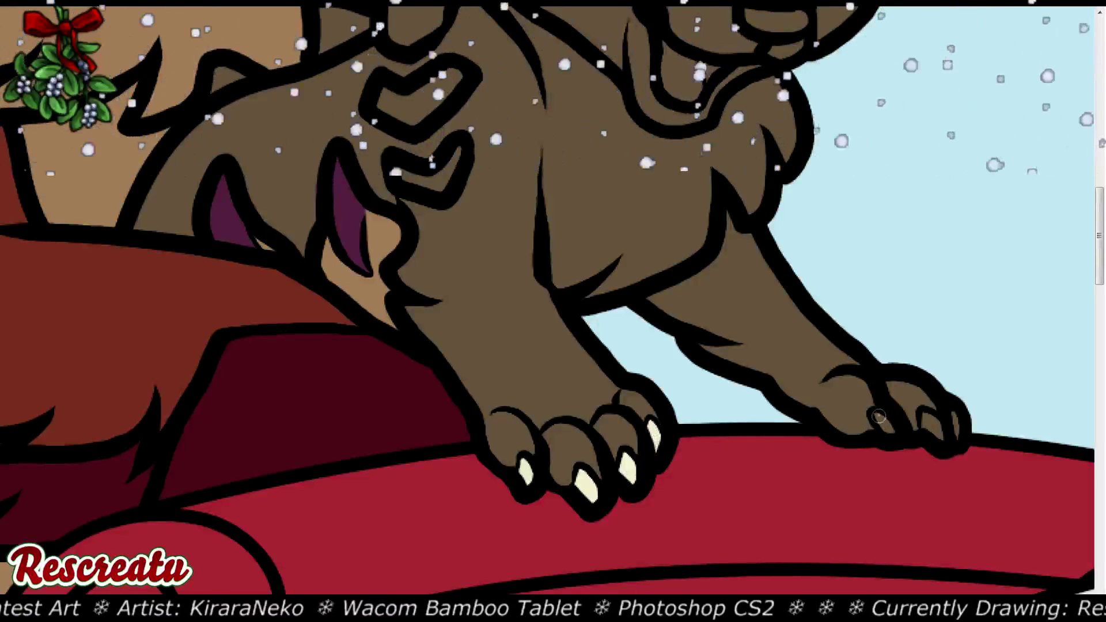
mouse_move(877, 414)
left_mouse_down()
mouse_move(890, 431)
mouse_move(885, 423)
left_mouse_up()
mouse_move(916, 421)
left_mouse_down()
mouse_move(951, 441)
mouse_move(954, 424)
mouse_move(945, 429)
left_mouse_up()
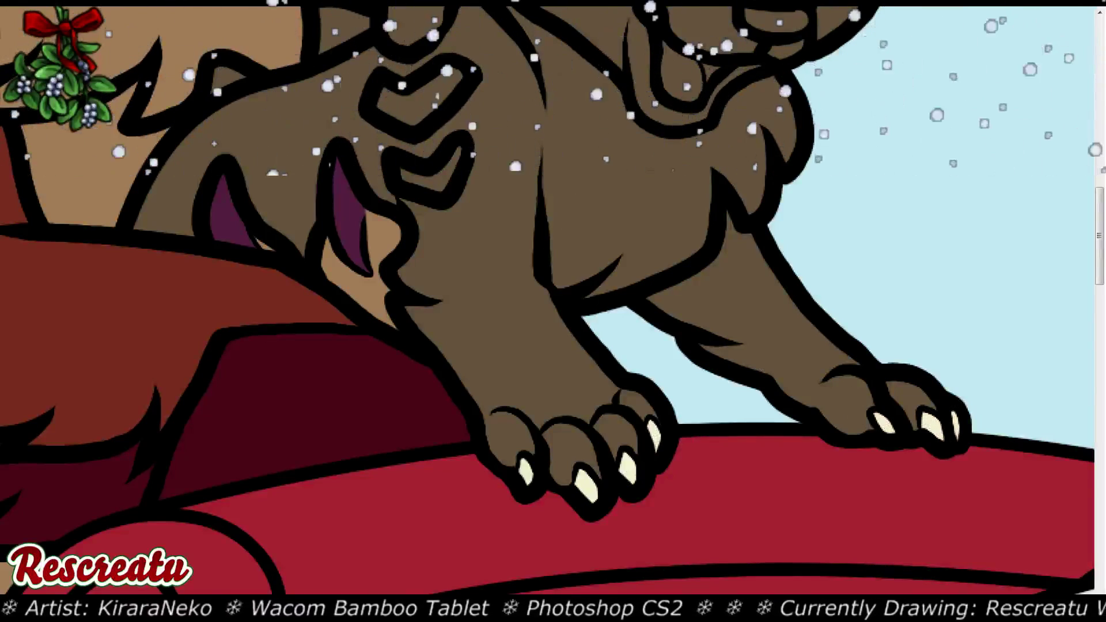
Paint the small rider's back spikes and the two V-shaped shoulder plates in pale cream
mouse_move(663, 190)
left_mouse_down()
mouse_move(754, 274)
mouse_move(820, 517)
mouse_move(754, 401)
left_mouse_up()
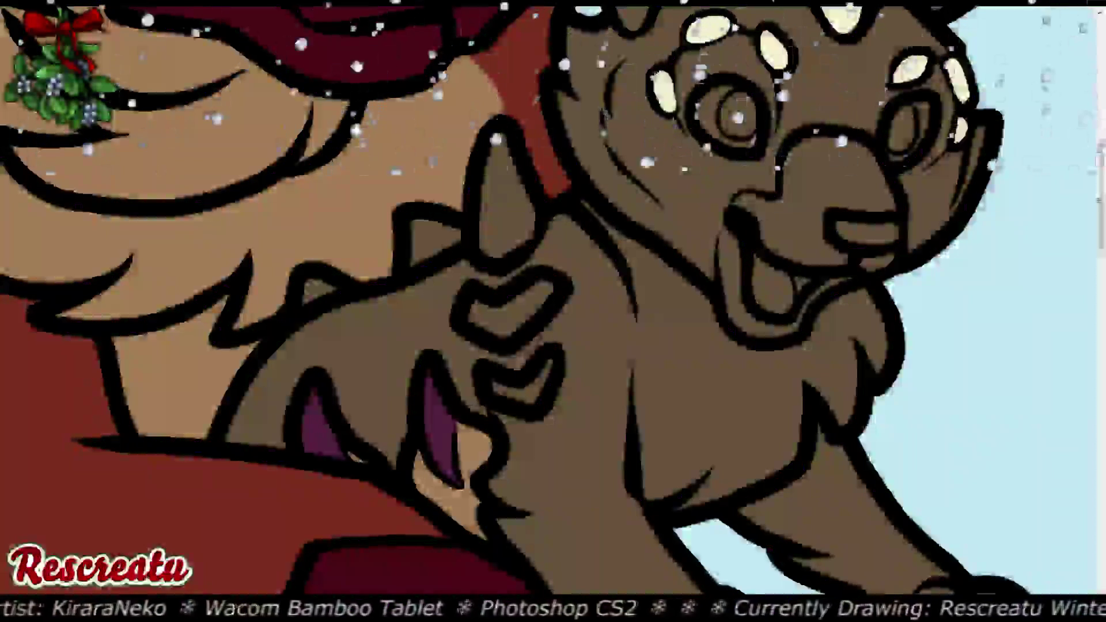
mouse_move(306, 291)
left_mouse_down()
mouse_move(337, 286)
mouse_move(303, 305)
left_mouse_up()
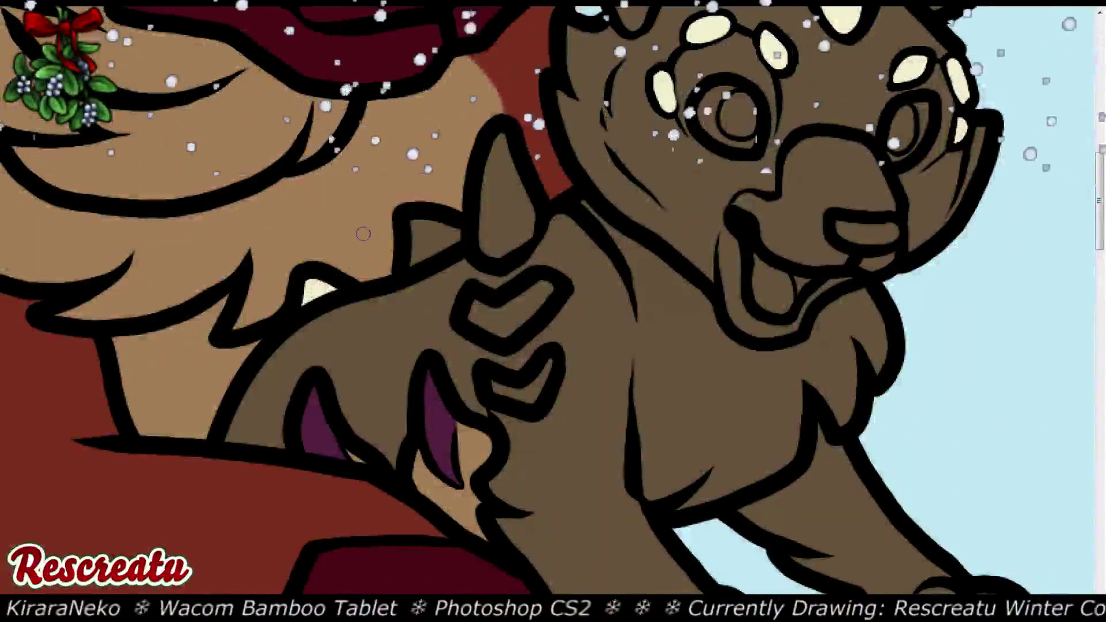
mouse_move(431, 254)
left_mouse_down()
mouse_move(416, 256)
mouse_move(423, 231)
mouse_move(437, 242)
mouse_move(487, 219)
mouse_move(491, 152)
mouse_move(527, 230)
mouse_move(519, 248)
mouse_move(483, 250)
mouse_move(494, 219)
mouse_move(520, 241)
left_mouse_up()
mouse_move(475, 313)
left_mouse_down()
mouse_move(509, 314)
mouse_move(546, 288)
mouse_move(503, 332)
mouse_move(473, 316)
left_mouse_up()
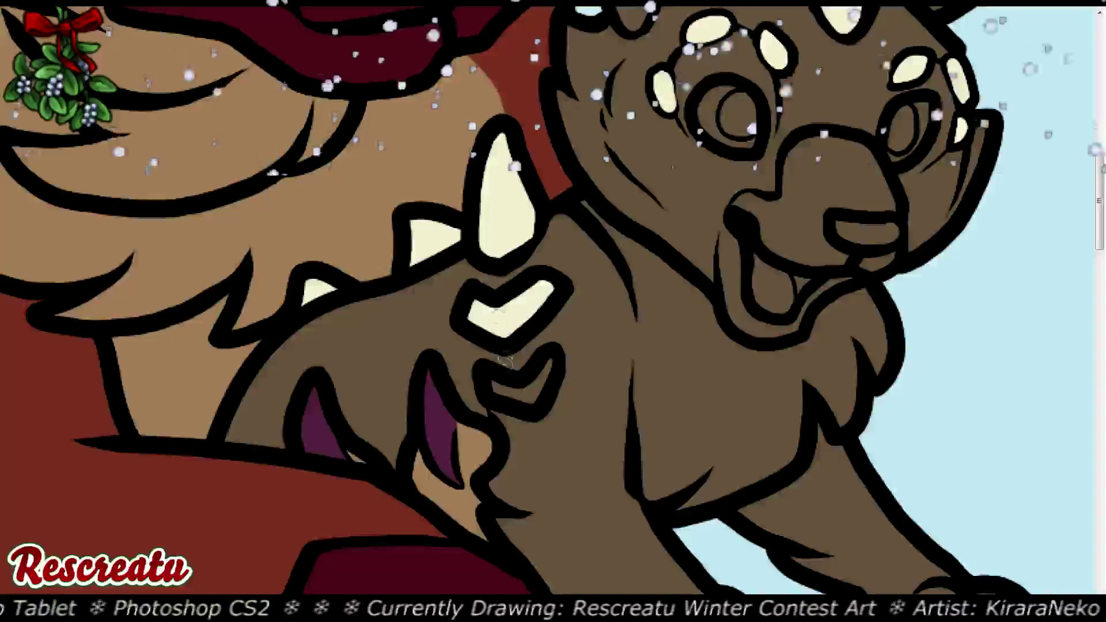
mouse_move(488, 383)
left_mouse_down()
mouse_move(524, 388)
mouse_move(549, 365)
left_mouse_up()
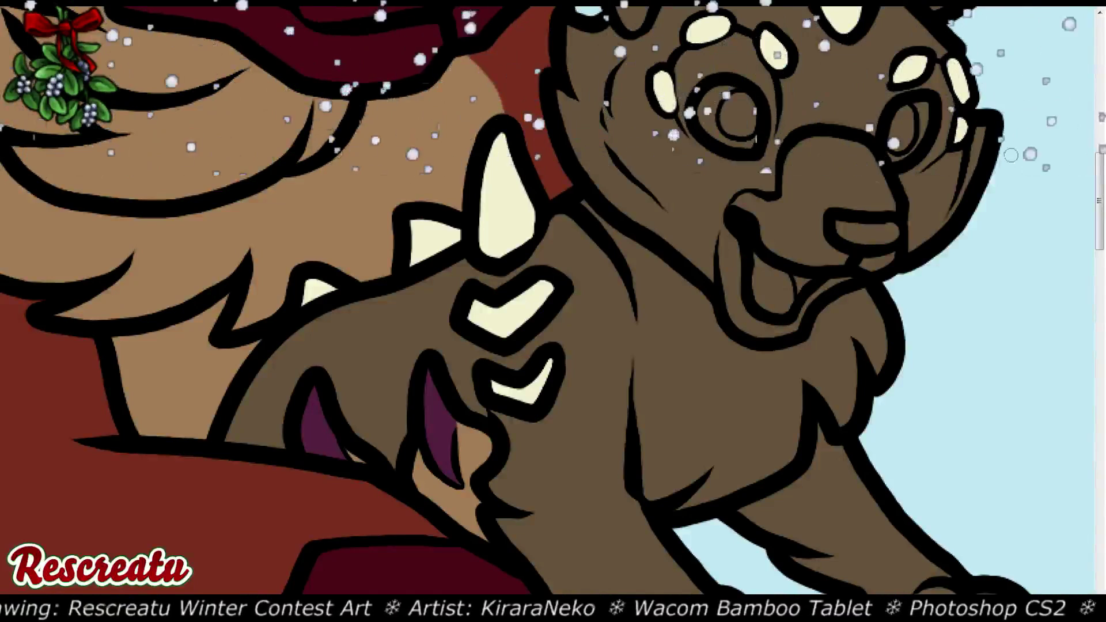
Recolour the small rider's cream horns, plates, spikes and claws to dark green
key("ctrl+minus")
key("ctrl+minus")
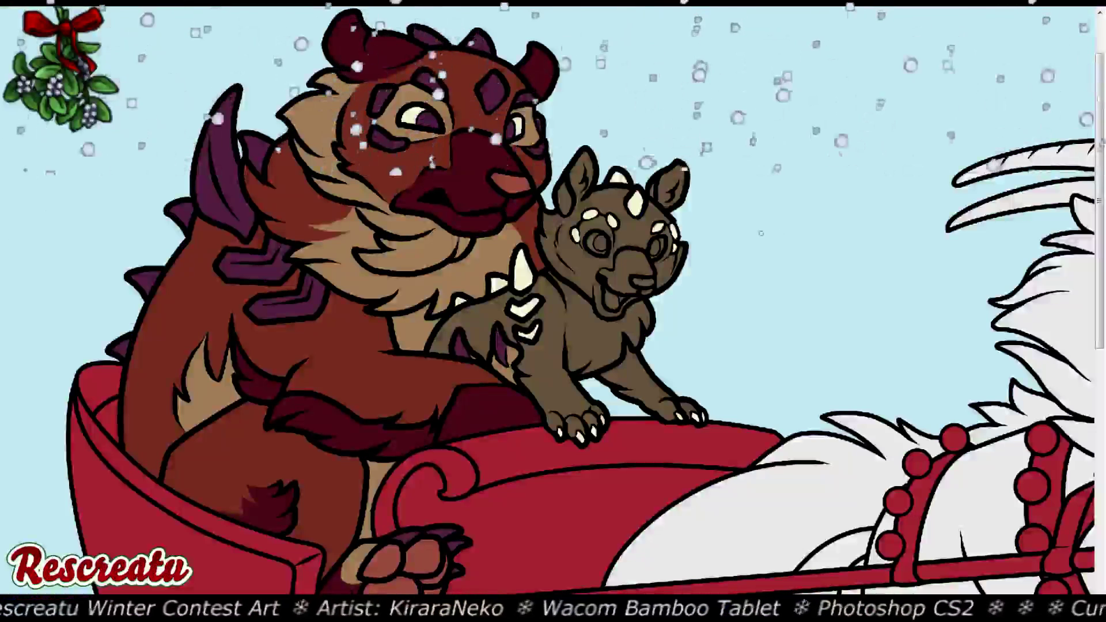
mouse_move(592, 219)
left_mouse_down()
mouse_move(617, 224)
mouse_move(534, 457)
mouse_move(663, 360)
left_mouse_up()
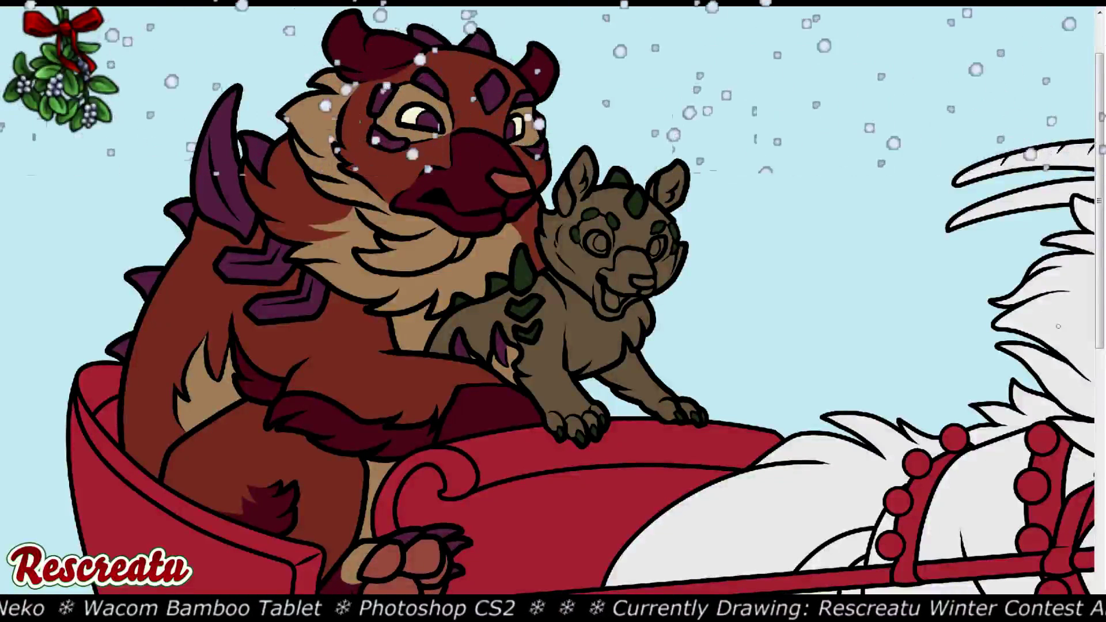
Paint pale cream markings over the small rider's lower jaw, muzzle and the outer backs of its ears
key("ctrl+plus")
key("ctrl+plus")
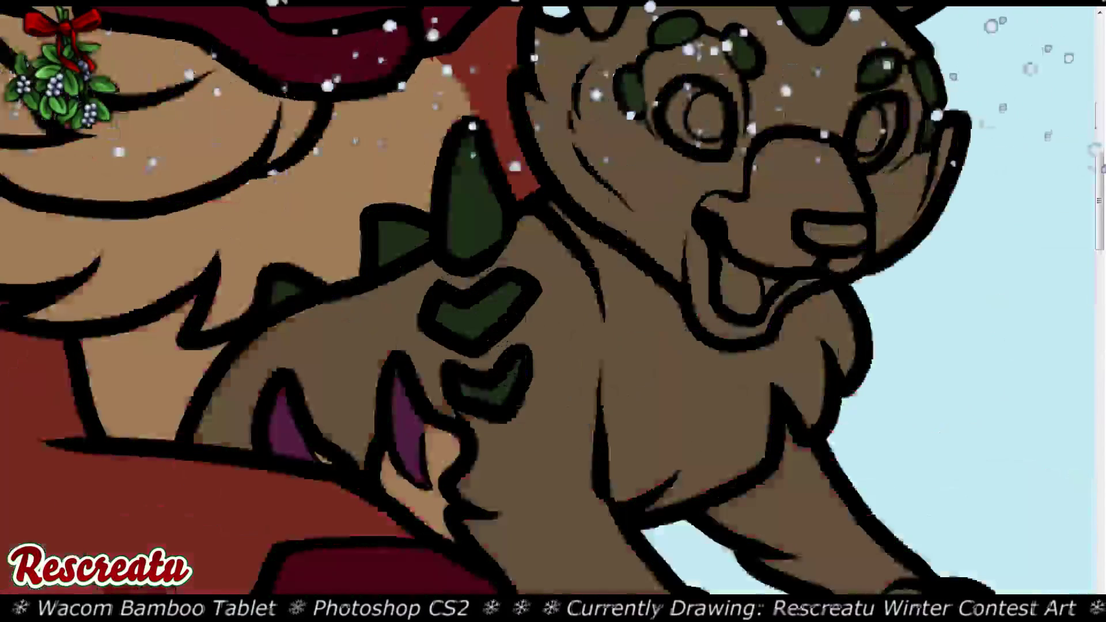
left_click_drag(686, 276, 413, 339)
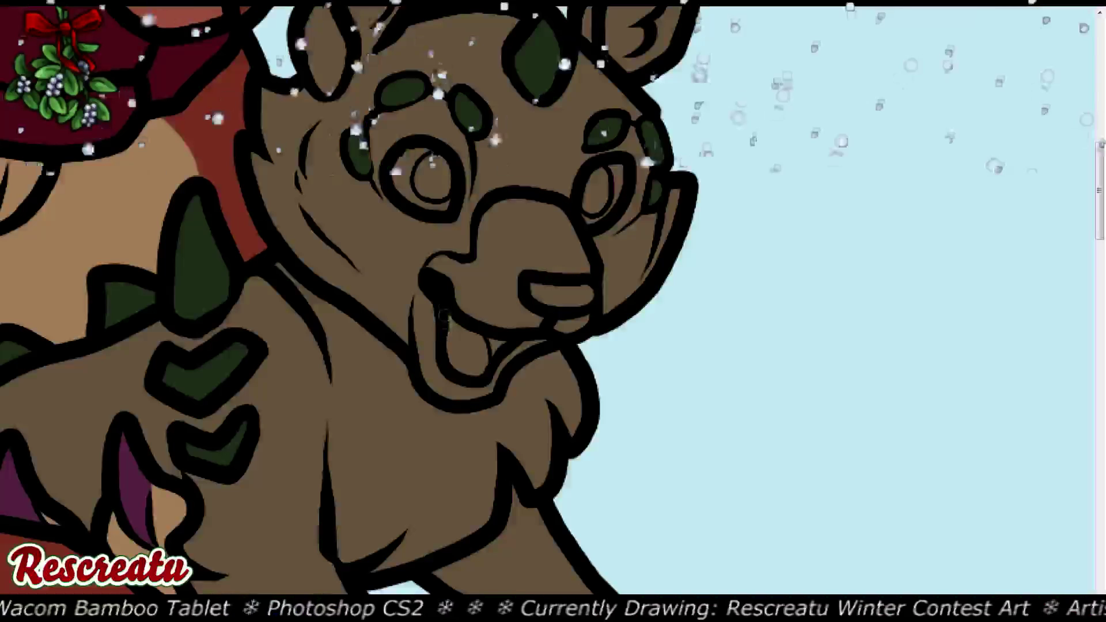
mouse_move(425, 297)
left_mouse_down()
mouse_move(423, 307)
mouse_move(425, 284)
mouse_move(432, 366)
left_mouse_up()
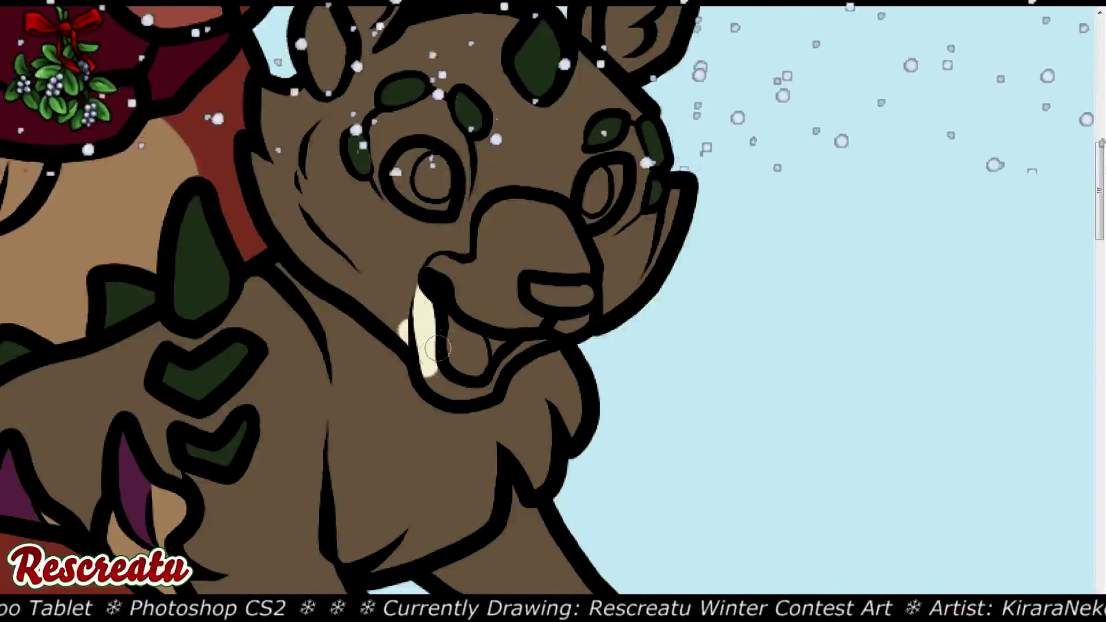
mouse_move(430, 332)
left_mouse_down()
mouse_move(440, 369)
mouse_move(431, 376)
mouse_move(475, 387)
mouse_move(504, 346)
mouse_move(572, 319)
mouse_move(519, 299)
mouse_move(484, 301)
mouse_move(461, 318)
mouse_move(438, 283)
mouse_move(444, 267)
mouse_move(477, 274)
mouse_move(494, 251)
mouse_move(488, 239)
mouse_move(512, 234)
mouse_move(533, 286)
mouse_move(521, 218)
mouse_move(536, 287)
mouse_move(540, 270)
mouse_move(579, 274)
mouse_move(551, 215)
mouse_move(561, 224)
mouse_move(540, 208)
mouse_move(489, 221)
mouse_move(526, 237)
left_mouse_up()
scroll(348, 297, "up", 5)
mouse_move(315, 318)
left_mouse_down()
mouse_move(317, 271)
mouse_move(332, 315)
mouse_move(328, 352)
mouse_move(312, 300)
left_mouse_up()
mouse_move(574, 293)
left_mouse_down()
mouse_move(583, 317)
mouse_move(593, 259)
left_mouse_up()
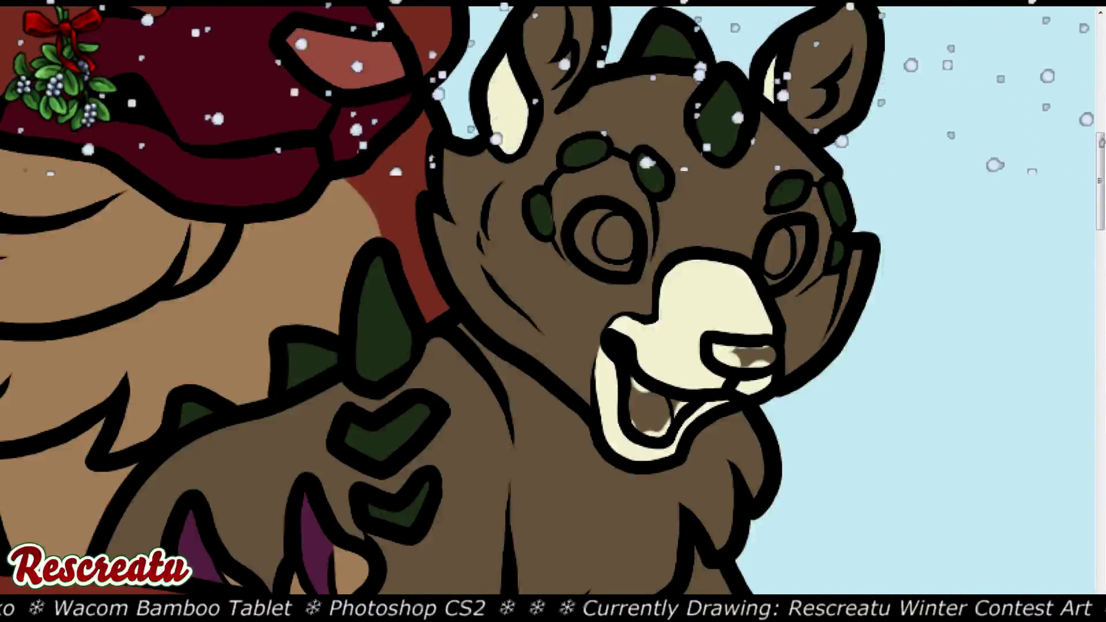
Paint jagged-edged pale cream leg markings on both of the small rider's forelegs, reaching down to the toes
scroll(548, 299, "down", 1)
scroll(548, 300, "right", 1)
scroll(547, 299, "down", 4)
scroll(553, 288, "down", 5)
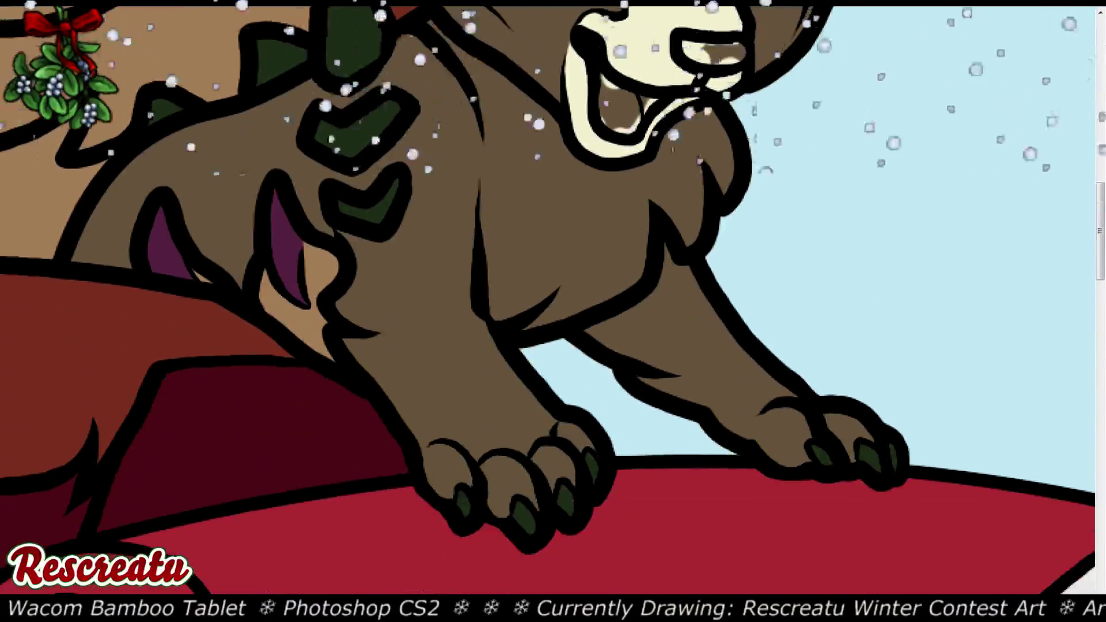
mouse_move(550, 416)
left_mouse_down()
mouse_move(480, 380)
mouse_move(448, 391)
mouse_move(425, 434)
mouse_move(443, 389)
mouse_move(477, 378)
mouse_move(511, 390)
mouse_move(517, 399)
mouse_move(498, 390)
mouse_move(515, 400)
mouse_move(495, 426)
mouse_move(512, 433)
mouse_move(508, 450)
mouse_move(541, 443)
mouse_move(435, 446)
mouse_move(447, 390)
mouse_move(416, 390)
mouse_move(367, 352)
mouse_move(359, 340)
mouse_move(395, 321)
mouse_move(351, 306)
mouse_move(347, 246)
mouse_move(358, 271)
left_mouse_up()
left_click_drag(387, 386, 420, 408)
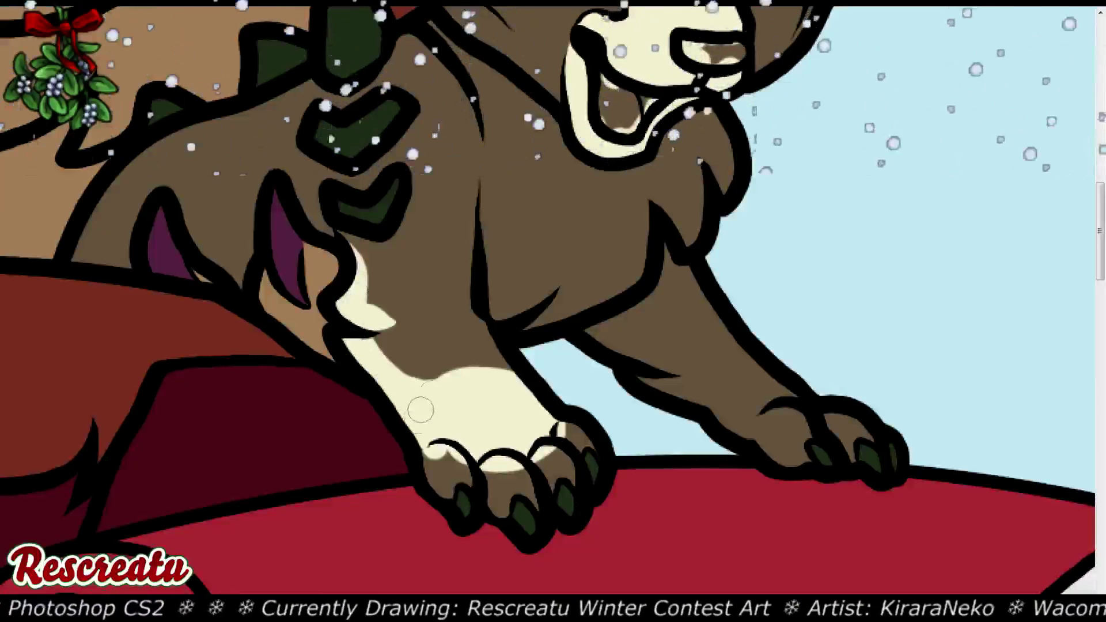
mouse_move(789, 390)
left_mouse_down()
mouse_move(763, 366)
mouse_move(705, 375)
mouse_move(594, 338)
mouse_move(660, 333)
mouse_move(587, 332)
mouse_move(648, 366)
mouse_move(634, 372)
mouse_move(786, 391)
mouse_move(758, 438)
left_mouse_up()
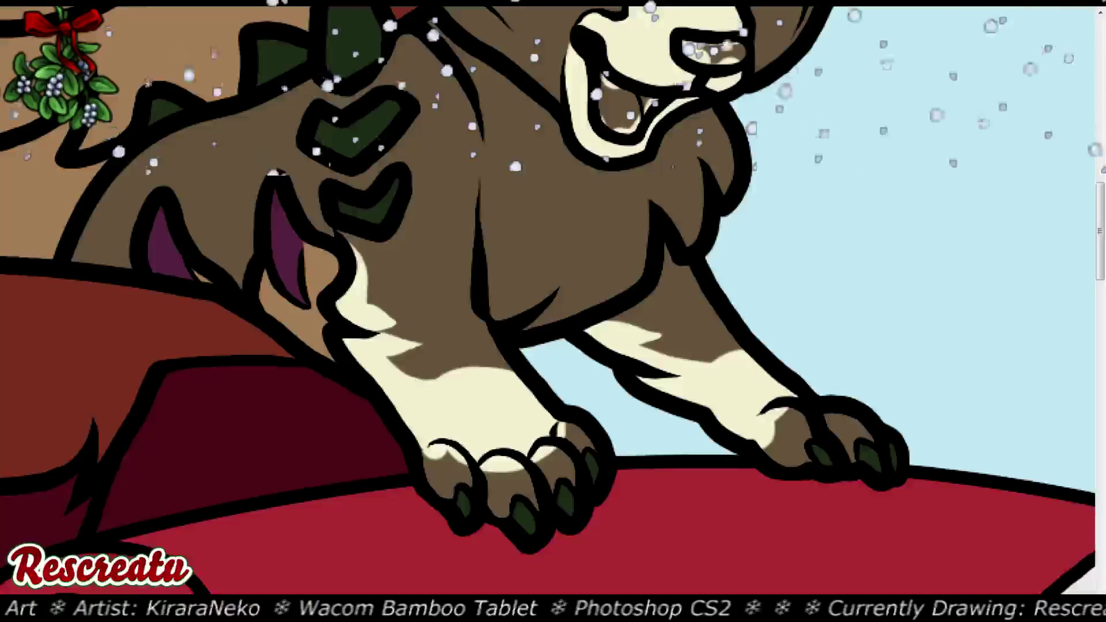
Recolour the small rider's cream muzzle, ear and leg markings to dark brown
key("ctrl+minus")
key("ctrl+minus")
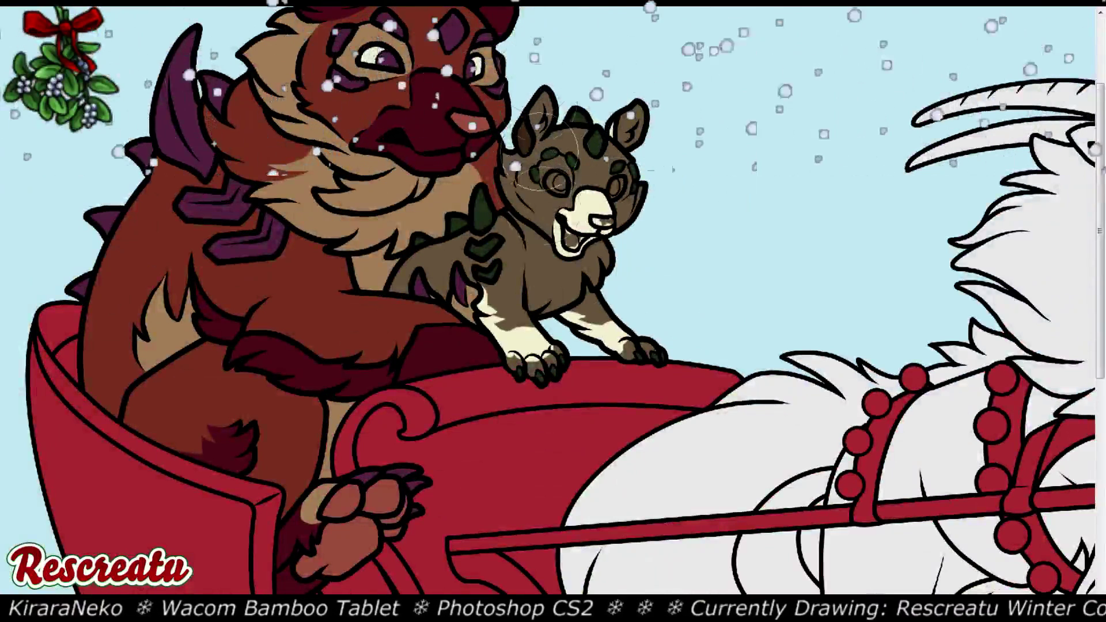
mouse_move(547, 167)
left_mouse_down()
mouse_move(582, 231)
mouse_move(507, 322)
mouse_move(600, 283)
left_mouse_up()
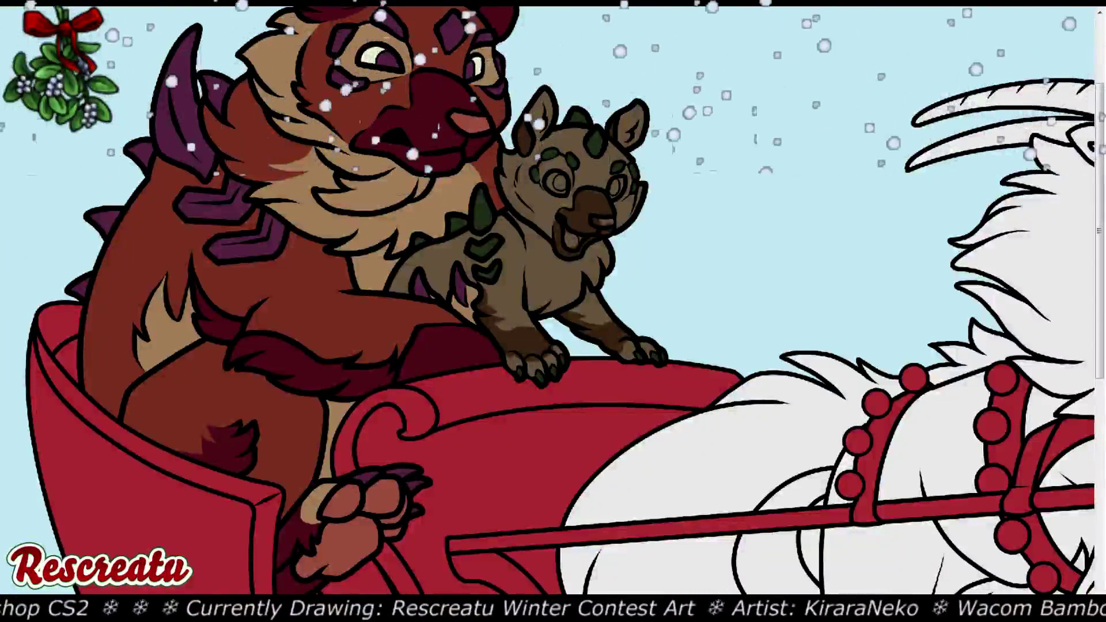
Paint a light tan patch around the small rider's near eye, reaching up to its brow plates
key("ctrl+plus")
key("ctrl+plus")
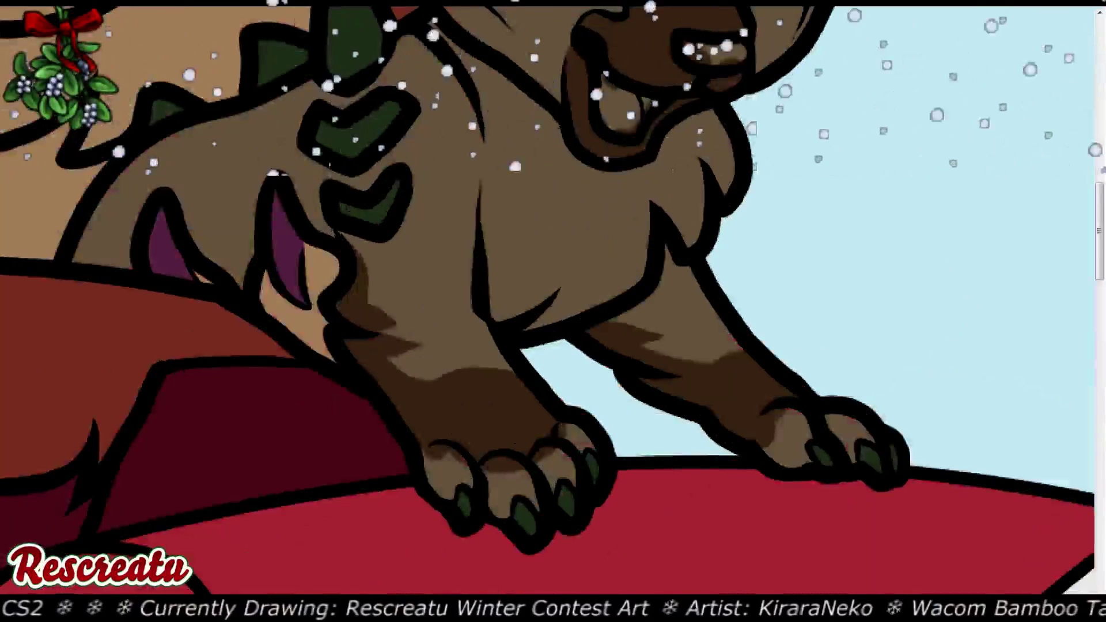
left_click_drag(691, 115, 691, 511)
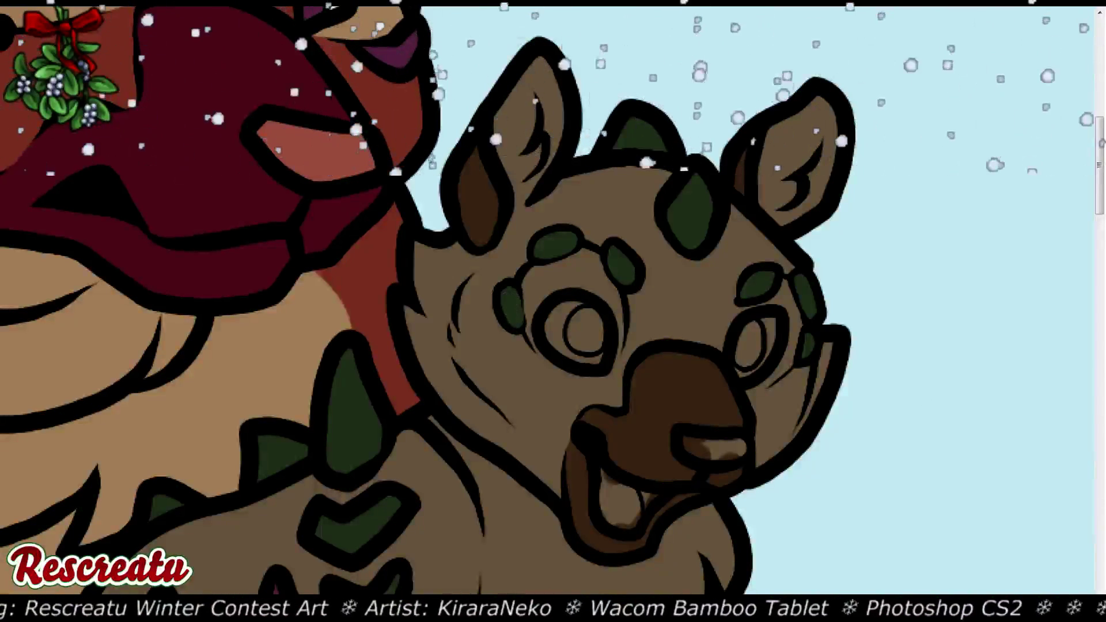
left_click_drag(577, 361, 536, 337)
key("ctrl+z")
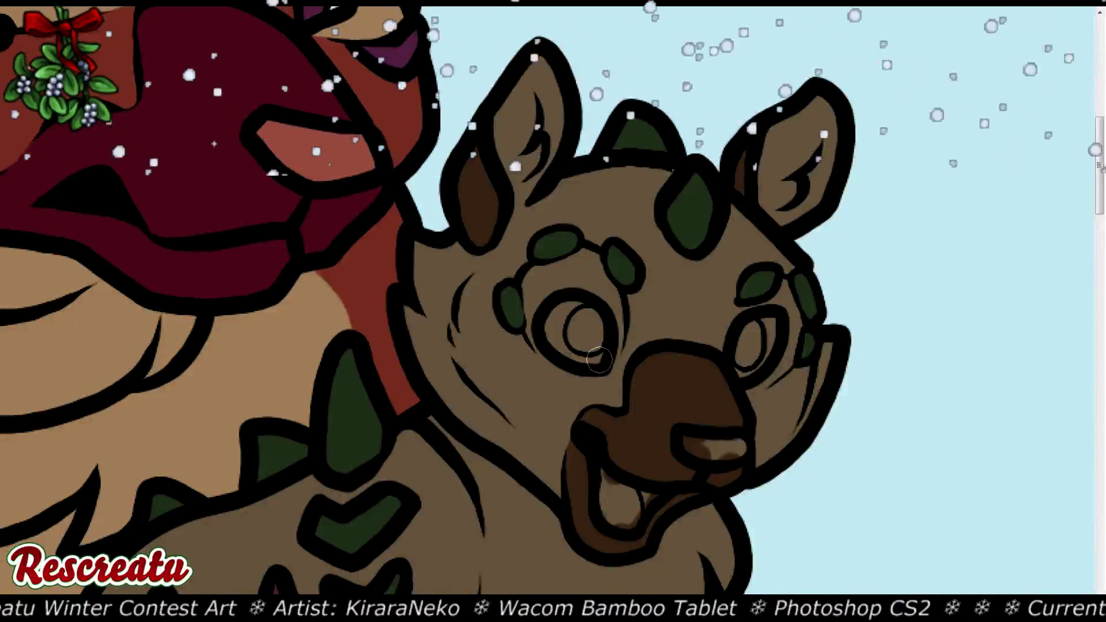
mouse_move(602, 361)
left_mouse_down()
mouse_move(540, 343)
mouse_move(536, 328)
mouse_move(575, 357)
mouse_move(533, 308)
mouse_move(570, 296)
left_mouse_up()
key("ctrl+z")
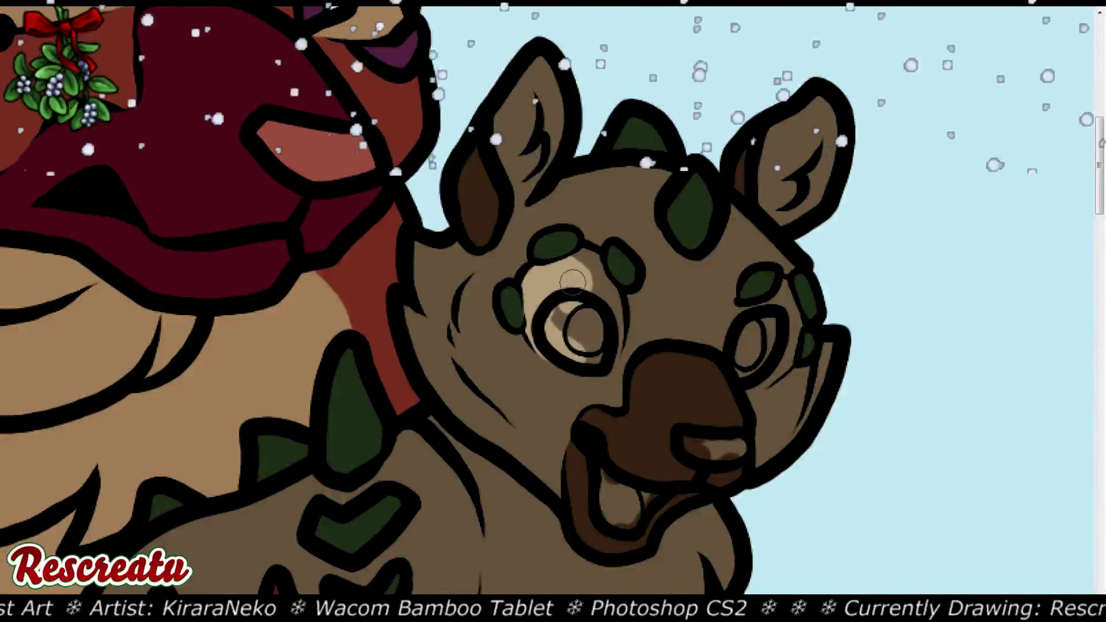
mouse_move(575, 261)
left_mouse_down()
mouse_move(596, 306)
mouse_move(606, 297)
mouse_move(607, 319)
mouse_move(609, 306)
mouse_move(603, 364)
mouse_move(608, 317)
left_mouse_up()
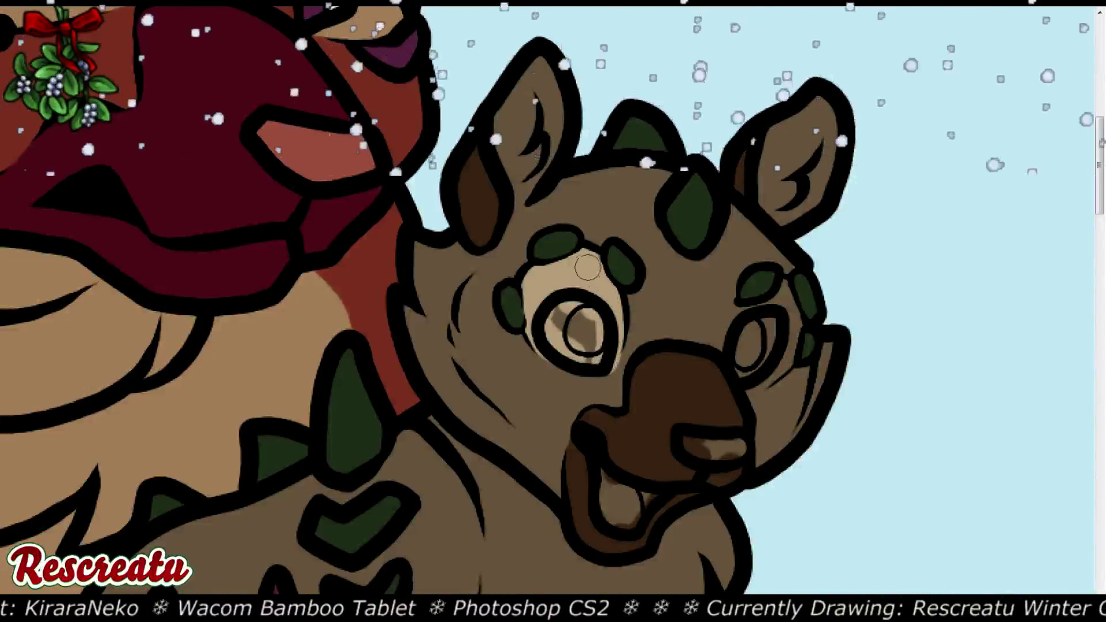
Paint light tan around the small rider's far eye and inside both ears
mouse_move(770, 325)
left_mouse_down()
mouse_move(735, 351)
mouse_move(751, 311)
mouse_move(739, 353)
mouse_move(754, 333)
mouse_move(732, 347)
mouse_move(756, 304)
mouse_move(782, 290)
mouse_move(785, 343)
mouse_move(748, 380)
left_mouse_up()
key("ctrl+z")
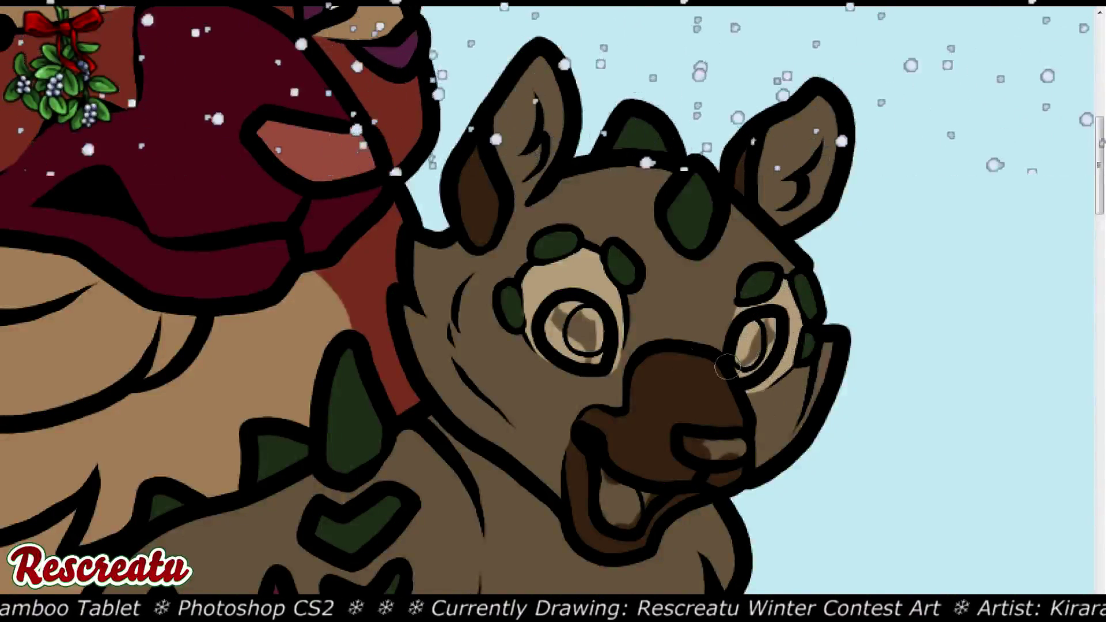
left_click_drag(568, 358, 603, 362)
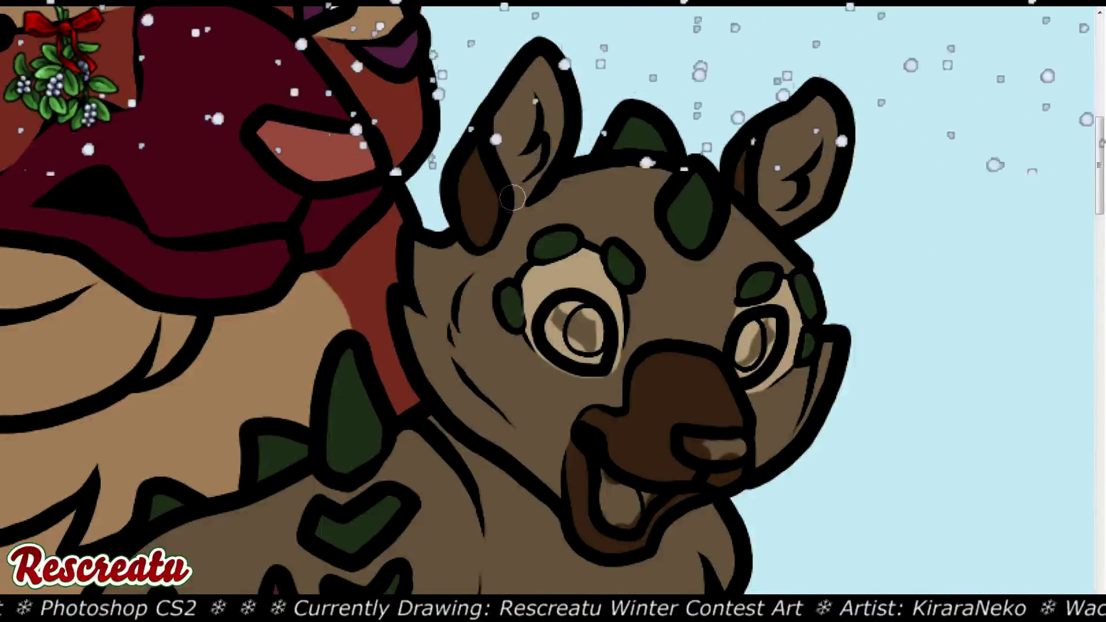
mouse_move(530, 194)
left_mouse_down()
mouse_move(500, 221)
mouse_move(518, 185)
left_mouse_up()
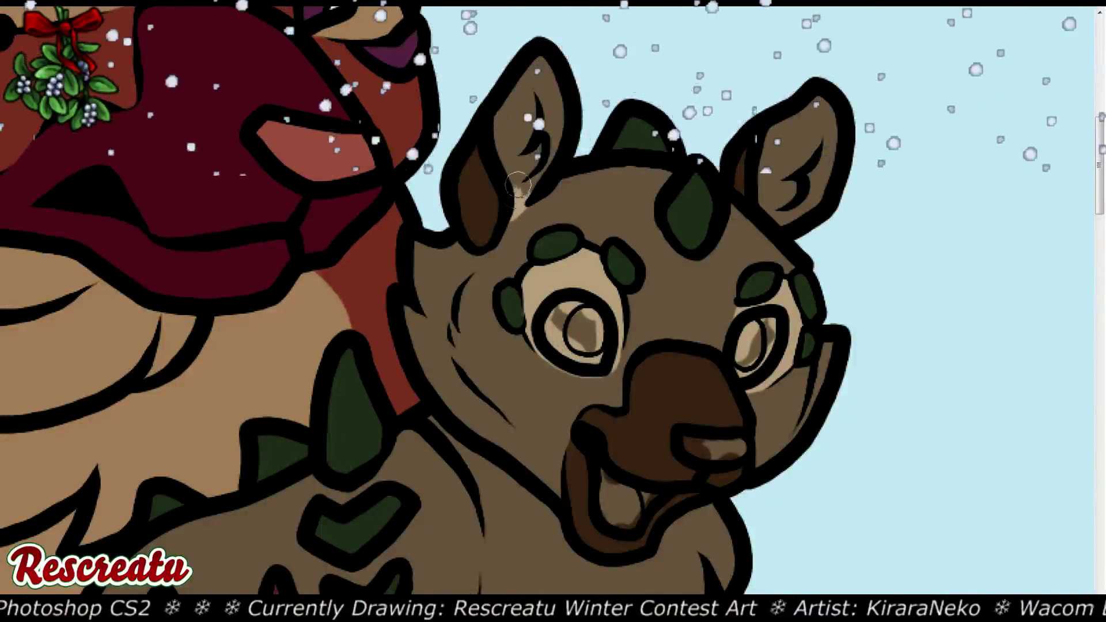
left_click_drag(506, 140, 510, 142)
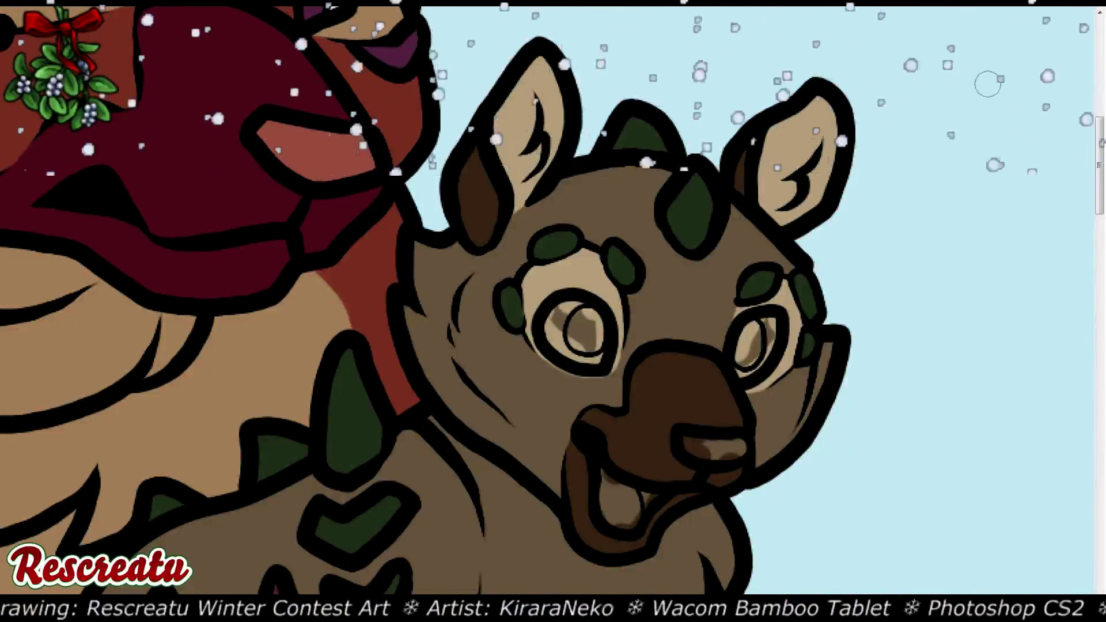
Paint a jagged light tan marking down the small rider's throat and across its upper chest
scroll(553, 300, "down", 5)
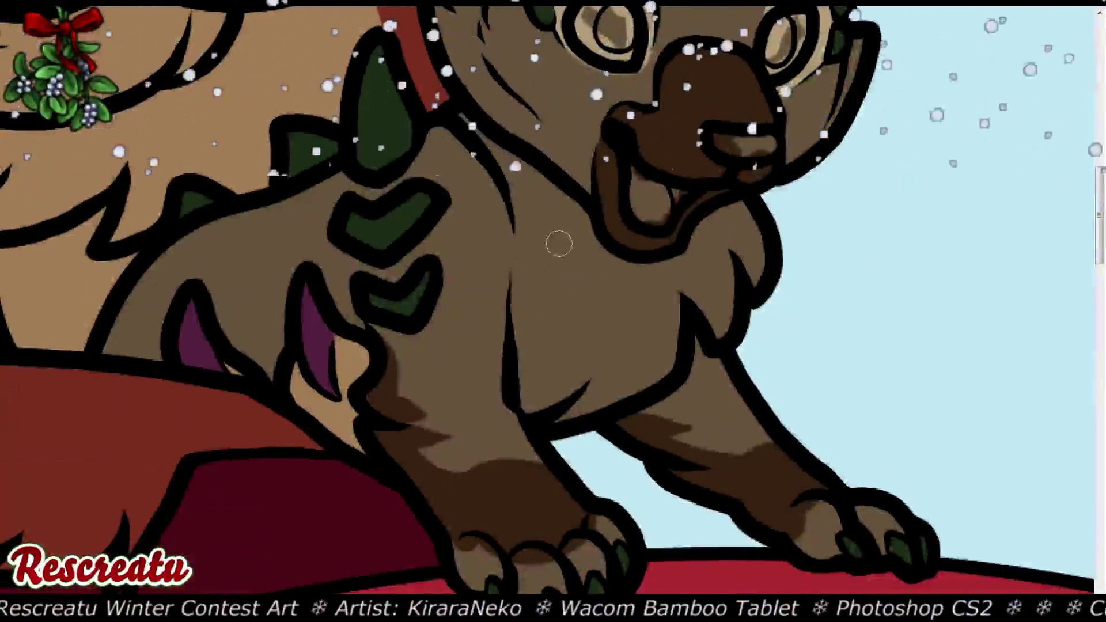
left_click_drag(573, 195, 557, 296)
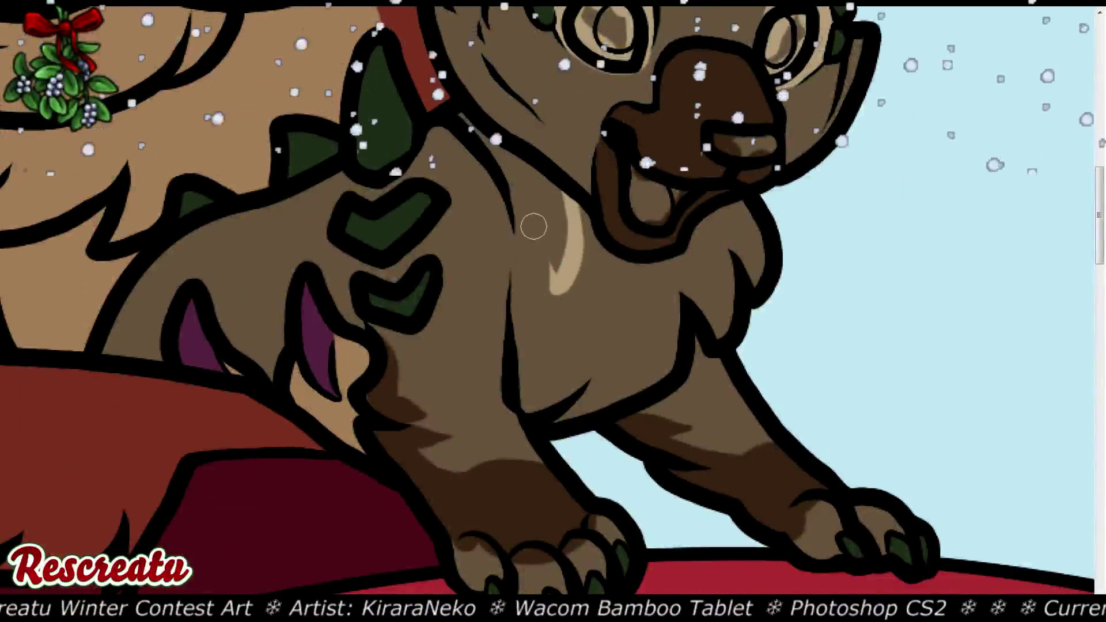
mouse_move(530, 225)
left_mouse_down()
mouse_move(543, 275)
mouse_move(519, 330)
left_mouse_up()
mouse_move(540, 267)
left_mouse_down()
mouse_move(517, 310)
mouse_move(521, 362)
mouse_move(570, 288)
mouse_move(579, 237)
left_mouse_up()
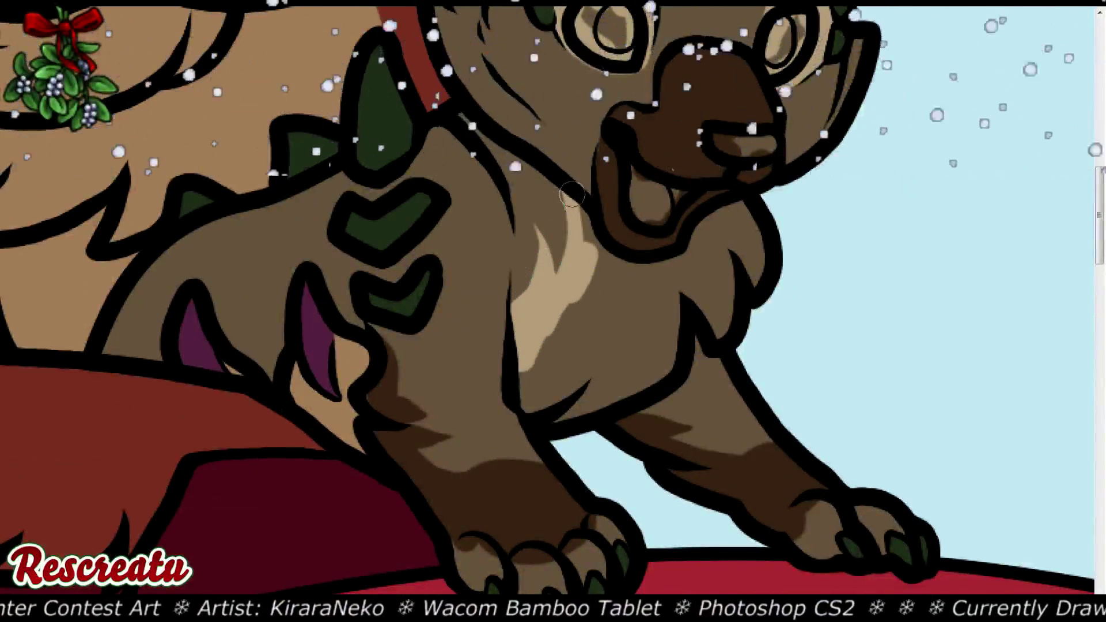
mouse_move(572, 195)
left_mouse_down()
mouse_move(593, 257)
mouse_move(634, 277)
mouse_move(597, 305)
left_mouse_up()
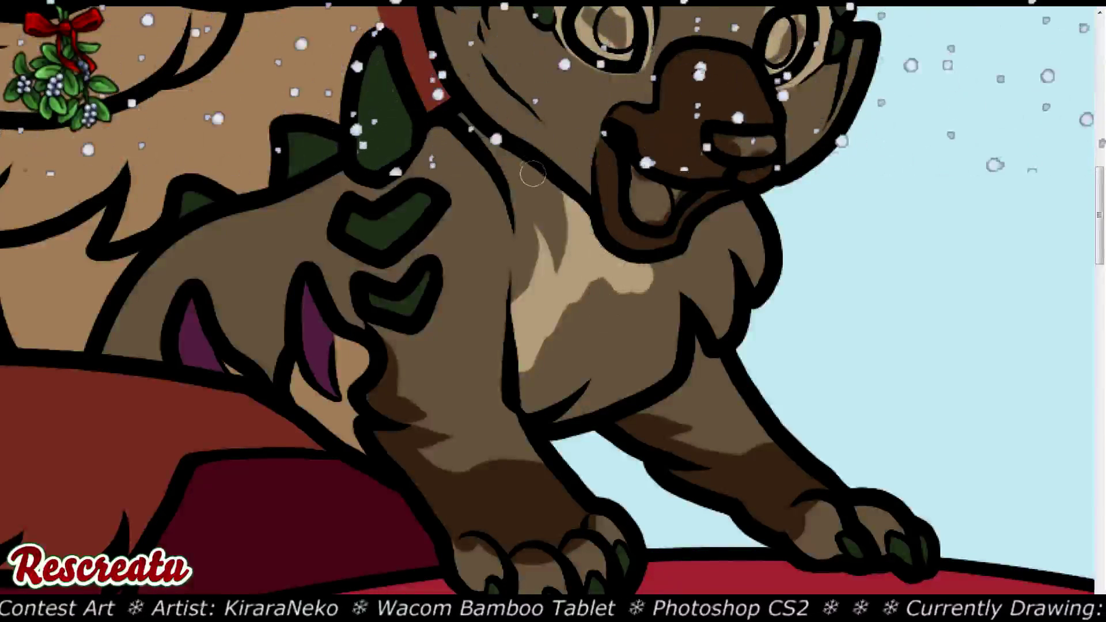
mouse_move(545, 194)
left_mouse_down()
mouse_move(579, 242)
mouse_move(569, 283)
mouse_move(560, 199)
left_mouse_up()
key("ctrl+z")
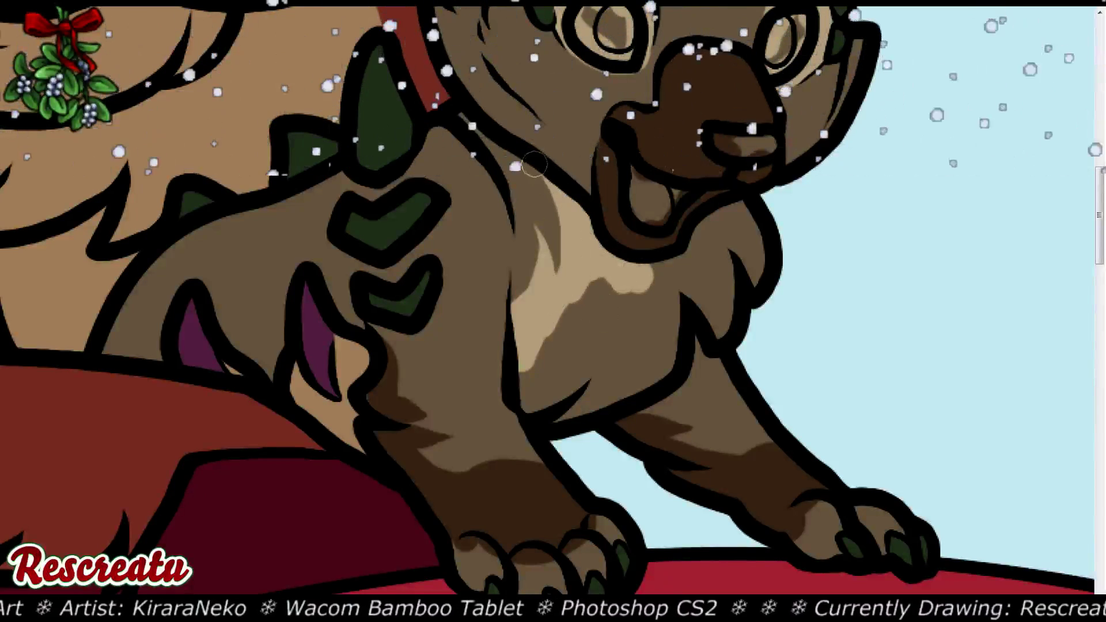
Paint light tan along the small rider's near cheek and jaw edge, and cover the rest of its chest fur in the same tan
scroll(830, 225, "up", 5)
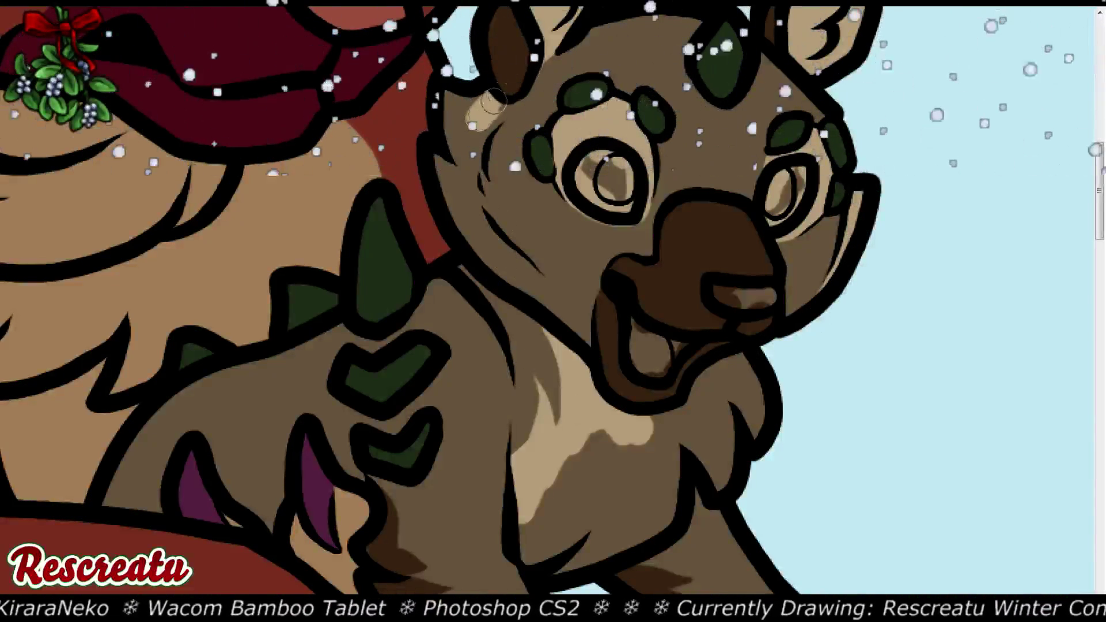
left_click_drag(471, 204, 518, 276)
mouse_move(562, 322)
left_mouse_down()
mouse_move(470, 215)
mouse_move(456, 181)
mouse_move(459, 115)
mouse_move(463, 133)
left_mouse_up()
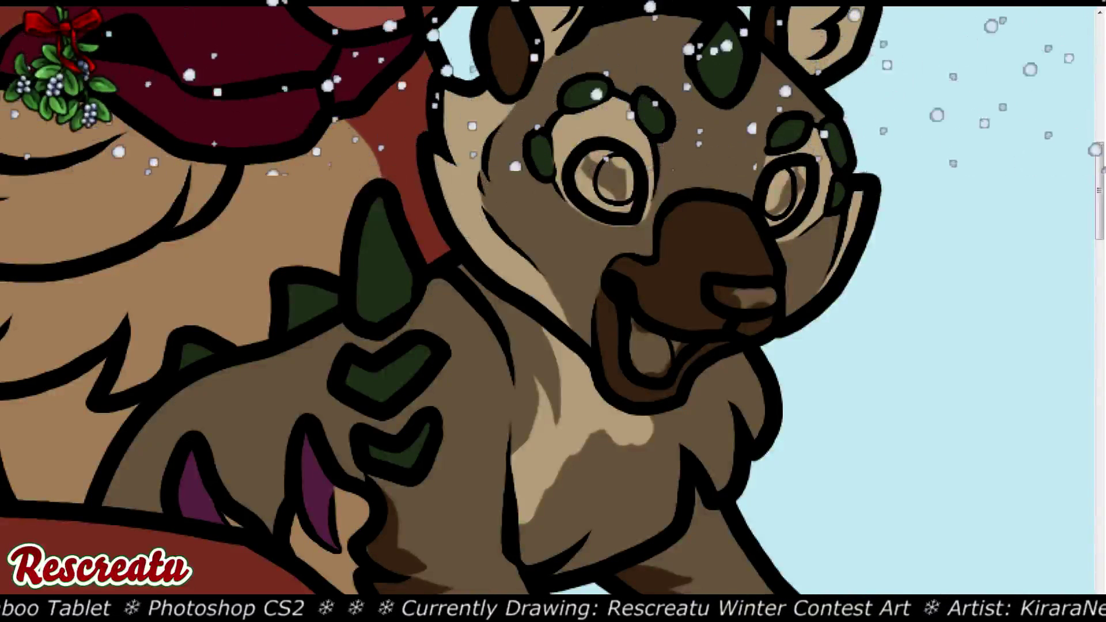
mouse_move(509, 145)
left_mouse_down()
mouse_move(479, 84)
mouse_move(447, 55)
left_mouse_up()
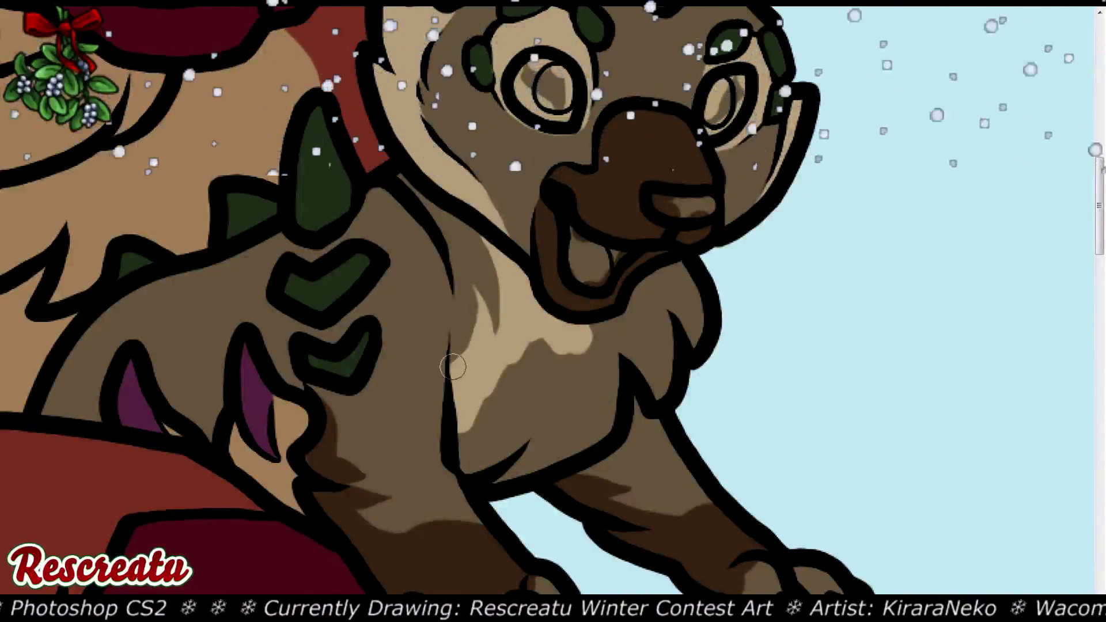
mouse_move(467, 452)
left_mouse_down()
mouse_move(496, 479)
mouse_move(481, 411)
mouse_move(540, 335)
mouse_move(558, 338)
mouse_move(528, 401)
mouse_move(521, 454)
mouse_move(547, 443)
mouse_move(533, 458)
mouse_move(595, 431)
mouse_move(607, 412)
mouse_move(612, 382)
mouse_move(595, 438)
mouse_move(600, 389)
mouse_move(576, 418)
mouse_move(562, 390)
mouse_move(546, 388)
mouse_move(569, 346)
mouse_move(609, 336)
mouse_move(655, 390)
mouse_move(667, 342)
mouse_move(661, 388)
mouse_move(668, 374)
mouse_move(650, 343)
mouse_move(649, 284)
mouse_move(671, 283)
mouse_move(686, 326)
mouse_move(708, 319)
left_mouse_up()
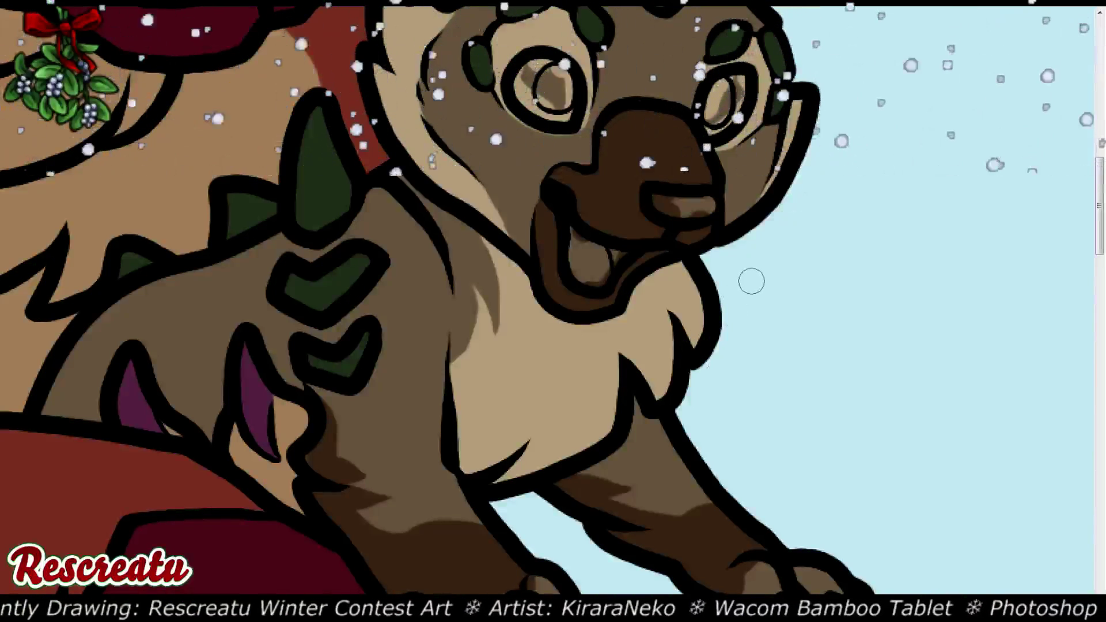
Paint five dark brown spots across the small rider's back and flank, behind the green shoulder plates
left_click_drag(449, 345, 692, 285)
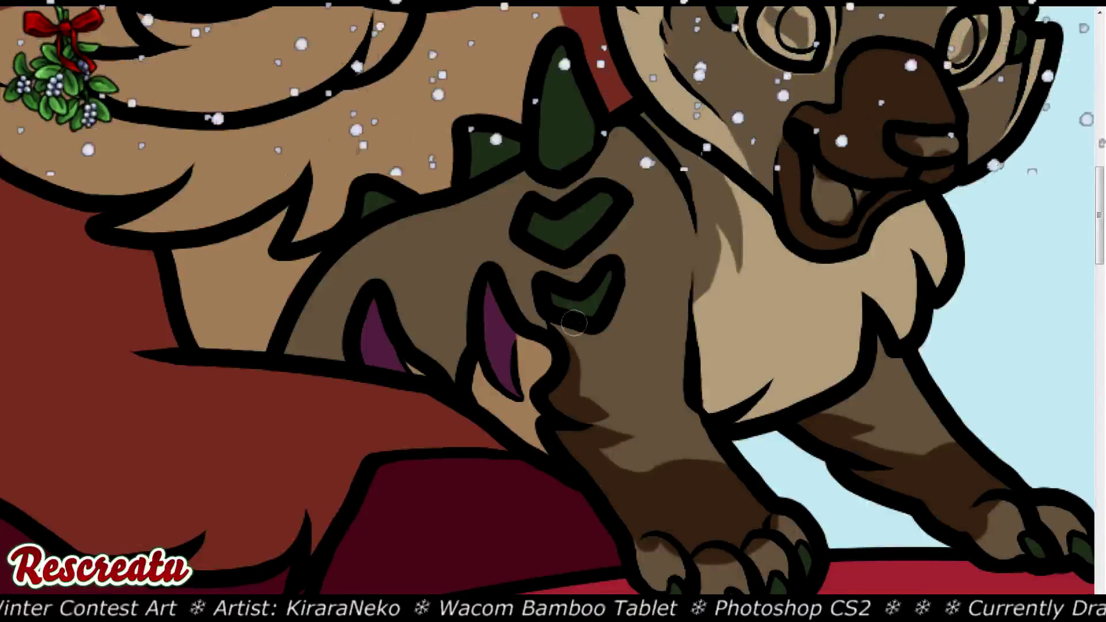
mouse_move(374, 251)
left_mouse_down()
mouse_move(365, 247)
mouse_move(369, 256)
left_mouse_up()
left_click_drag(456, 224, 441, 238)
mouse_move(491, 199)
left_mouse_down()
mouse_move(483, 207)
mouse_move(500, 203)
left_mouse_up()
left_click_drag(420, 292, 412, 308)
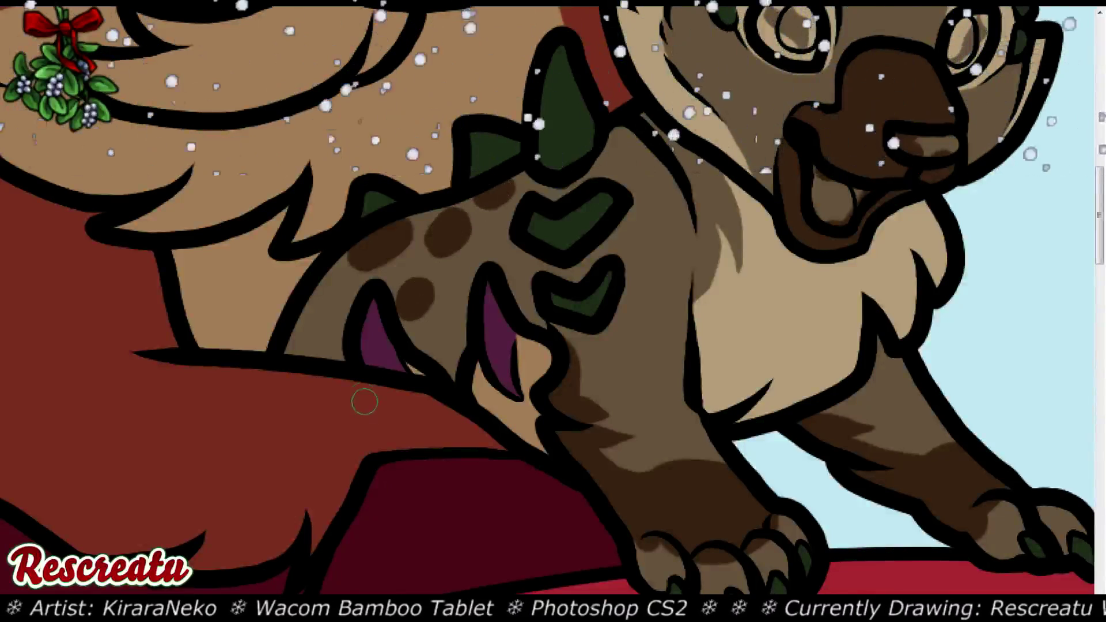
left_click_drag(324, 291, 318, 300)
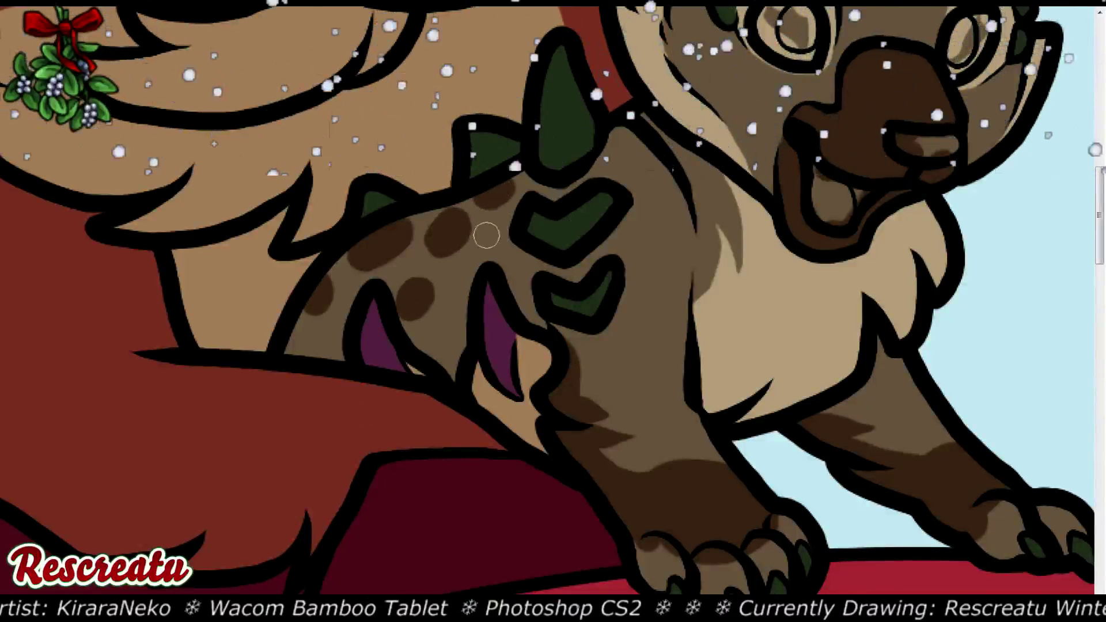
Hollow out the dark brown back and flank spots into rings with the body colour inside
mouse_move(384, 241)
left_mouse_down()
mouse_move(360, 256)
mouse_move(388, 235)
mouse_move(449, 234)
mouse_move(495, 196)
left_mouse_up()
key("ctrl+z")
mouse_move(396, 313)
left_mouse_down()
mouse_move(418, 288)
mouse_move(406, 300)
left_mouse_up()
left_click_drag(320, 297, 323, 298)
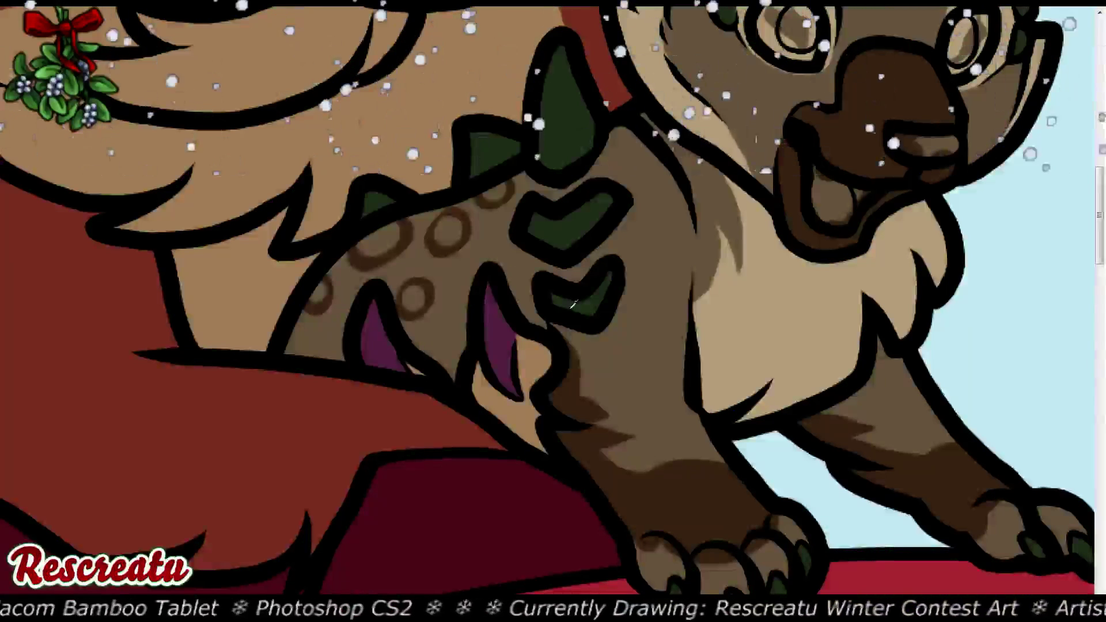
Fill the centres of the five brown rings on the small rider's back and flank with light tan
mouse_move(406, 245)
left_mouse_down()
mouse_move(366, 240)
mouse_move(390, 231)
left_mouse_up()
left_click_drag(458, 230, 449, 231)
left_click_drag(490, 199, 484, 195)
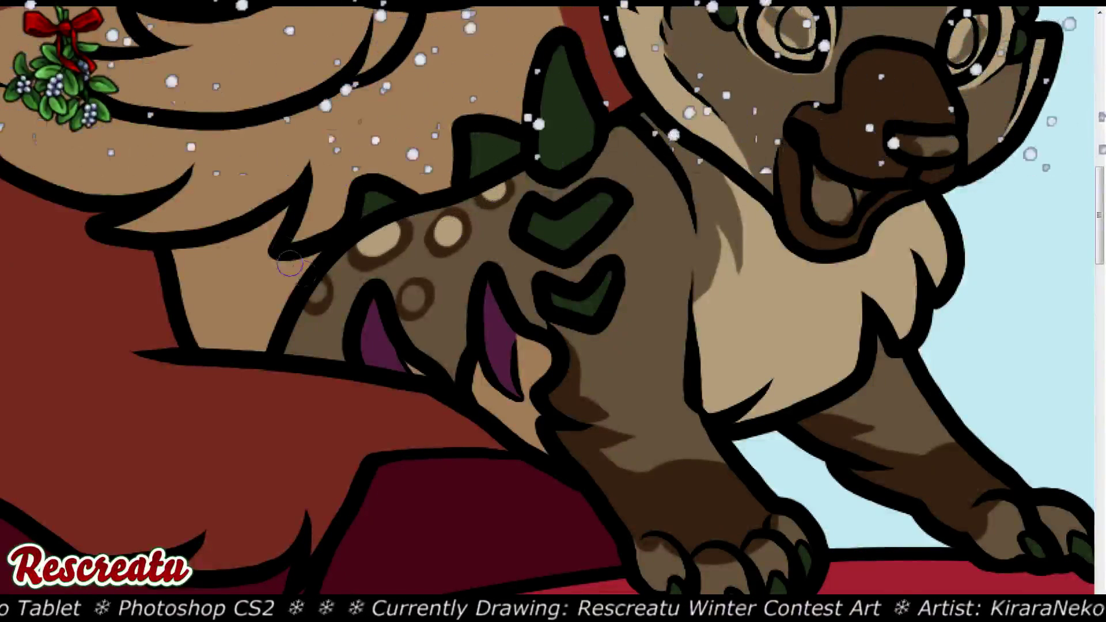
left_click_drag(317, 288, 320, 289)
left_click_drag(416, 298, 415, 297)
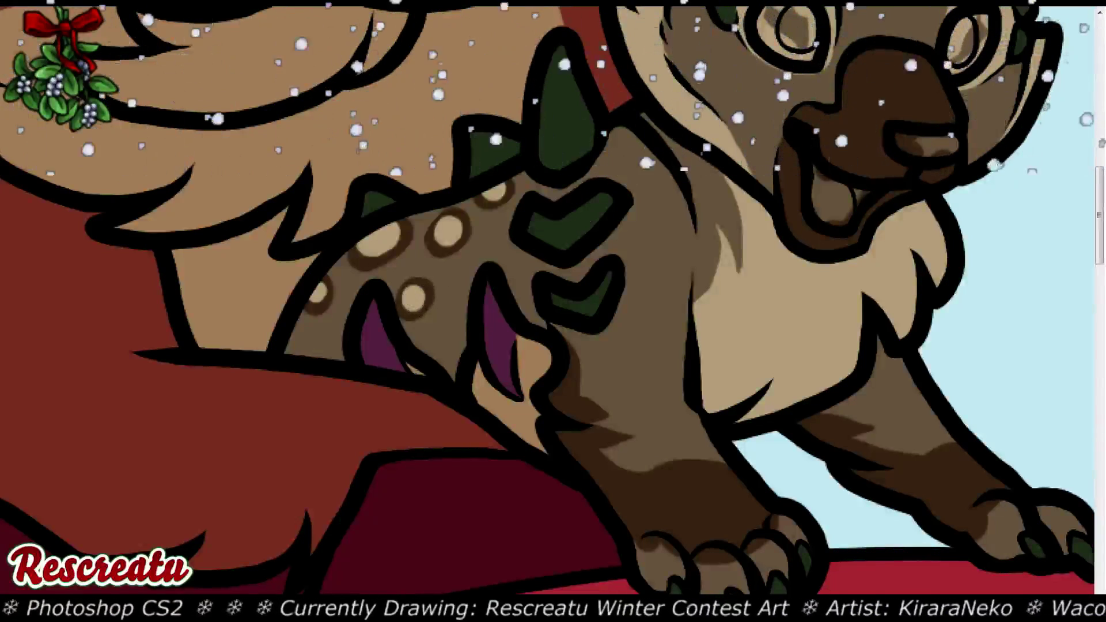
key("ctrl+minus")
key("ctrl+minus")
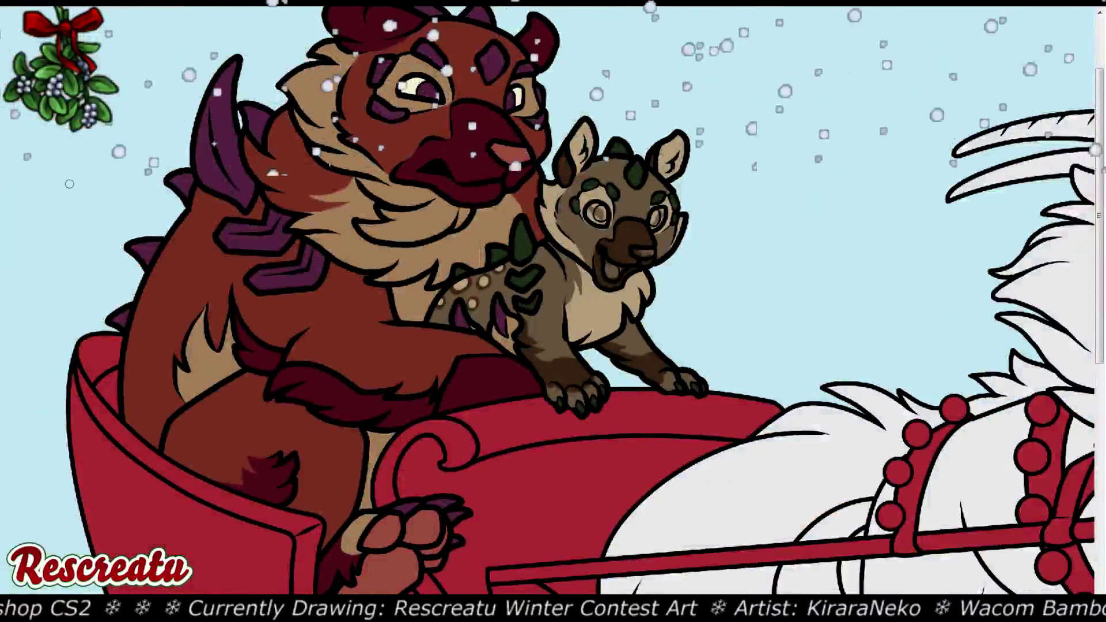
key("ctrl+minus")
key("ctrl+minus")
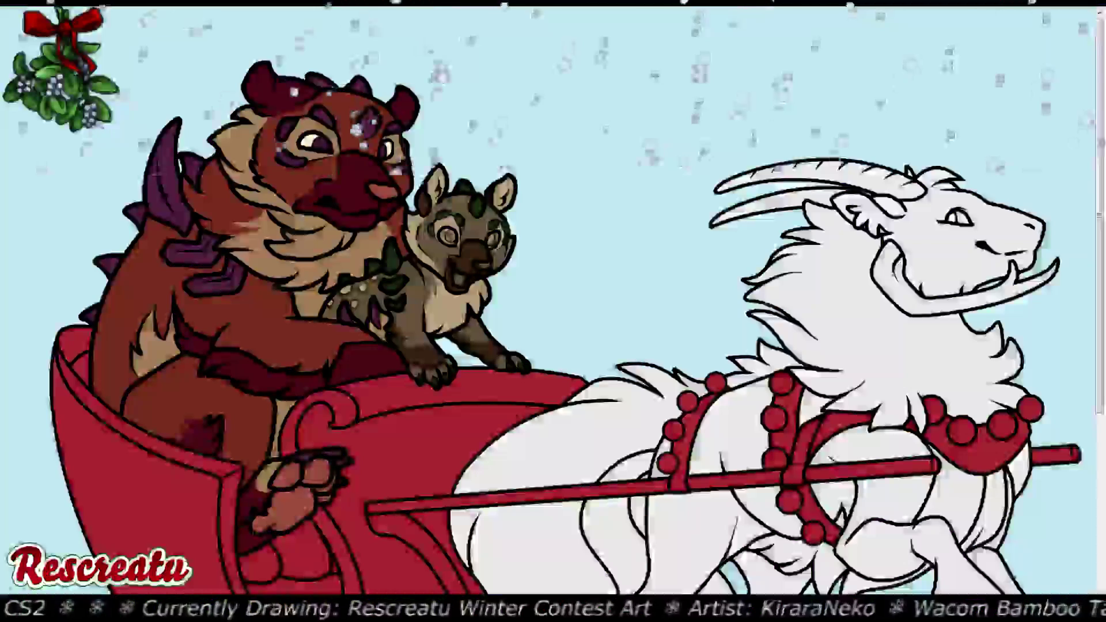
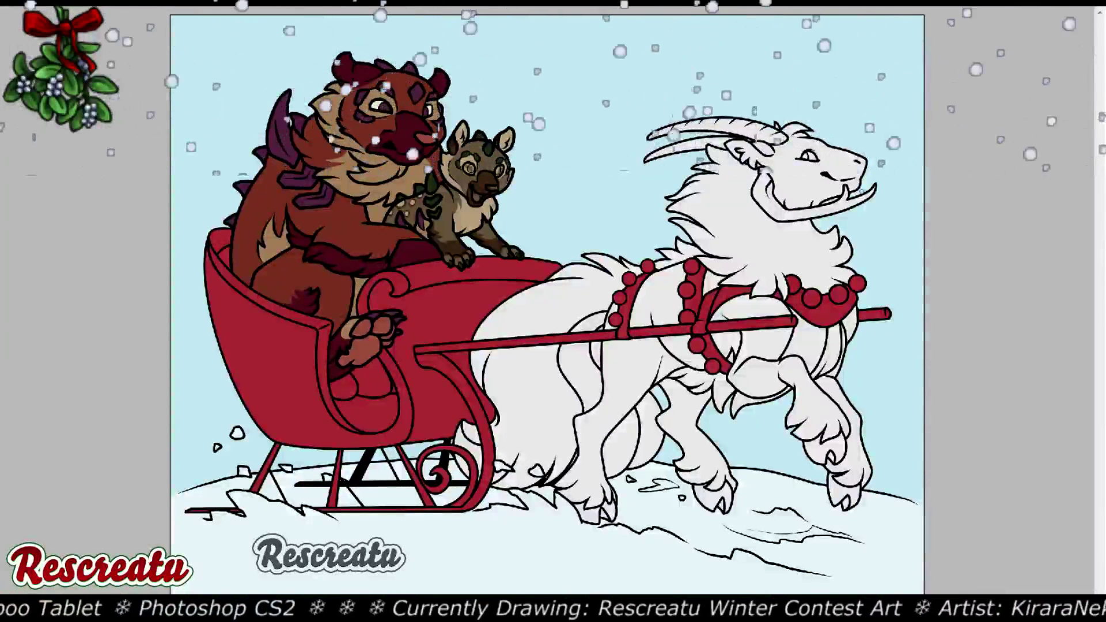
Paint the small rider's eye whites cream and fill both irises with amber
key("ctrl+plus")
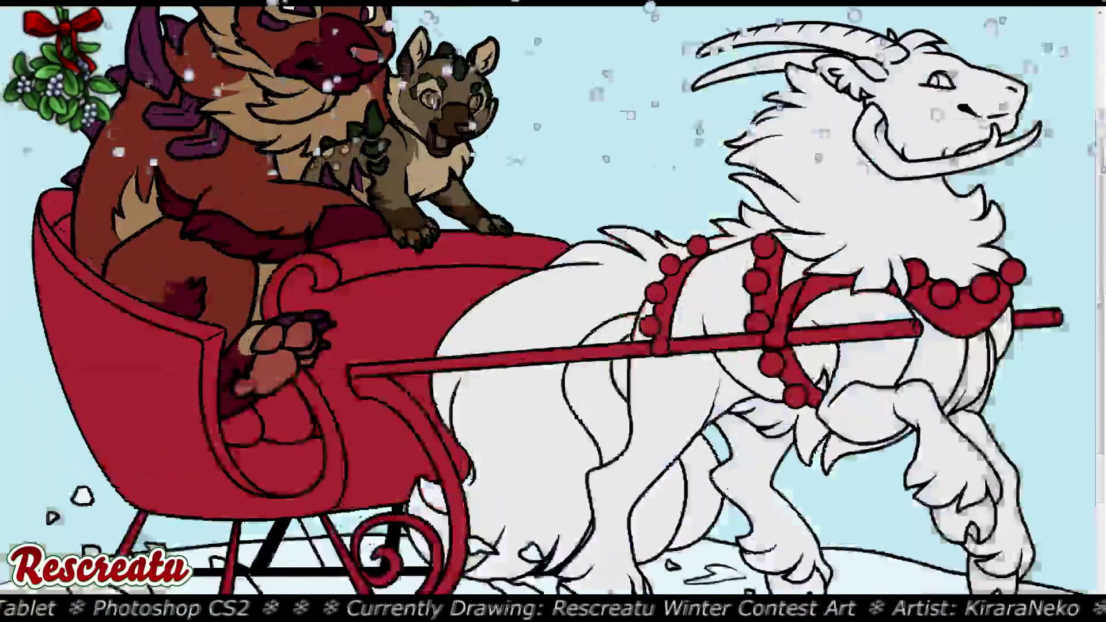
key("ctrl+plus")
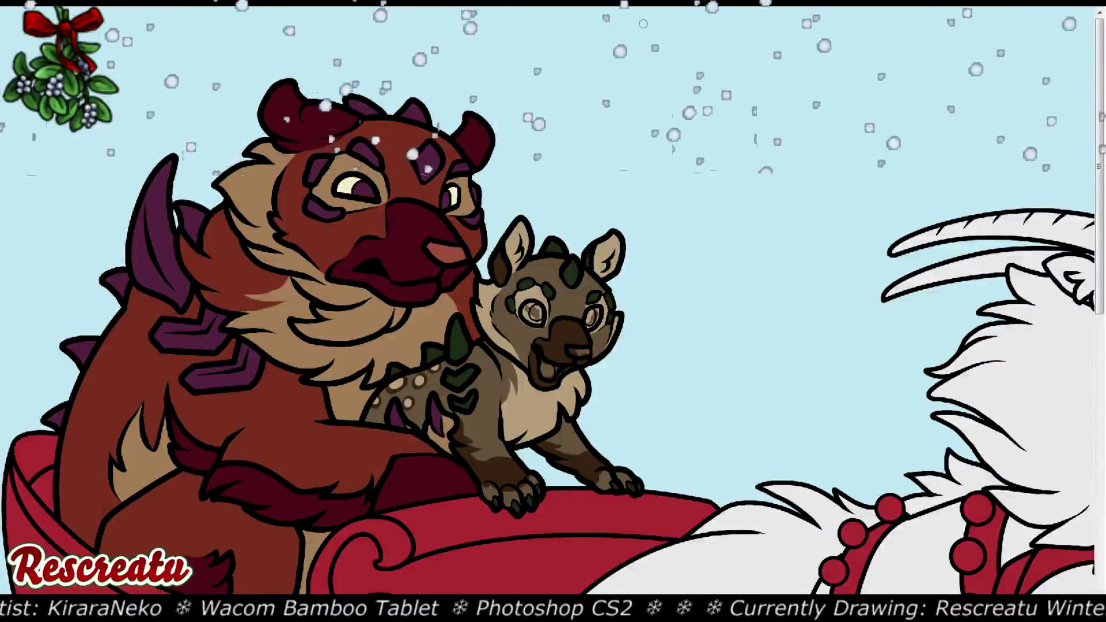
key("ctrl+plus")
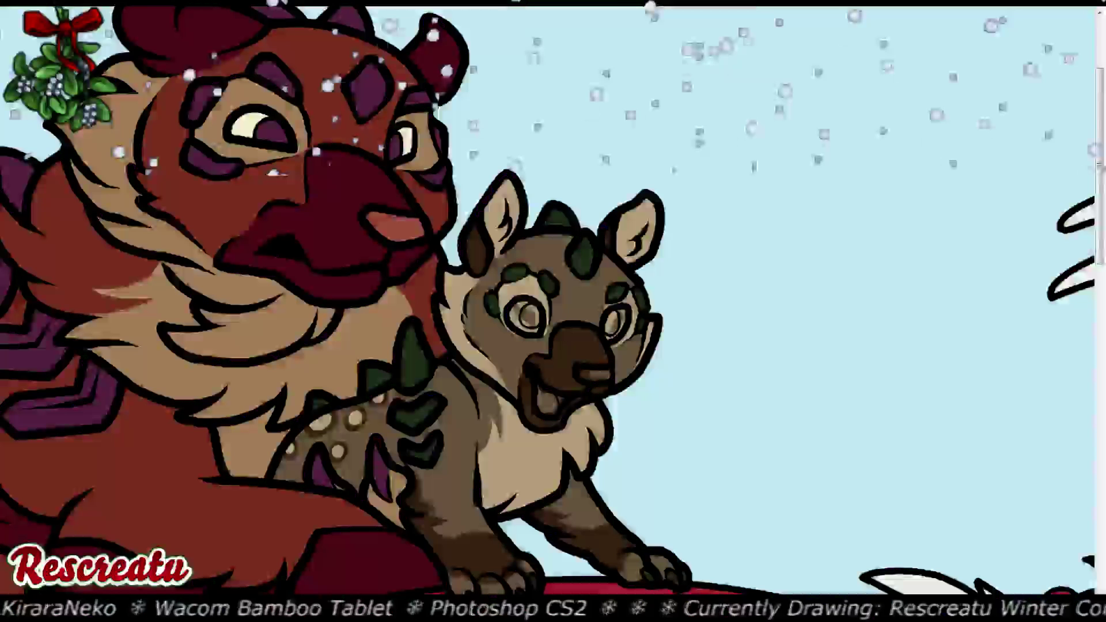
left_click_drag(491, 204, 597, 219)
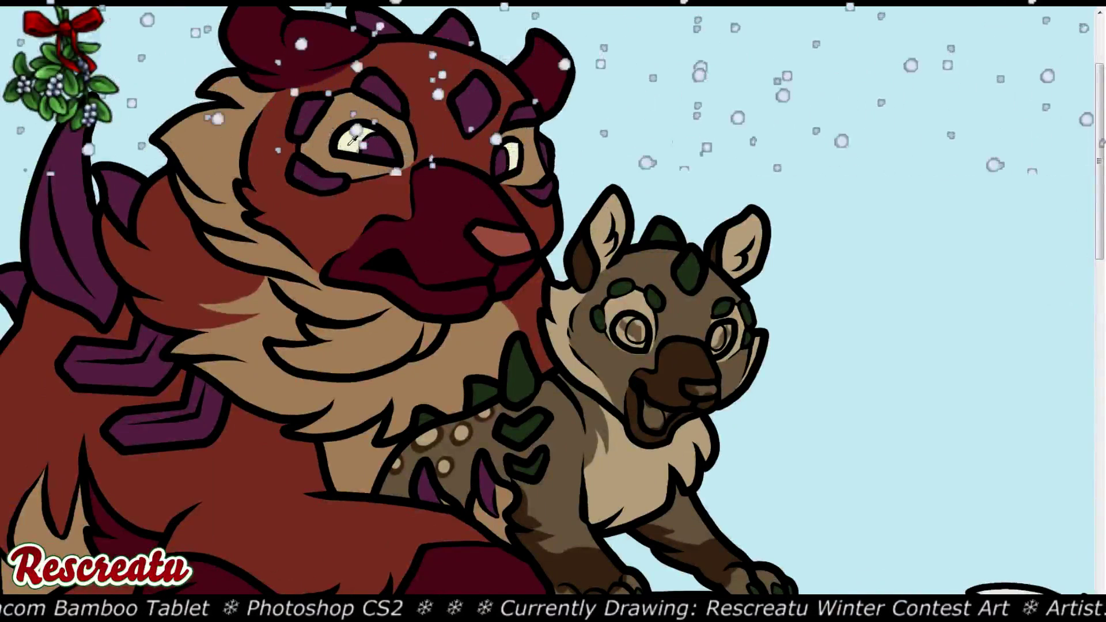
key("ctrl+plus")
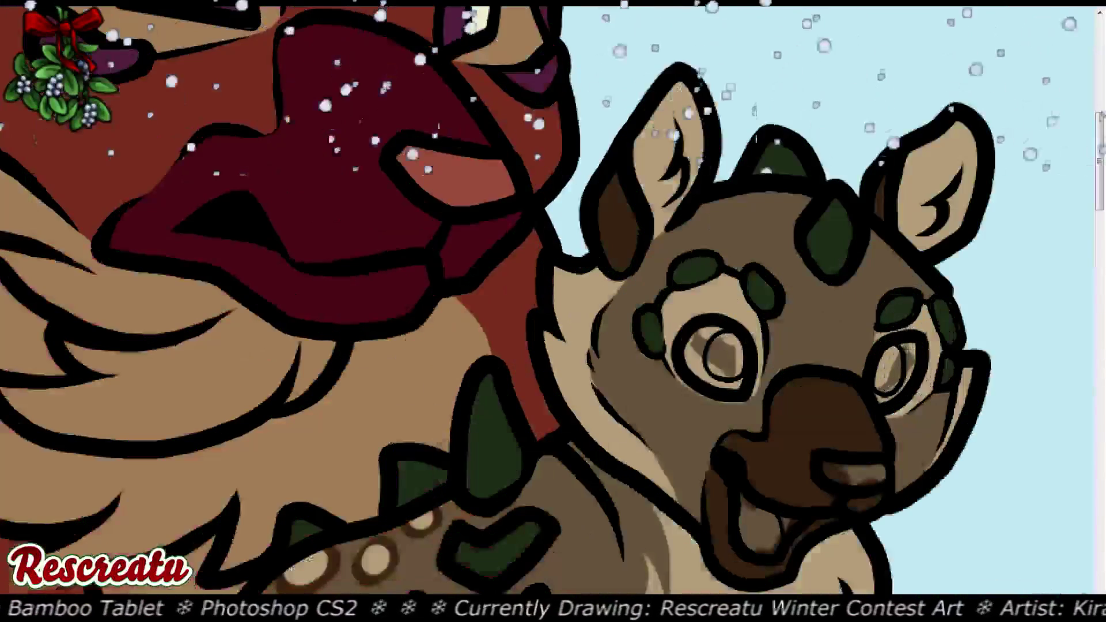
mouse_move(717, 336)
left_mouse_down()
mouse_move(537, 94)
mouse_move(564, 64)
left_mouse_up()
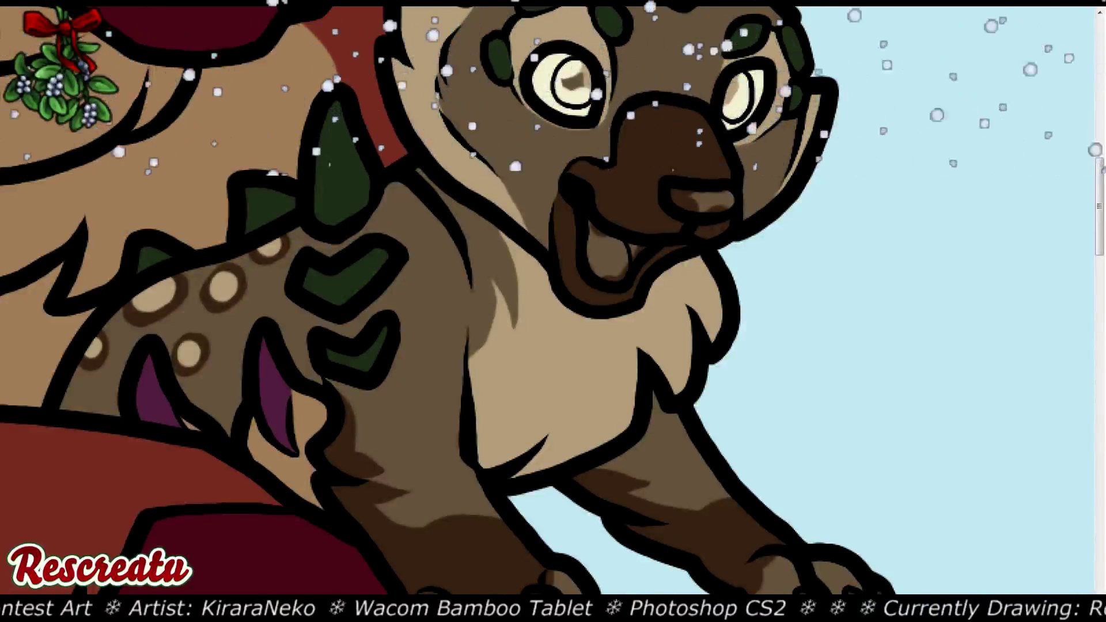
scroll(615, 237, "up", 5)
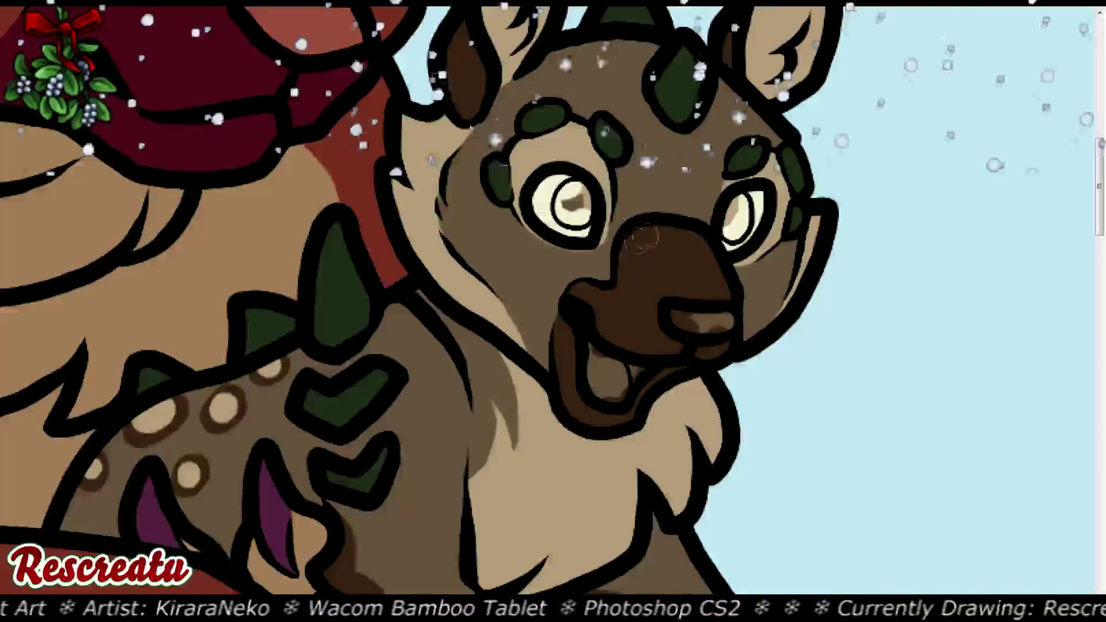
mouse_move(572, 202)
left_mouse_down()
mouse_move(567, 210)
mouse_move(581, 202)
left_mouse_up()
left_click_drag(740, 213, 729, 222)
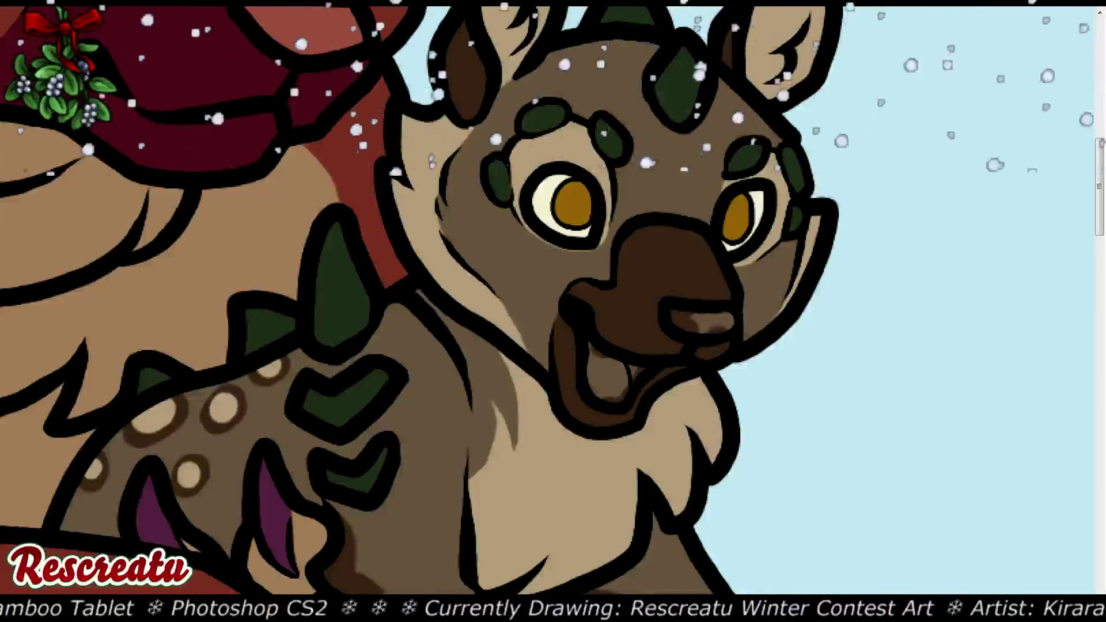
Colour the small rider's nose dark green, its tongue pink and the inside of its mouth dark red
mouse_move(700, 317)
left_mouse_down()
mouse_move(674, 315)
mouse_move(722, 319)
left_mouse_up()
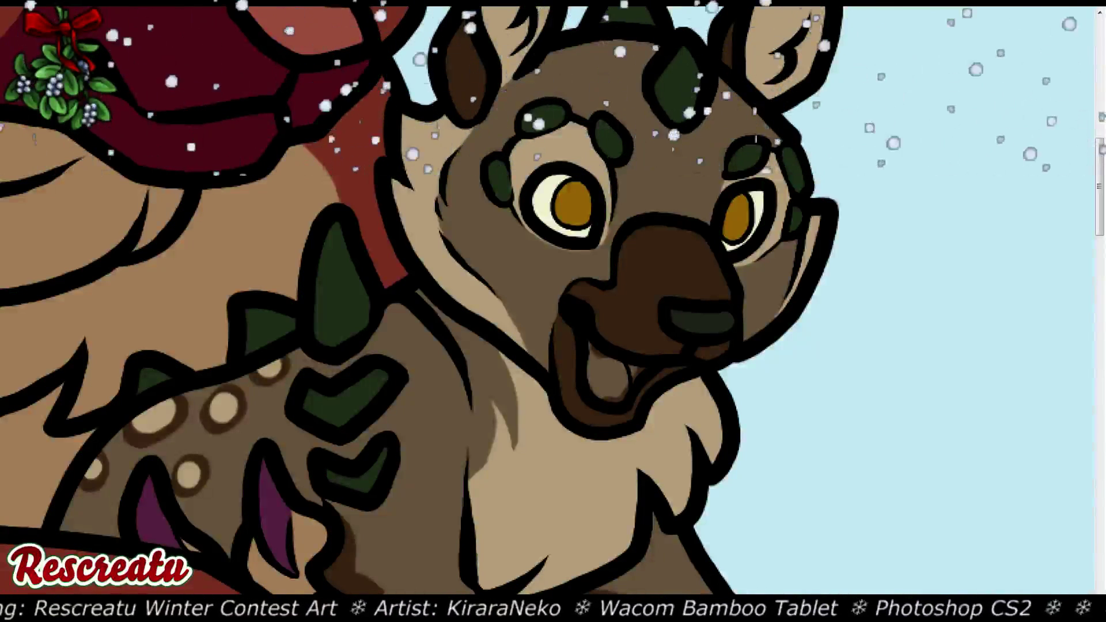
mouse_move(581, 333)
left_mouse_down()
mouse_move(599, 372)
mouse_move(616, 377)
mouse_move(613, 396)
mouse_move(596, 362)
mouse_move(607, 379)
left_mouse_up()
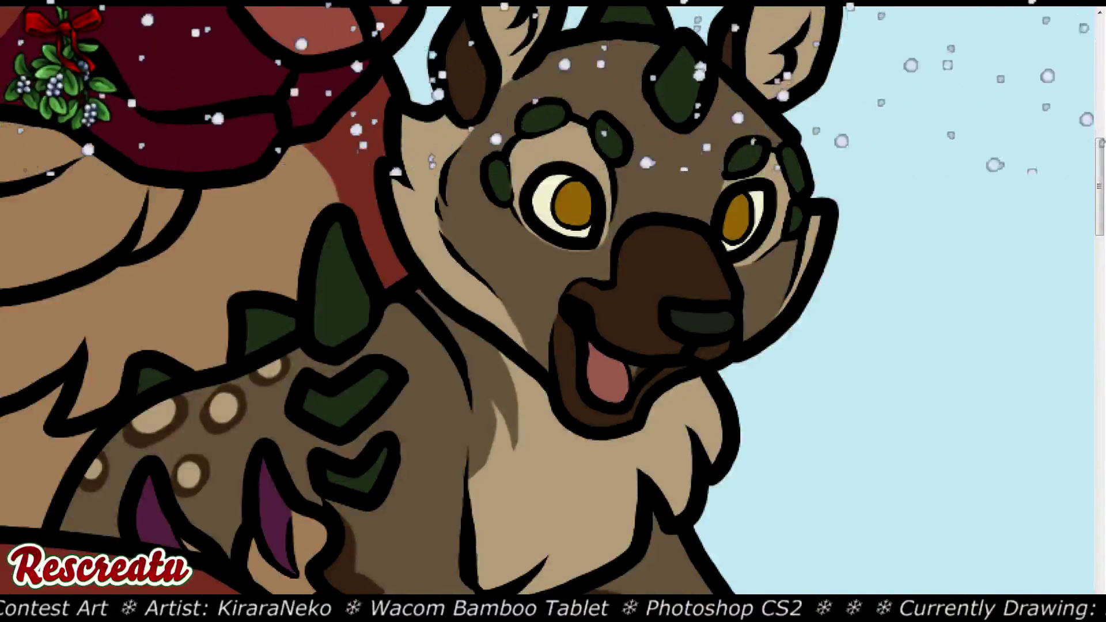
mouse_move(680, 373)
left_mouse_down()
mouse_move(658, 381)
mouse_move(627, 360)
mouse_move(635, 381)
mouse_move(641, 370)
left_mouse_up()
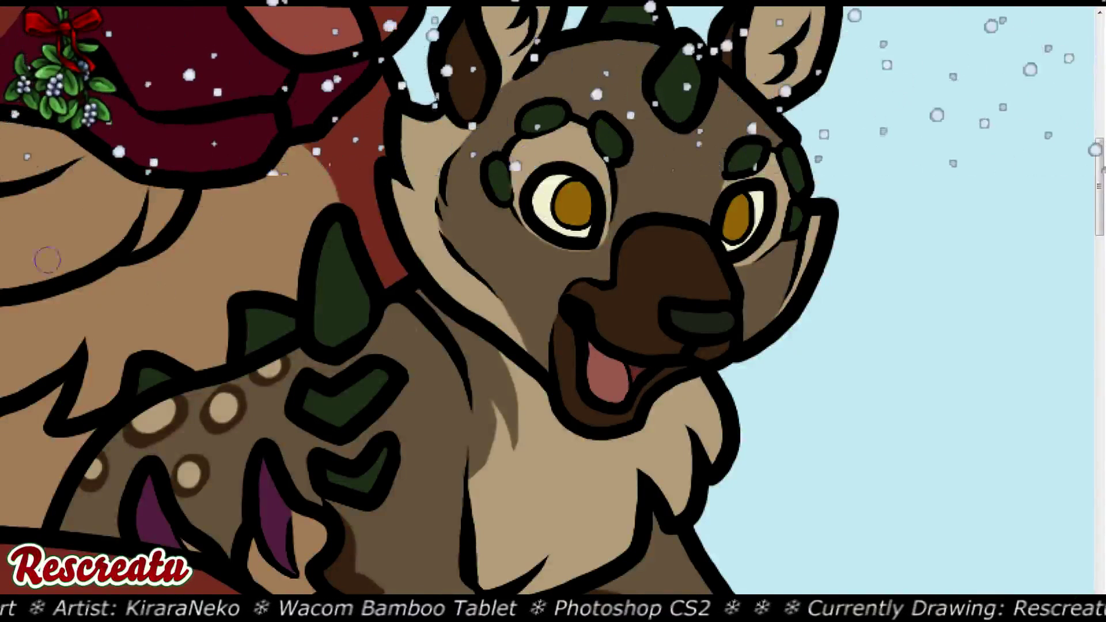
mouse_move(633, 385)
left_mouse_down()
mouse_move(627, 364)
mouse_move(645, 367)
left_mouse_up()
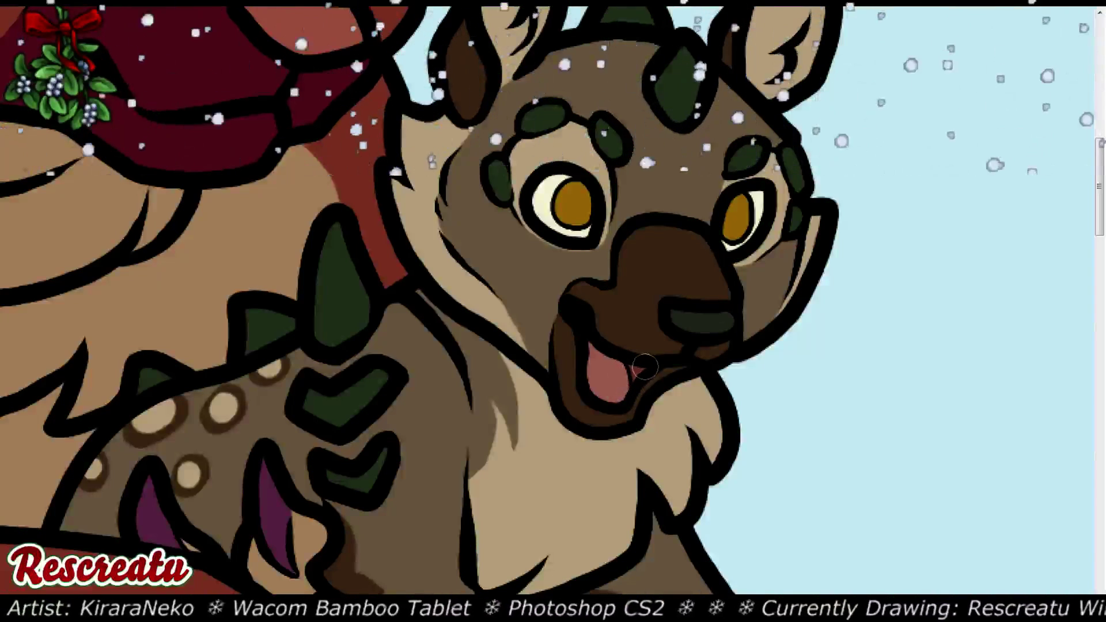
Recolour the small rider with a light tan coat, off-white chest and face fur, reddish-brown markings and plum plates
key("ctrl+minus")
key("ctrl+minus")
key("ctrl+minus")
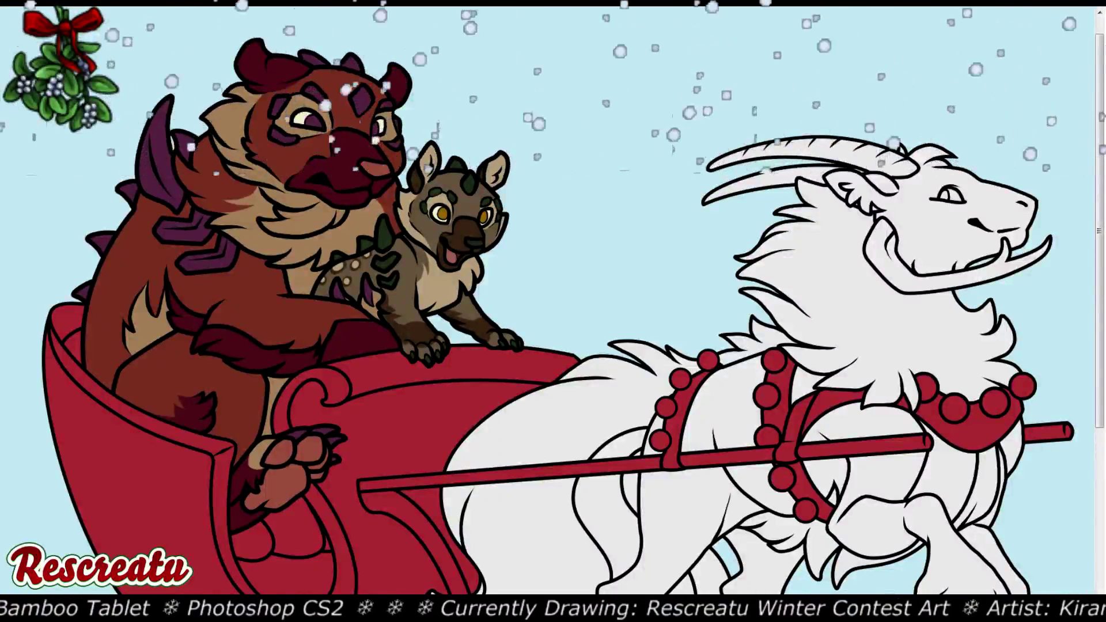
left_click_drag(553, 323, 529, 262)
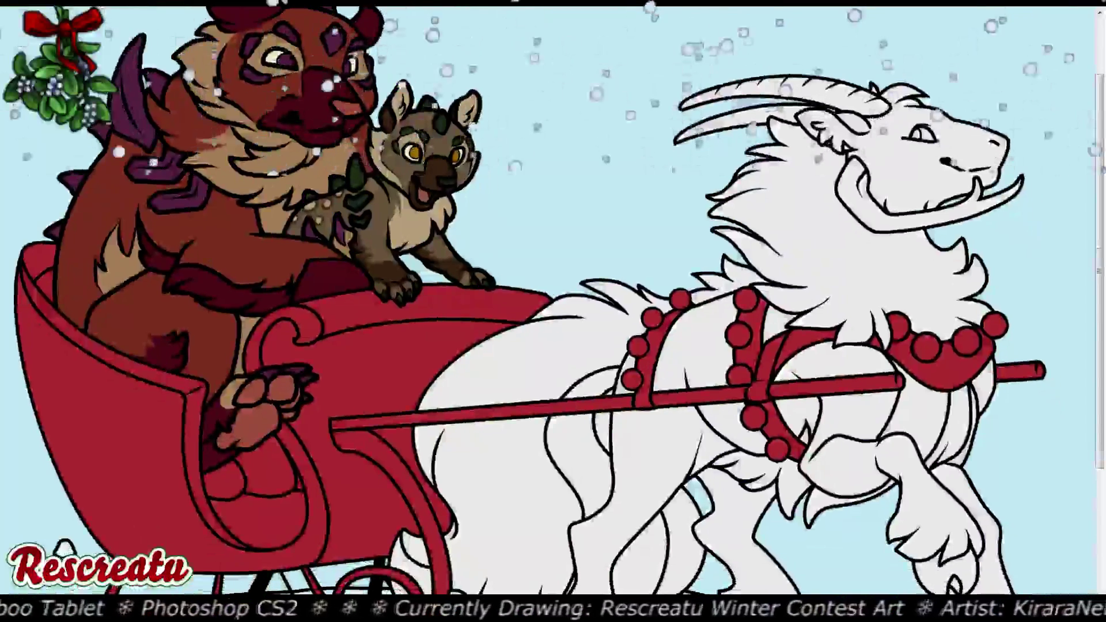
key("ctrl+minus")
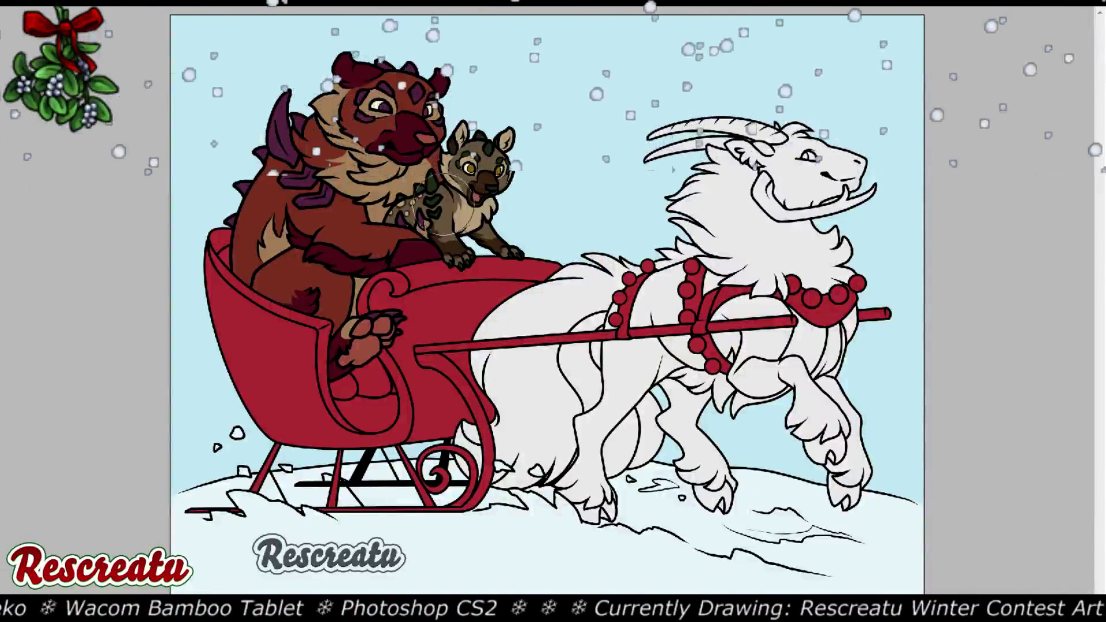
mouse_move(443, 205)
left_mouse_down()
mouse_move(416, 200)
mouse_move(458, 217)
mouse_move(530, 201)
left_mouse_up()
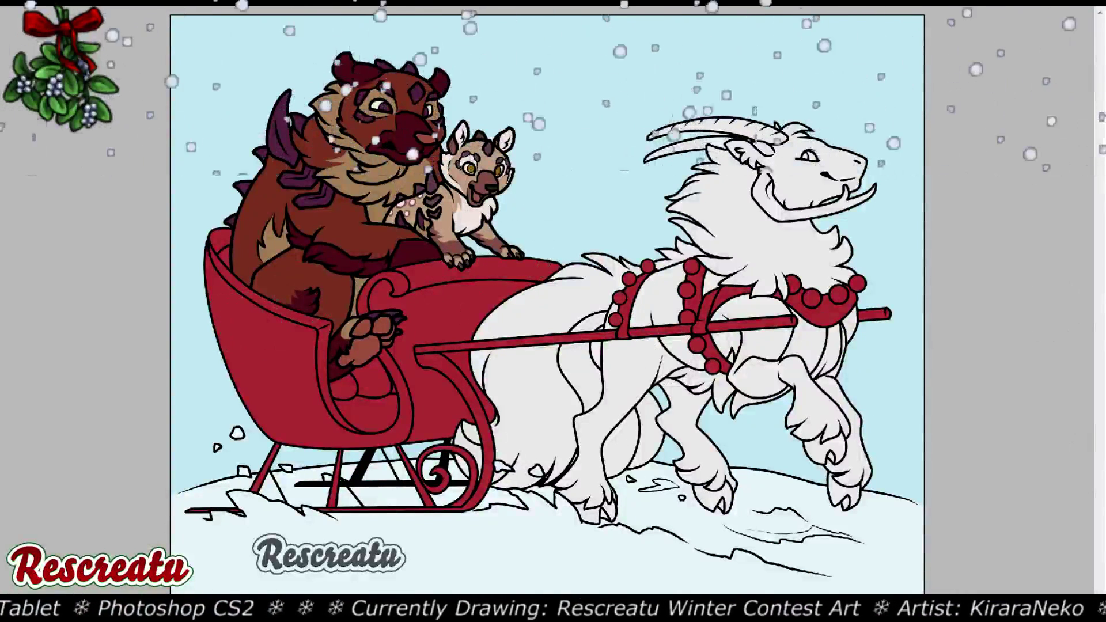
Repaint both of the small rider's irises in bright violet
key("ctrl+plus")
key("ctrl+plus")
left_click_drag(547, 230, 565, 398)
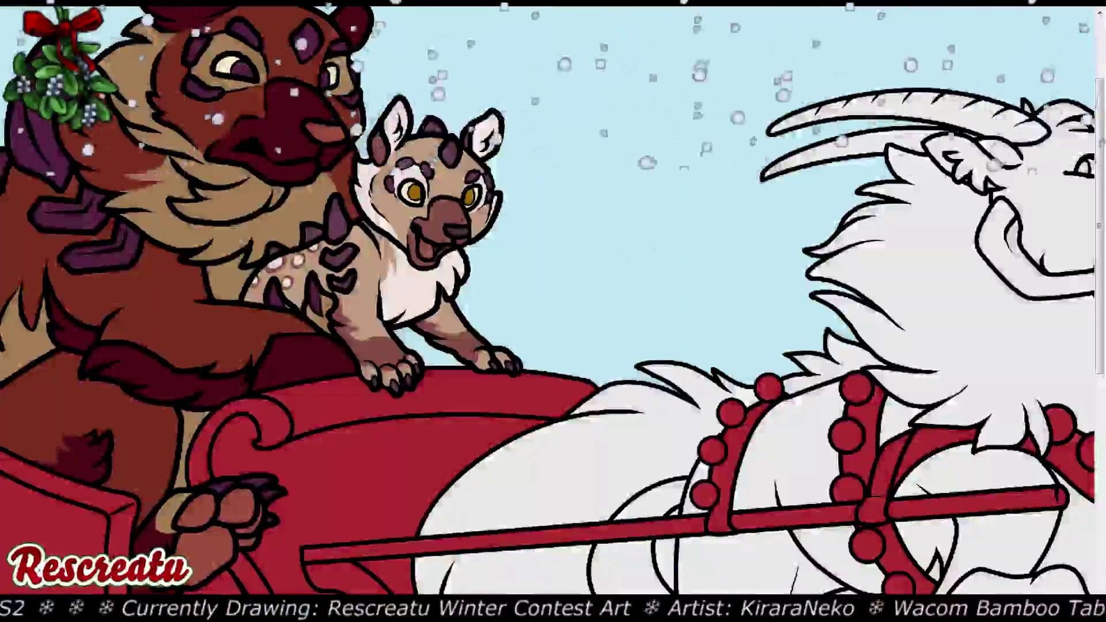
key("ctrl+plus")
key("ctrl+plus")
left_click_drag(378, 170, 716, 432)
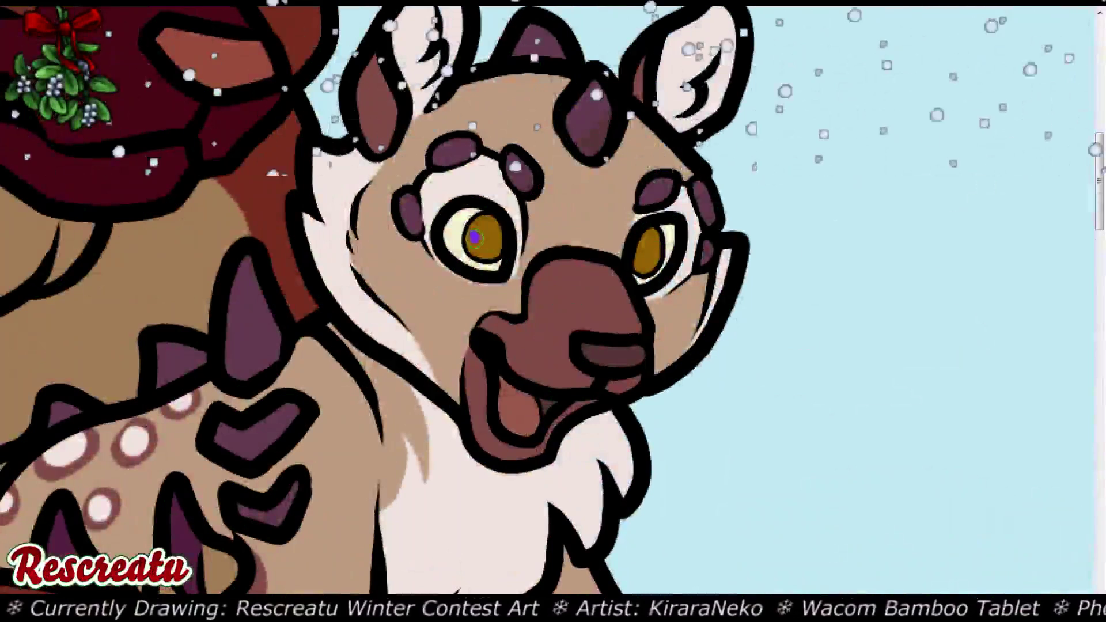
mouse_move(487, 222)
left_mouse_down()
mouse_move(474, 241)
mouse_move(493, 248)
mouse_move(496, 235)
left_mouse_up()
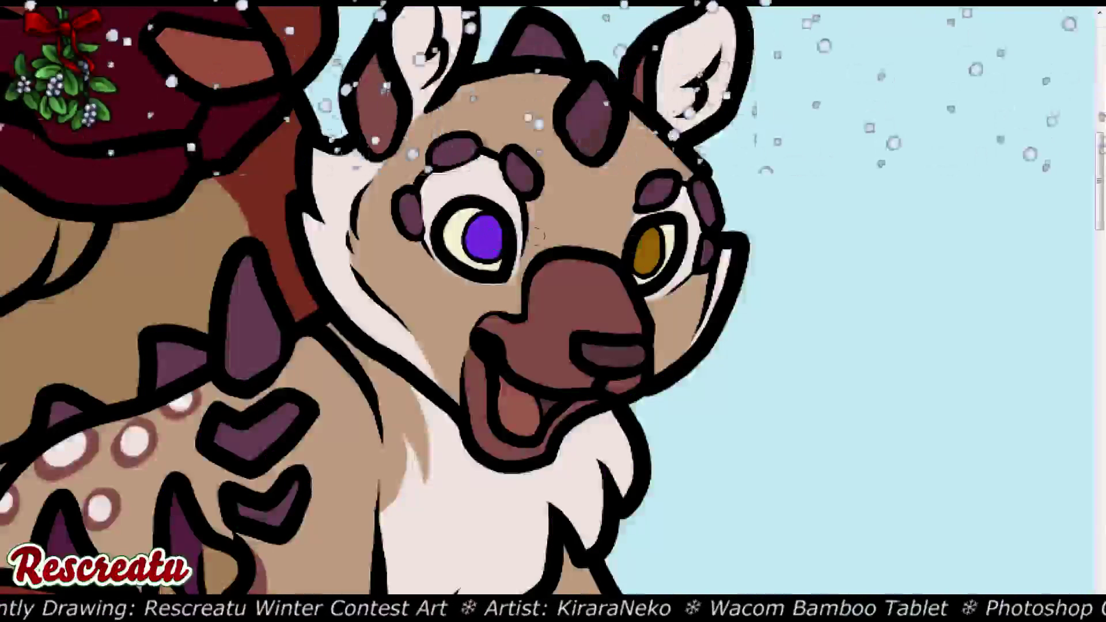
mouse_move(643, 252)
left_mouse_down()
mouse_move(651, 264)
mouse_move(651, 230)
mouse_move(638, 258)
mouse_move(659, 252)
left_mouse_up()
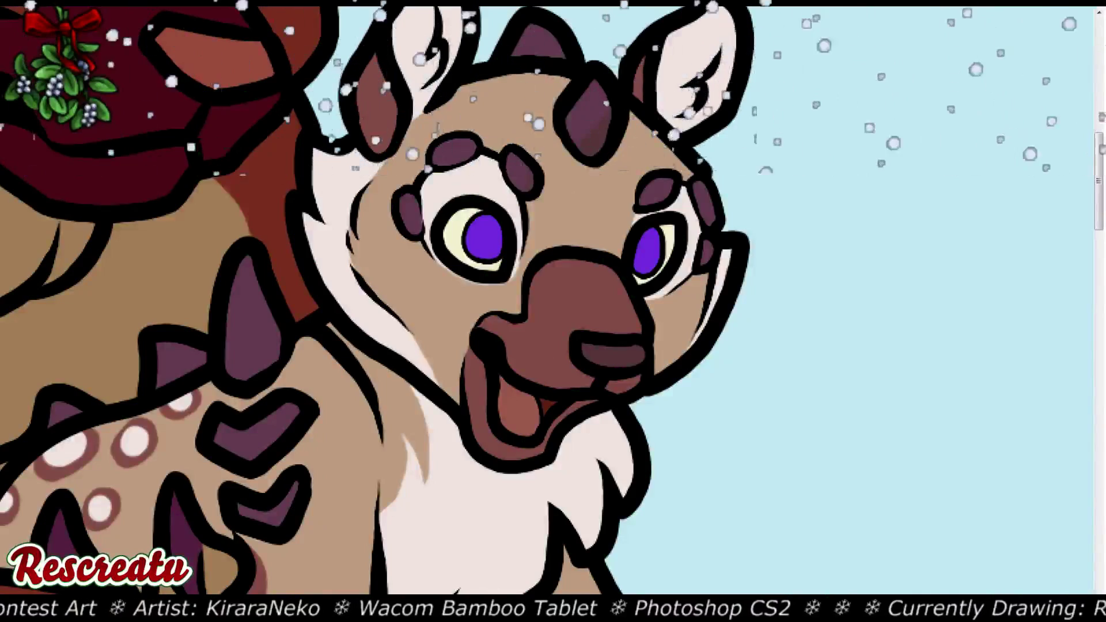
Paint the toes on both of the small rider's front paws off-white
key("ctrl+minus")
key("ctrl+minus")
key("ctrl+minus")
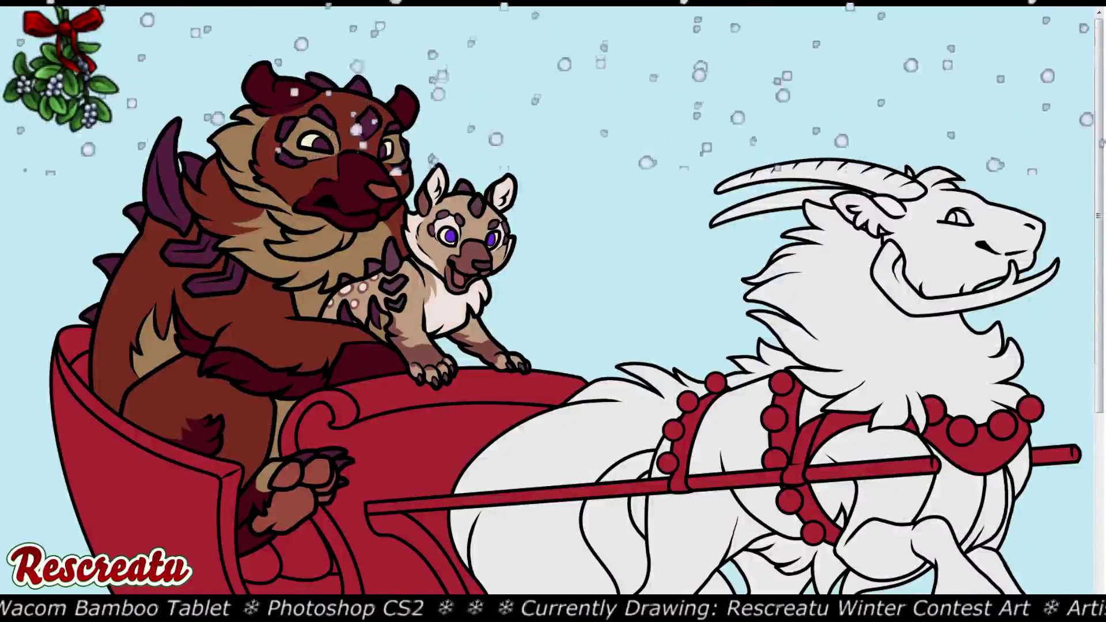
key("ctrl+plus")
left_click_drag(547, 357, 566, 228)
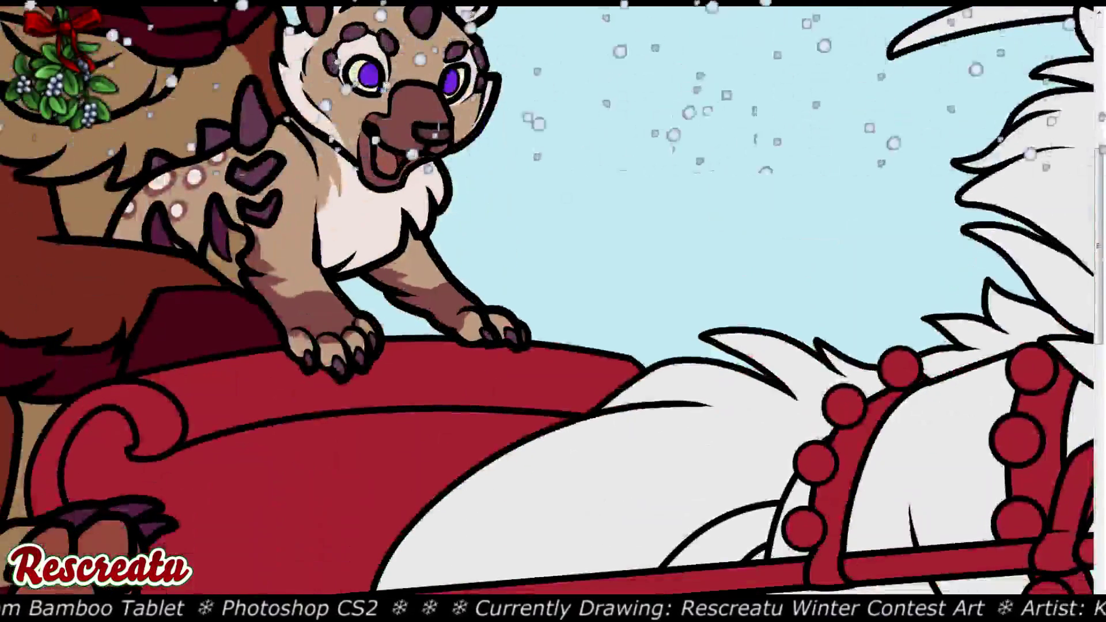
mouse_move(302, 331)
left_mouse_down()
mouse_move(334, 359)
mouse_move(340, 331)
mouse_move(351, 352)
mouse_move(369, 323)
left_mouse_up()
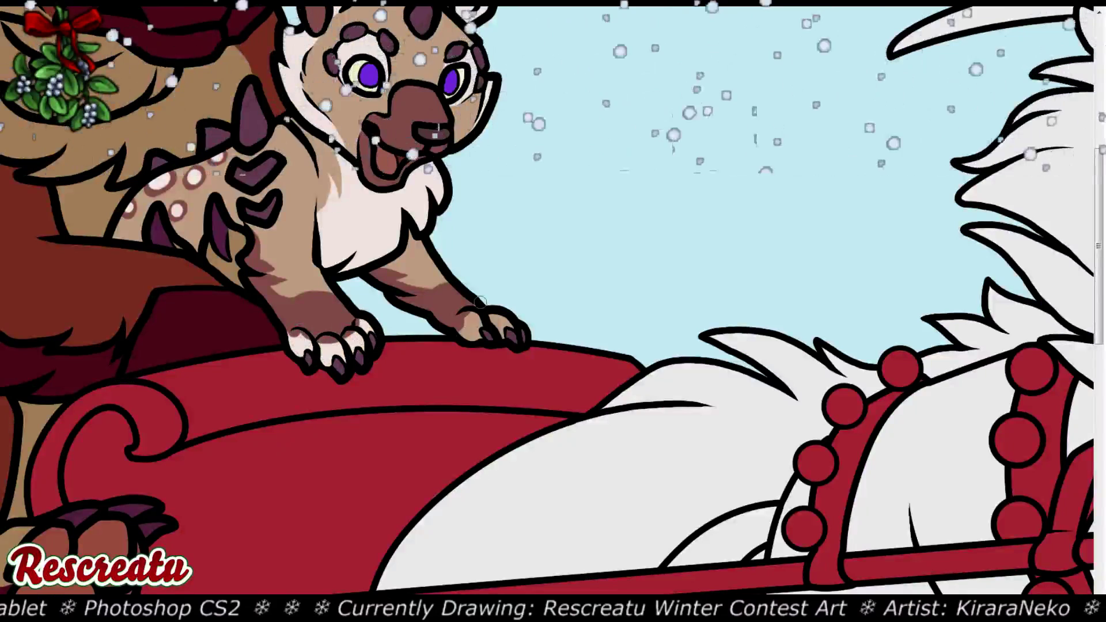
mouse_move(464, 334)
left_mouse_down()
mouse_move(478, 311)
mouse_move(471, 335)
mouse_move(514, 338)
left_mouse_up()
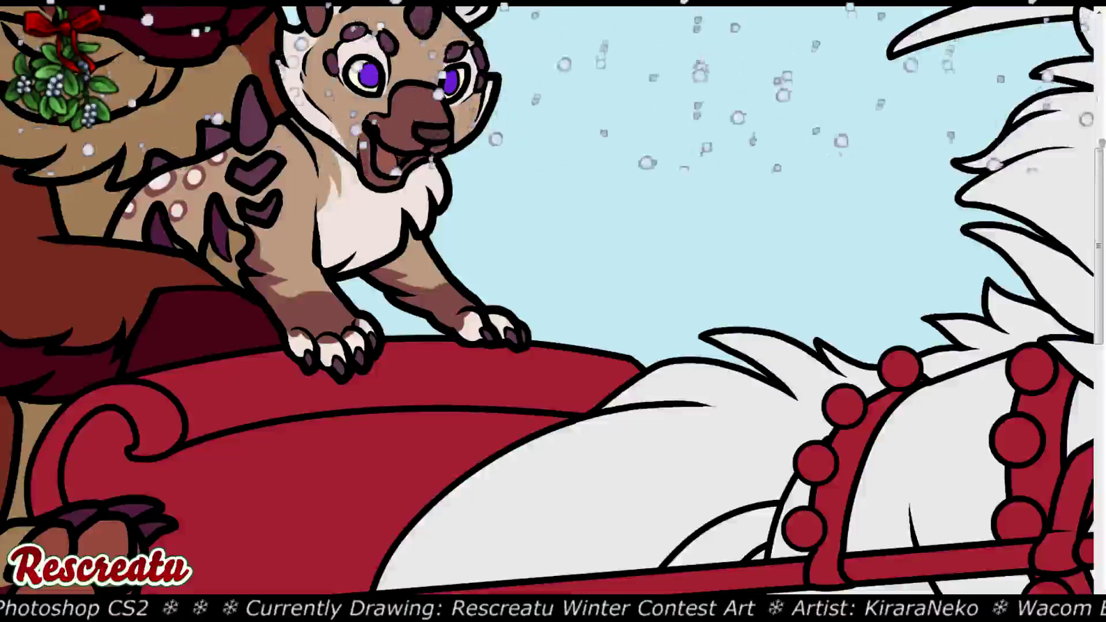
Extend the off-white on the small rider's toes up to the outlines, covering the remaining brown at their upper edges
key("ctrl+plus")
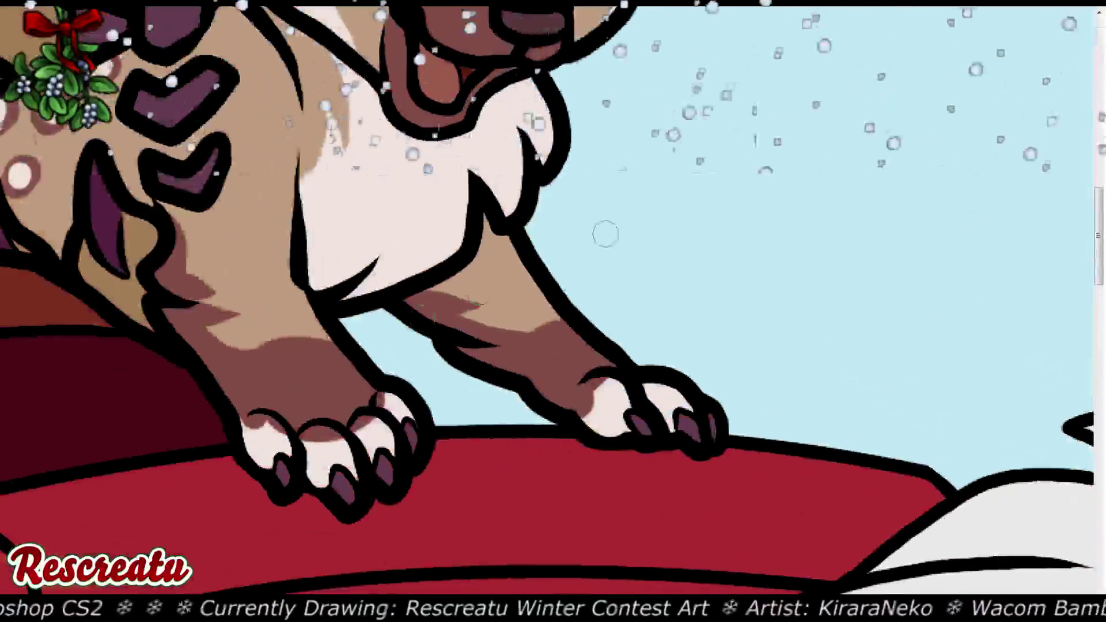
mouse_move(257, 435)
left_mouse_down()
mouse_move(278, 442)
mouse_move(253, 426)
mouse_move(317, 460)
mouse_move(306, 444)
mouse_move(347, 447)
mouse_move(389, 398)
mouse_move(382, 411)
left_mouse_up()
key("ctrl+z")
mouse_move(585, 387)
left_mouse_down()
mouse_move(609, 388)
mouse_move(587, 400)
mouse_move(594, 414)
mouse_move(593, 390)
mouse_move(600, 412)
mouse_move(633, 402)
mouse_move(605, 398)
left_mouse_up()
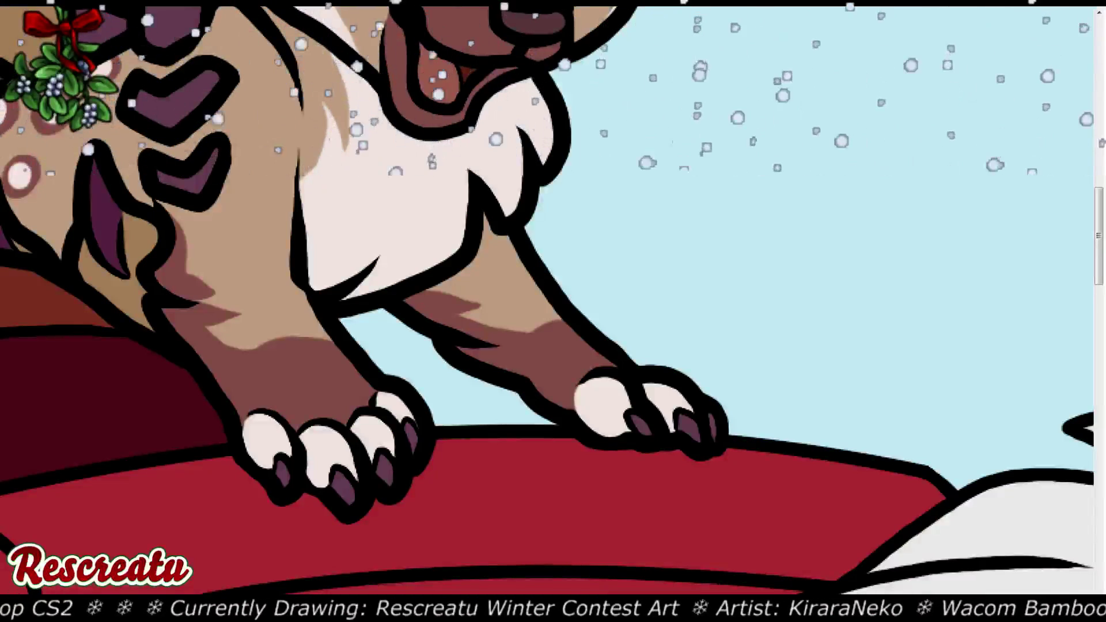
Change the base colour of the whole horned sleigh-pulling beast to pale yellow
key("ctrl+minus")
key("ctrl+minus")
key("ctrl+minus")
key("ctrl+minus")
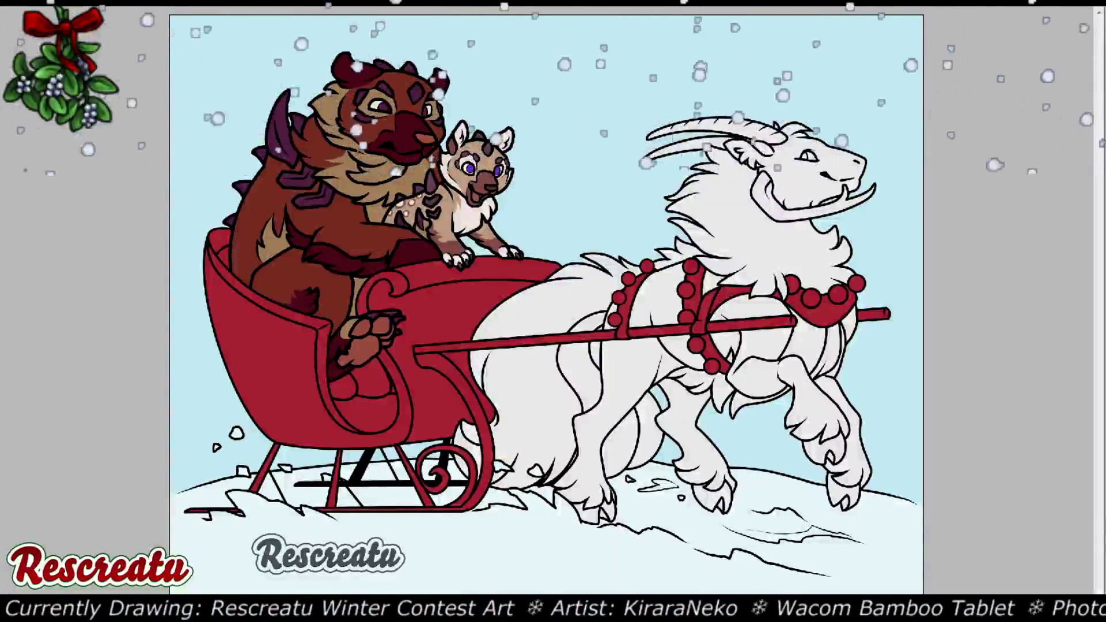
left_click_drag(1, 374, 2, 374)
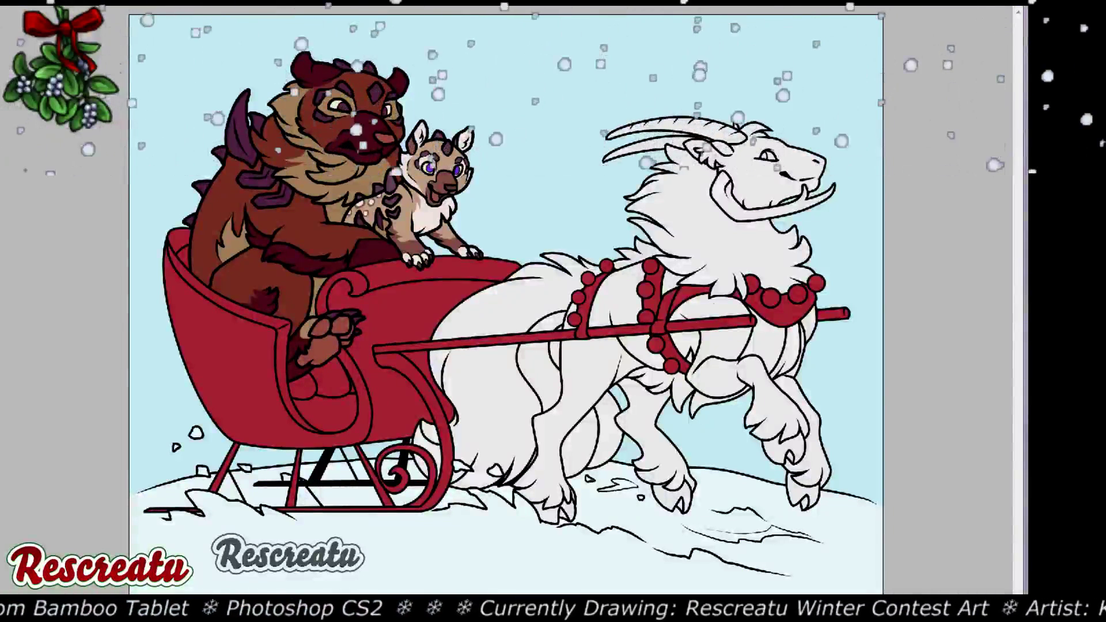
mouse_move(472, 351)
left_mouse_down()
mouse_move(518, 306)
mouse_move(536, 369)
mouse_move(573, 136)
mouse_move(656, 46)
mouse_move(775, 403)
mouse_move(812, 438)
mouse_move(853, 383)
left_mouse_up()
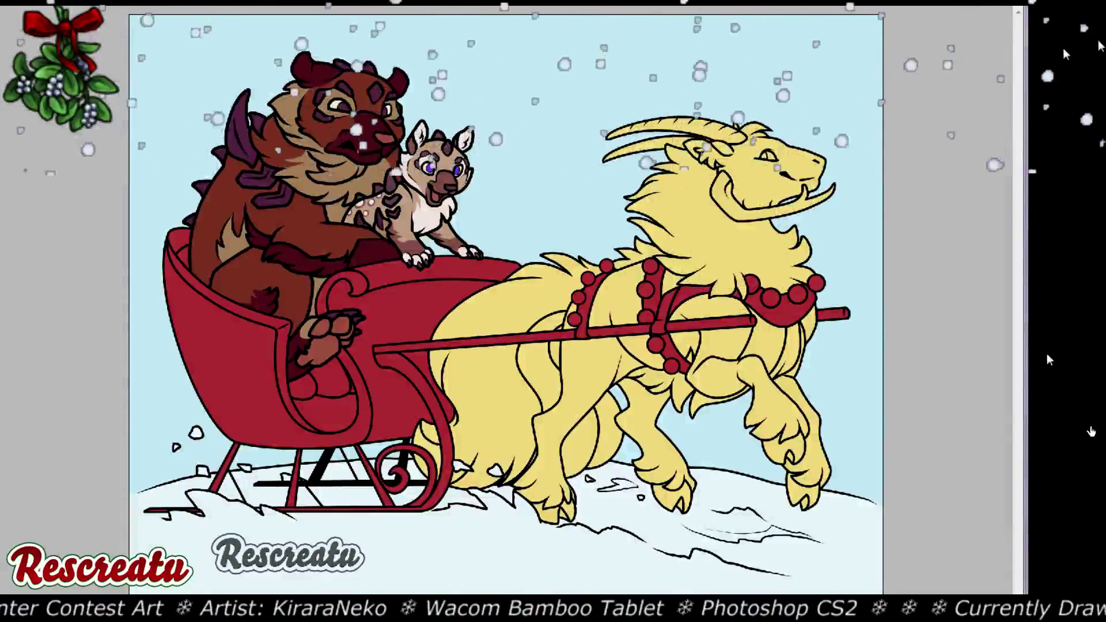
Paint the horned beast's forelock and the edge of its mane behind the ear and tusk base in plum
key("ctrl+plus")
key("ctrl+plus")
left_click_drag(778, 173, 562, 409)
key("ctrl+plus")
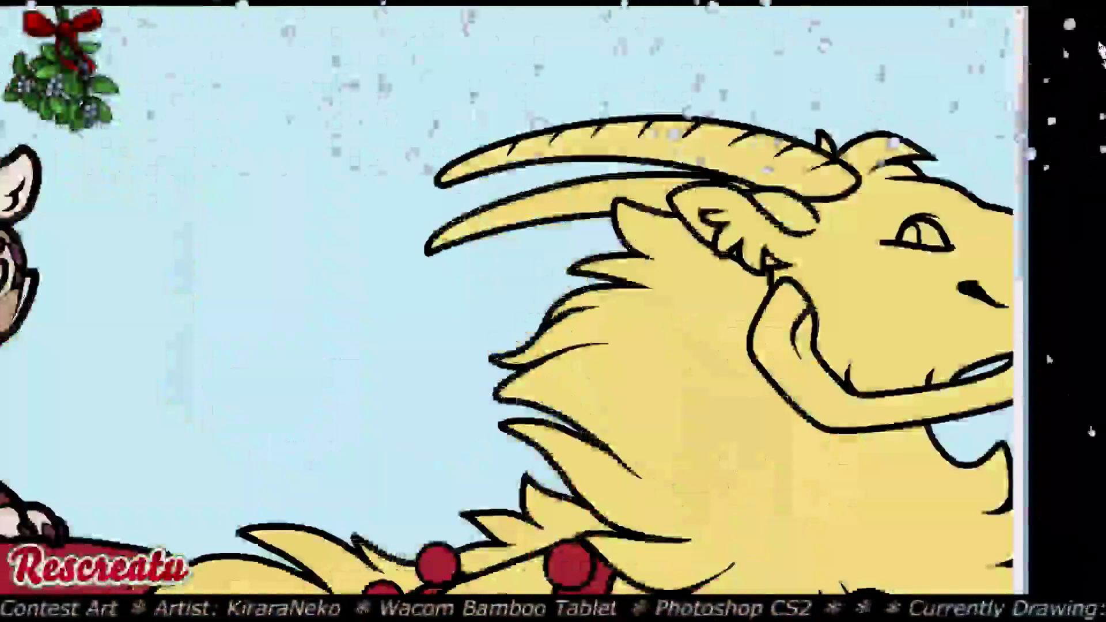
left_click_drag(709, 311, 493, 317)
key("ctrl+minus")
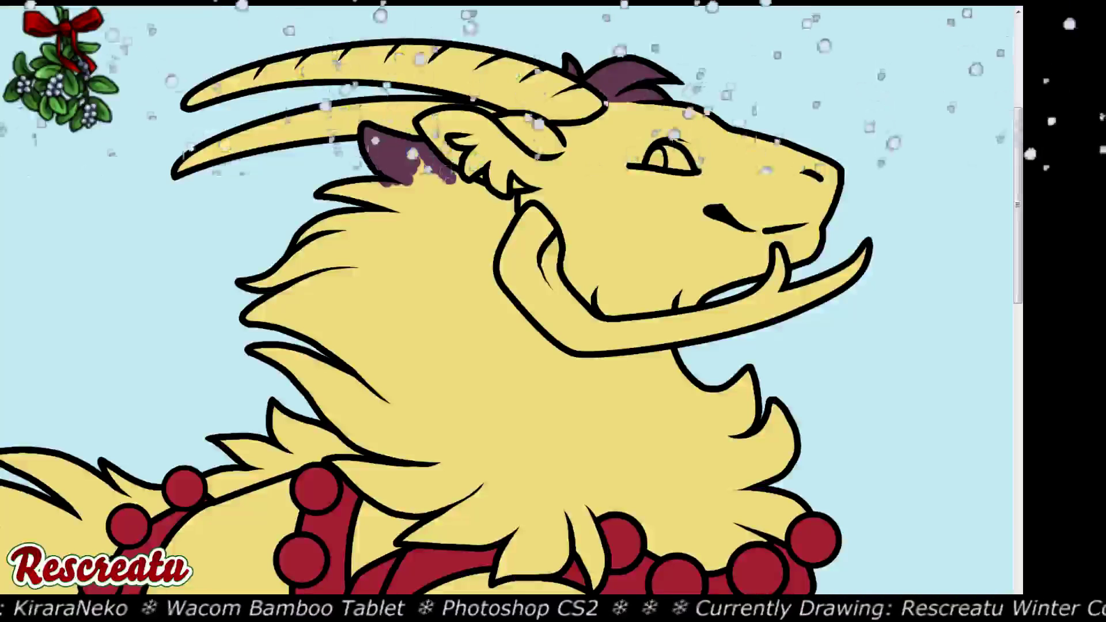
mouse_move(468, 186)
left_mouse_down()
mouse_move(498, 203)
mouse_move(510, 196)
mouse_move(501, 222)
left_mouse_up()
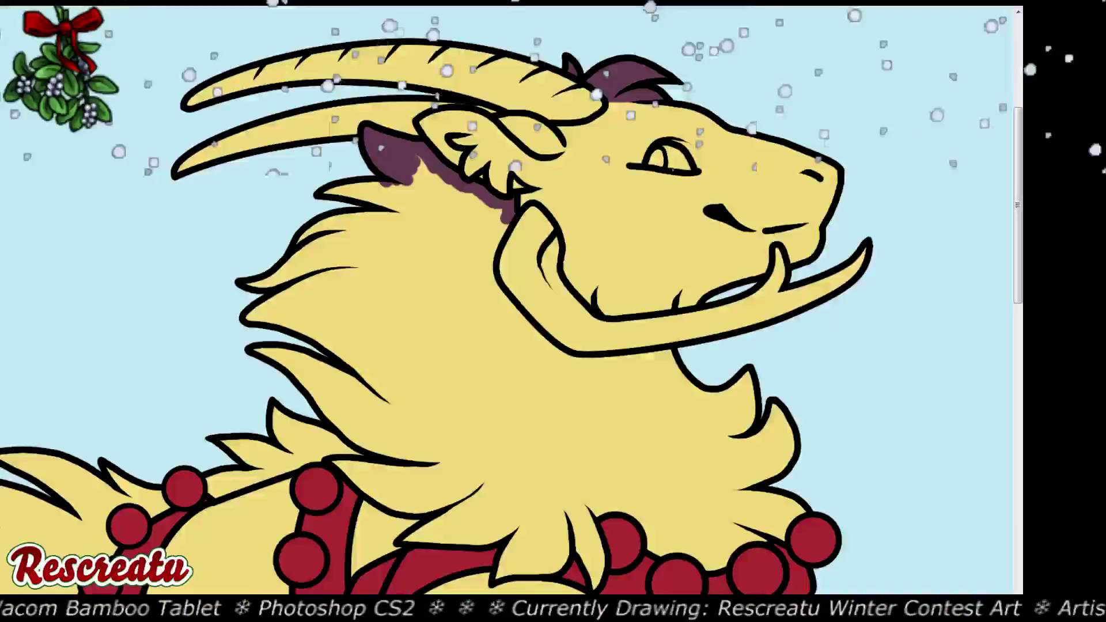
Fill the selected long fur on the beast's mane, chest, belly, back and tail with plum, leaving the legs yellow
left_click(449, 363)
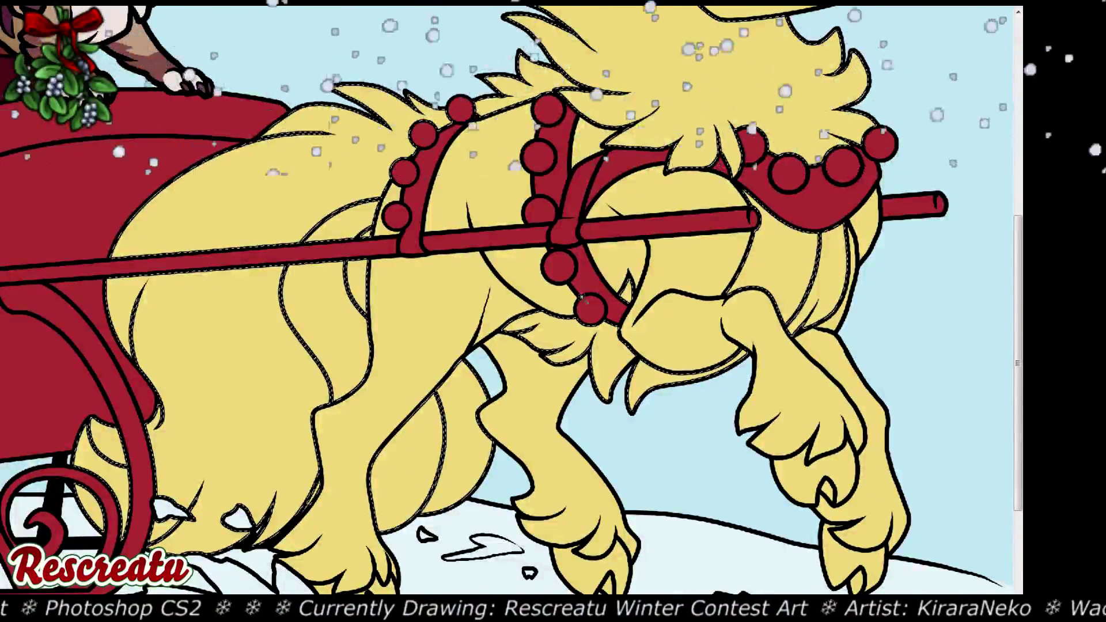
key("ctrl+h")
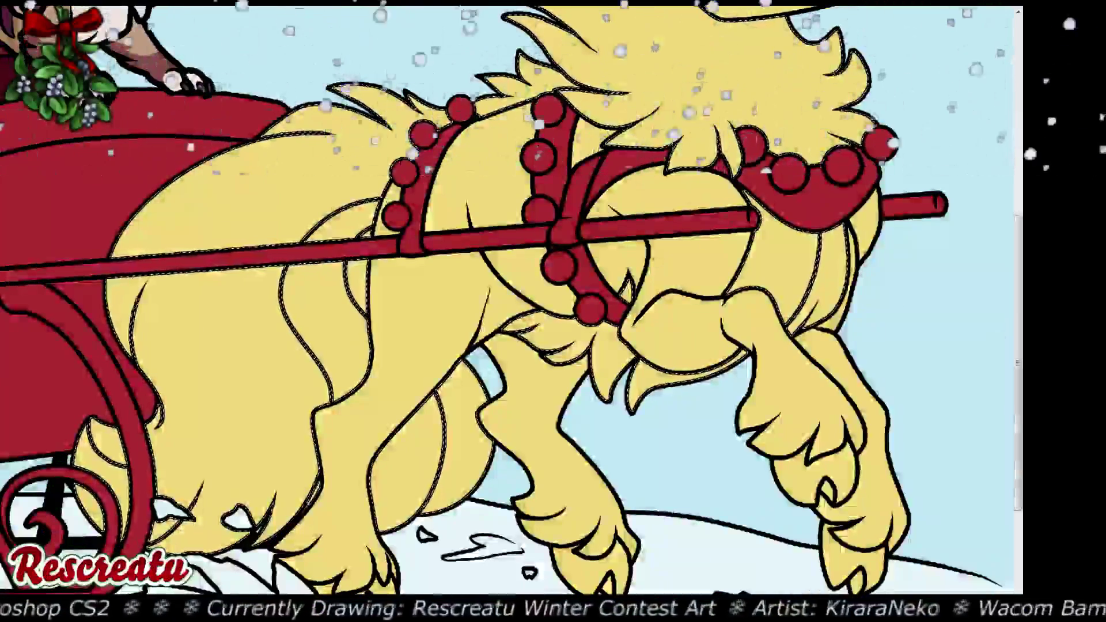
key("alt+BackSpace")
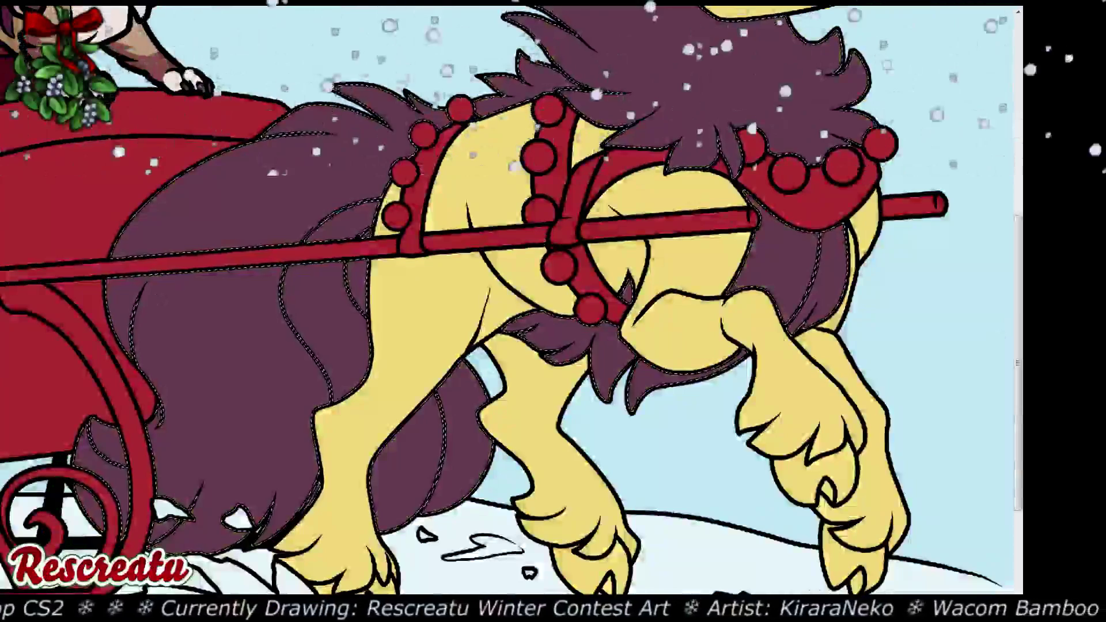
Deselect the long fur and examine the plum fill across the beast's mane, back, belly, chest and tail
key("ctrl+d")
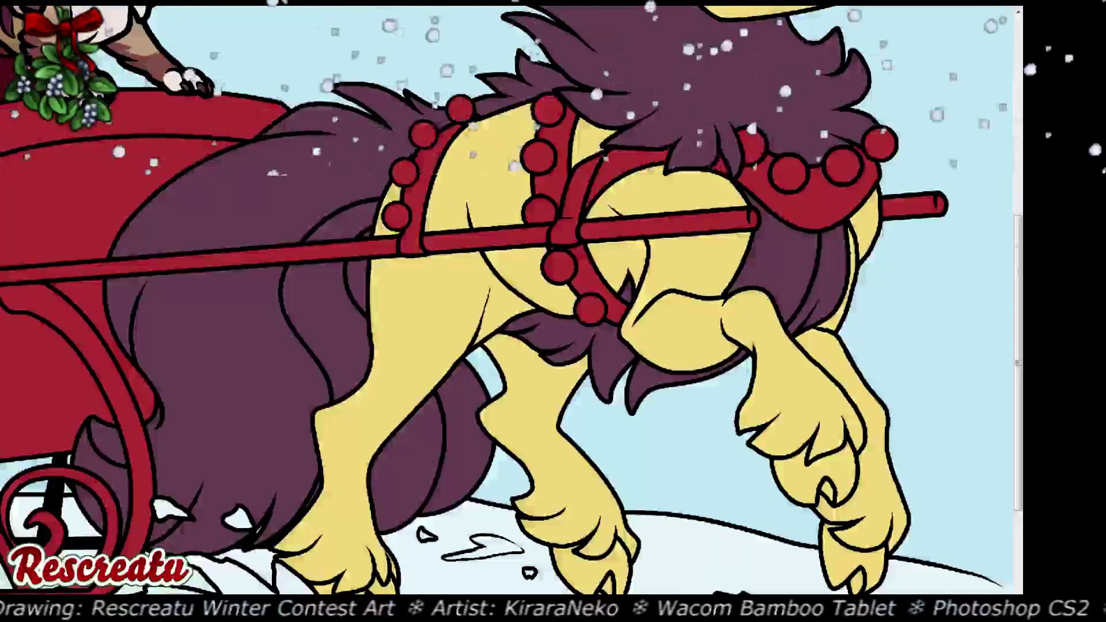
key("ctrl+plus")
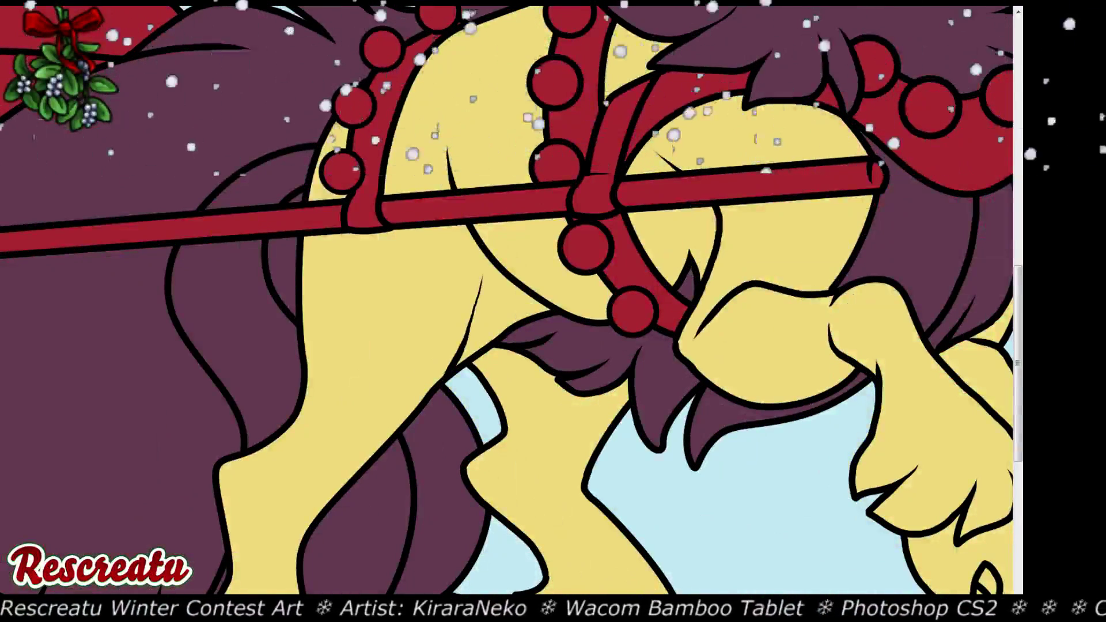
left_click_drag(690, 271, 436, 498)
scroll(458, 122, "up", 4)
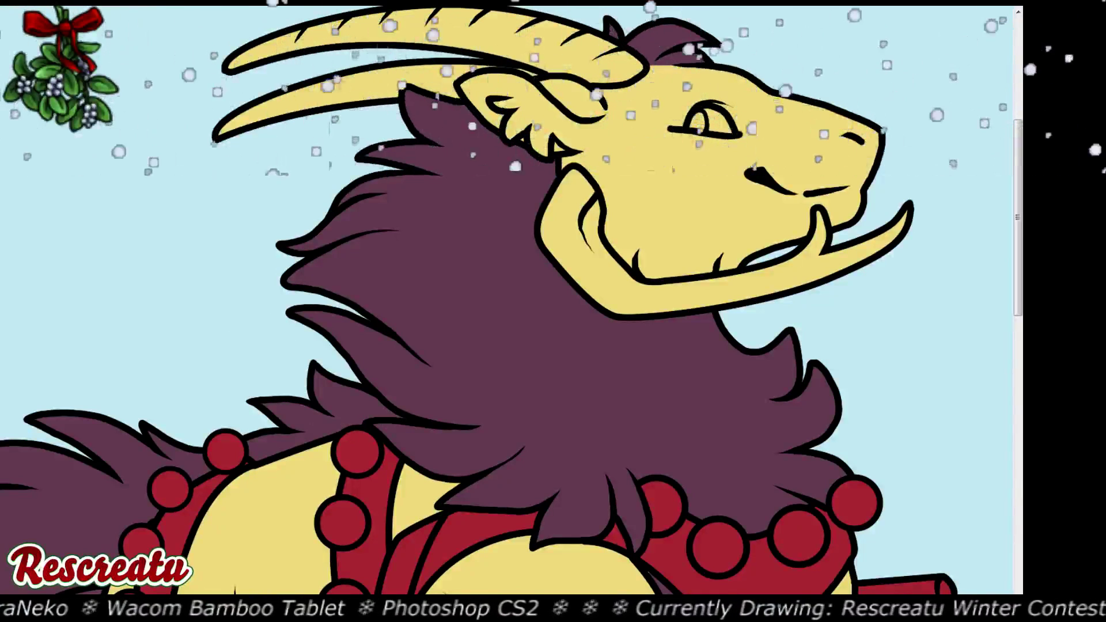
scroll(590, 198, "down", 10)
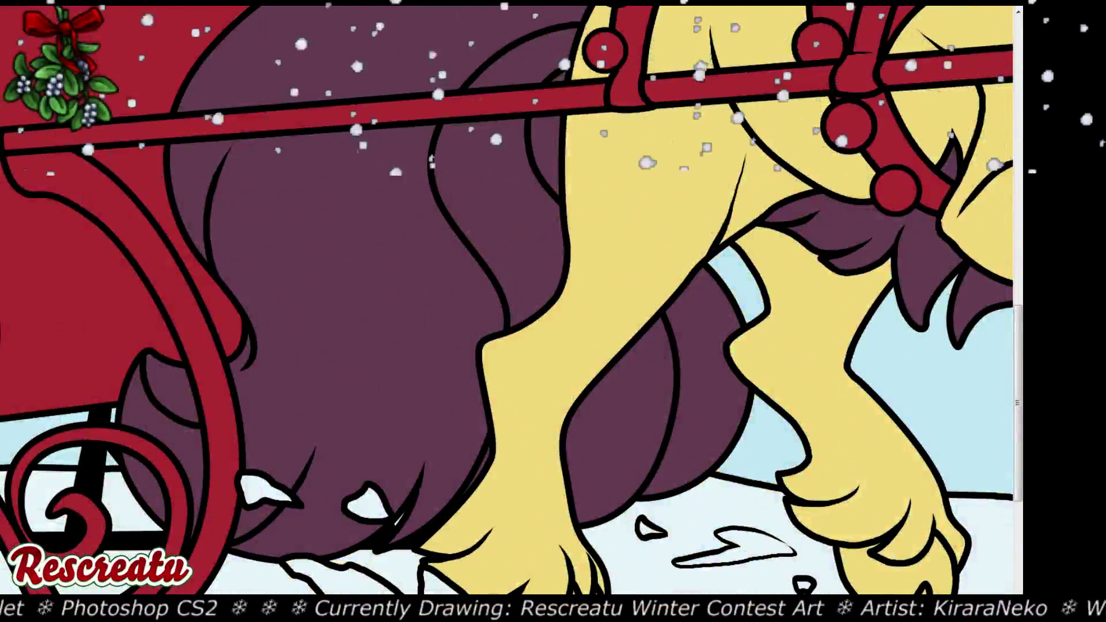
left_click_drag(172, 146, 157, 192)
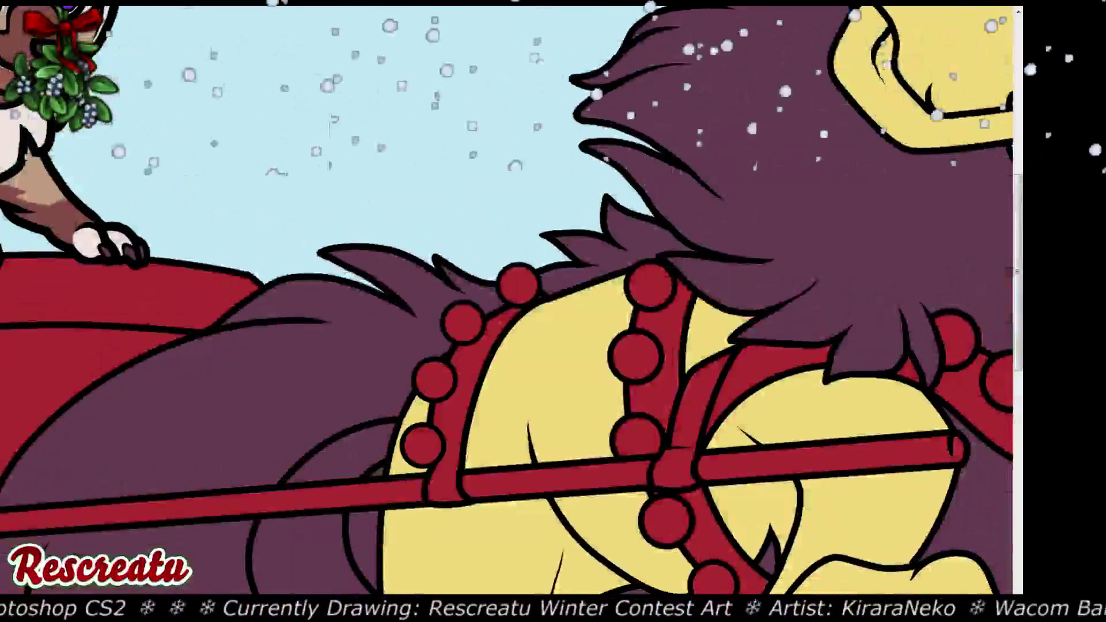
left_click_drag(651, 259, 393, 396)
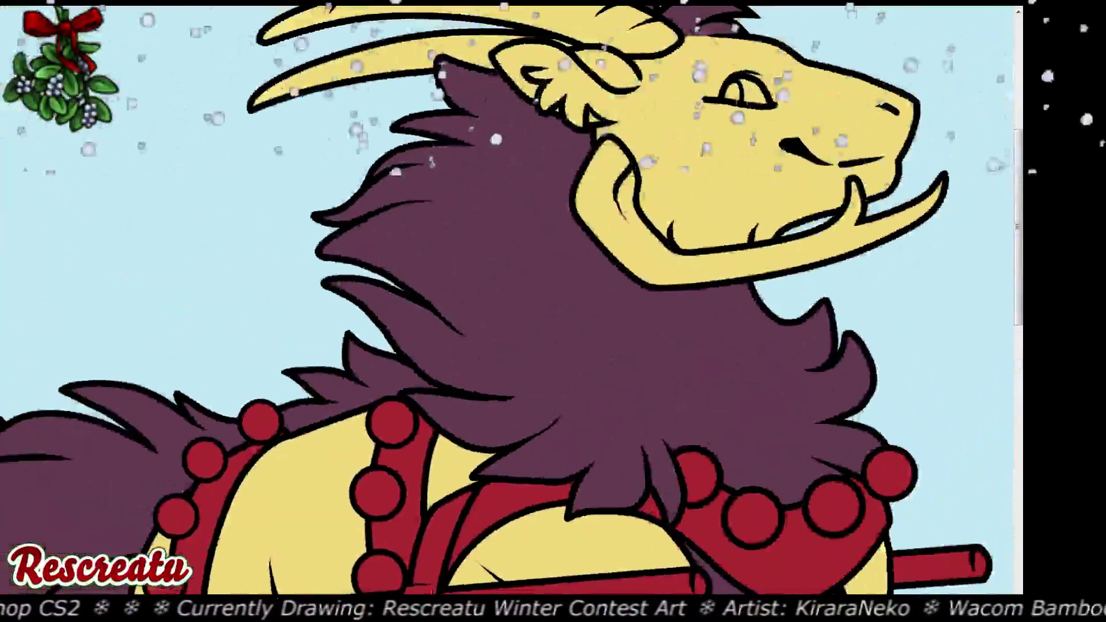
key("ctrl+minus")
key("ctrl+minus")
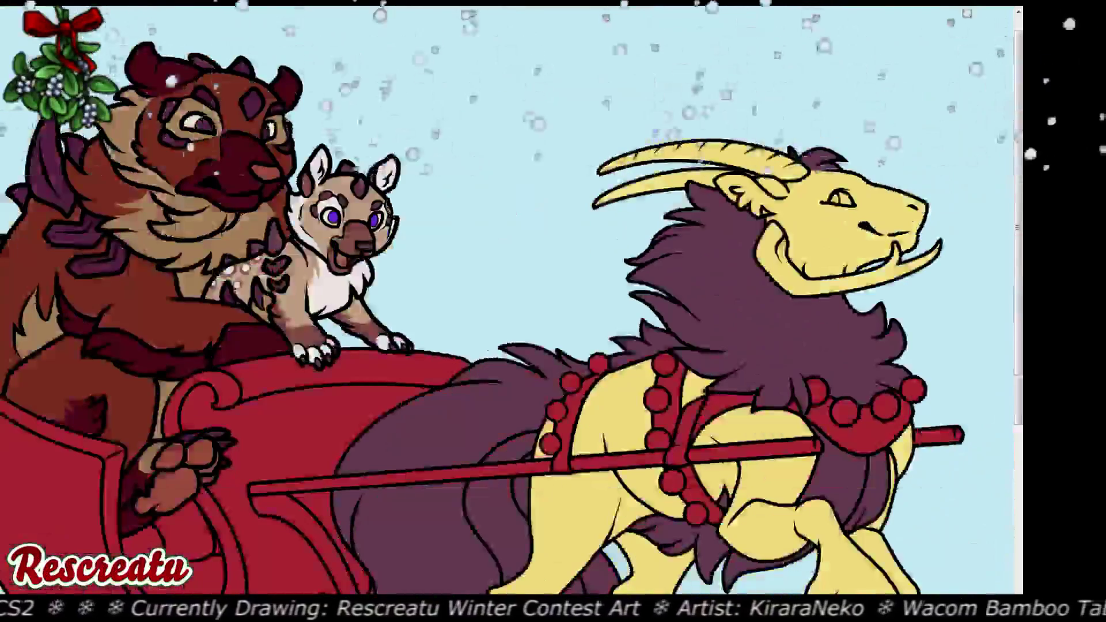
scroll(508, 299, "down", 2)
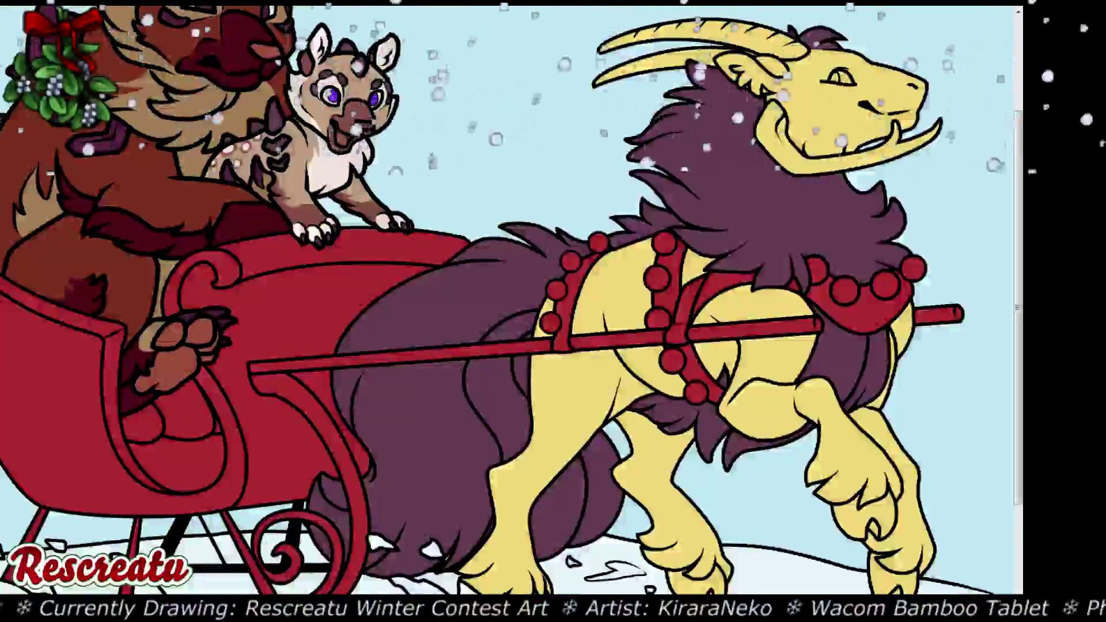
key("ctrl+minus")
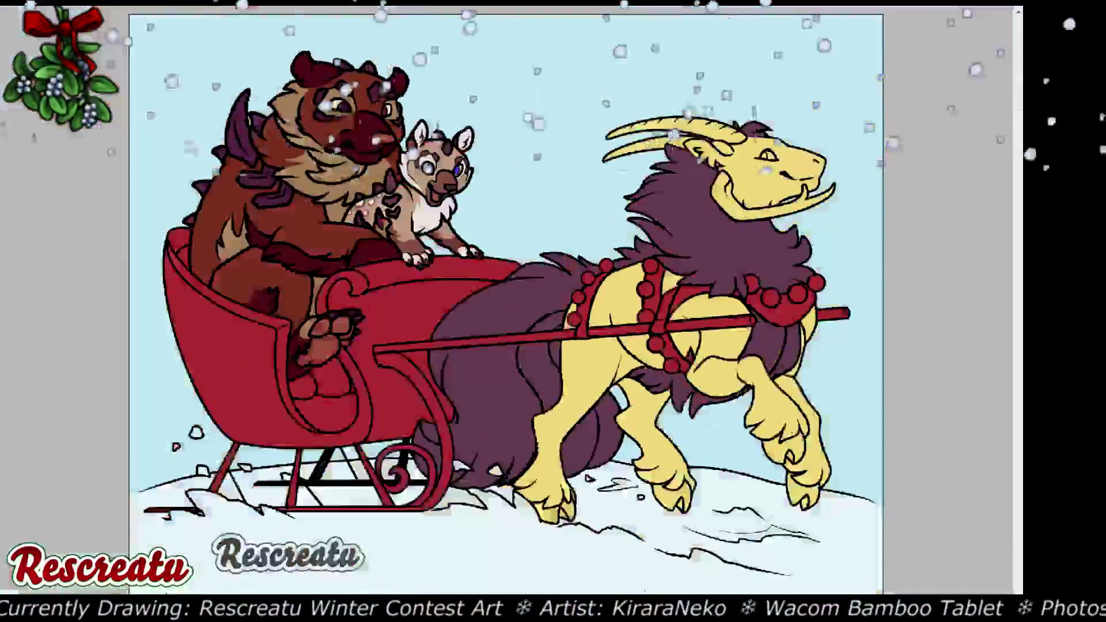
Recolour all of the beast's long fur, including forelock, mane, belly, chest and tail, to cream
mouse_move(765, 96)
left_mouse_down()
mouse_move(822, 358)
mouse_move(461, 403)
left_mouse_up()
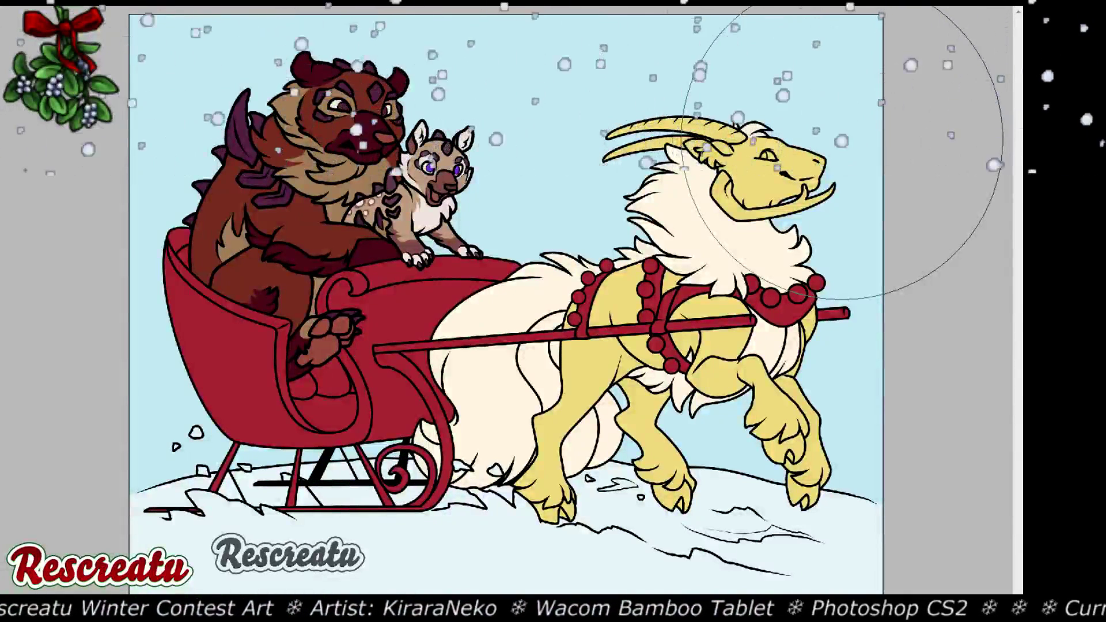
key("v")
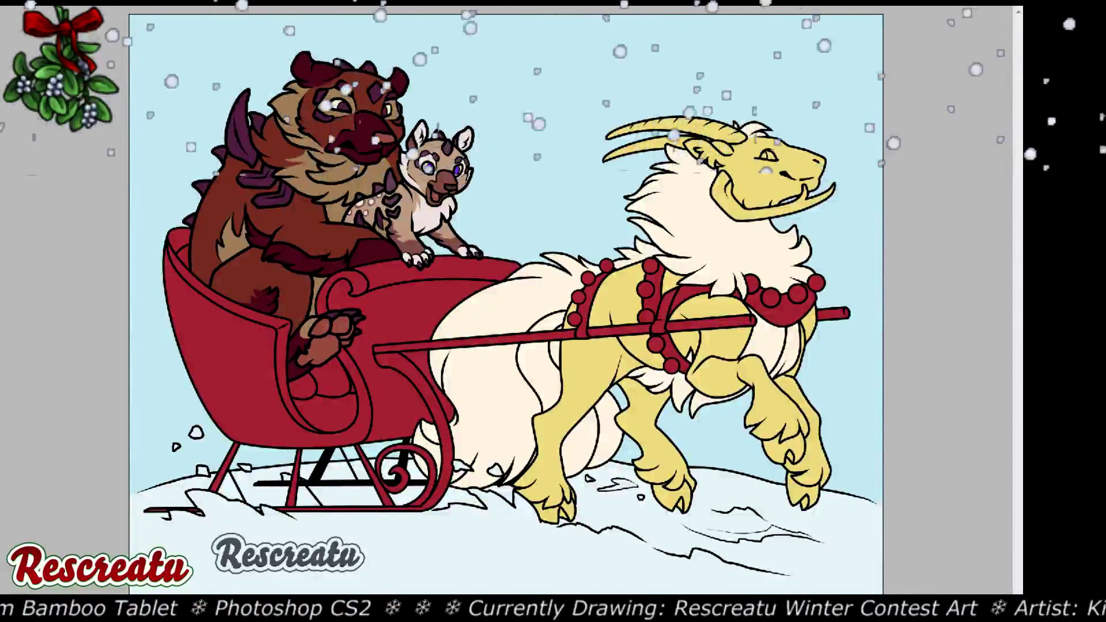
Paint both of the beast's long curved horns in plum from base to tip, up to the outlines
key("ctrl+plus")
key("ctrl+plus")
left_click_drag(634, 230, 387, 381)
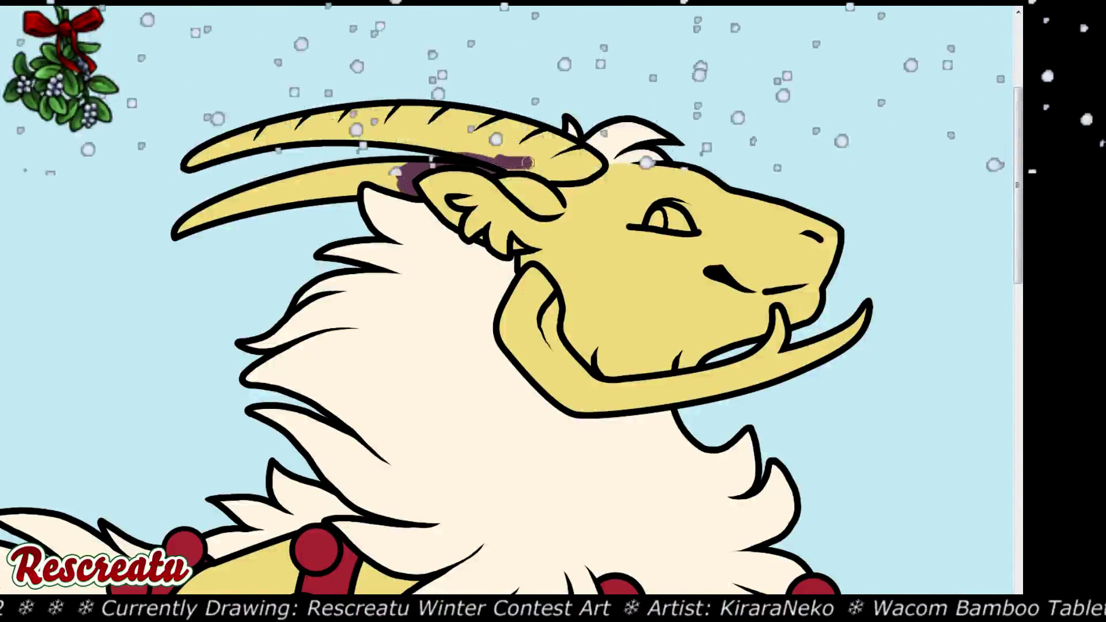
left_click_drag(558, 175, 590, 171)
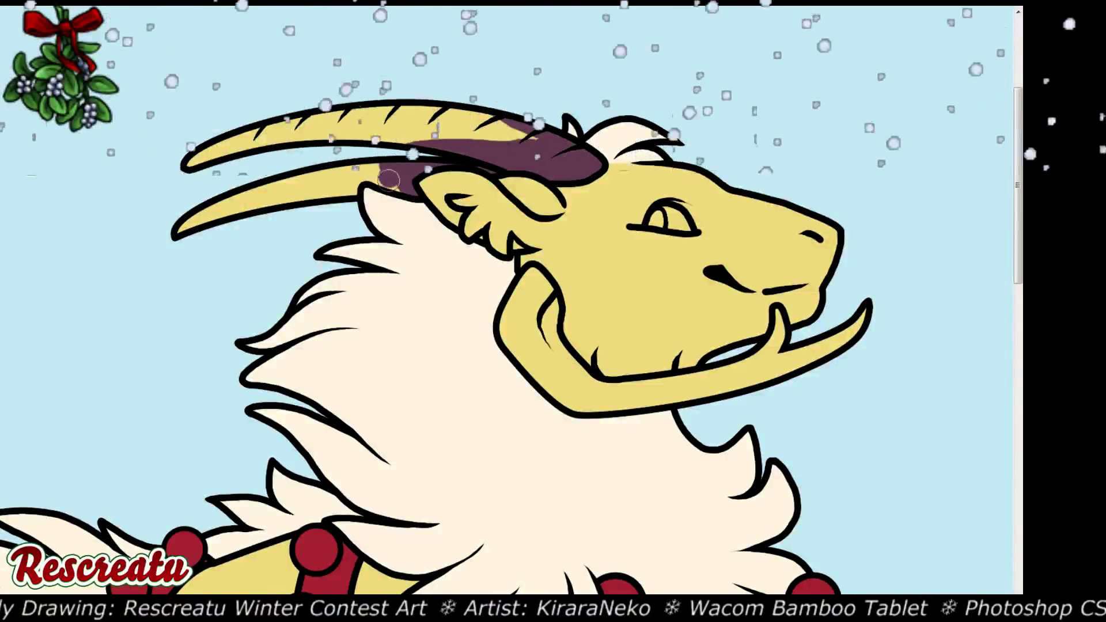
mouse_move(383, 180)
left_mouse_down()
mouse_move(242, 204)
mouse_move(156, 239)
mouse_move(242, 202)
left_mouse_up()
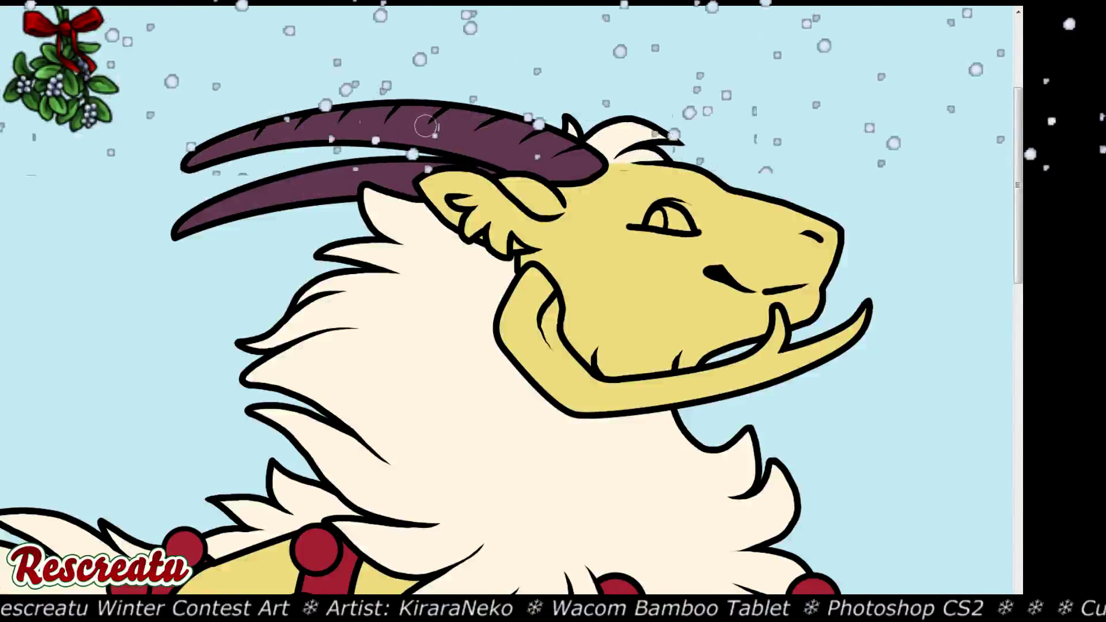
Paint the beast's whole jaw tusk in plum, from its base below the ear to the tip and small upper prong
left_click_drag(522, 296, 541, 270)
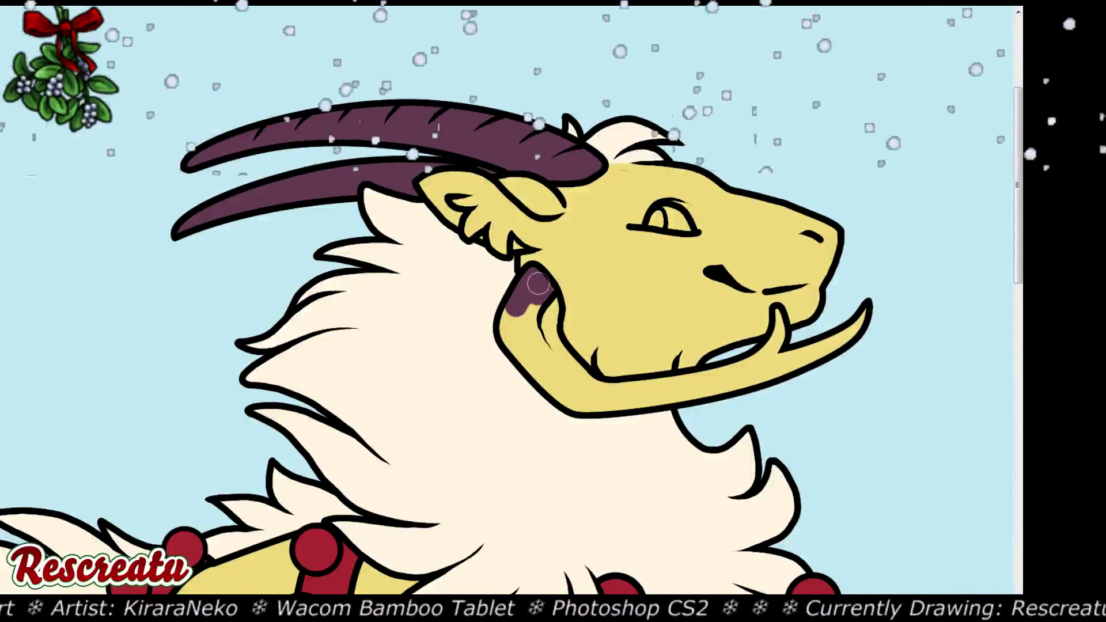
mouse_move(538, 284)
left_mouse_down()
mouse_move(550, 324)
mouse_move(524, 343)
mouse_move(514, 302)
mouse_move(524, 366)
mouse_move(559, 392)
mouse_move(544, 332)
mouse_move(571, 378)
mouse_move(610, 400)
mouse_move(630, 393)
mouse_move(531, 390)
mouse_move(633, 411)
mouse_move(647, 397)
left_mouse_up()
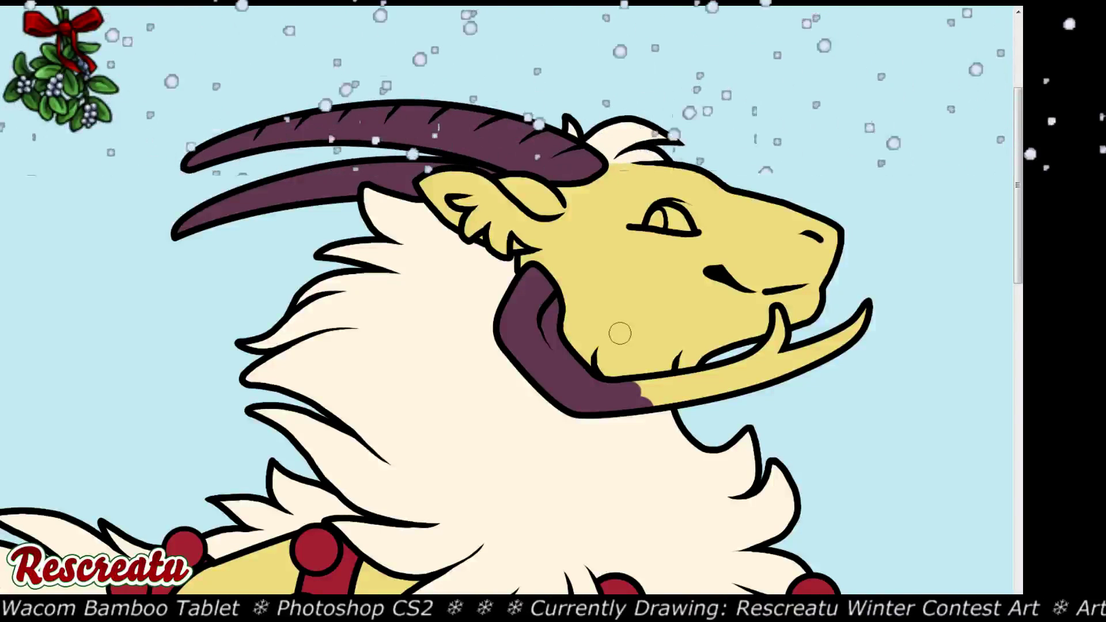
mouse_move(652, 403)
left_mouse_down()
mouse_move(694, 383)
mouse_move(671, 389)
mouse_move(679, 399)
mouse_move(774, 347)
mouse_move(862, 326)
left_mouse_up()
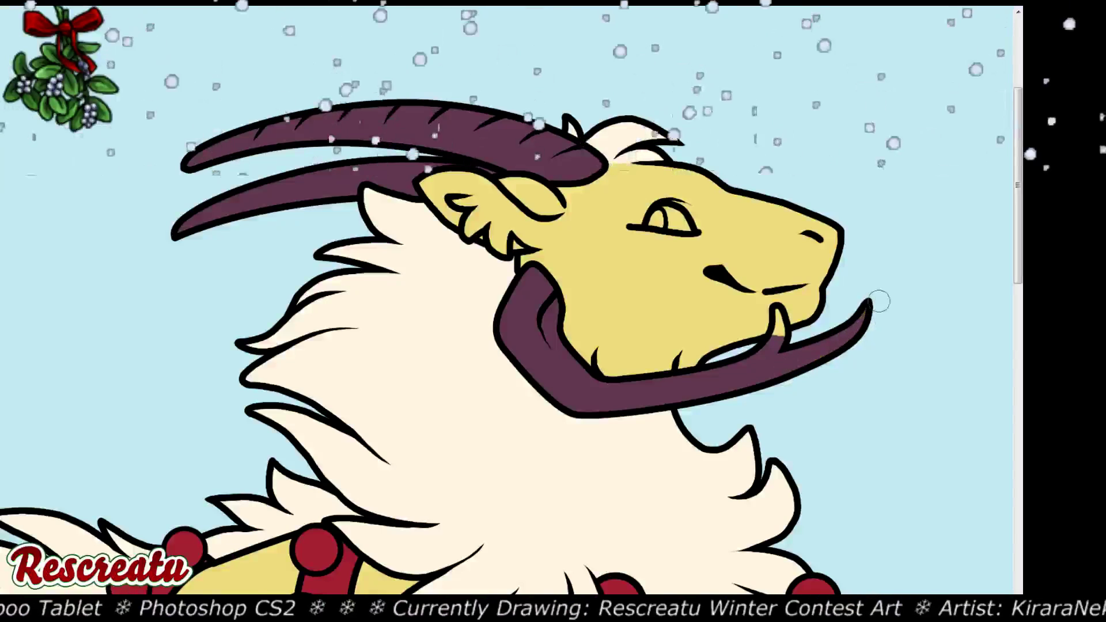
left_click_drag(778, 316, 782, 342)
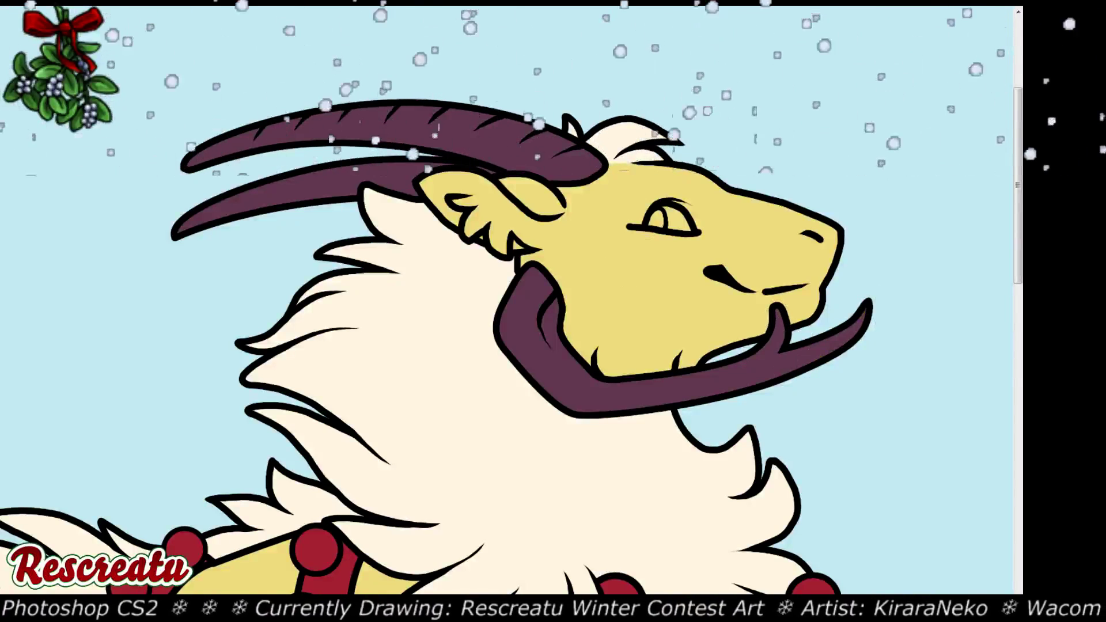
Recolour the beast's plum horns and jaw tusk to golden yellow
mouse_move(576, 167)
left_mouse_down()
mouse_move(172, 187)
mouse_move(200, 230)
left_mouse_up()
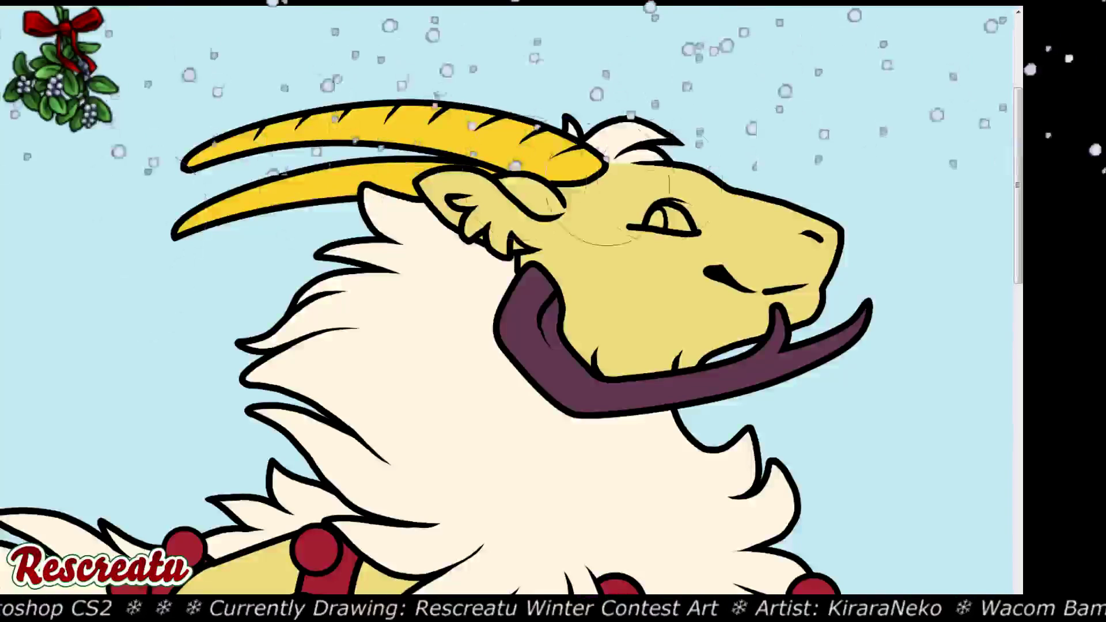
left_click_drag(539, 282, 835, 322)
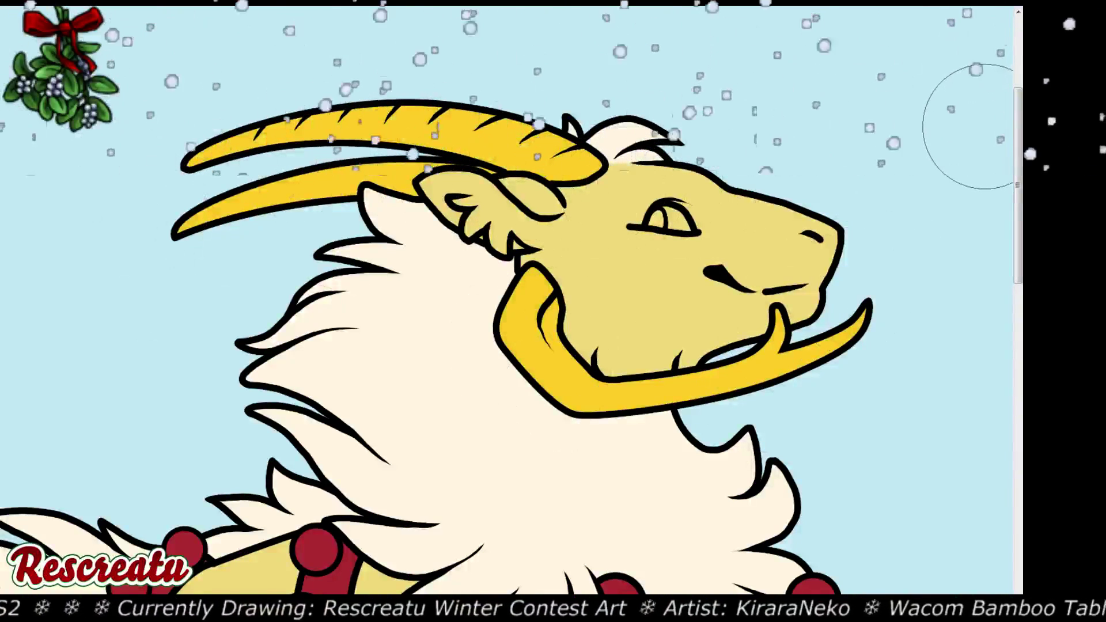
key("ctrl+minus")
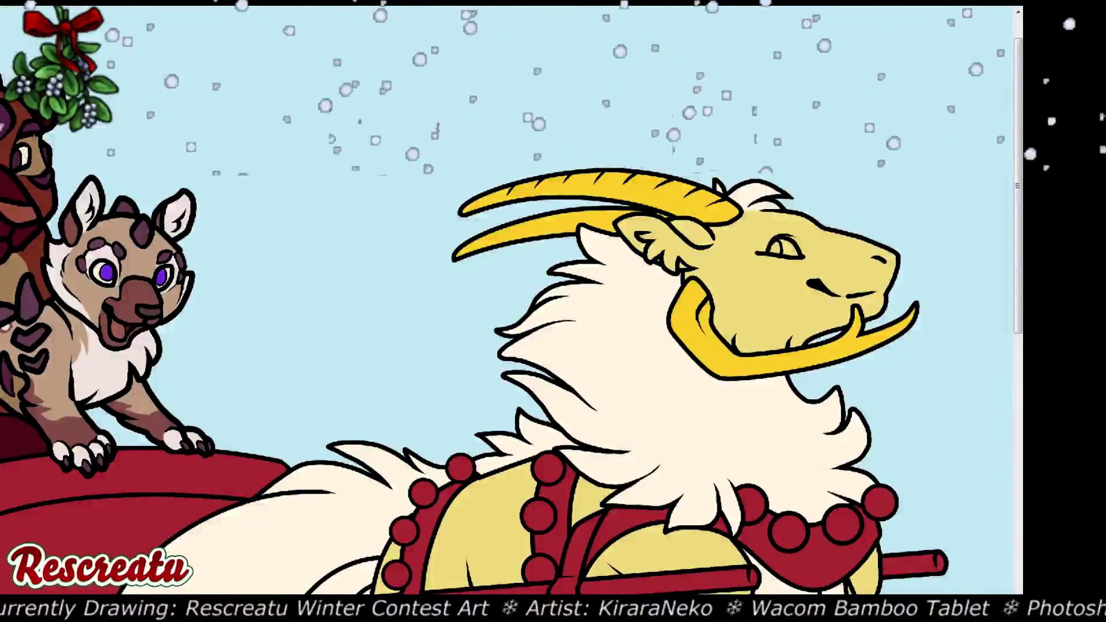
key("ctrl+minus")
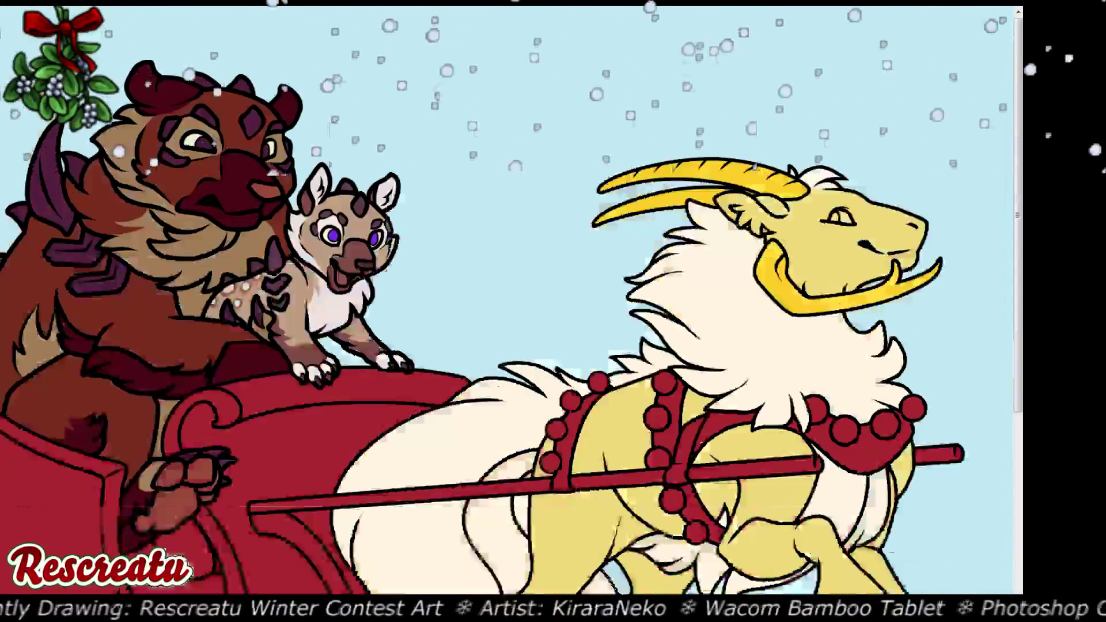
Paint the cloven hooves of the beast's two hind legs in plum, up to the fetlock fur
scroll(507, 300, "down", 5)
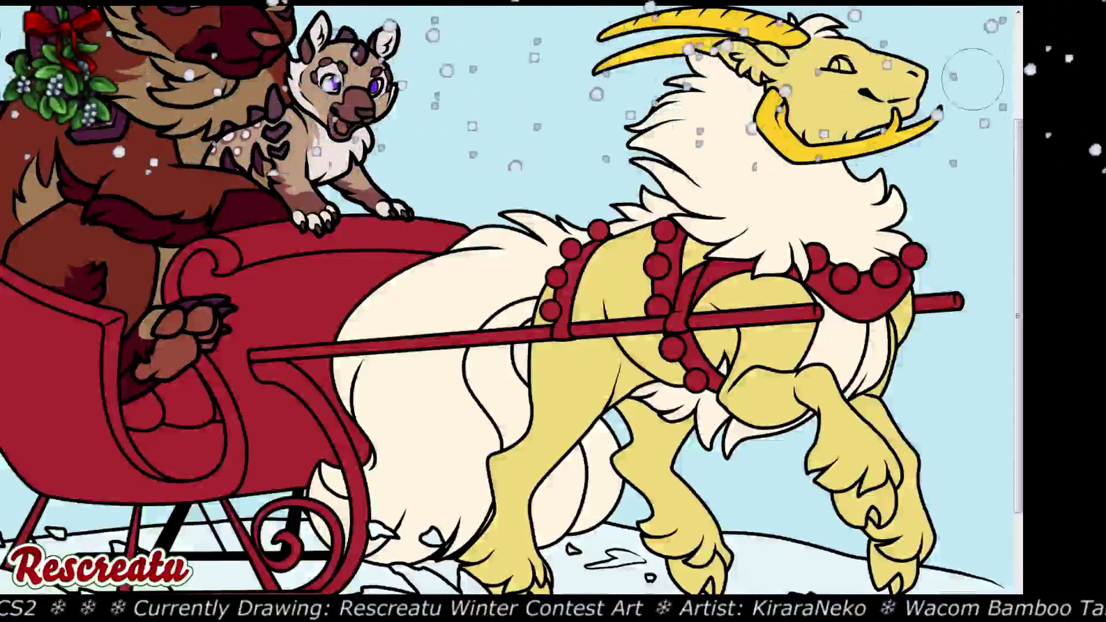
key("ctrl+plus")
left_click_drag(633, 568, 490, 35)
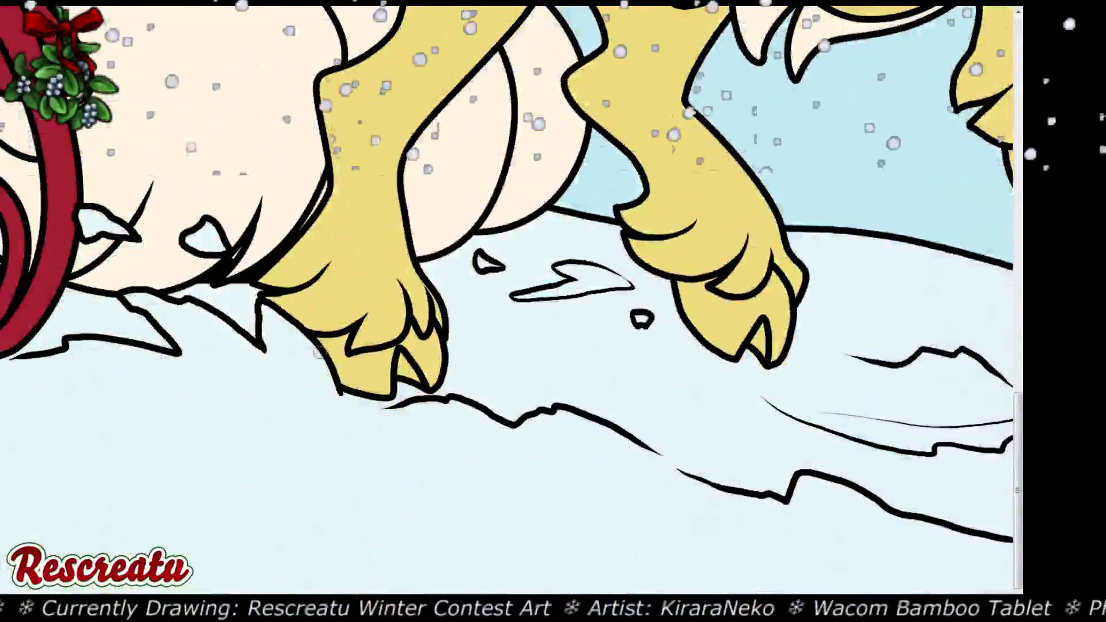
mouse_move(328, 342)
left_mouse_down()
mouse_move(355, 332)
mouse_move(329, 376)
mouse_move(338, 360)
mouse_move(374, 360)
mouse_move(336, 354)
mouse_move(330, 364)
mouse_move(333, 351)
mouse_move(364, 384)
mouse_move(337, 390)
mouse_move(359, 363)
mouse_move(383, 393)
mouse_move(394, 332)
mouse_move(394, 369)
mouse_move(381, 354)
mouse_move(406, 345)
mouse_move(411, 326)
mouse_move(416, 354)
mouse_move(435, 327)
mouse_move(430, 397)
left_mouse_up()
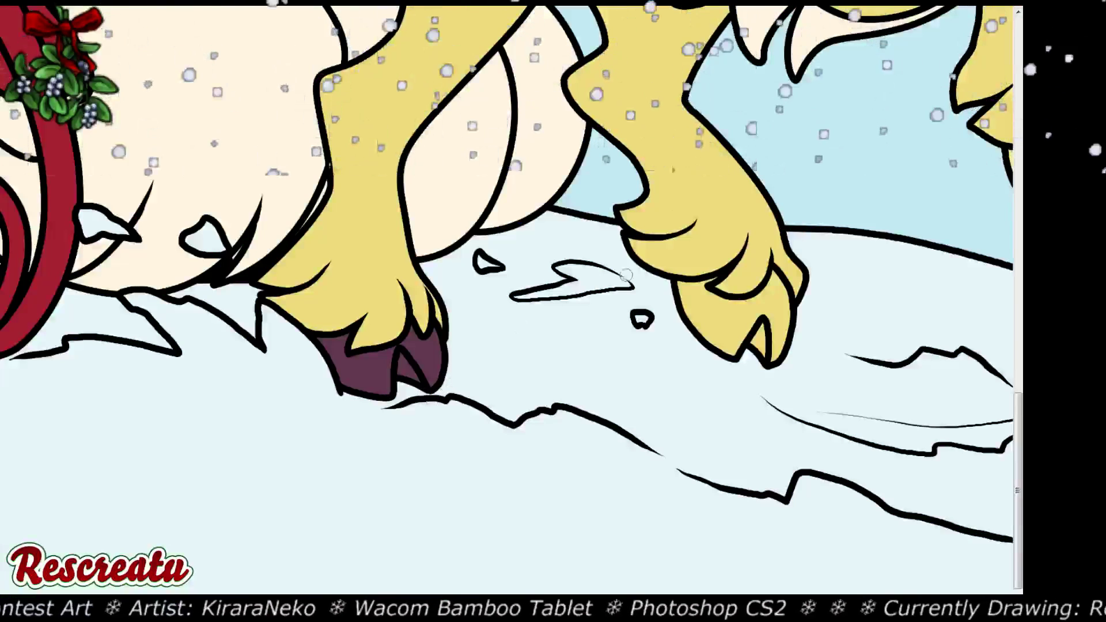
left_click_drag(769, 218, 541, 265)
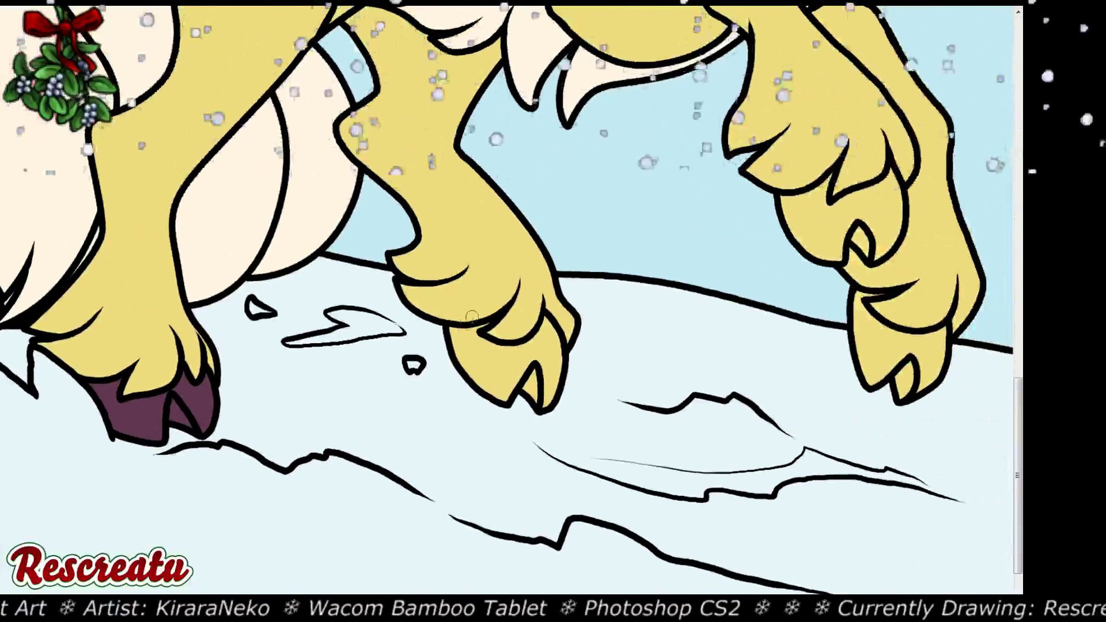
mouse_move(454, 334)
left_mouse_down()
mouse_move(493, 321)
mouse_move(453, 338)
mouse_move(464, 347)
mouse_move(487, 340)
mouse_move(470, 334)
mouse_move(511, 371)
mouse_move(521, 407)
left_mouse_up()
mouse_move(542, 348)
left_mouse_down()
mouse_move(522, 361)
mouse_move(516, 353)
mouse_move(545, 328)
mouse_move(554, 385)
mouse_move(540, 363)
mouse_move(549, 344)
left_mouse_up()
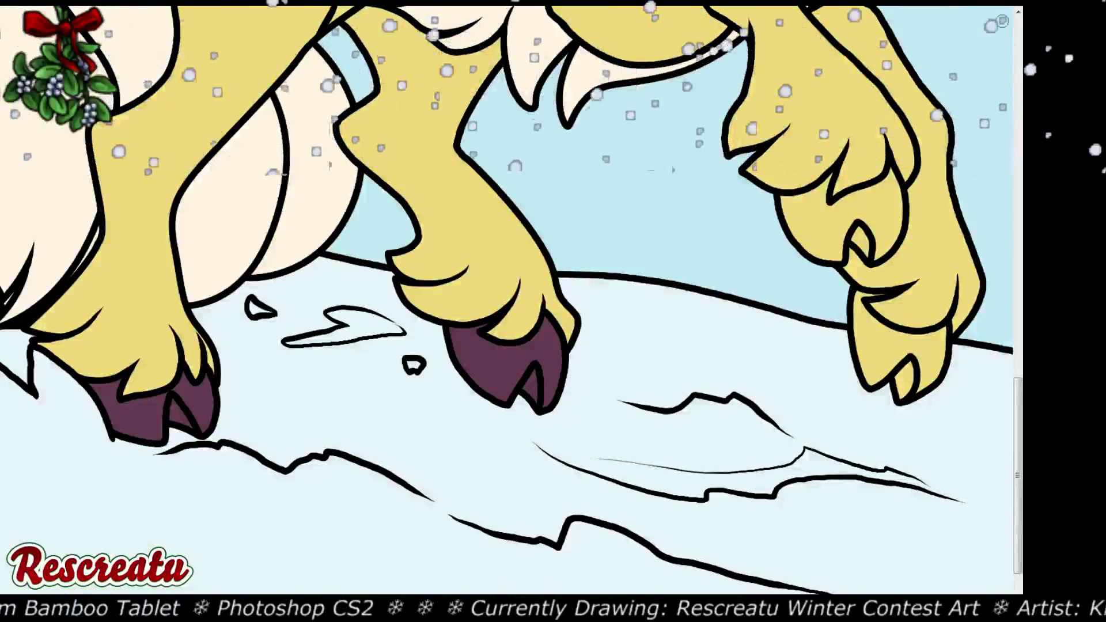
Paint the cloven hooves of the beast's two front legs in plum, filling them up to the fur outlines
left_click_drag(692, 346, 566, 316)
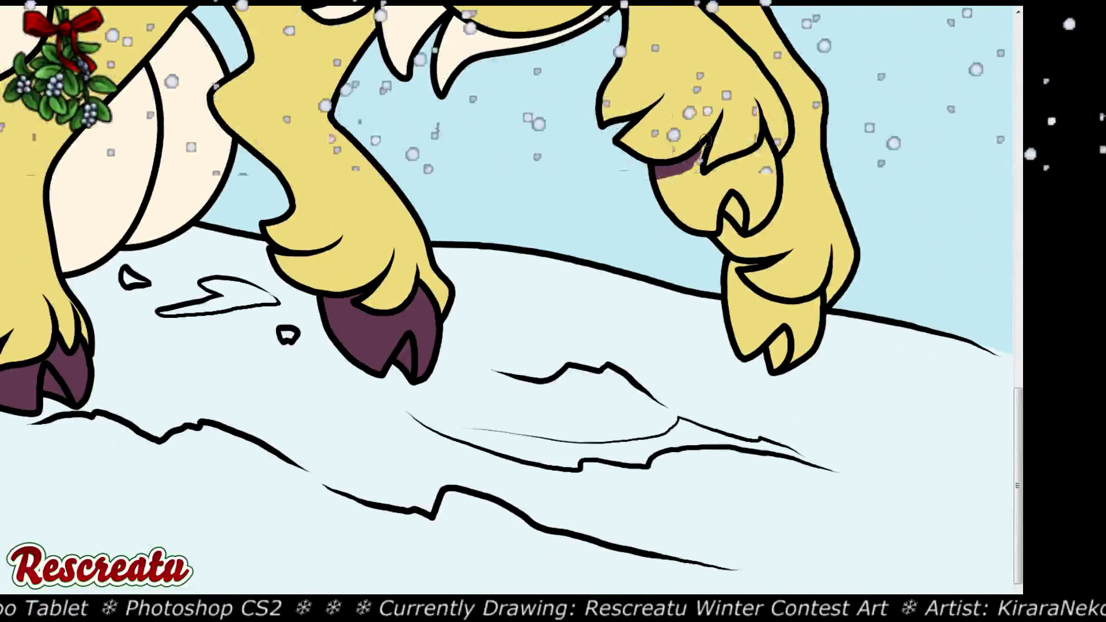
left_click_drag(700, 179, 749, 164)
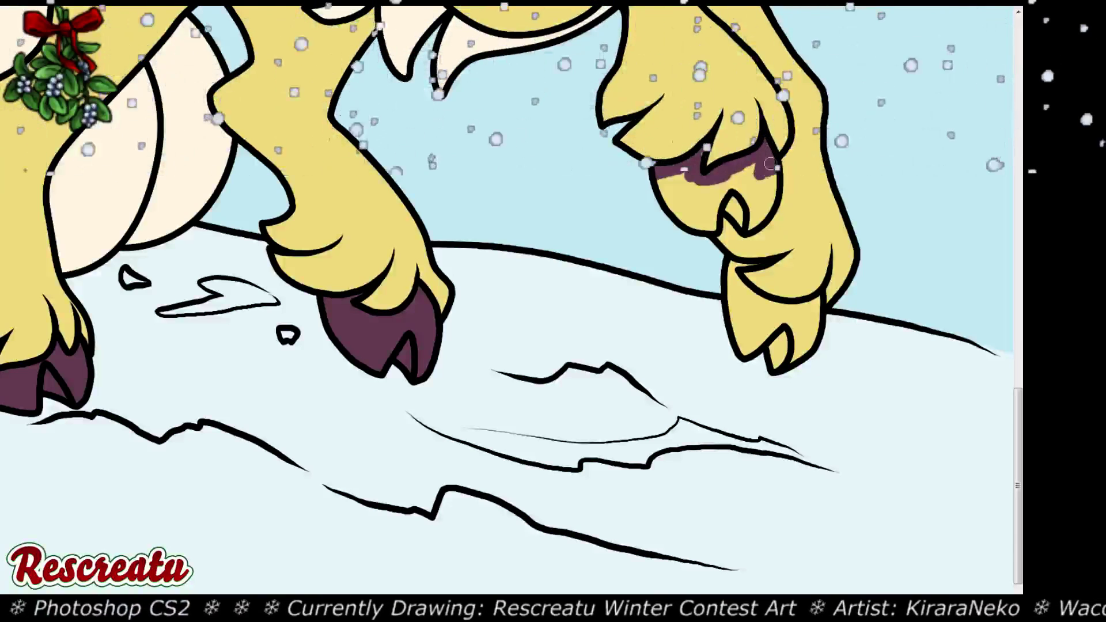
mouse_move(767, 206)
left_mouse_down()
mouse_move(720, 200)
mouse_move(712, 229)
mouse_move(653, 189)
mouse_move(671, 167)
mouse_move(664, 179)
mouse_move(696, 184)
mouse_move(716, 204)
left_mouse_up()
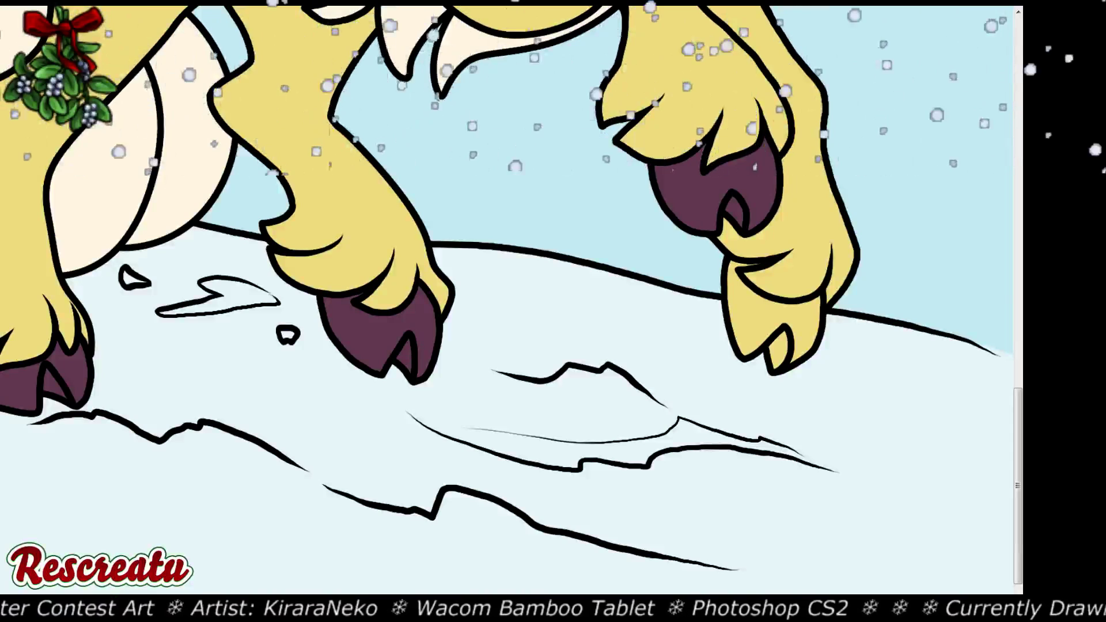
mouse_move(734, 283)
left_mouse_down()
mouse_move(734, 334)
mouse_move(807, 331)
mouse_move(813, 346)
mouse_move(798, 346)
left_mouse_up()
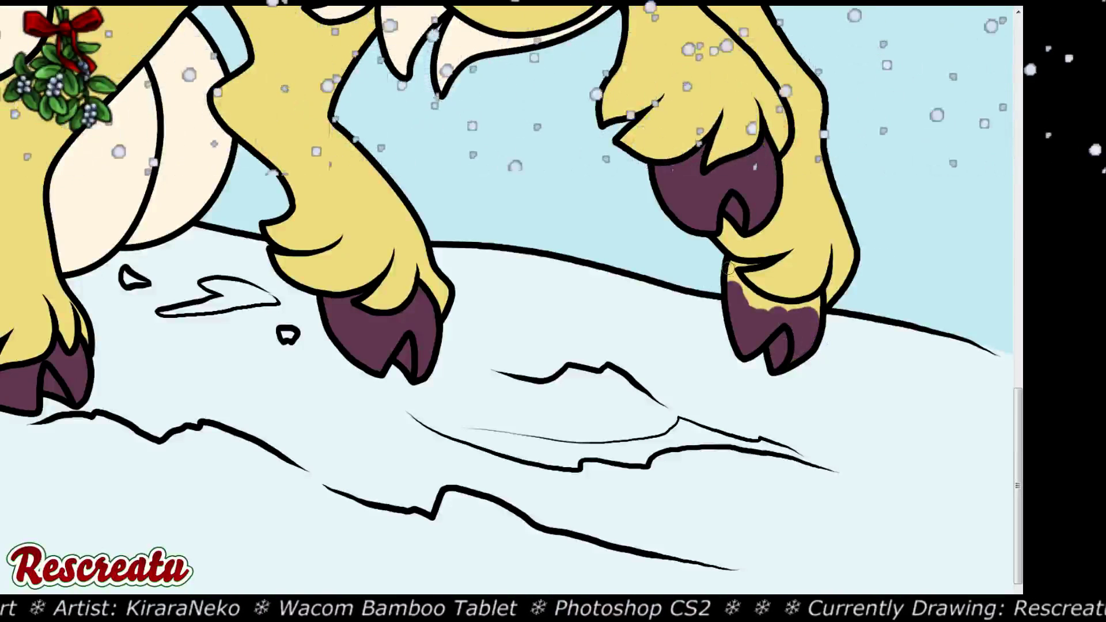
mouse_move(779, 286)
left_mouse_down()
mouse_move(784, 311)
mouse_move(815, 304)
mouse_move(768, 313)
mouse_move(737, 279)
mouse_move(734, 287)
mouse_move(728, 261)
mouse_move(748, 262)
mouse_move(745, 253)
mouse_move(763, 264)
mouse_move(723, 263)
left_mouse_up()
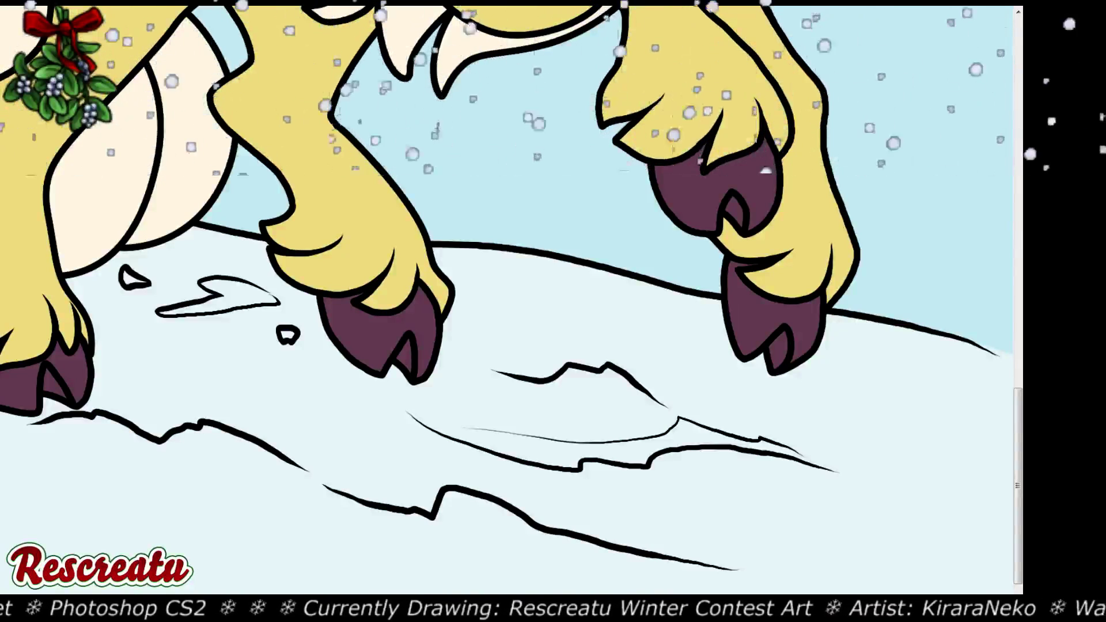
Recolour all four of the beast's plum hooves to greyish lavender
key("ctrl+minus")
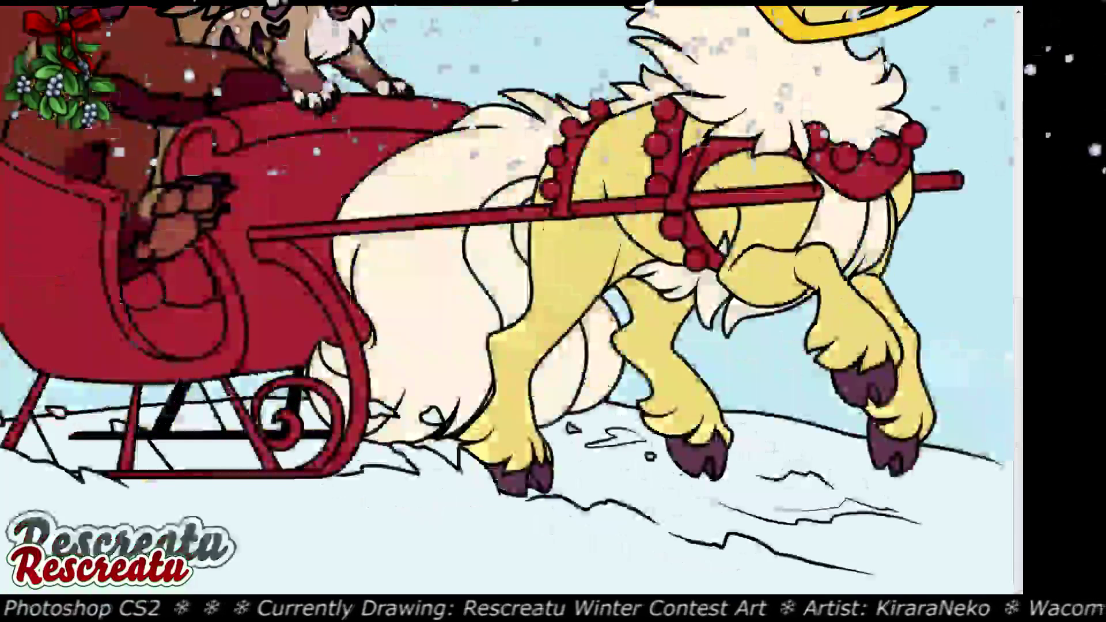
key("ctrl+minus")
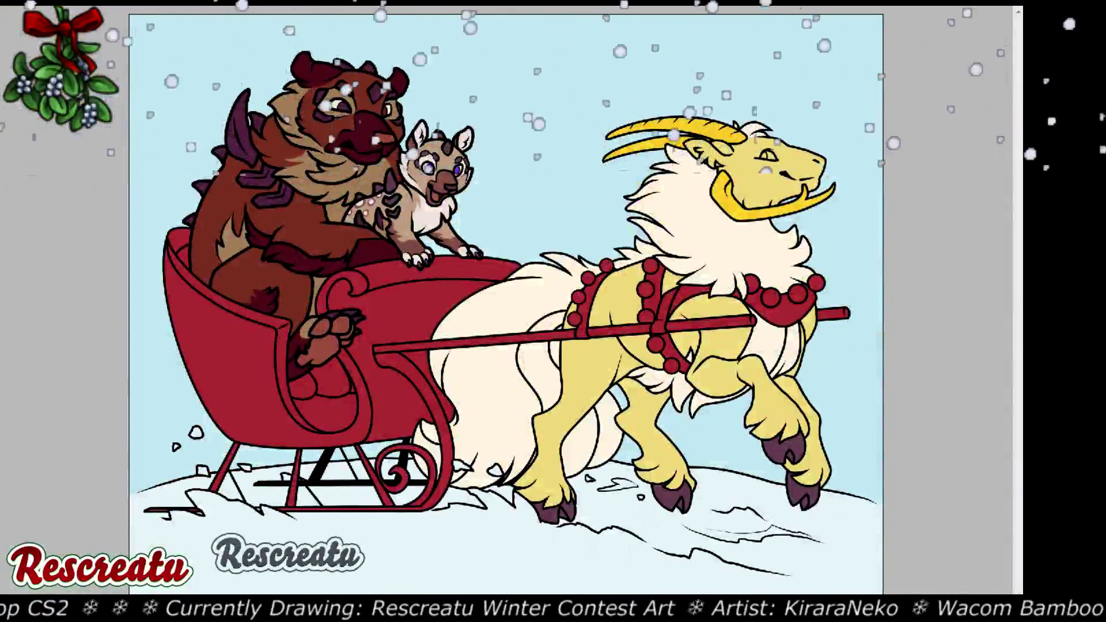
mouse_move(569, 499)
left_mouse_down()
mouse_move(533, 519)
mouse_move(739, 491)
mouse_move(826, 416)
mouse_move(646, 502)
mouse_move(509, 519)
mouse_move(788, 416)
mouse_move(815, 510)
left_mouse_up()
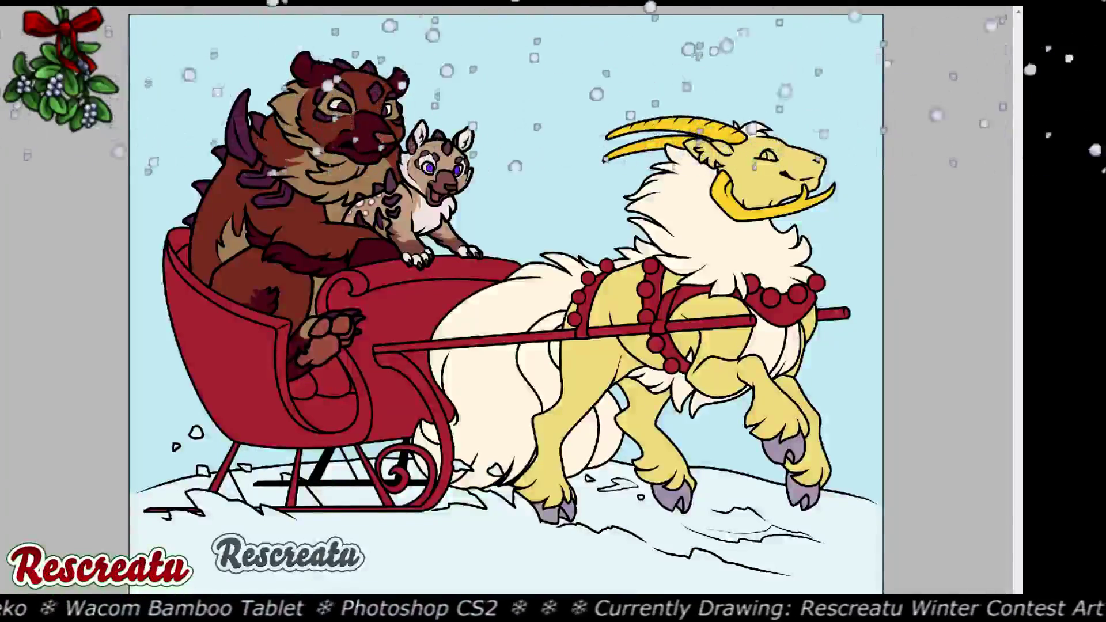
Paint the inside of the beast's ear greyish lavender, from the tip to where it meets the cheek
key("ctrl+plus")
key("ctrl+plus")
key("ctrl+plus")
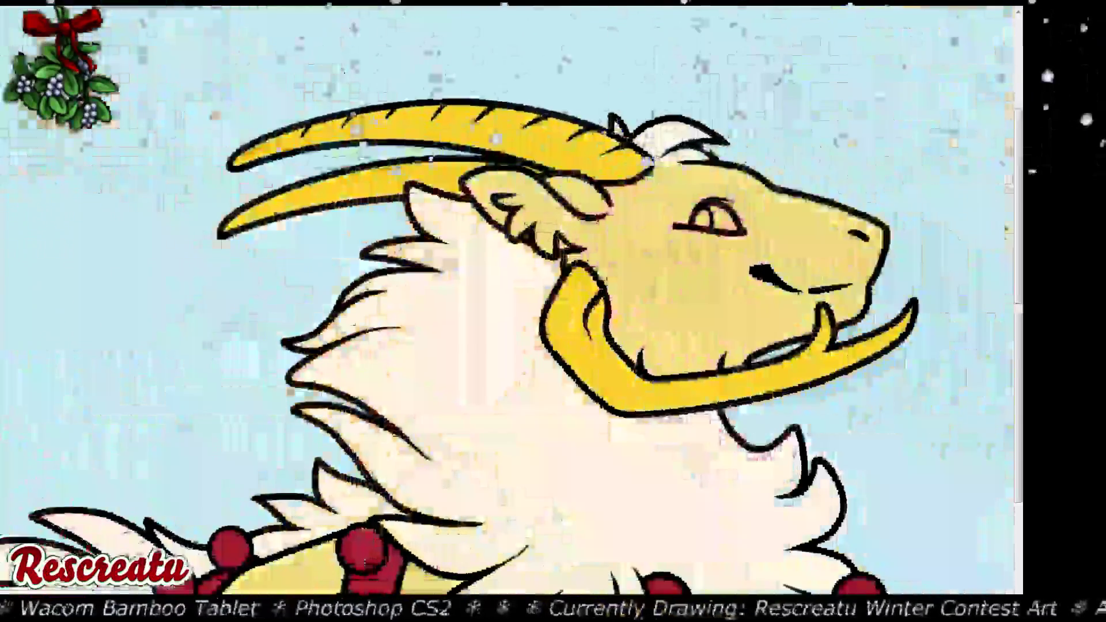
key("ctrl+plus")
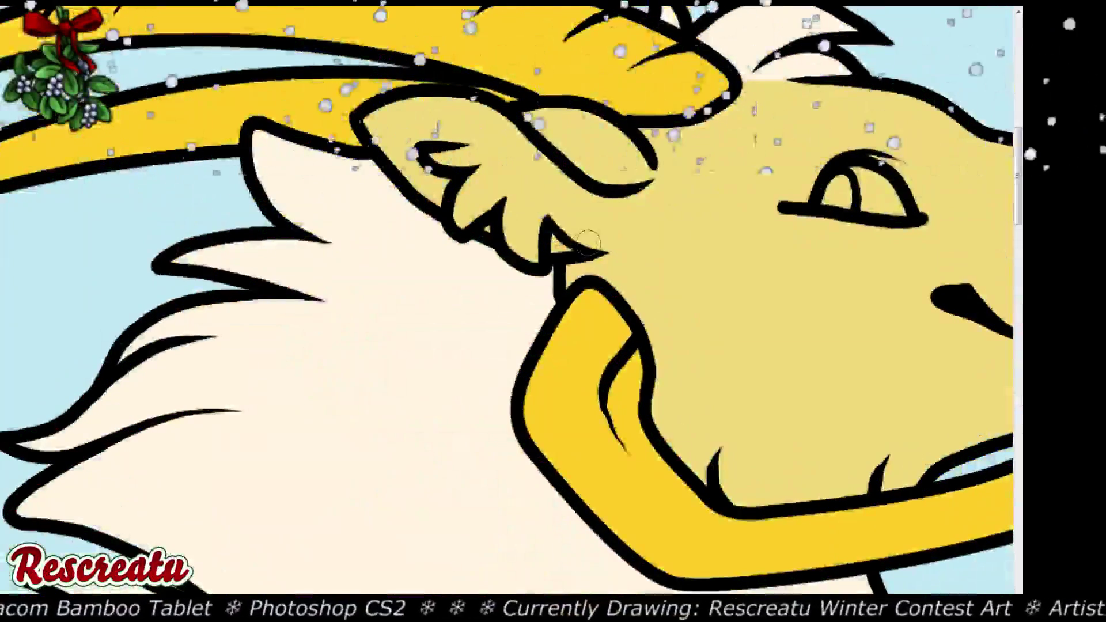
left_click_drag(576, 236, 593, 236)
mouse_move(642, 184)
left_mouse_down()
mouse_move(584, 238)
mouse_move(643, 182)
mouse_move(606, 238)
mouse_move(556, 241)
mouse_move(537, 256)
mouse_move(514, 189)
left_mouse_up()
mouse_move(550, 235)
left_mouse_down()
mouse_move(623, 205)
mouse_move(576, 202)
left_mouse_up()
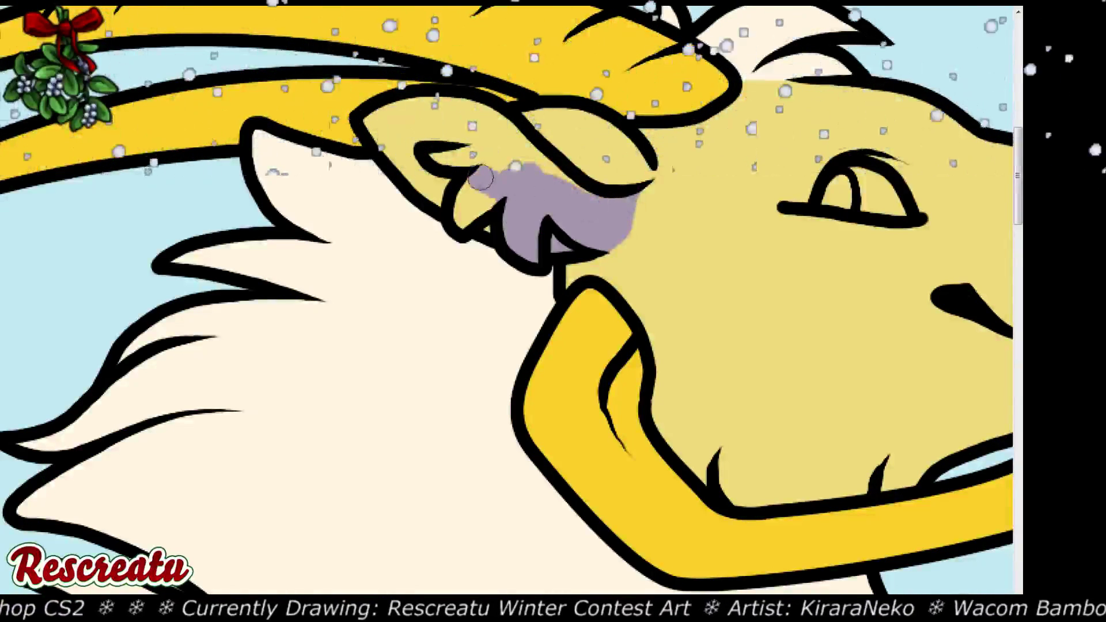
left_click_drag(481, 179, 463, 221)
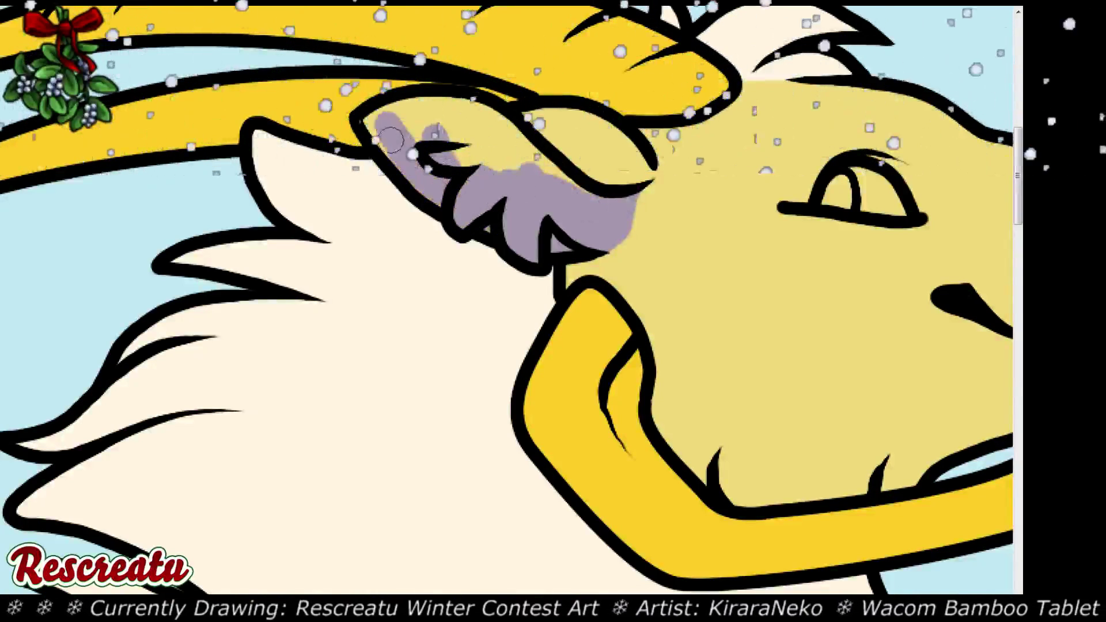
left_click_drag(379, 128, 363, 118)
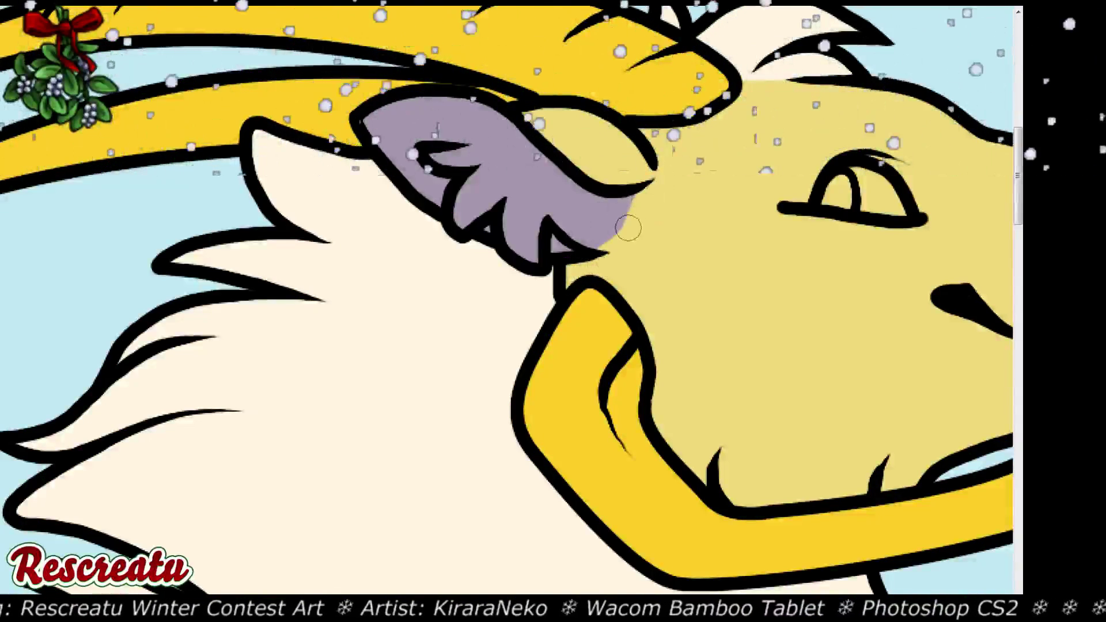
mouse_move(600, 237)
left_mouse_down()
mouse_move(618, 232)
mouse_move(634, 194)
left_mouse_up()
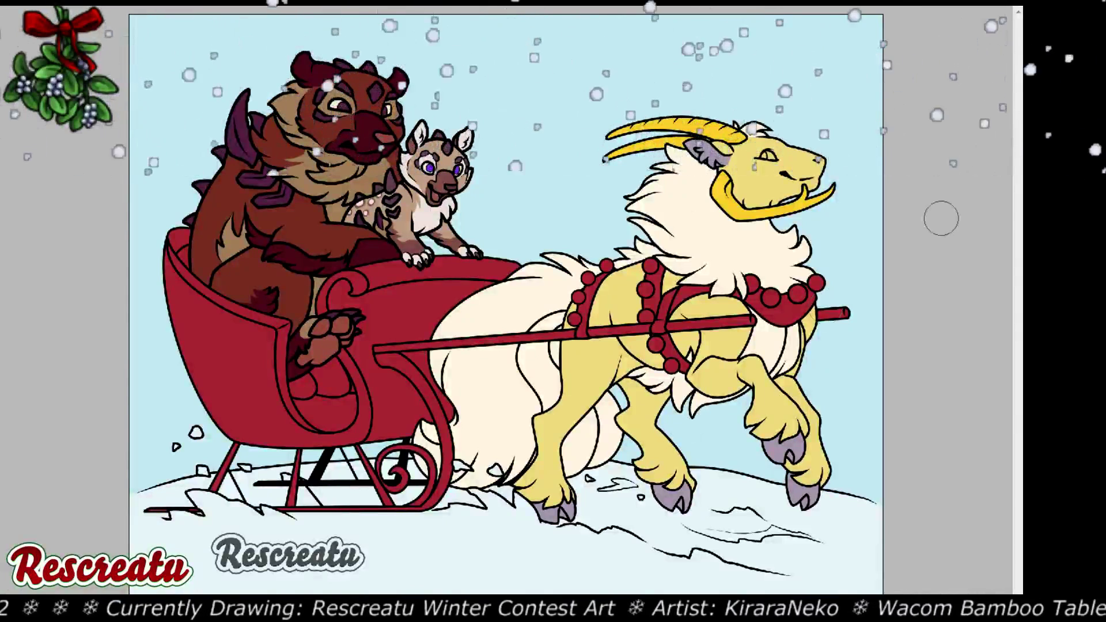
Paint orange-brown markings on the beast's face, covering the muzzle and adding patches around the eye and cheek
key("ctrl+plus")
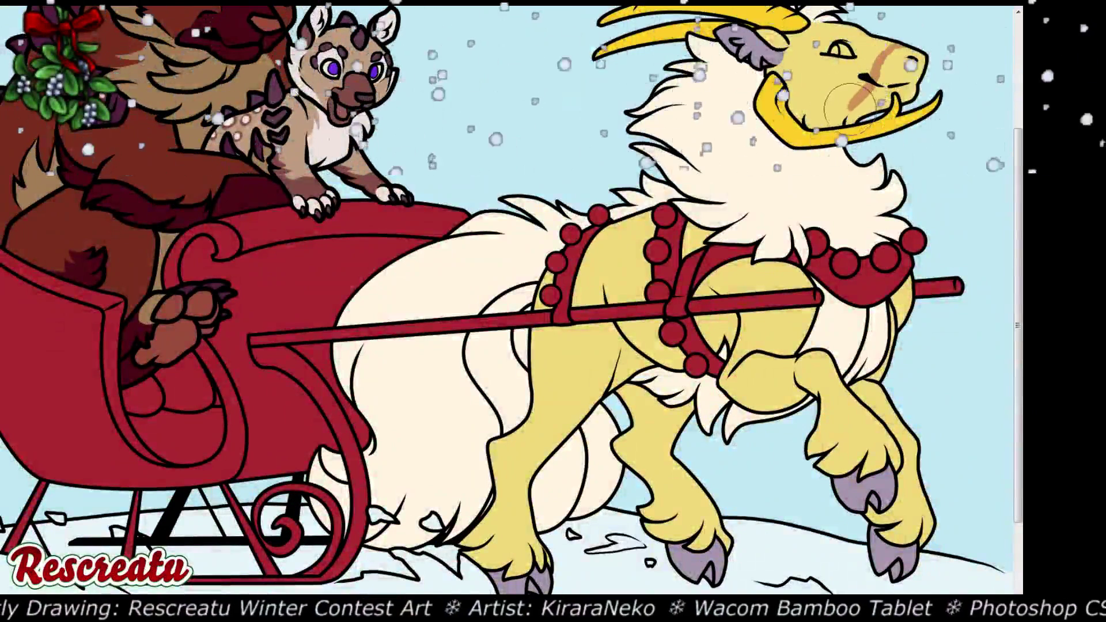
mouse_move(863, 107)
left_mouse_down()
mouse_move(904, 92)
mouse_move(908, 63)
mouse_move(895, 75)
left_mouse_up()
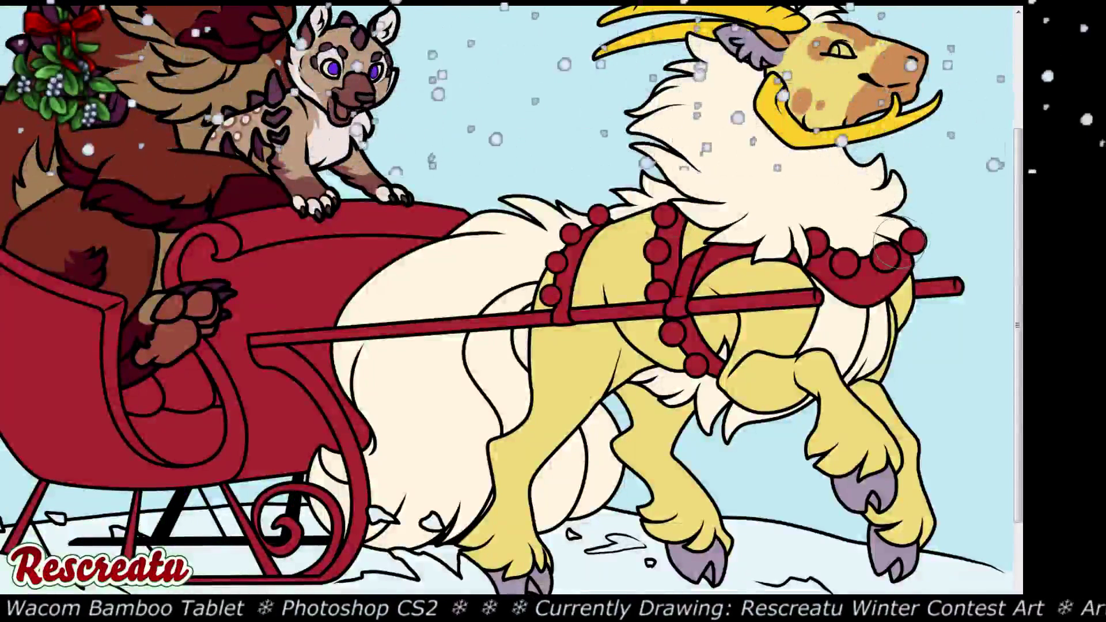
Paint orange-brown spots on the beast's shoulder around the harness and fill its raised foreleg down to the hoof in the same colour
scroll(511, 373, "down", 2)
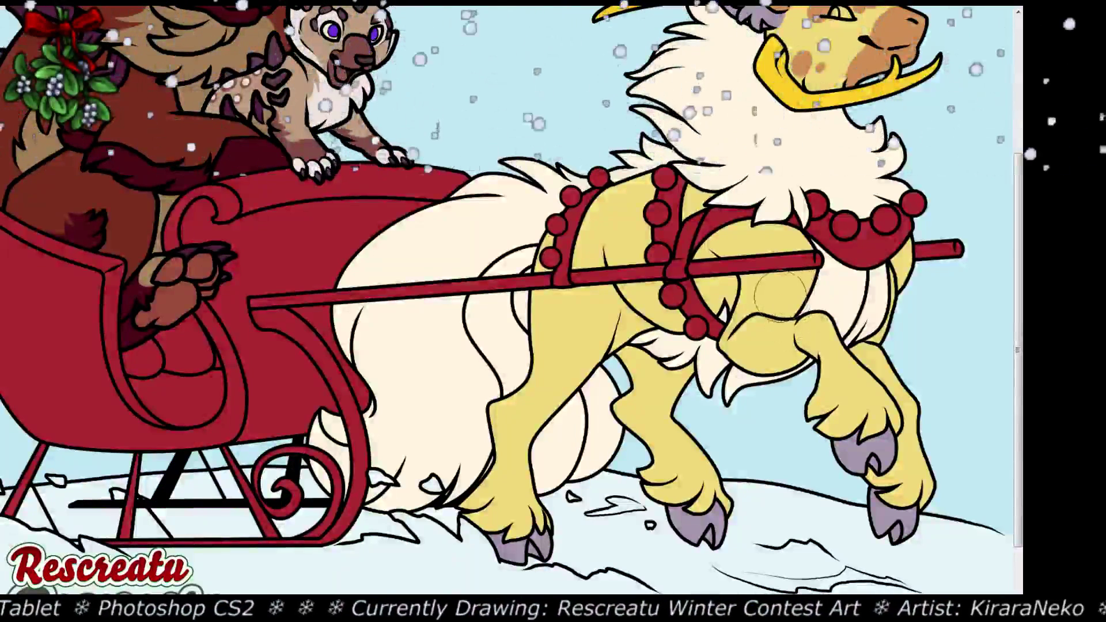
mouse_move(782, 296)
left_mouse_down()
mouse_move(758, 319)
mouse_move(749, 345)
mouse_move(746, 325)
mouse_move(726, 348)
mouse_move(815, 325)
mouse_move(809, 313)
mouse_move(746, 351)
mouse_move(786, 342)
mouse_move(783, 316)
mouse_move(775, 337)
mouse_move(781, 312)
mouse_move(771, 312)
mouse_move(801, 351)
mouse_move(792, 362)
mouse_move(822, 316)
left_mouse_up()
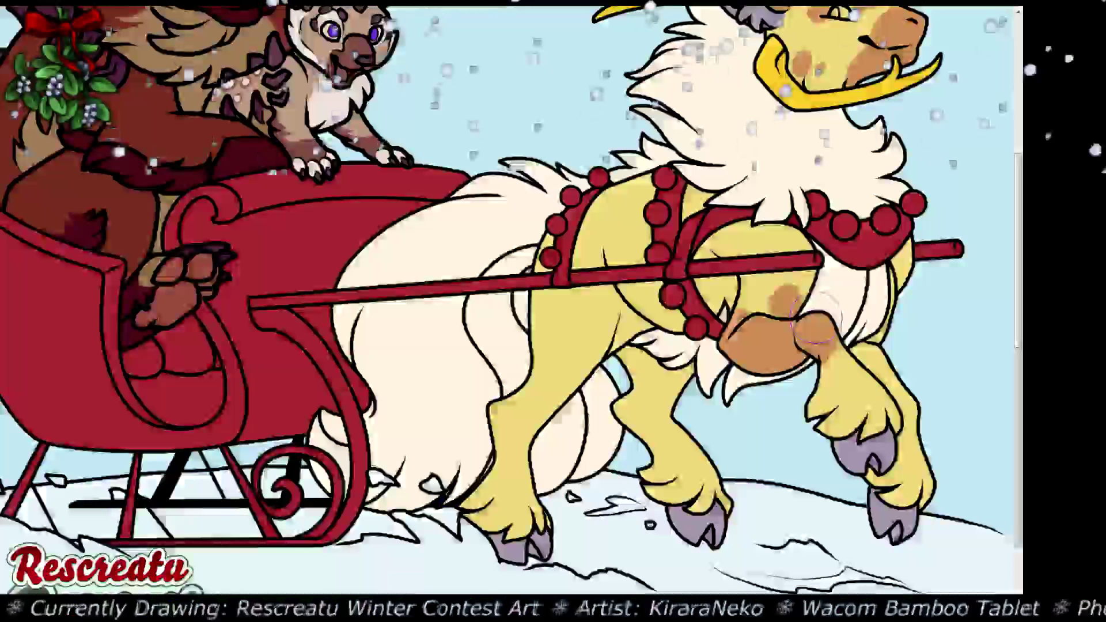
mouse_move(758, 287)
left_mouse_down()
mouse_move(765, 282)
mouse_move(743, 280)
mouse_move(786, 294)
mouse_move(749, 253)
mouse_move(743, 298)
left_mouse_up()
left_click(754, 293)
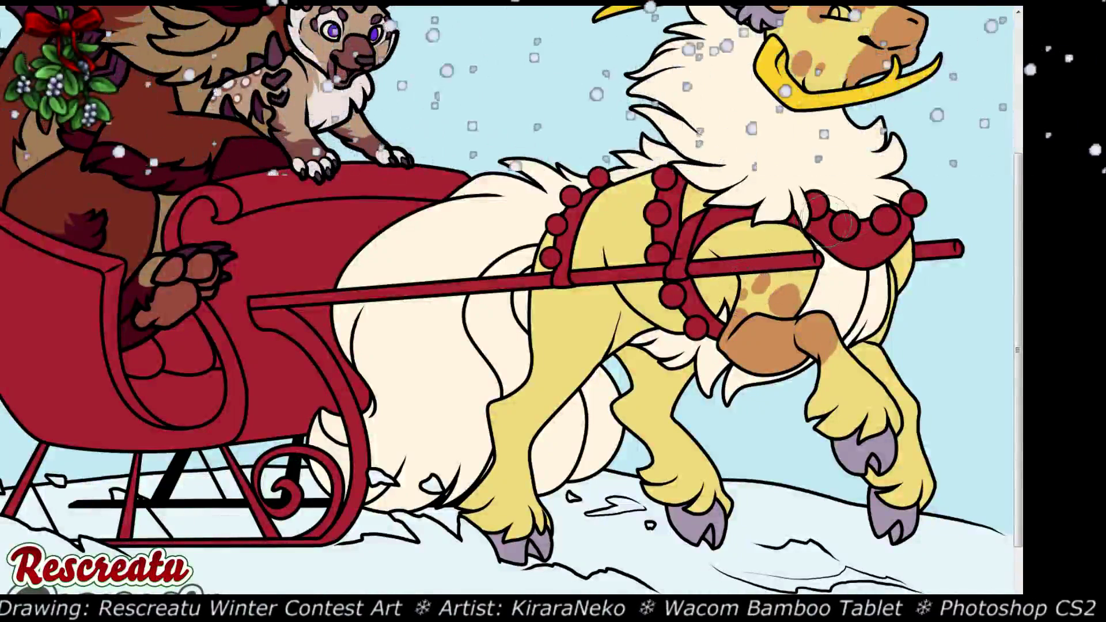
mouse_move(794, 238)
left_mouse_down()
mouse_move(746, 231)
mouse_move(775, 234)
left_mouse_up()
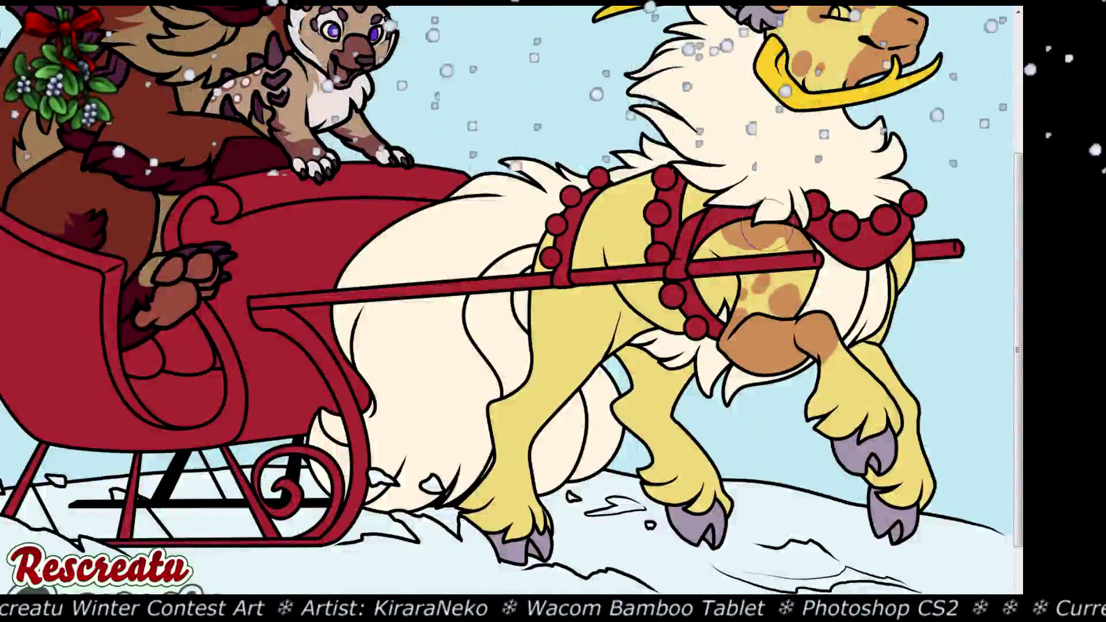
left_click_drag(706, 199, 697, 189)
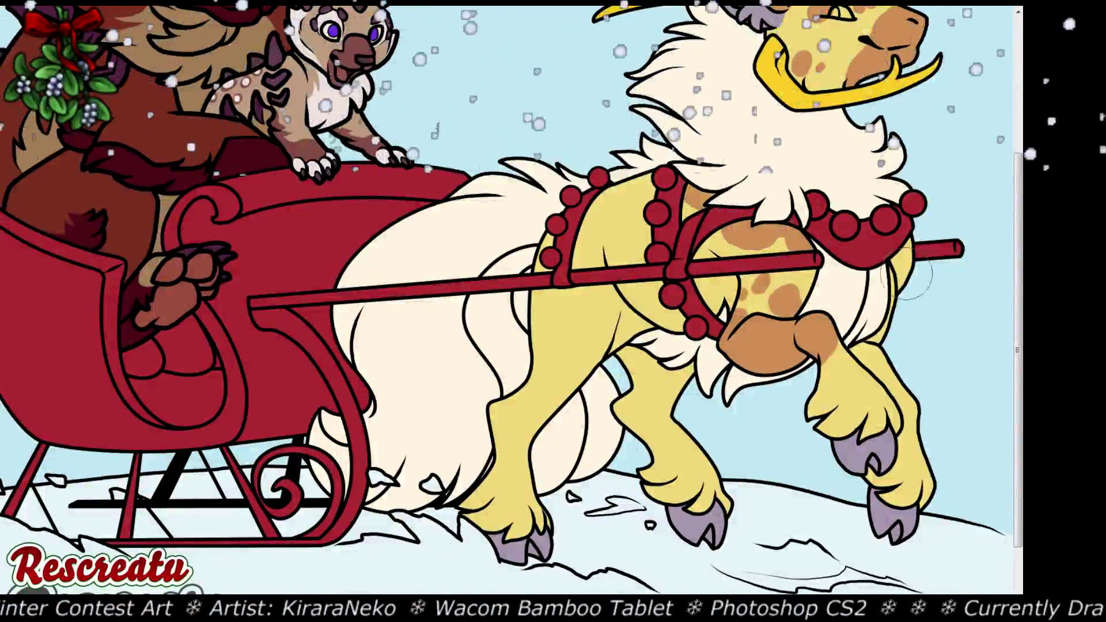
mouse_move(827, 377)
left_mouse_down()
mouse_move(836, 360)
mouse_move(821, 340)
mouse_move(870, 392)
mouse_move(859, 372)
mouse_move(883, 426)
left_mouse_up()
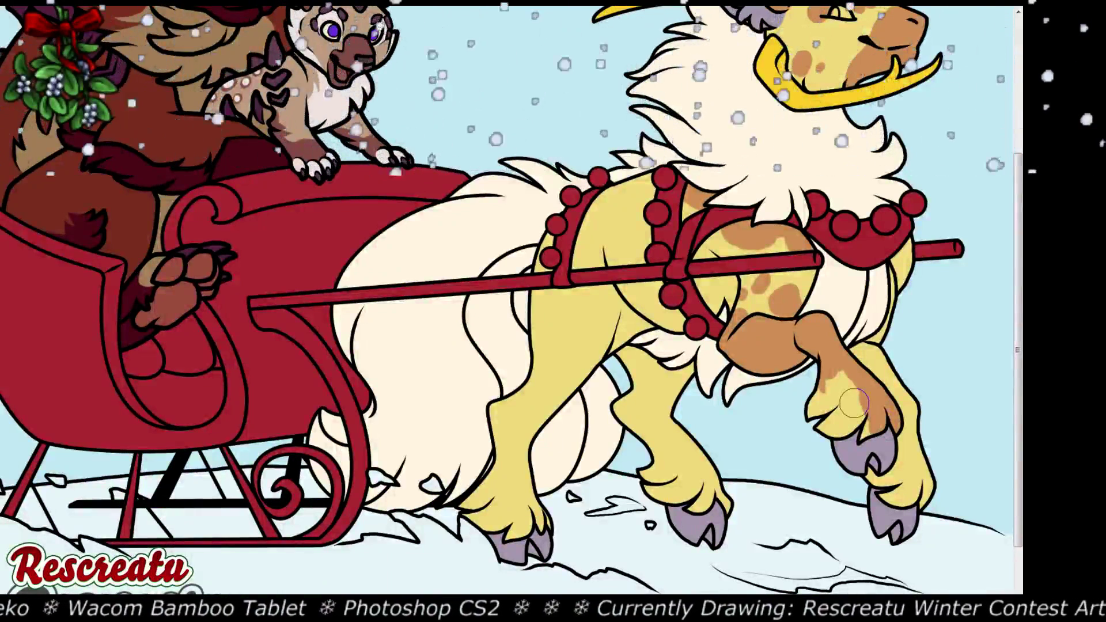
mouse_move(854, 402)
left_mouse_down()
mouse_move(819, 416)
mouse_move(843, 376)
mouse_move(863, 408)
mouse_move(831, 444)
mouse_move(824, 418)
mouse_move(837, 409)
mouse_move(829, 419)
mouse_move(871, 423)
left_mouse_up()
Paint orange-brown patches down the beast's far foreleg, including the narrow strip beside the chest fur
scroll(920, 364, "up", 2)
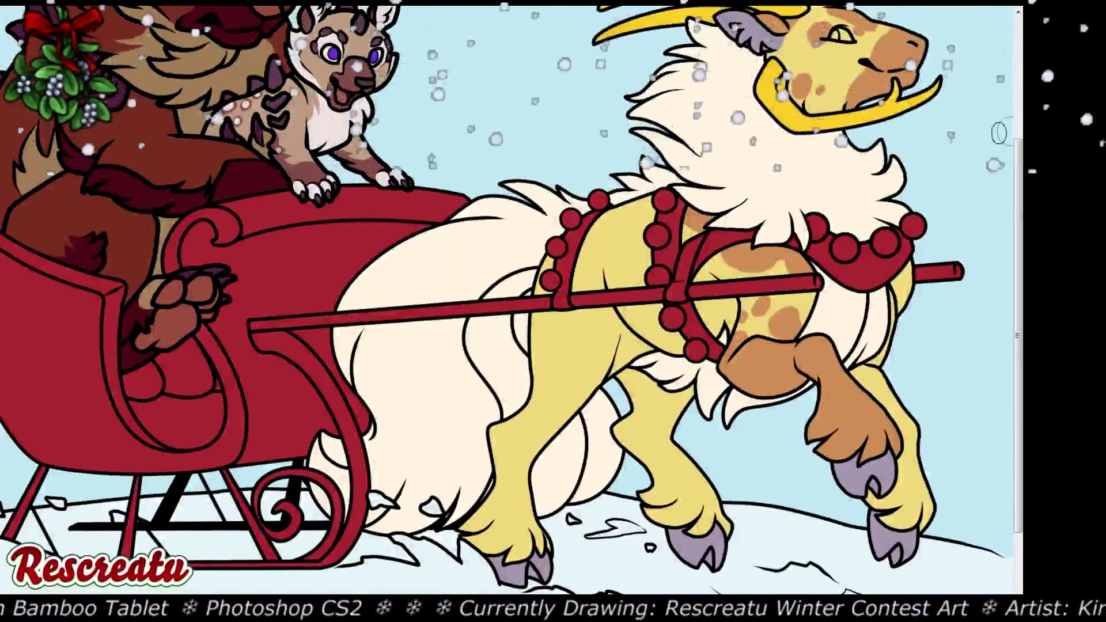
mouse_move(900, 460)
left_mouse_down()
mouse_move(911, 452)
mouse_move(890, 490)
mouse_move(899, 502)
mouse_move(929, 509)
mouse_move(928, 496)
left_mouse_up()
mouse_move(879, 373)
left_mouse_down()
mouse_move(887, 396)
mouse_move(875, 378)
mouse_move(872, 396)
mouse_move(886, 387)
mouse_move(873, 377)
mouse_move(885, 392)
left_mouse_up()
key("ctrl+z")
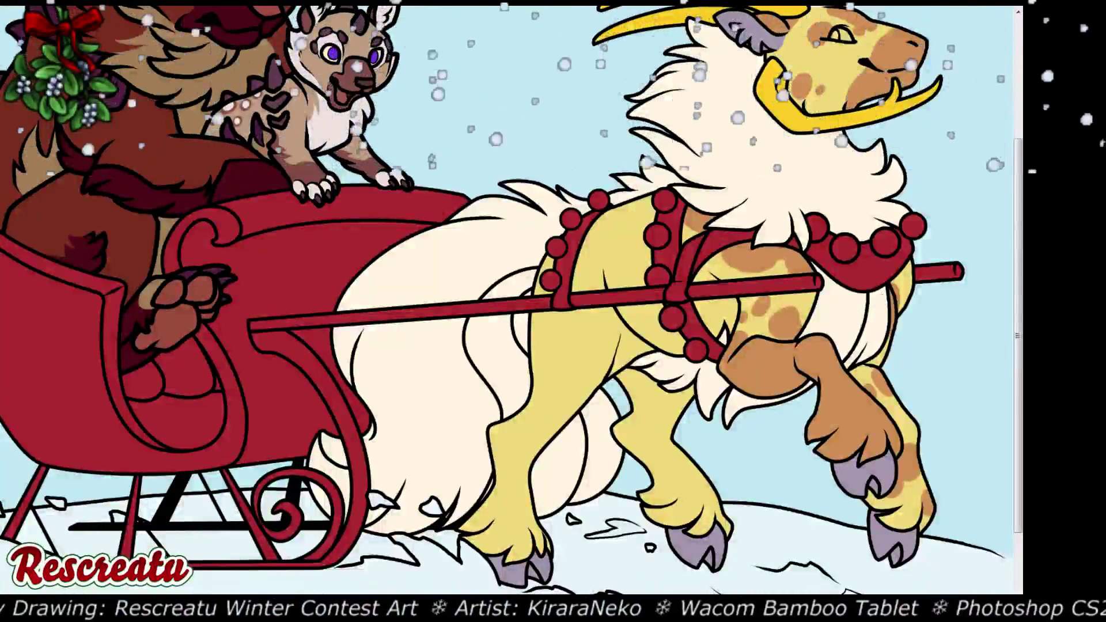
key("ctrl+plus")
left_click_drag(806, 282, 302, 311)
left_click_drag(798, 268, 793, 314)
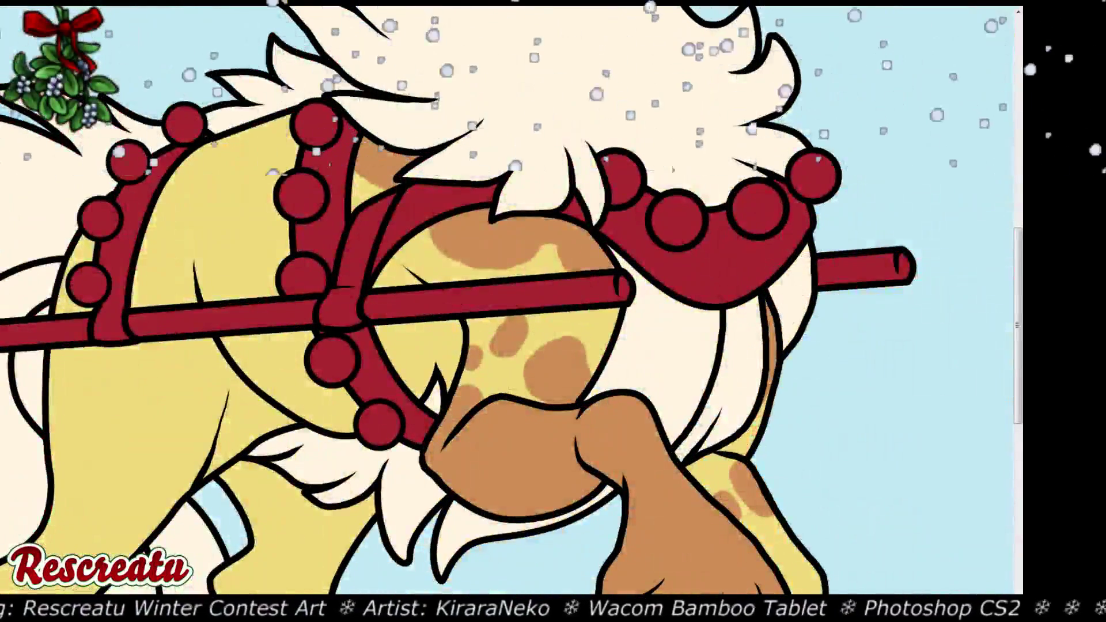
key("ctrl+0")
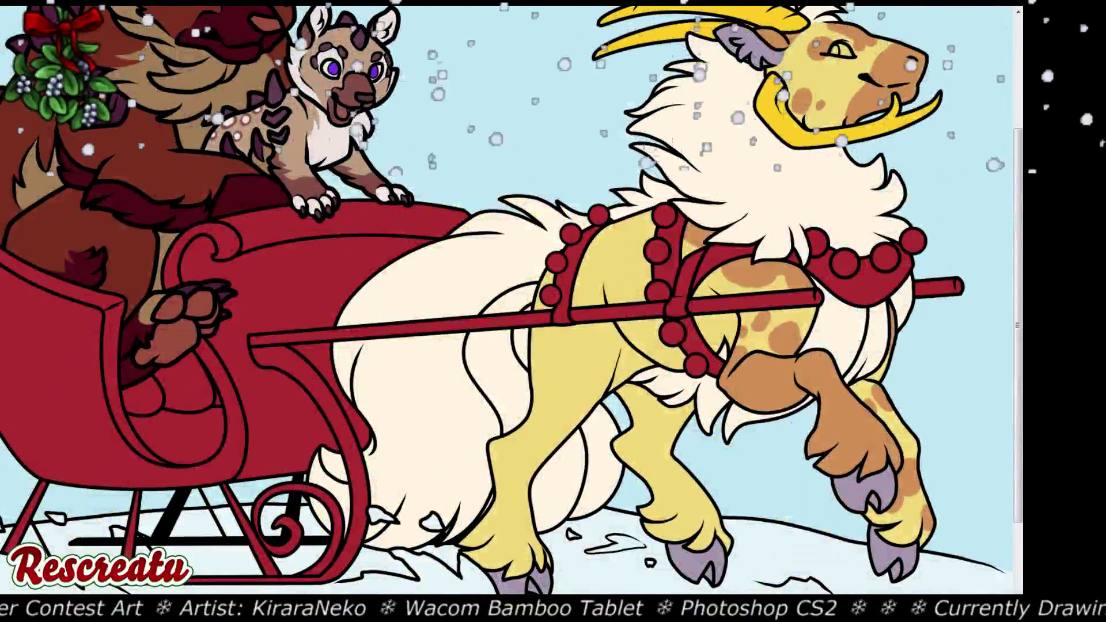
Paint orange-brown patches and spots across the beast's haunch and flank and along both hind legs
mouse_move(564, 348)
left_mouse_down()
mouse_move(586, 331)
mouse_move(567, 354)
mouse_move(600, 338)
mouse_move(542, 344)
mouse_move(531, 383)
left_mouse_up()
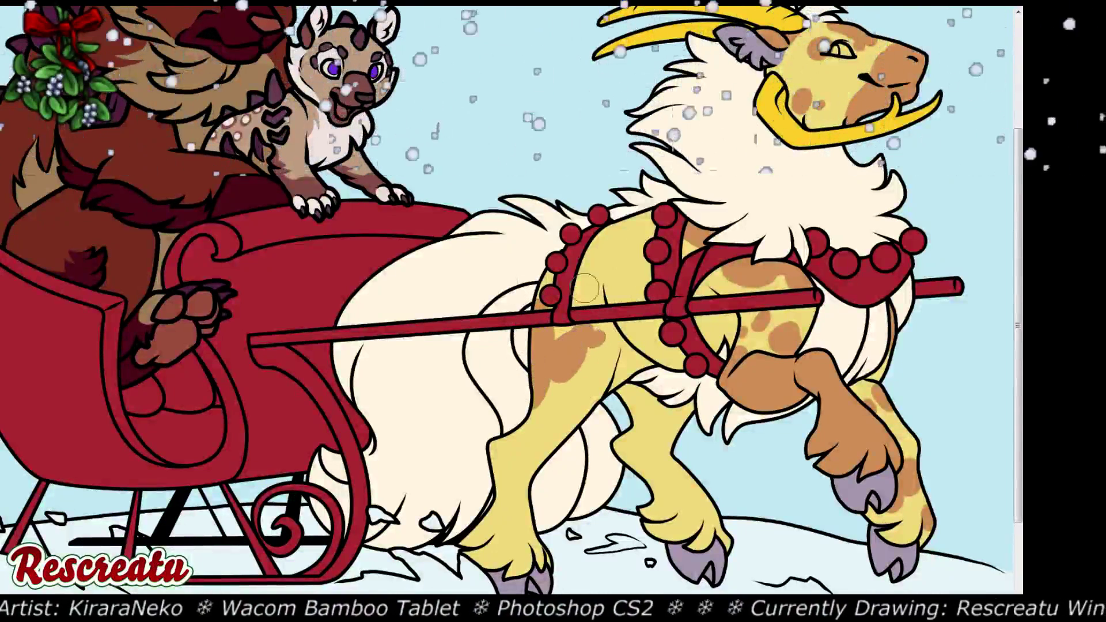
mouse_move(560, 264)
left_mouse_down()
mouse_move(633, 229)
mouse_move(612, 280)
mouse_move(626, 269)
mouse_move(607, 274)
mouse_move(615, 268)
mouse_move(622, 293)
left_mouse_up()
left_click(613, 276)
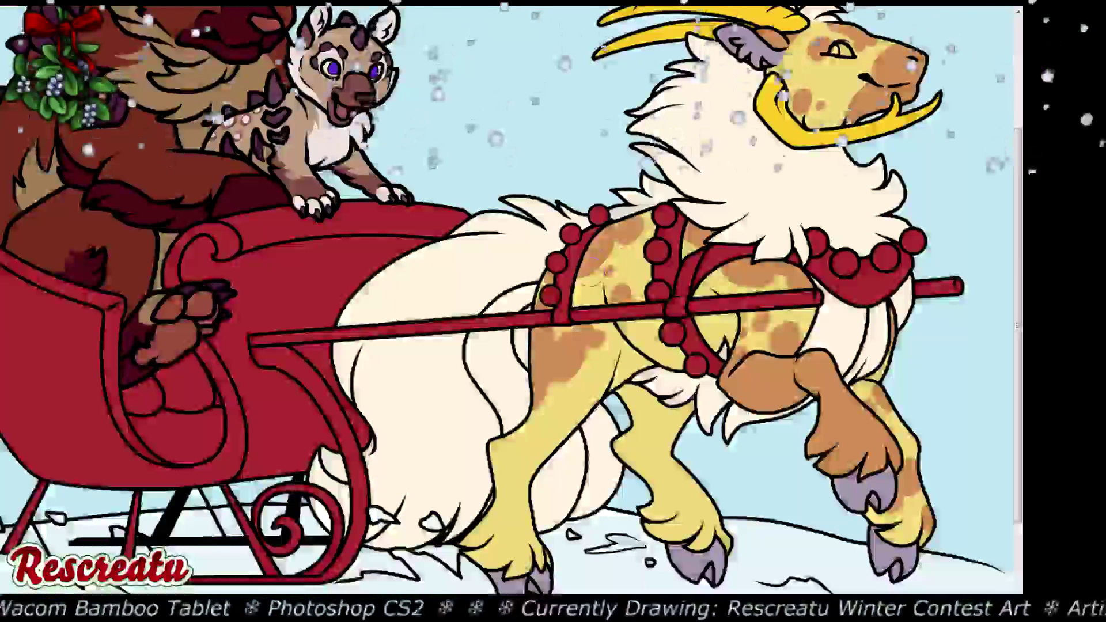
mouse_move(524, 541)
left_mouse_down()
mouse_move(530, 513)
mouse_move(515, 541)
left_mouse_up()
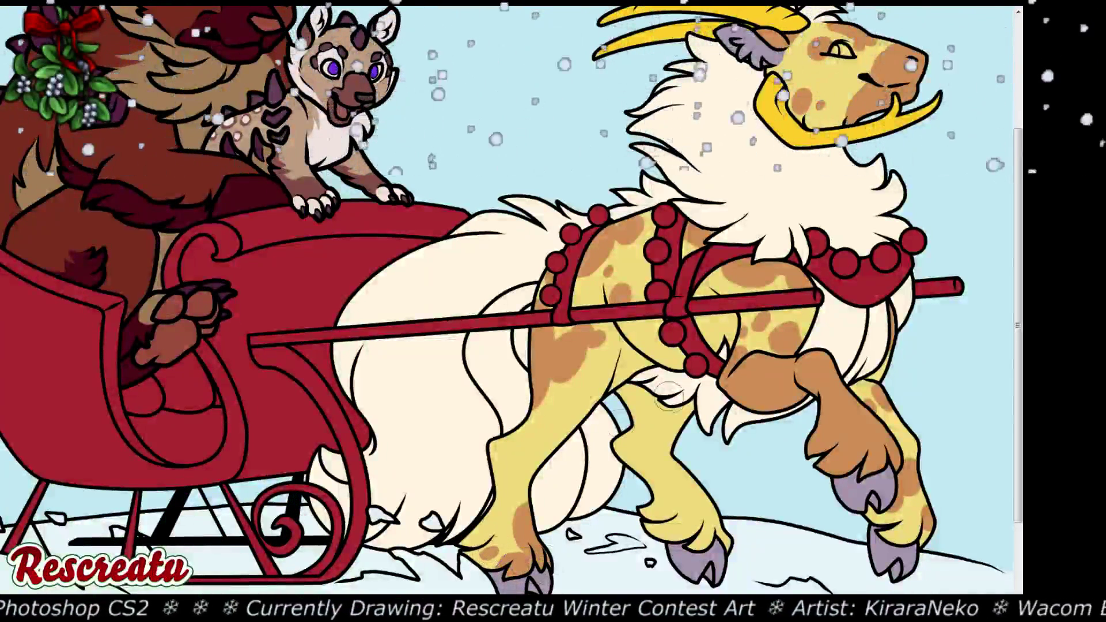
mouse_move(640, 438)
left_mouse_down()
mouse_move(656, 458)
mouse_move(636, 433)
mouse_move(649, 426)
mouse_move(644, 397)
mouse_move(634, 399)
mouse_move(645, 429)
mouse_move(698, 421)
mouse_move(684, 428)
mouse_move(663, 410)
mouse_move(644, 429)
mouse_move(653, 489)
left_mouse_up()
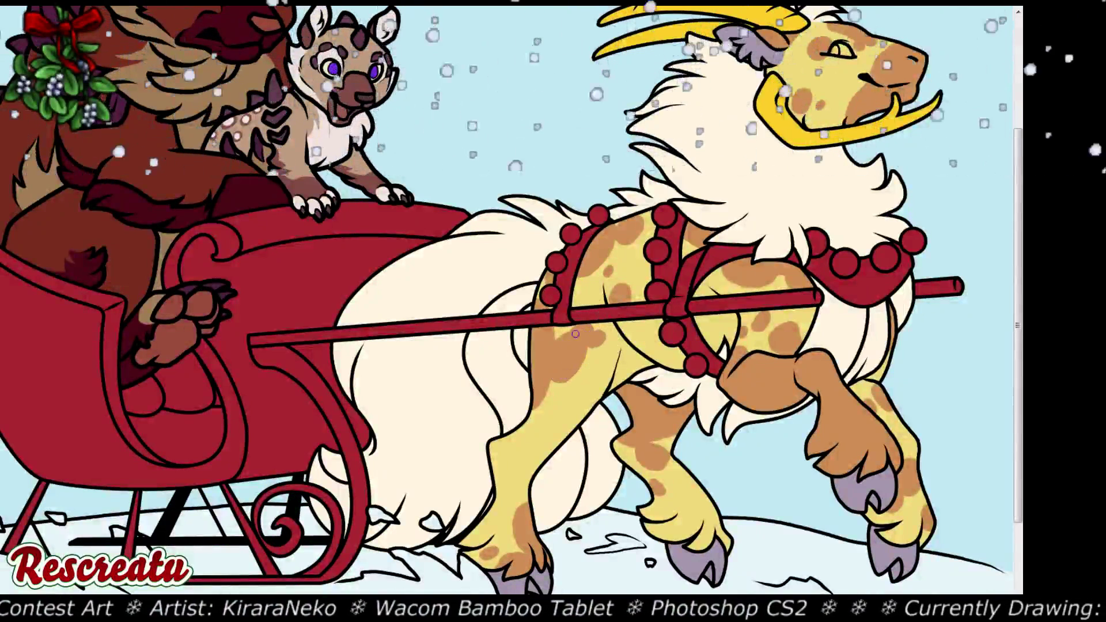
Refine the orange-brown patch on the near thigh and add a round spot beside it, just below the sleigh shaft
mouse_move(567, 334)
left_mouse_down()
mouse_move(571, 367)
mouse_move(597, 338)
mouse_move(558, 383)
mouse_move(567, 346)
mouse_move(580, 349)
left_mouse_up()
key("bracketright")
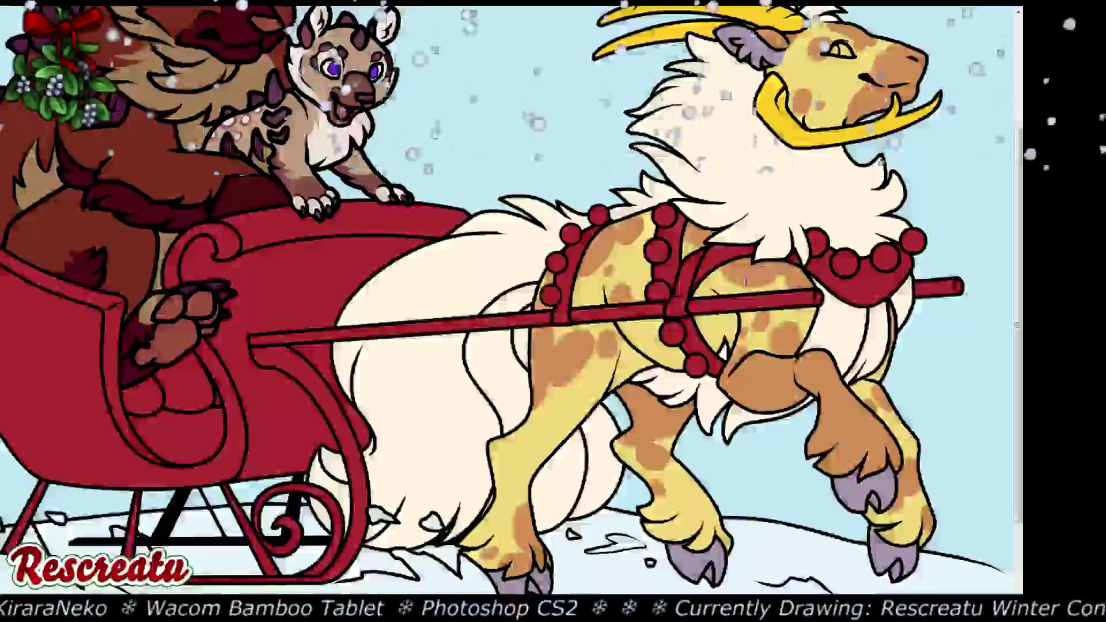
left_click_drag(608, 339, 609, 341)
key("ctrl+z")
key("ctrl+z")
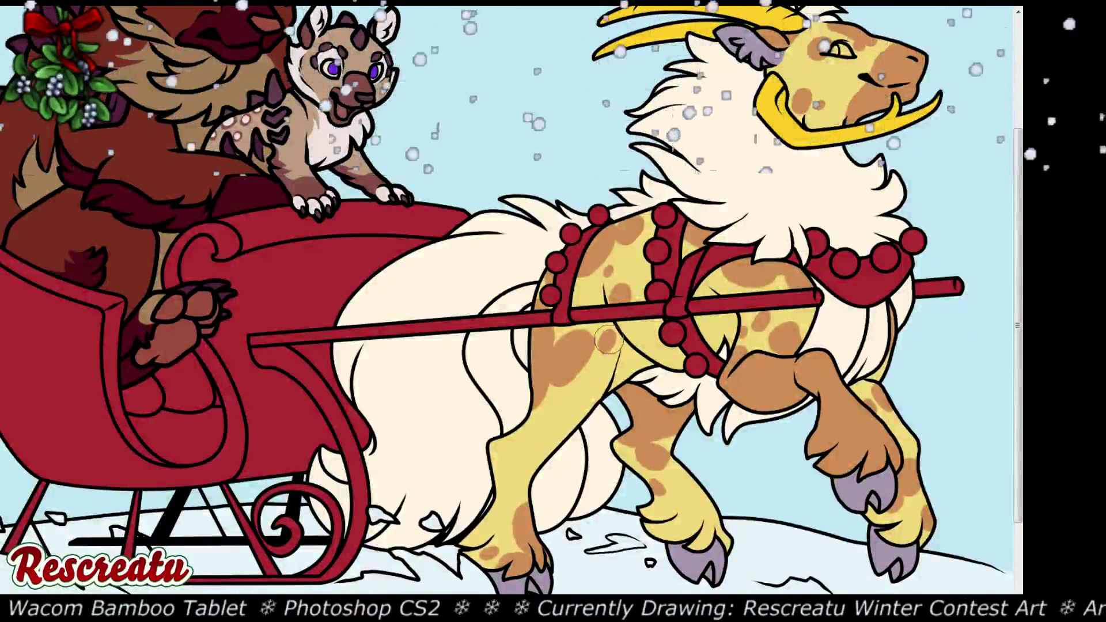
key("ctrl+0")
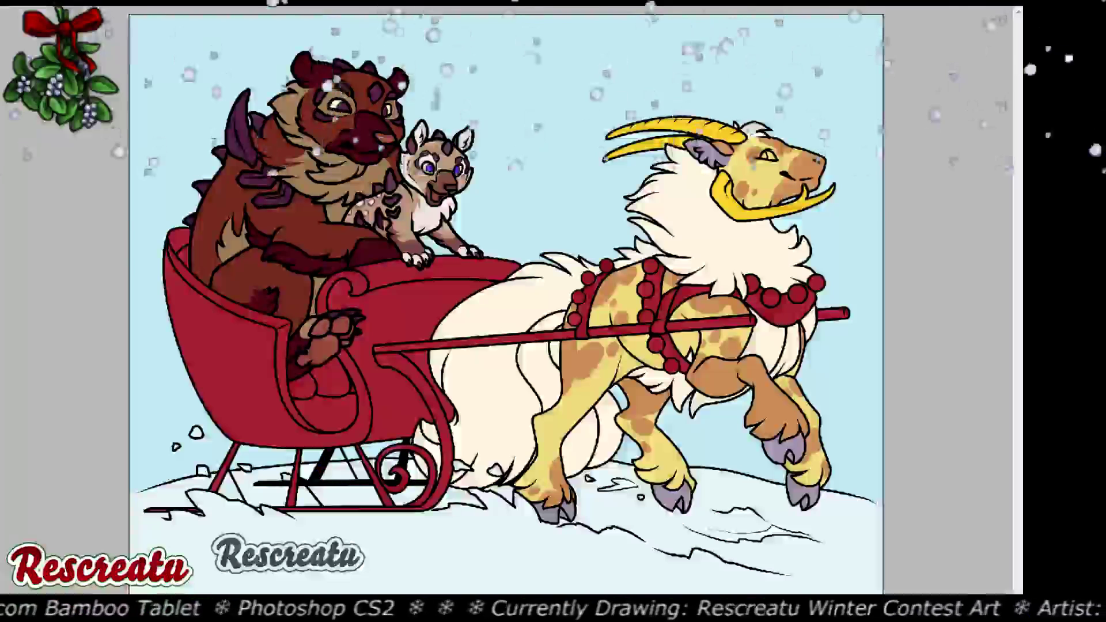
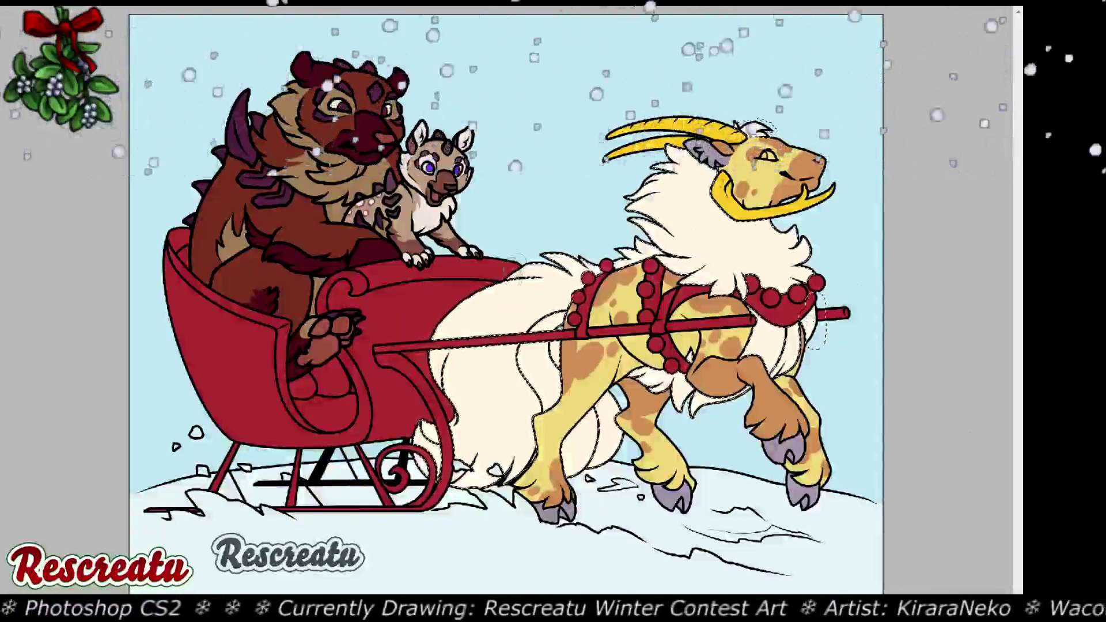
Paint pale yellow jagged patches into the beast's cream rump fur and across its thick neck mane
left_click(620, 397)
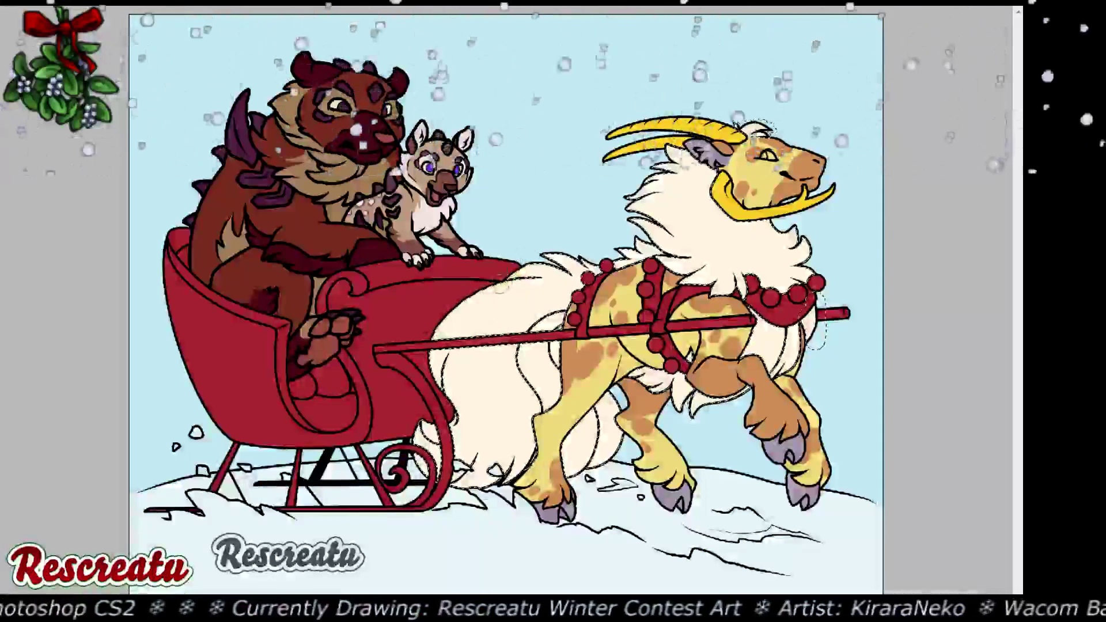
mouse_move(482, 299)
left_mouse_down()
mouse_move(526, 291)
mouse_move(504, 326)
mouse_move(524, 321)
left_mouse_up()
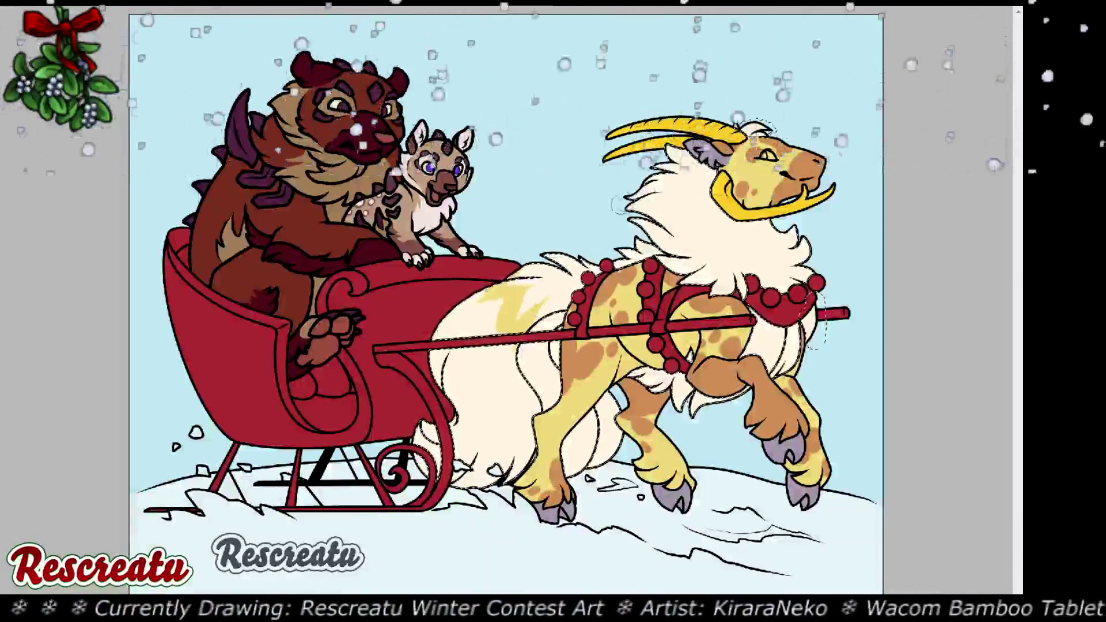
key("ctrl+d")
mouse_move(673, 184)
left_mouse_down()
mouse_move(685, 186)
mouse_move(665, 202)
mouse_move(691, 201)
mouse_move(688, 220)
left_mouse_up()
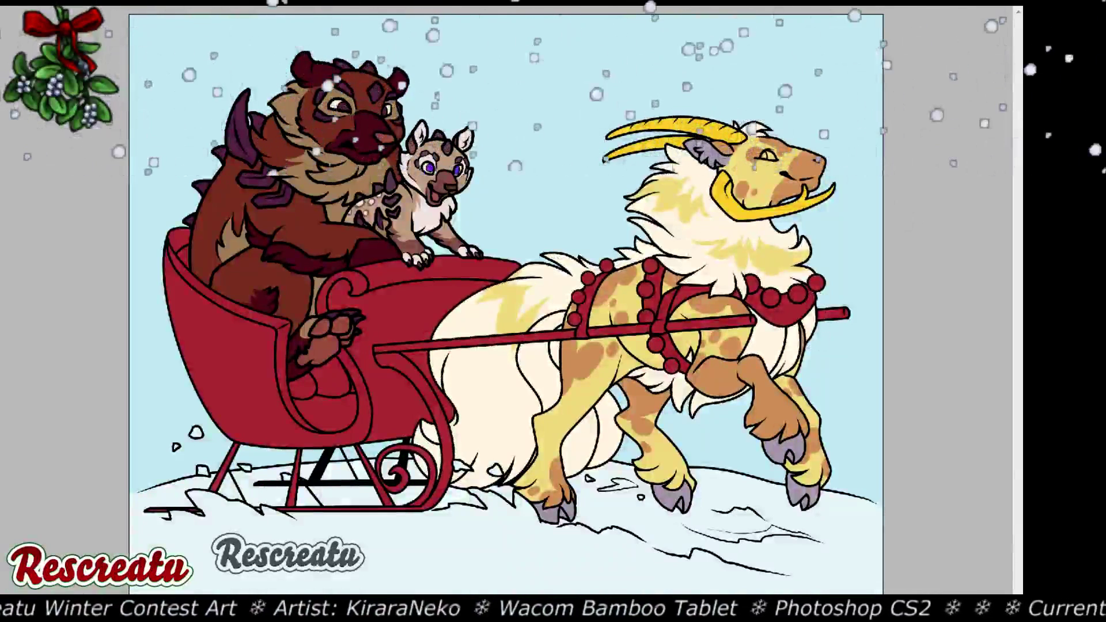
Paint pale yellow fur streaks through the beast's long cream tail and down the chest fur below the collar
left_click(416, 296)
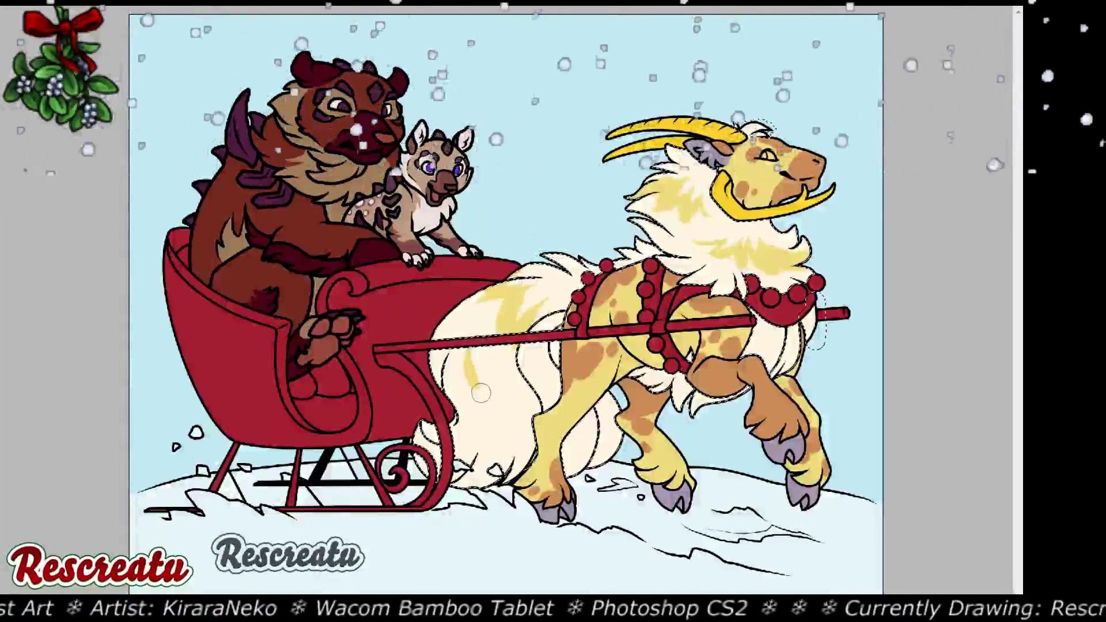
left_click_drag(510, 371, 524, 401)
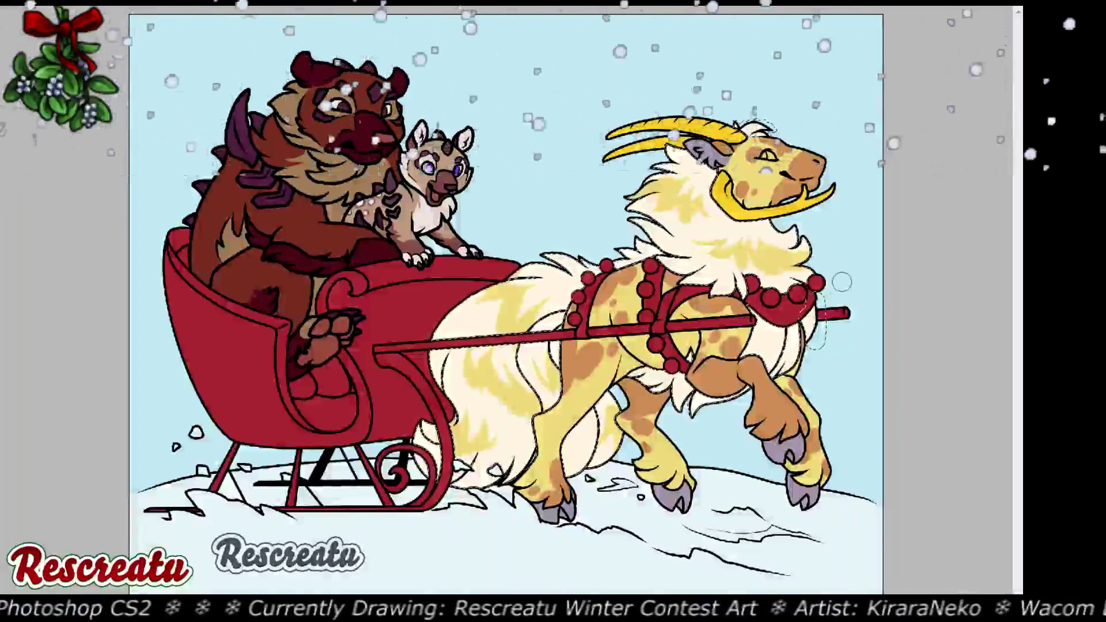
key("ctrl+d")
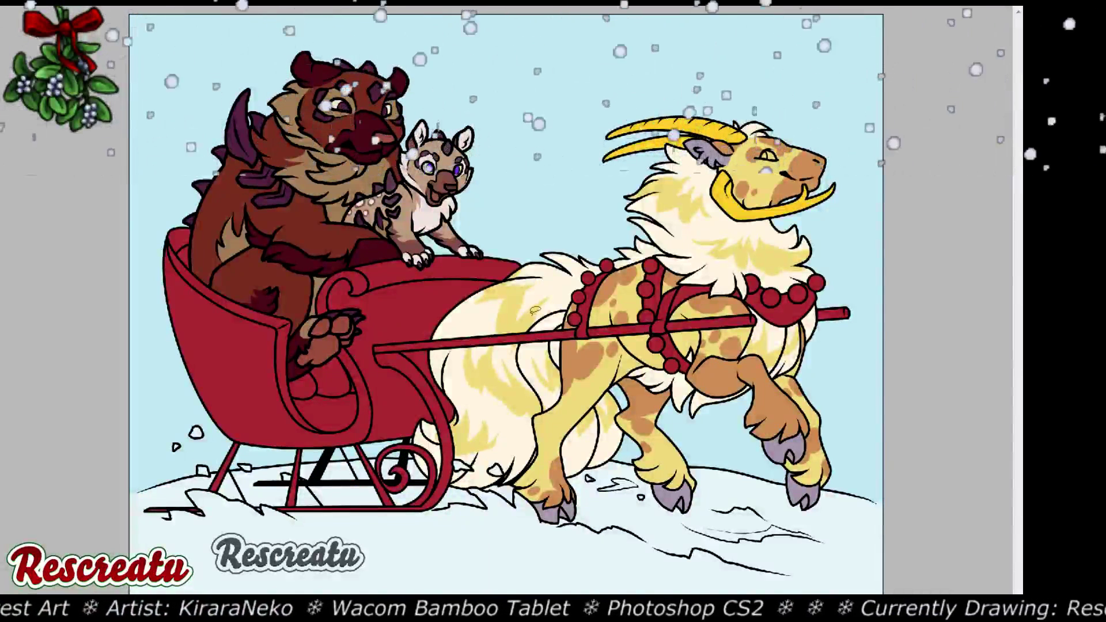
left_click(1055, 277, "ctrl")
key("b")
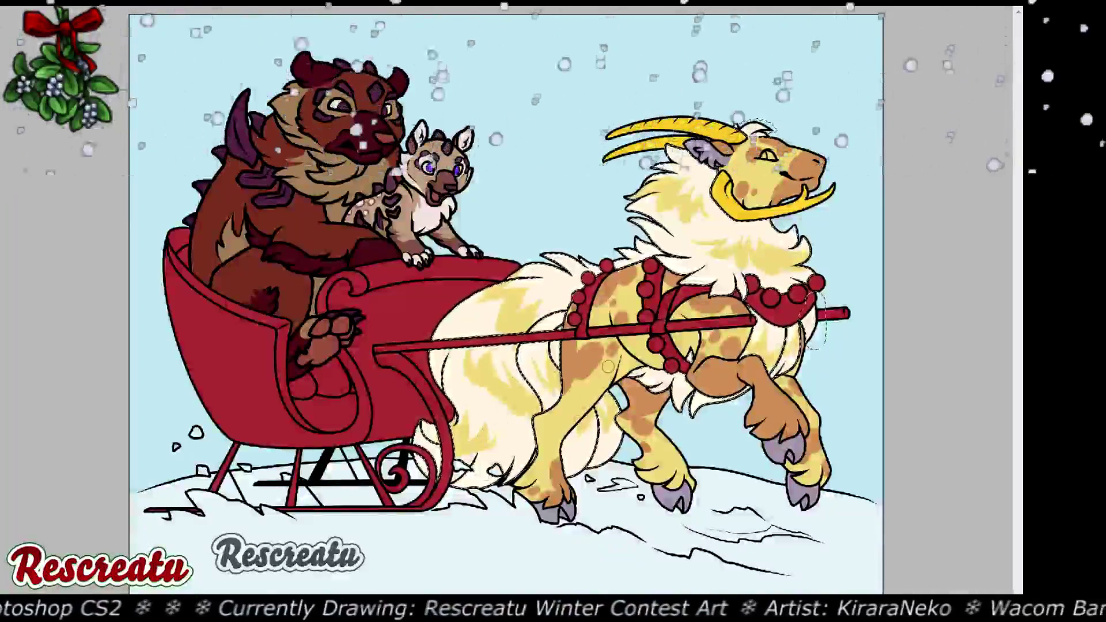
key("ctrl+d")
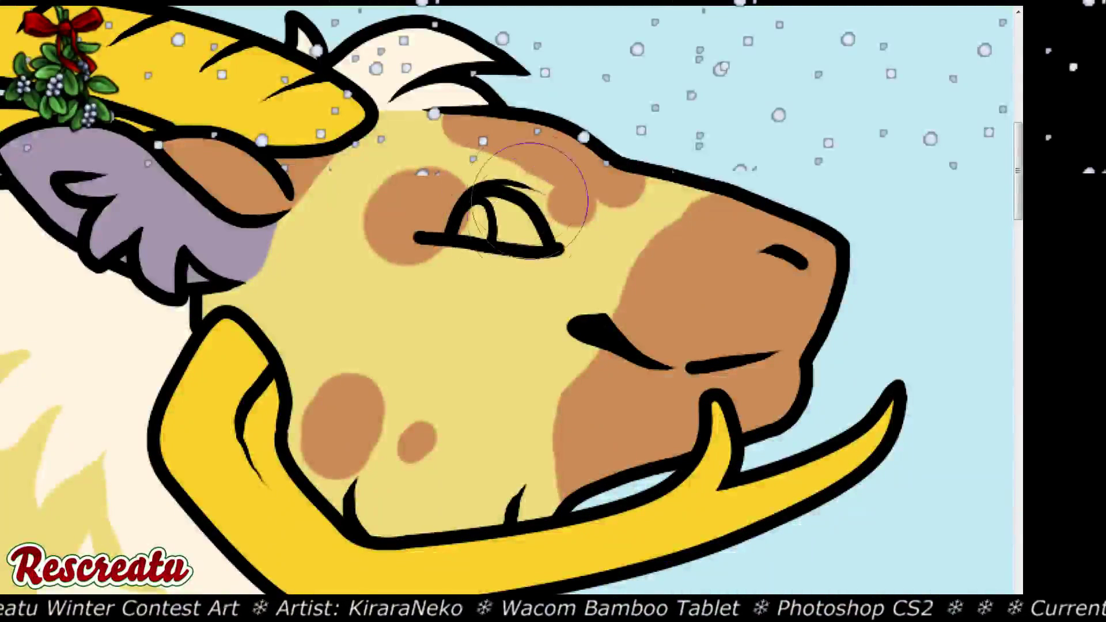
Colour the iris of the beast's eye blue-violet
mouse_move(499, 215)
left_mouse_down()
mouse_move(536, 242)
mouse_move(483, 201)
mouse_move(474, 223)
left_mouse_up()
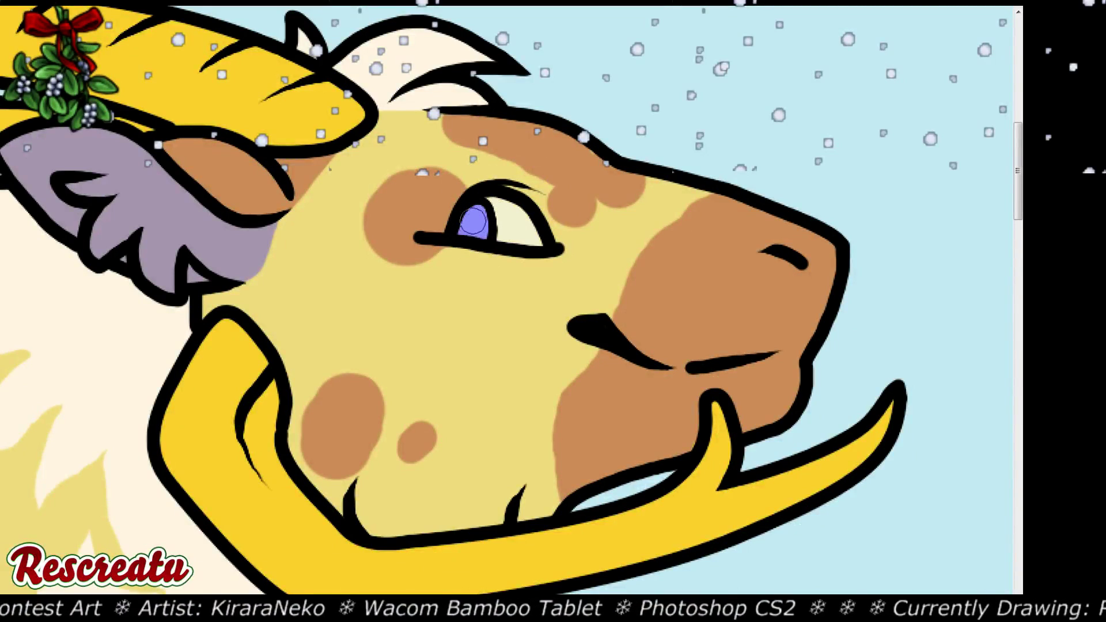
key("ctrl+minus")
key("ctrl+minus")
key("ctrl+minus")
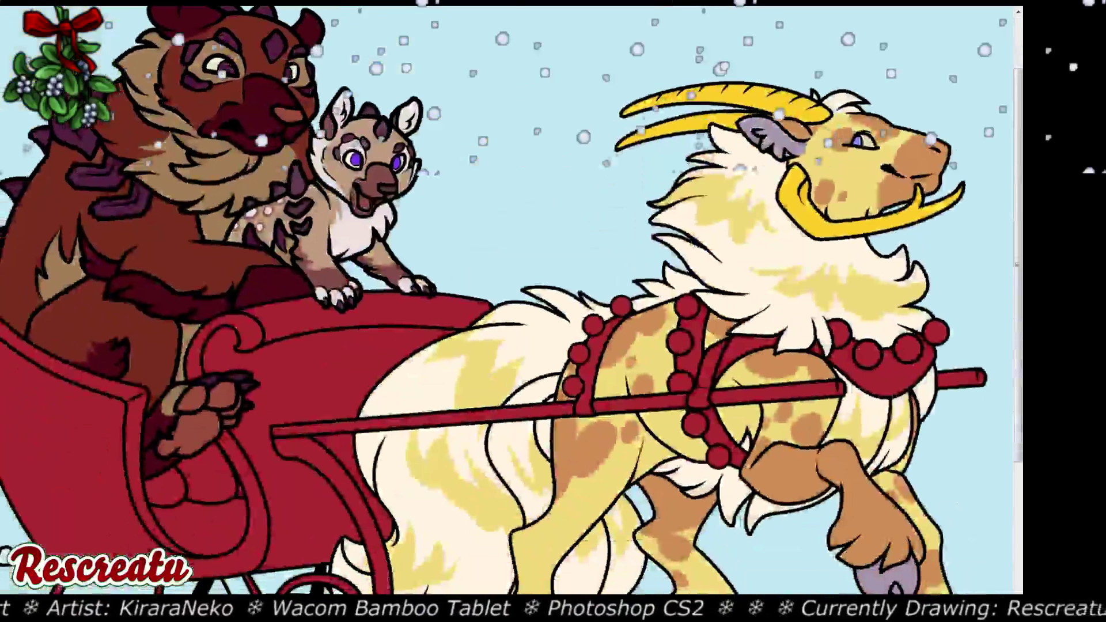
key("ctrl+0")
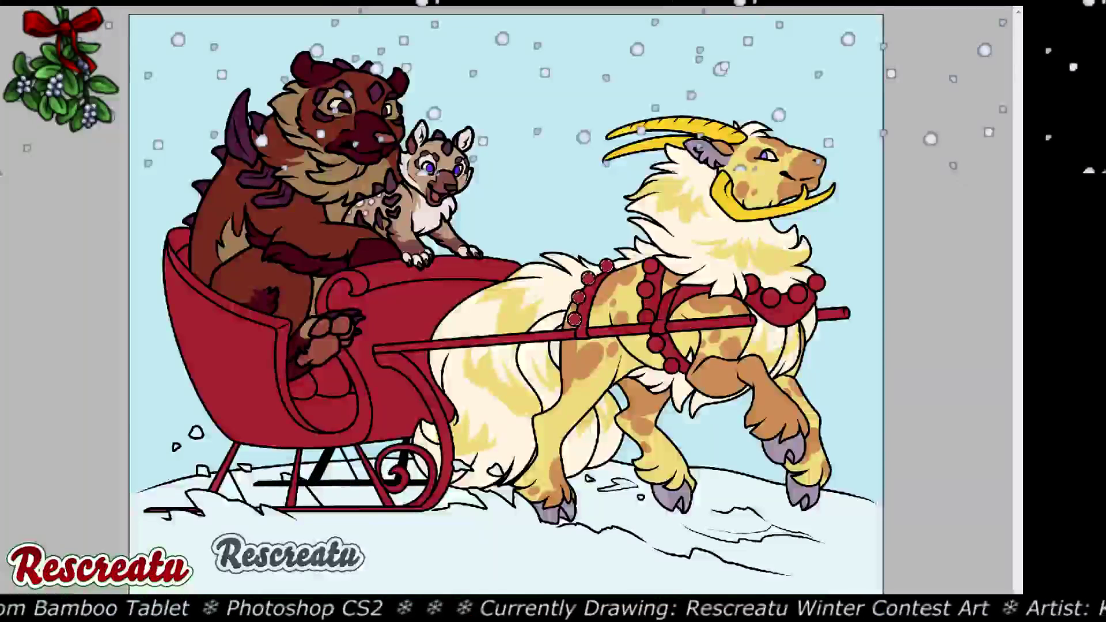
Select the round bells along the beast's harness straps and collar and try a pale yellow fill on them
scroll(582, 324, "up", 1)
left_click(666, 232, "shift")
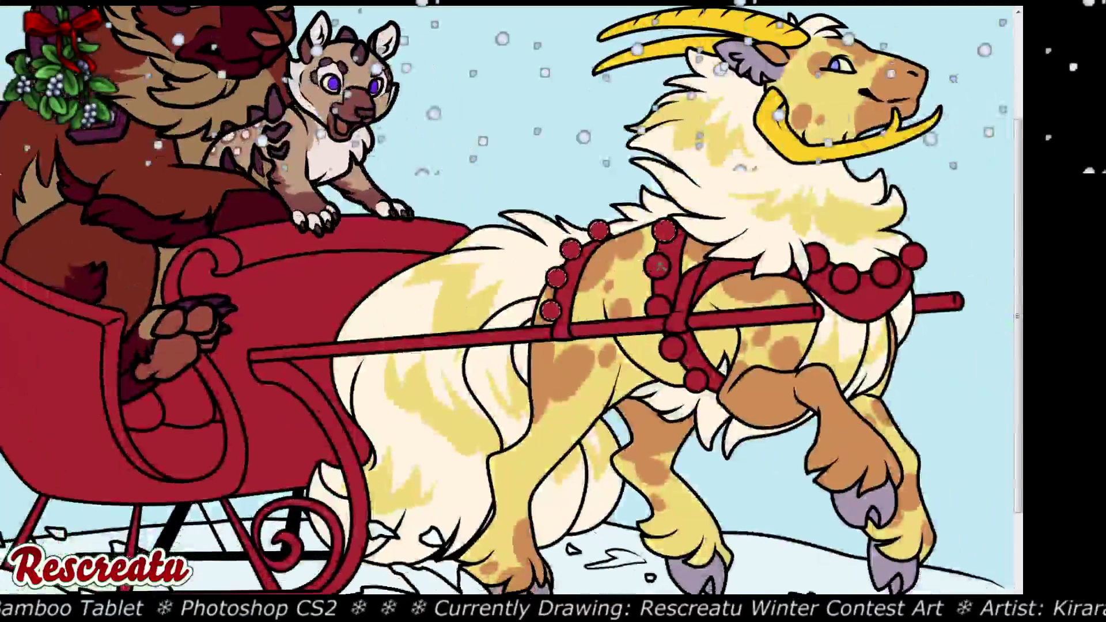
left_click(657, 267, "shift")
left_click(659, 307, "shift")
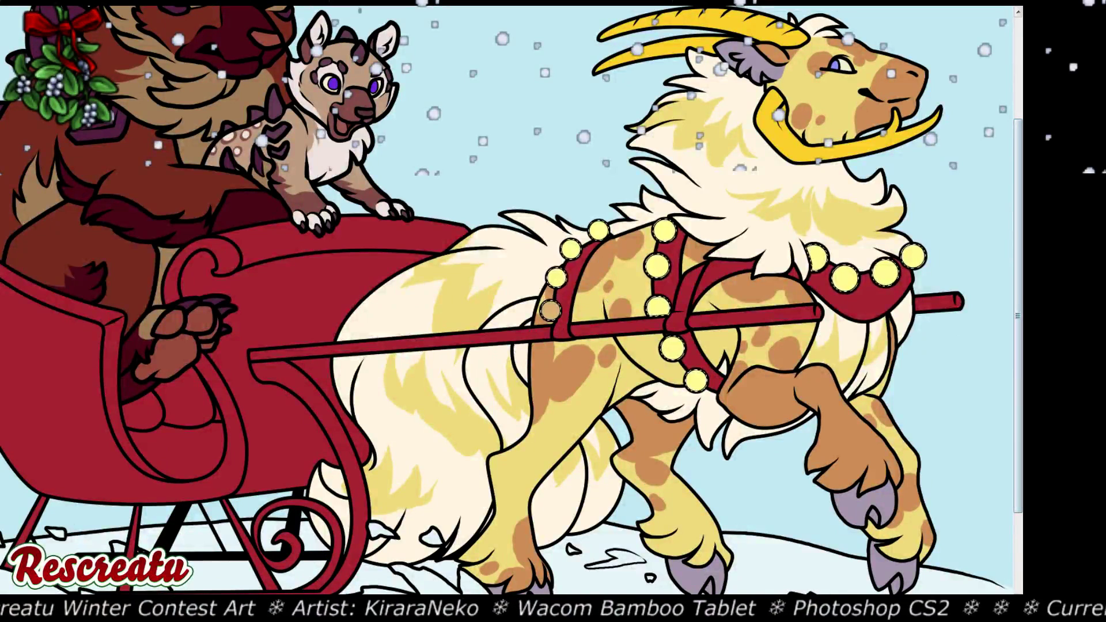
key("alt+BackSpace")
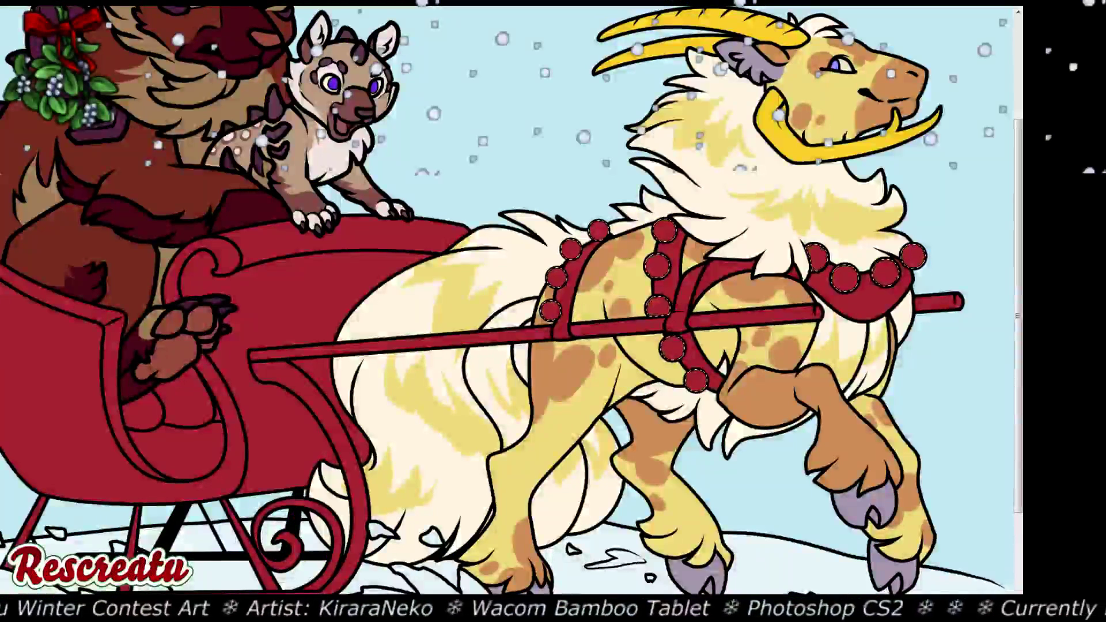
Test other fill colours on the selected harness bells and settle on a light golden orange
key("alt+BackSpace")
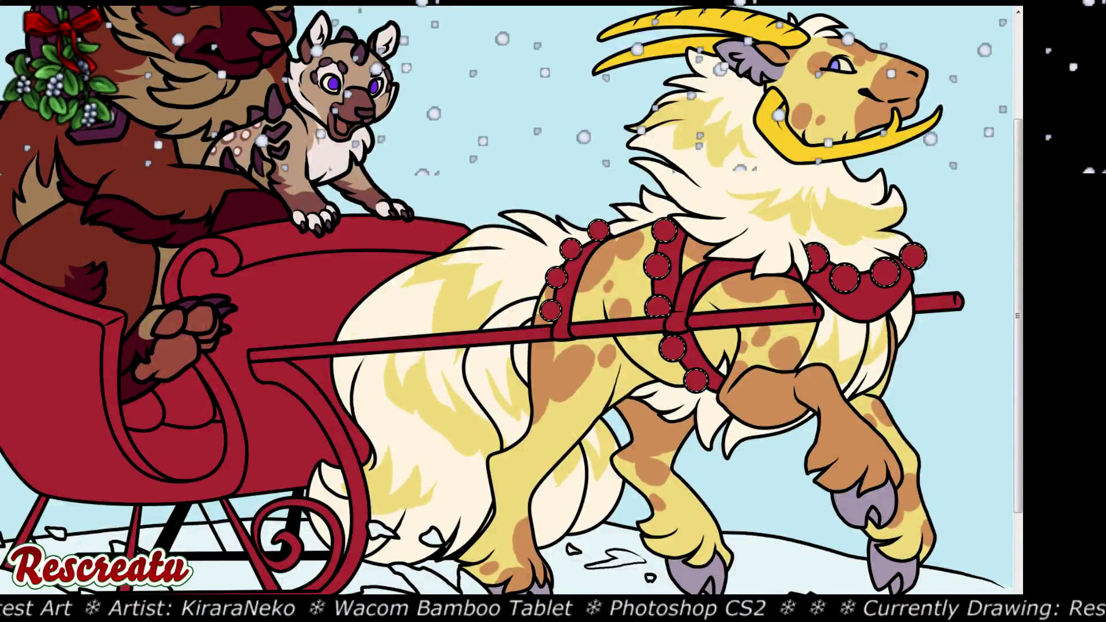
key("alt+BackSpace")
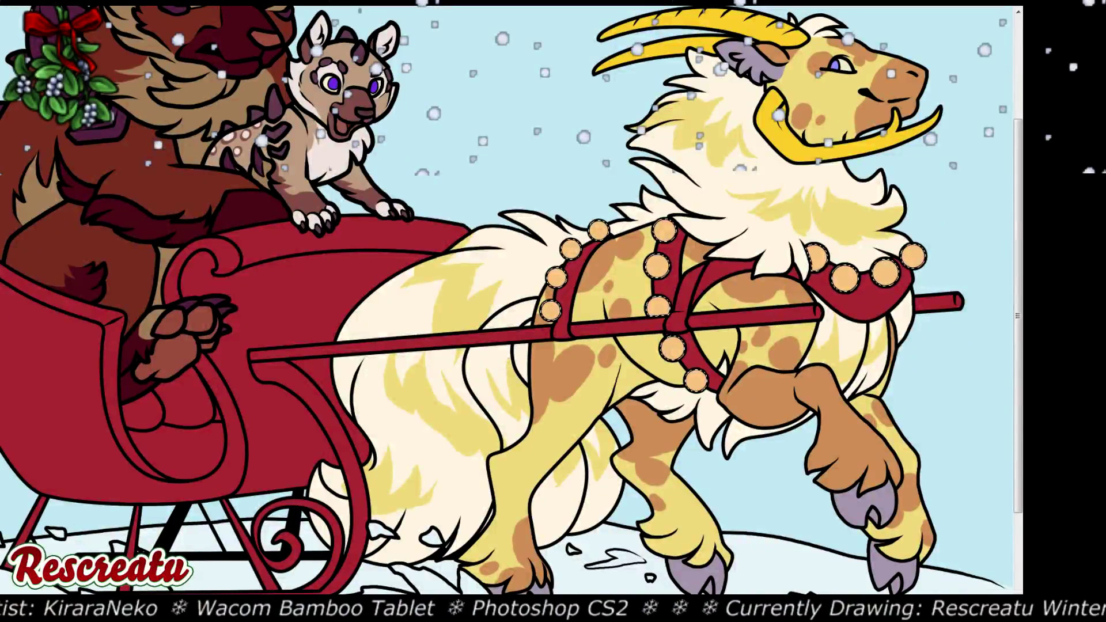
key("ctrl+z")
left_click(845, 278)
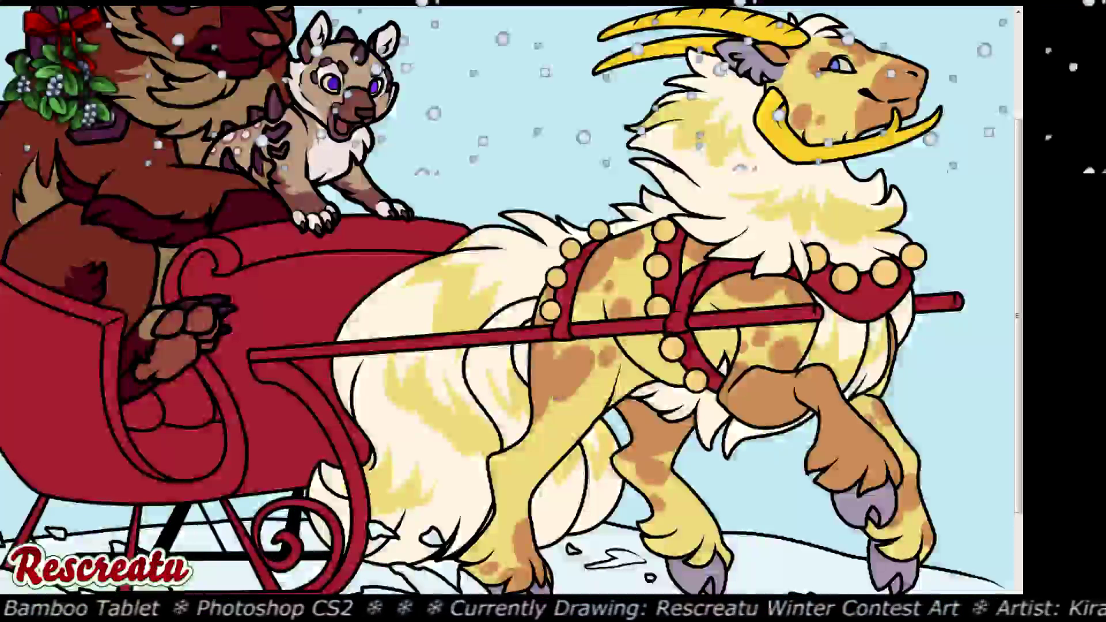
scroll(555, 399, "down", 3)
scroll(512, 300, "up", 5)
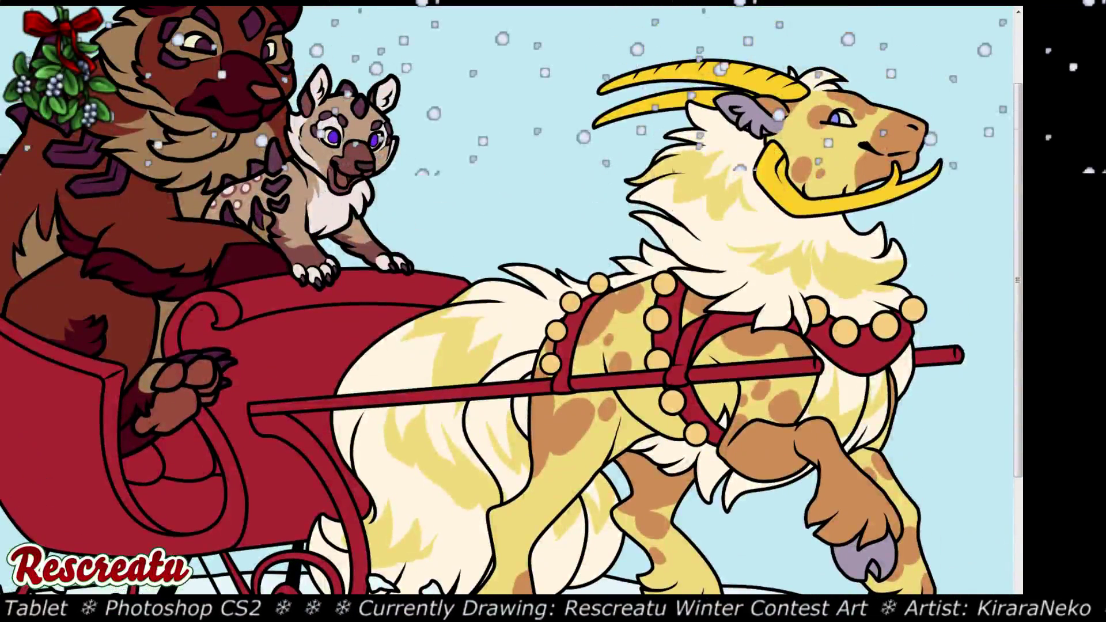
key("ctrl+0")
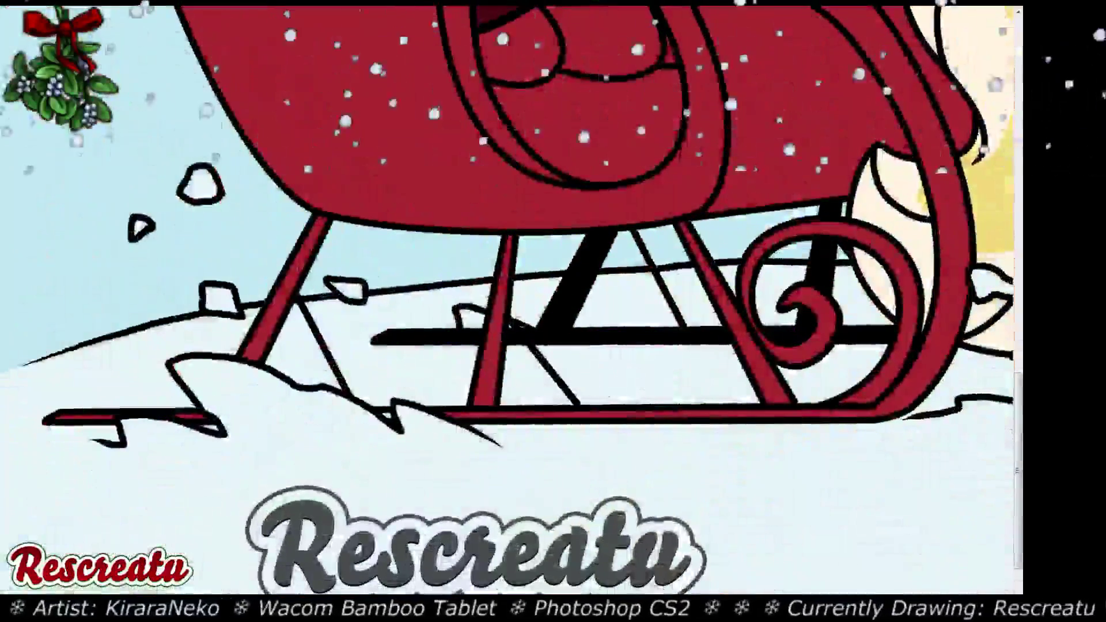
Paint the sleigh's three near legs and the long straight part of its runner pale yellow
left_click_drag(326, 219, 231, 382)
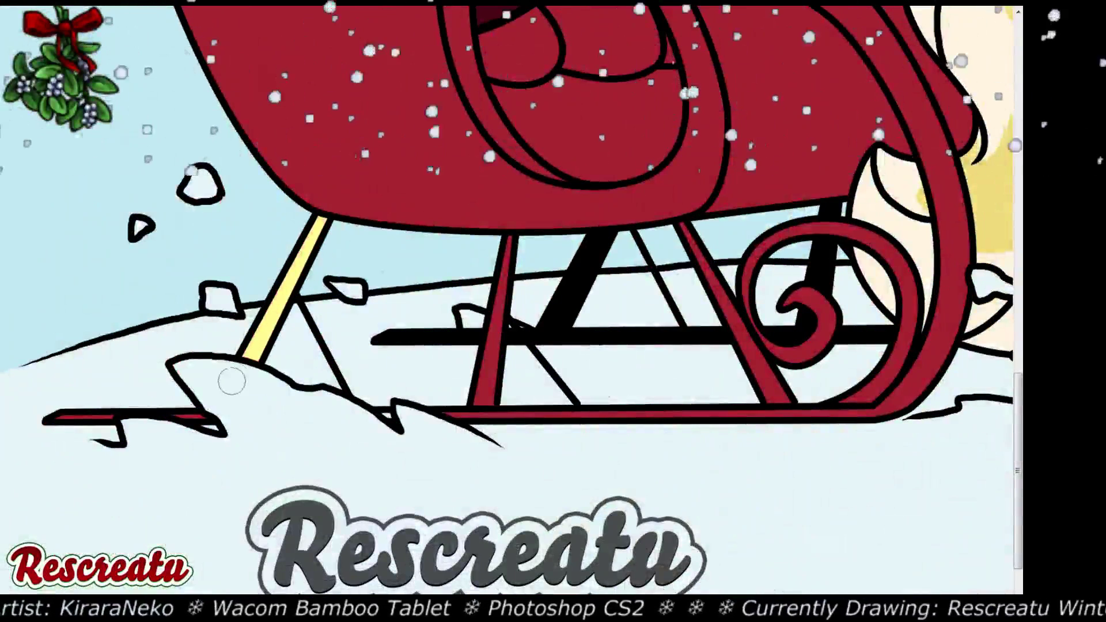
mouse_move(35, 415)
left_mouse_down()
mouse_move(170, 419)
mouse_move(196, 397)
left_mouse_up()
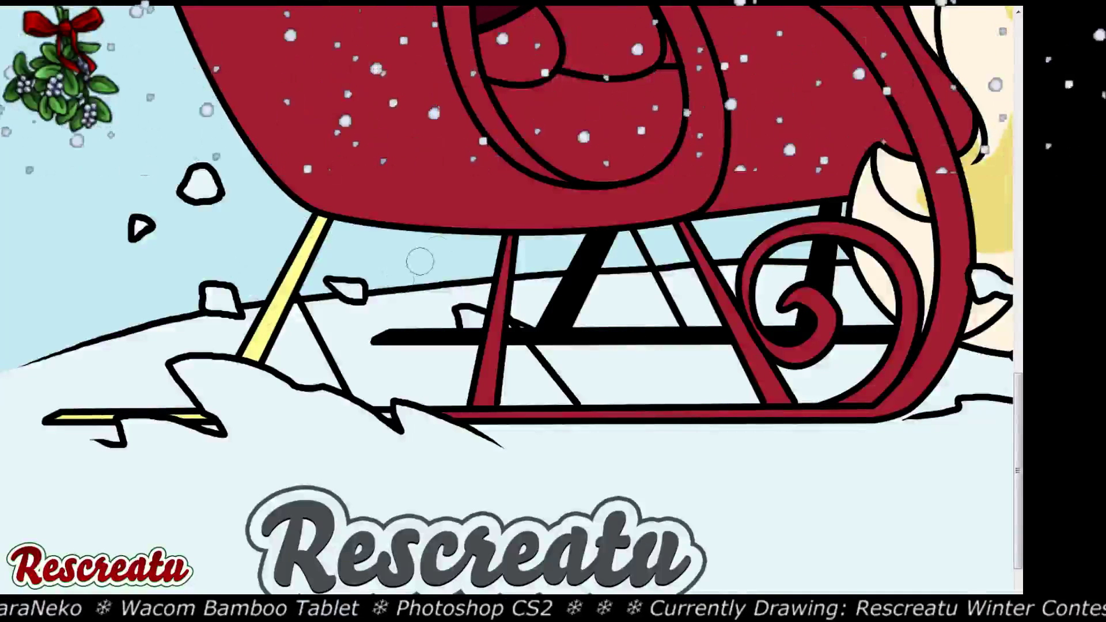
mouse_move(510, 242)
left_mouse_down()
mouse_move(497, 325)
mouse_move(501, 307)
mouse_move(508, 359)
left_mouse_up()
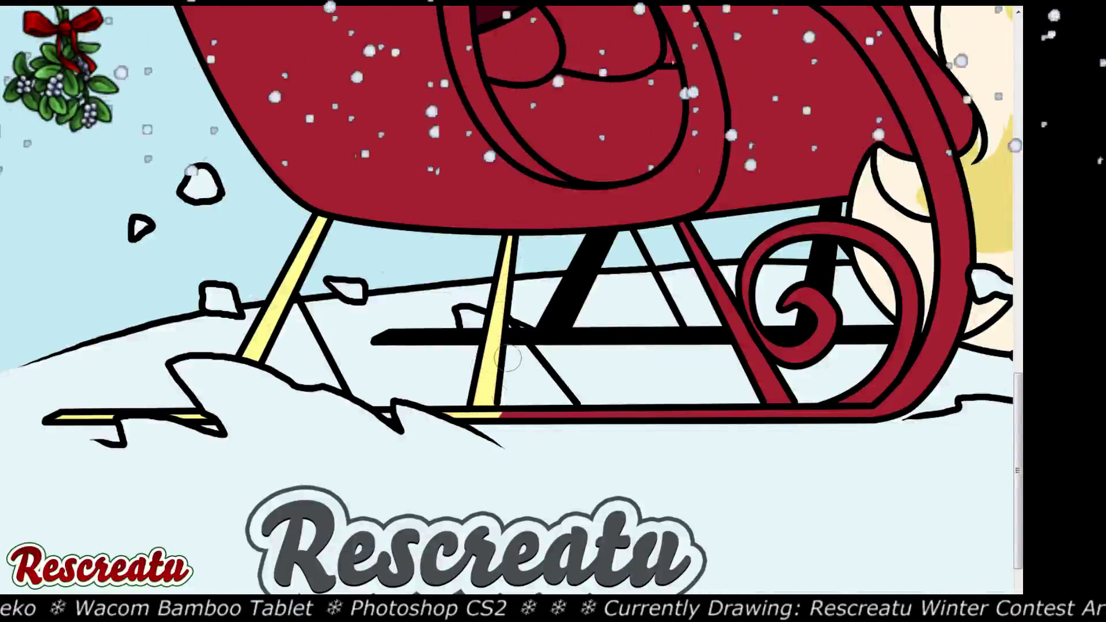
mouse_move(502, 414)
left_mouse_down()
mouse_move(479, 422)
mouse_move(582, 414)
left_mouse_up()
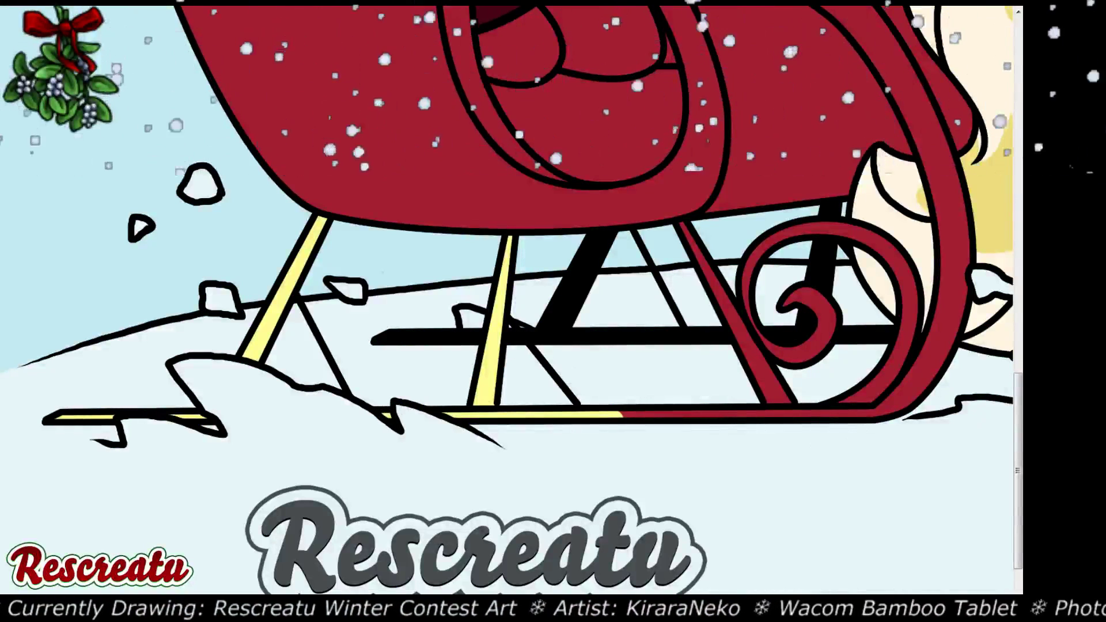
mouse_move(611, 419)
left_mouse_down()
mouse_move(764, 412)
mouse_move(698, 398)
mouse_move(747, 336)
mouse_move(732, 304)
mouse_move(689, 266)
mouse_move(683, 239)
left_mouse_up()
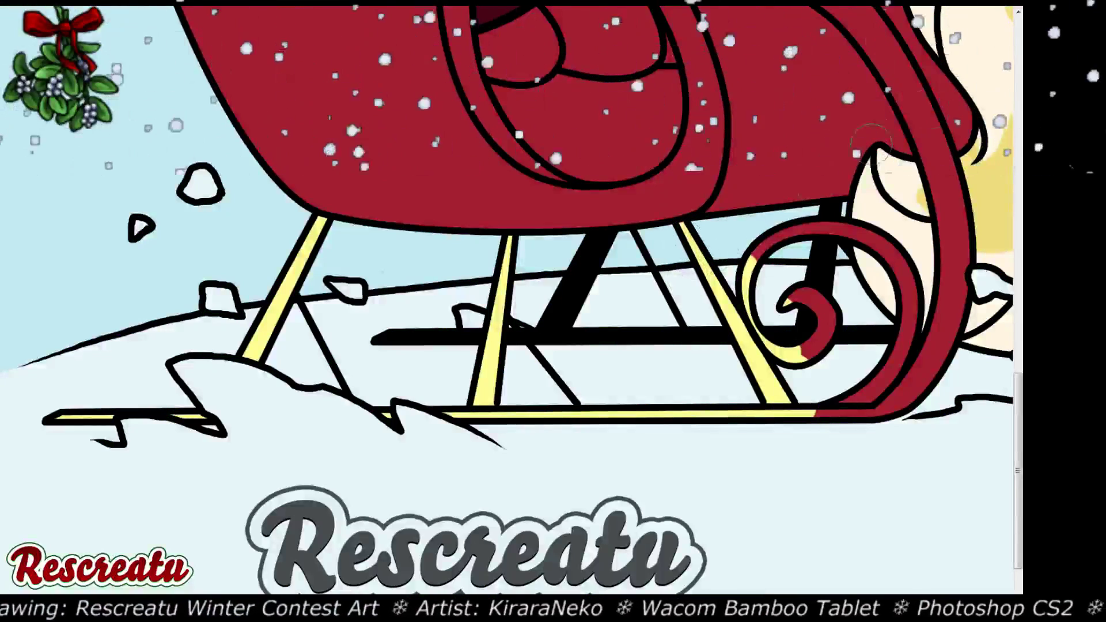
Paint the runner's curled scroll and the curved front support up to the shaft pale yellow
mouse_move(806, 265)
left_mouse_down()
mouse_move(290, 266)
mouse_move(305, 311)
mouse_move(264, 299)
mouse_move(313, 283)
mouse_move(391, 296)
mouse_move(412, 358)
mouse_move(345, 455)
mouse_move(332, 334)
mouse_move(294, 387)
mouse_move(427, 391)
mouse_move(455, 323)
mouse_move(381, 461)
left_mouse_up()
mouse_move(452, 260)
left_mouse_down()
mouse_move(449, 237)
mouse_move(437, 236)
left_mouse_up()
mouse_move(381, 351)
left_mouse_down()
mouse_move(489, 470)
mouse_move(471, 565)
left_mouse_up()
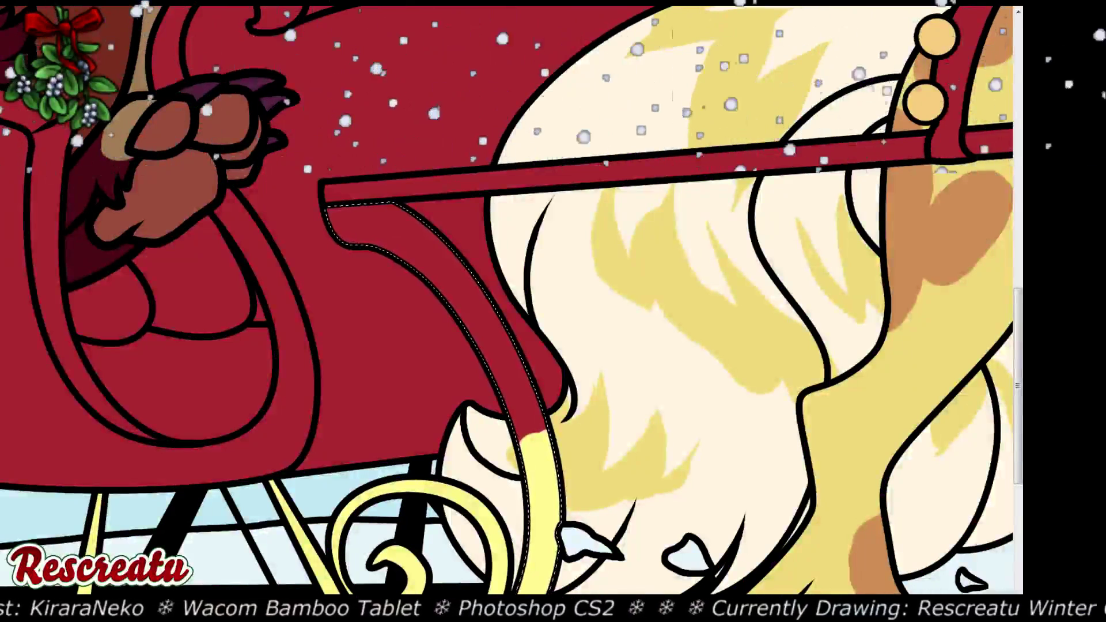
key("alt+BackSpace")
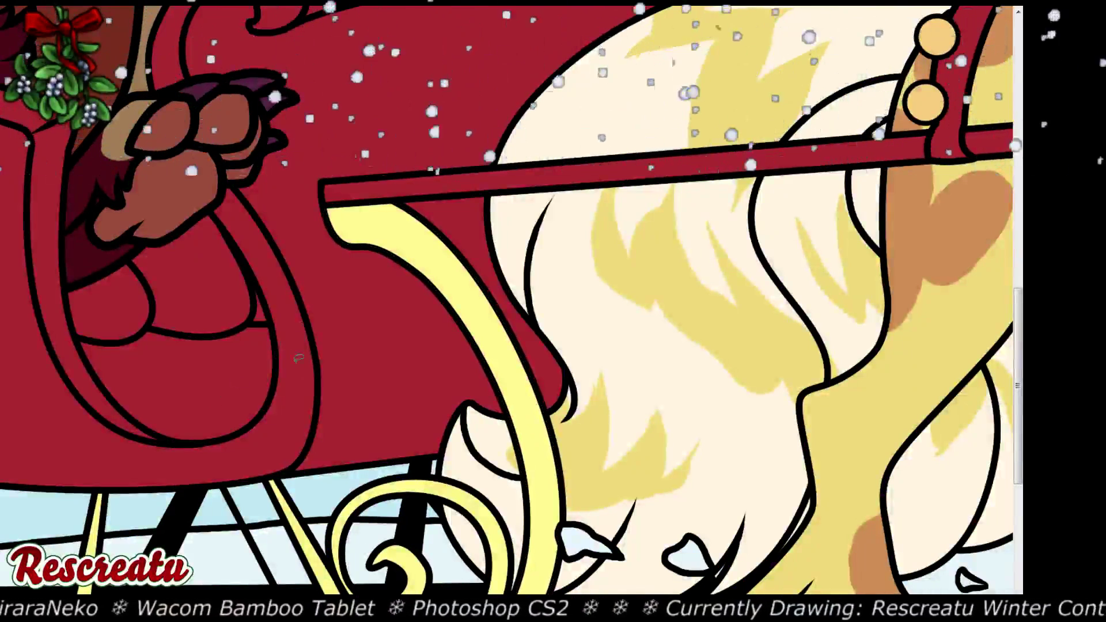
key("b")
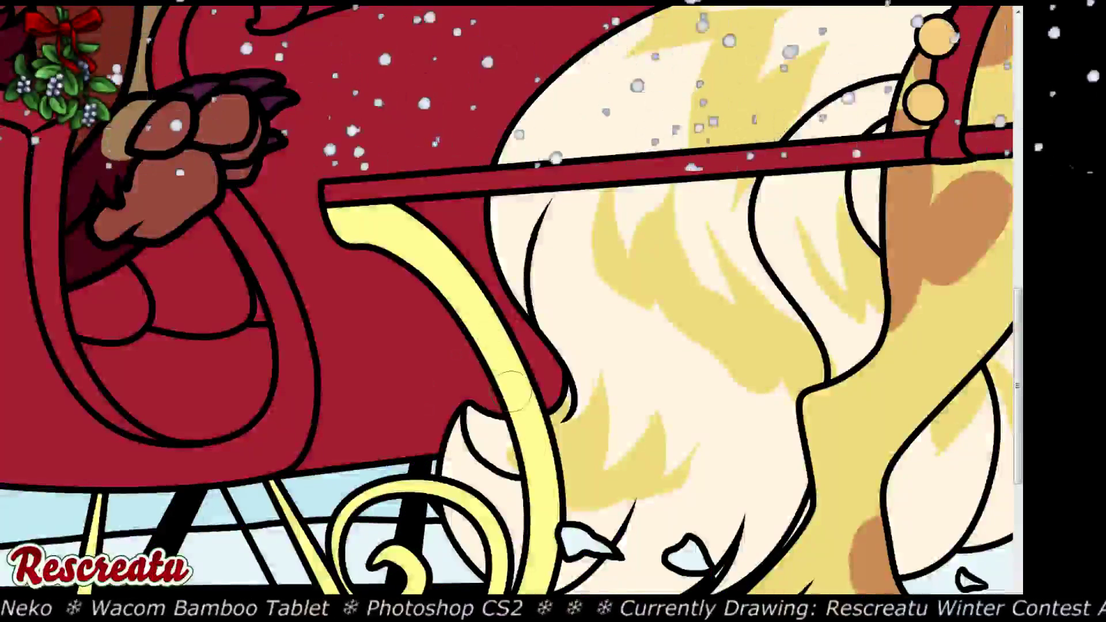
left_click_drag(634, 323, 846, 185)
left_click_drag(634, 276, 543, 352)
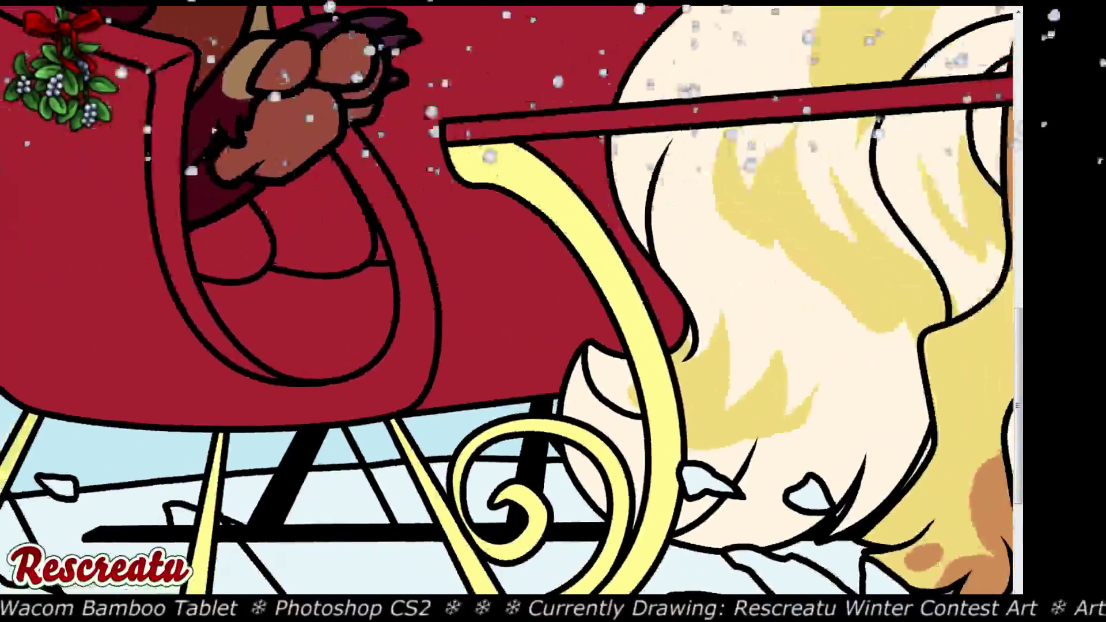
Recolour the sleigh's near legs, runner, curved front support and curled scroll medium grey
key("ctrl+minus")
key("ctrl+minus")
left_click_drag(519, 288, 497, 347)
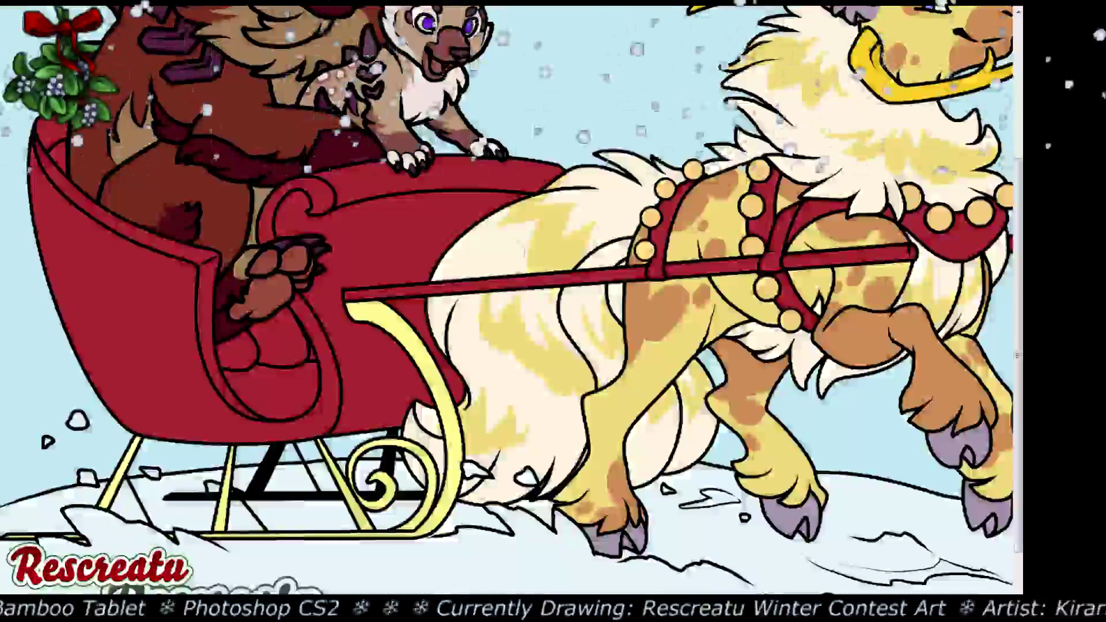
mouse_move(136, 452)
left_mouse_down()
mouse_move(63, 542)
mouse_move(232, 460)
mouse_move(332, 446)
left_mouse_up()
mouse_move(358, 527)
left_mouse_down()
mouse_move(450, 403)
mouse_move(363, 306)
mouse_move(345, 311)
left_mouse_up()
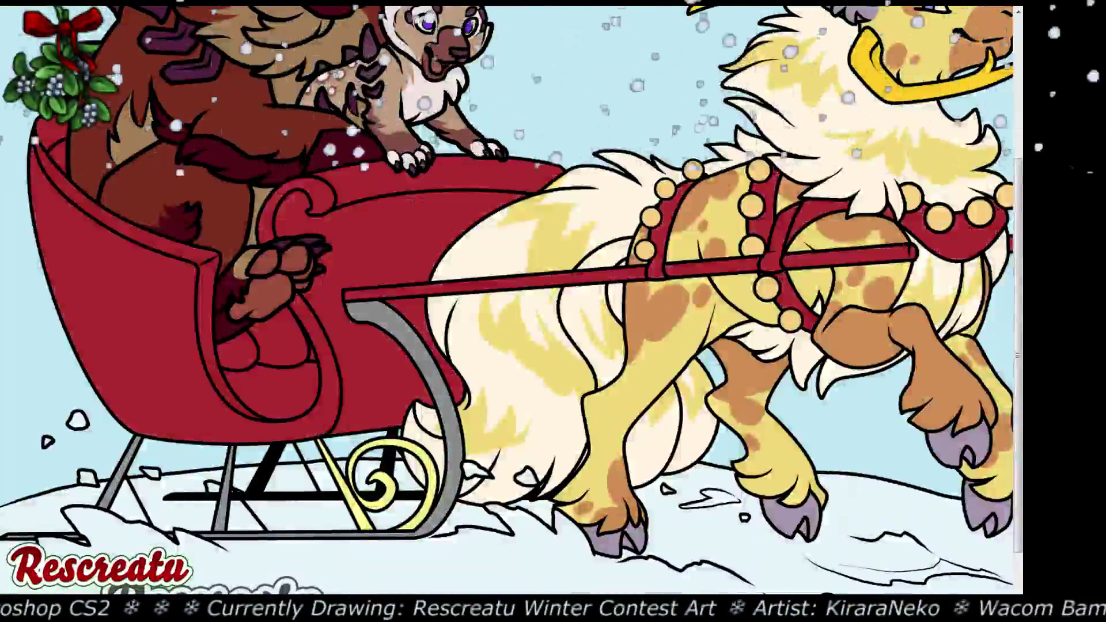
mouse_move(385, 482)
left_mouse_down()
mouse_move(329, 487)
mouse_move(427, 489)
mouse_move(344, 490)
mouse_move(384, 487)
left_mouse_up()
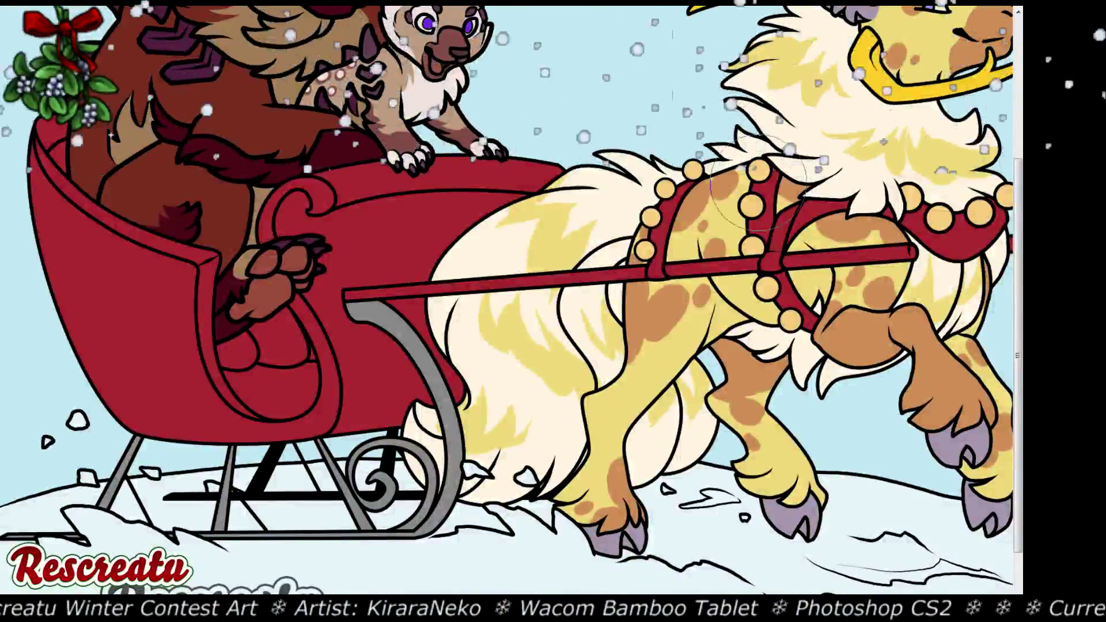
Recolour the whole sleigh shaft the same grey, including the short end in front of the beast's chest
left_click_drag(759, 183, 664, 198)
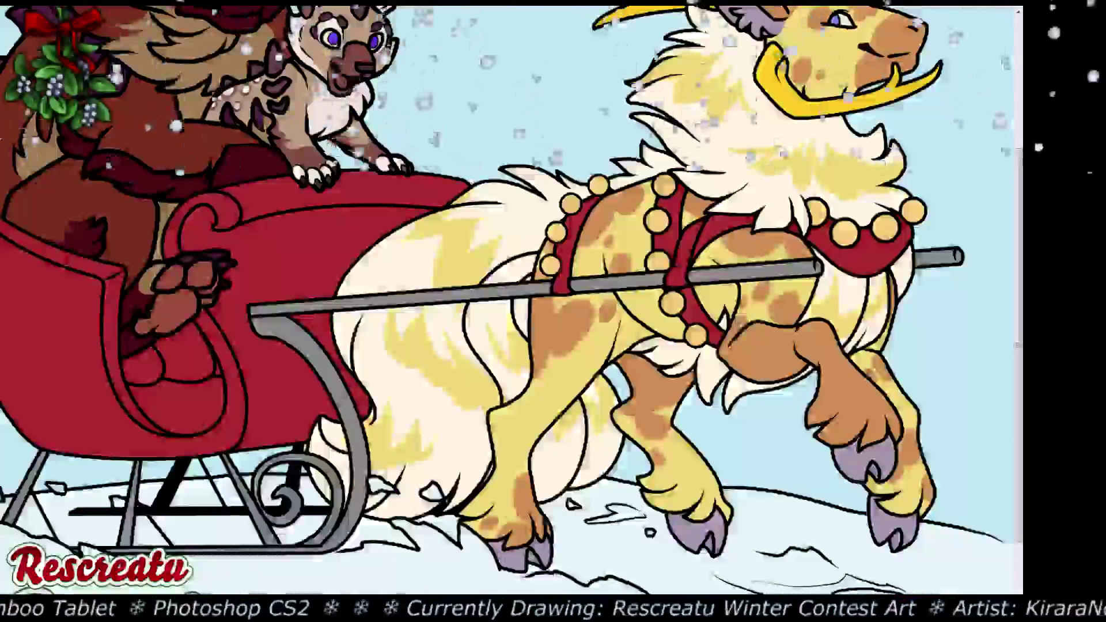
left_click(740, 260, "ctrl")
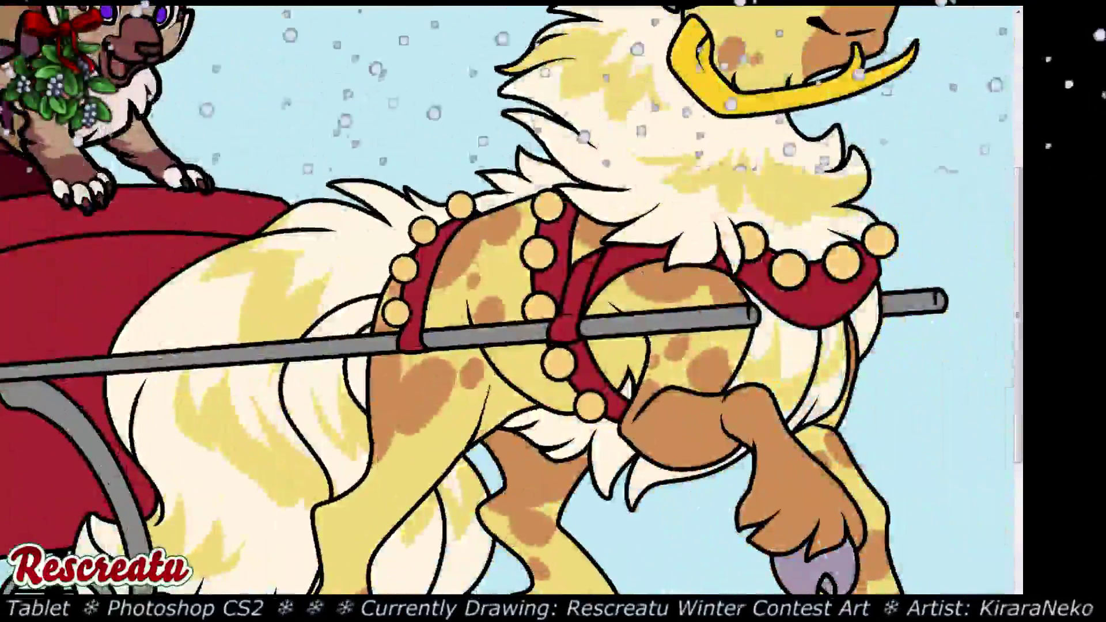
key("ctrl+plus")
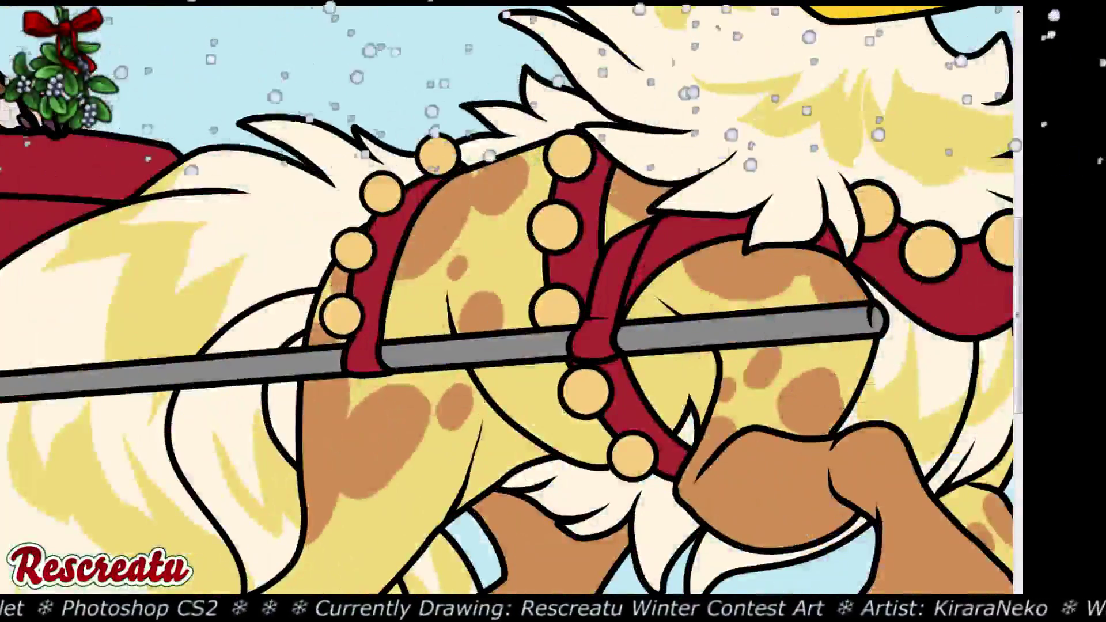
left_click_drag(519, 601, 605, 600)
key("ctrl+minus")
key("ctrl+minus")
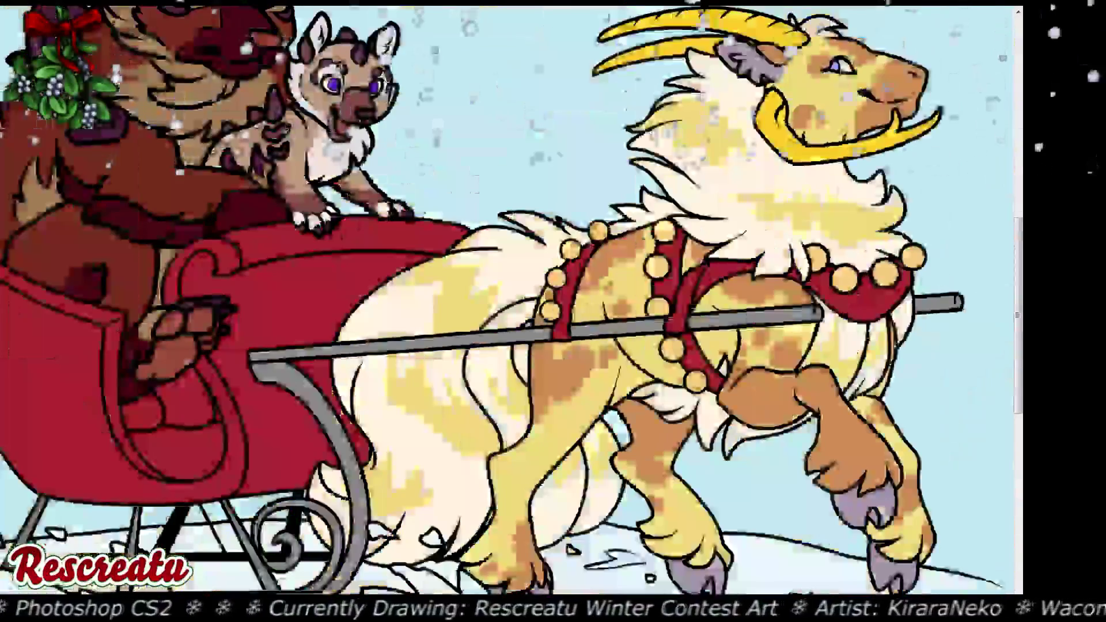
Paint the sleigh's interior behind the large passenger and the seat cushions below its foot dark grey-brown
left_click_drag(496, 323, 611, 262)
key("ctrl+0")
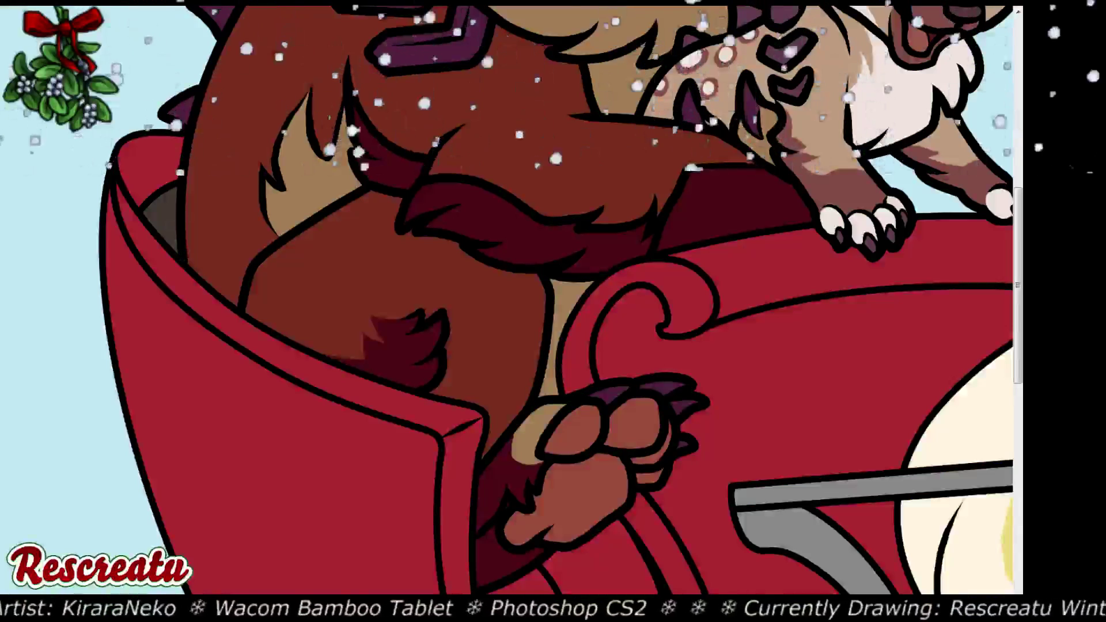
left_click_drag(721, 529, 660, 241)
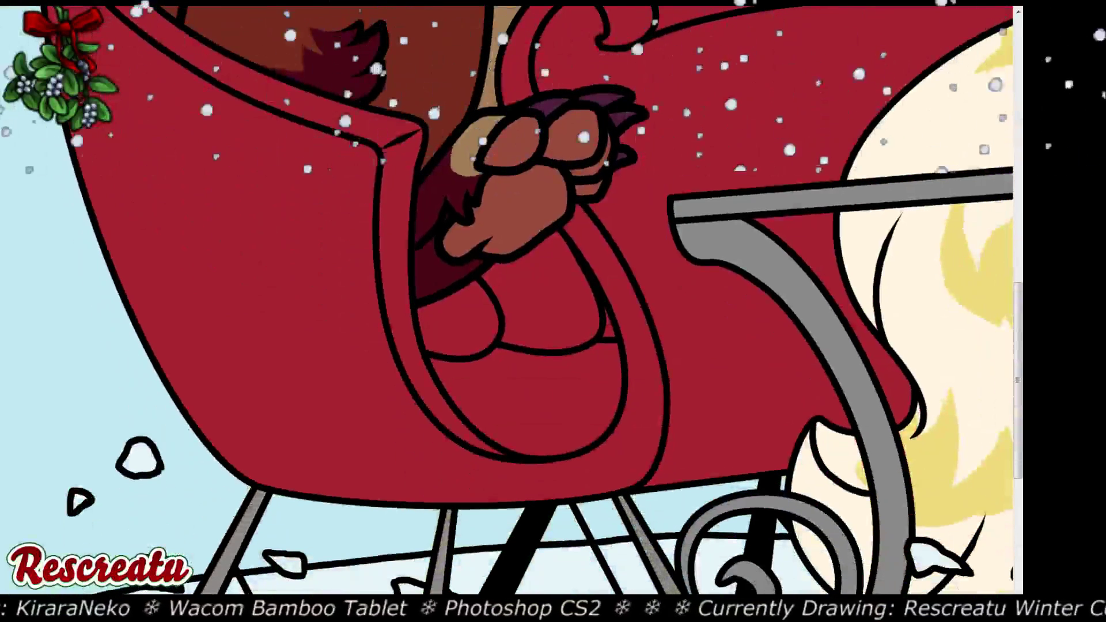
mouse_move(438, 319)
left_mouse_down()
mouse_move(484, 335)
mouse_move(504, 302)
mouse_move(461, 311)
mouse_move(517, 241)
mouse_move(553, 259)
mouse_move(557, 245)
mouse_move(613, 334)
mouse_move(585, 319)
mouse_move(568, 337)
mouse_move(506, 331)
mouse_move(541, 314)
mouse_move(559, 276)
mouse_move(582, 326)
left_mouse_up()
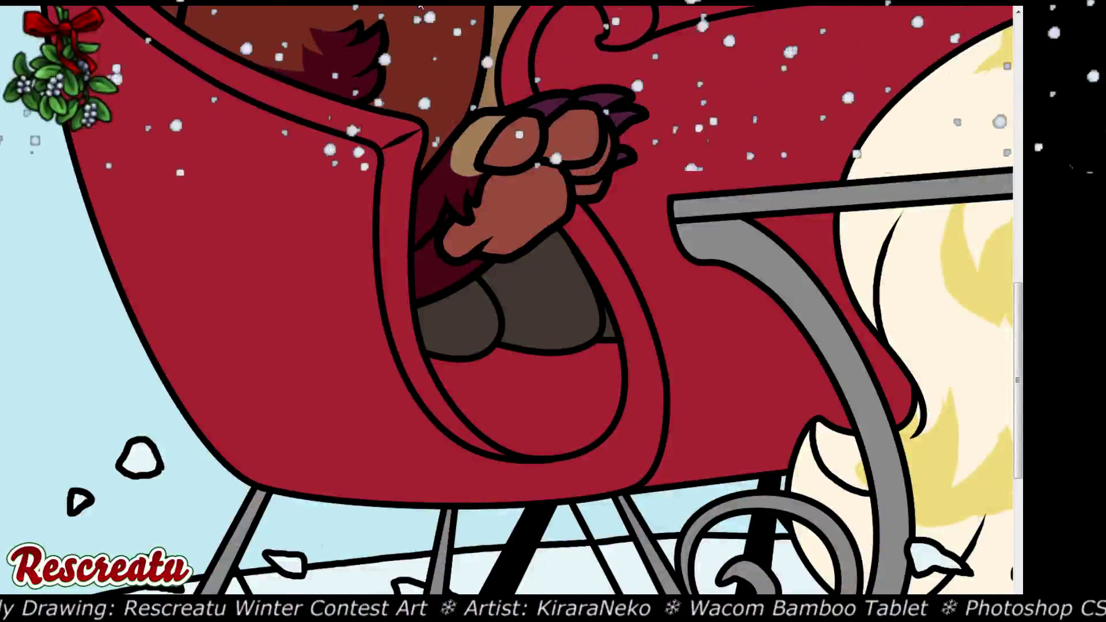
left_click_drag(507, 236, 538, 358)
scroll(553, 299, "down", 2)
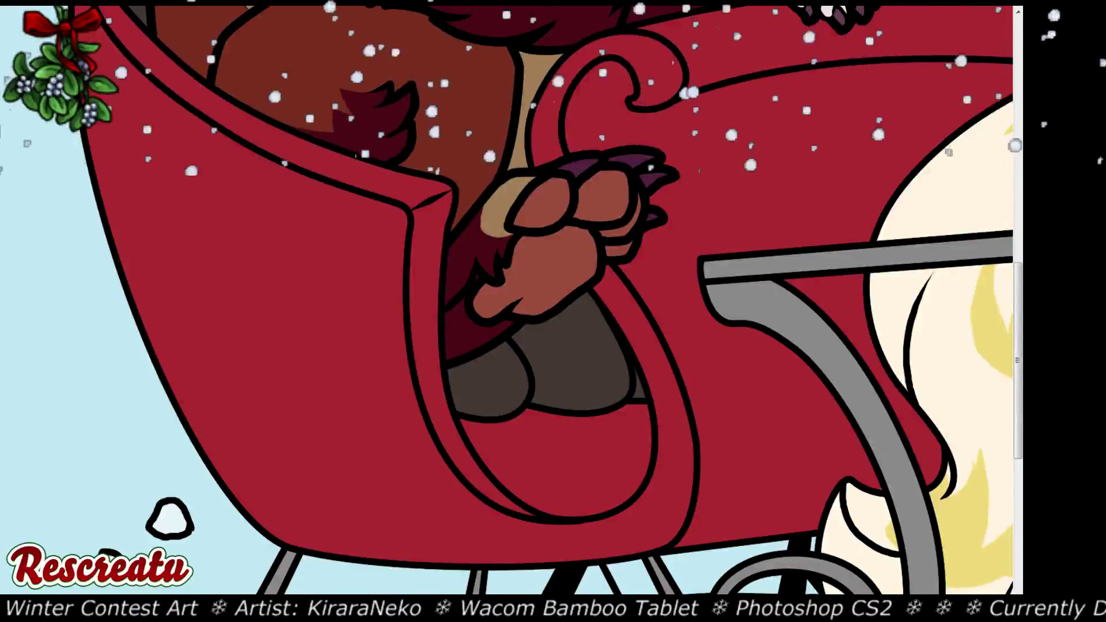
scroll(553, 300, "up", 4)
scroll(553, 300, "down", 3)
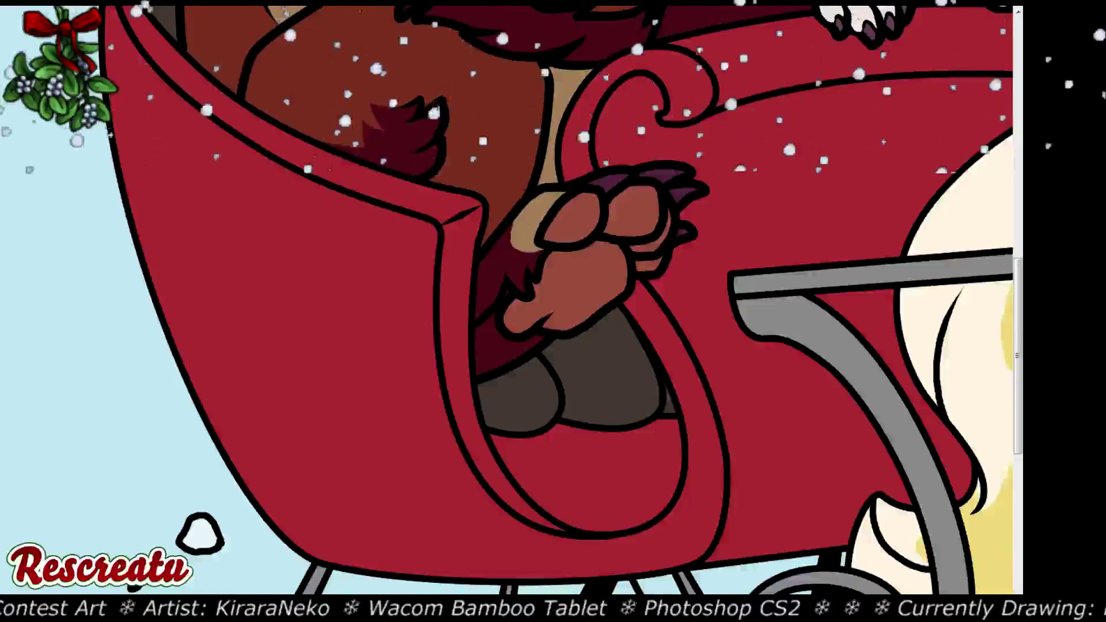
scroll(553, 299, "up", 4)
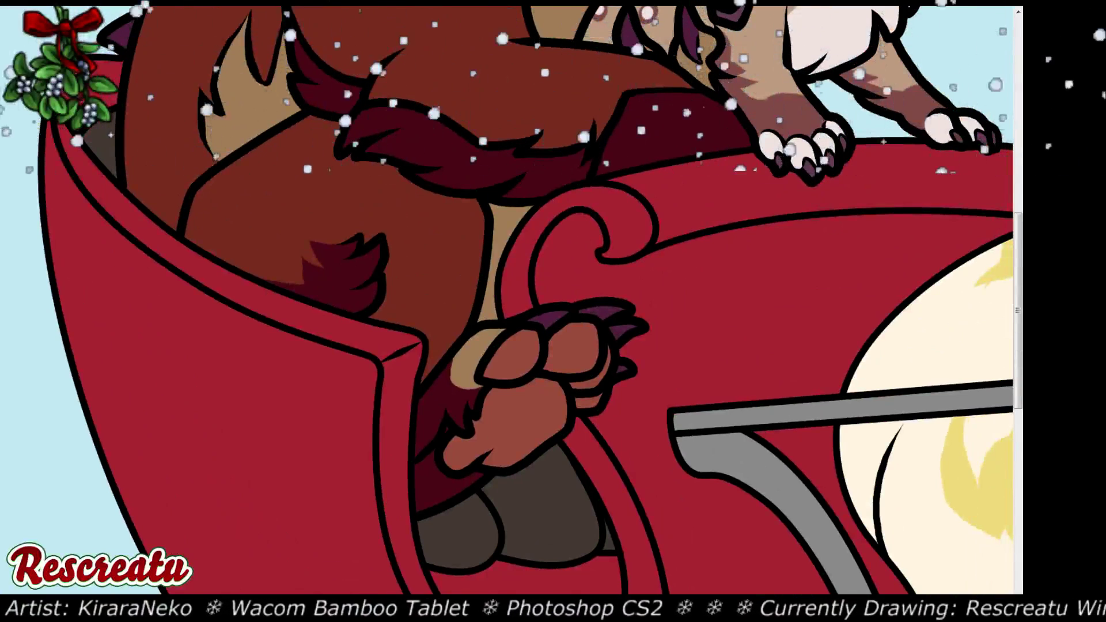
scroll(530, 300, "down", 3)
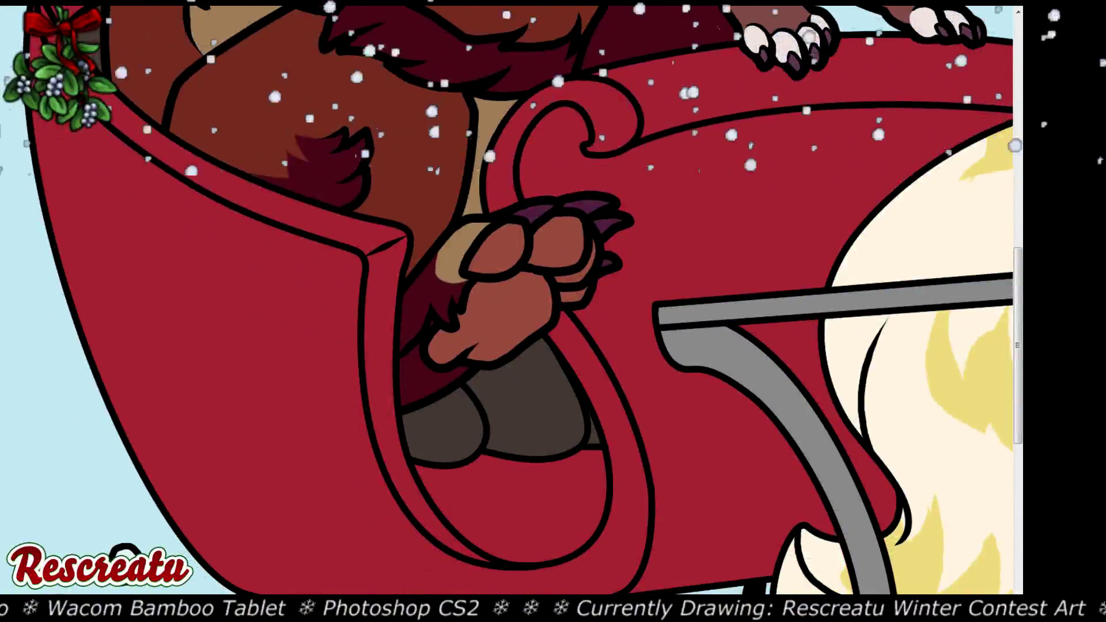
key("ctrl+minus")
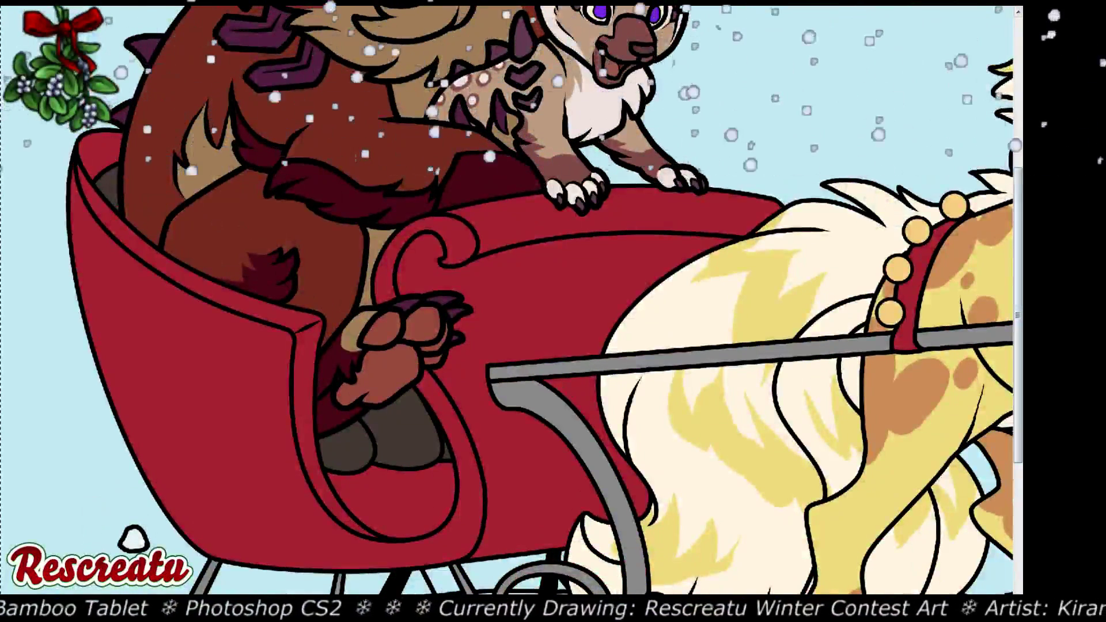
Select the trim along the sleigh's near side and the band on its far side, and fill them with pale gold
left_click(609, 225)
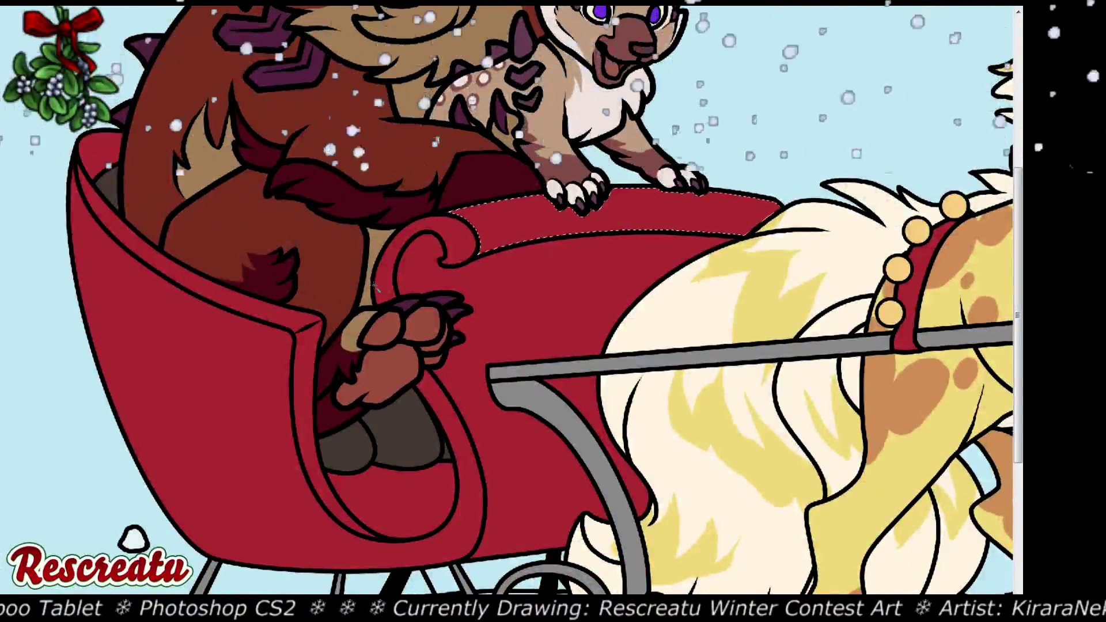
left_click(132, 259, "shift")
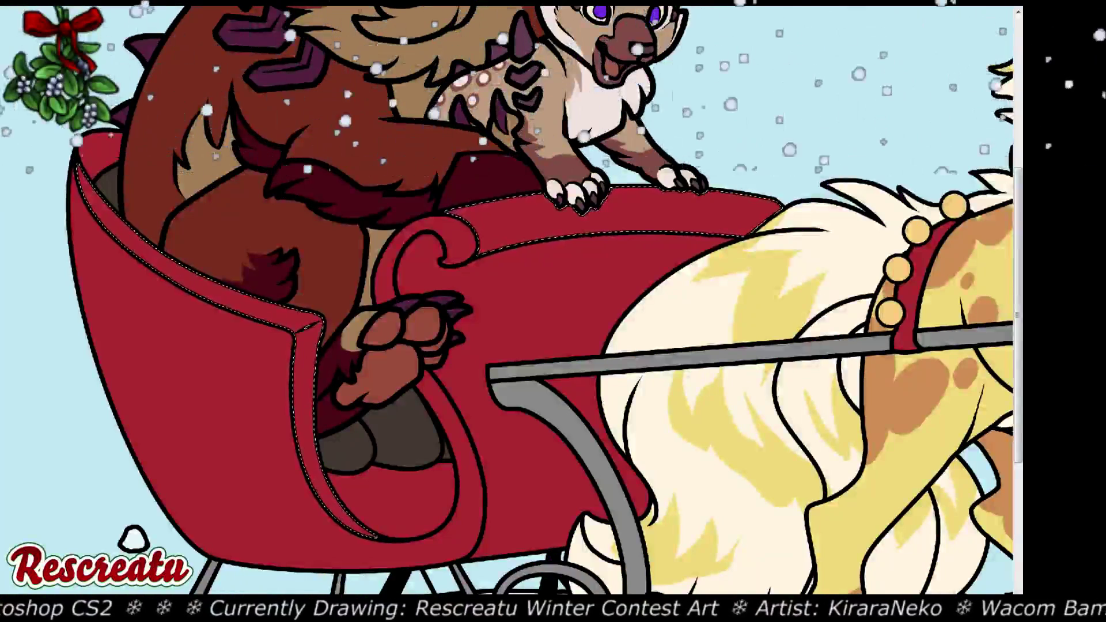
scroll(507, 312, "down", 4)
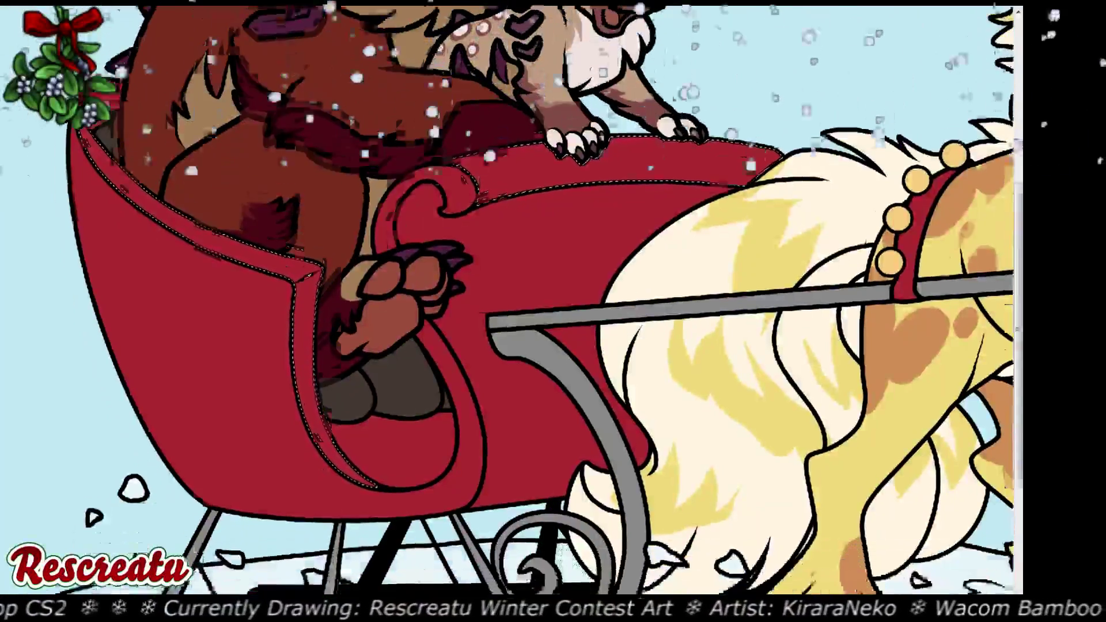
scroll(507, 311, "right", 1)
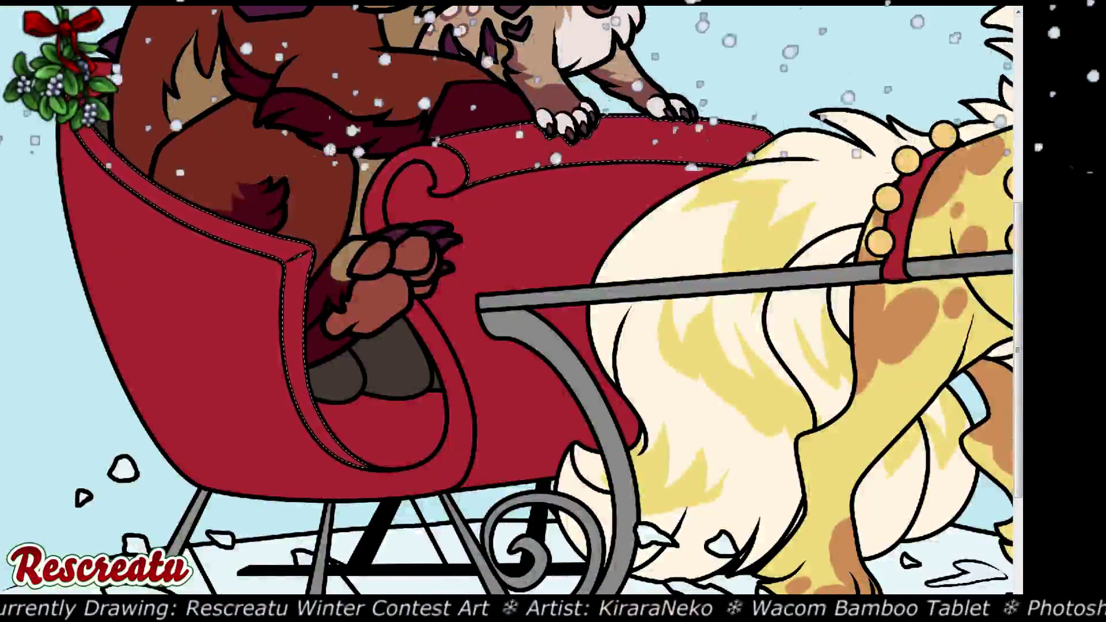
key("ctrl+d")
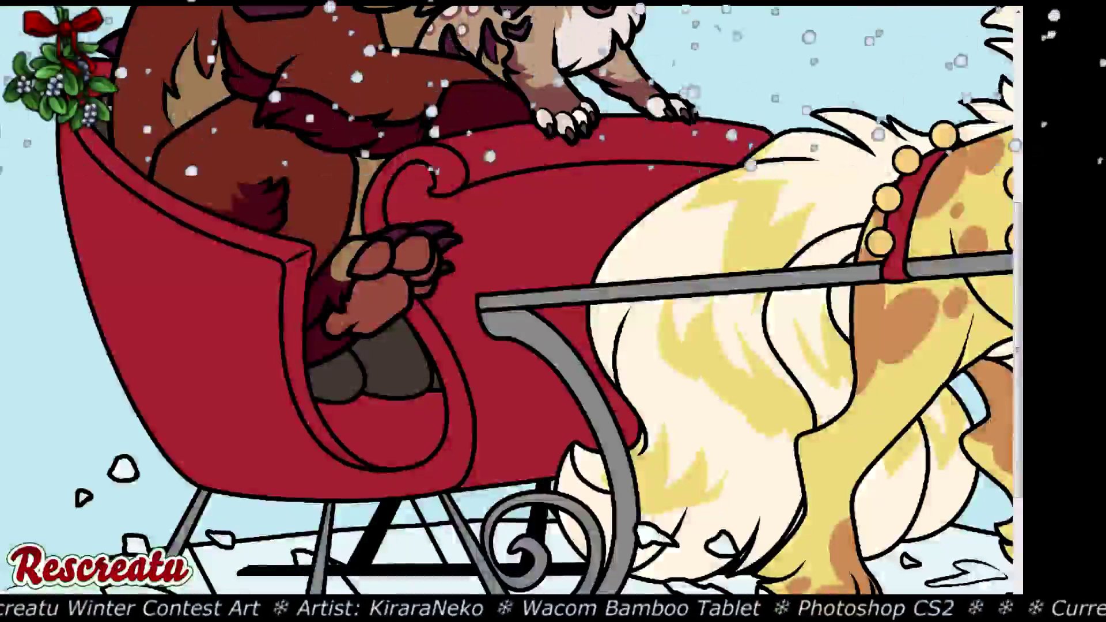
key("ctrl+shift+d")
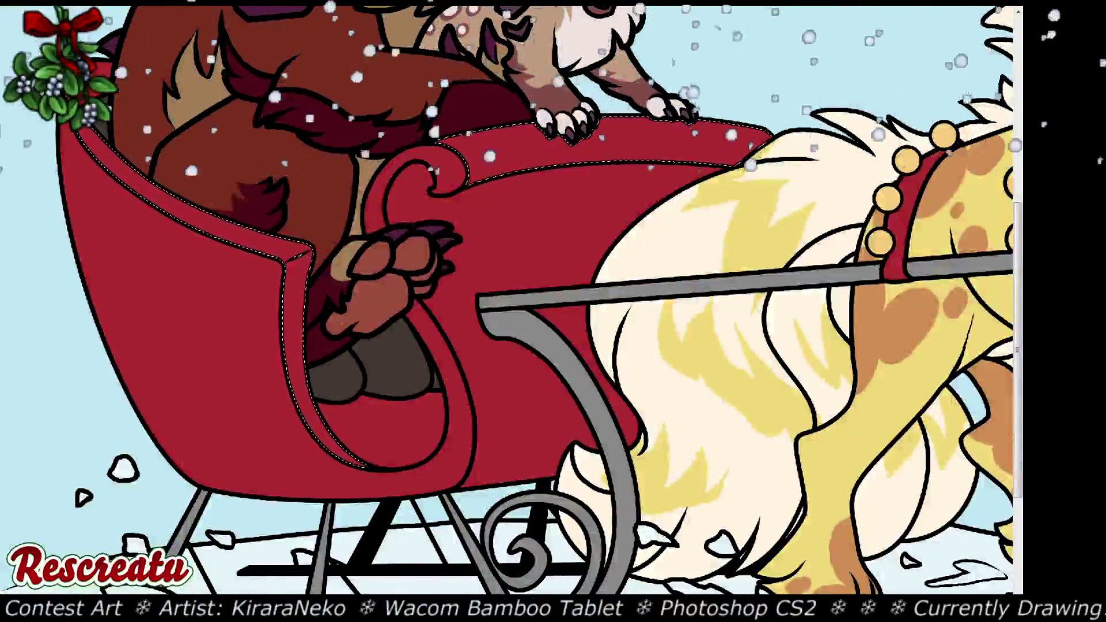
key("ctrl+d")
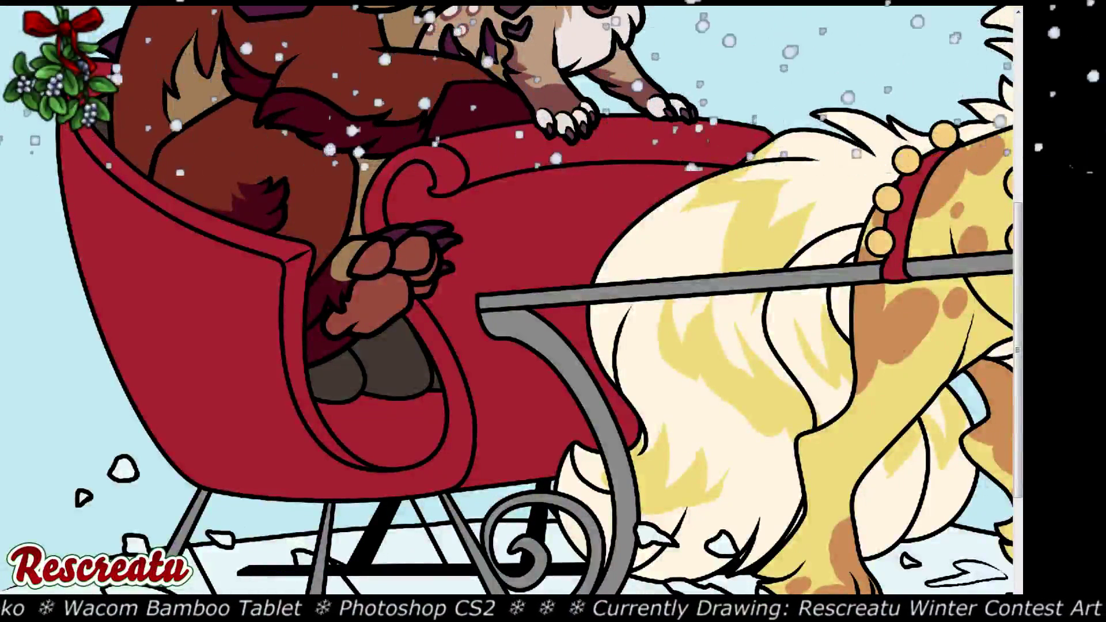
left_click(294, 334)
left_click(634, 141, "shift")
scroll(507, 299, "up", 1)
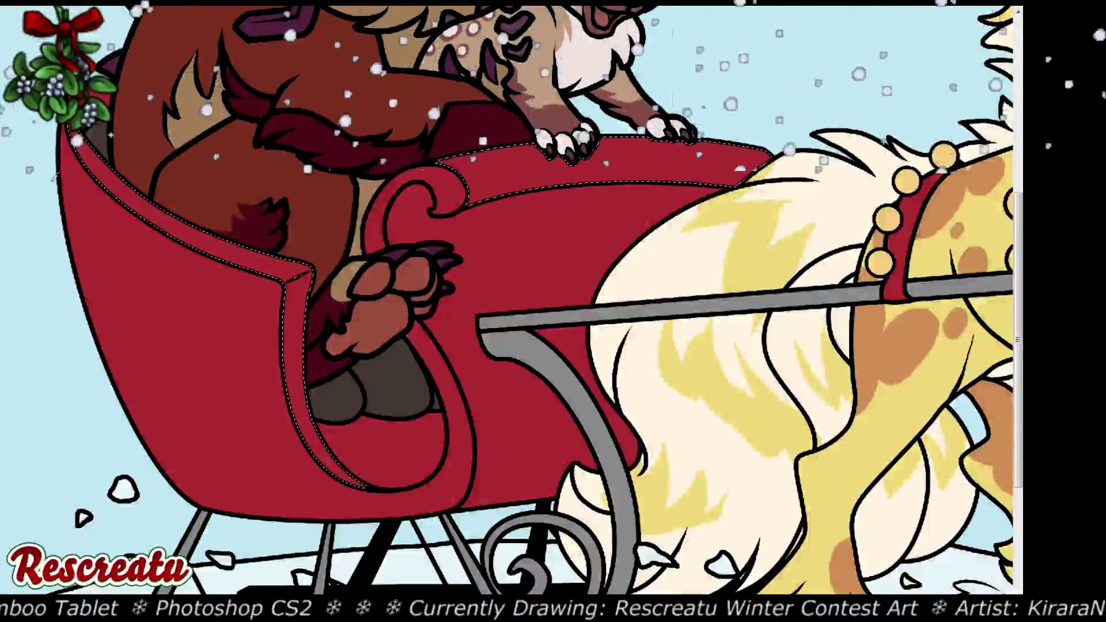
key("alt+BackSpace")
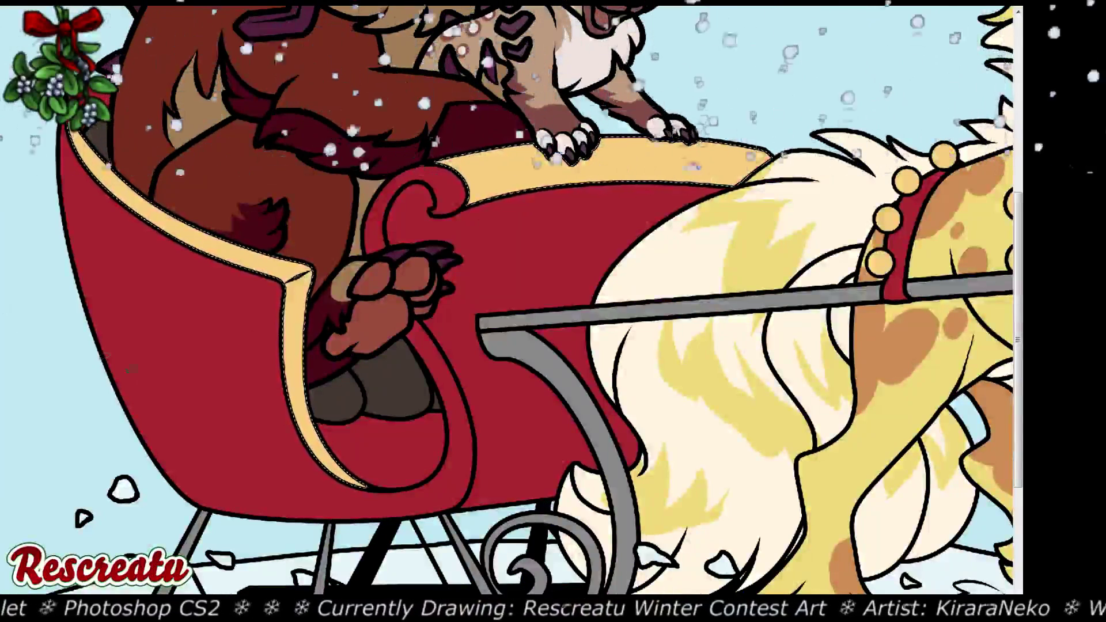
key("ctrl+d")
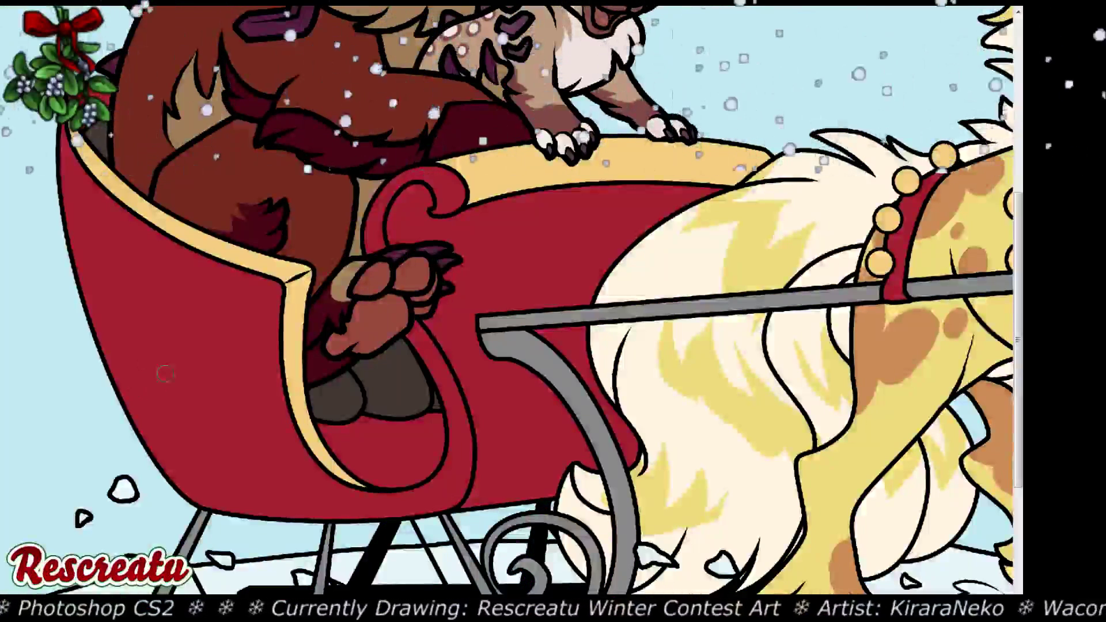
Paint the rounded rim at the back of the sleigh, behind the large passenger, the same pale gold
key("ctrl+plus")
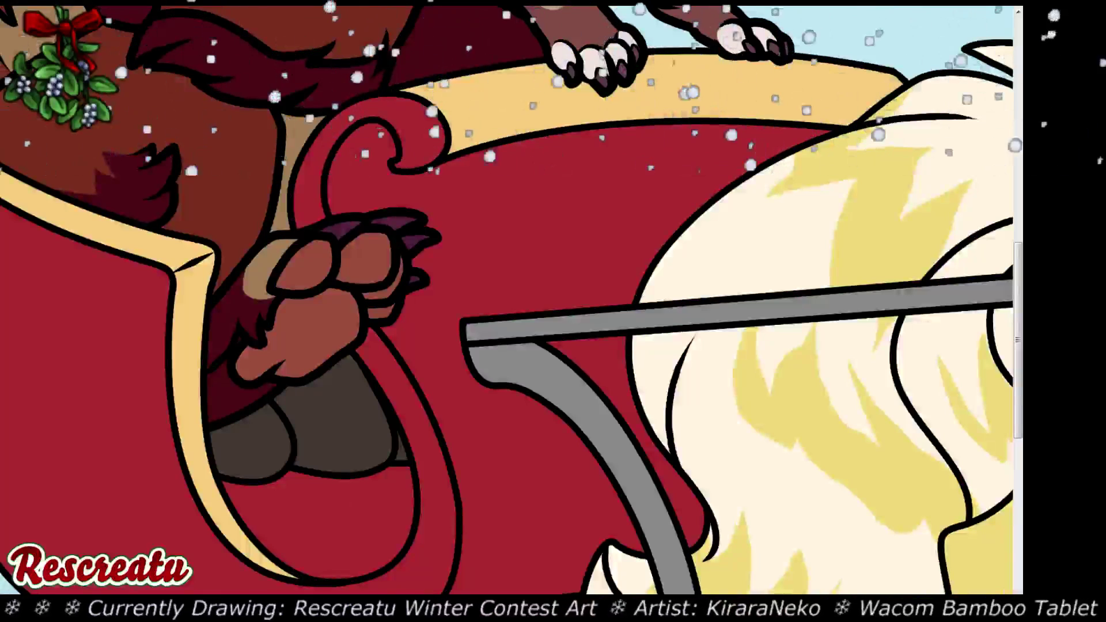
left_click_drag(304, 104, 574, 271)
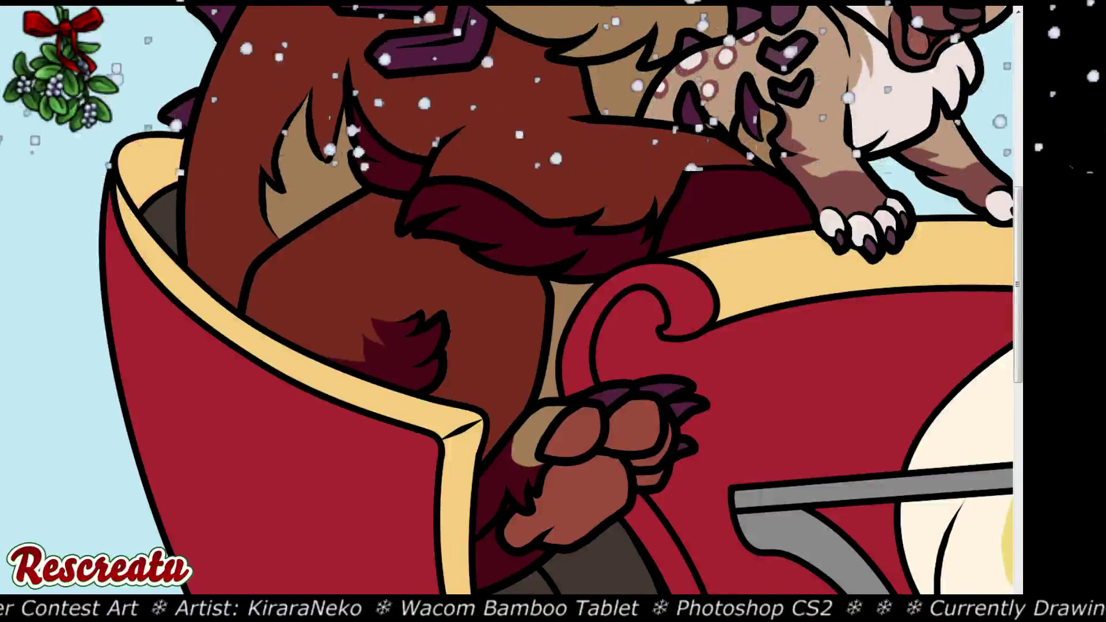
left_click_drag(530, 455, 468, 120)
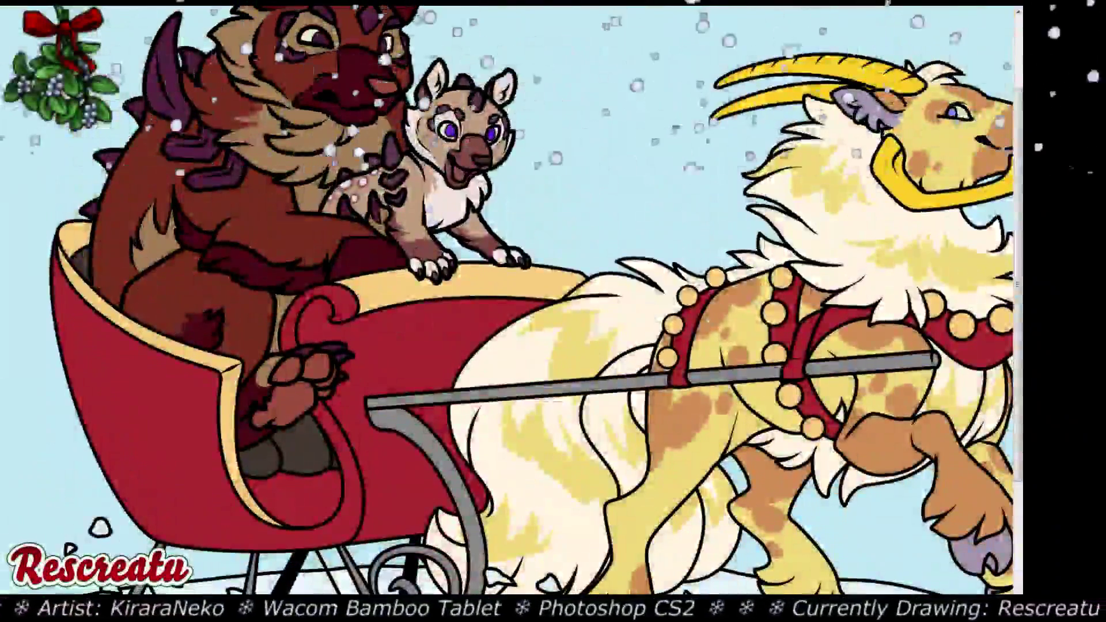
Recolour the sleigh's near trim, far rim and back edge, and the harness bells, a deeper gold
key("ctrl+0")
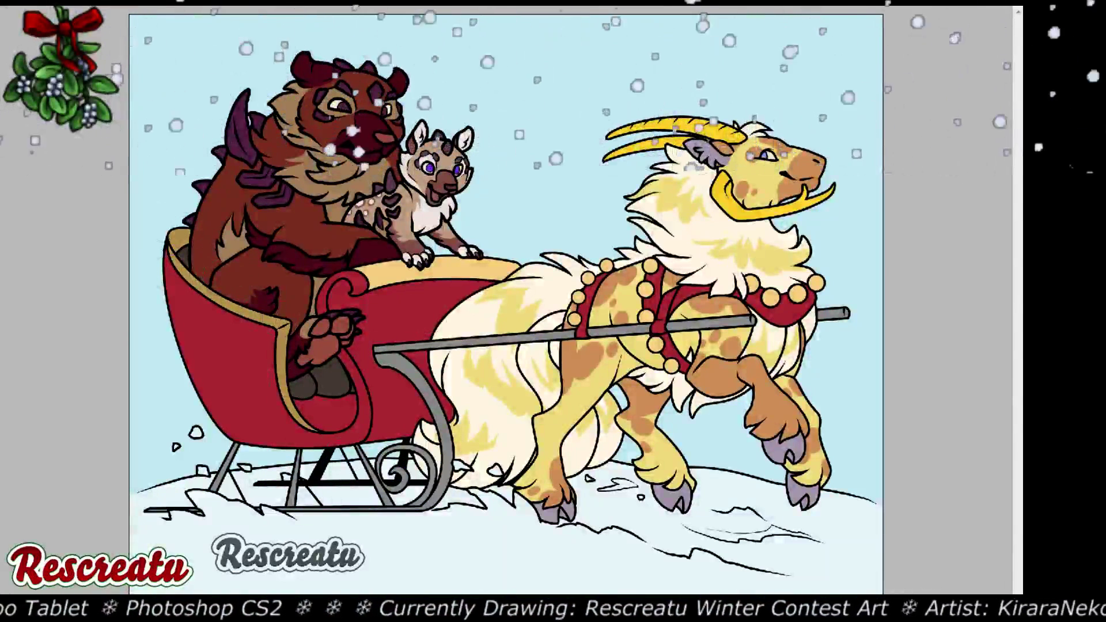
left_click_drag(344, 277, 534, 280)
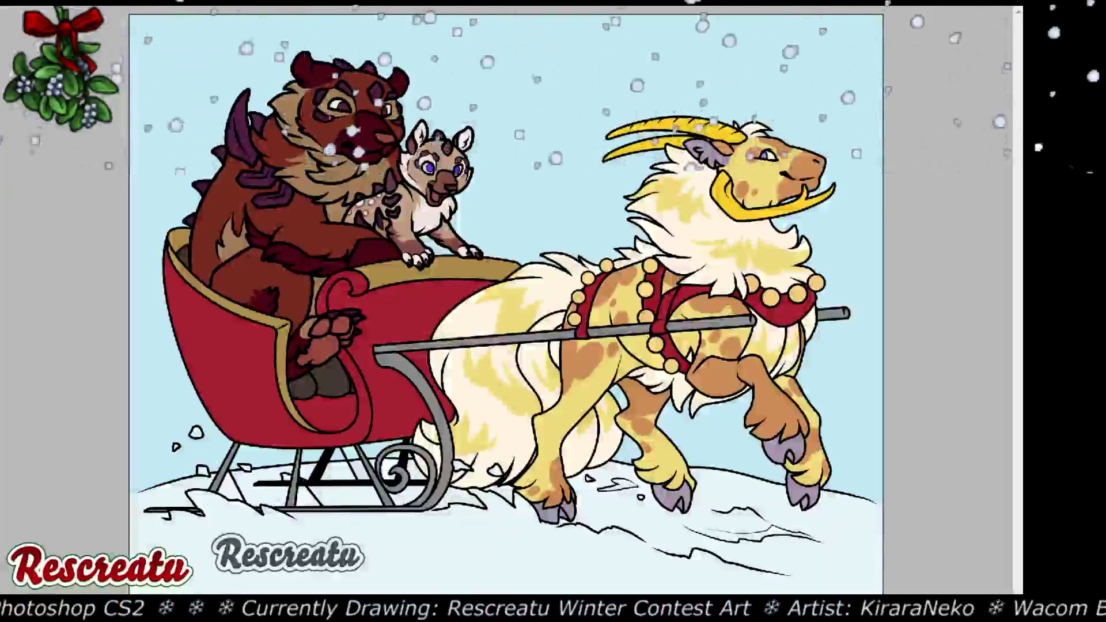
left_click_drag(380, 275, 527, 277)
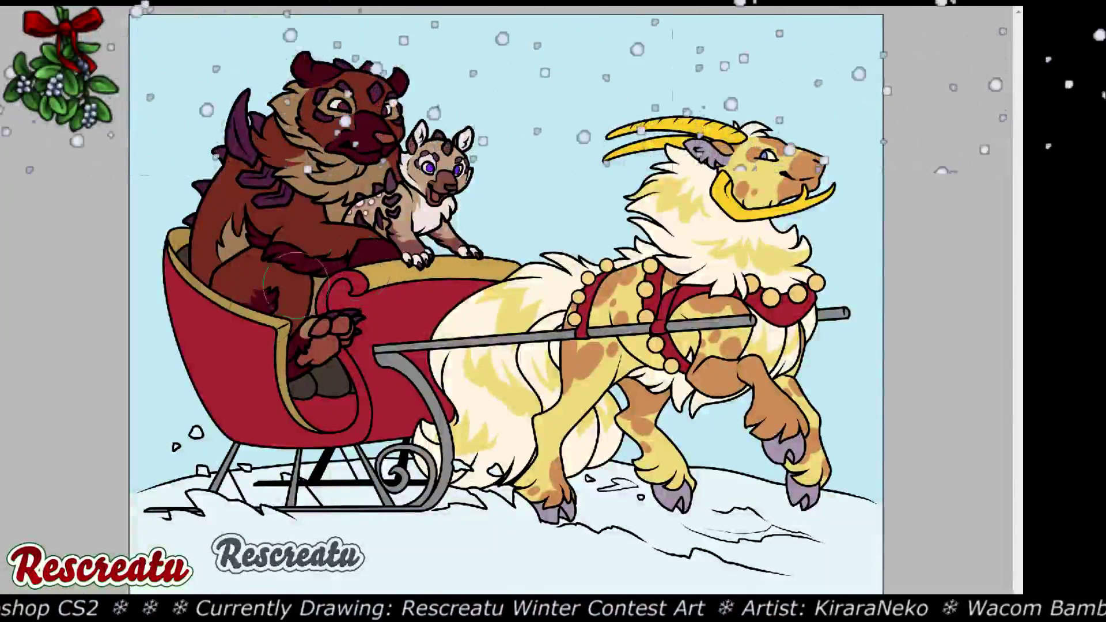
left_click_drag(239, 302, 312, 412)
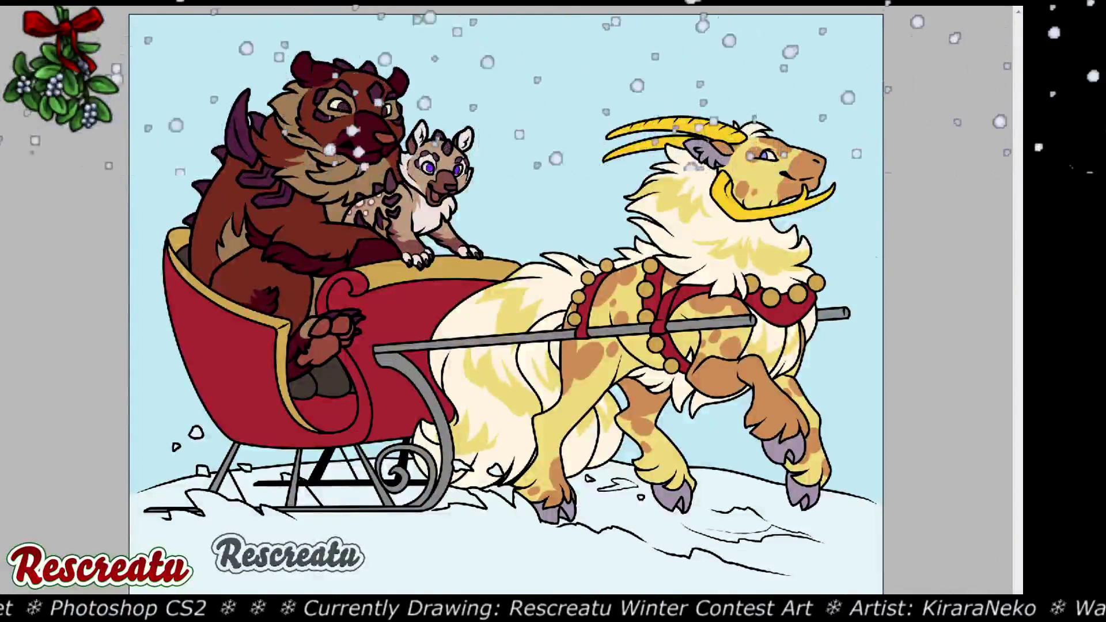
Fill the whole harnessed beast with flat dark blue in place of its yellow markings, and colour its eye orange
left_click(725, 289)
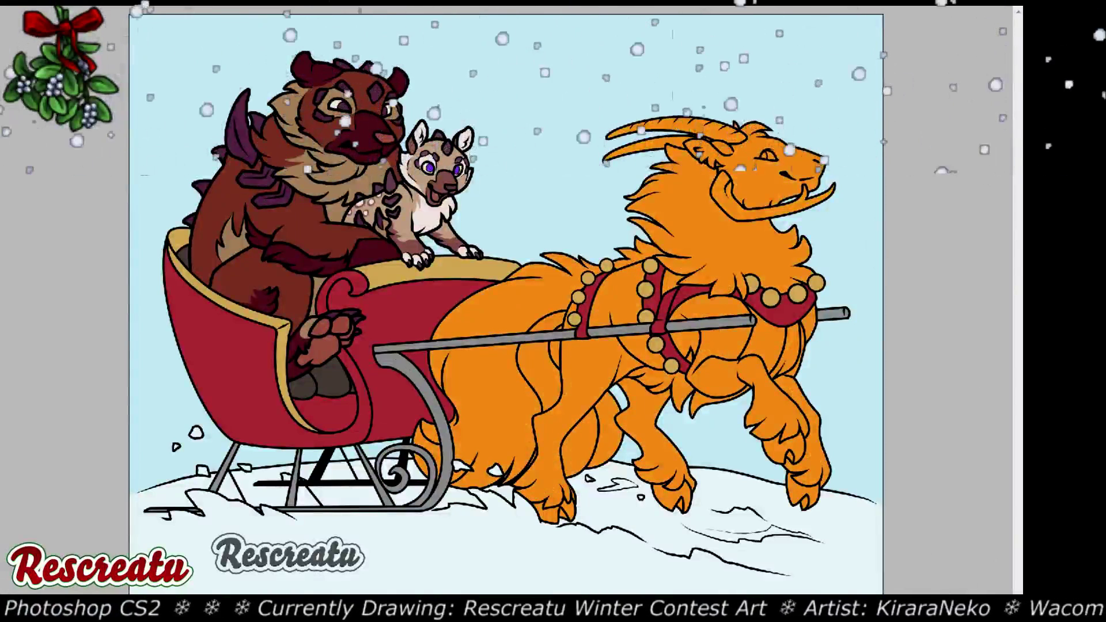
key("alt+shift+BackSpace")
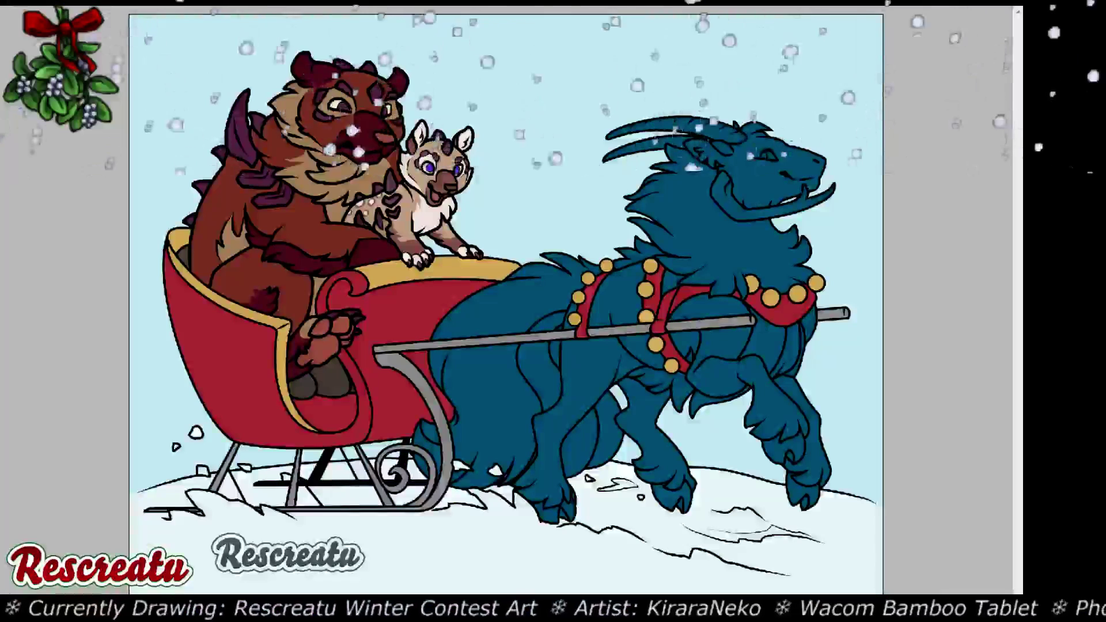
key("ctrl+plus")
left_click_drag(542, 254, 483, 345)
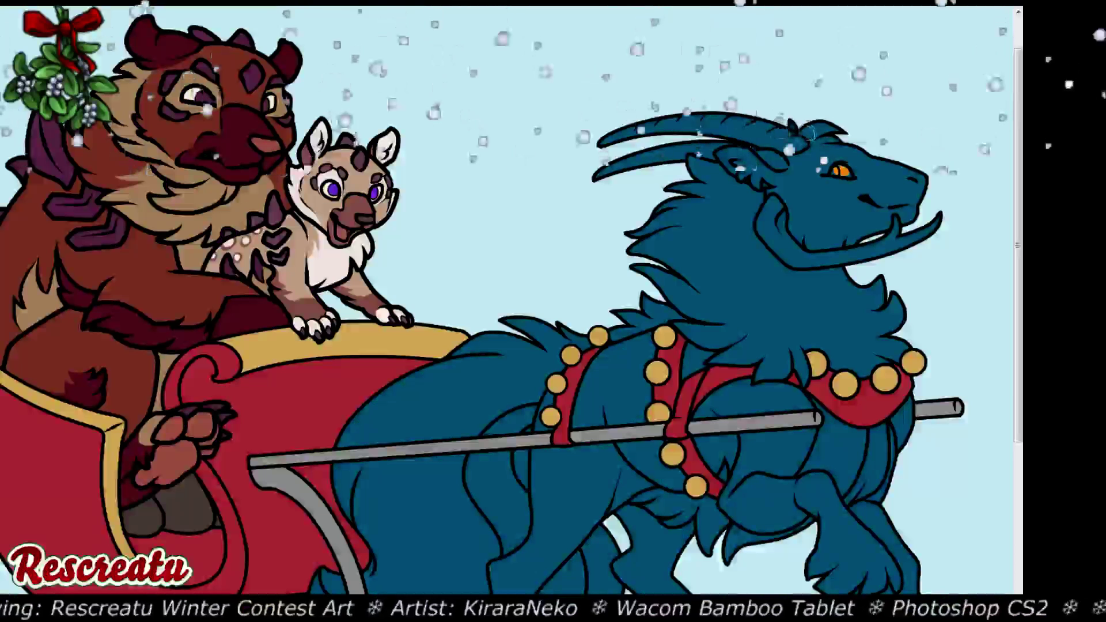
Paint orange bands on the beast's horns and orange patches on its forelock, ear, brow, muzzle and cheek
left_click_drag(770, 138, 773, 138)
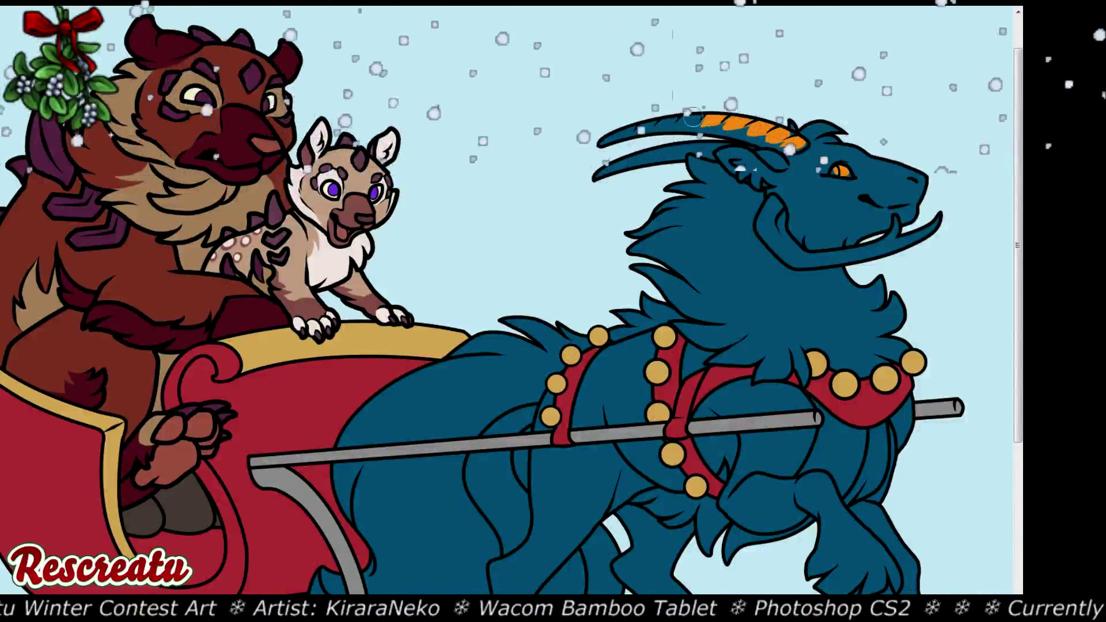
left_click_drag(674, 119, 625, 131)
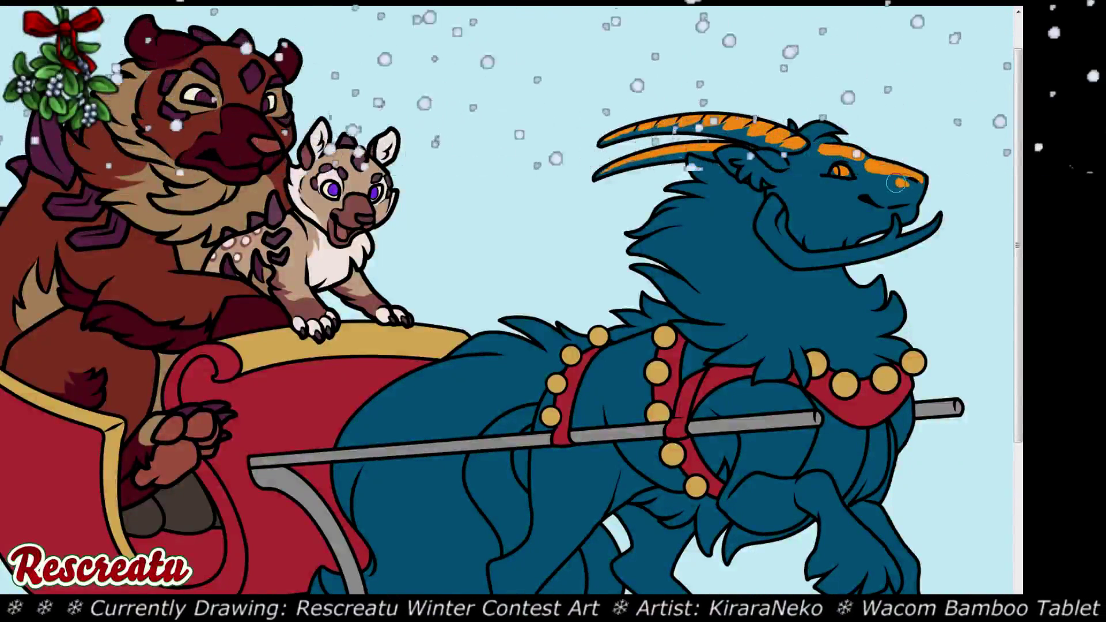
mouse_move(879, 183)
left_mouse_down()
mouse_move(911, 188)
mouse_move(805, 180)
left_mouse_up()
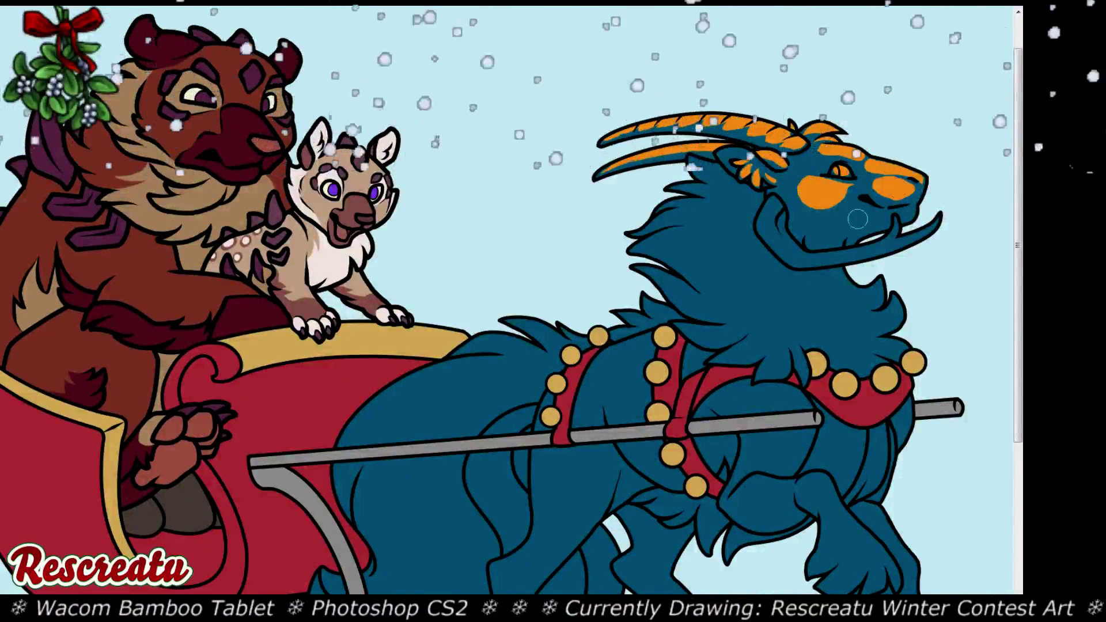
mouse_move(843, 199)
left_mouse_down()
mouse_move(823, 245)
mouse_move(847, 204)
mouse_move(840, 240)
mouse_move(851, 235)
left_mouse_up()
key("ctrl+alt+z")
key("ctrl+alt+z")
key("ctrl+alt+z")
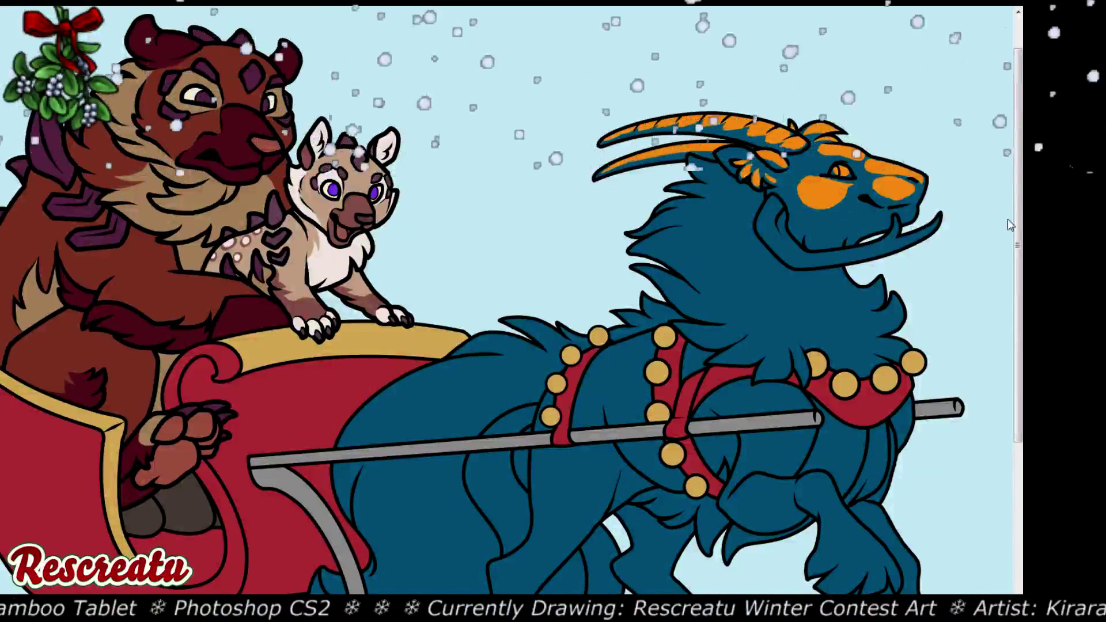
Extend the beast's cheek patch with tapered orange stripes, and paint its chin and curved jaw tusks orange
mouse_move(852, 191)
left_mouse_down()
mouse_move(816, 227)
mouse_move(828, 239)
mouse_move(833, 220)
mouse_move(815, 240)
left_mouse_up()
mouse_move(806, 199)
left_mouse_down()
mouse_move(796, 230)
mouse_move(817, 201)
mouse_move(862, 198)
mouse_move(850, 213)
mouse_move(846, 197)
mouse_move(834, 235)
mouse_move(860, 232)
left_mouse_up()
left_click_drag(851, 216, 842, 236)
mouse_move(905, 210)
left_mouse_down()
mouse_move(885, 215)
mouse_move(912, 209)
left_mouse_up()
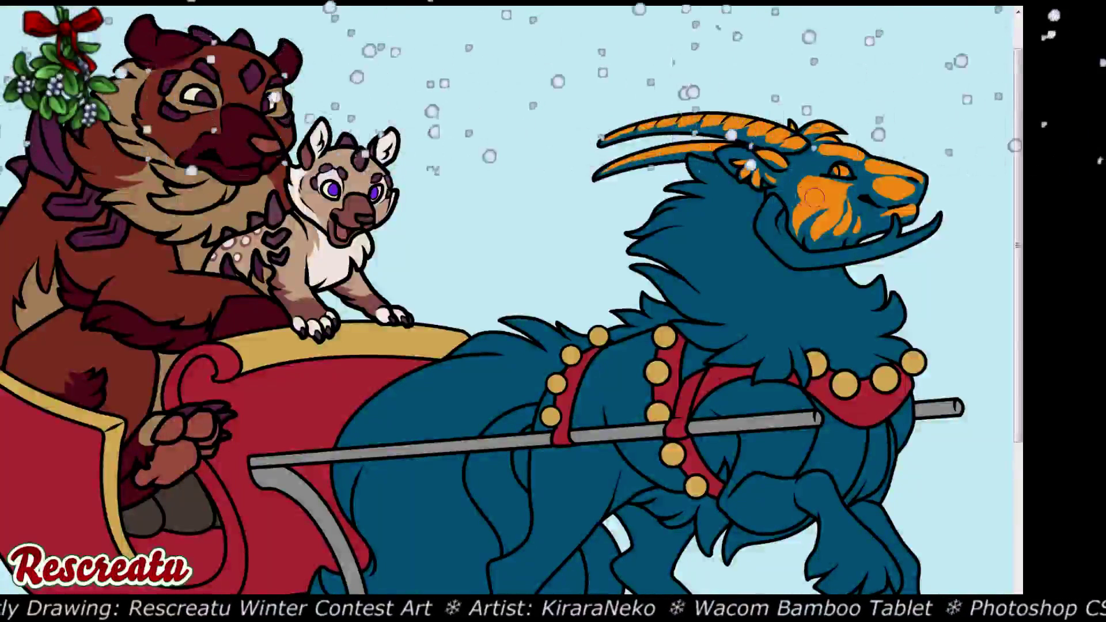
left_click_drag(848, 206, 845, 203)
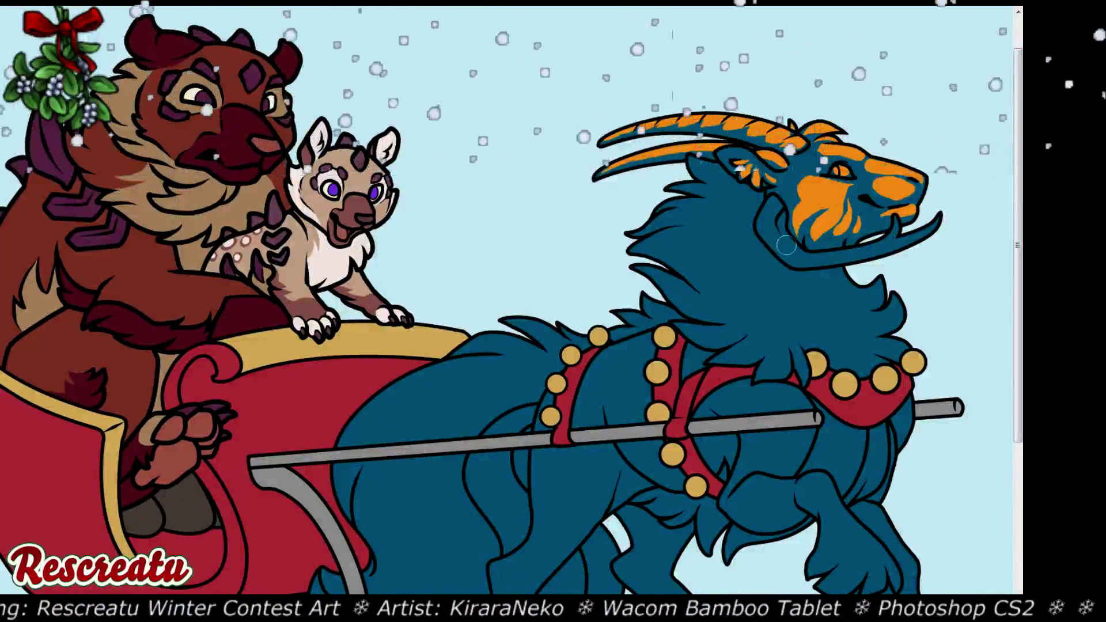
mouse_move(792, 245)
left_mouse_down()
mouse_move(871, 248)
mouse_move(899, 231)
mouse_move(899, 212)
mouse_move(907, 241)
left_mouse_up()
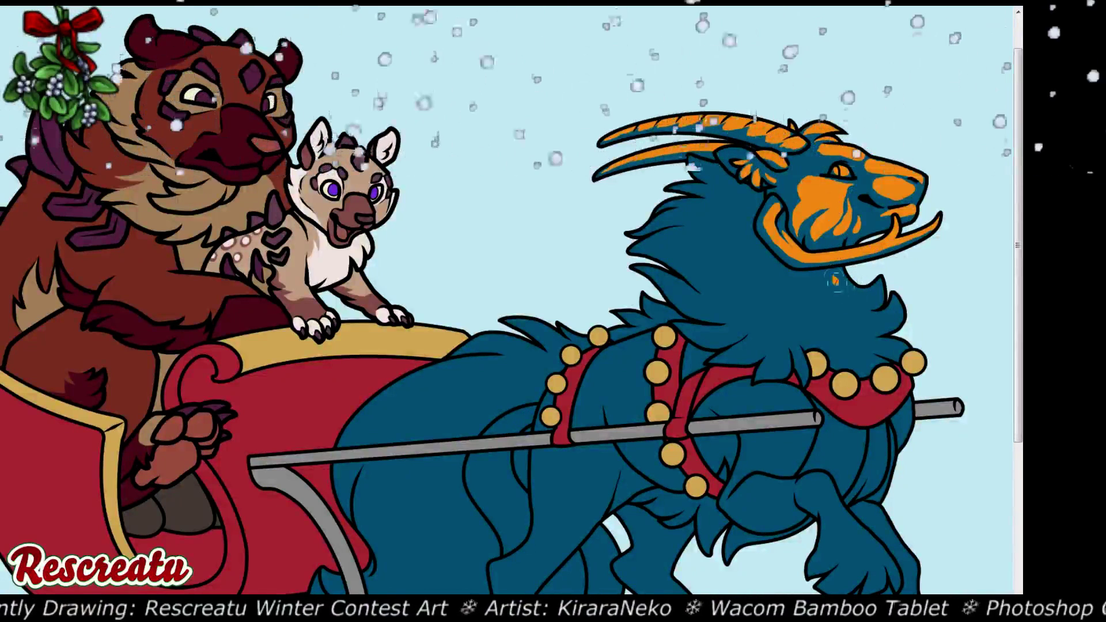
Paint the beast's mane with tapered orange locks, from the throat and chest tufts around to the back of the neck
mouse_move(838, 279)
left_mouse_down()
mouse_move(876, 294)
mouse_move(884, 281)
mouse_move(844, 292)
mouse_move(883, 282)
mouse_move(836, 282)
mouse_move(887, 289)
mouse_move(836, 305)
mouse_move(899, 306)
mouse_move(858, 335)
mouse_move(824, 322)
mouse_move(905, 349)
mouse_move(832, 345)
mouse_move(871, 368)
left_mouse_up()
key("ctrl+z")
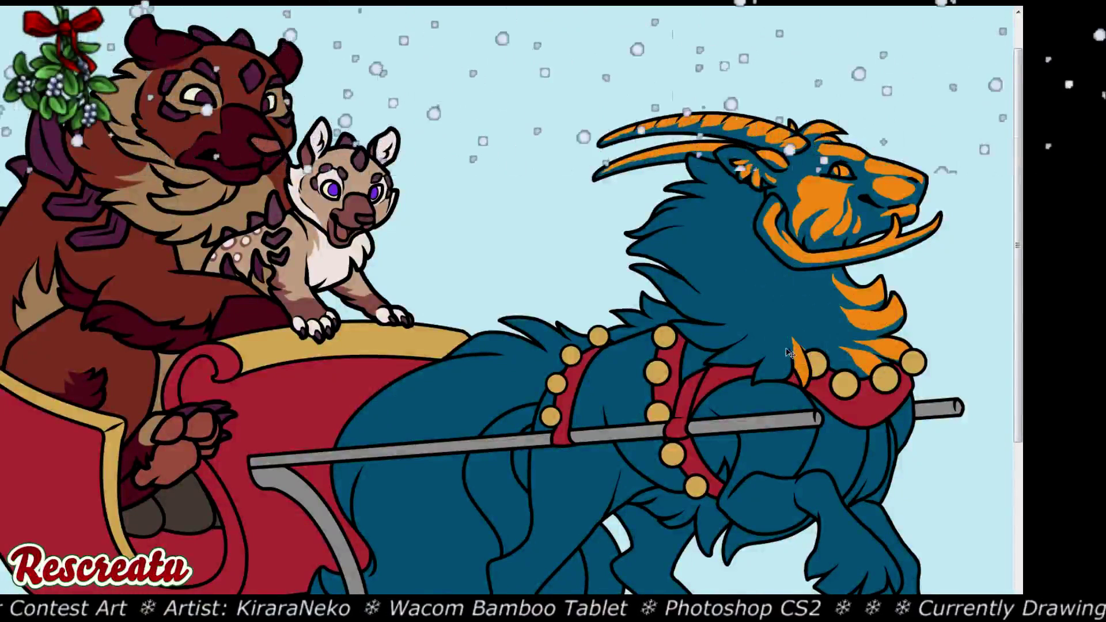
mouse_move(795, 349)
left_mouse_down()
mouse_move(776, 336)
mouse_move(774, 367)
mouse_move(768, 322)
mouse_move(778, 357)
mouse_move(747, 380)
mouse_move(766, 327)
mouse_move(735, 351)
mouse_move(730, 335)
mouse_move(755, 321)
mouse_move(722, 333)
mouse_move(668, 323)
mouse_move(730, 311)
mouse_move(703, 309)
mouse_move(665, 281)
mouse_move(676, 285)
mouse_move(692, 238)
mouse_move(647, 247)
mouse_move(707, 236)
mouse_move(749, 259)
left_mouse_up()
key("ctrl+z")
key("ctrl+z")
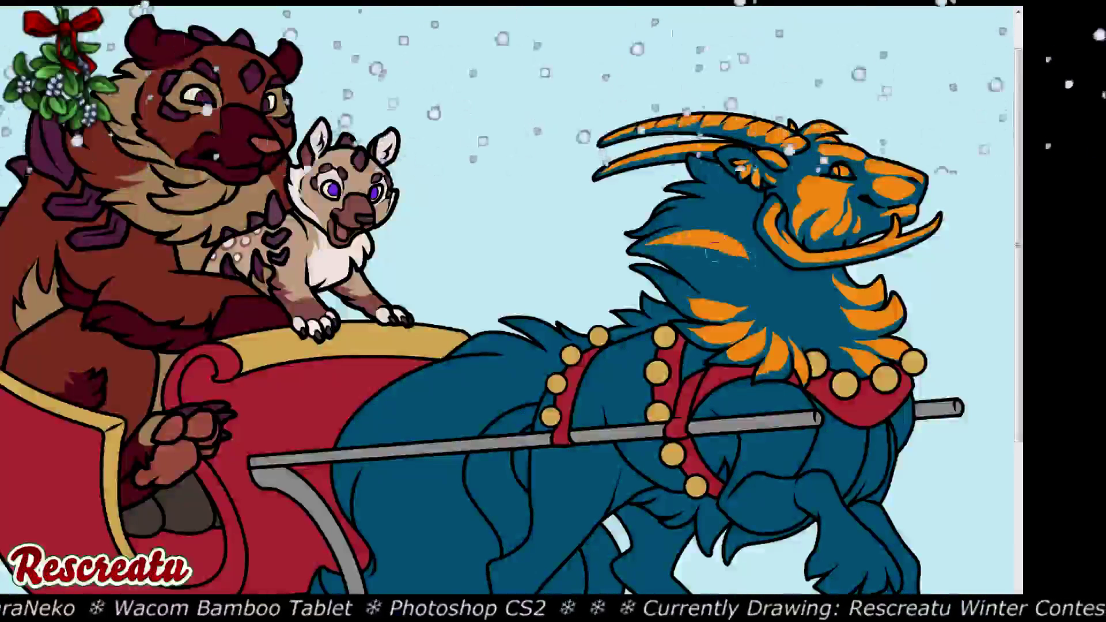
mouse_move(644, 253)
left_mouse_down()
mouse_move(739, 270)
mouse_move(722, 244)
mouse_move(747, 266)
mouse_move(682, 270)
mouse_move(740, 291)
mouse_move(751, 281)
mouse_move(729, 247)
mouse_move(759, 277)
mouse_move(745, 284)
mouse_move(762, 284)
mouse_move(745, 316)
mouse_move(775, 288)
mouse_move(771, 326)
mouse_move(789, 307)
mouse_move(748, 263)
mouse_move(744, 322)
mouse_move(763, 292)
mouse_move(782, 296)
mouse_move(773, 320)
mouse_move(793, 294)
mouse_move(796, 319)
mouse_move(805, 329)
mouse_move(805, 304)
mouse_move(834, 352)
mouse_move(849, 286)
mouse_move(830, 332)
mouse_move(822, 303)
mouse_move(849, 333)
mouse_move(885, 345)
mouse_move(932, 334)
mouse_move(922, 323)
mouse_move(862, 337)
mouse_move(910, 308)
left_mouse_up()
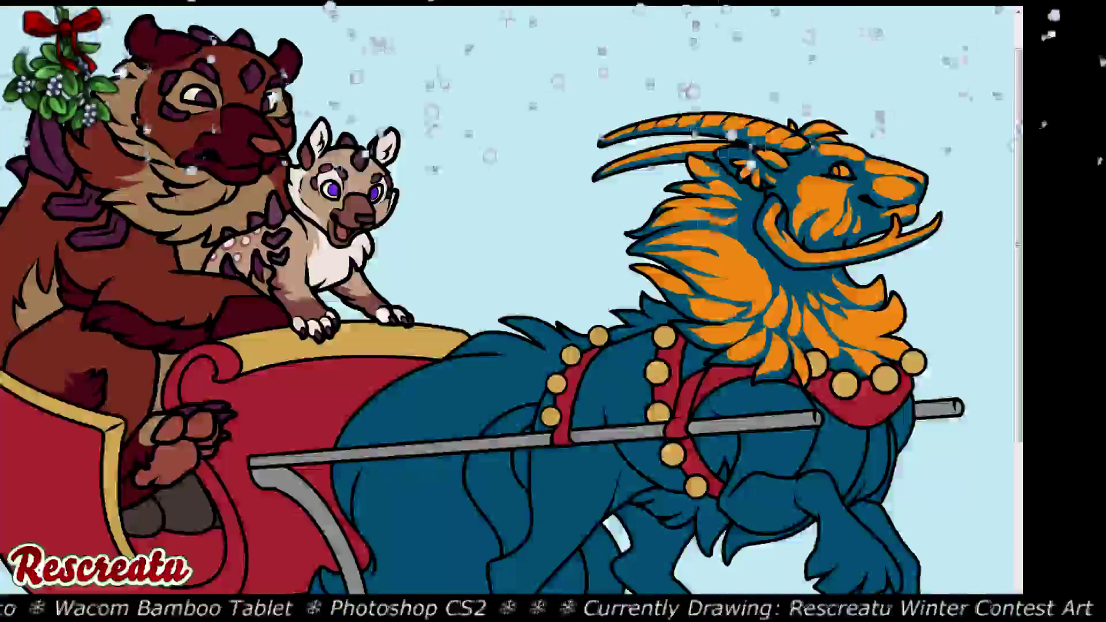
Paint an orange patch on the beast's shoulder and tapered orange streaks down its chest below the harness collar
scroll(507, 300, "up", 2)
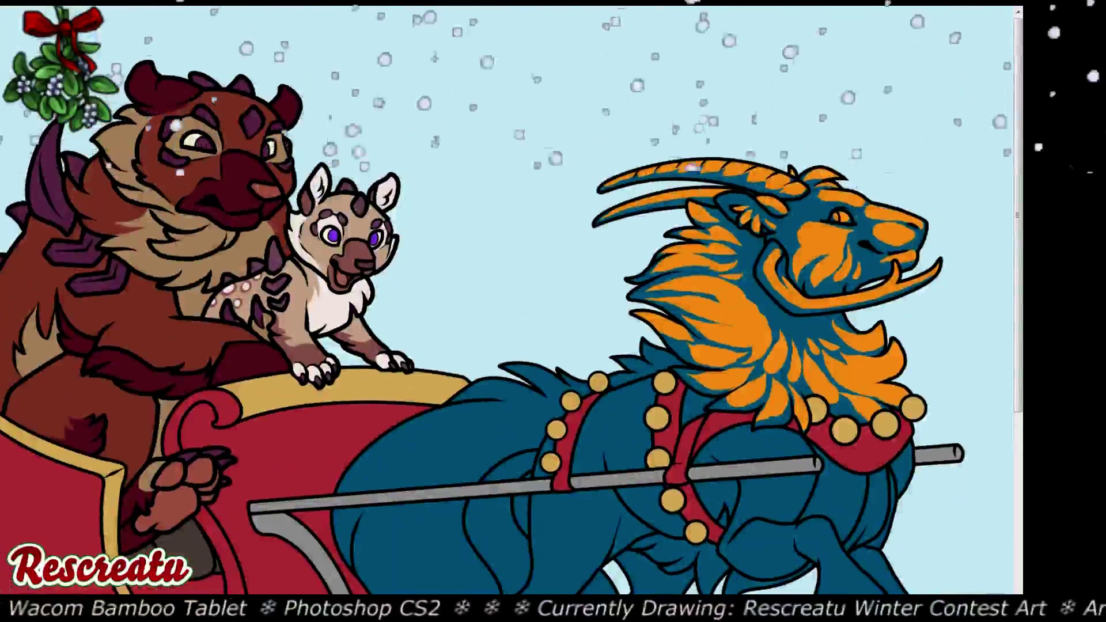
scroll(507, 300, "down", 3)
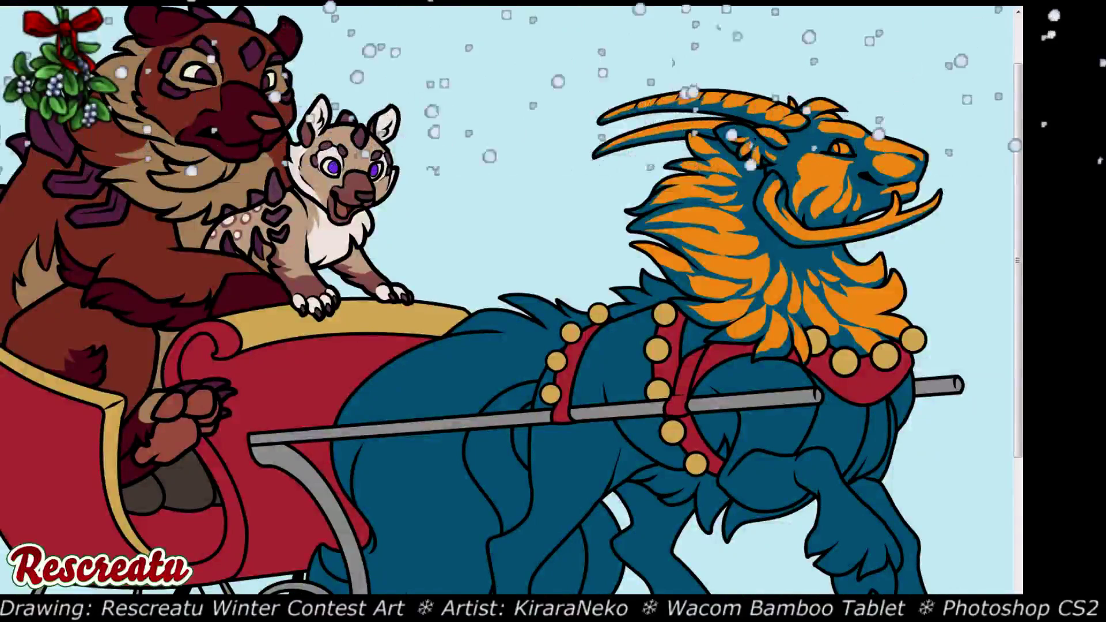
scroll(512, 311, "down", 3)
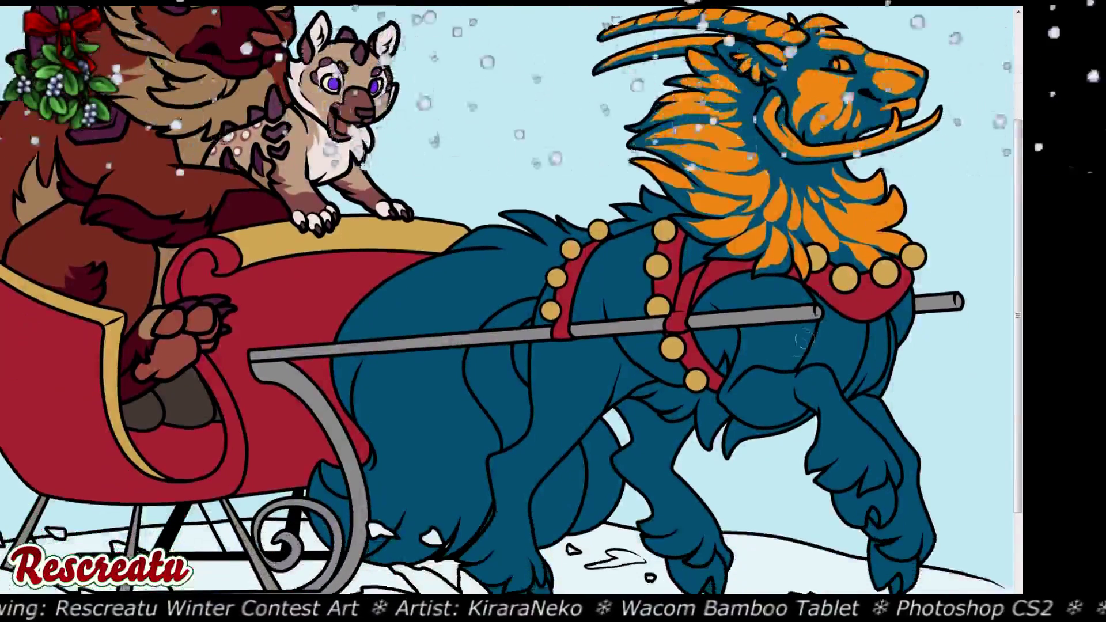
mouse_move(803, 297)
left_mouse_down()
mouse_move(752, 285)
mouse_move(781, 346)
mouse_move(798, 338)
mouse_move(787, 299)
mouse_move(781, 320)
mouse_move(792, 320)
left_mouse_up()
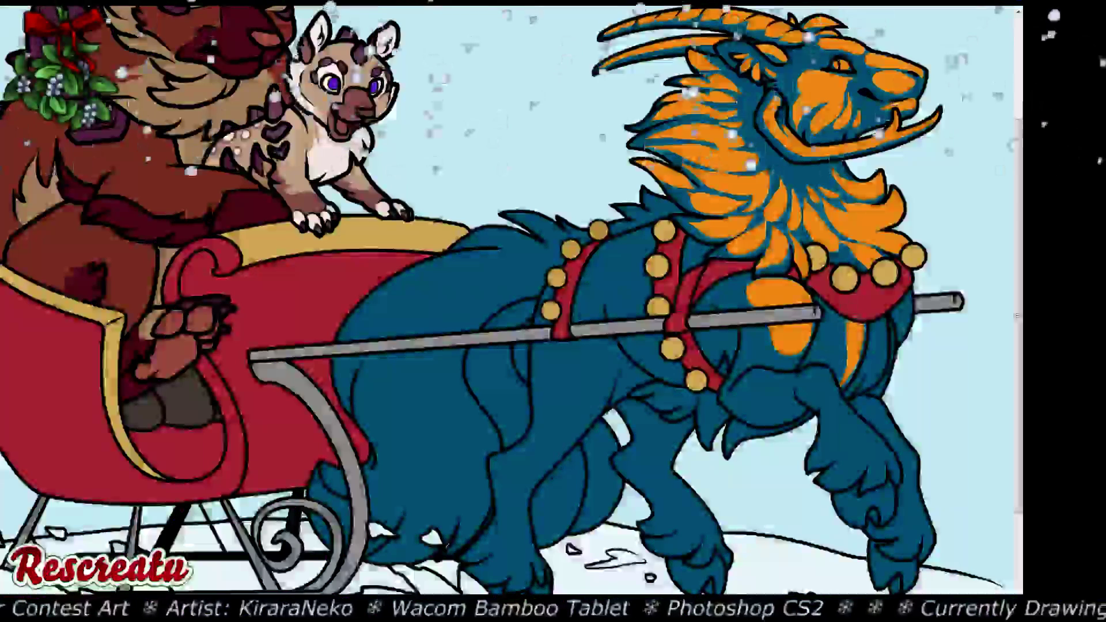
mouse_move(858, 339)
left_mouse_down()
mouse_move(832, 382)
mouse_move(833, 342)
mouse_move(817, 361)
mouse_move(859, 392)
mouse_move(879, 322)
mouse_move(895, 303)
mouse_move(898, 322)
mouse_move(903, 292)
mouse_move(902, 367)
mouse_move(925, 307)
left_mouse_up()
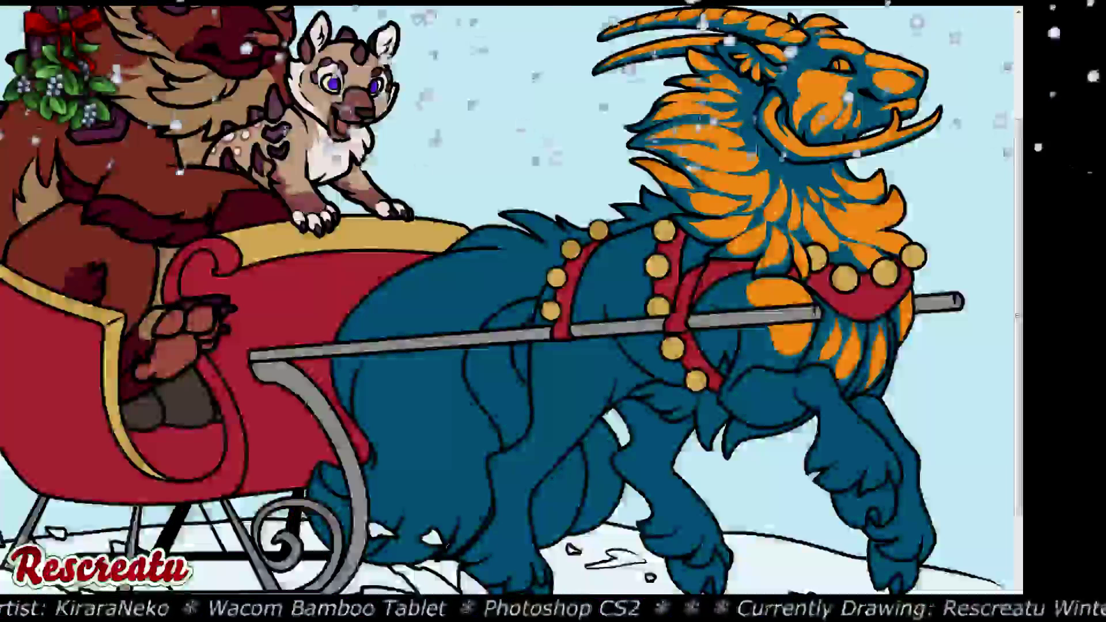
left_click_drag(895, 319, 876, 409)
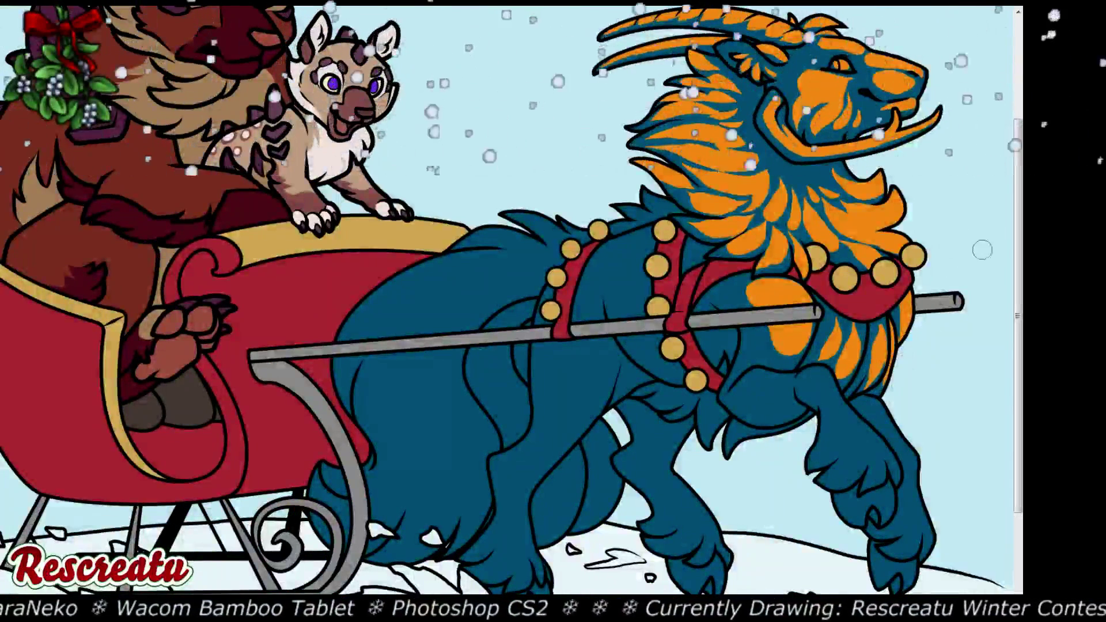
Rework the orange tuft behind the beast's ear and paint the raised fur along its rump orange
scroll(507, 299, "up", 3)
scroll(507, 299, "down", 3)
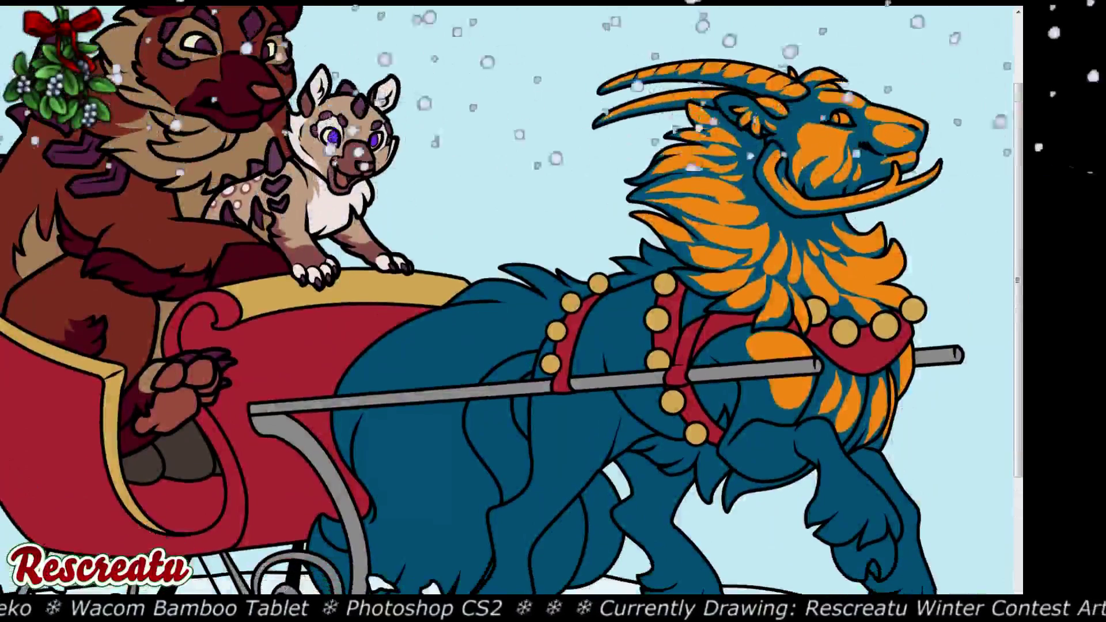
scroll(507, 300, "up", 3)
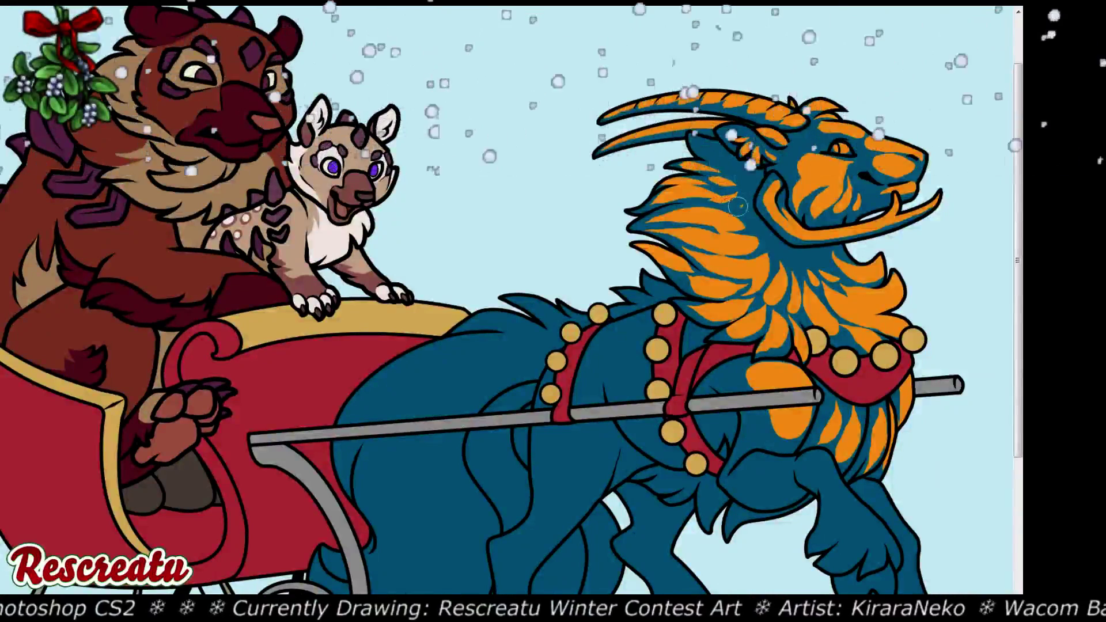
scroll(512, 299, "down", 7)
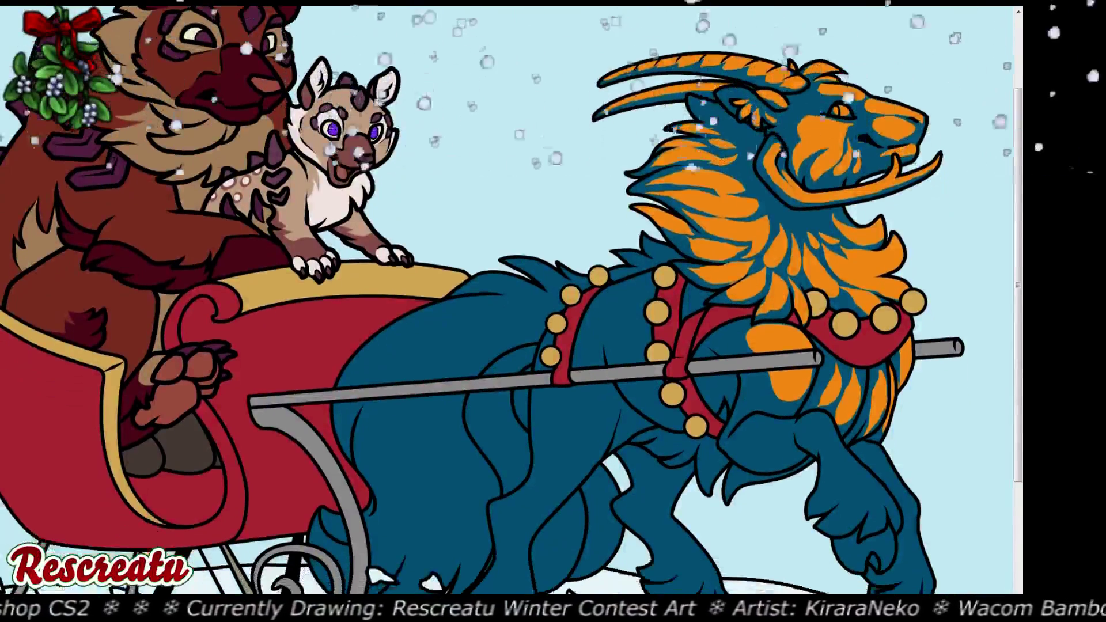
scroll(511, 299, "up", 4)
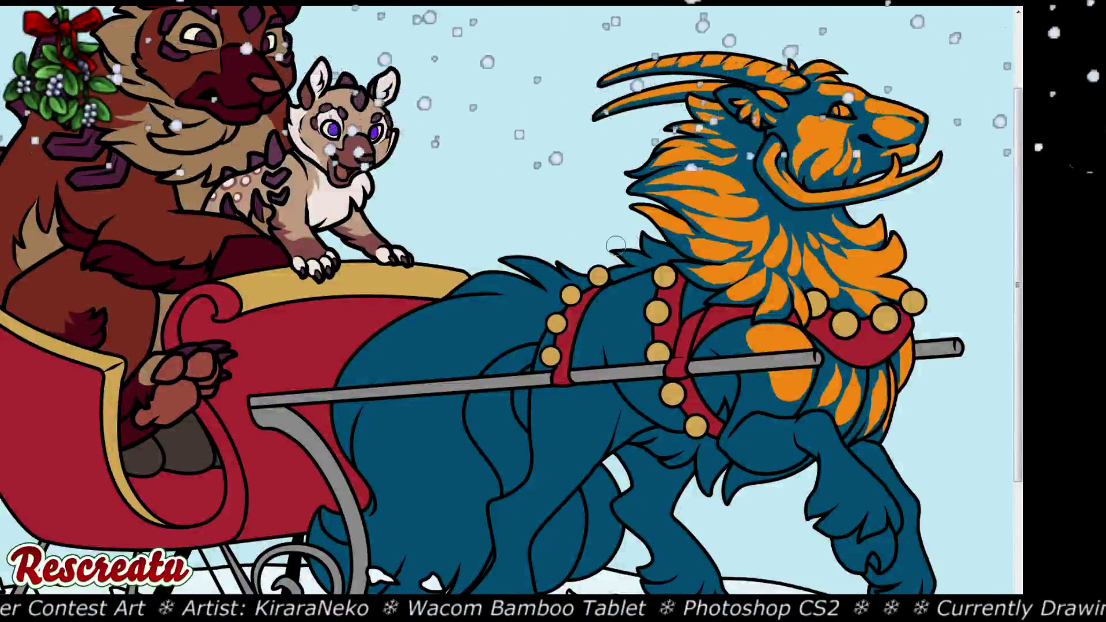
mouse_move(589, 283)
left_mouse_down()
mouse_move(560, 262)
mouse_move(570, 262)
mouse_move(560, 285)
mouse_move(495, 255)
mouse_move(472, 269)
mouse_move(541, 296)
mouse_move(455, 285)
left_mouse_up()
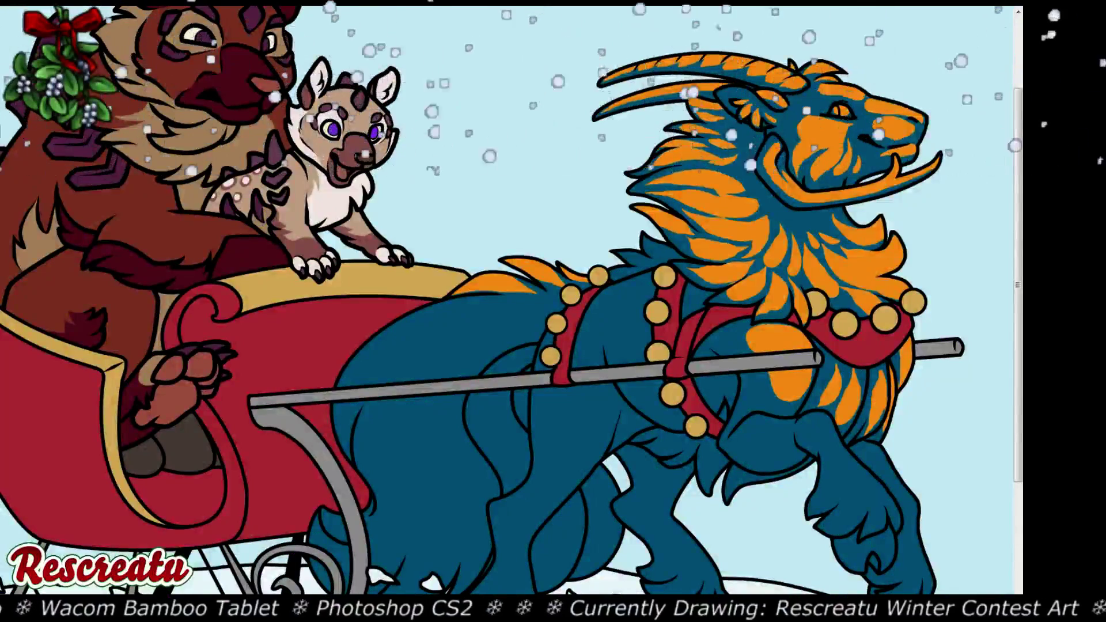
Paint the beast's near raised foreleg orange with jagged fur edges, and add small orange patches on its hoof
scroll(512, 299, "down", 5)
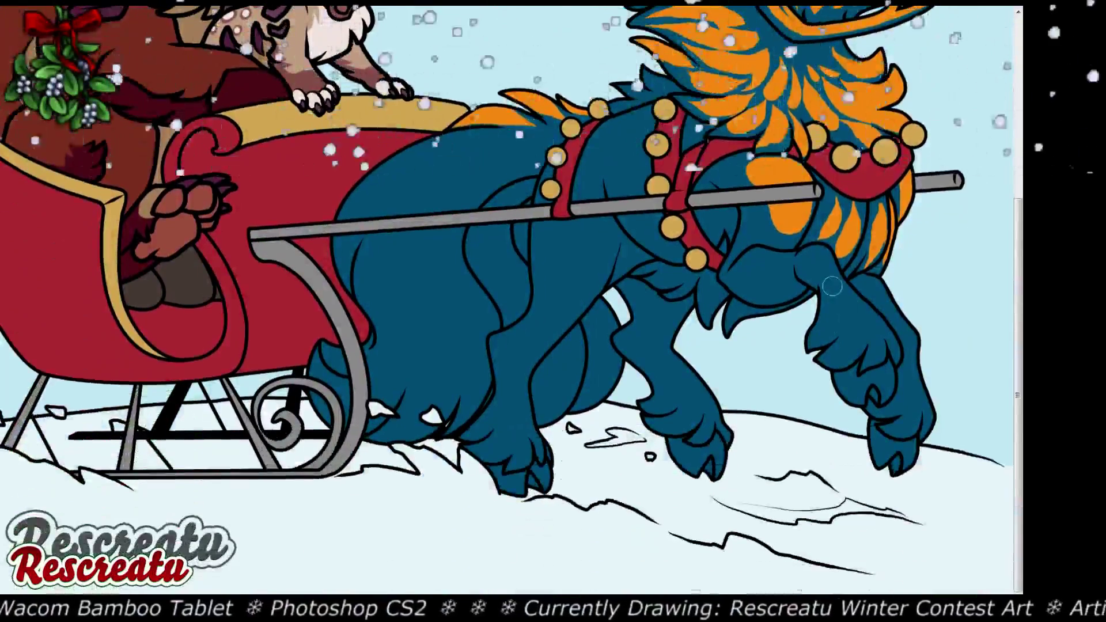
mouse_move(862, 309)
left_mouse_down()
mouse_move(815, 254)
mouse_move(859, 310)
mouse_move(871, 360)
mouse_move(874, 331)
mouse_move(838, 281)
mouse_move(853, 332)
mouse_move(844, 346)
mouse_move(824, 340)
mouse_move(836, 300)
mouse_move(888, 323)
mouse_move(865, 325)
mouse_move(829, 283)
mouse_move(838, 305)
mouse_move(807, 343)
mouse_move(850, 325)
mouse_move(821, 340)
mouse_move(848, 280)
mouse_move(896, 347)
mouse_move(848, 301)
left_mouse_up()
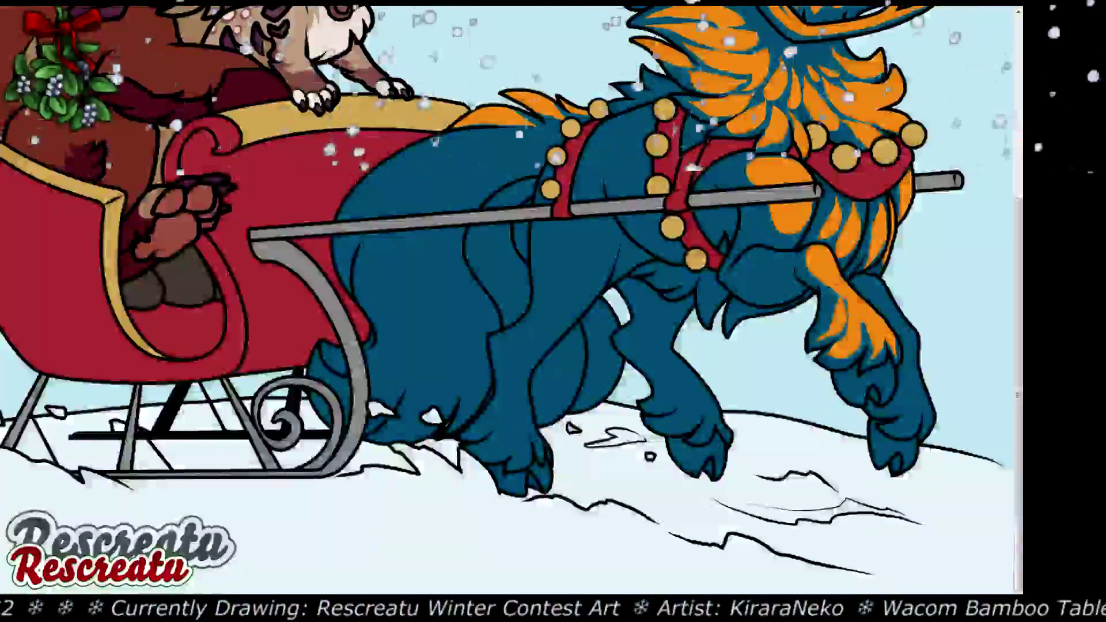
key("ctrl+z")
mouse_move(839, 349)
left_mouse_down()
mouse_move(858, 332)
mouse_move(846, 300)
left_mouse_up()
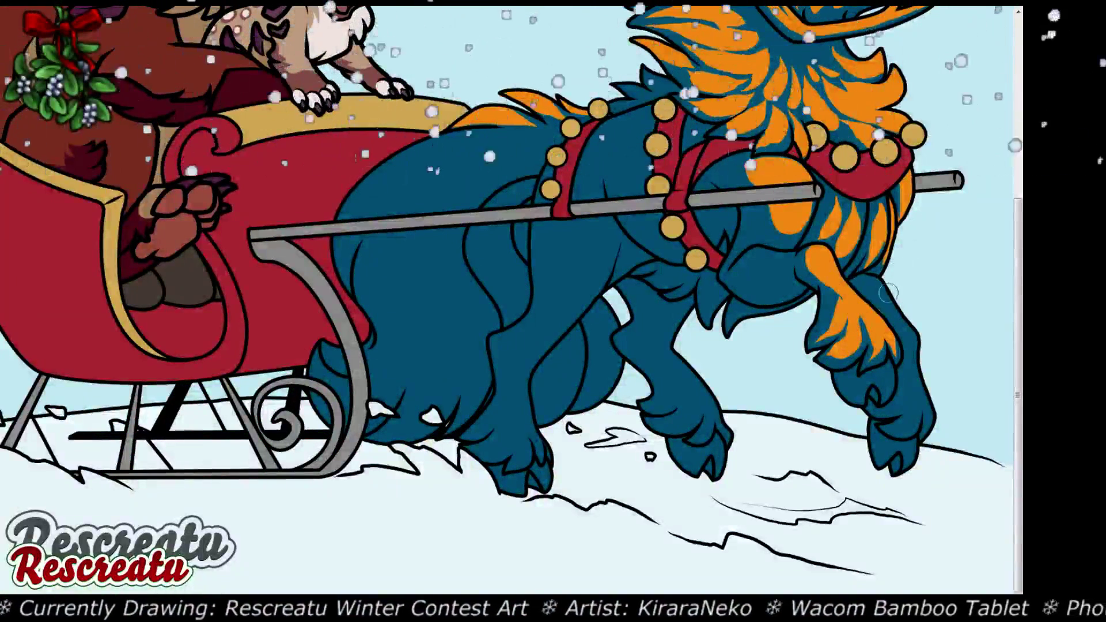
mouse_move(883, 389)
left_mouse_down()
mouse_move(887, 373)
mouse_move(859, 386)
left_mouse_up()
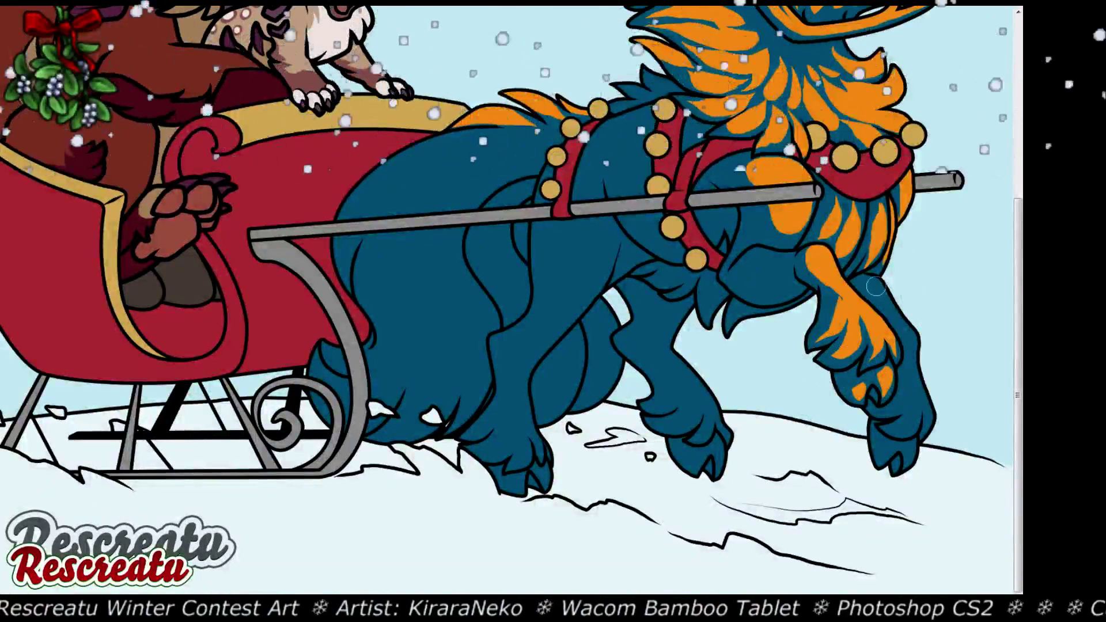
Paint the front of the beast's far foreleg orange down to the fetlock, and add orange patches on its hoof
mouse_move(870, 286)
left_mouse_down()
mouse_move(912, 340)
mouse_move(914, 392)
mouse_move(903, 424)
mouse_move(887, 428)
mouse_move(905, 423)
mouse_move(915, 402)
mouse_move(929, 406)
mouse_move(927, 431)
mouse_move(928, 393)
mouse_move(906, 428)
mouse_move(920, 409)
mouse_move(911, 393)
mouse_move(882, 411)
mouse_move(903, 398)
mouse_move(904, 368)
mouse_move(892, 392)
left_mouse_up()
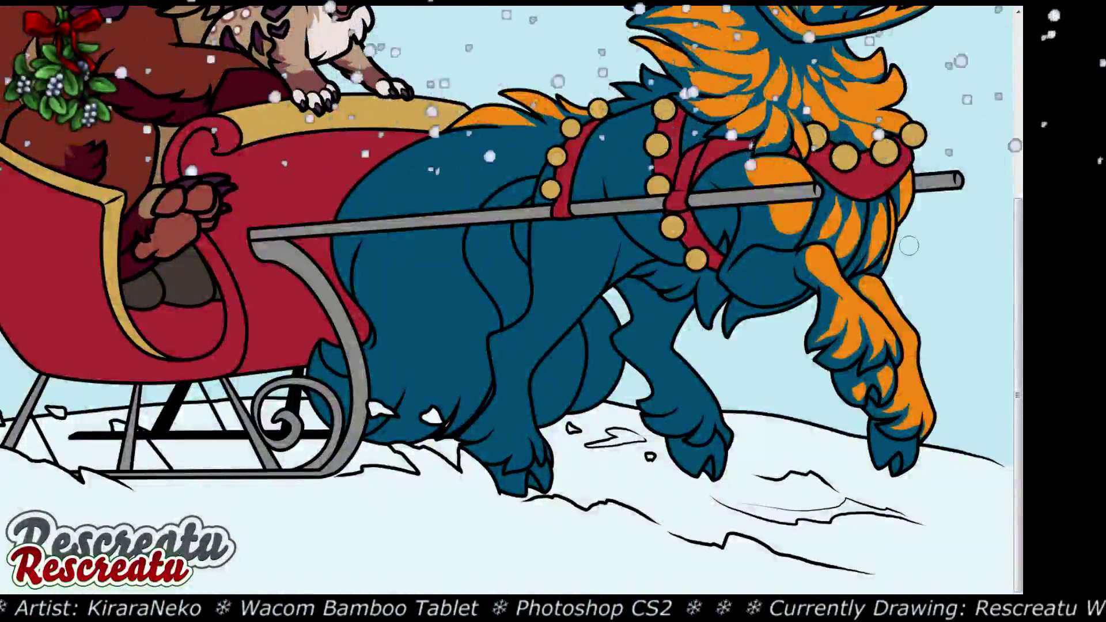
mouse_move(887, 457)
left_mouse_down()
mouse_move(912, 449)
mouse_move(900, 462)
mouse_move(884, 449)
left_mouse_up()
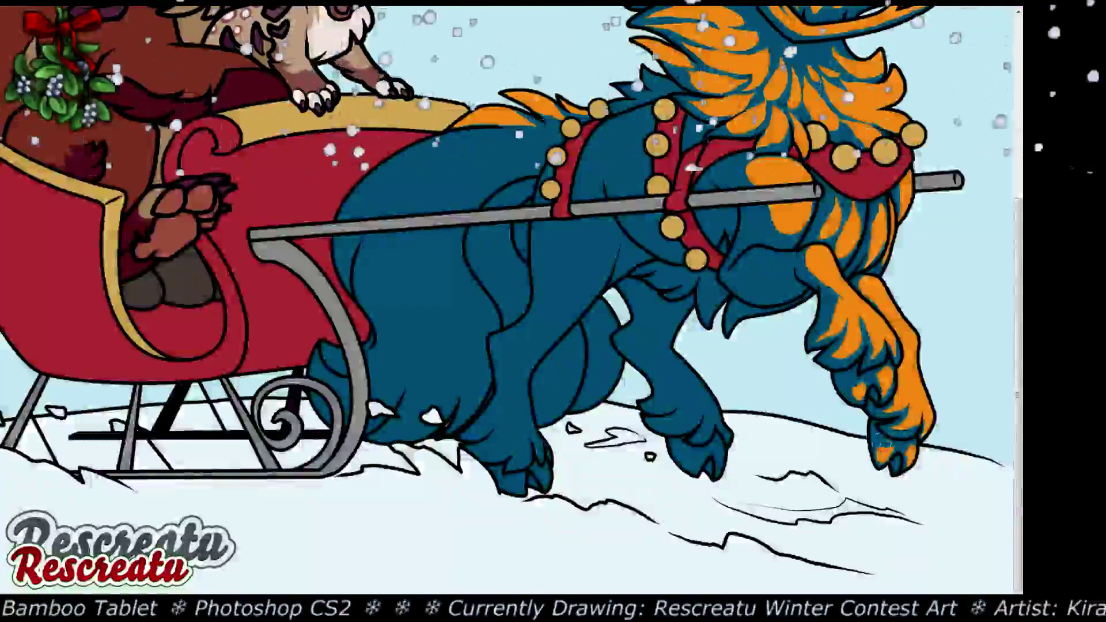
scroll(879, 497, "up", 5)
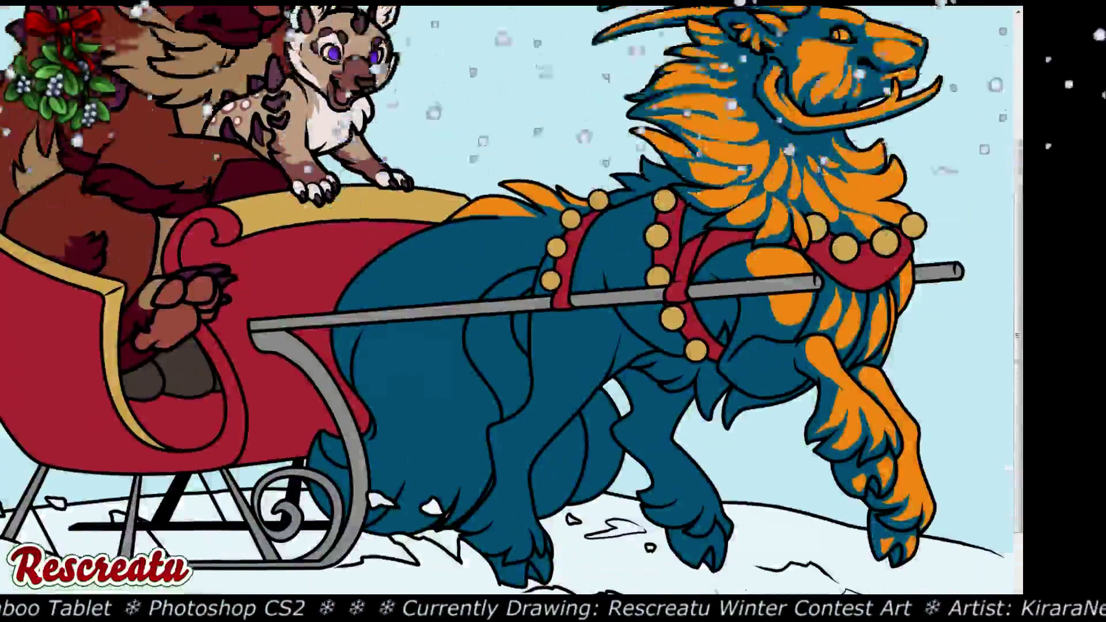
scroll(507, 300, "down", 1)
Paint a rounded orange patch on the beast's near upper foreleg, just below the shoulder marking
key("ctrl+minus")
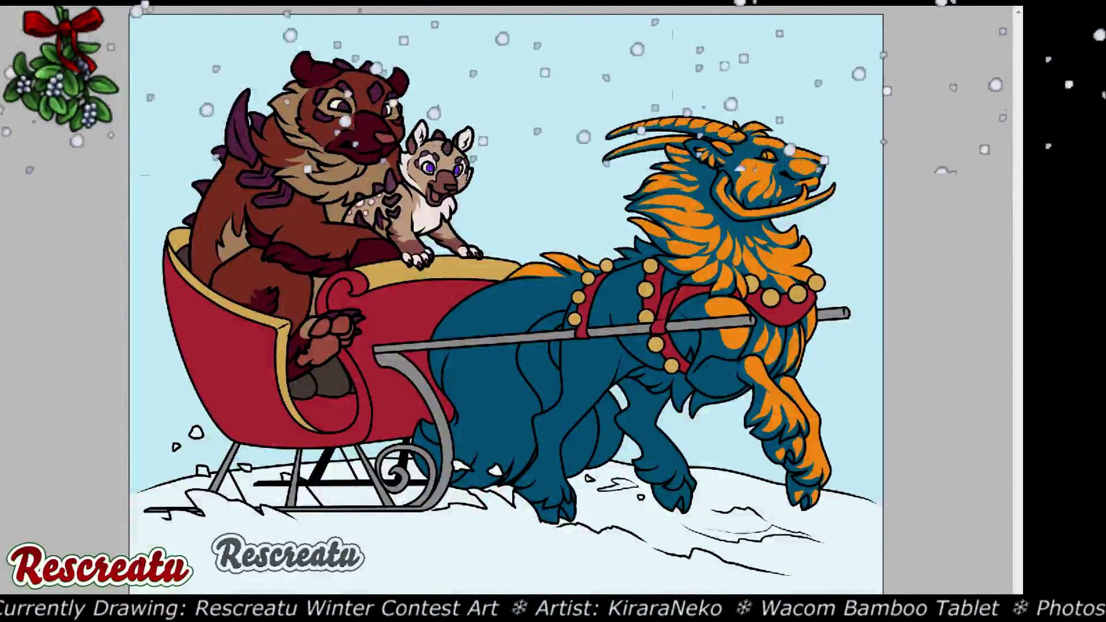
key("ctrl+plus")
mouse_move(797, 384)
left_mouse_down()
mouse_move(740, 346)
mouse_move(794, 353)
mouse_move(755, 372)
mouse_move(772, 345)
mouse_move(740, 360)
mouse_move(740, 381)
mouse_move(773, 375)
mouse_move(737, 382)
left_mouse_up()
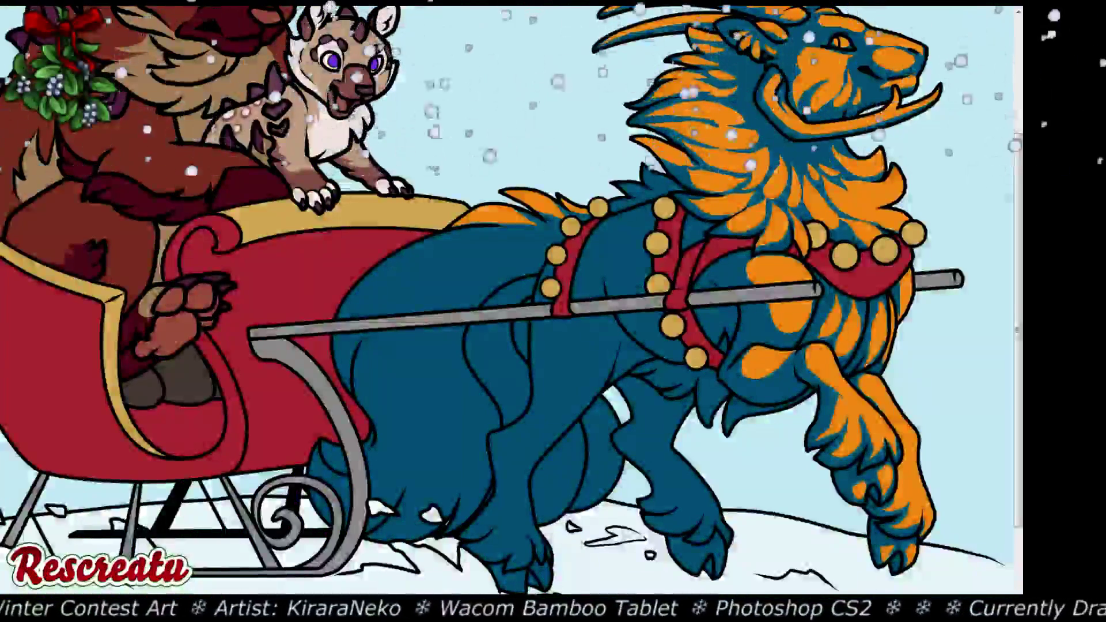
scroll(512, 311, "up", 3)
scroll(512, 311, "down", 1)
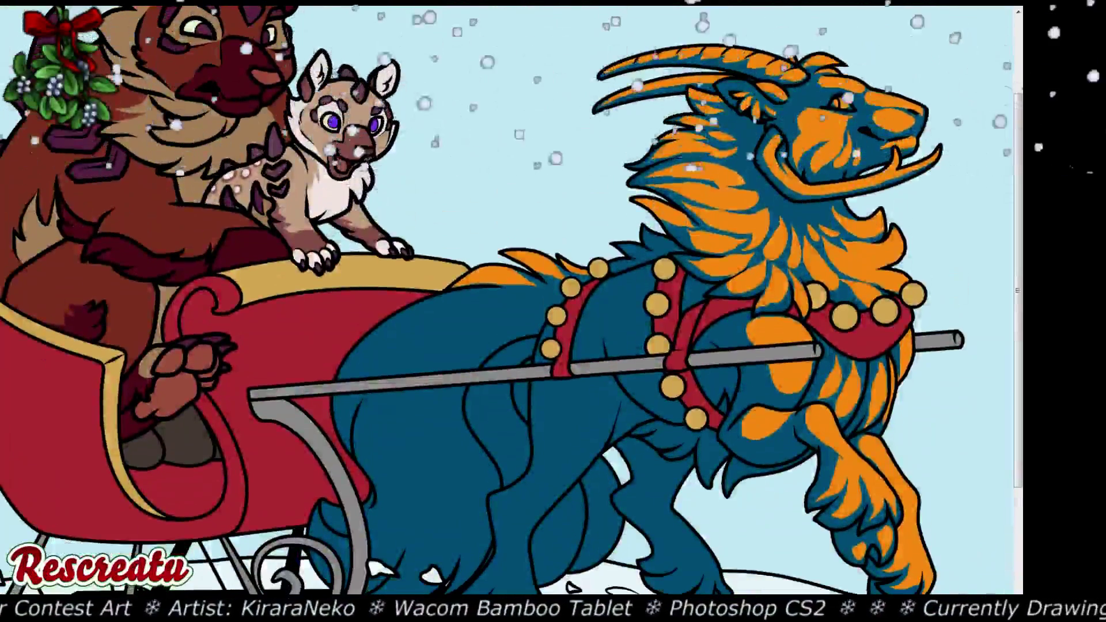
Paint the front of the beast's far hind leg orange with jagged fetlock fur, and colour its hoof tips orange
scroll(512, 374, "down", 4)
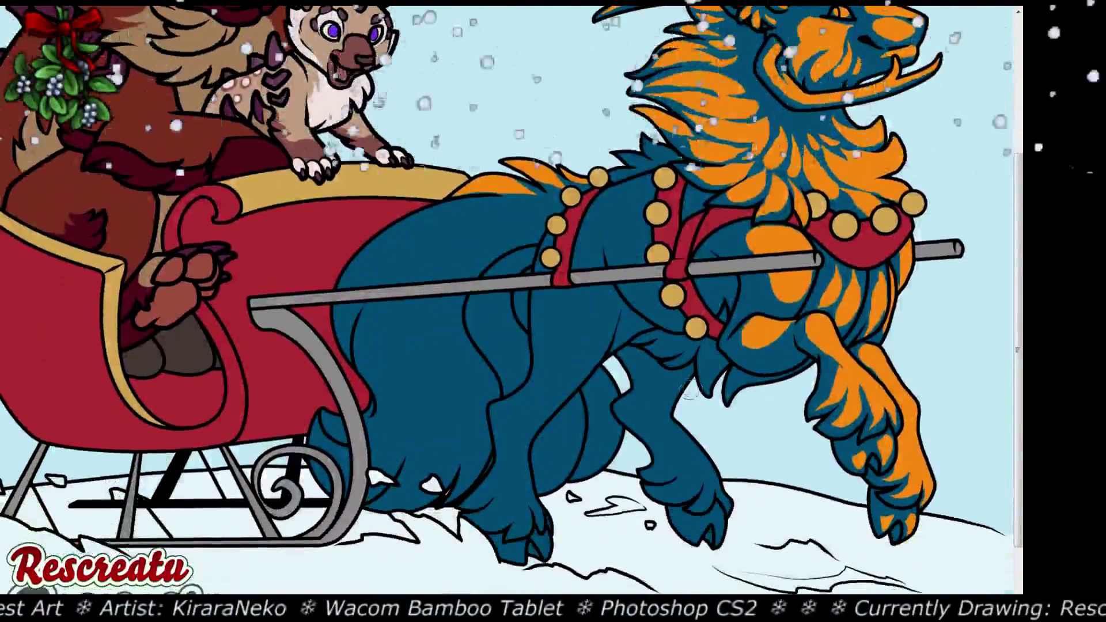
mouse_move(691, 369)
left_mouse_down()
mouse_move(655, 428)
mouse_move(694, 462)
mouse_move(671, 491)
mouse_move(692, 481)
mouse_move(691, 447)
mouse_move(698, 505)
mouse_move(706, 454)
mouse_move(748, 515)
mouse_move(654, 477)
mouse_move(680, 444)
mouse_move(717, 508)
mouse_move(722, 413)
mouse_move(672, 462)
mouse_move(671, 449)
mouse_move(654, 477)
left_mouse_up()
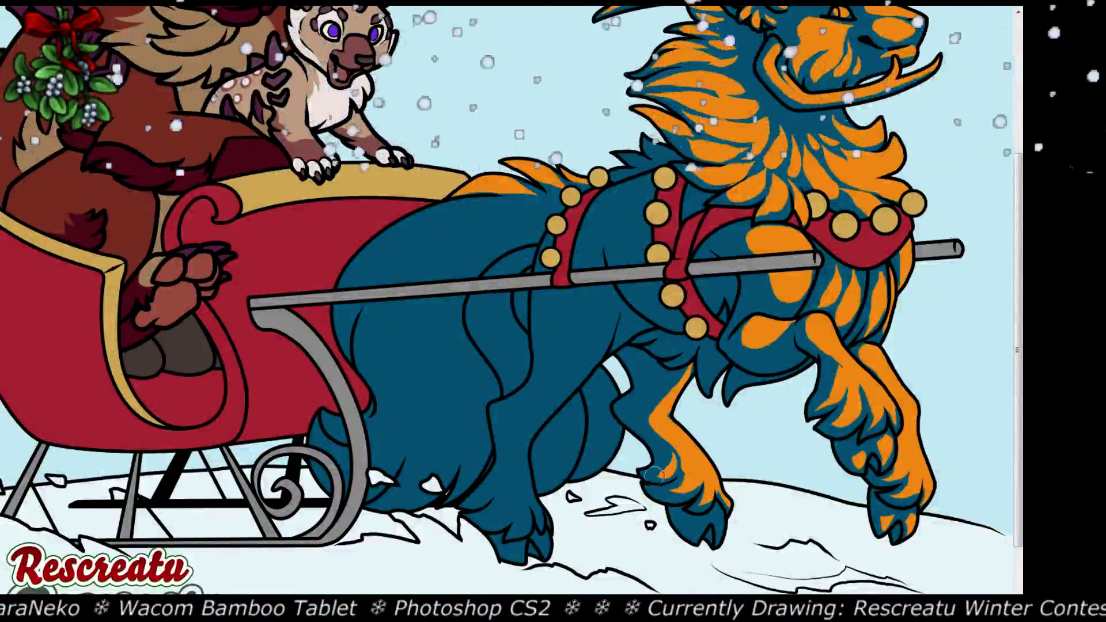
mouse_move(727, 503)
left_mouse_down()
mouse_move(717, 543)
mouse_move(688, 530)
left_mouse_up()
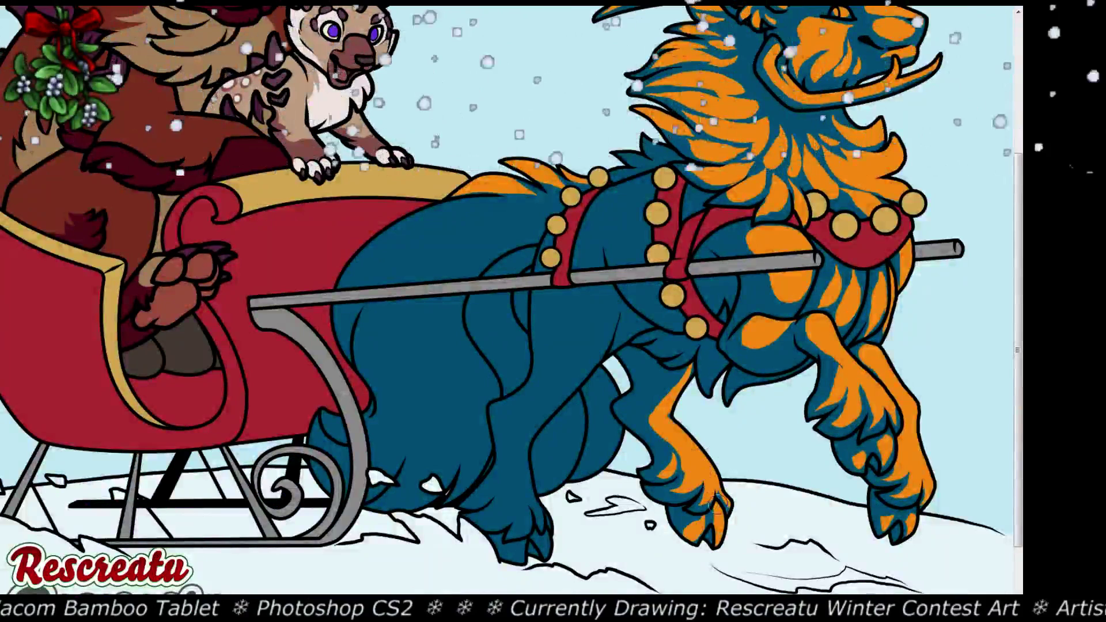
left_click_drag(678, 523, 689, 546)
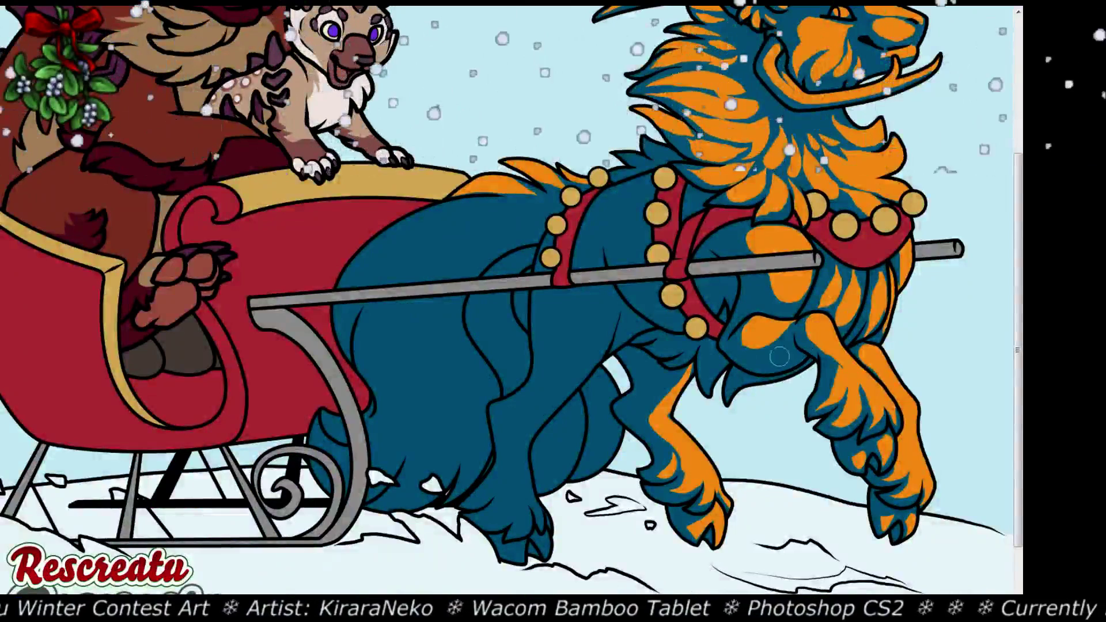
Paint a forked orange patch on the beast's flank between the two harness straps
scroll(512, 299, "up", 3)
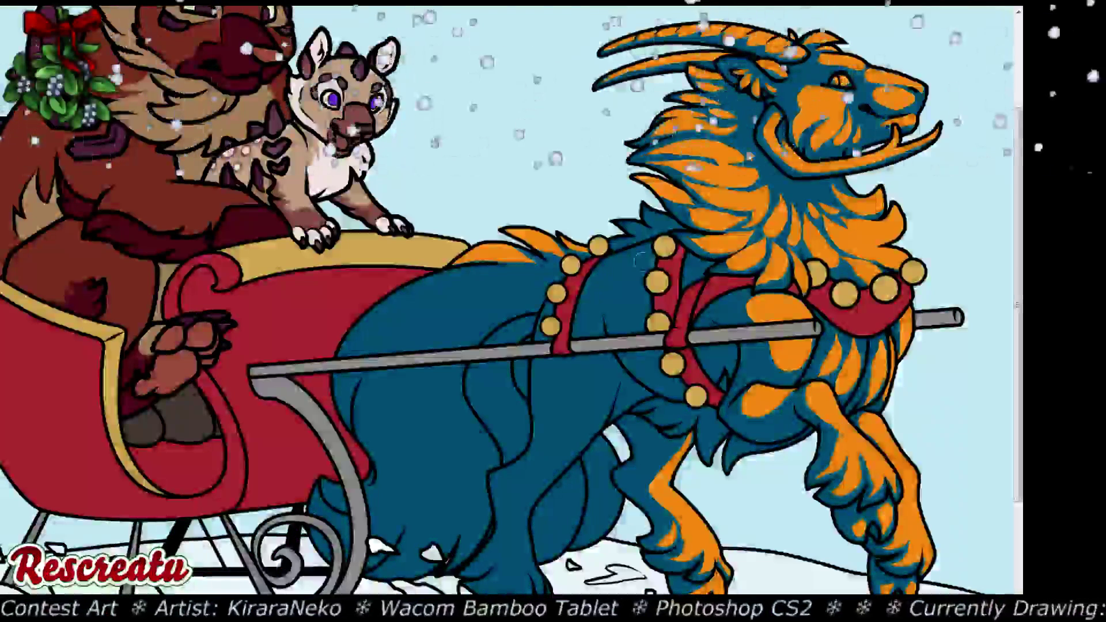
mouse_move(639, 253)
left_mouse_down()
mouse_move(616, 300)
mouse_move(620, 323)
mouse_move(606, 291)
mouse_move(644, 245)
mouse_move(590, 303)
mouse_move(573, 362)
mouse_move(634, 250)
mouse_move(605, 308)
mouse_move(713, 218)
mouse_move(702, 202)
mouse_move(640, 273)
mouse_move(641, 252)
mouse_move(601, 272)
mouse_move(635, 255)
left_mouse_up()
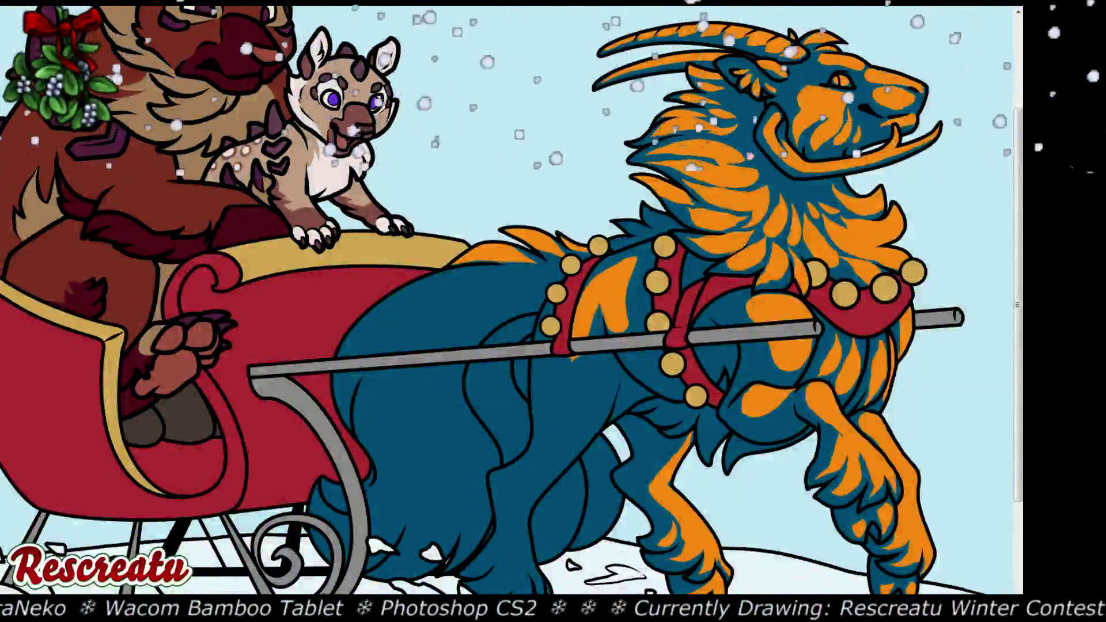
scroll(508, 299, "down", 3)
scroll(507, 300, "up", 5)
scroll(507, 299, "down", 3)
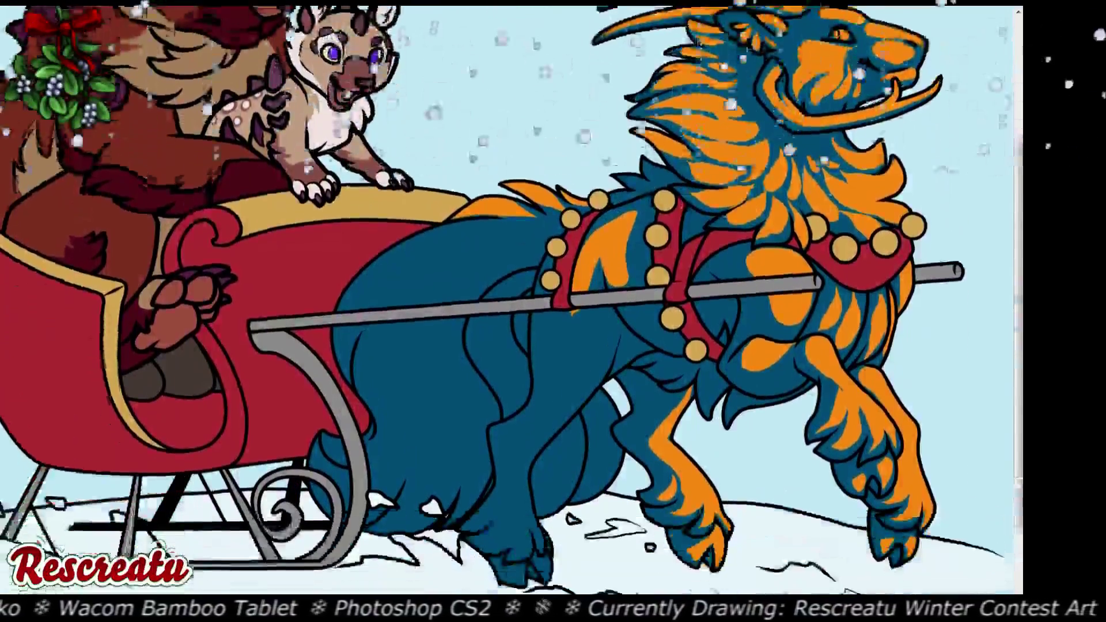
Paint an orange marking down the beast's near hind leg, from below the sleigh shaft along the thigh to the hock
scroll(512, 311, "down", 2)
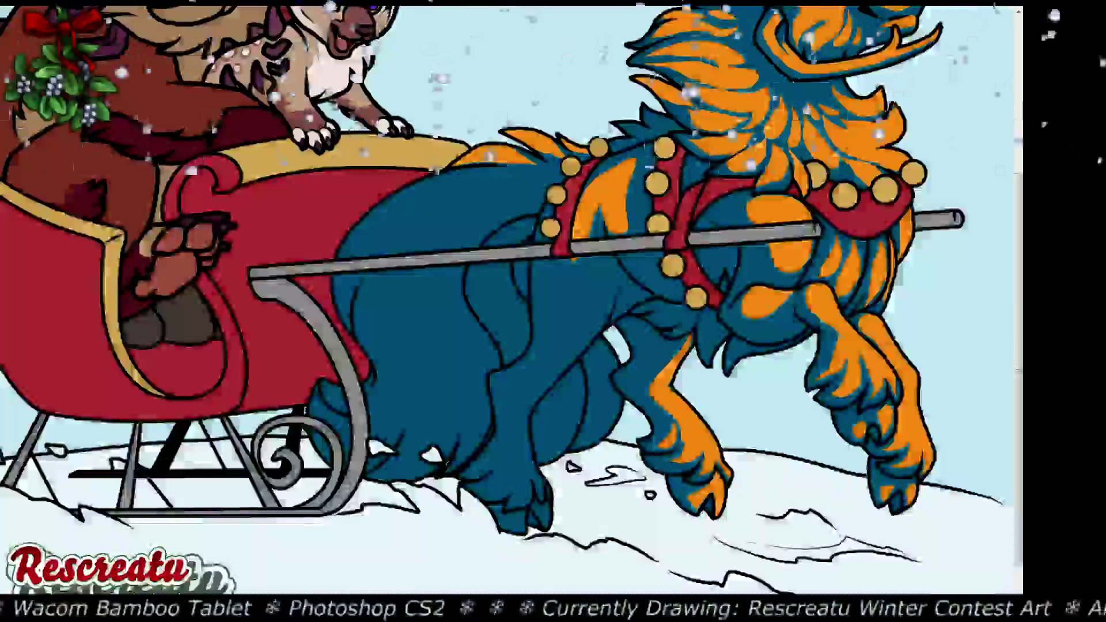
key("ctrl+0")
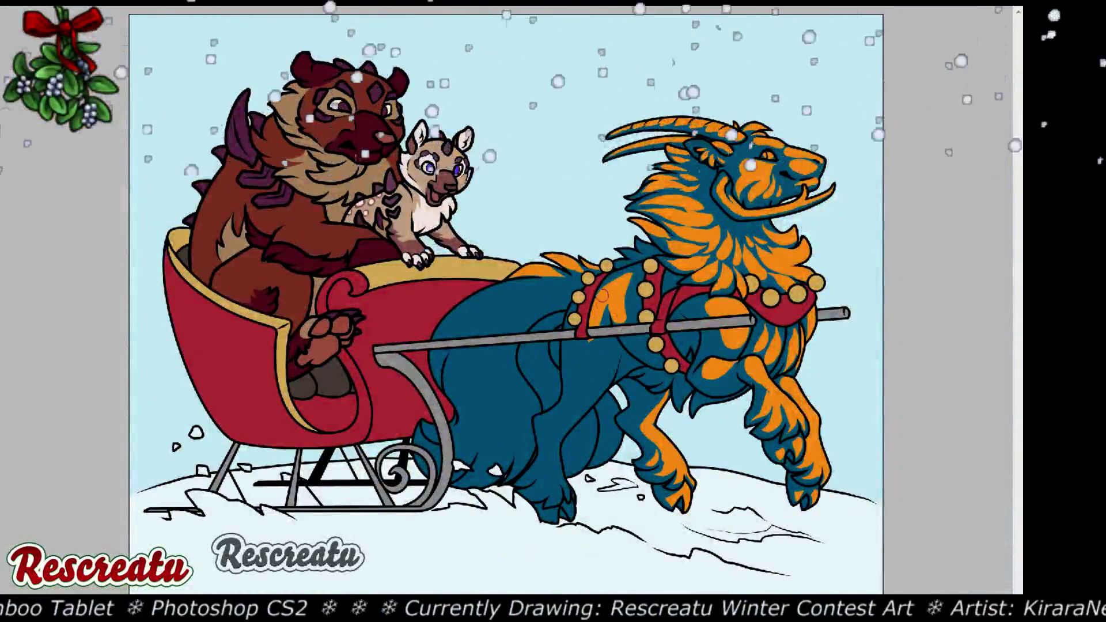
mouse_move(597, 315)
left_mouse_down()
mouse_move(582, 386)
mouse_move(580, 360)
mouse_move(583, 375)
left_mouse_up()
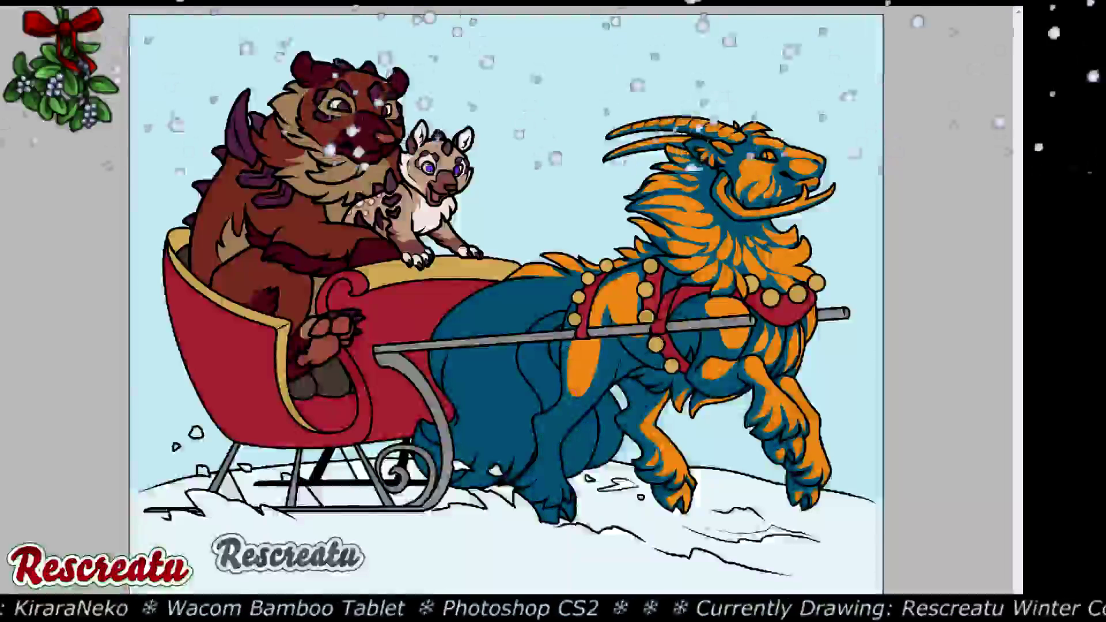
left_click_drag(577, 383, 540, 450)
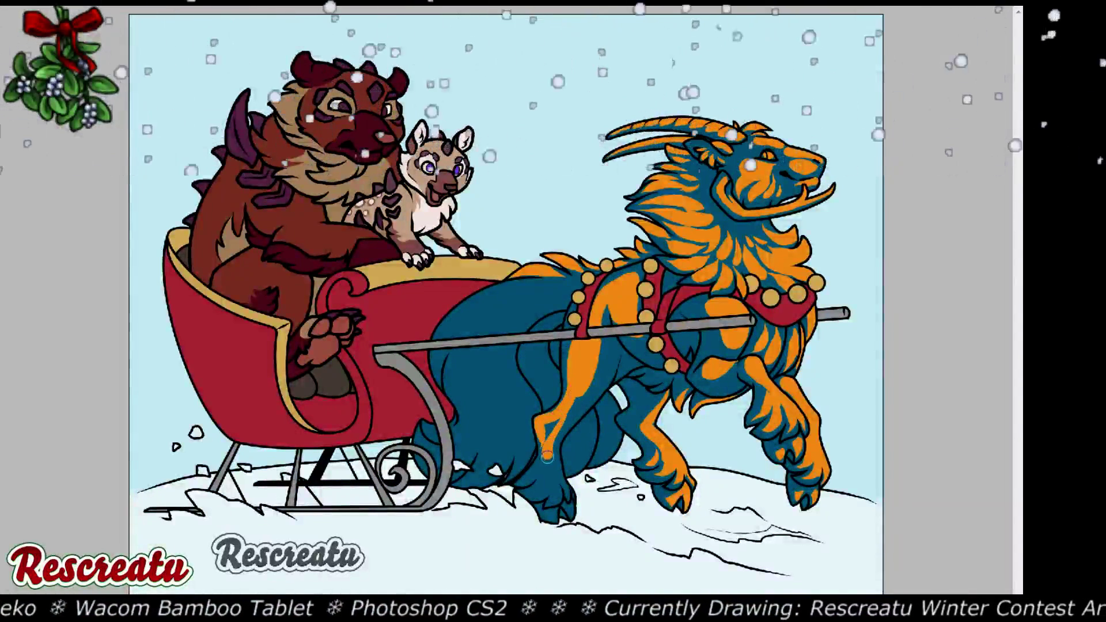
left_click_drag(547, 457, 556, 484)
key("ctrl+z")
mouse_move(600, 325)
left_mouse_down()
mouse_move(589, 398)
mouse_move(556, 420)
left_mouse_up()
key("ctrl+alt+z")
key("ctrl+alt+z")
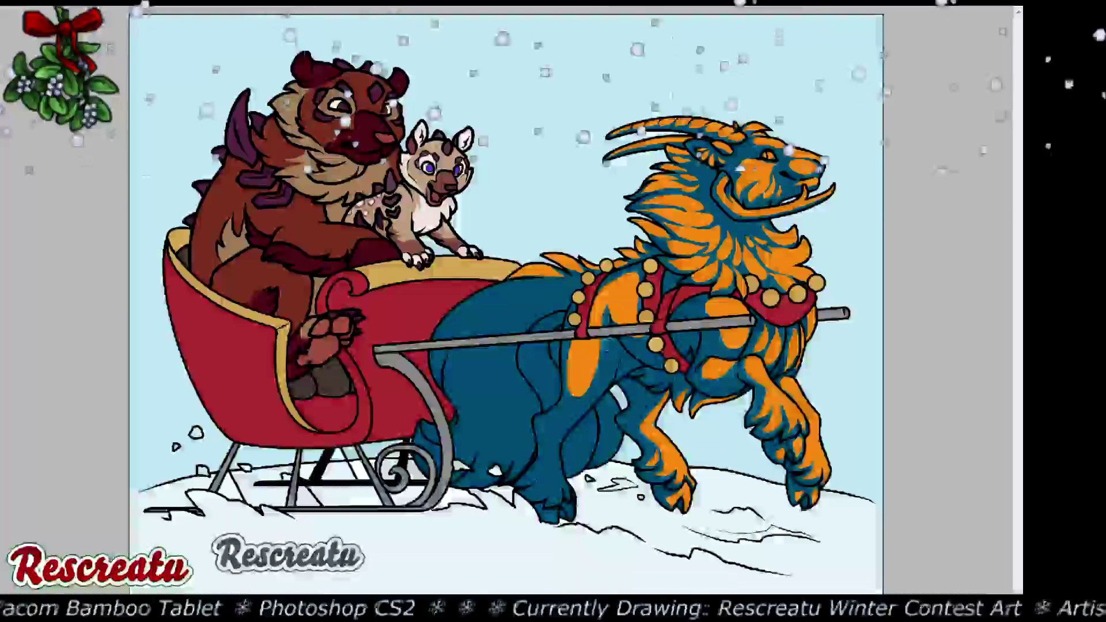
mouse_move(599, 327)
left_mouse_down()
mouse_move(599, 302)
mouse_move(582, 392)
mouse_move(547, 426)
mouse_move(546, 445)
mouse_move(571, 368)
mouse_move(566, 407)
left_mouse_up()
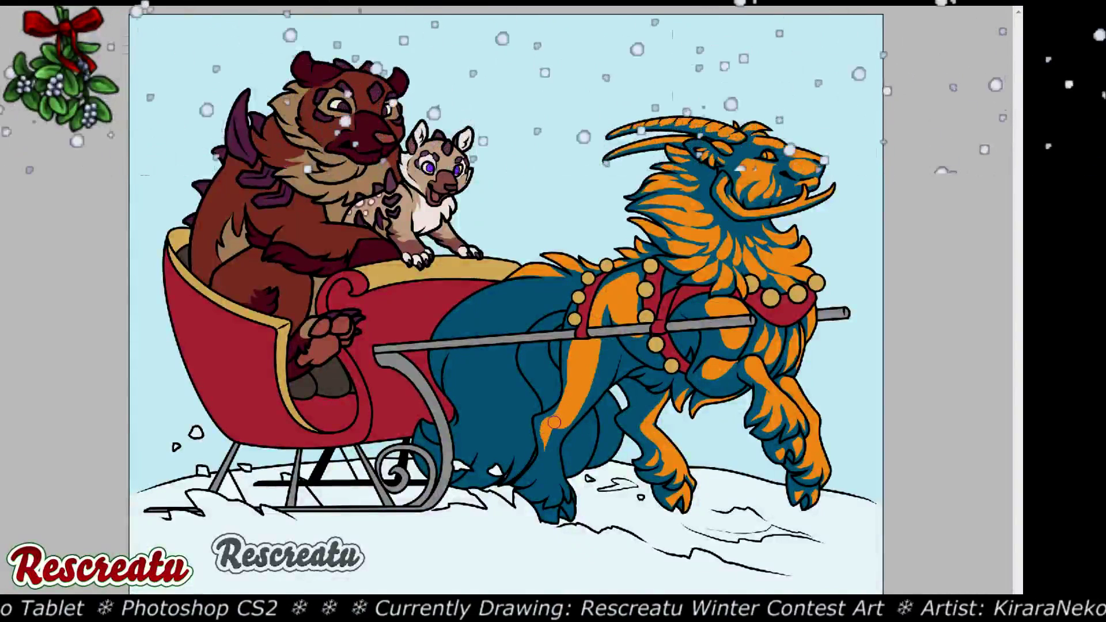
key("ctrl+z")
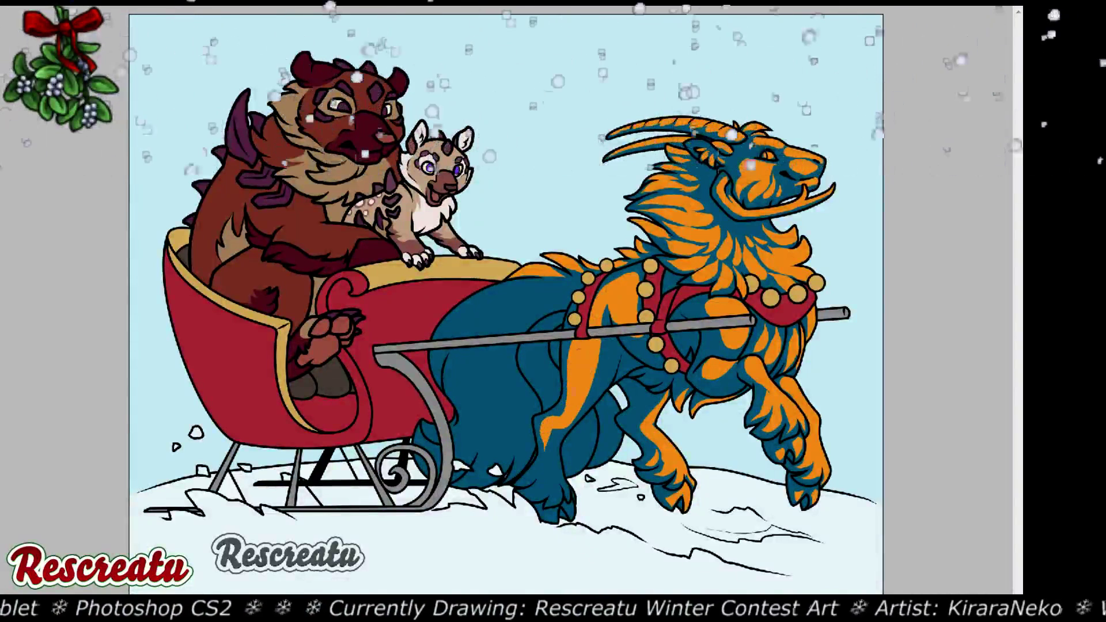
Paint the near hind leg's fetlock orange with jagged fur edges, and colour its hoof tips orange
mouse_move(554, 466)
left_mouse_down()
mouse_move(562, 504)
mouse_move(557, 488)
mouse_move(536, 500)
mouse_move(548, 475)
left_mouse_up()
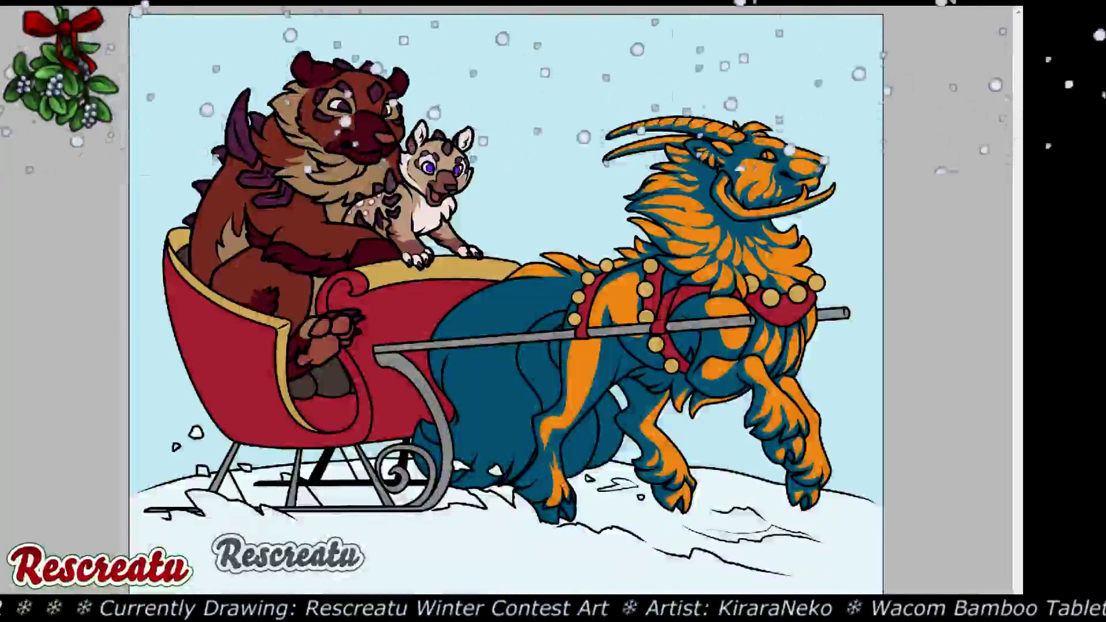
key("ctrl+plus")
left_click_drag(536, 357, 482, 236)
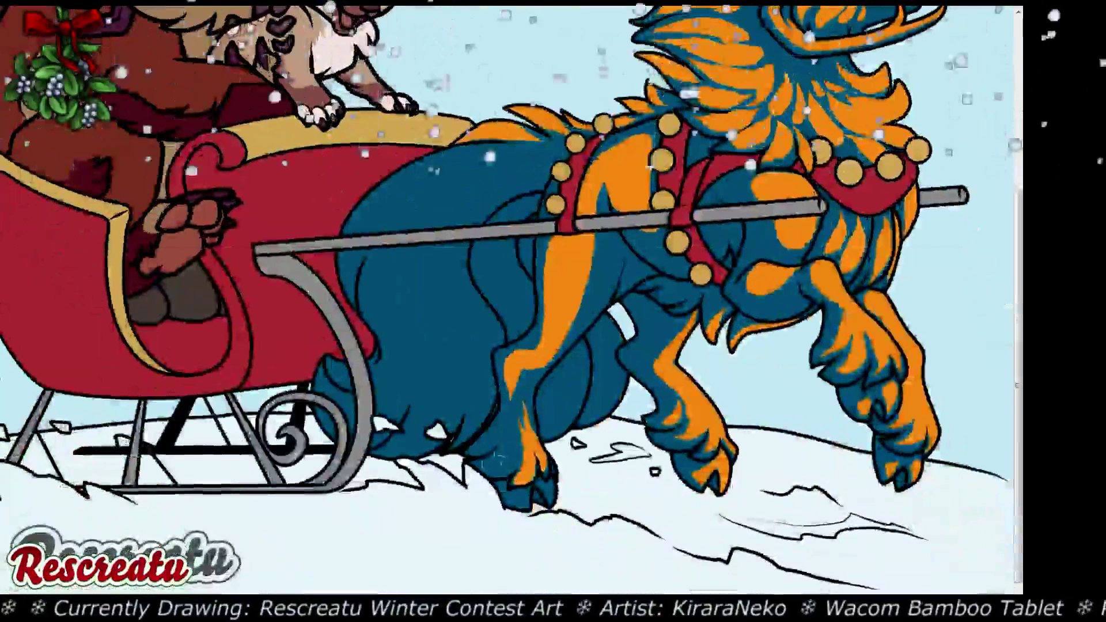
mouse_move(481, 464)
left_mouse_down()
mouse_move(506, 461)
mouse_move(520, 400)
left_mouse_up()
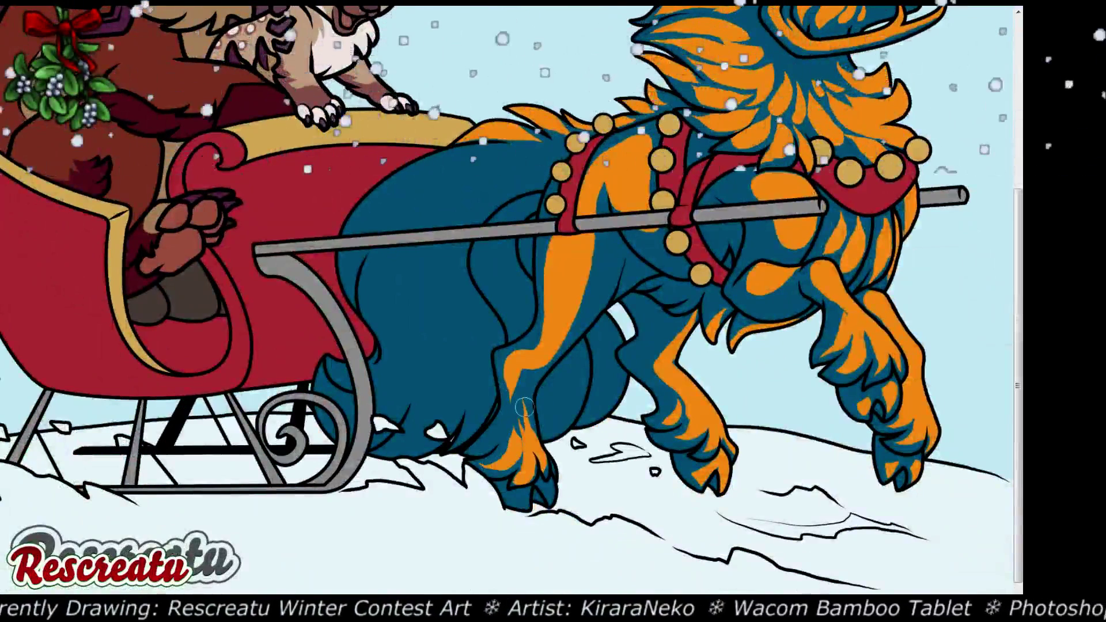
key("ctrl+z")
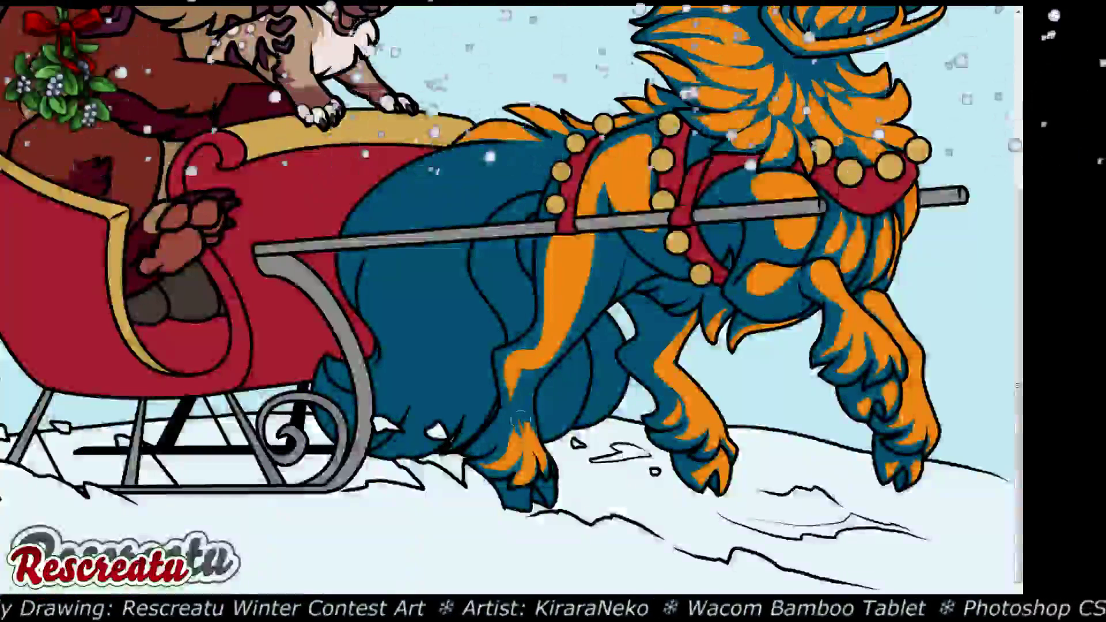
mouse_move(523, 424)
left_mouse_down()
mouse_move(535, 441)
mouse_move(547, 433)
left_mouse_up()
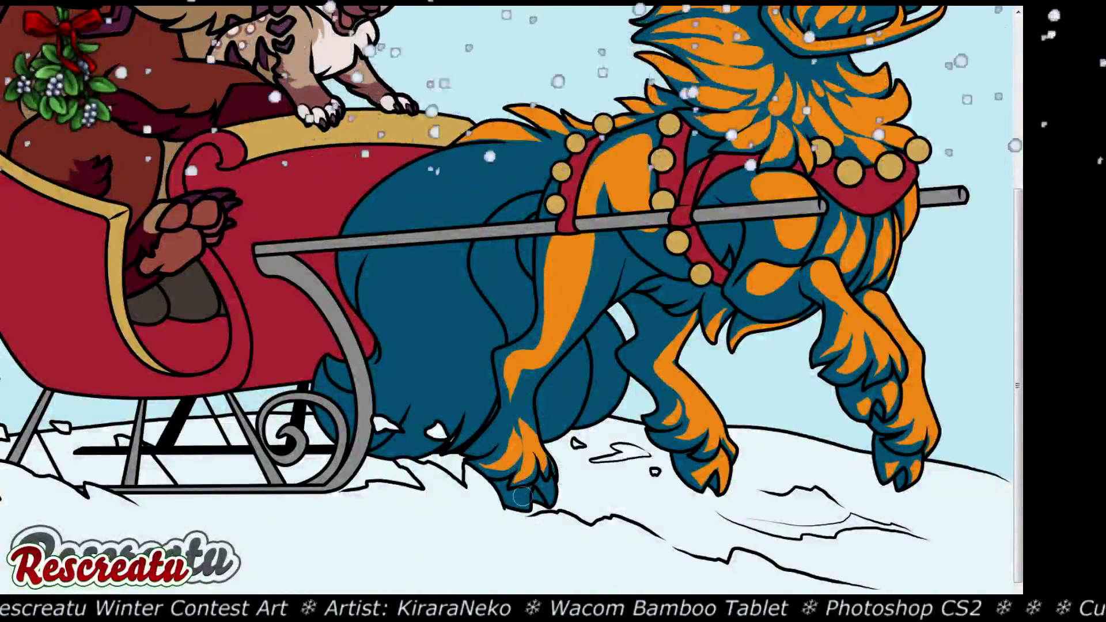
left_click_drag(522, 496, 552, 493)
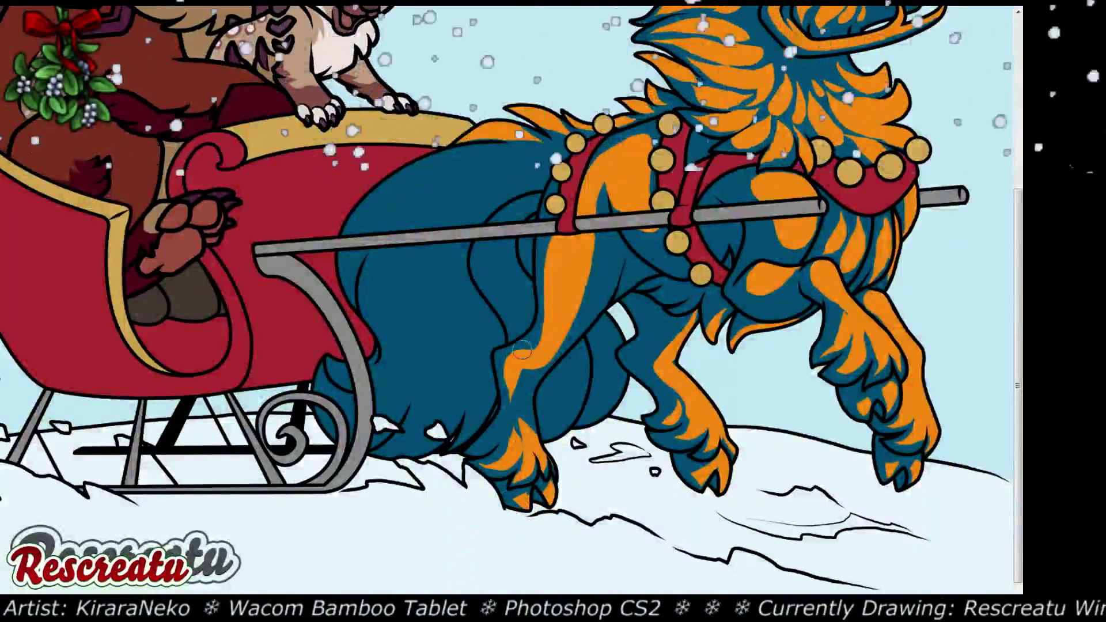
Rework the near hind leg's marking into a rounded thigh patch and a separate pointed orange patch on the hock
left_click_drag(541, 286, 540, 340)
key("ctrl+z")
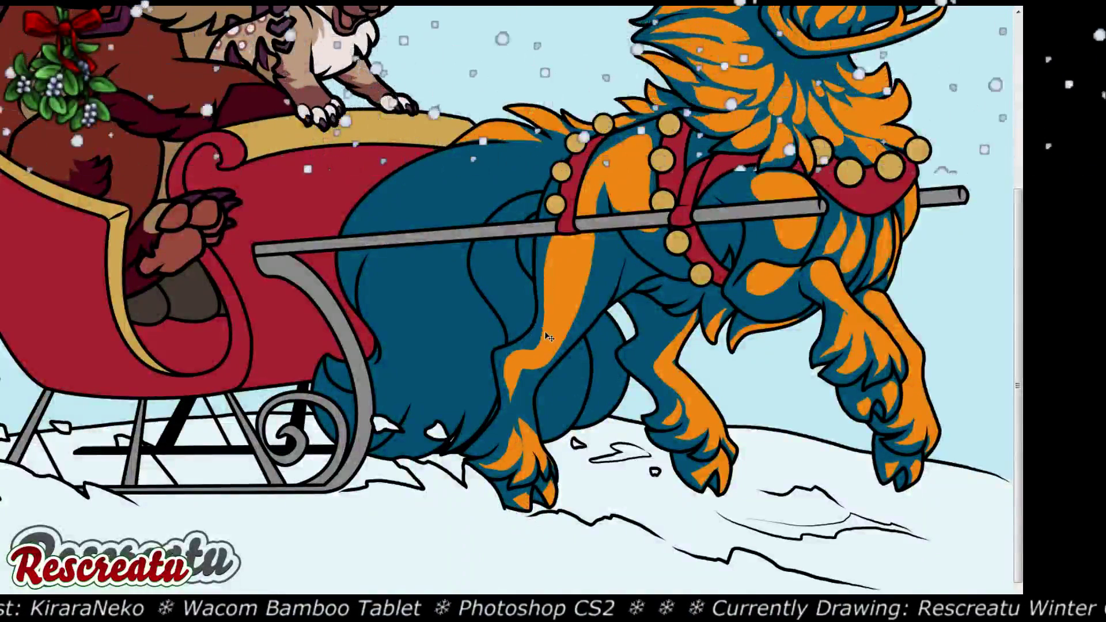
mouse_move(537, 296)
left_mouse_down()
mouse_move(550, 363)
mouse_move(509, 375)
left_mouse_up()
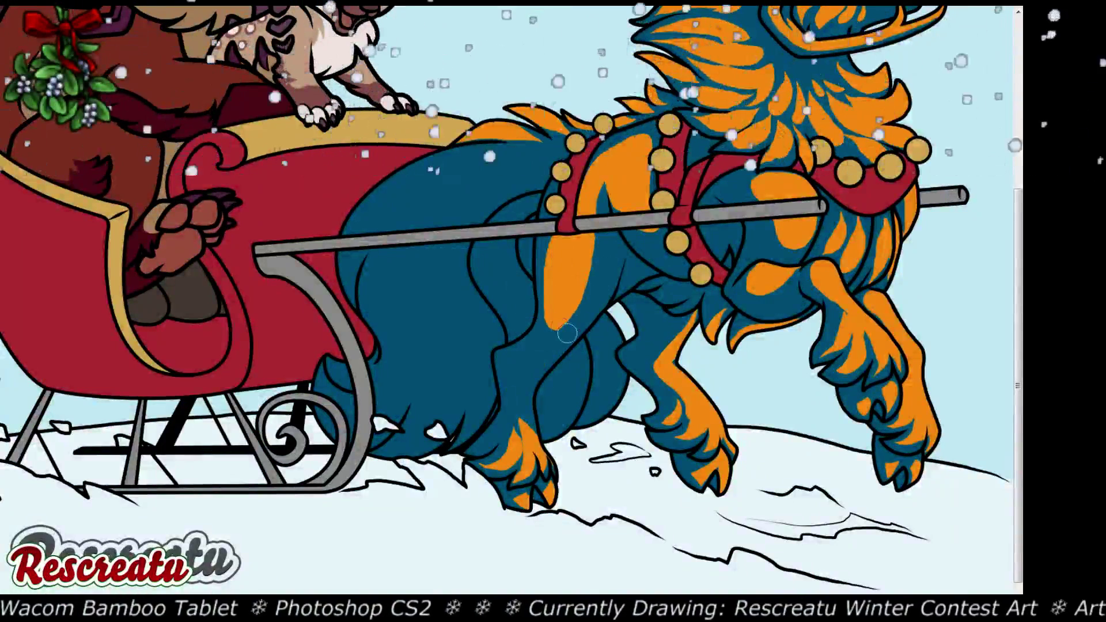
mouse_move(537, 341)
left_mouse_down()
mouse_move(502, 362)
mouse_move(507, 401)
left_mouse_up()
left_click_drag(522, 359, 510, 410)
key("ctrl+alt+z")
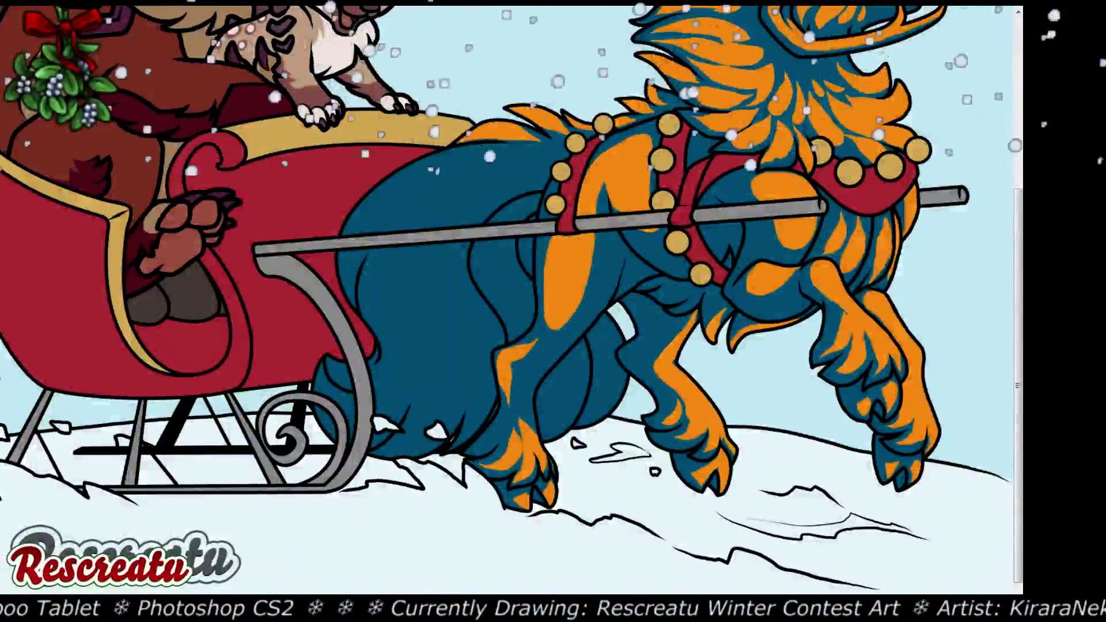
key("ctrl+alt+z")
mouse_move(539, 336)
left_mouse_down()
mouse_move(506, 364)
mouse_move(509, 415)
mouse_move(507, 377)
left_mouse_up()
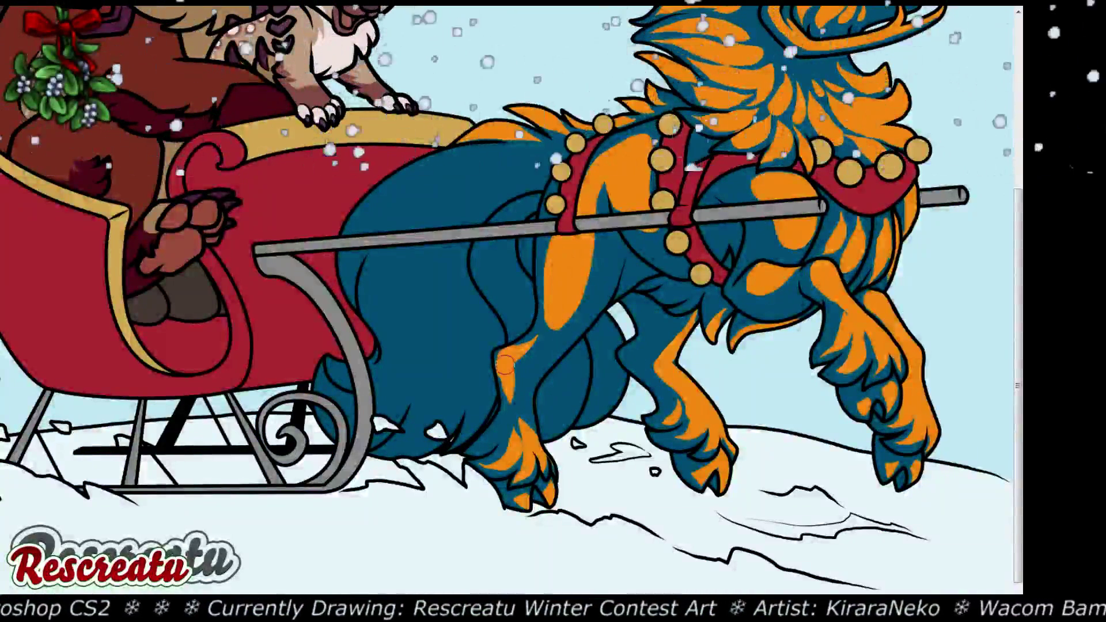
Paint the beast's rump orange from the back ridge down past the sleigh shaft, with a jagged lower edge
mouse_move(505, 364)
left_mouse_down()
mouse_move(493, 450)
mouse_move(503, 427)
mouse_move(458, 448)
mouse_move(454, 496)
mouse_move(454, 551)
mouse_move(489, 554)
left_mouse_up()
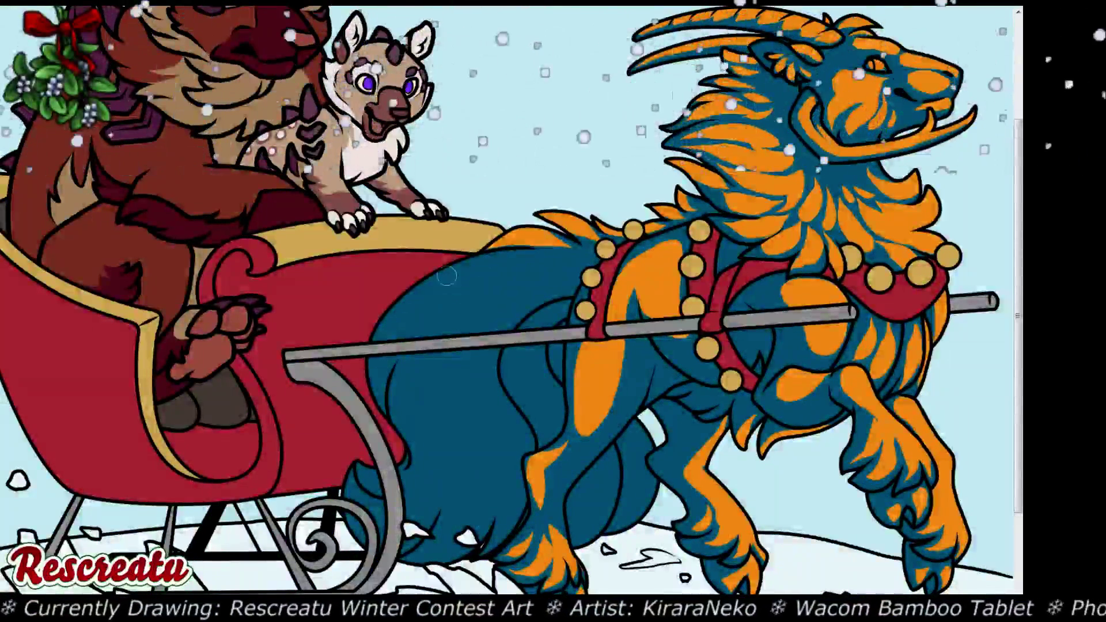
mouse_move(524, 252)
left_mouse_down()
mouse_move(436, 287)
mouse_move(384, 347)
mouse_move(442, 299)
mouse_move(424, 355)
mouse_move(511, 291)
mouse_move(482, 305)
mouse_move(501, 288)
mouse_move(463, 358)
mouse_move(483, 318)
mouse_move(565, 260)
mouse_move(521, 269)
left_mouse_up()
left_click_drag(442, 290, 424, 310)
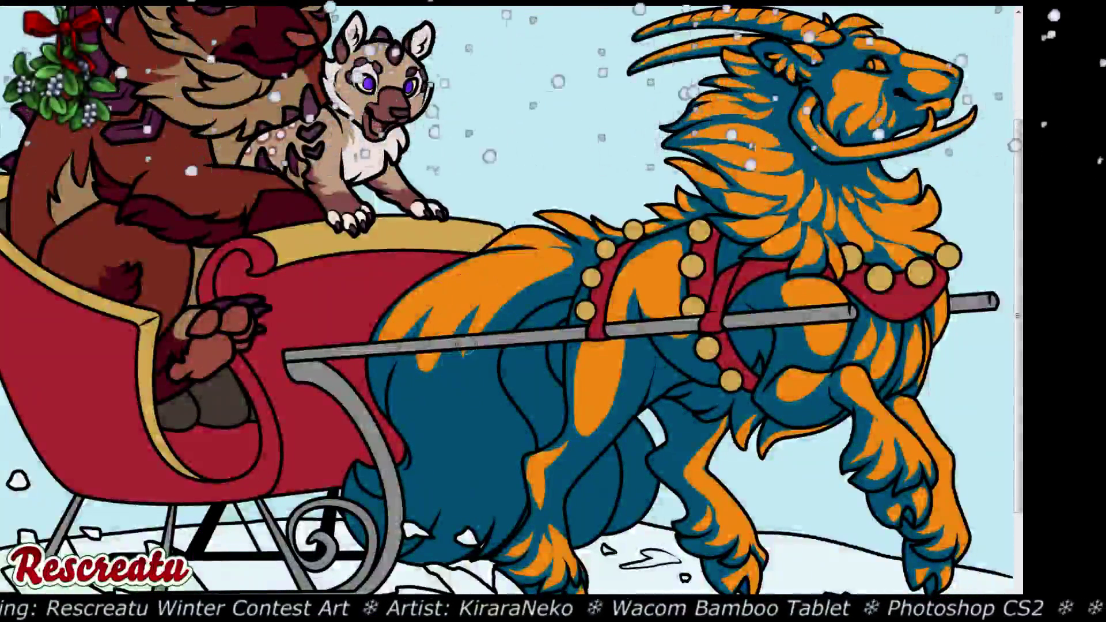
Paint jagged orange streaks over the beast's tail fur, both beside the sleigh runner and behind the near hind leg
mouse_move(422, 397)
left_mouse_down()
mouse_move(423, 423)
mouse_move(454, 469)
mouse_move(465, 458)
mouse_move(484, 484)
mouse_move(500, 482)
mouse_move(513, 426)
mouse_move(508, 487)
left_mouse_up()
left_click_drag(487, 430, 470, 404)
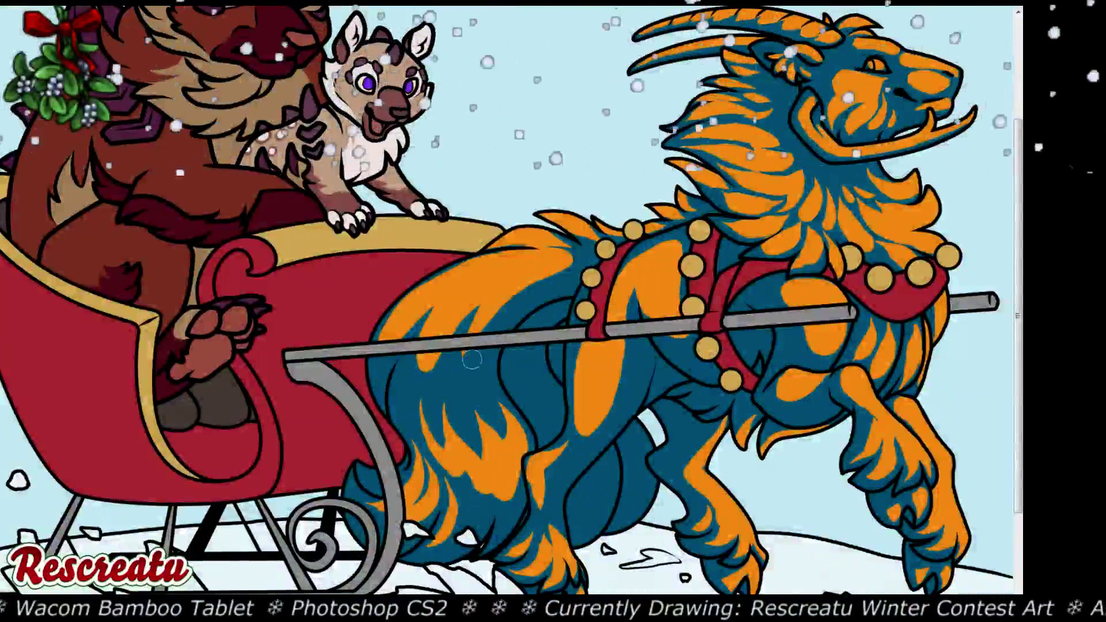
mouse_move(580, 463)
left_mouse_down()
mouse_move(545, 417)
mouse_move(545, 379)
mouse_move(548, 422)
left_mouse_up()
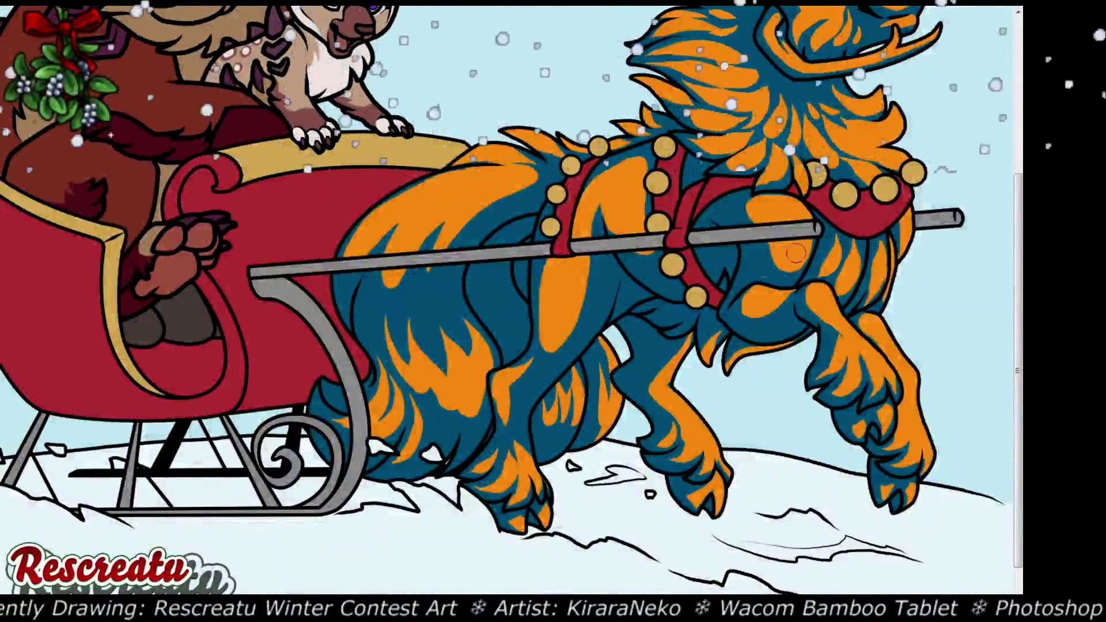
left_click_drag(603, 425, 596, 371)
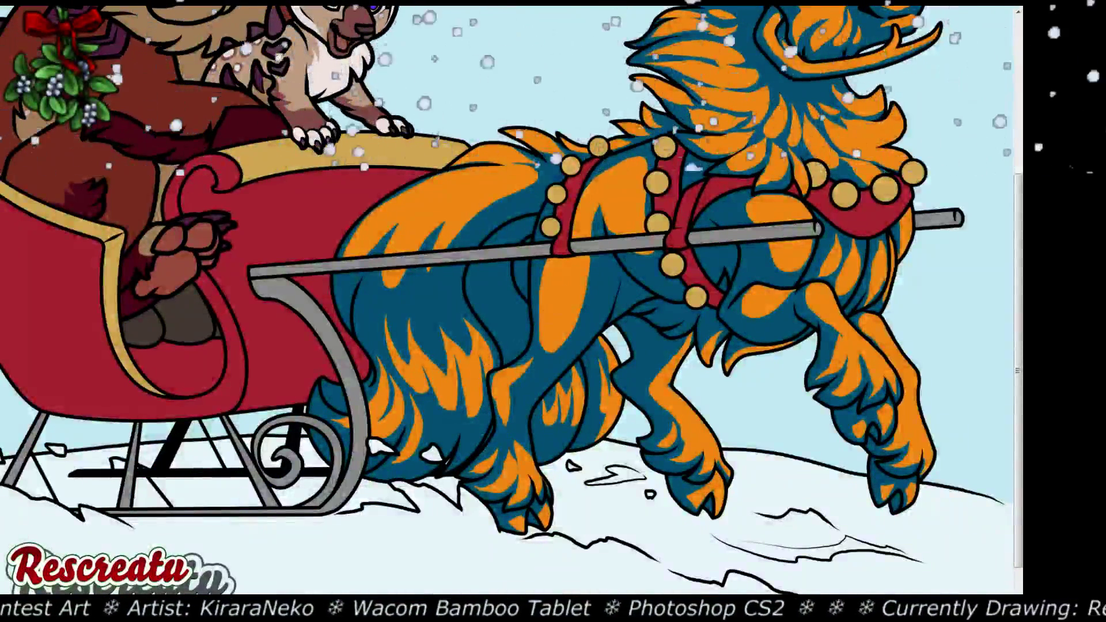
Clear the orange streaks from the tail beside the sleigh runner, and repaint the thin streaks behind the near hind leg
key("ctrl+0")
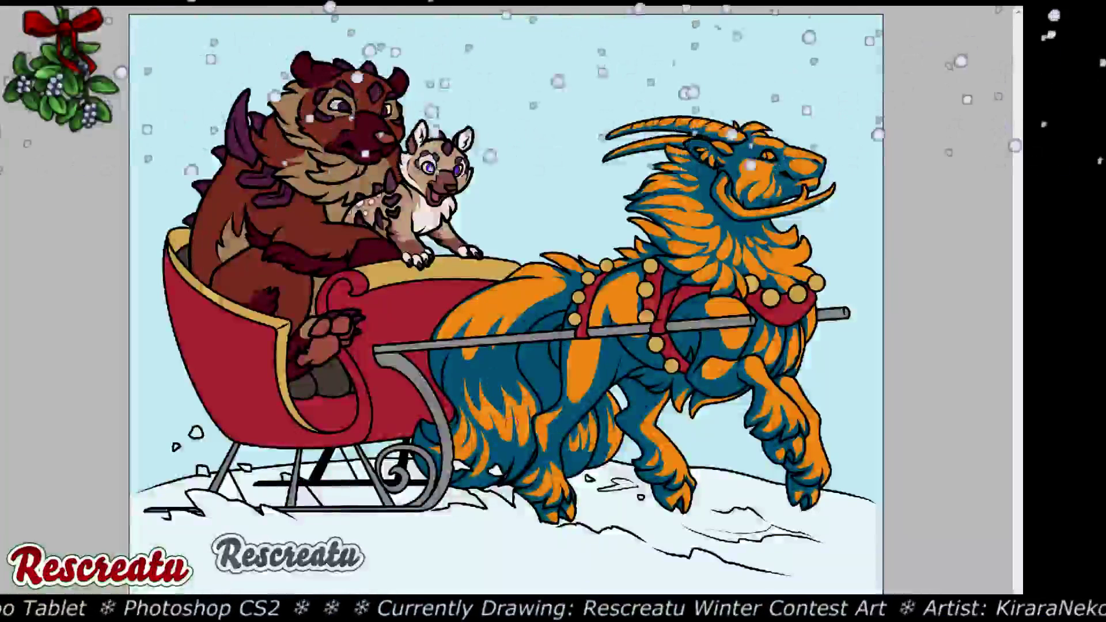
mouse_move(476, 408)
left_mouse_down()
mouse_move(467, 383)
mouse_move(432, 456)
mouse_move(476, 473)
mouse_move(521, 389)
mouse_move(503, 403)
mouse_move(492, 387)
mouse_move(499, 422)
mouse_move(524, 416)
mouse_move(509, 452)
mouse_move(516, 443)
mouse_move(491, 447)
left_mouse_up()
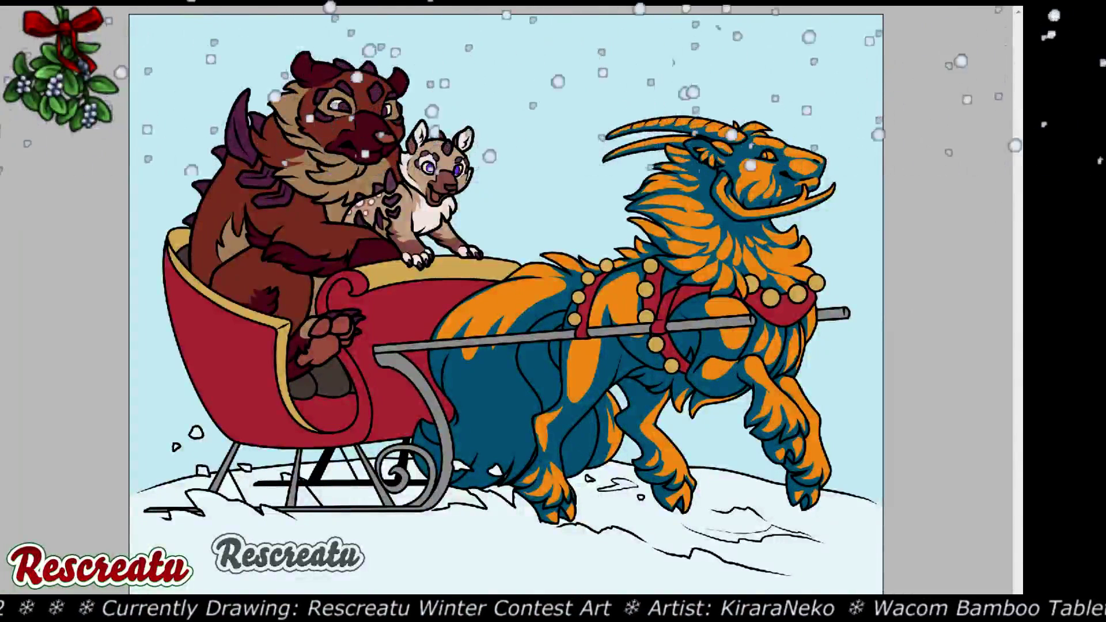
key("ctrl+plus")
mouse_move(632, 461)
left_mouse_down()
mouse_move(588, 322)
mouse_move(577, 394)
left_mouse_up()
left_click_drag(579, 357, 562, 395)
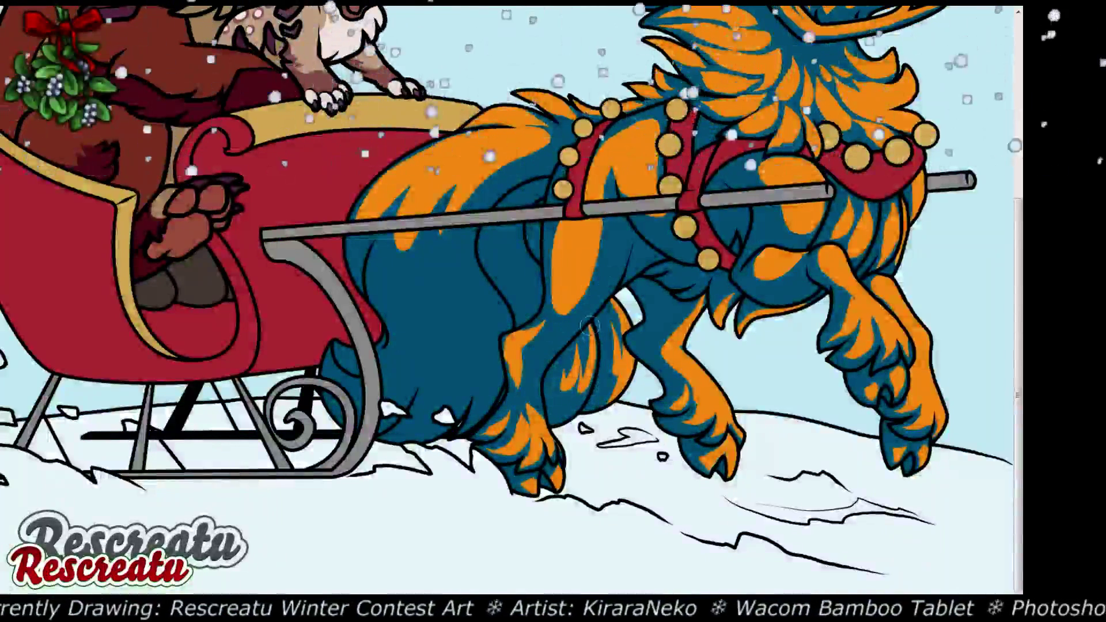
mouse_move(593, 327)
left_mouse_down()
mouse_move(589, 378)
mouse_move(571, 411)
left_mouse_up()
Paint thin, jagged orange streaks across the lower tail fur between the sleigh runner and the near hind leg
left_click_drag(501, 372, 486, 334)
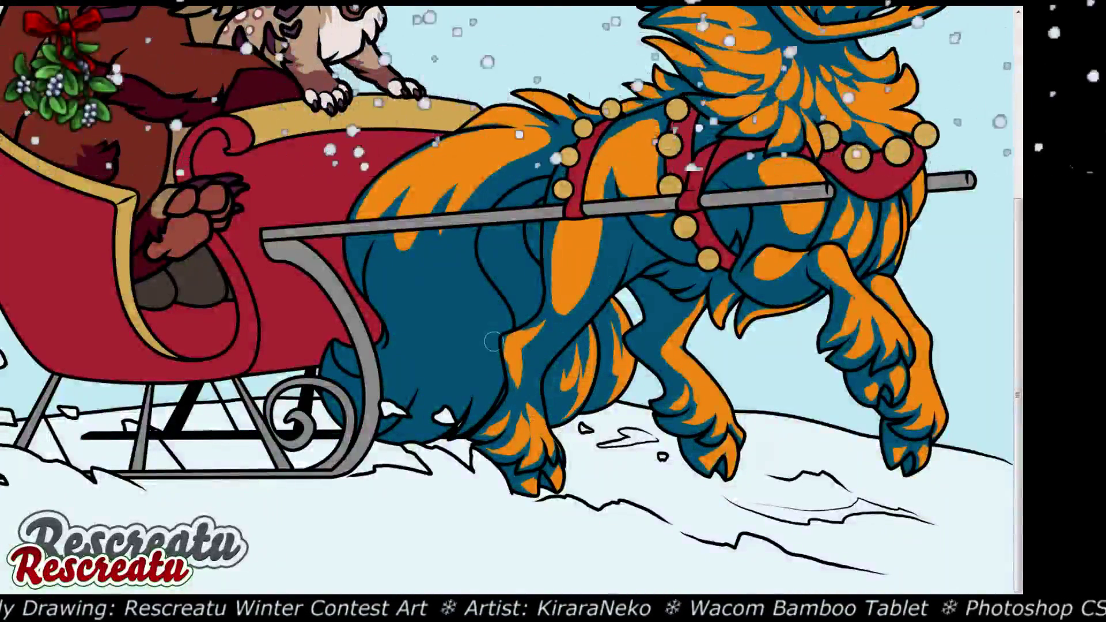
mouse_move(505, 294)
left_mouse_down()
mouse_move(498, 333)
mouse_move(479, 379)
mouse_move(476, 334)
mouse_move(451, 381)
mouse_move(455, 366)
mouse_move(437, 383)
mouse_move(446, 362)
mouse_move(409, 378)
left_mouse_up()
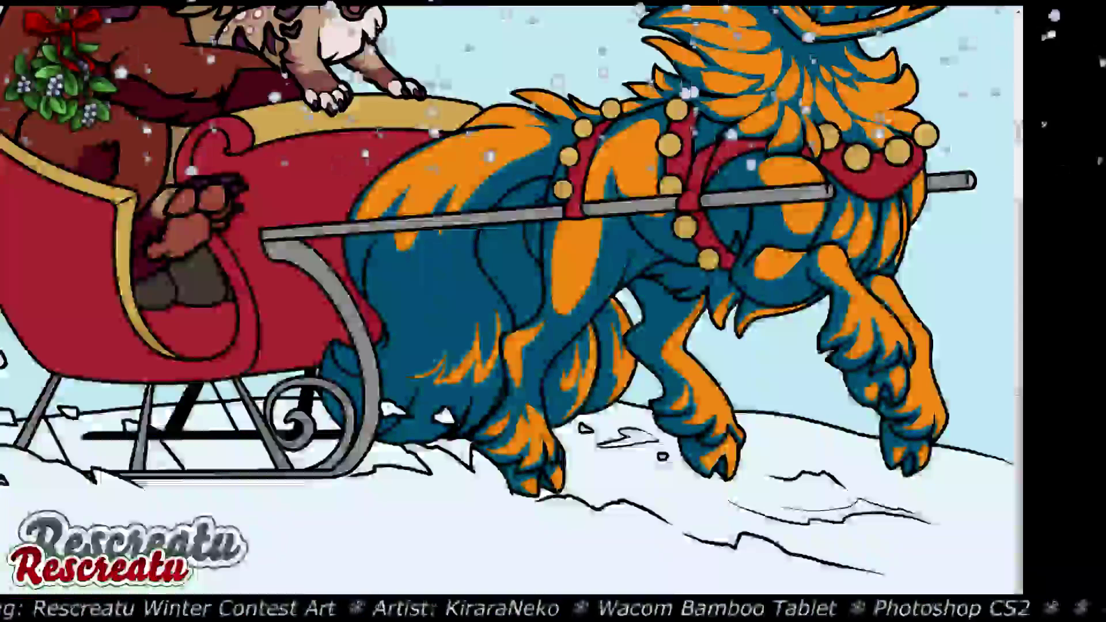
key("ctrl+minus")
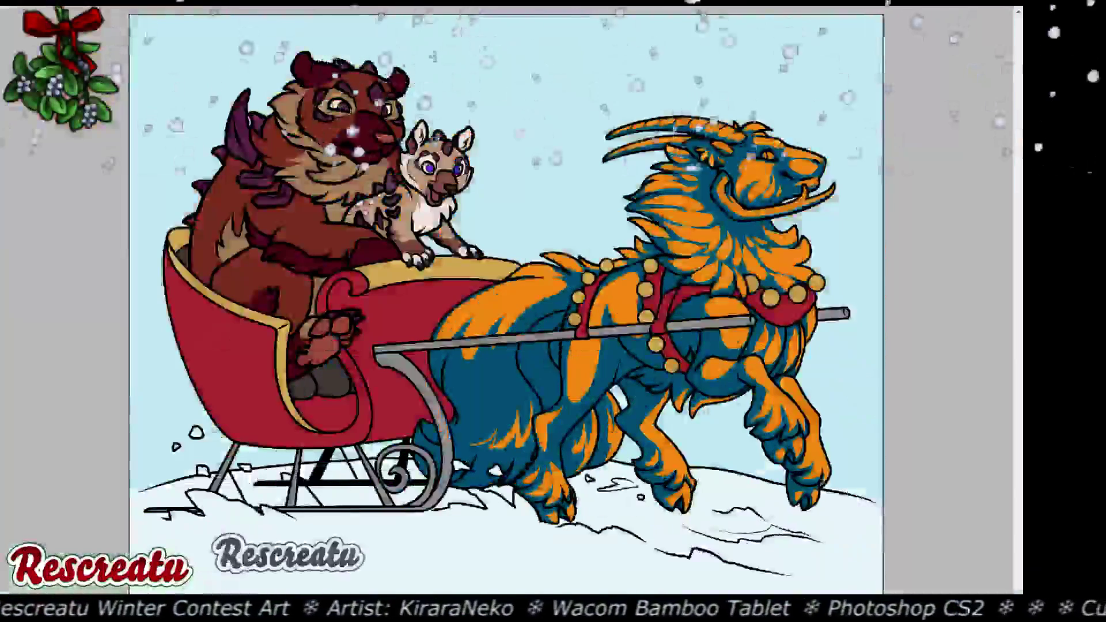
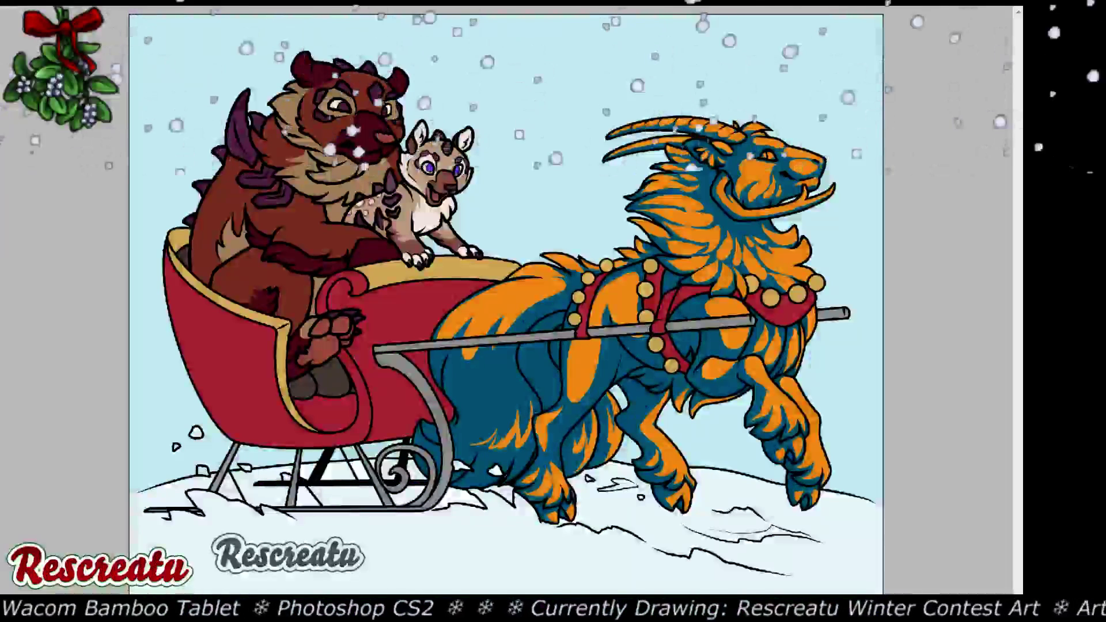
Fill the cub in the sleigh with flat dark blue, then paint both of its eyes orange
left_click(503, 233)
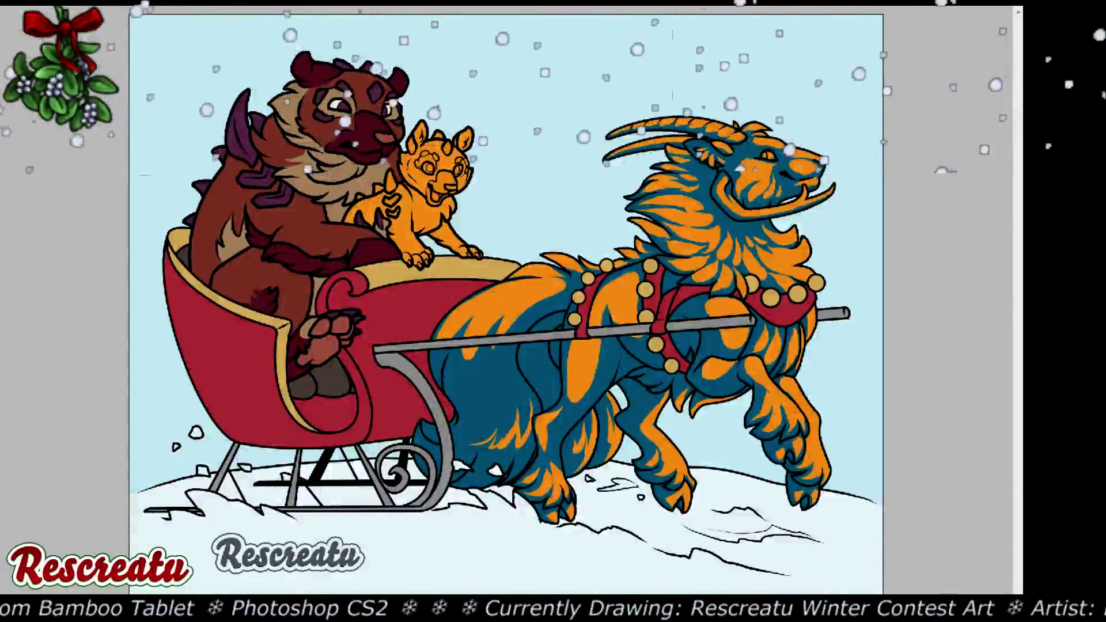
left_click(472, 247)
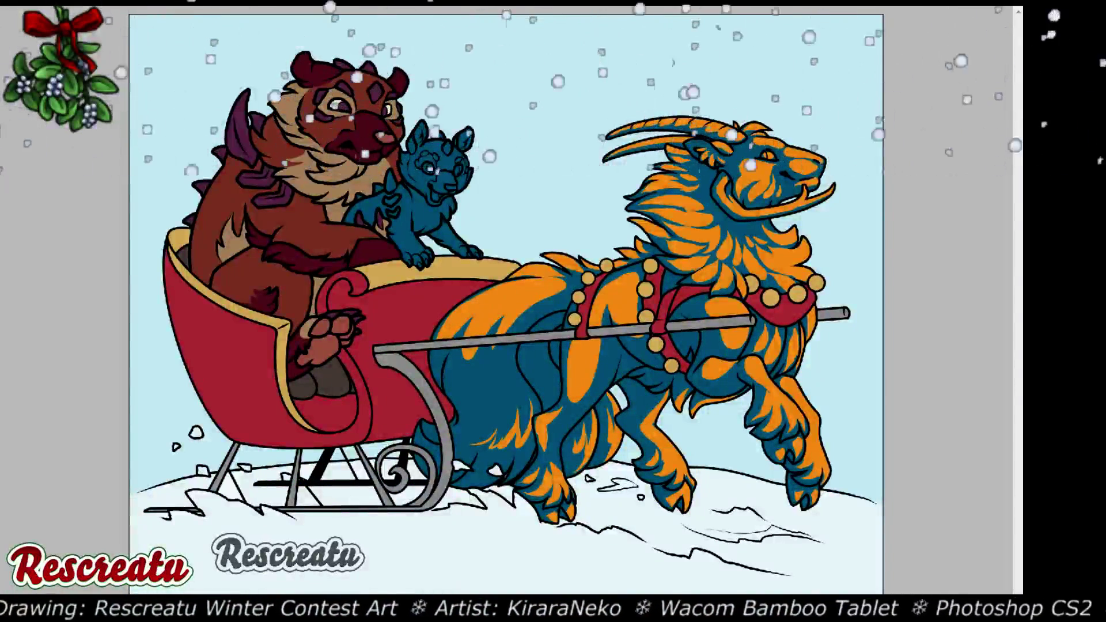
key("ctrl+plus")
key("ctrl+plus")
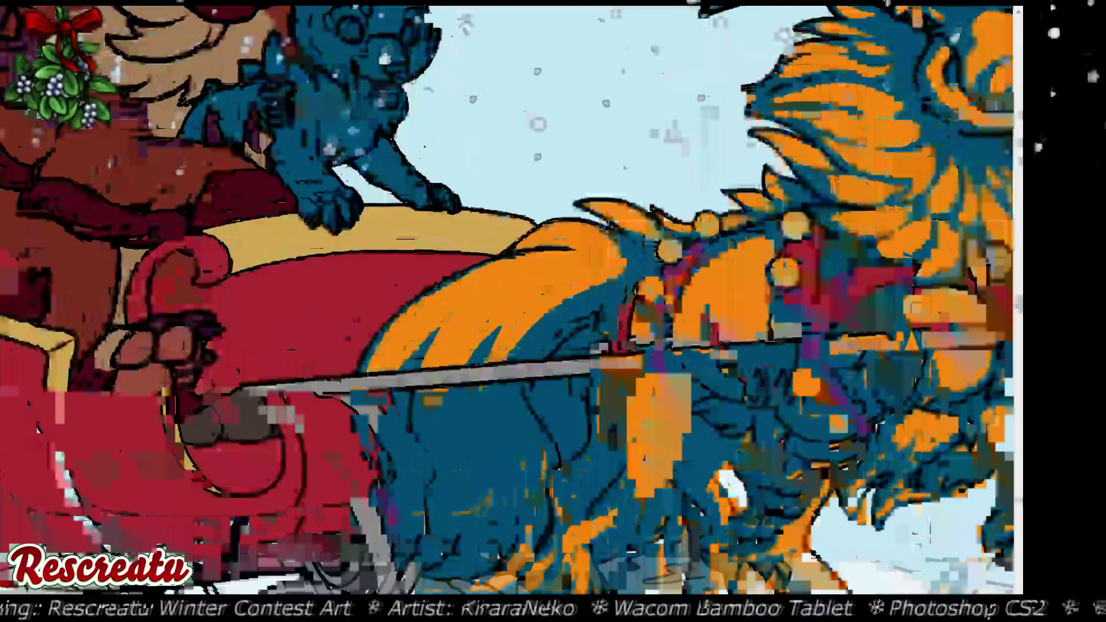
left_click_drag(461, 202, 553, 448)
left_click_drag(441, 266, 499, 278)
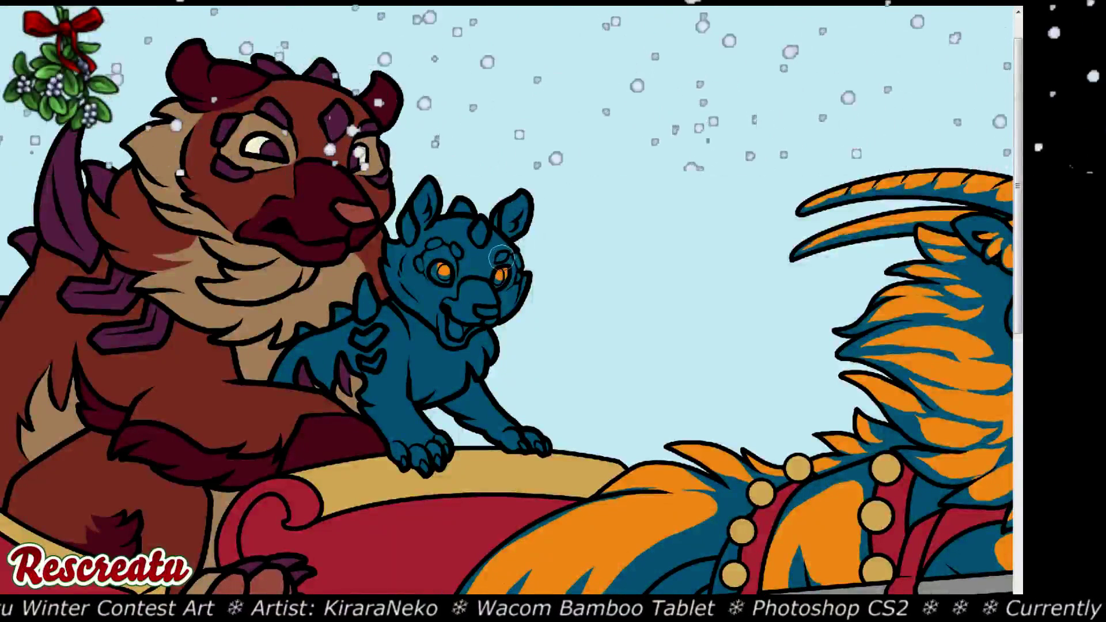
left_click_drag(500, 258, 507, 253)
key("v")
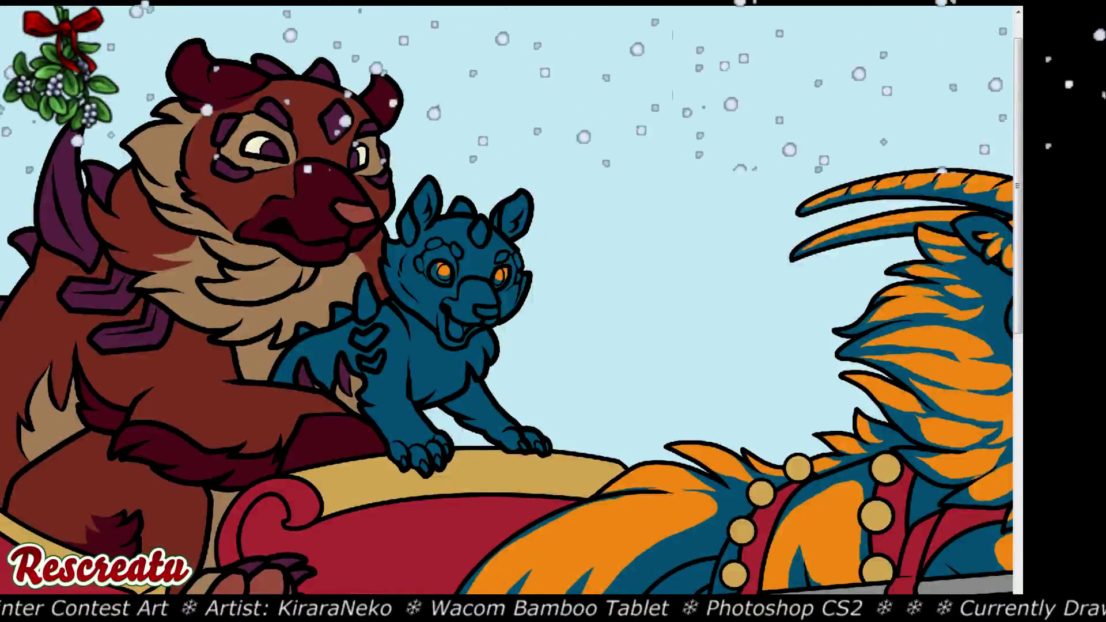
Paint the cub's far brow spots, far cheek, muzzle, nose and lower jaw orange
key("ctrl+plus")
left_click_drag(501, 179, 530, 213)
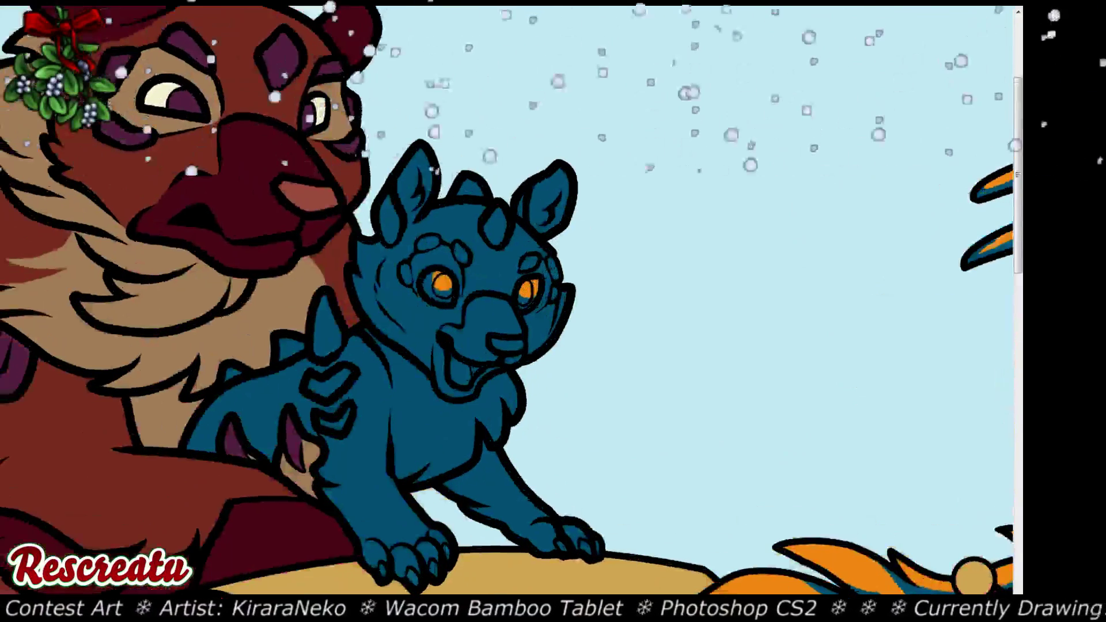
mouse_move(533, 260)
left_mouse_down()
mouse_move(554, 272)
mouse_move(555, 295)
mouse_move(530, 327)
mouse_move(553, 324)
left_mouse_up()
key("ctrl+z")
mouse_move(491, 276)
left_mouse_down()
mouse_move(530, 239)
mouse_move(524, 251)
left_mouse_up()
key("ctrl+z")
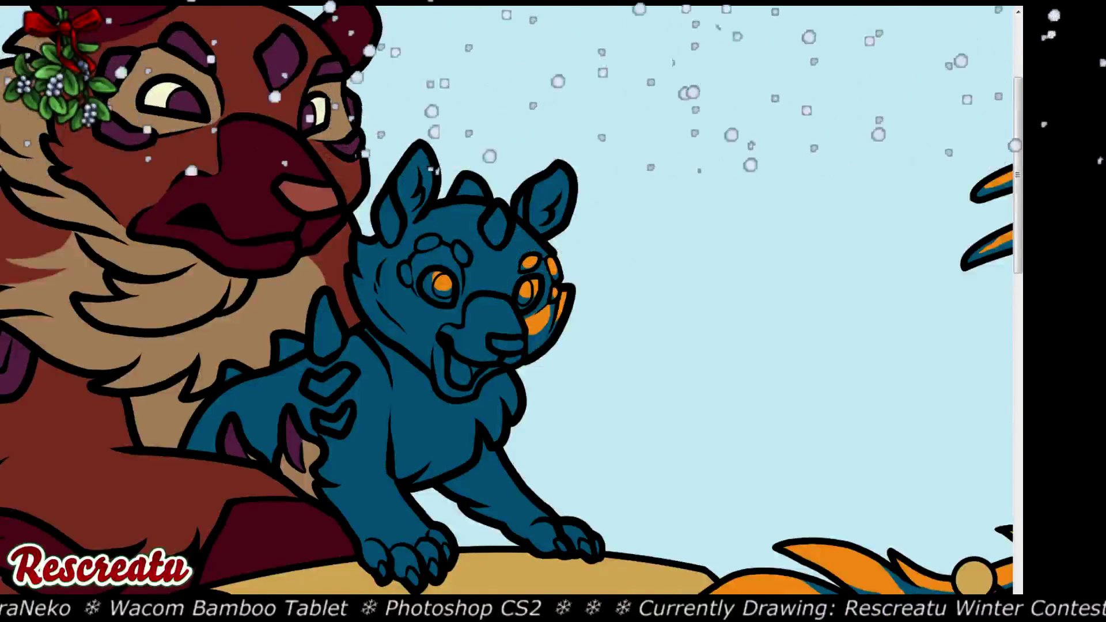
mouse_move(513, 328)
left_mouse_down()
mouse_move(505, 305)
mouse_move(483, 304)
mouse_move(497, 326)
mouse_move(514, 323)
mouse_move(495, 304)
mouse_move(510, 343)
mouse_move(499, 341)
mouse_move(516, 342)
mouse_move(457, 338)
mouse_move(480, 351)
mouse_move(461, 337)
mouse_move(455, 333)
left_mouse_up()
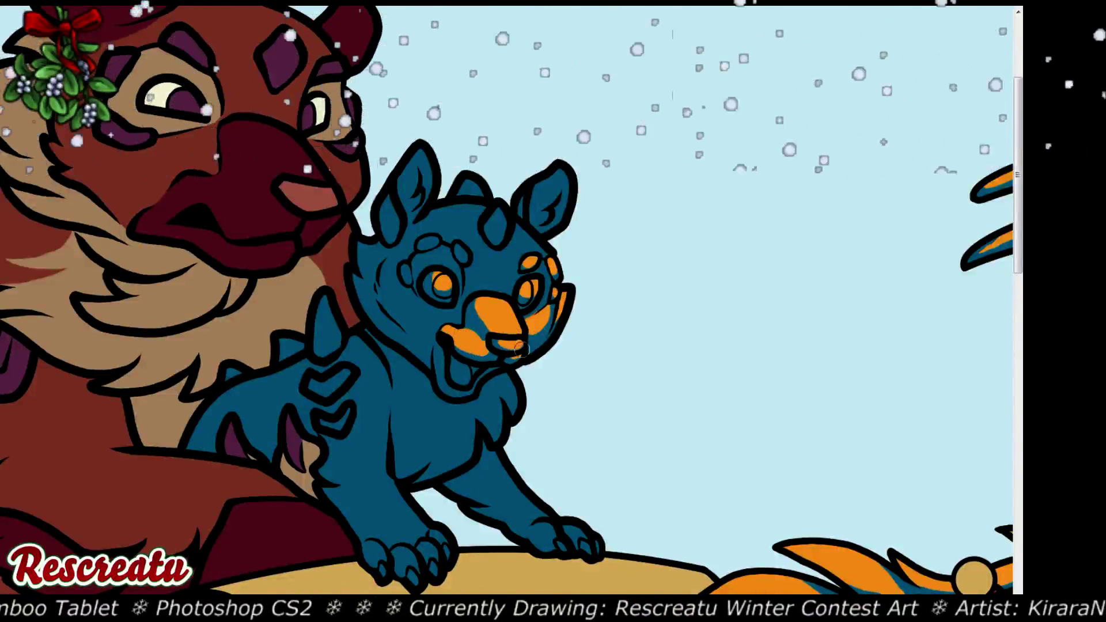
mouse_move(450, 378)
left_mouse_down()
mouse_move(478, 392)
mouse_move(460, 397)
mouse_move(440, 383)
mouse_move(445, 346)
left_mouse_up()
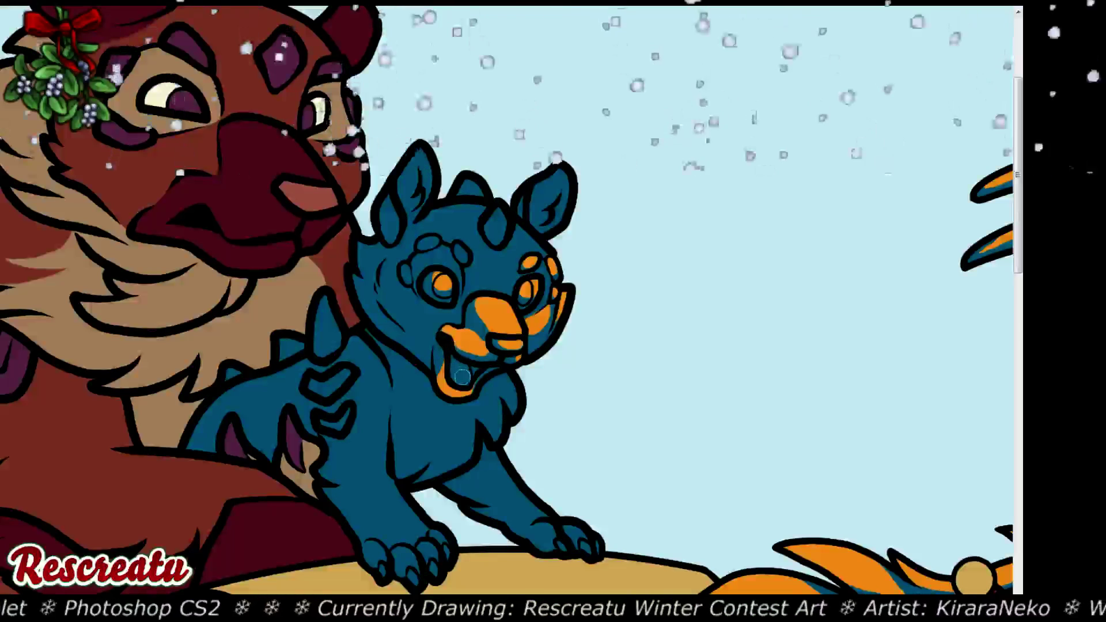
Paint the cub's forehead orange between the ears and down to the nose, including the small head horns
mouse_move(492, 257)
left_mouse_down()
mouse_move(514, 257)
mouse_move(506, 279)
mouse_move(485, 275)
mouse_move(470, 244)
mouse_move(429, 227)
mouse_move(474, 212)
mouse_move(455, 227)
mouse_move(489, 256)
mouse_move(516, 242)
mouse_move(515, 253)
mouse_move(533, 251)
mouse_move(501, 213)
mouse_move(496, 233)
mouse_move(499, 202)
mouse_move(468, 215)
left_mouse_up()
key("ctrl+z")
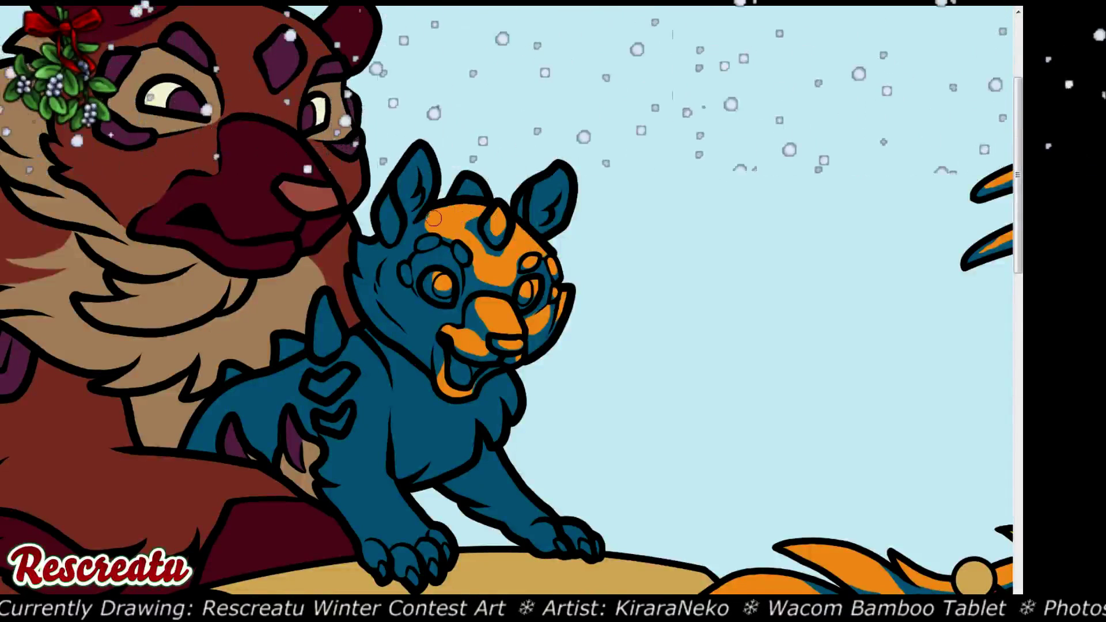
mouse_move(476, 230)
left_mouse_down()
mouse_move(472, 222)
mouse_move(503, 252)
left_mouse_up()
key("bracketright")
key("bracketright")
key("bracketright")
key("bracketright")
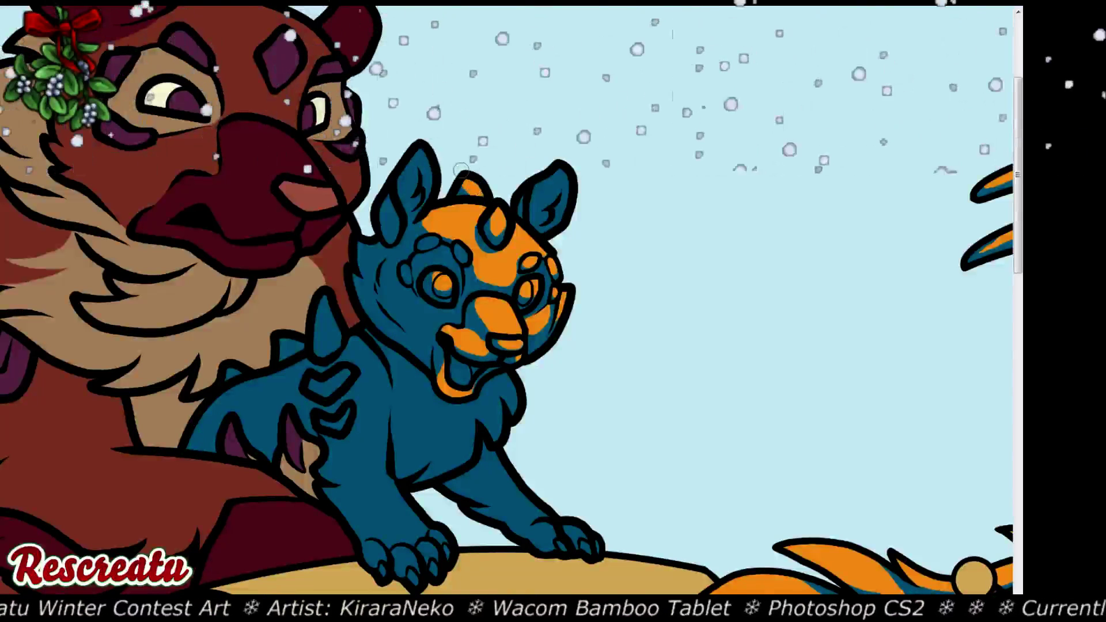
Paint orange patches on both of the cub's ears, and colour its near brow spots orange
mouse_move(538, 222)
left_mouse_down()
mouse_move(548, 195)
mouse_move(536, 201)
mouse_move(561, 170)
mouse_move(518, 217)
mouse_move(527, 189)
left_mouse_up()
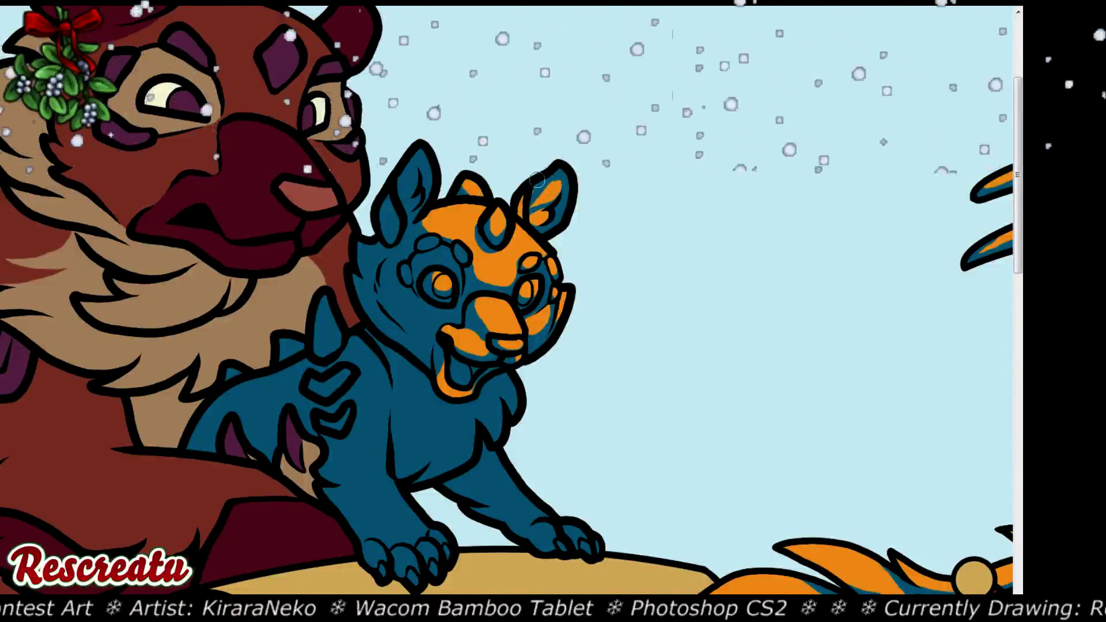
key("ctrl+z")
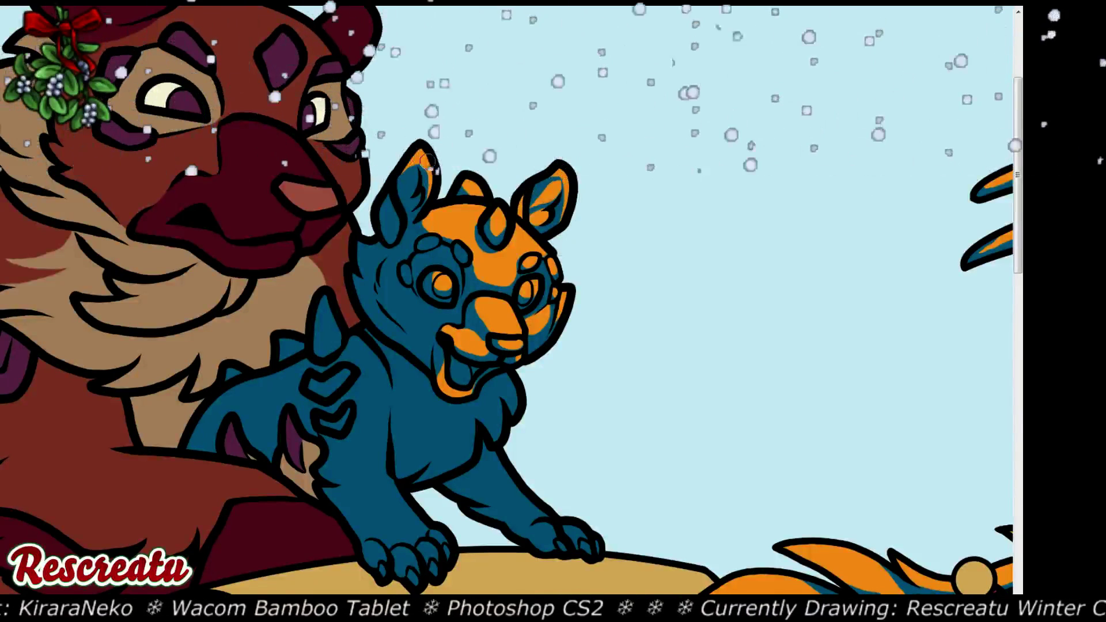
mouse_move(411, 170)
left_mouse_down()
mouse_move(401, 199)
mouse_move(416, 173)
mouse_move(391, 239)
mouse_move(388, 195)
left_mouse_up()
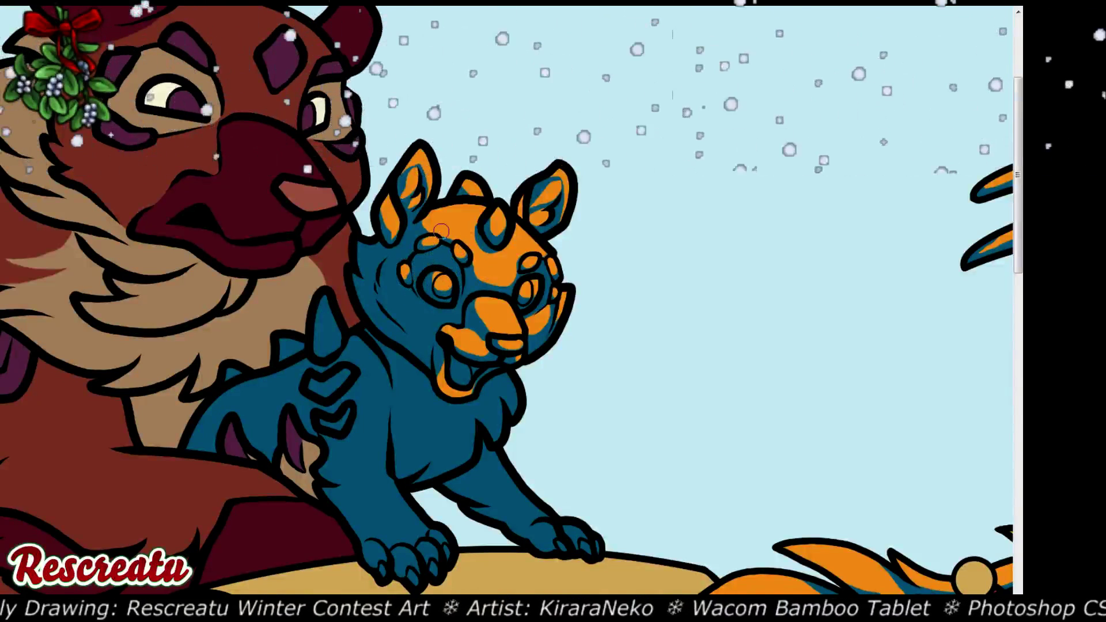
Paint jagged orange fur patches on the cub's near cheek and side of the head, and touch up the far cheek
mouse_move(426, 325)
left_mouse_down()
mouse_move(385, 285)
mouse_move(412, 307)
mouse_move(389, 306)
mouse_move(397, 313)
mouse_move(431, 318)
mouse_move(391, 329)
mouse_move(364, 290)
mouse_move(371, 250)
mouse_move(377, 264)
mouse_move(363, 246)
mouse_move(371, 274)
mouse_move(363, 238)
left_mouse_up()
mouse_move(438, 261)
left_mouse_down()
mouse_move(429, 318)
mouse_move(413, 323)
mouse_move(420, 307)
mouse_move(406, 326)
mouse_move(427, 317)
mouse_move(398, 305)
left_mouse_up()
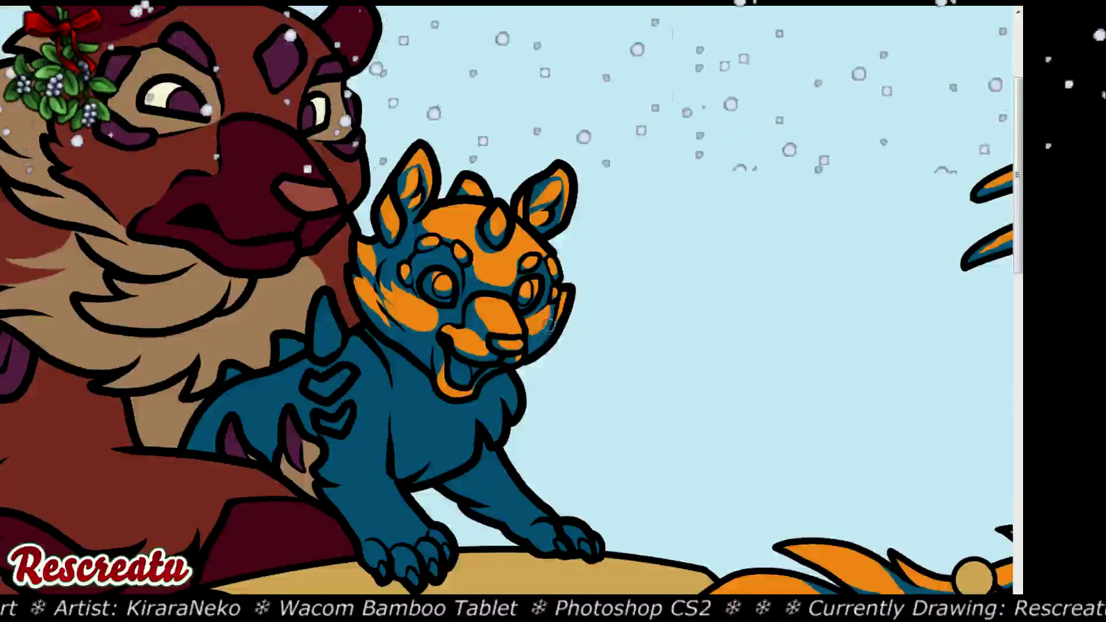
left_click_drag(542, 323, 556, 247)
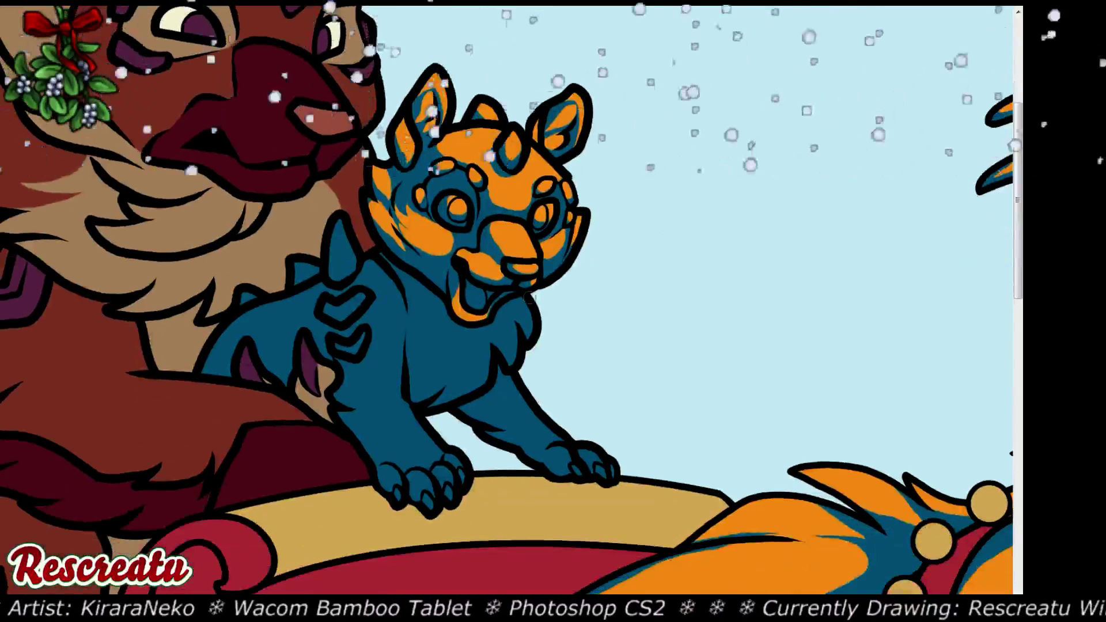
Paint jagged orange tufts on the cub's chest fur, and colour its far foreleg and paw orange
mouse_move(513, 317)
left_mouse_down()
mouse_move(530, 338)
mouse_move(512, 342)
mouse_move(500, 322)
mouse_move(506, 352)
mouse_move(490, 333)
mouse_move(507, 359)
mouse_move(468, 336)
mouse_move(474, 374)
mouse_move(461, 385)
mouse_move(456, 345)
mouse_move(438, 375)
mouse_move(423, 327)
mouse_move(431, 351)
left_mouse_up()
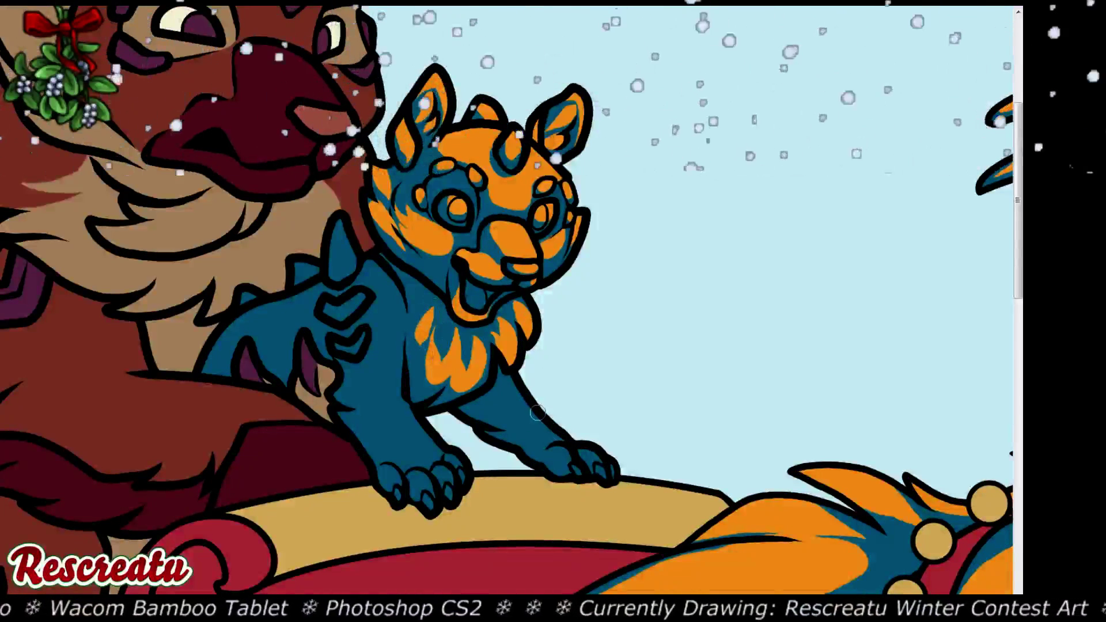
mouse_move(537, 412)
left_mouse_down()
mouse_move(537, 436)
mouse_move(514, 416)
left_mouse_up()
mouse_move(496, 395)
left_mouse_down()
mouse_move(537, 426)
mouse_move(500, 433)
mouse_move(527, 437)
mouse_move(487, 409)
mouse_move(519, 425)
mouse_move(552, 400)
mouse_move(575, 454)
mouse_move(545, 433)
mouse_move(568, 435)
mouse_move(558, 453)
mouse_move(581, 450)
mouse_move(592, 460)
mouse_move(579, 473)
mouse_move(575, 465)
mouse_move(616, 462)
left_mouse_up()
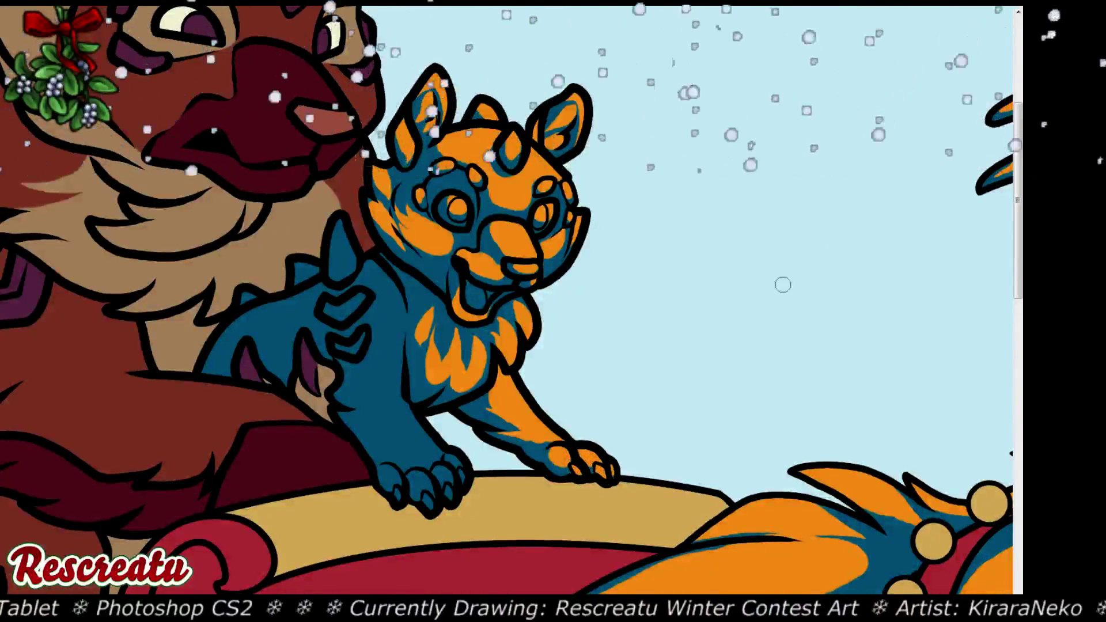
left_click_drag(1065, 60, 1059, 62)
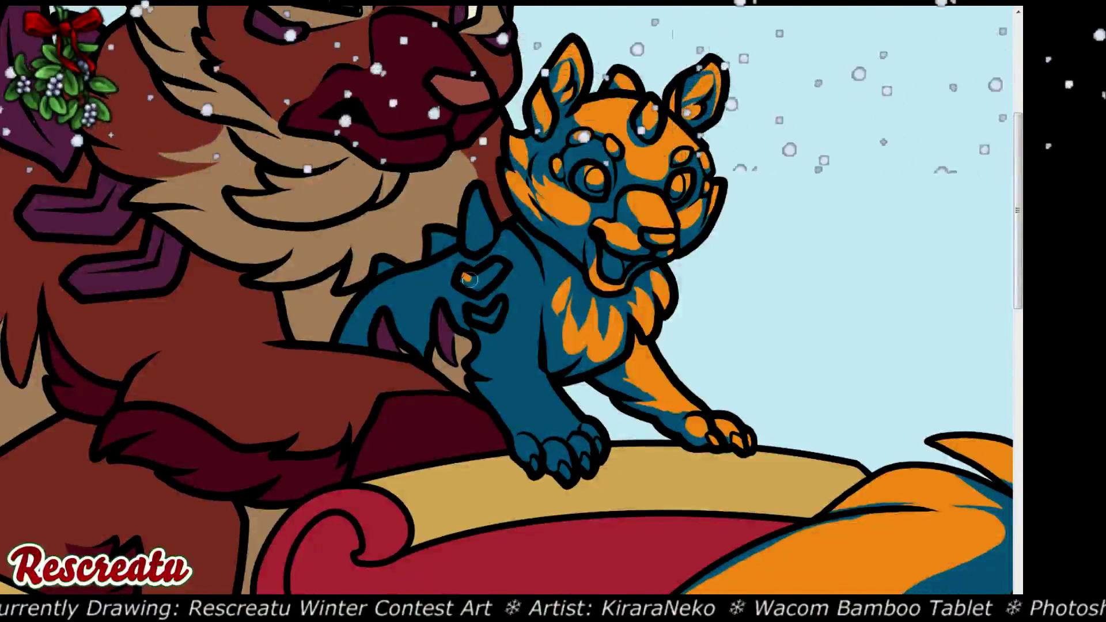
Paint the cub's large shoulder spike, angular shoulder plates, near shoulder, foreleg and toes orange
left_click_drag(470, 280, 501, 268)
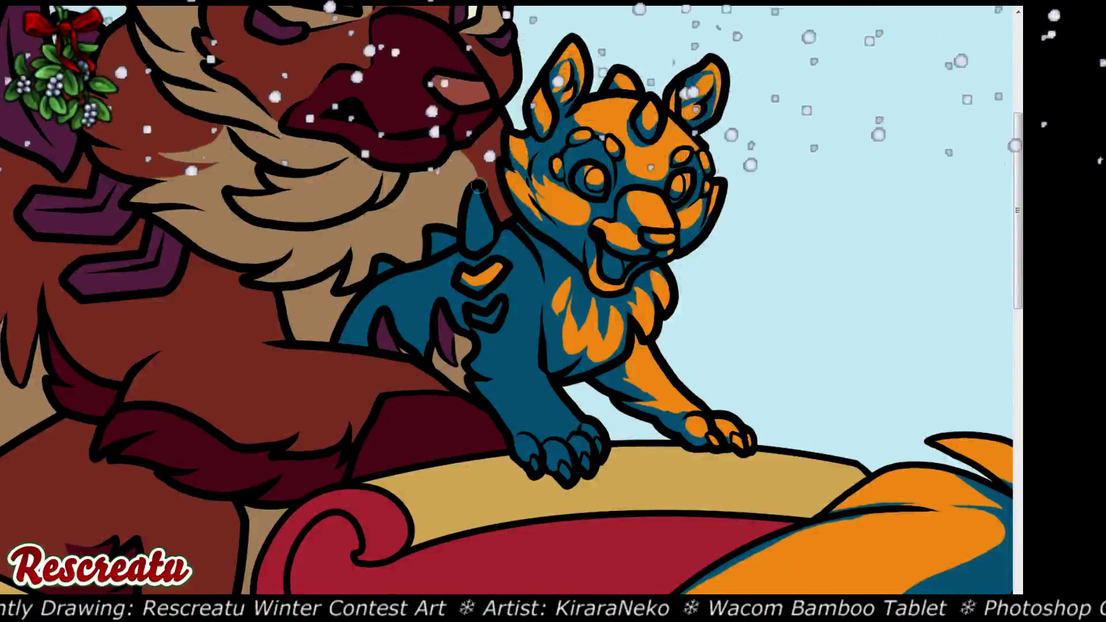
mouse_move(478, 186)
left_mouse_down()
mouse_move(473, 225)
mouse_move(487, 222)
mouse_move(484, 238)
mouse_move(482, 195)
left_mouse_up()
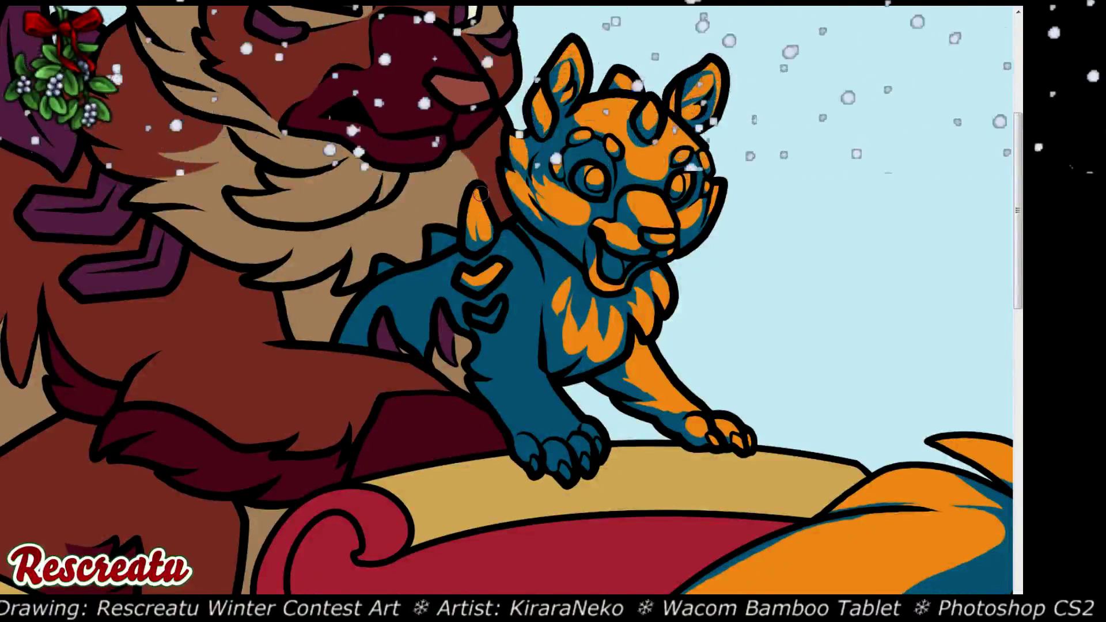
left_click_drag(473, 314, 488, 315)
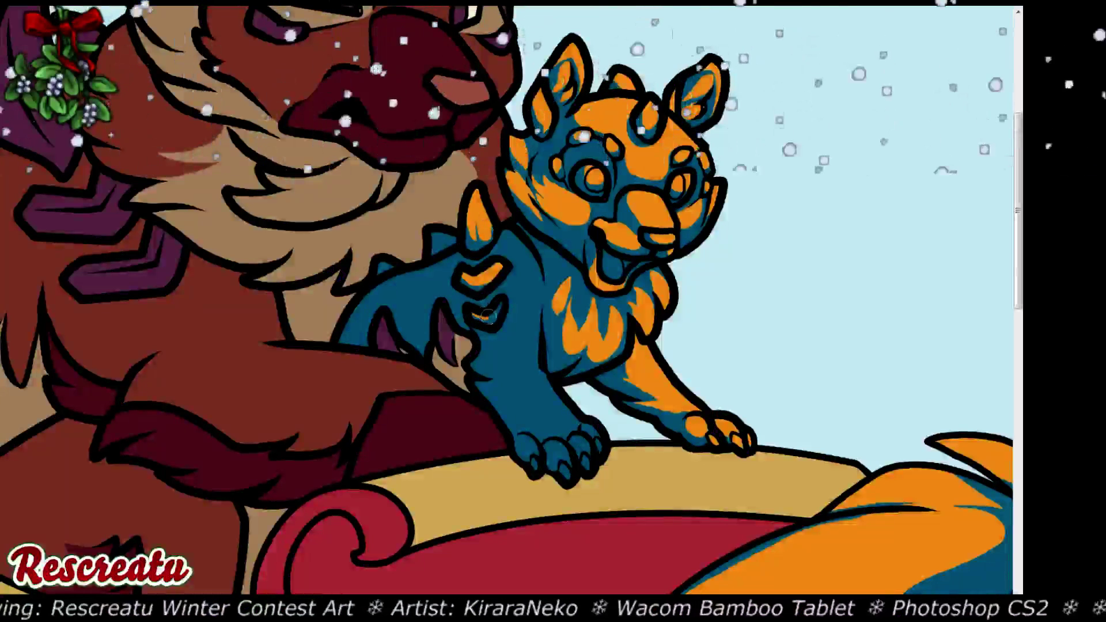
mouse_move(522, 234)
left_mouse_down()
mouse_move(532, 303)
mouse_move(519, 345)
mouse_move(508, 238)
mouse_move(523, 330)
mouse_move(545, 331)
mouse_move(538, 385)
mouse_move(561, 424)
mouse_move(526, 411)
mouse_move(504, 380)
mouse_move(526, 371)
mouse_move(541, 391)
mouse_move(526, 373)
mouse_move(512, 368)
mouse_move(512, 378)
mouse_move(534, 395)
mouse_move(516, 308)
mouse_move(470, 359)
mouse_move(503, 409)
mouse_move(548, 411)
mouse_move(481, 385)
mouse_move(512, 395)
mouse_move(486, 356)
left_mouse_up()
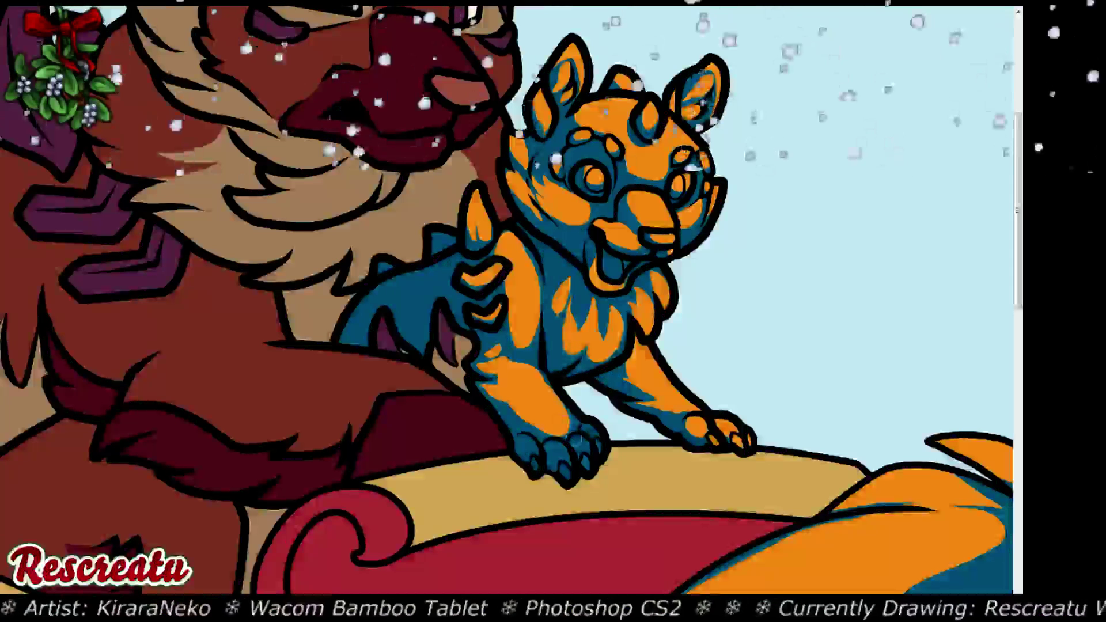
mouse_move(576, 447)
left_mouse_down()
mouse_move(587, 425)
mouse_move(590, 435)
mouse_move(557, 456)
mouse_move(518, 442)
mouse_move(568, 476)
mouse_move(563, 465)
mouse_move(590, 468)
mouse_move(597, 441)
left_mouse_up()
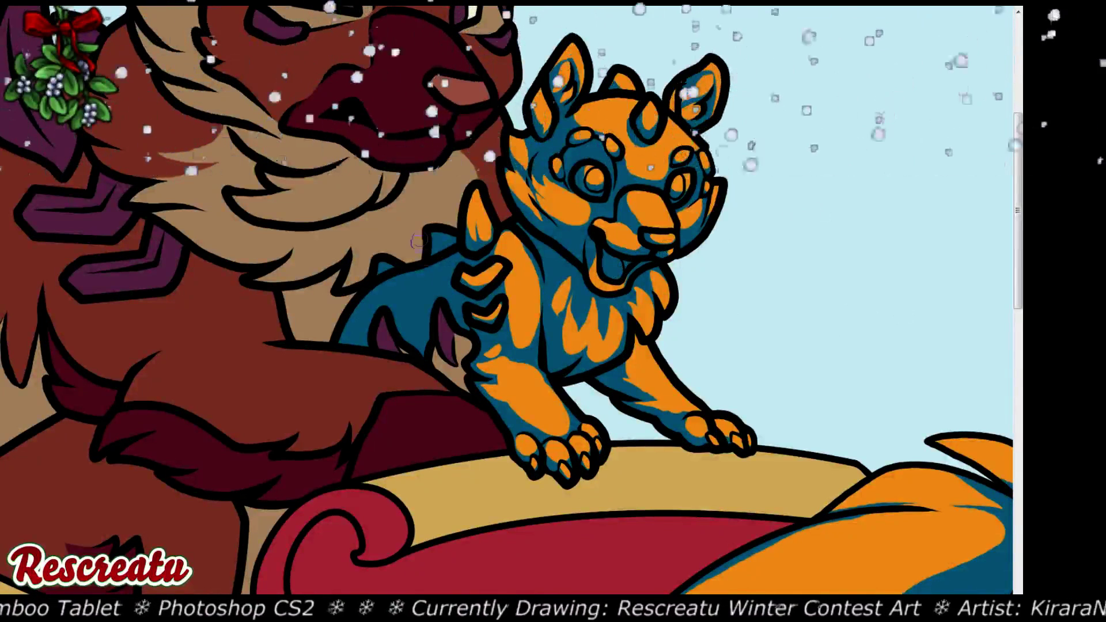
Paint the cub's small back spikes orange, and add orange patches along its back and rump
mouse_move(452, 259)
left_mouse_down()
mouse_move(407, 301)
mouse_move(456, 249)
mouse_move(426, 296)
mouse_move(398, 300)
mouse_move(454, 253)
mouse_move(410, 297)
left_mouse_up()
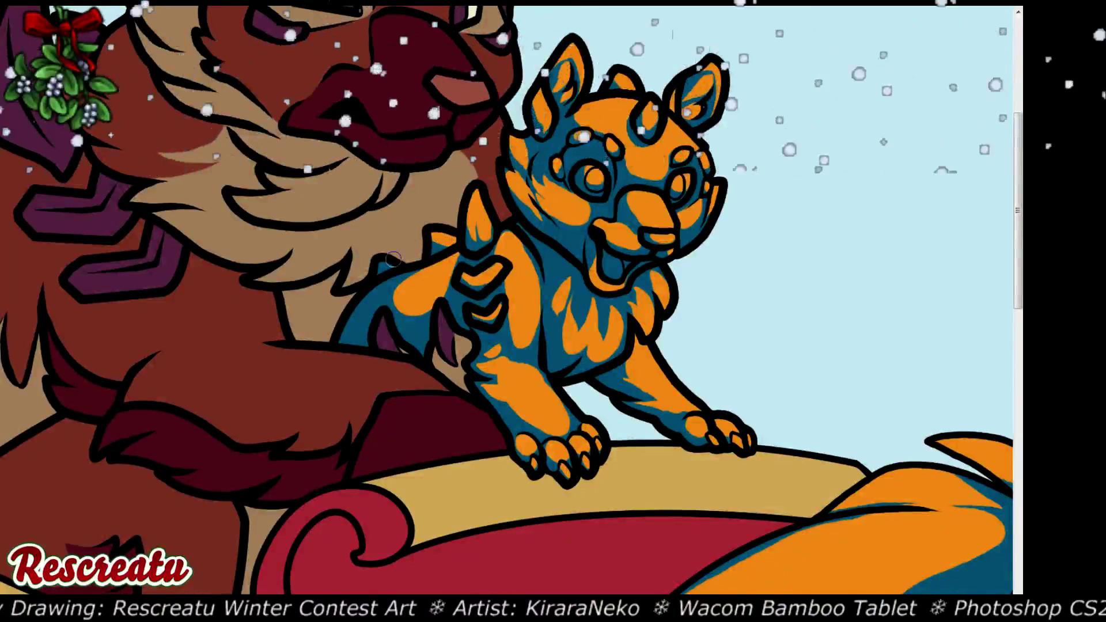
left_click_drag(394, 261, 378, 261)
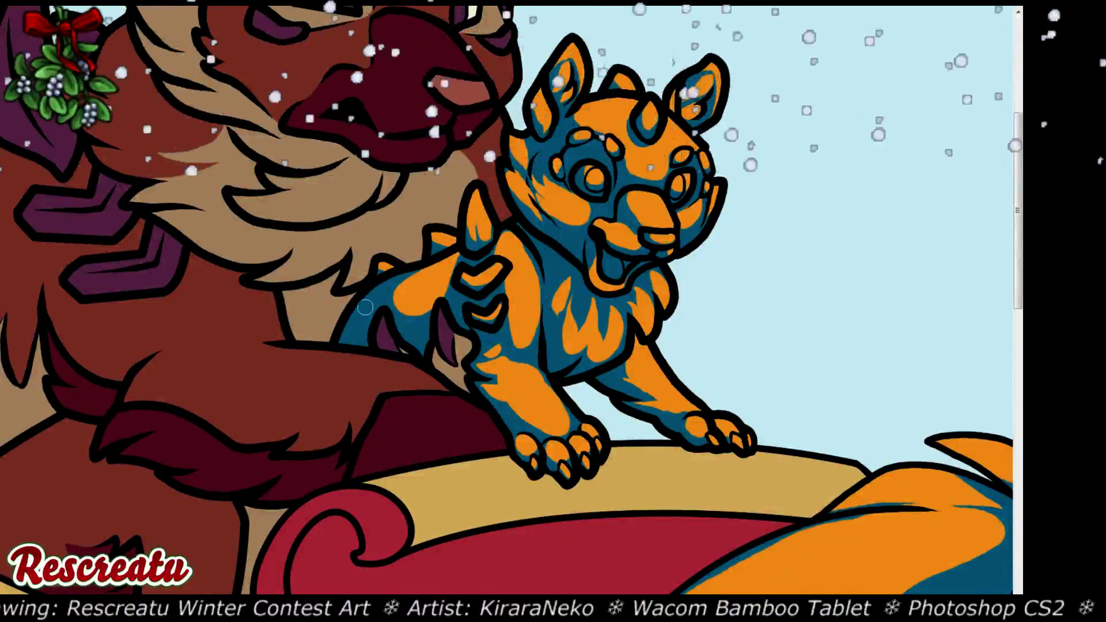
mouse_move(363, 310)
left_mouse_down()
mouse_move(387, 289)
mouse_move(361, 332)
left_mouse_up()
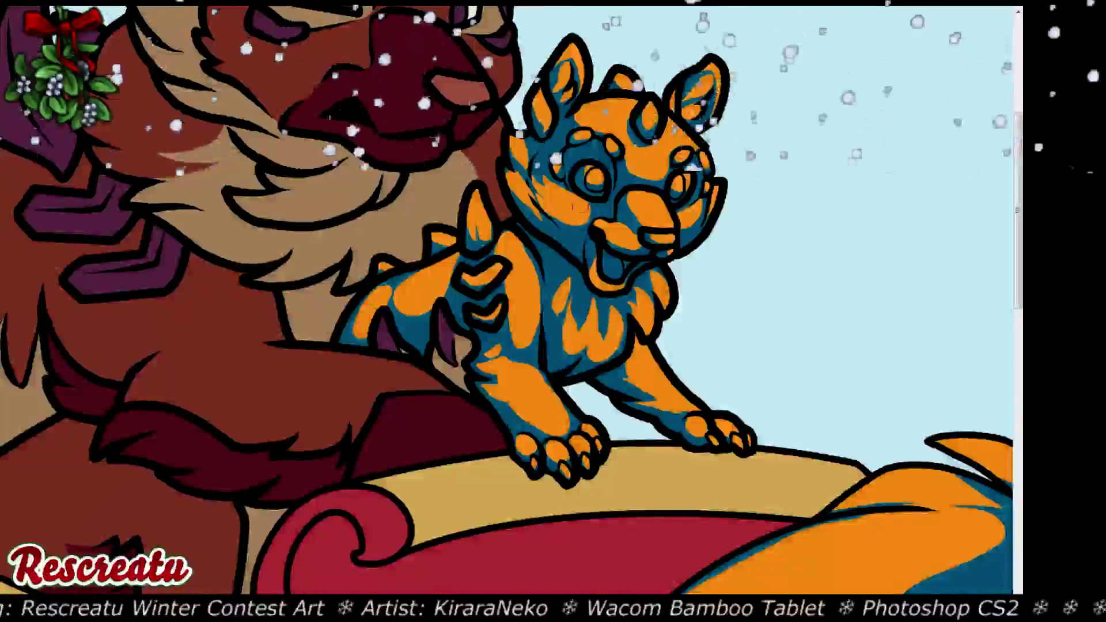
key("ctrl+z")
mouse_move(394, 277)
left_mouse_down()
mouse_move(362, 323)
mouse_move(389, 282)
left_mouse_up()
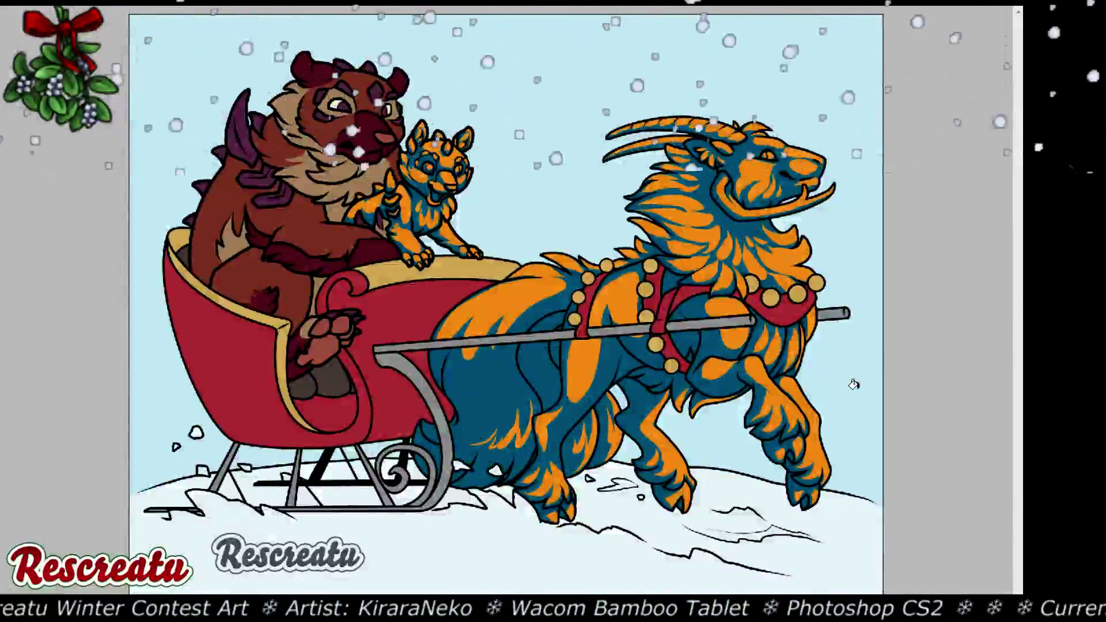
Fill the large bear-like beast in the sleigh with flat dark blue, and paint both of its eyes orange
left_click(246, 253)
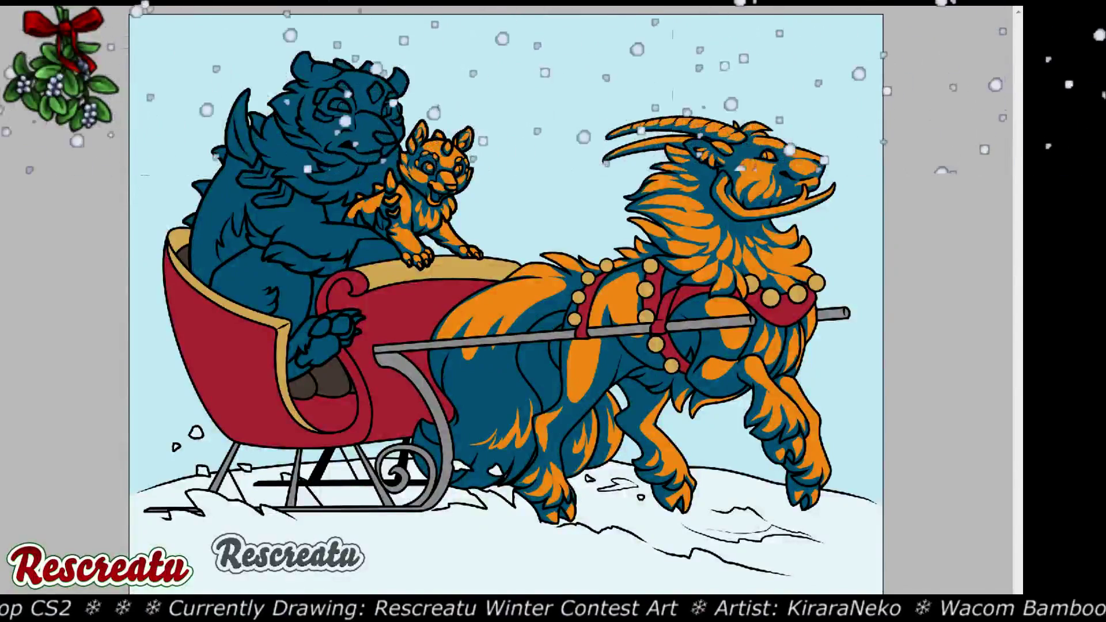
key("ctrl+plus")
key("ctrl+plus")
left_click_drag(357, 150, 576, 428)
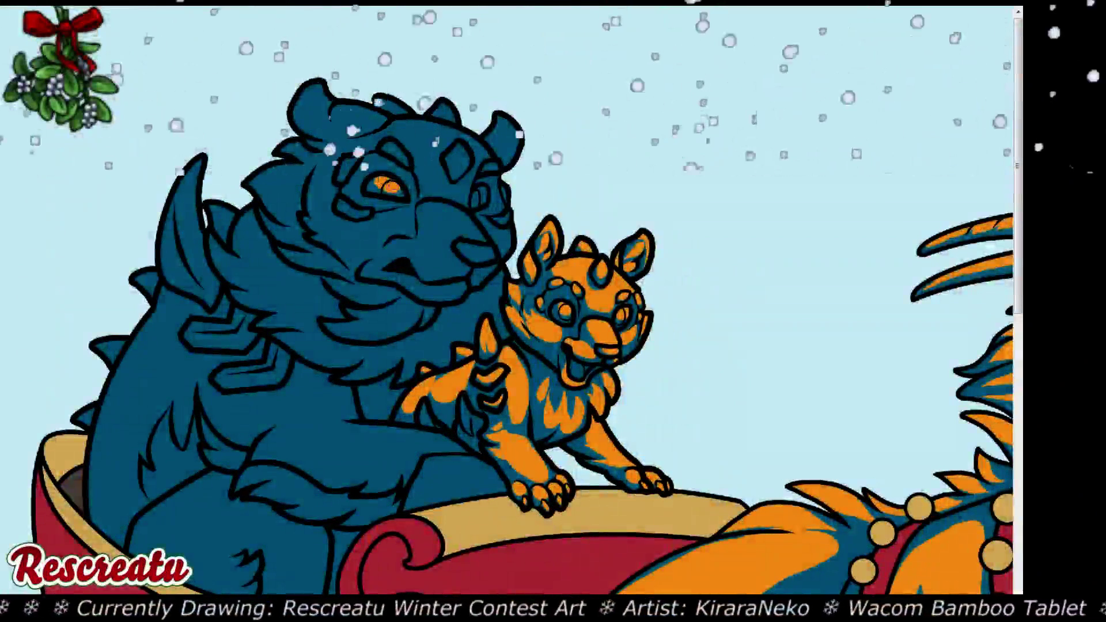
left_click(476, 197)
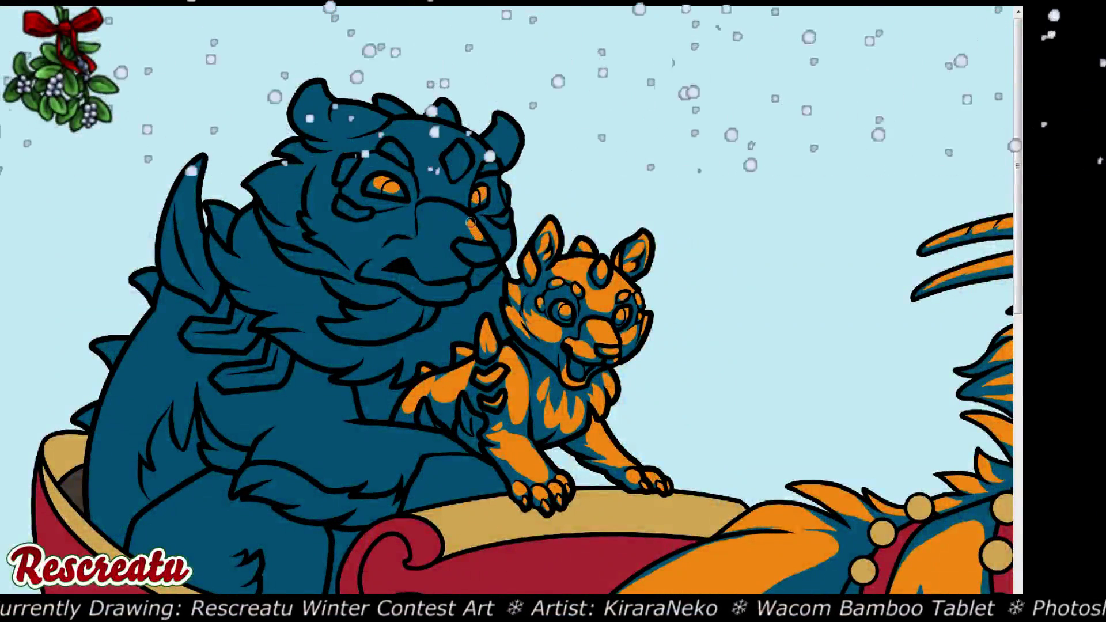
Paint the large seated beast's nose, muzzle, markings around the eyes, ears and head spikes orange
mouse_move(431, 209)
left_mouse_down()
mouse_move(444, 228)
mouse_move(476, 237)
left_mouse_up()
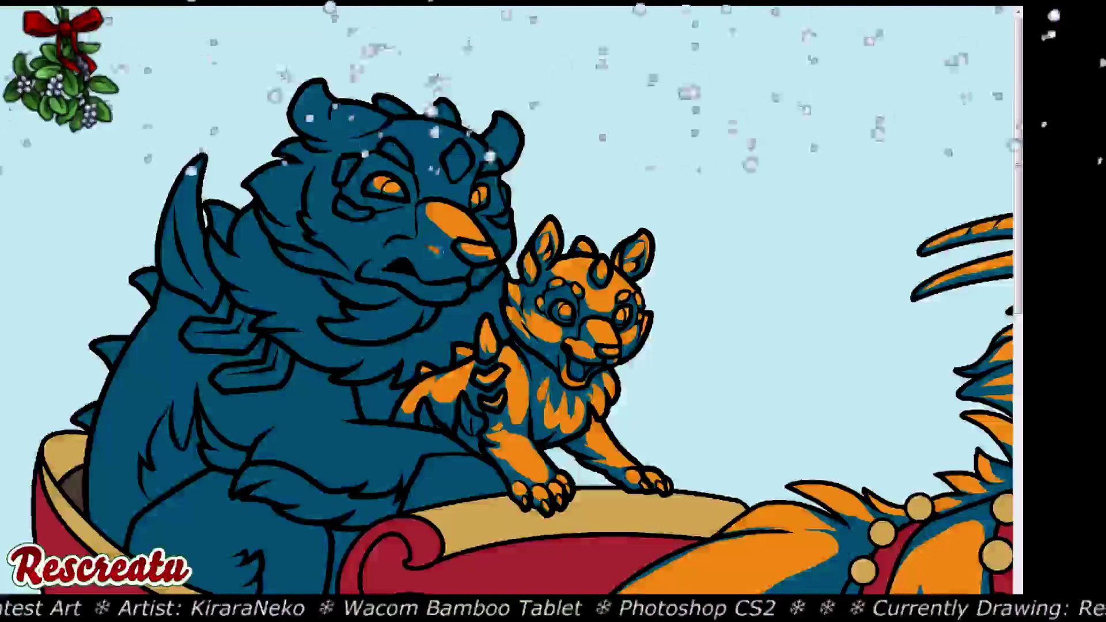
mouse_move(423, 247)
left_mouse_down()
mouse_move(449, 262)
mouse_move(439, 272)
mouse_move(423, 248)
mouse_move(439, 267)
mouse_move(407, 244)
mouse_move(372, 259)
left_mouse_up()
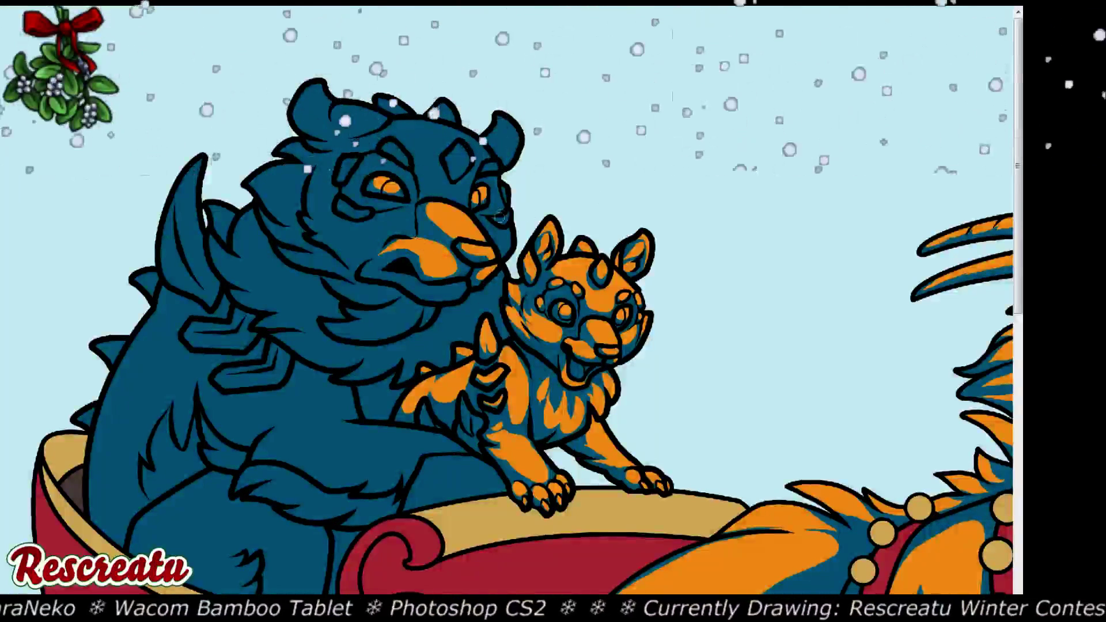
left_click_drag(417, 235, 444, 238)
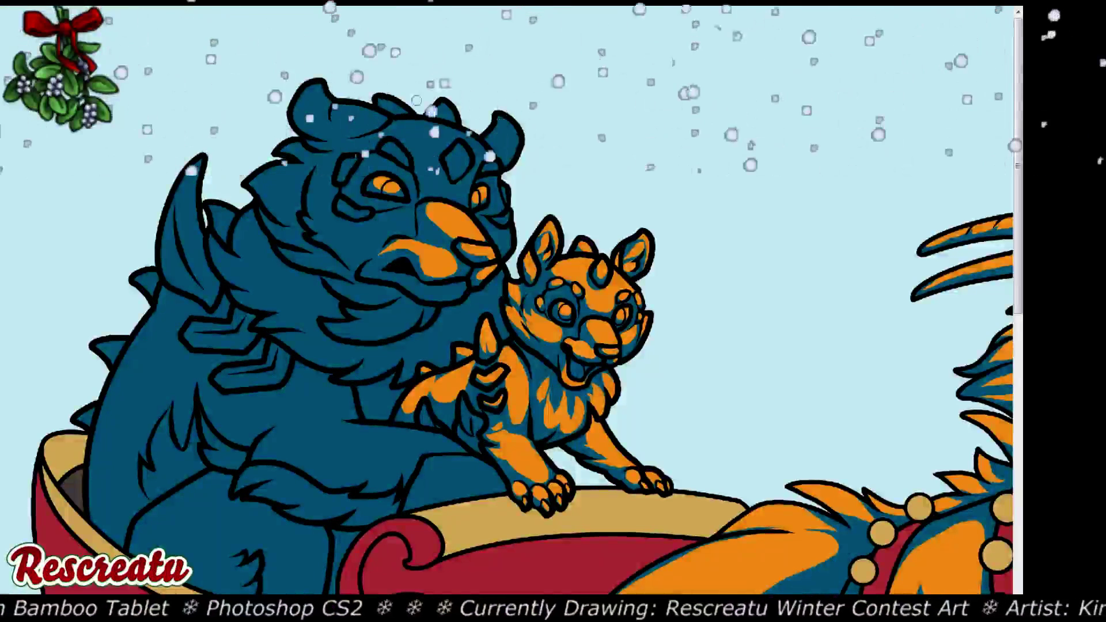
mouse_move(499, 218)
left_mouse_down()
mouse_move(508, 219)
mouse_move(504, 187)
left_mouse_up()
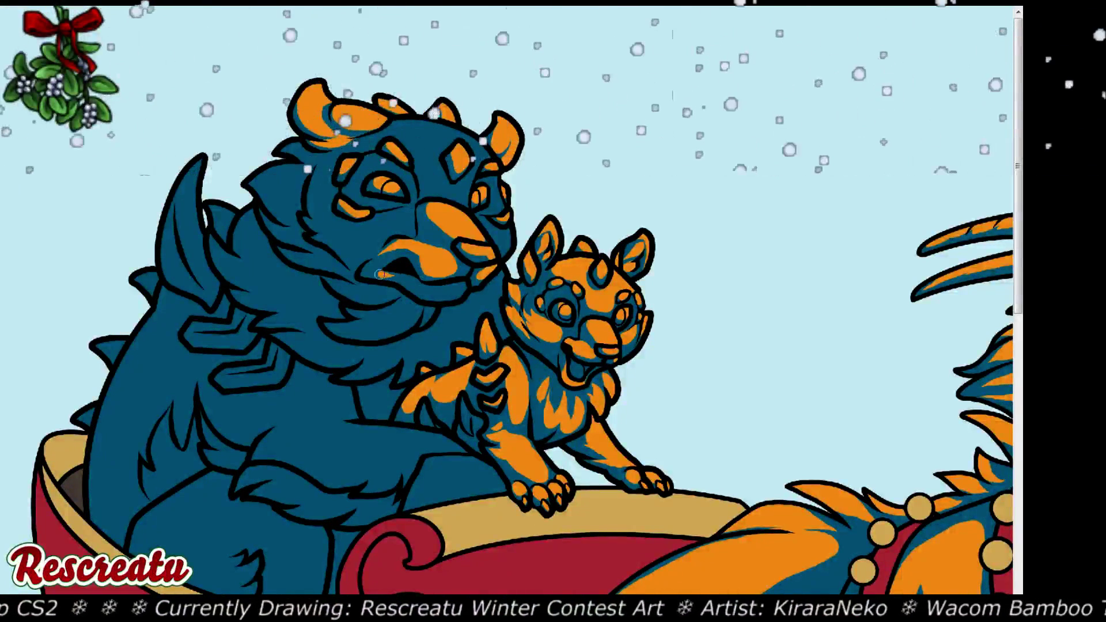
Paint the large seated beast's forehead, cheeks, lower jaw and layered neck and chest fur orange, leaving dark blue between the tufts
mouse_move(431, 291)
left_mouse_down()
mouse_move(464, 291)
mouse_move(445, 285)
left_mouse_up()
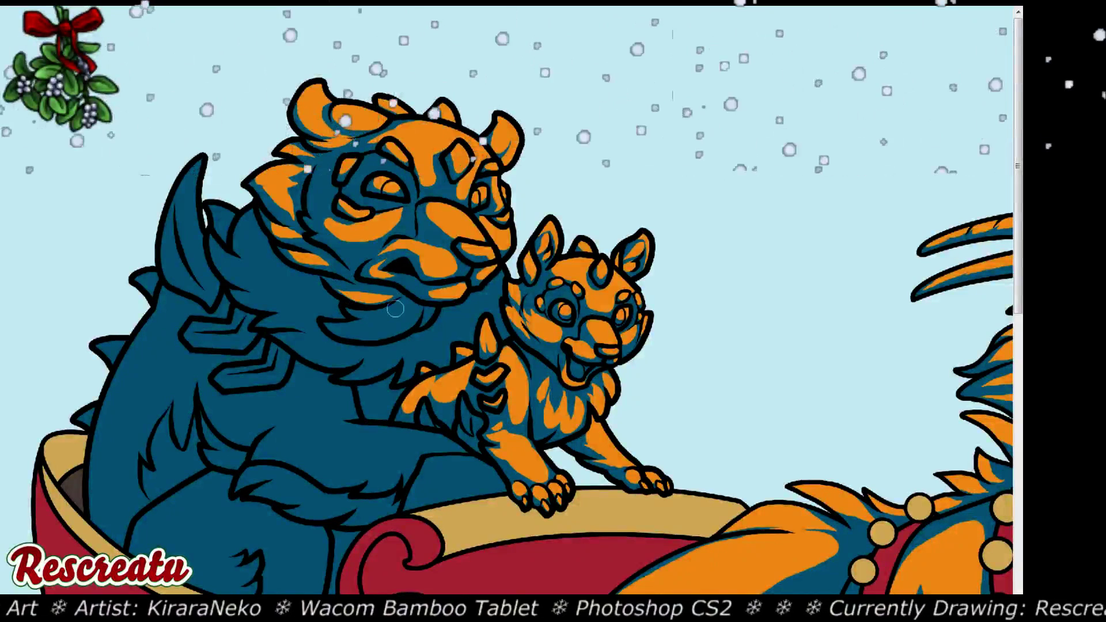
mouse_move(395, 309)
left_mouse_down()
mouse_move(354, 313)
mouse_move(407, 308)
mouse_move(366, 329)
mouse_move(320, 319)
left_mouse_up()
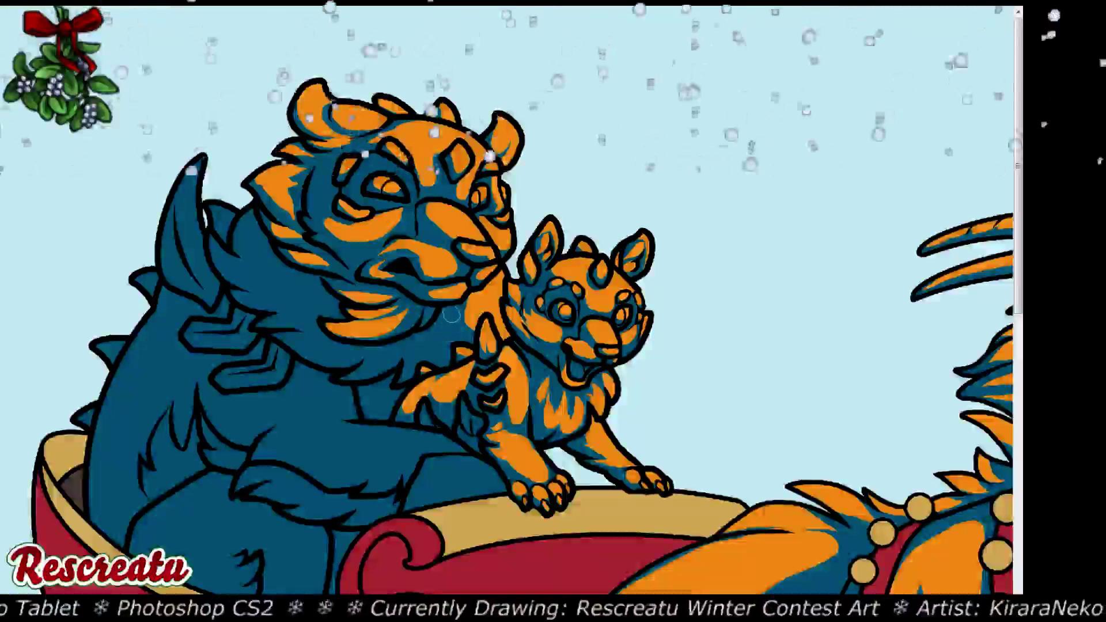
left_click_drag(453, 316, 461, 362)
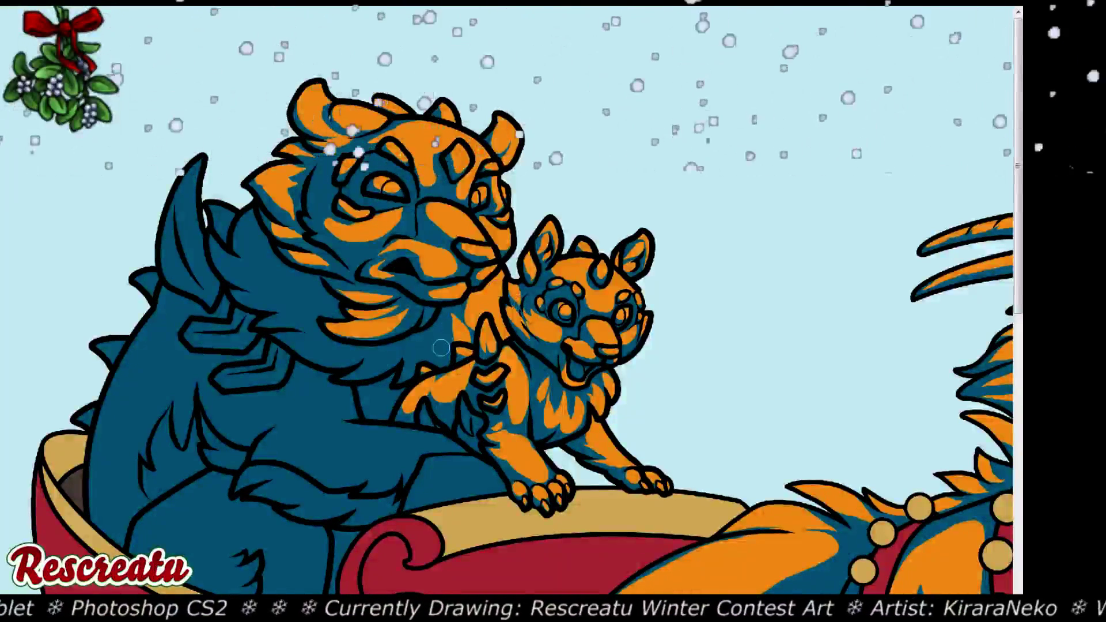
mouse_move(441, 324)
left_mouse_down()
mouse_move(434, 369)
mouse_move(420, 363)
mouse_move(440, 328)
mouse_move(431, 381)
mouse_move(429, 334)
mouse_move(401, 379)
mouse_move(429, 344)
left_mouse_up()
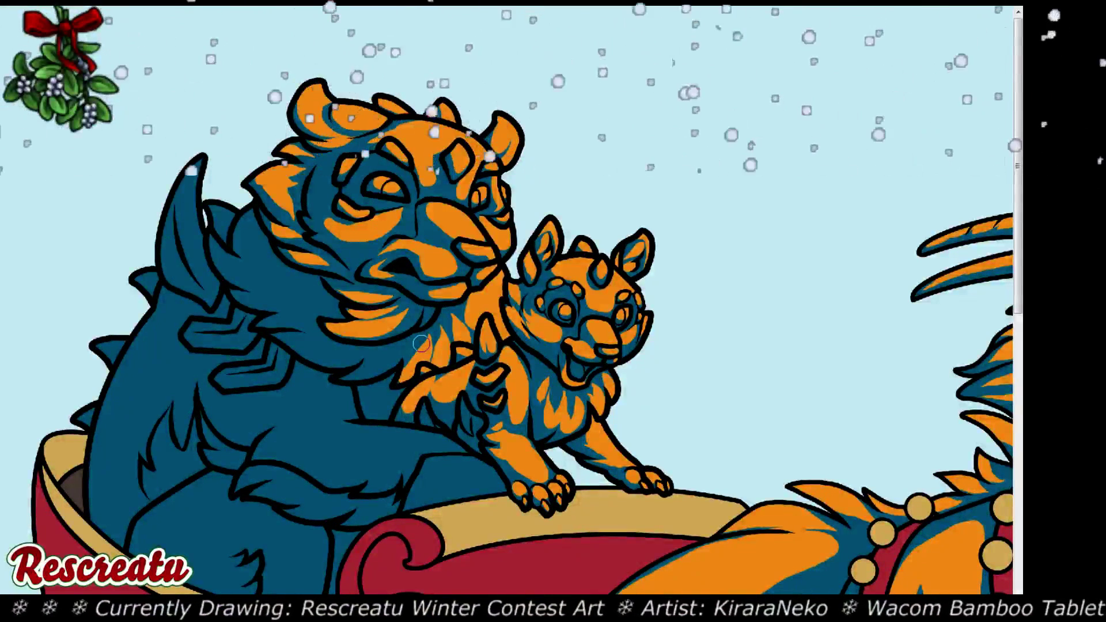
key("ctrl+z")
mouse_move(427, 341)
left_mouse_down()
mouse_move(404, 380)
mouse_move(437, 297)
mouse_move(414, 353)
mouse_move(420, 340)
mouse_move(425, 354)
mouse_move(423, 340)
mouse_move(394, 379)
mouse_move(376, 391)
mouse_move(398, 350)
mouse_move(333, 378)
mouse_move(399, 351)
mouse_move(341, 379)
mouse_move(377, 290)
mouse_move(344, 379)
mouse_move(387, 352)
mouse_move(315, 383)
mouse_move(352, 349)
mouse_move(268, 336)
mouse_move(297, 320)
mouse_move(313, 326)
mouse_move(255, 287)
mouse_move(292, 299)
mouse_move(233, 290)
mouse_move(302, 287)
mouse_move(242, 274)
mouse_move(231, 253)
mouse_move(295, 277)
mouse_move(255, 257)
mouse_move(236, 212)
mouse_move(224, 249)
mouse_move(215, 239)
mouse_move(222, 258)
mouse_move(275, 280)
mouse_move(266, 206)
left_mouse_up()
key("ctrl+z")
key("ctrl+z")
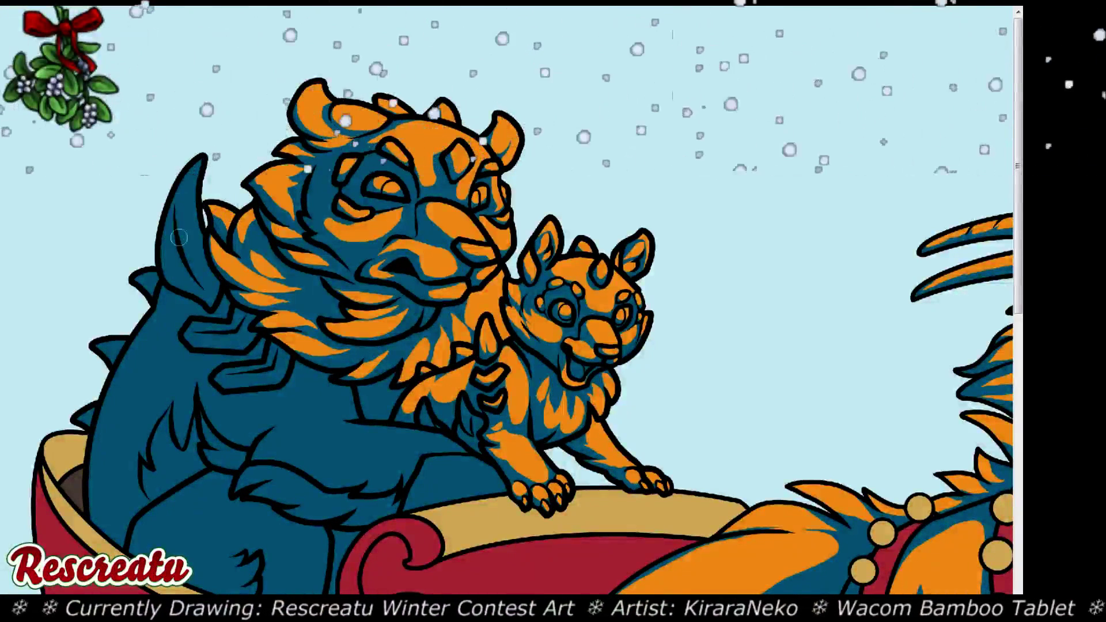
Paint the large seated beast's tall shoulder spike and the two angular shoulder plates orange
mouse_move(203, 280)
left_mouse_down()
mouse_move(185, 233)
mouse_move(202, 154)
left_mouse_up()
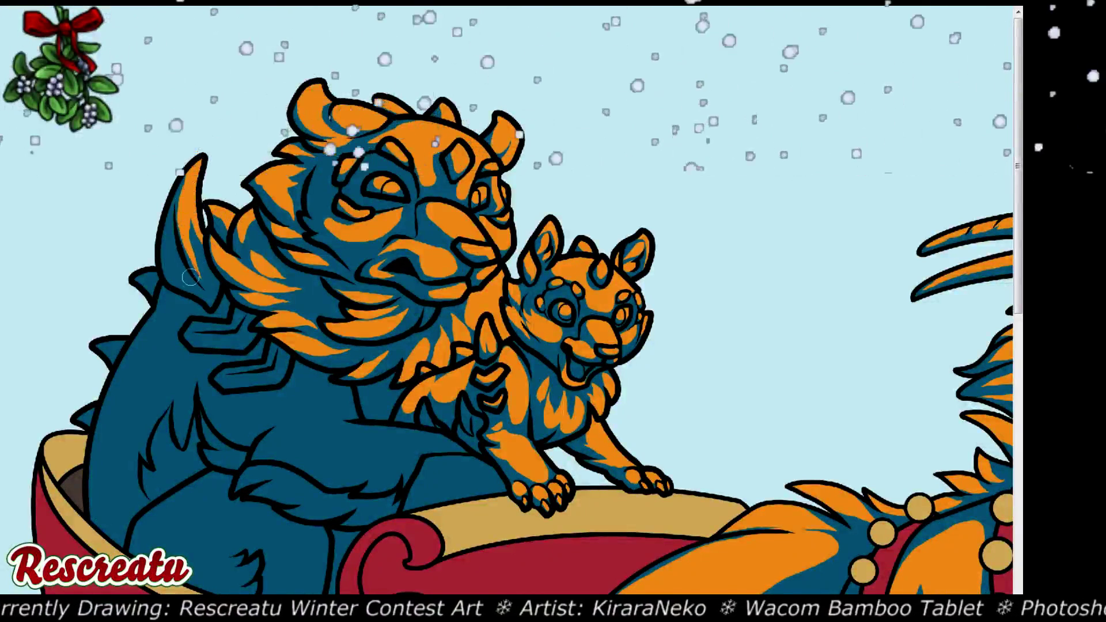
mouse_move(174, 273)
left_mouse_down()
mouse_move(166, 253)
mouse_move(186, 180)
left_mouse_up()
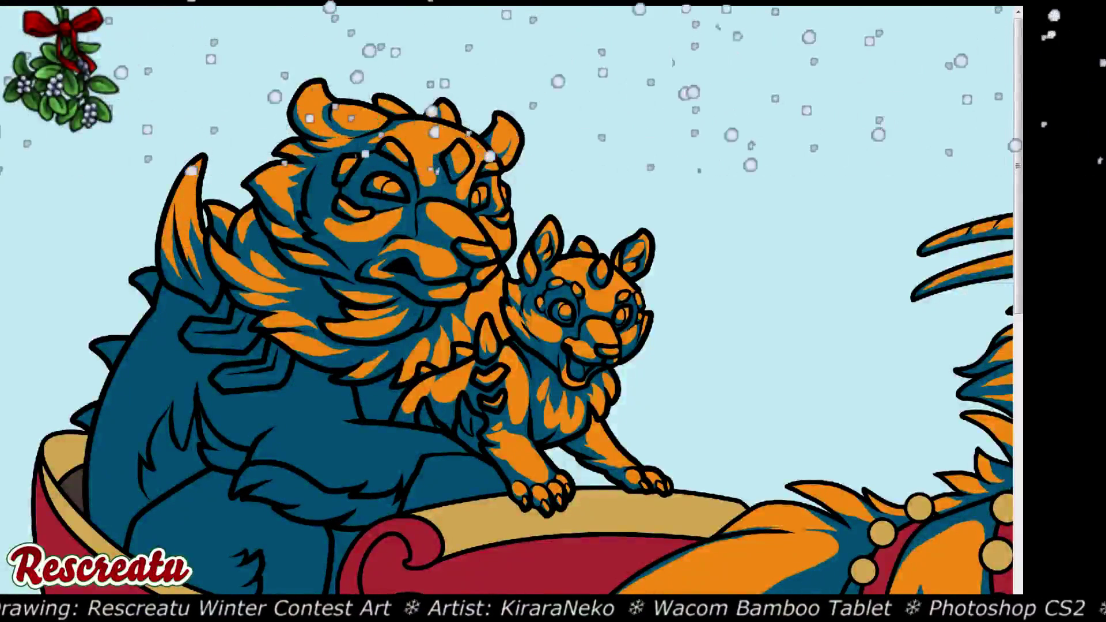
key("ctrl+z")
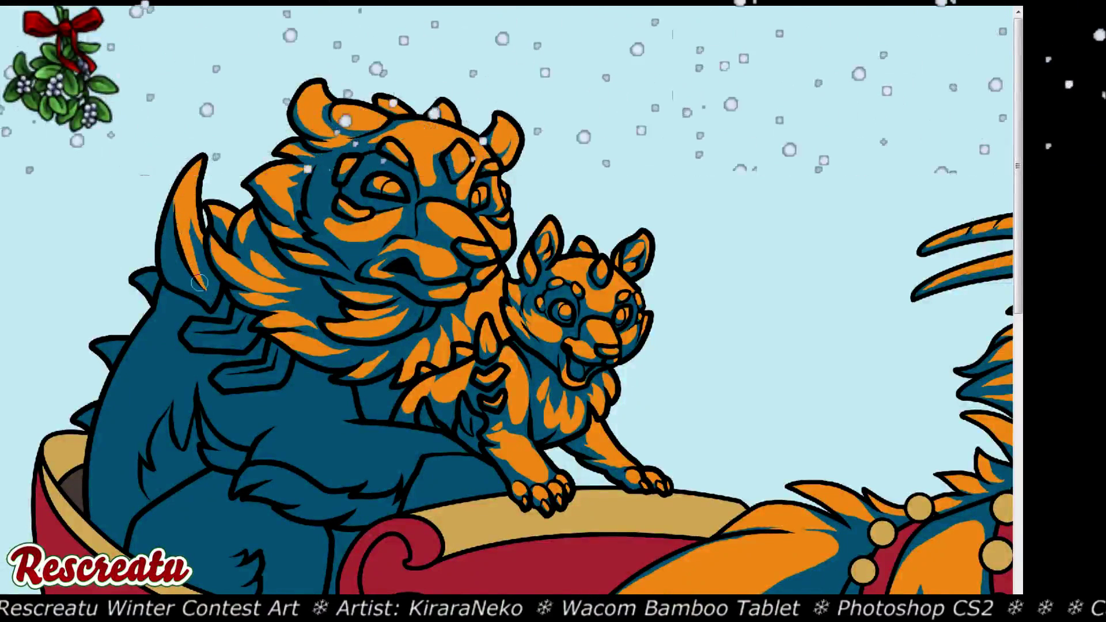
left_click_drag(200, 285, 167, 230)
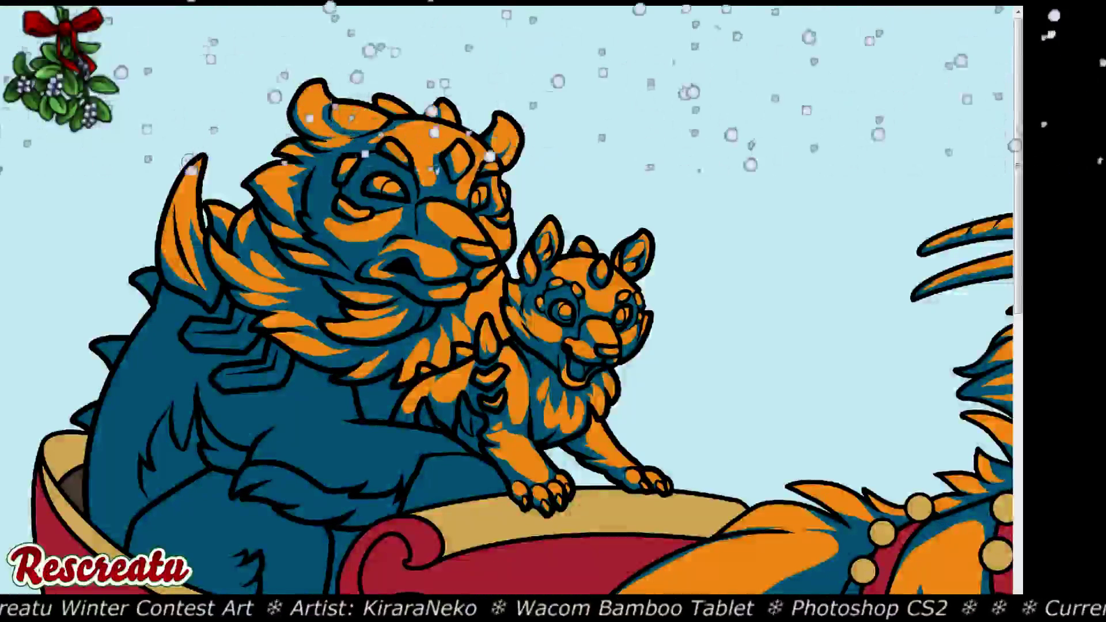
mouse_move(240, 322)
left_mouse_down()
mouse_move(191, 328)
mouse_move(249, 325)
mouse_move(190, 336)
left_mouse_up()
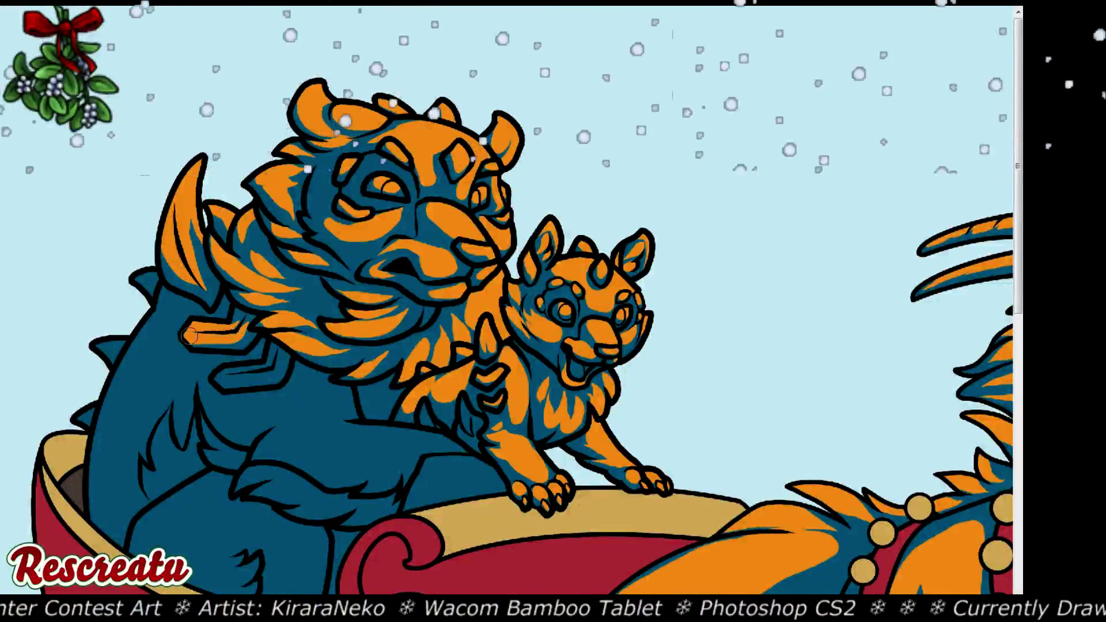
mouse_move(273, 364)
left_mouse_down()
mouse_move(228, 374)
mouse_move(278, 354)
mouse_move(276, 371)
mouse_move(215, 376)
left_mouse_up()
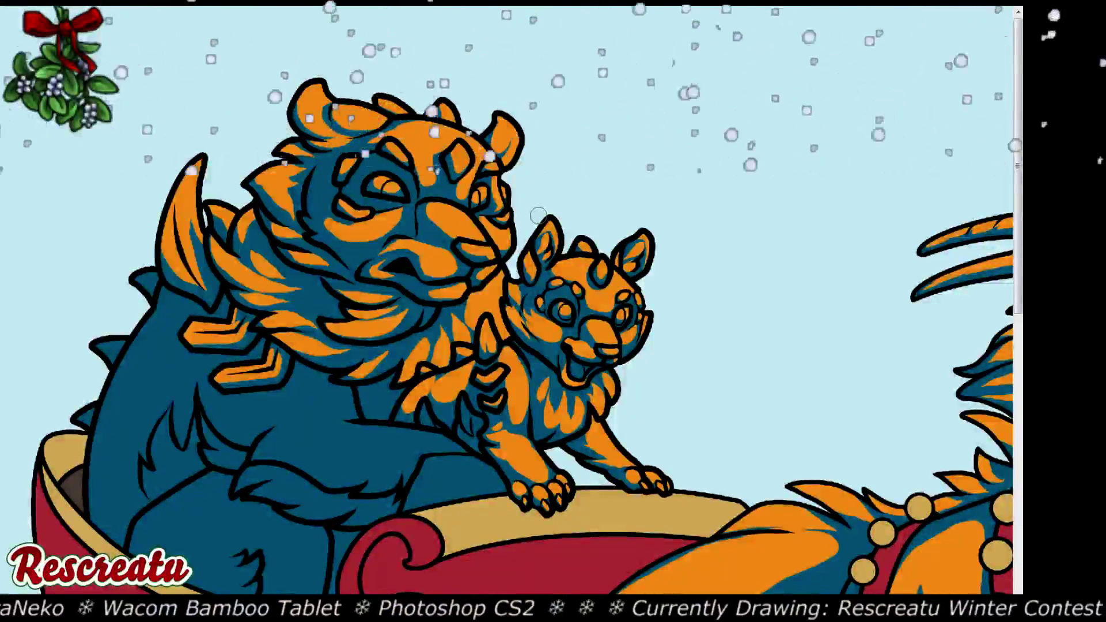
Paint orange patches on the large beast's outstretched foreleg, its lower fur and the limb section resting behind the sleigh's rim
left_click_drag(625, 375, 646, 304)
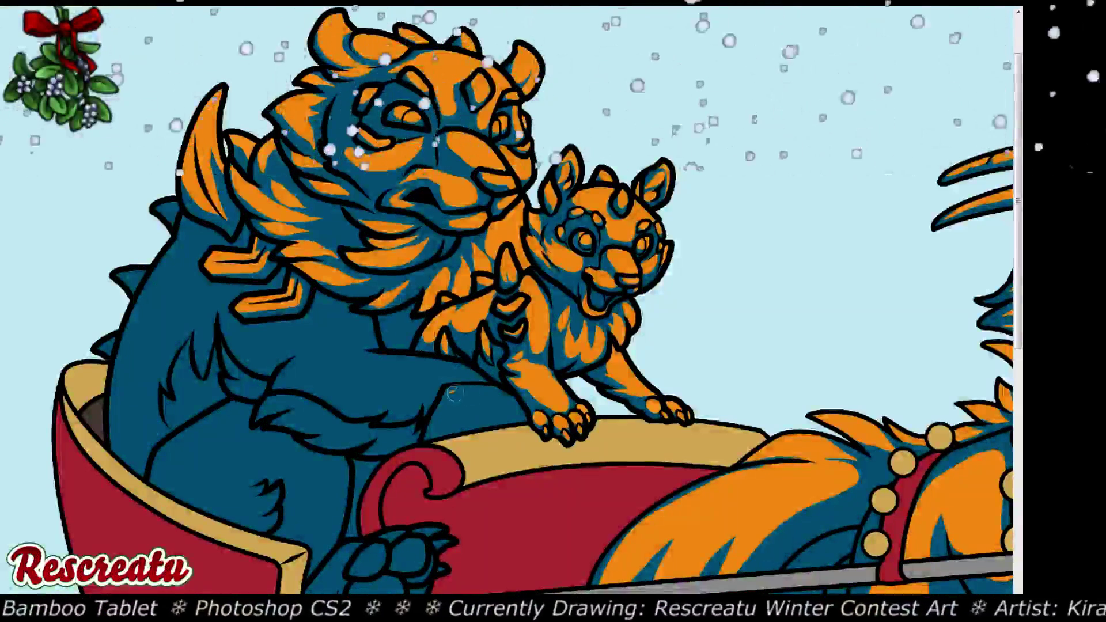
mouse_move(455, 393)
left_mouse_down()
mouse_move(506, 408)
mouse_move(458, 419)
mouse_move(507, 404)
mouse_move(498, 401)
mouse_move(507, 415)
mouse_move(455, 426)
mouse_move(458, 399)
mouse_move(484, 403)
left_mouse_up()
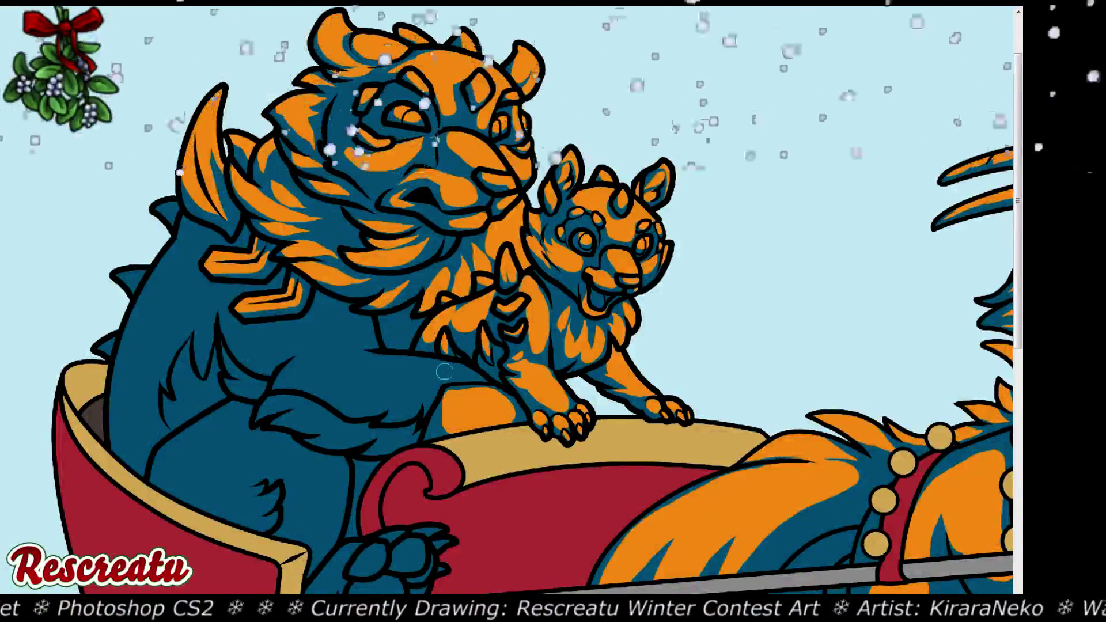
mouse_move(444, 372)
left_mouse_down()
mouse_move(478, 375)
mouse_move(357, 386)
mouse_move(317, 373)
mouse_move(373, 360)
mouse_move(481, 377)
mouse_move(352, 371)
mouse_move(458, 382)
left_mouse_up()
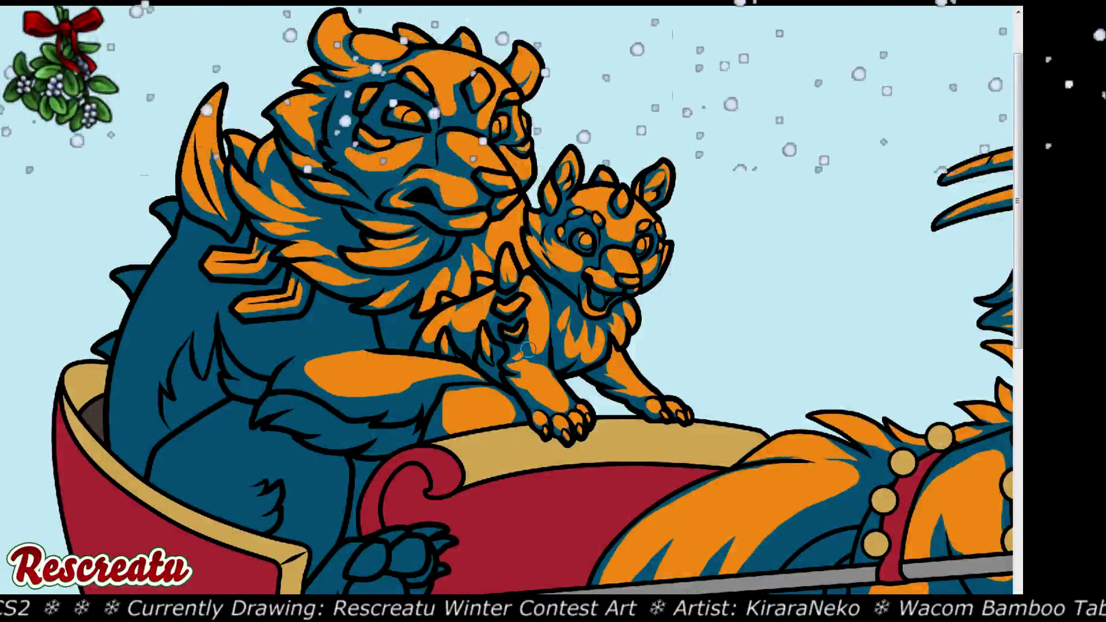
mouse_move(487, 390)
left_mouse_down()
mouse_move(453, 393)
mouse_move(460, 385)
left_mouse_up()
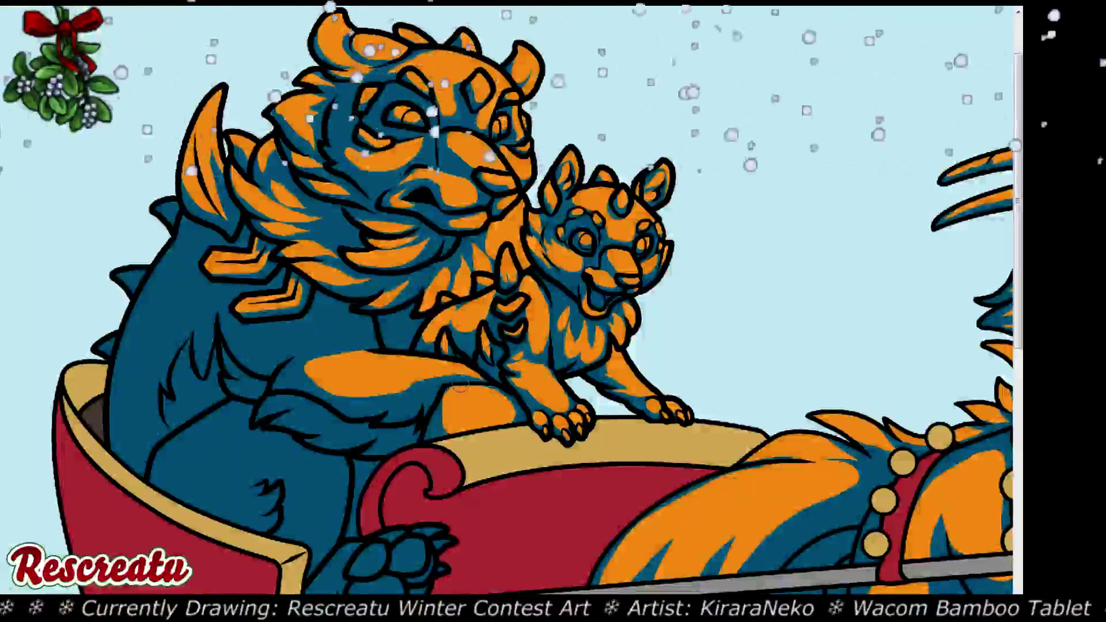
mouse_move(403, 408)
left_mouse_down()
mouse_move(413, 392)
mouse_move(392, 410)
mouse_move(426, 394)
mouse_move(406, 421)
mouse_move(316, 387)
mouse_move(350, 398)
left_mouse_up()
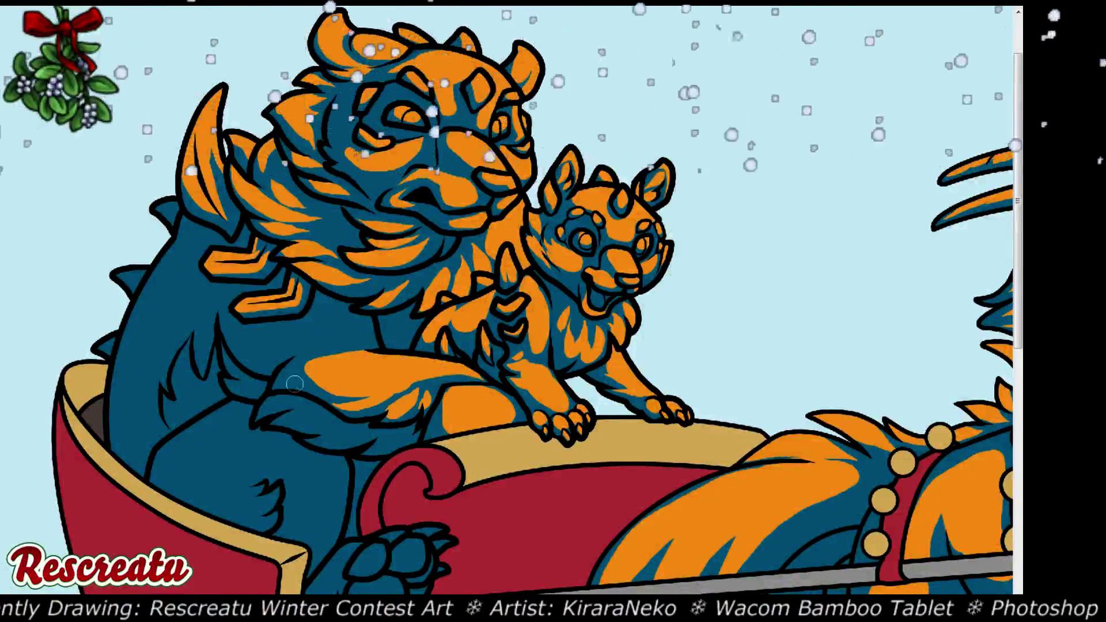
Extend the orange on the large beast's upper foreleg, add a patch above it, and paint the fur tufts below and behind it
mouse_move(279, 382)
left_mouse_down()
mouse_move(367, 366)
mouse_move(338, 312)
mouse_move(339, 328)
mouse_move(316, 314)
mouse_move(358, 341)
mouse_move(273, 339)
mouse_move(330, 331)
mouse_move(318, 313)
mouse_move(309, 331)
mouse_move(336, 331)
mouse_move(311, 317)
mouse_move(317, 298)
mouse_move(309, 319)
mouse_move(263, 332)
left_mouse_up()
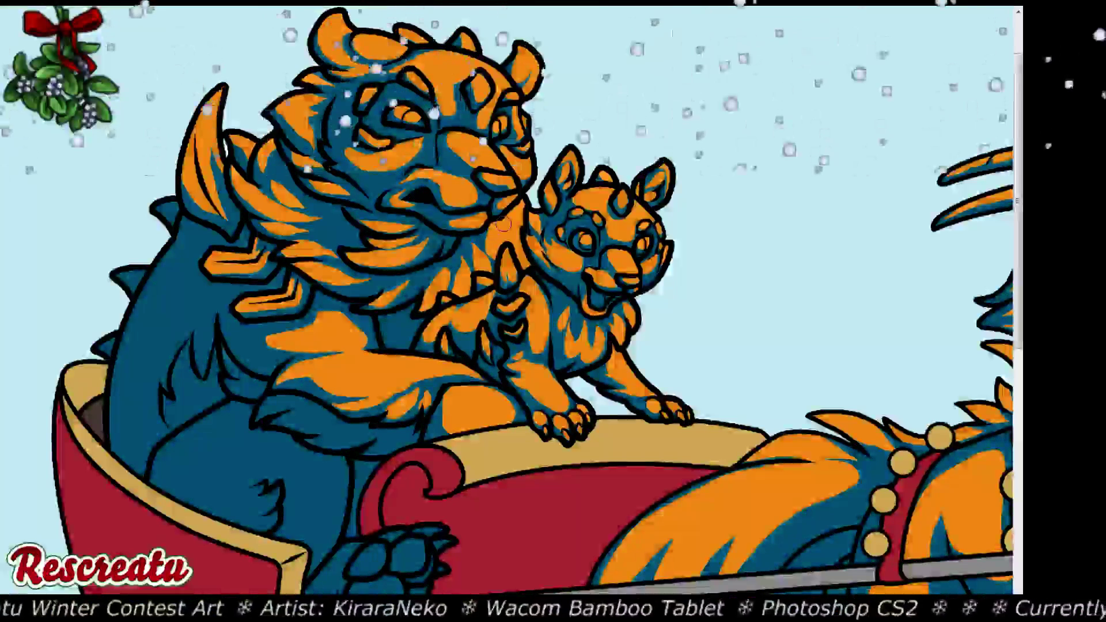
mouse_move(260, 361)
left_mouse_down()
mouse_move(283, 404)
mouse_move(265, 415)
mouse_move(342, 364)
left_mouse_up()
key("ctrl+z")
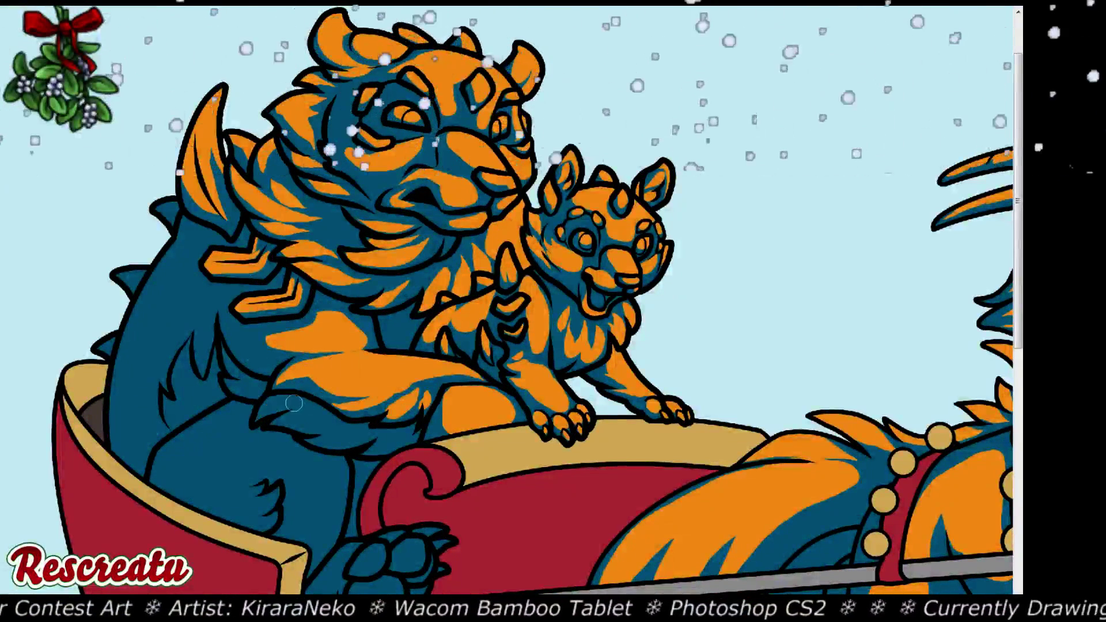
mouse_move(308, 400)
left_mouse_down()
mouse_move(263, 407)
mouse_move(277, 423)
mouse_move(333, 415)
mouse_move(306, 429)
mouse_move(346, 422)
mouse_move(391, 436)
mouse_move(362, 451)
mouse_move(391, 433)
mouse_move(375, 449)
left_mouse_up()
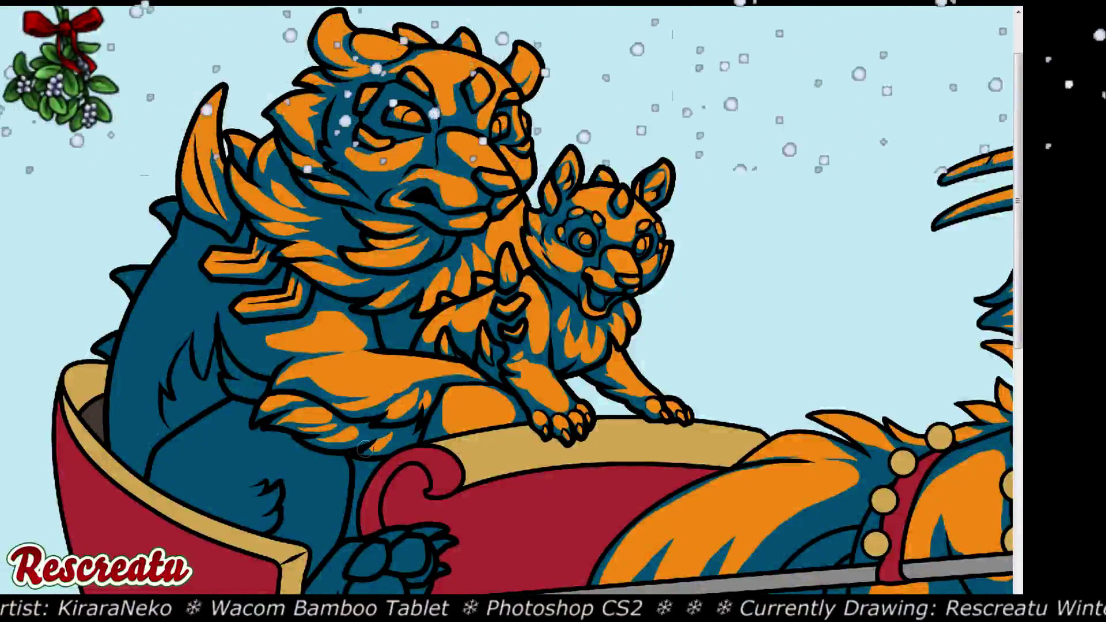
mouse_move(248, 379)
left_mouse_down()
mouse_move(226, 363)
mouse_move(278, 328)
mouse_move(226, 361)
mouse_move(233, 387)
mouse_move(257, 386)
mouse_move(232, 384)
mouse_move(248, 376)
mouse_move(232, 373)
mouse_move(259, 386)
mouse_move(224, 365)
left_mouse_up()
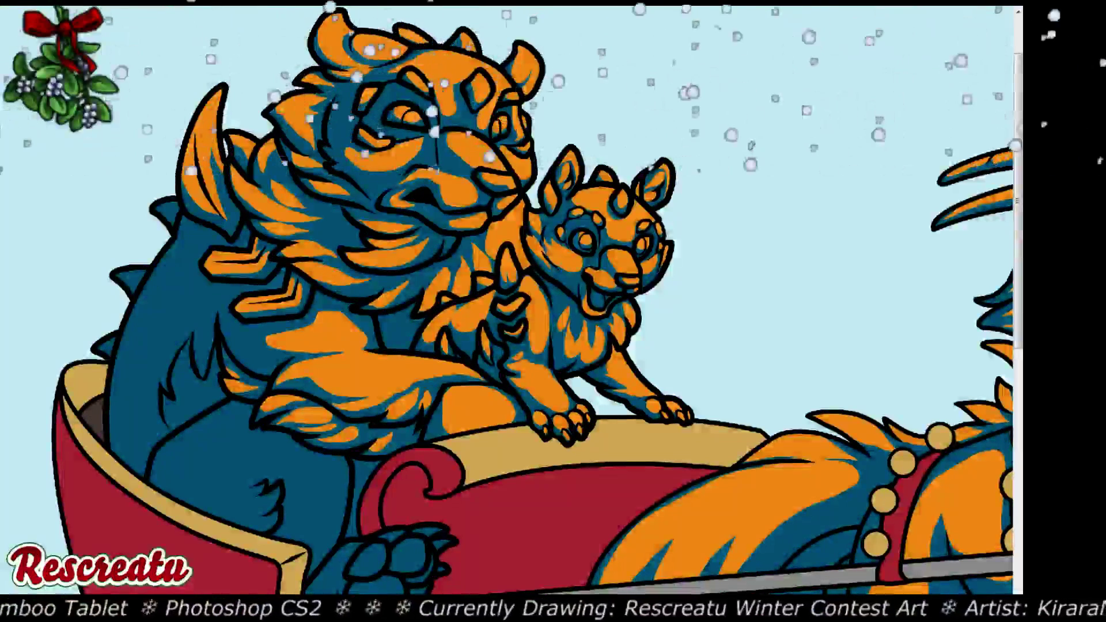
Paint the three small spikes along the large seated beast's back orange
mouse_move(508, 300)
left_mouse_down()
mouse_move(520, 319)
mouse_move(522, 311)
left_mouse_up()
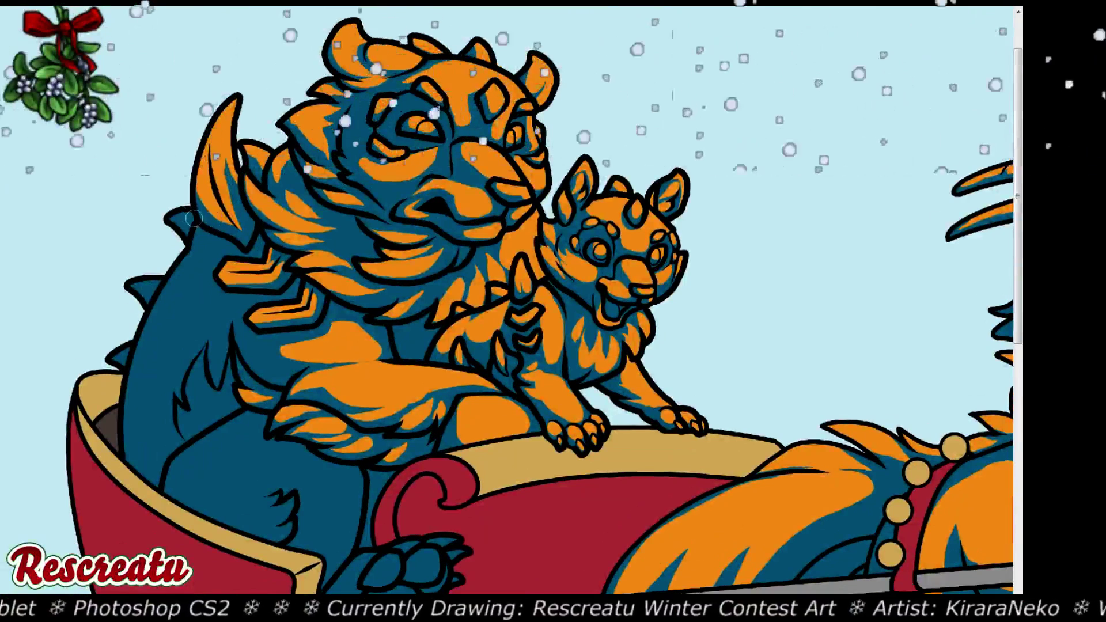
left_click_drag(158, 281, 108, 305)
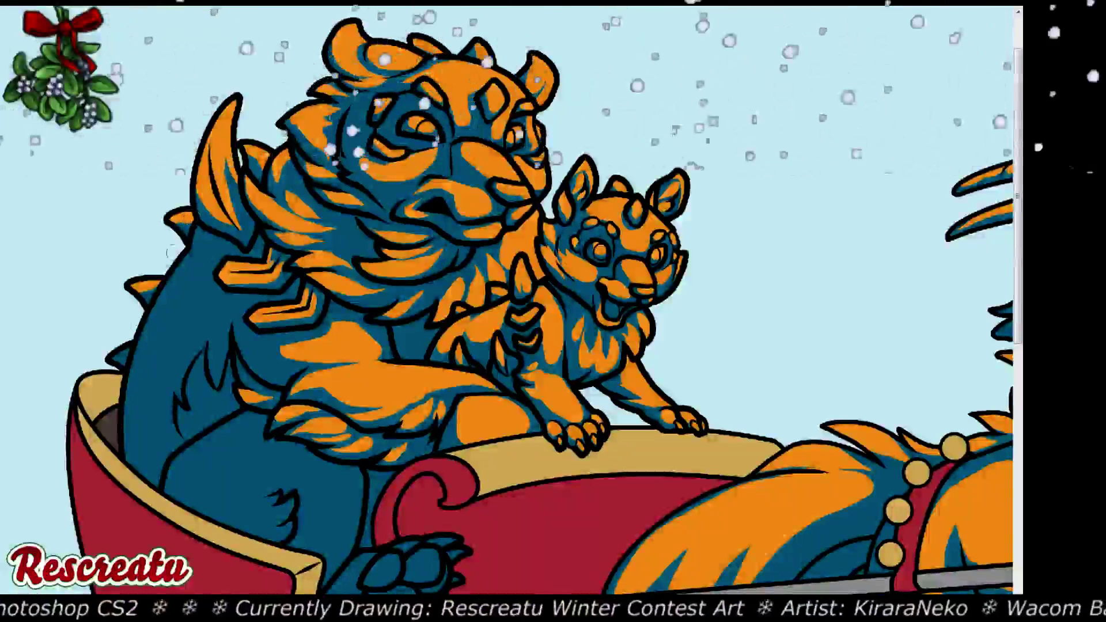
mouse_move(135, 343)
left_mouse_down()
mouse_move(102, 348)
mouse_move(128, 342)
left_mouse_up()
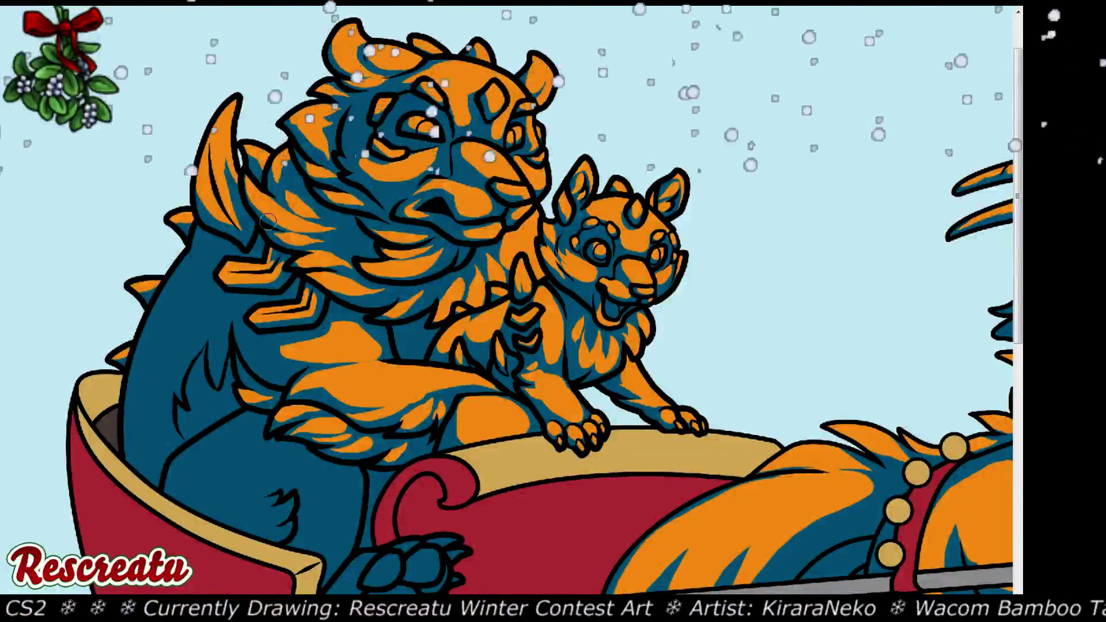
Paint a long orange patch with pointed fur tips down the large beast's back and side, reworking its lower tufts
key("ctrl+minus")
key("ctrl+minus")
key("ctrl+minus")
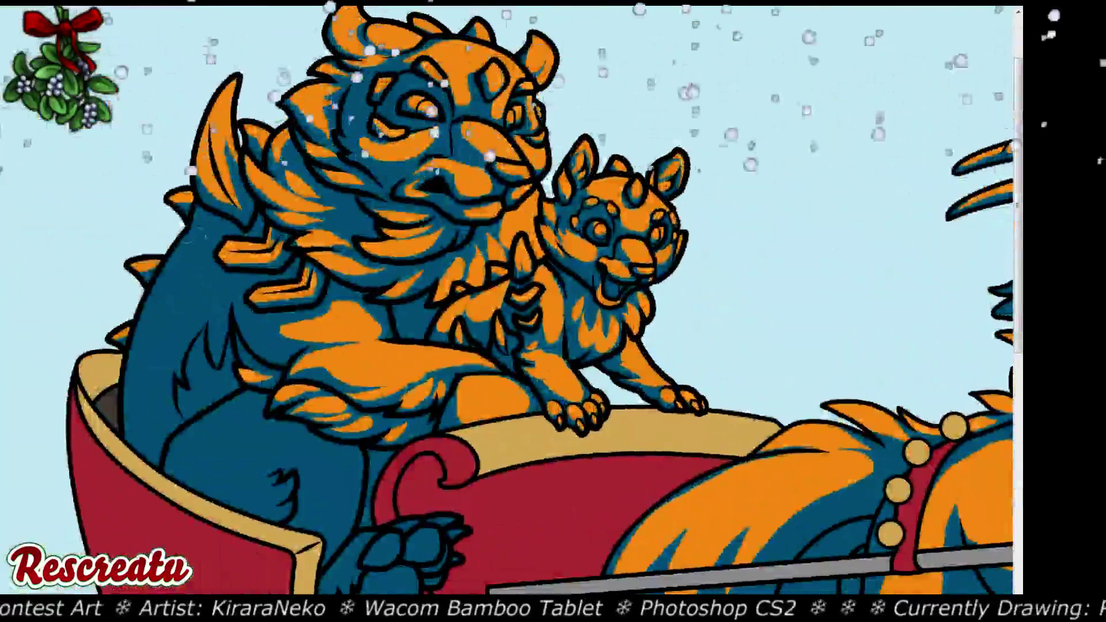
mouse_move(170, 283)
left_mouse_down()
mouse_move(198, 239)
mouse_move(213, 343)
left_mouse_up()
mouse_move(202, 282)
left_mouse_down()
mouse_move(178, 350)
mouse_move(184, 322)
mouse_move(152, 367)
mouse_move(154, 414)
mouse_move(142, 354)
mouse_move(164, 277)
mouse_move(192, 247)
mouse_move(171, 313)
mouse_move(196, 289)
left_mouse_up()
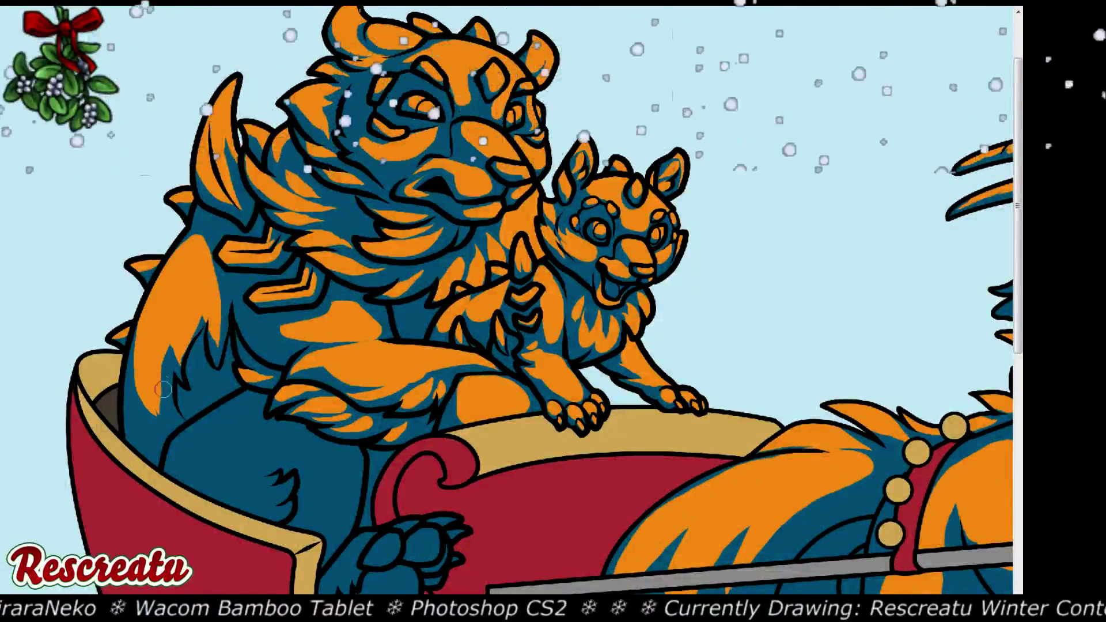
mouse_move(164, 385)
left_mouse_down()
mouse_move(174, 426)
mouse_move(166, 421)
mouse_move(172, 430)
mouse_move(158, 434)
left_mouse_up()
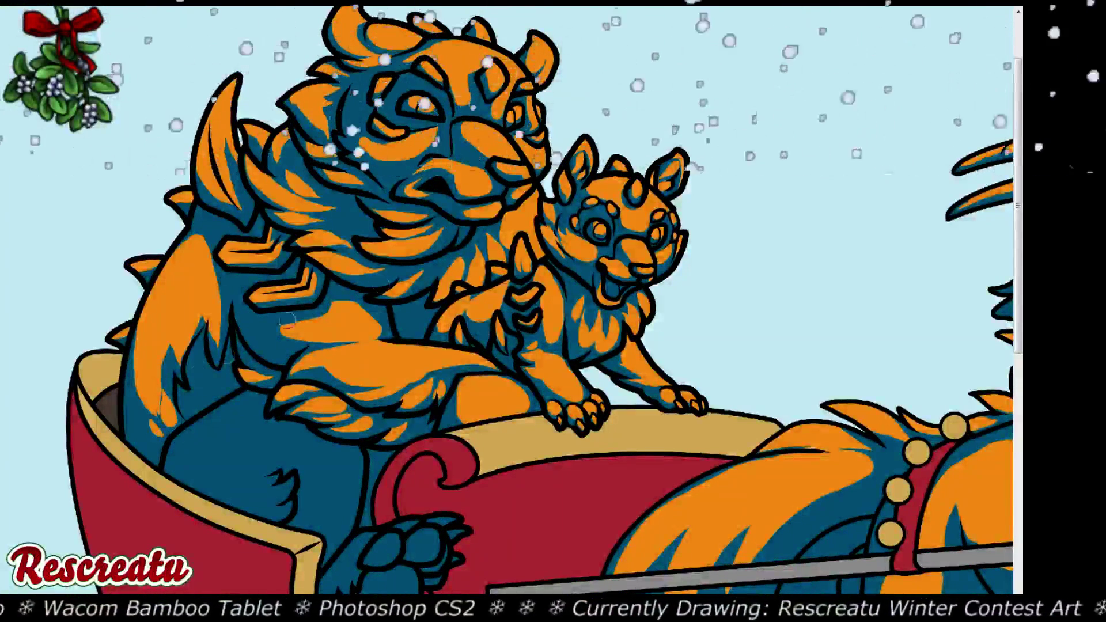
key("ctrl+alt+z")
key("ctrl+alt+z")
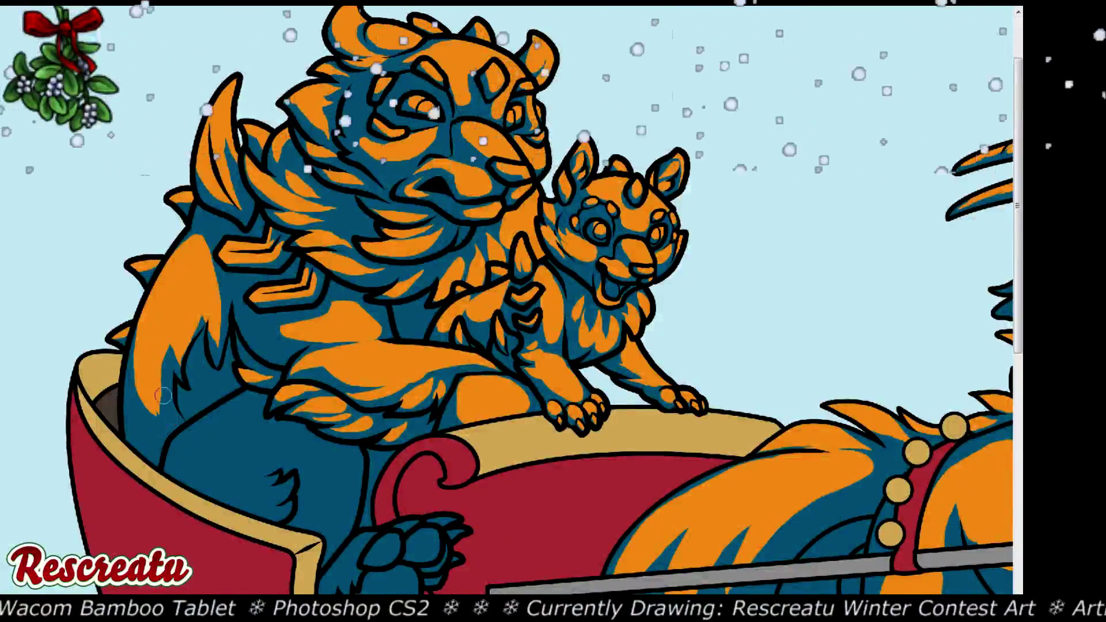
mouse_move(165, 393)
left_mouse_down()
mouse_move(171, 425)
mouse_move(145, 419)
mouse_move(157, 433)
mouse_move(177, 431)
mouse_move(133, 401)
mouse_move(149, 432)
mouse_move(162, 434)
mouse_move(140, 412)
mouse_move(161, 429)
left_mouse_up()
key("ctrl+alt+z")
key("ctrl+alt+z")
key("ctrl+alt+z")
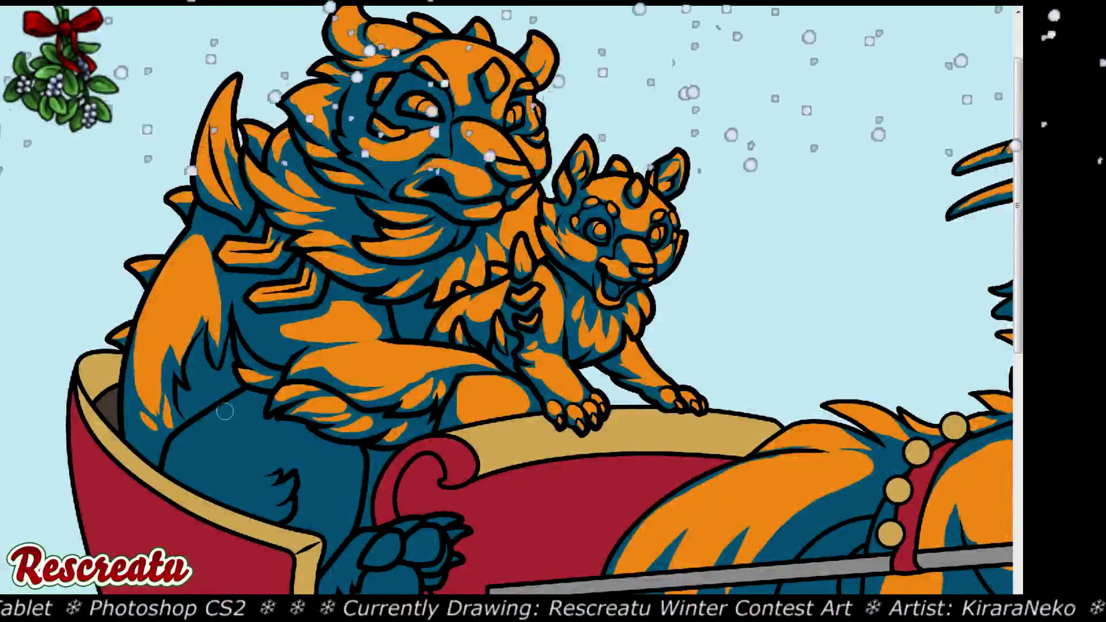
Paint orange patches on the large beast's hind leg, covering the thigh, the front of the leg and the fur tuft between them
mouse_move(217, 408)
left_mouse_down()
mouse_move(190, 423)
mouse_move(242, 406)
mouse_move(245, 415)
mouse_move(190, 484)
mouse_move(170, 455)
mouse_move(173, 423)
mouse_move(230, 426)
mouse_move(197, 469)
left_mouse_up()
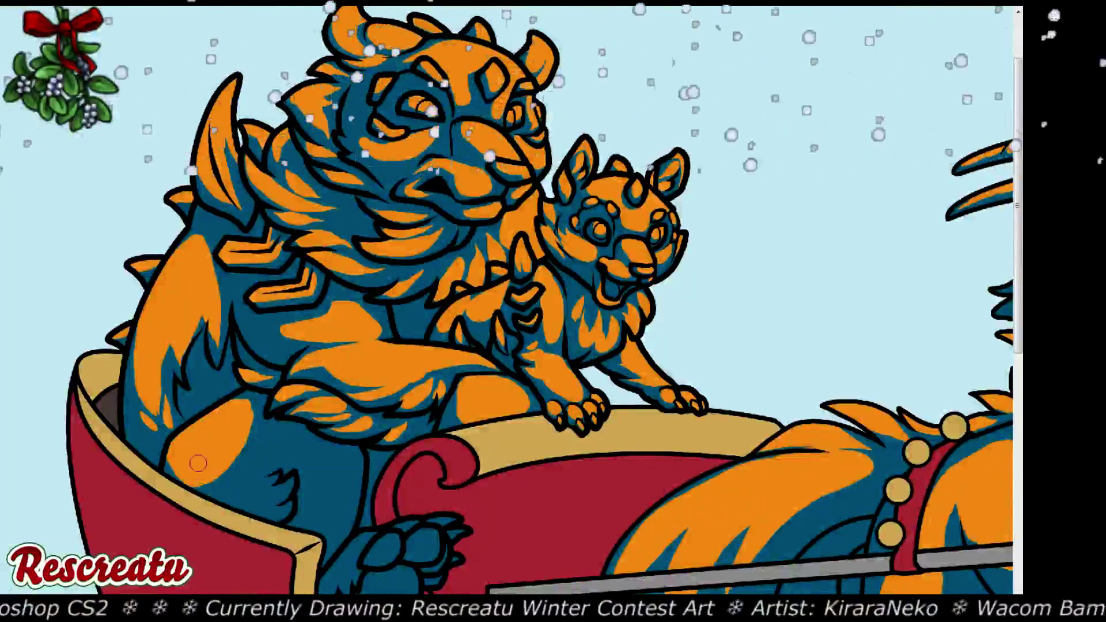
mouse_move(216, 433)
left_mouse_down()
mouse_move(226, 411)
mouse_move(268, 410)
left_mouse_up()
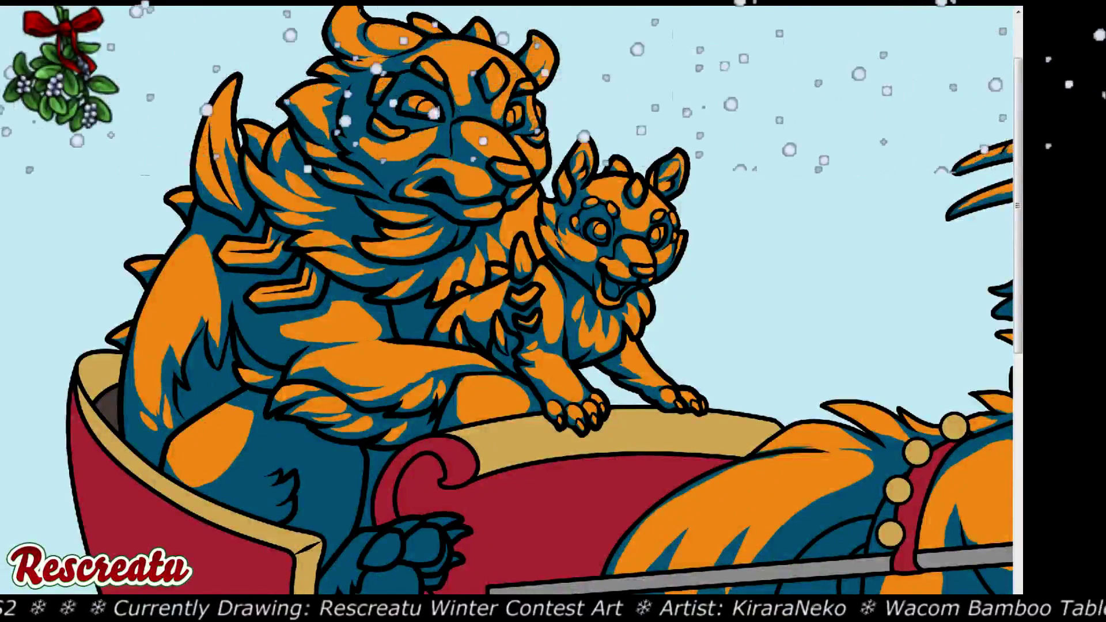
scroll(228, 373, "down", 4)
mouse_move(357, 399)
left_mouse_down()
mouse_move(338, 432)
mouse_move(352, 349)
mouse_move(337, 355)
left_mouse_up()
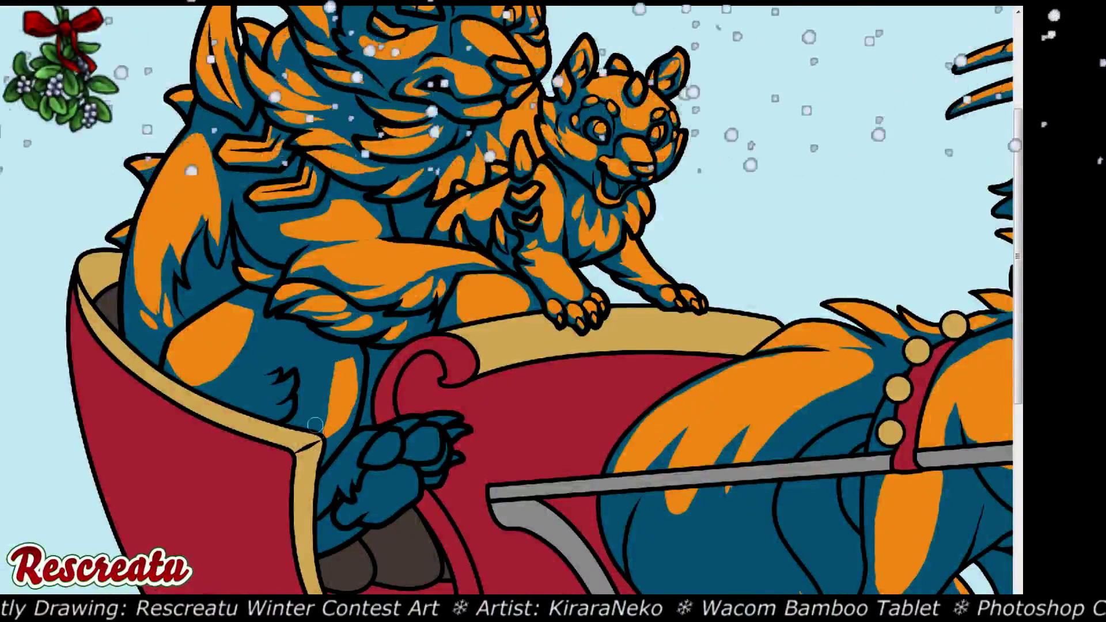
mouse_move(257, 380)
left_mouse_down()
mouse_move(287, 389)
mouse_move(280, 409)
left_mouse_up()
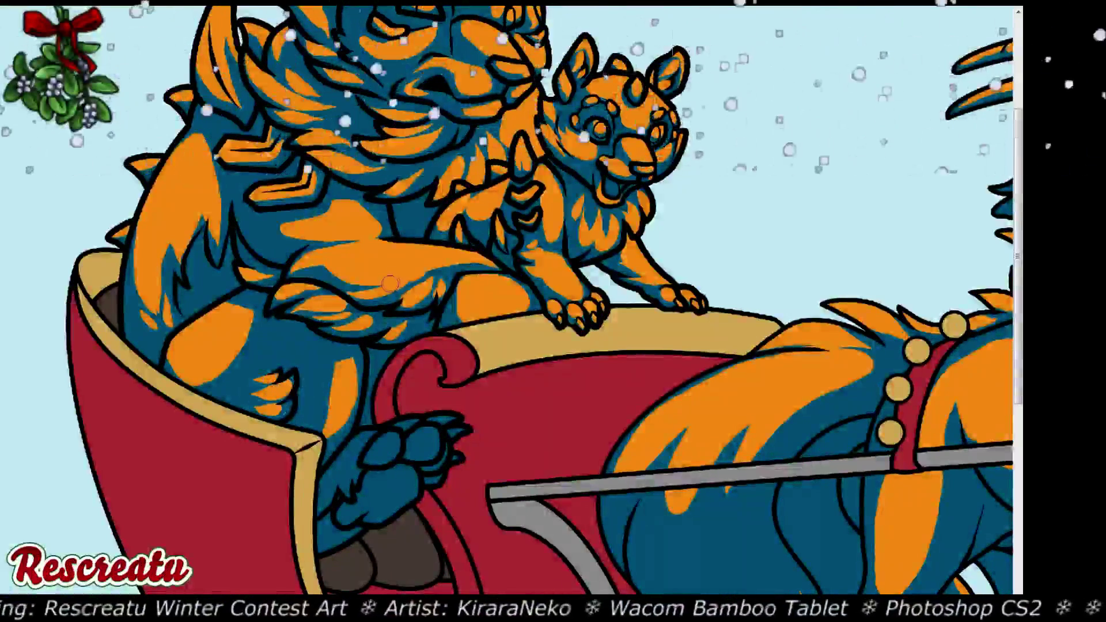
Paint orange patches on the large seated beast's hind paw, covering the toes, the ankle fur and the sole pad
left_click_drag(793, 117, 763, 105)
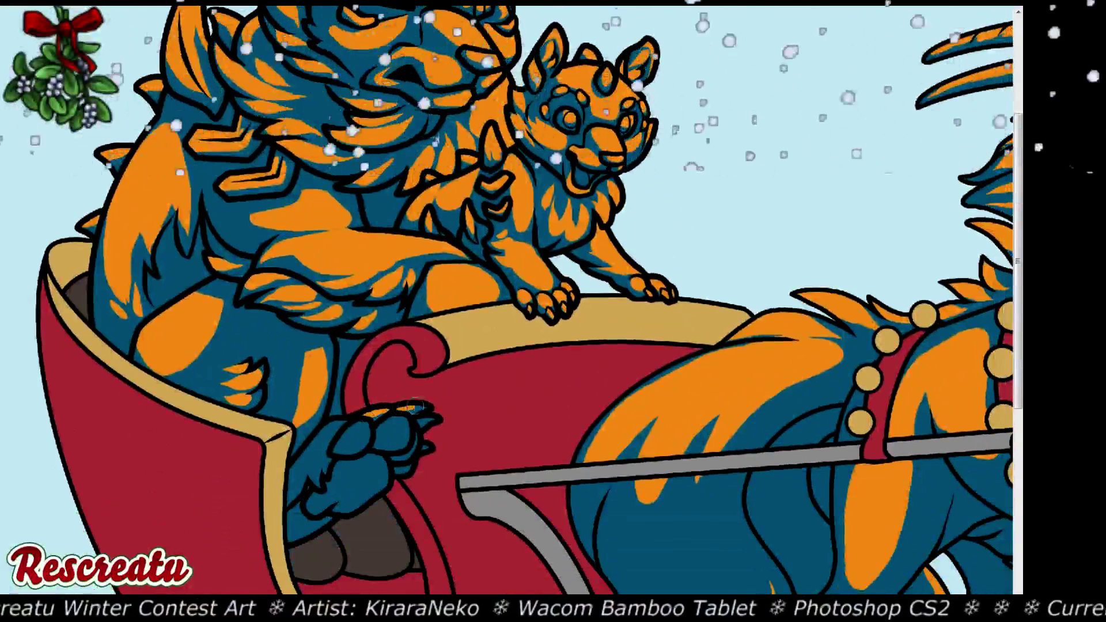
left_click_drag(416, 419, 398, 431)
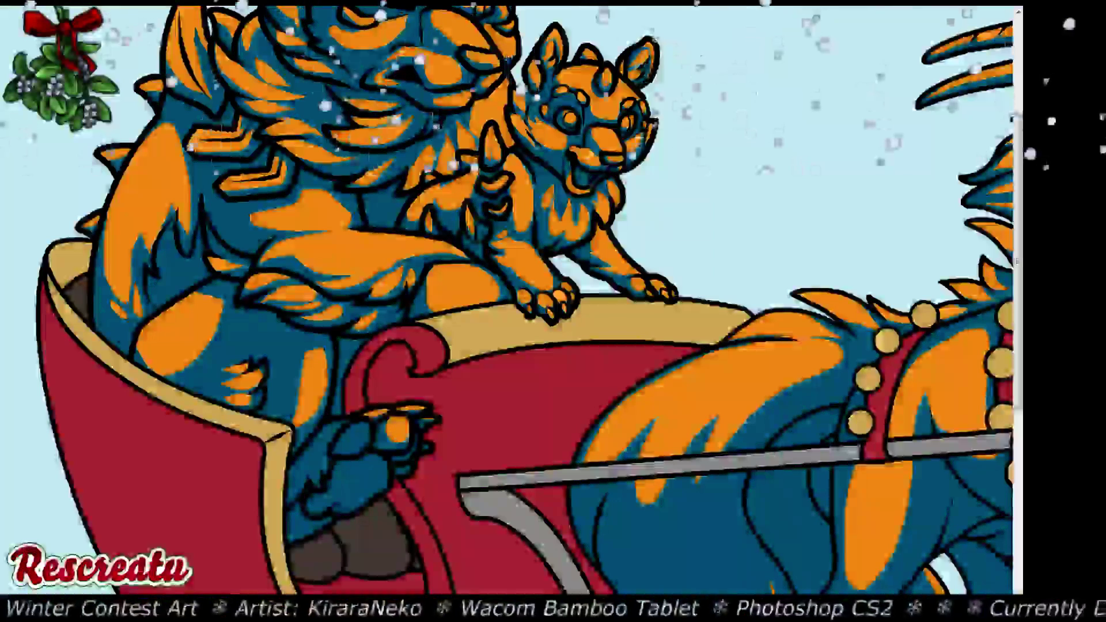
key("ctrl+z")
mouse_move(404, 425)
left_mouse_down()
mouse_move(409, 448)
mouse_move(416, 436)
mouse_move(428, 446)
mouse_move(409, 461)
mouse_move(363, 425)
left_mouse_up()
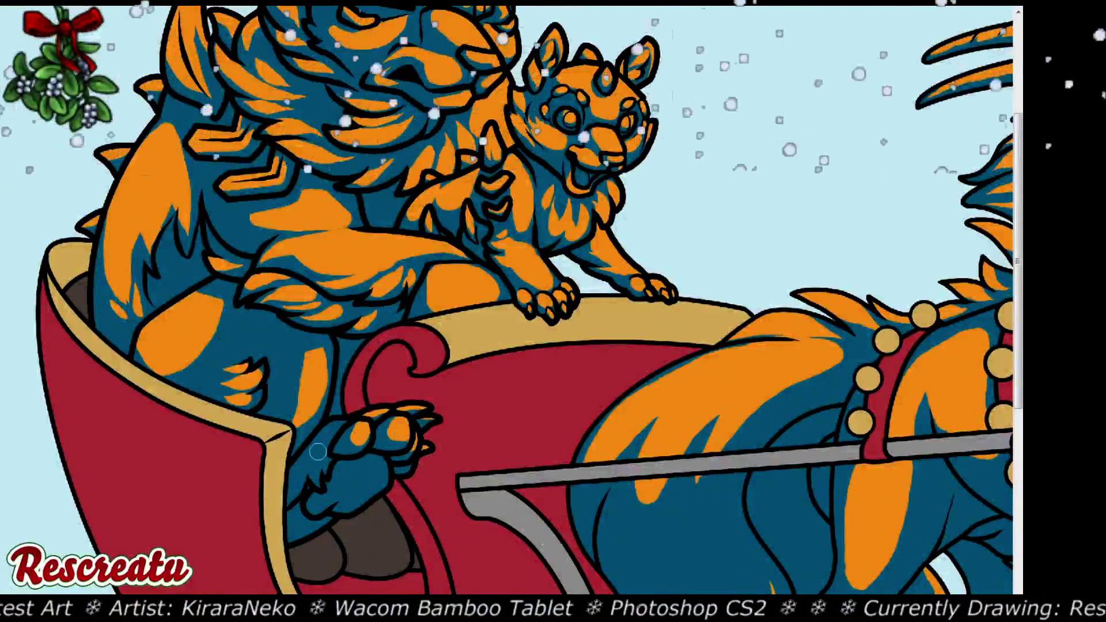
left_click_drag(297, 466, 339, 423)
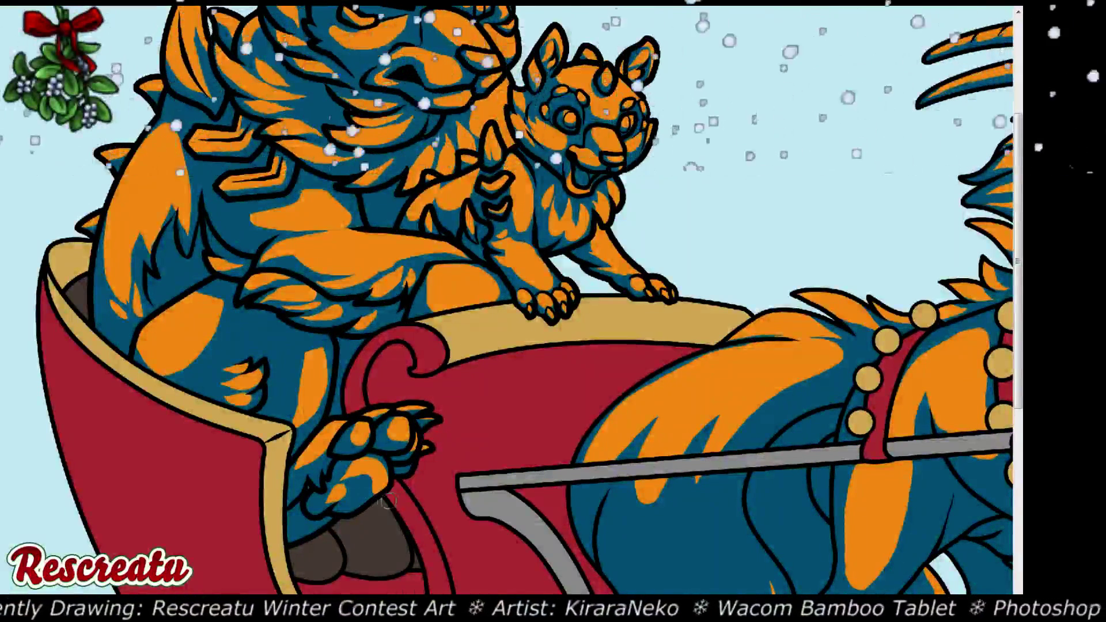
mouse_move(351, 483)
left_mouse_down()
mouse_move(331, 506)
mouse_move(353, 473)
mouse_move(350, 494)
mouse_move(370, 482)
left_mouse_up()
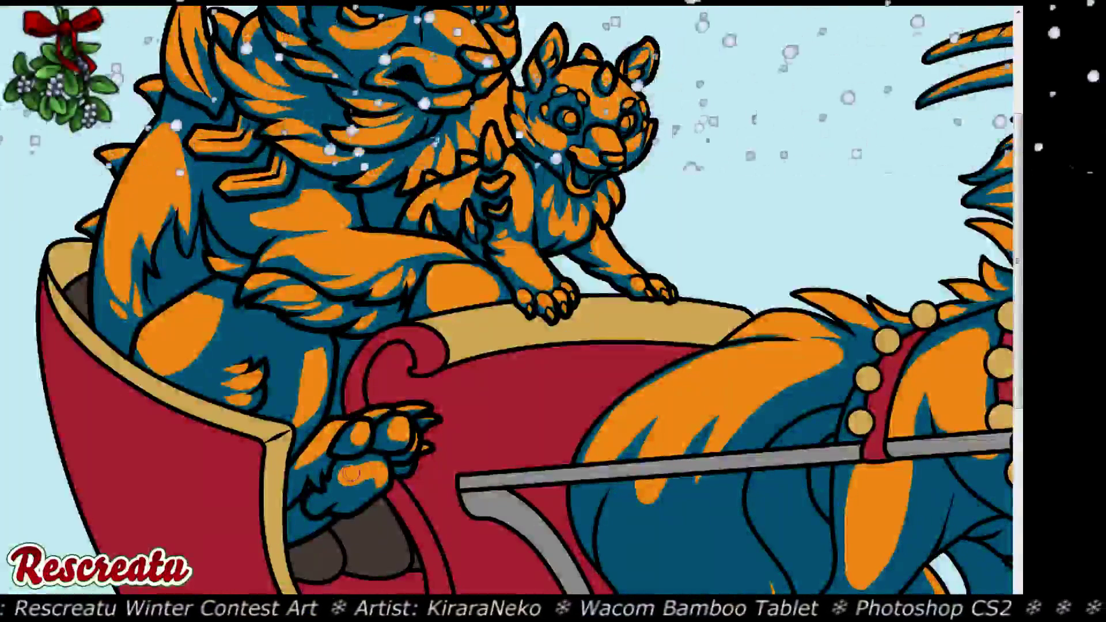
left_click_drag(351, 474, 376, 471)
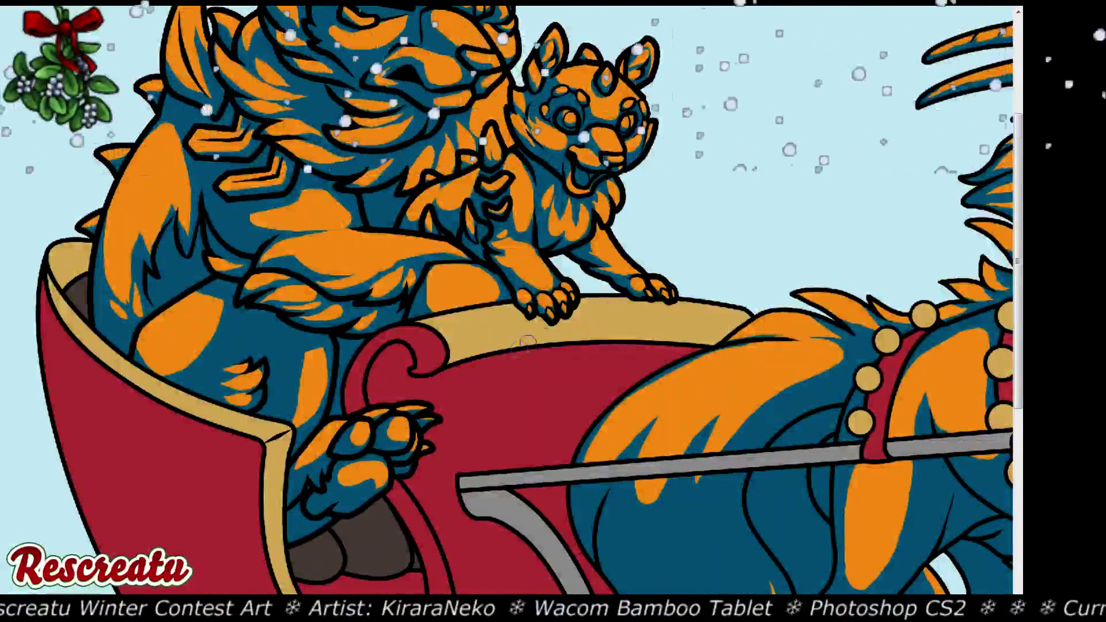
Examine the blue and orange markings across the whole scene, from the seated beast and cub to the horned beast's head, body and legs
key("ctrl+0")
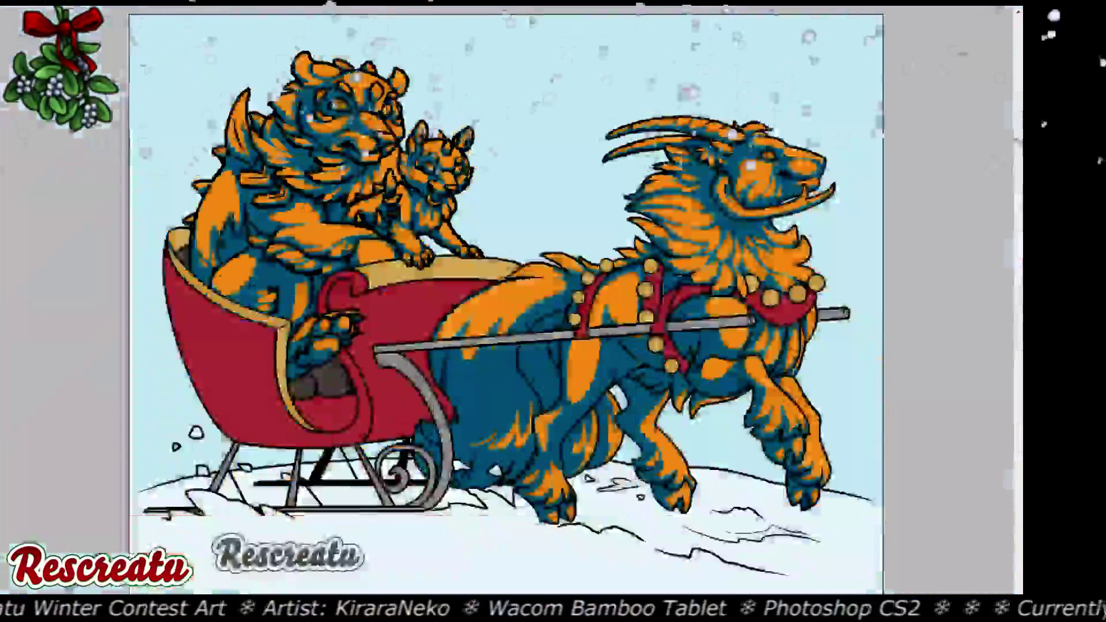
key("ctrl+plus")
key("ctrl+plus")
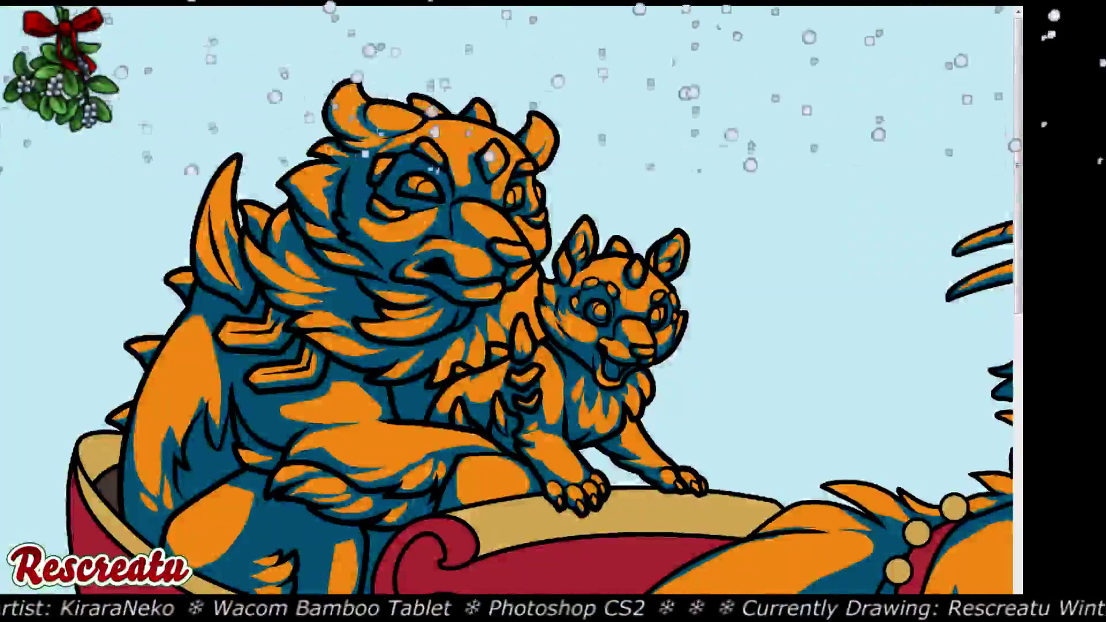
left_click_drag(772, 374, 279, 234)
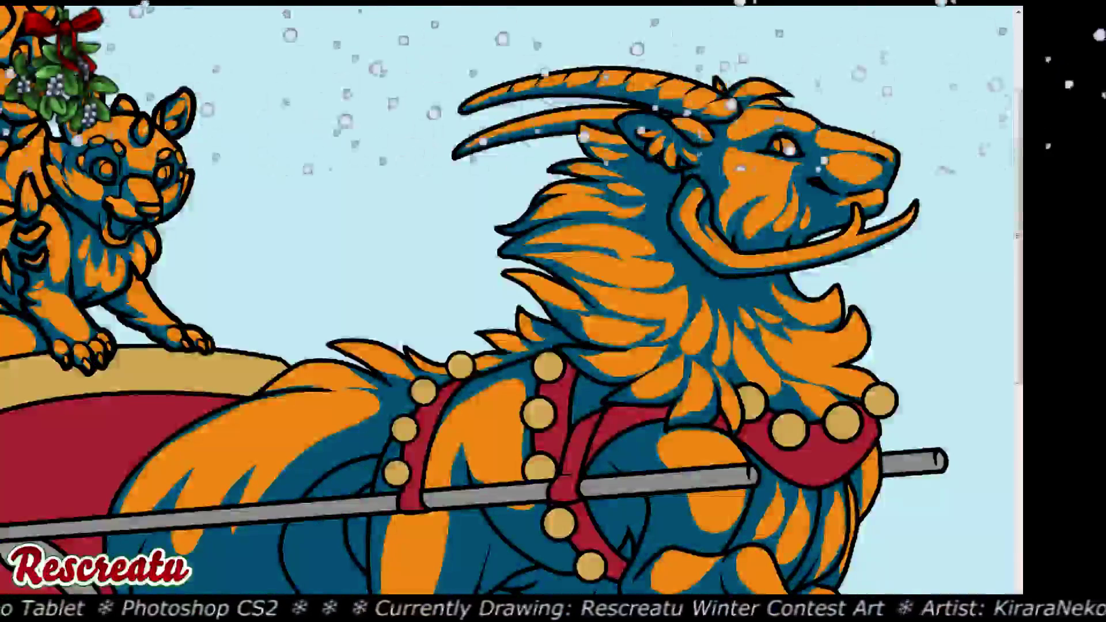
key("ctrl+minus")
key("ctrl+minus")
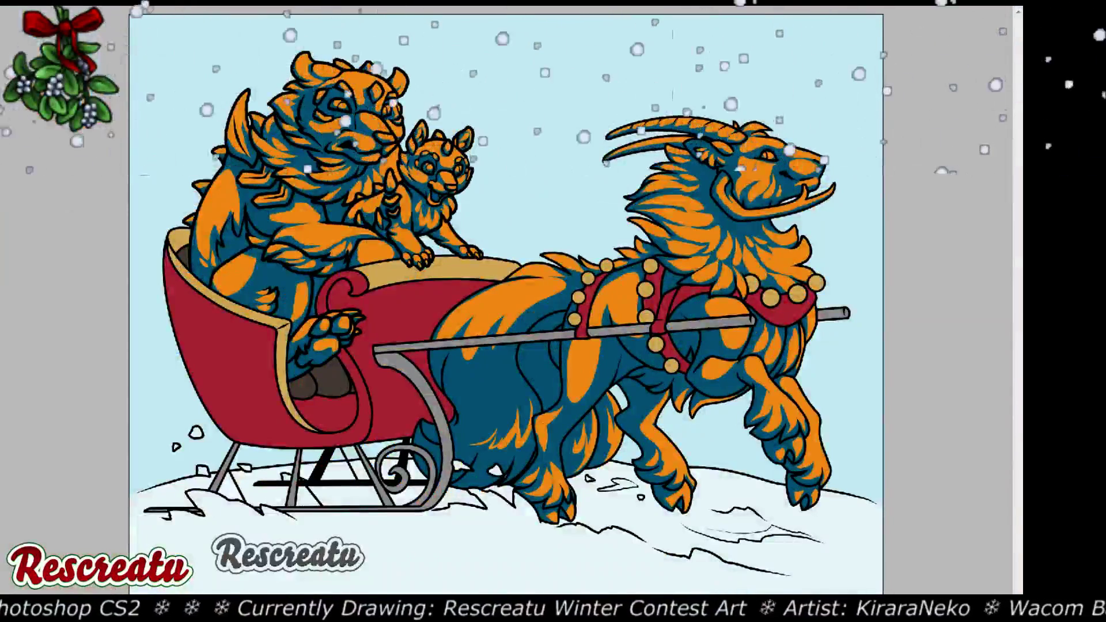
key("ctrl+plus")
key("ctrl+plus")
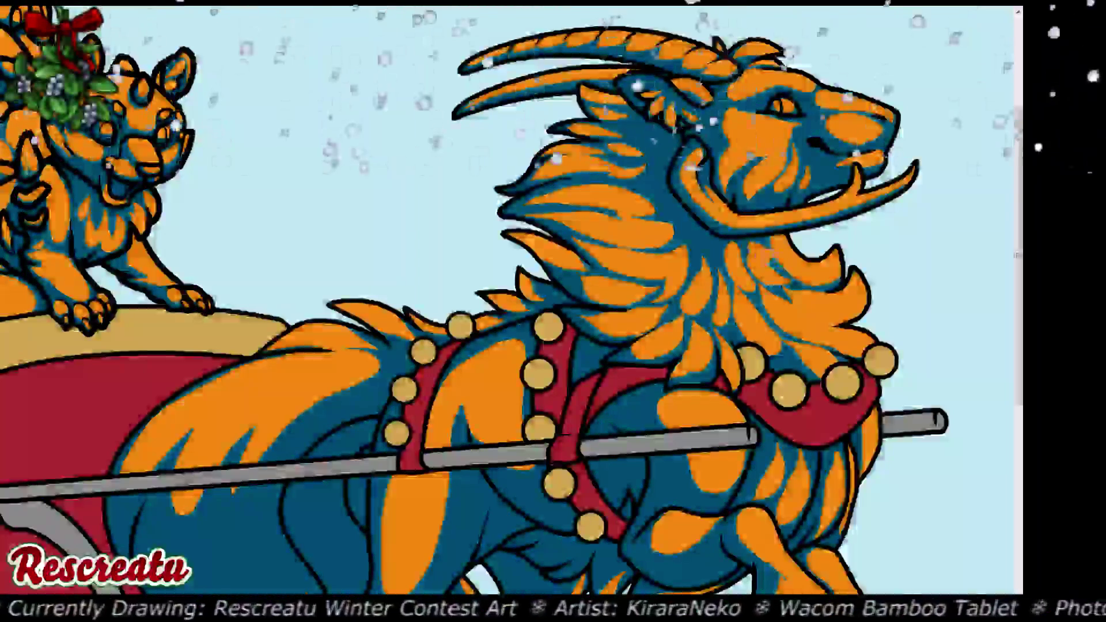
left_click_drag(708, 232, 712, 258)
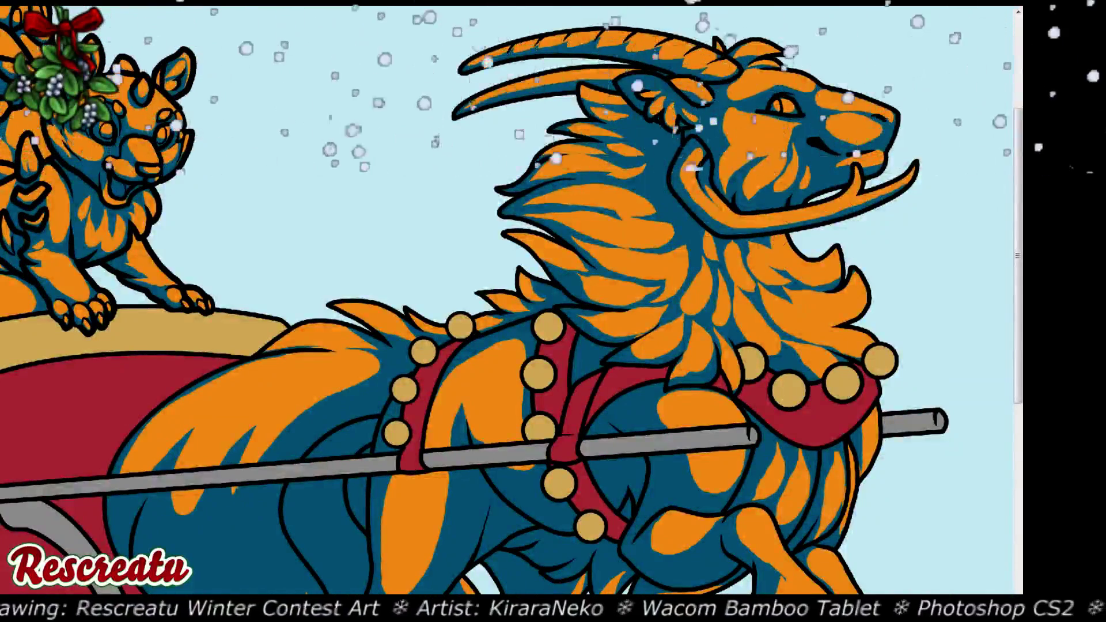
key("ctrl+minus")
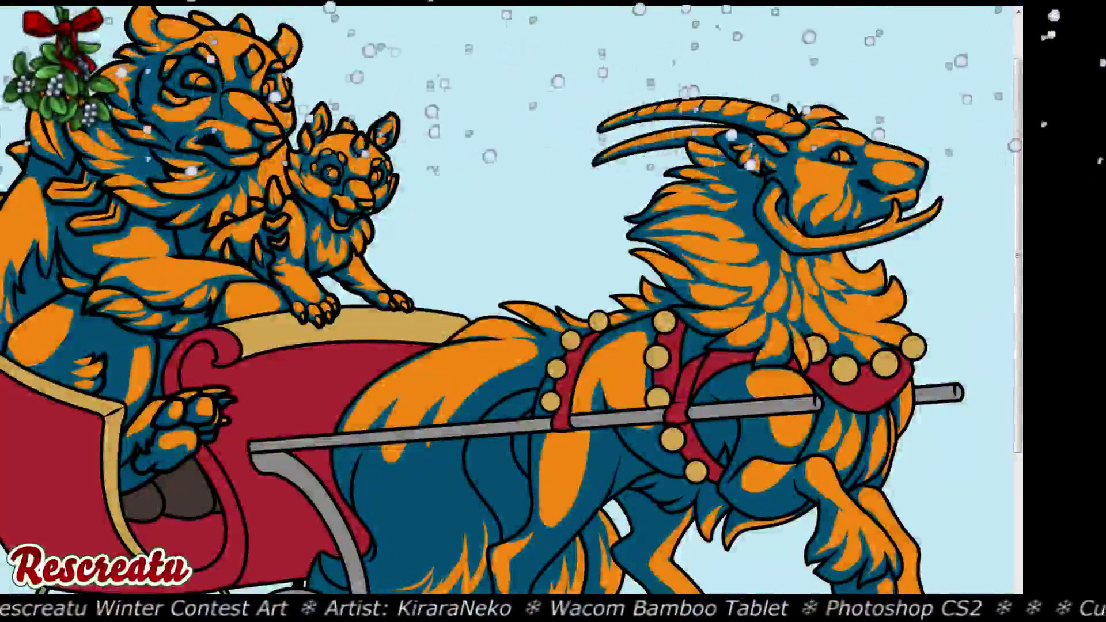
scroll(507, 299, "down", 5)
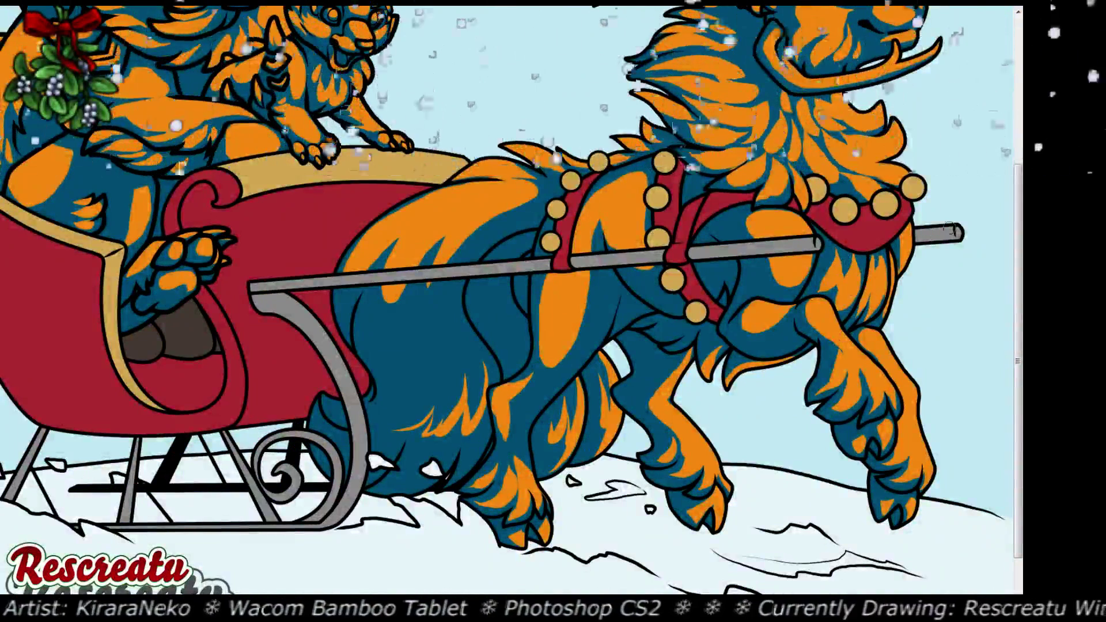
scroll(507, 311, "up", 3)
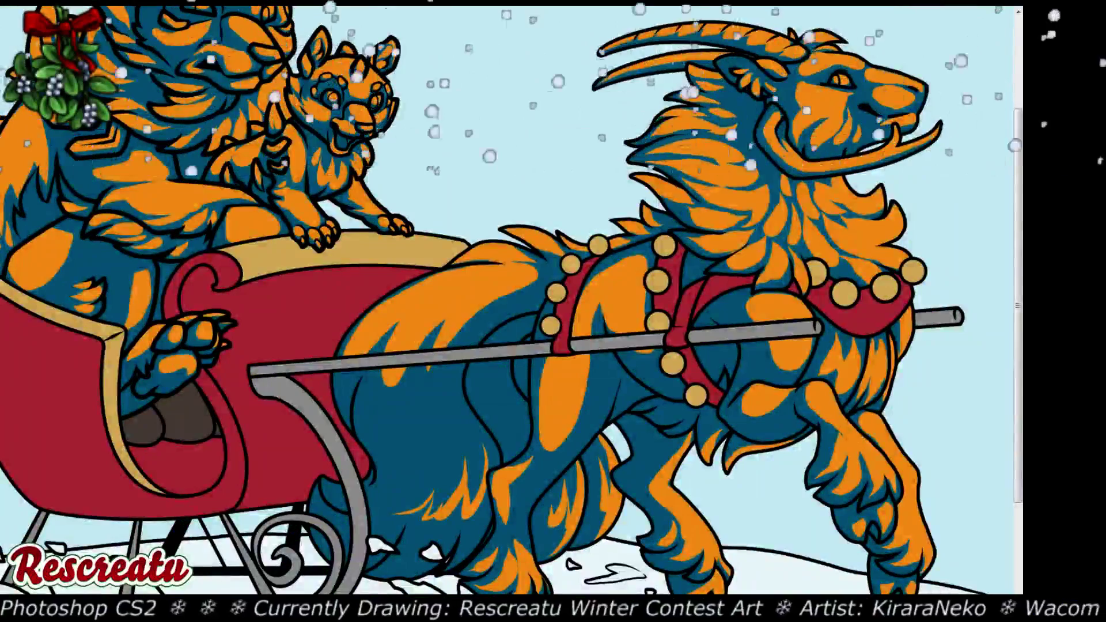
scroll(507, 300, "down", 2)
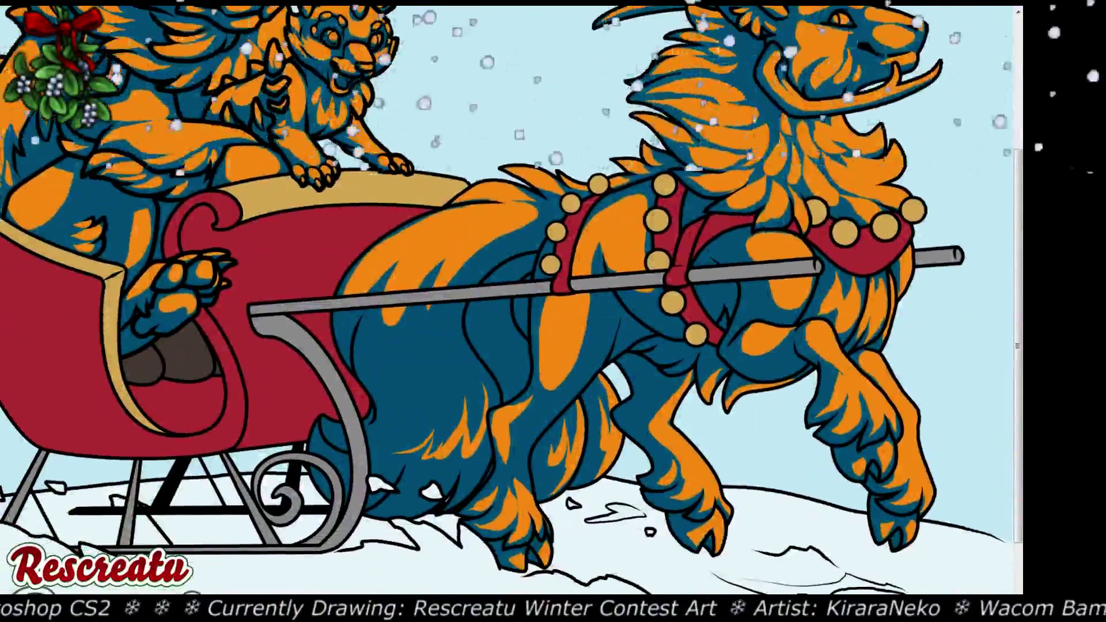
scroll(512, 373, "up", 2)
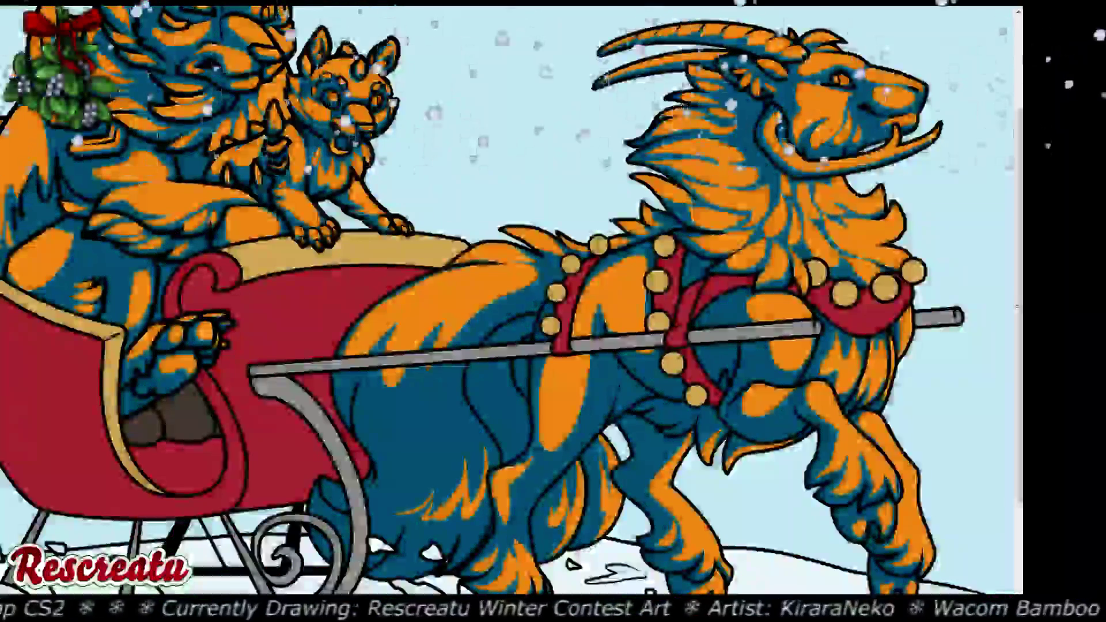
key("ctrl+minus")
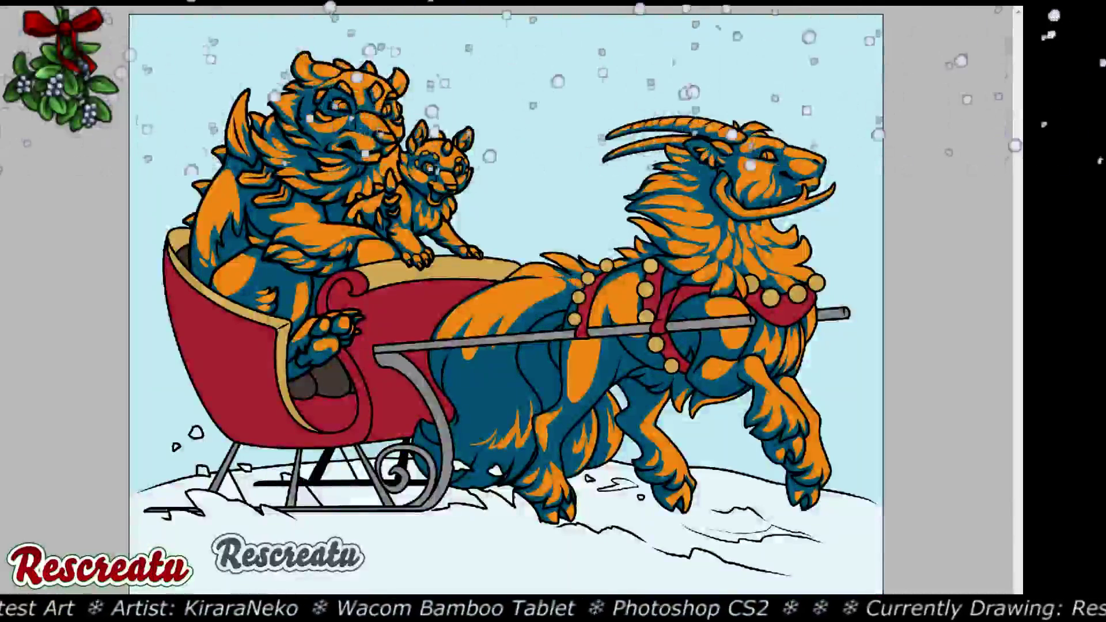
key("ctrl+plus")
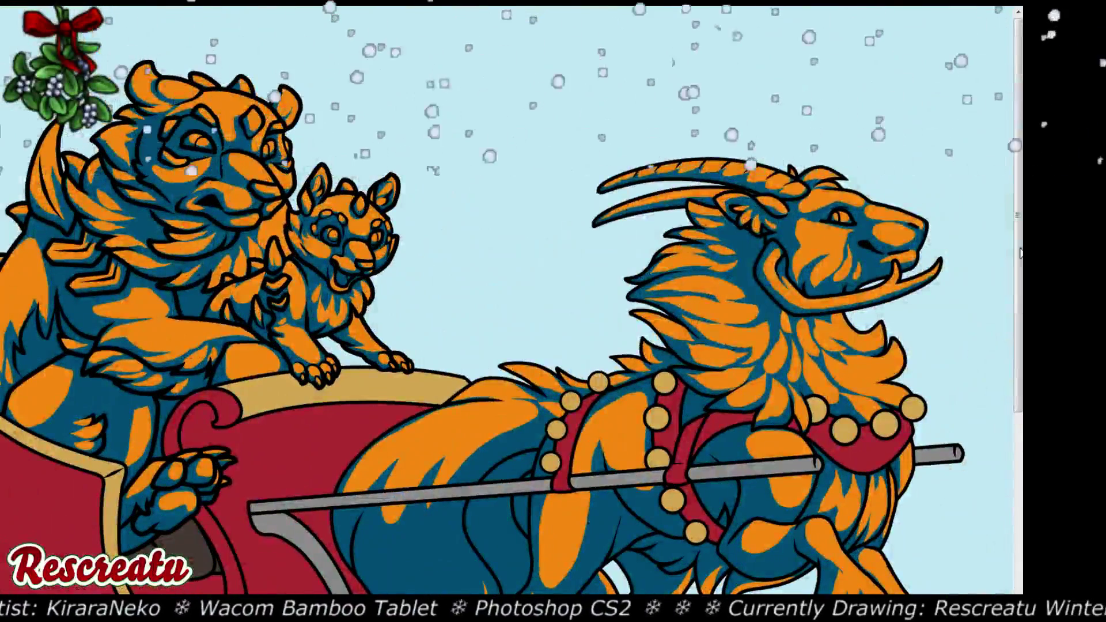
scroll(1019, 253, "down", 3)
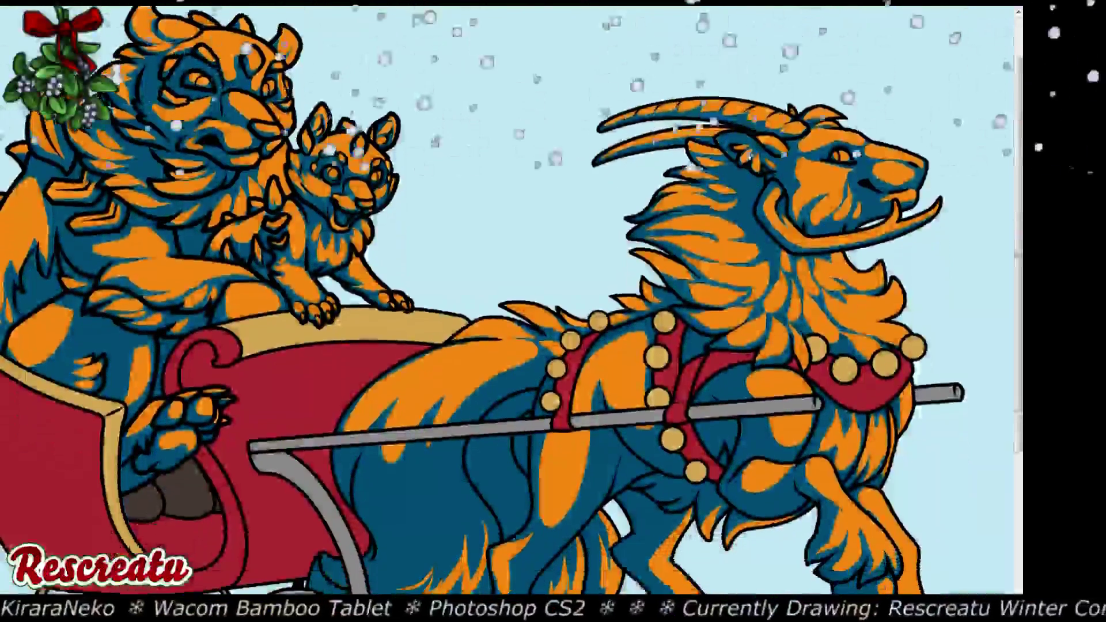
scroll(744, 176, "down", 1)
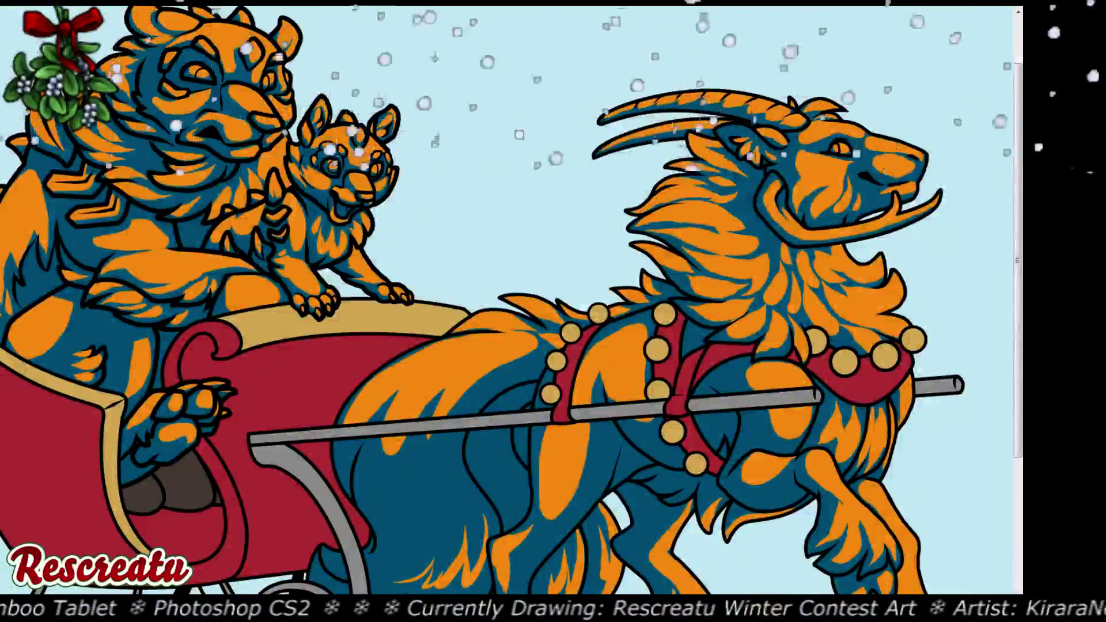
scroll(512, 299, "down", 5)
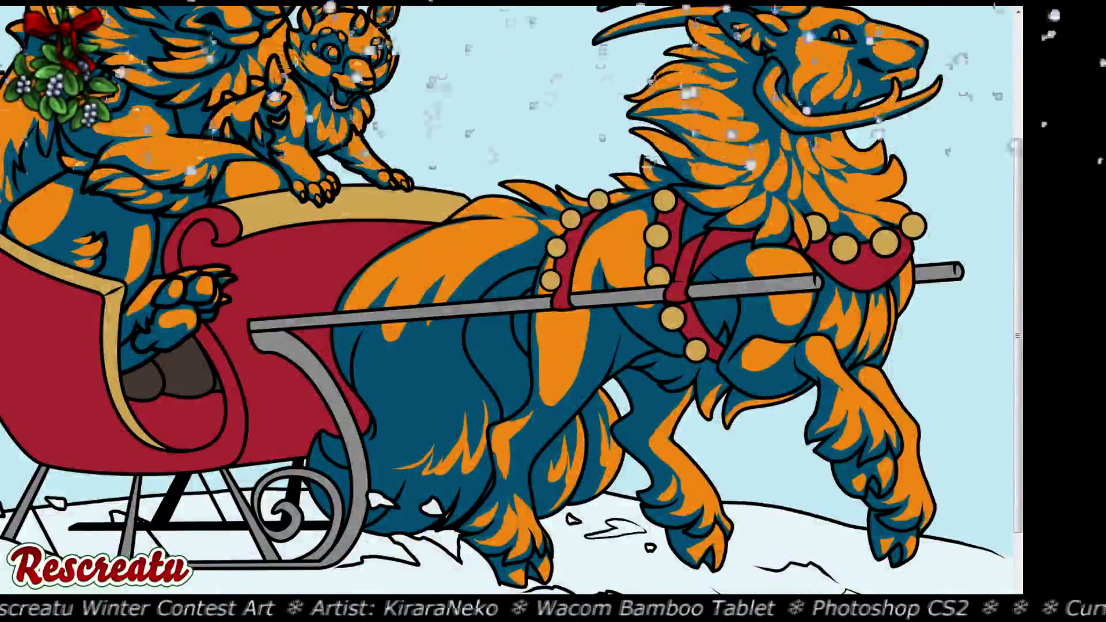
Paint dark navy shadows inside the horned beast's ear, behind its tusk and in the gaps between the mane and chest fur tufts
key("ctrl+minus")
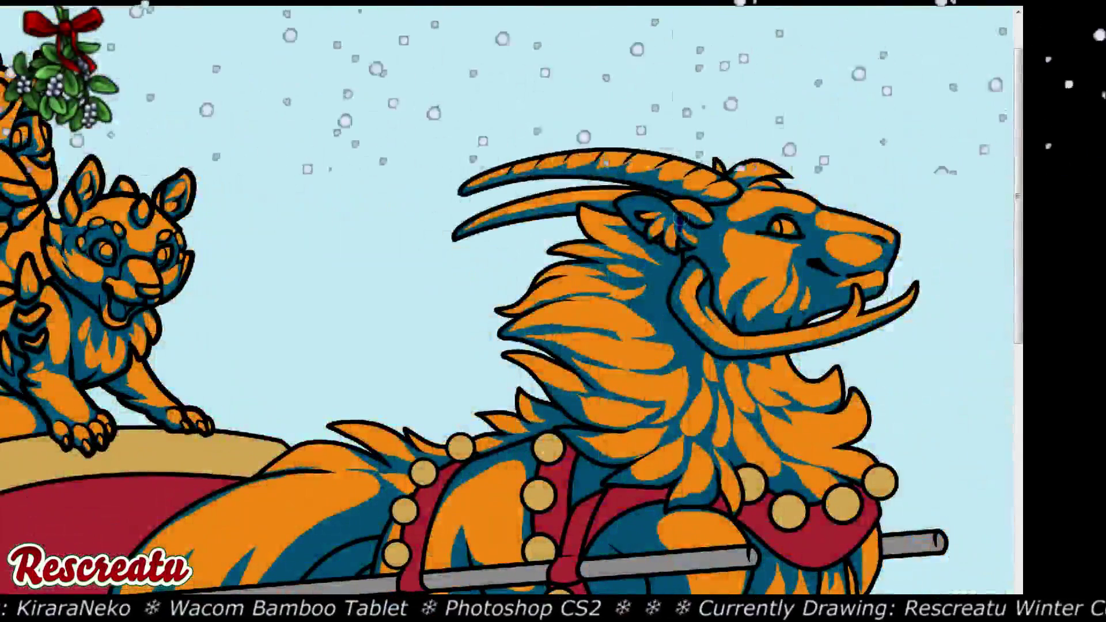
mouse_move(673, 218)
left_mouse_down()
mouse_move(621, 202)
mouse_move(645, 232)
left_mouse_up()
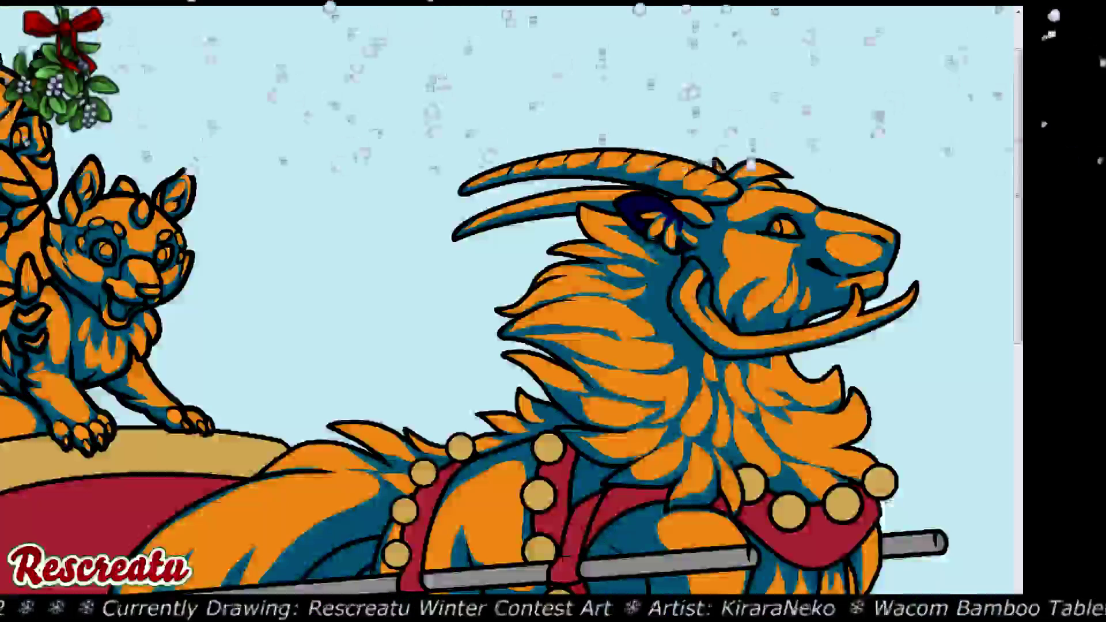
mouse_move(654, 245)
left_mouse_down()
mouse_move(658, 271)
mouse_move(631, 260)
mouse_move(668, 275)
mouse_move(623, 281)
mouse_move(671, 278)
mouse_move(668, 257)
mouse_move(650, 264)
mouse_move(651, 235)
mouse_move(639, 266)
mouse_move(647, 296)
mouse_move(623, 302)
mouse_move(652, 298)
mouse_move(679, 255)
left_mouse_up()
mouse_move(661, 300)
left_mouse_down()
mouse_move(631, 305)
mouse_move(674, 332)
mouse_move(651, 307)
mouse_move(668, 290)
mouse_move(674, 324)
mouse_move(643, 304)
mouse_move(689, 283)
mouse_move(694, 354)
mouse_move(663, 367)
mouse_move(691, 341)
mouse_move(688, 398)
mouse_move(697, 341)
mouse_move(732, 429)
mouse_move(714, 384)
mouse_move(711, 433)
mouse_move(679, 473)
mouse_move(690, 437)
mouse_move(733, 459)
left_mouse_up()
mouse_move(800, 485)
left_mouse_down()
mouse_move(779, 455)
mouse_move(804, 463)
left_mouse_up()
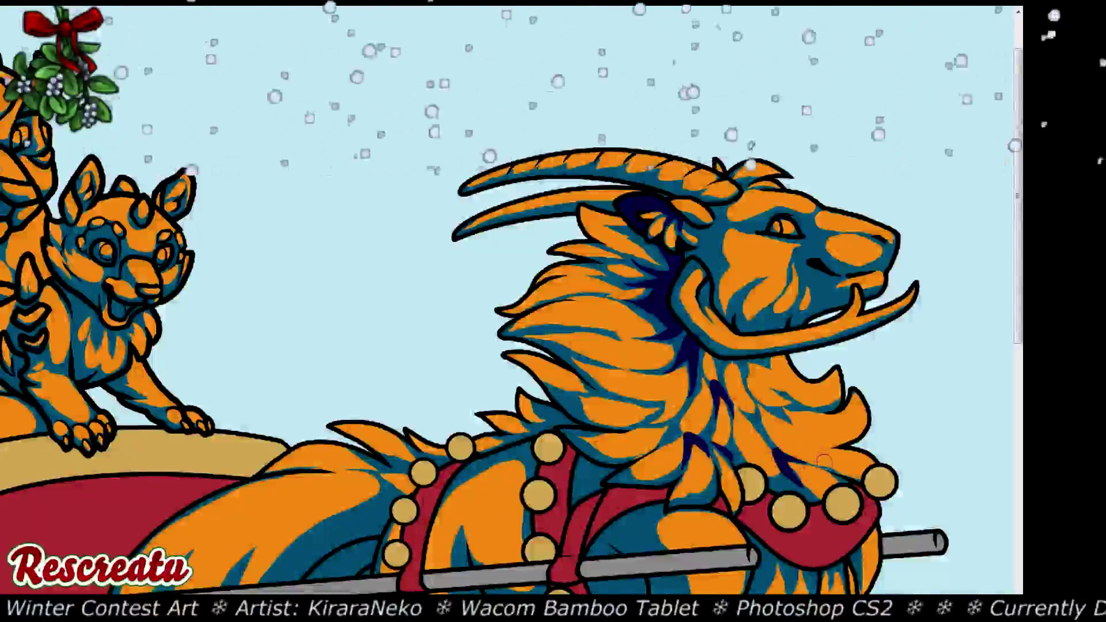
left_click_drag(639, 429, 675, 427)
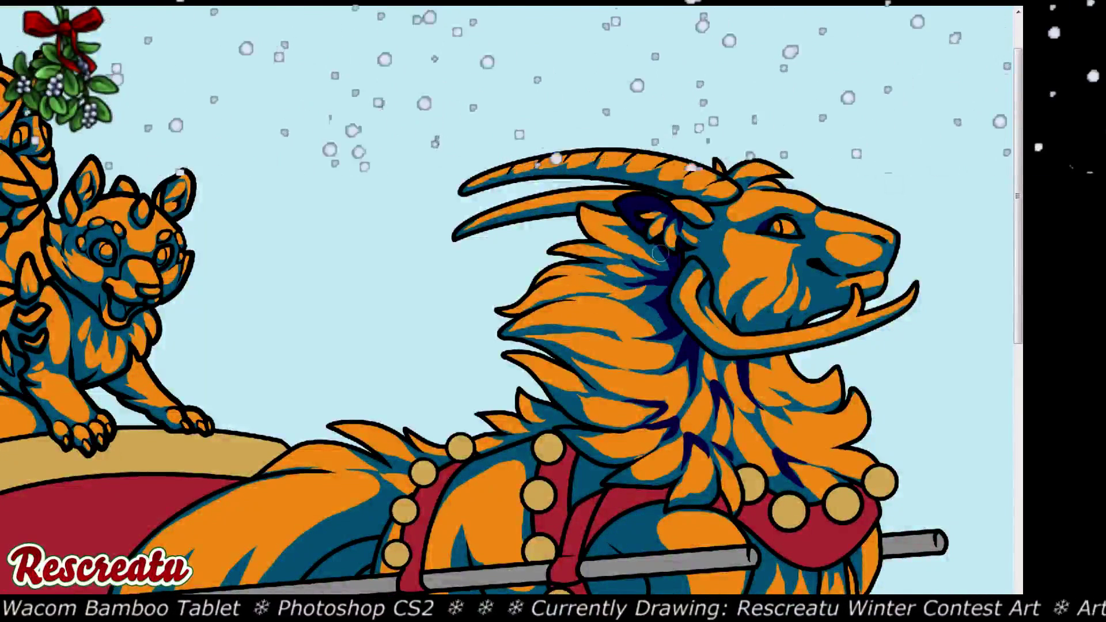
Paint dark navy shadows on the horned beast's body on both sides of the lower harness strap, below the sleigh pole
scroll(920, 146, "down", 1)
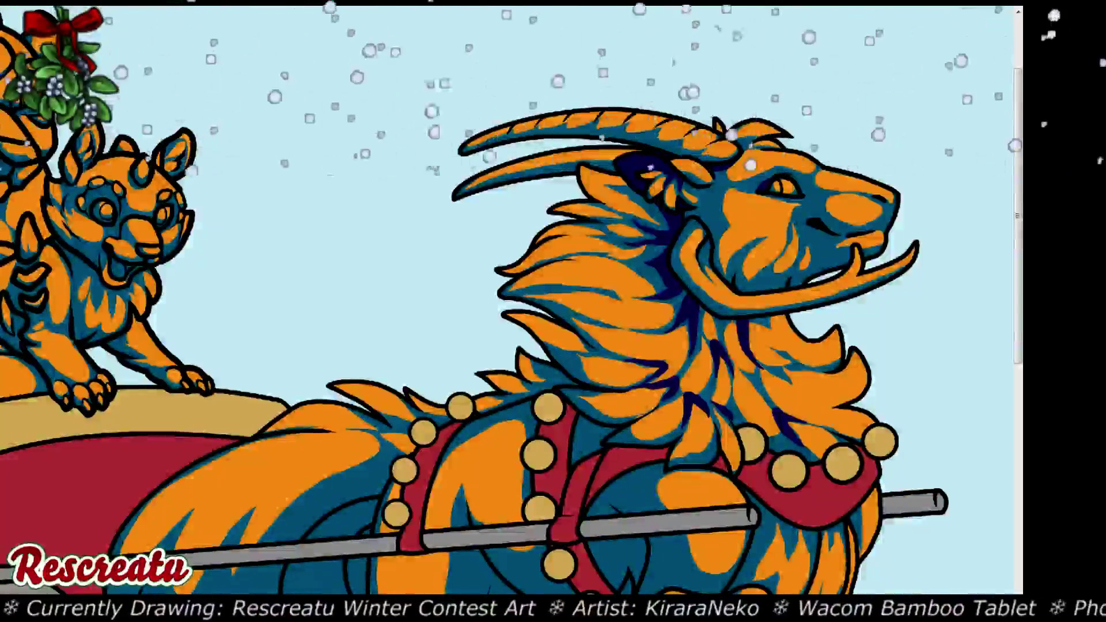
scroll(507, 311, "down", 3)
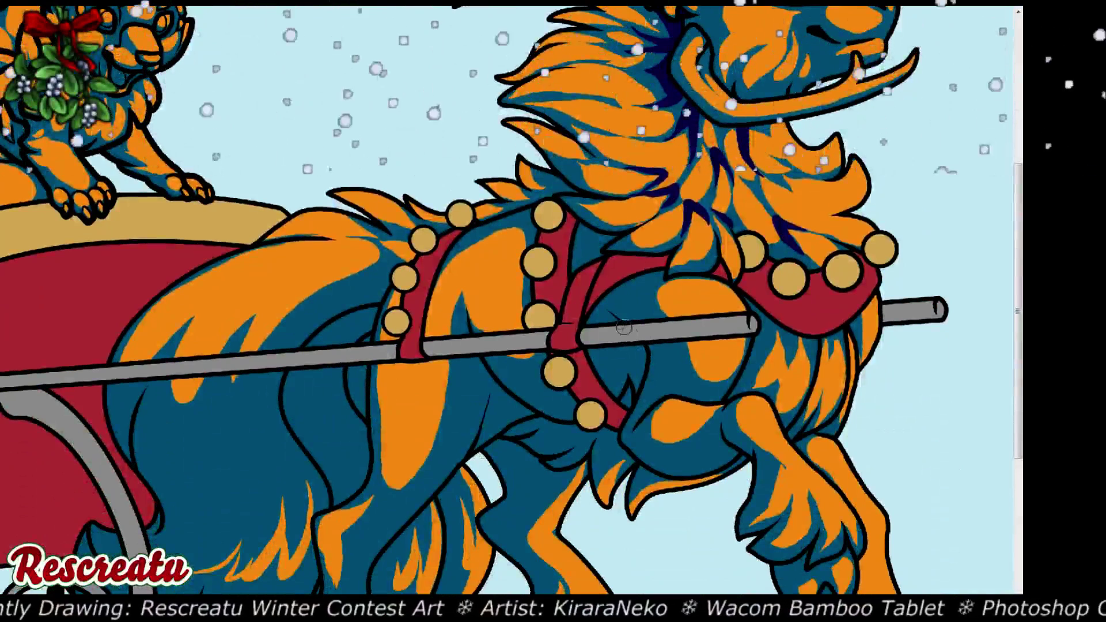
mouse_move(633, 348)
left_mouse_down()
mouse_move(628, 370)
mouse_move(621, 330)
mouse_move(609, 386)
left_mouse_up()
mouse_move(579, 401)
left_mouse_down()
mouse_move(516, 375)
mouse_move(527, 391)
mouse_move(561, 396)
mouse_move(602, 357)
mouse_move(556, 382)
mouse_move(501, 364)
mouse_move(533, 398)
mouse_move(514, 395)
mouse_move(564, 408)
mouse_move(541, 404)
mouse_move(554, 409)
mouse_move(589, 411)
mouse_move(631, 363)
mouse_move(628, 392)
left_mouse_up()
mouse_move(636, 360)
left_mouse_down()
mouse_move(636, 380)
mouse_move(649, 351)
left_mouse_up()
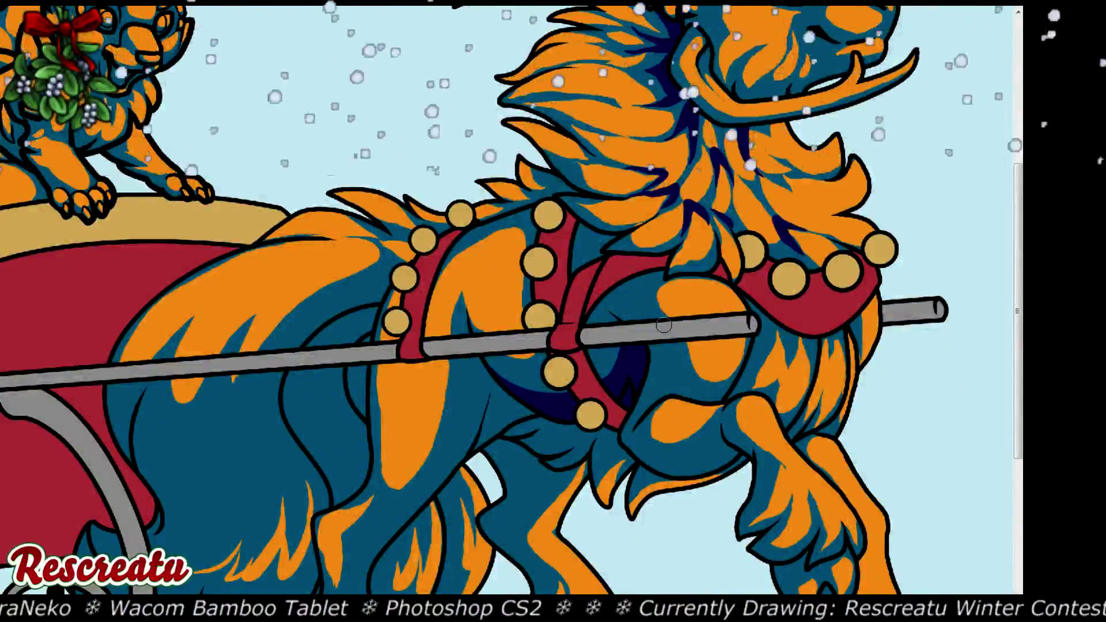
Paint dark navy shadows behind the horned beast's raised foreleg, under the fur tufts above both front hooves and between the hoof halves
scroll(666, 81, "down", 3)
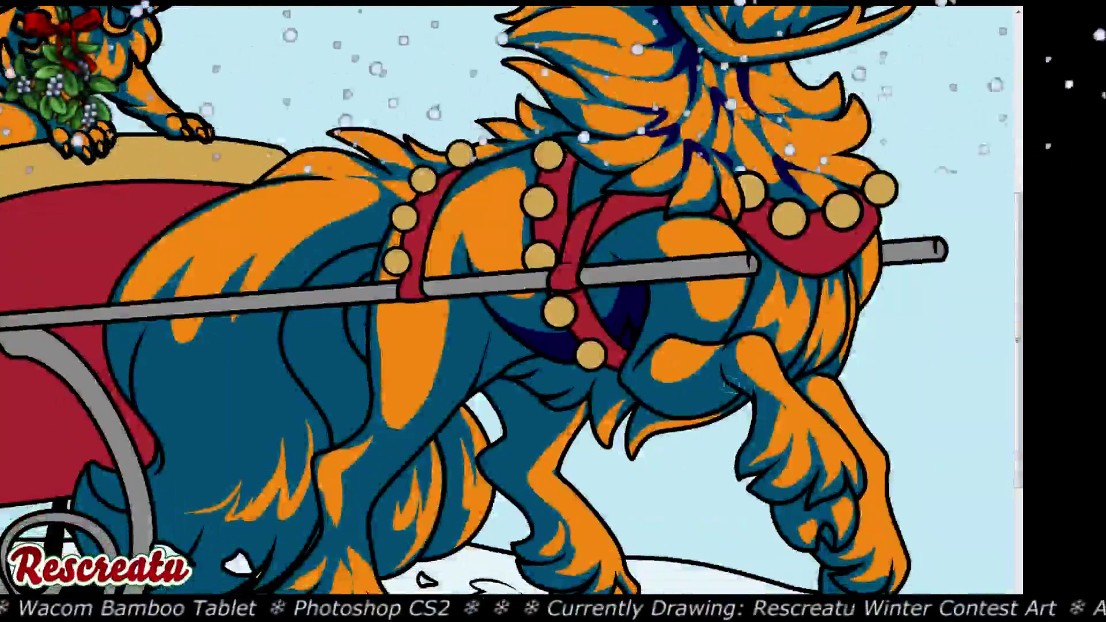
mouse_move(719, 364)
left_mouse_down()
mouse_move(733, 404)
mouse_move(711, 412)
mouse_move(727, 394)
mouse_move(720, 358)
mouse_move(723, 410)
left_mouse_up()
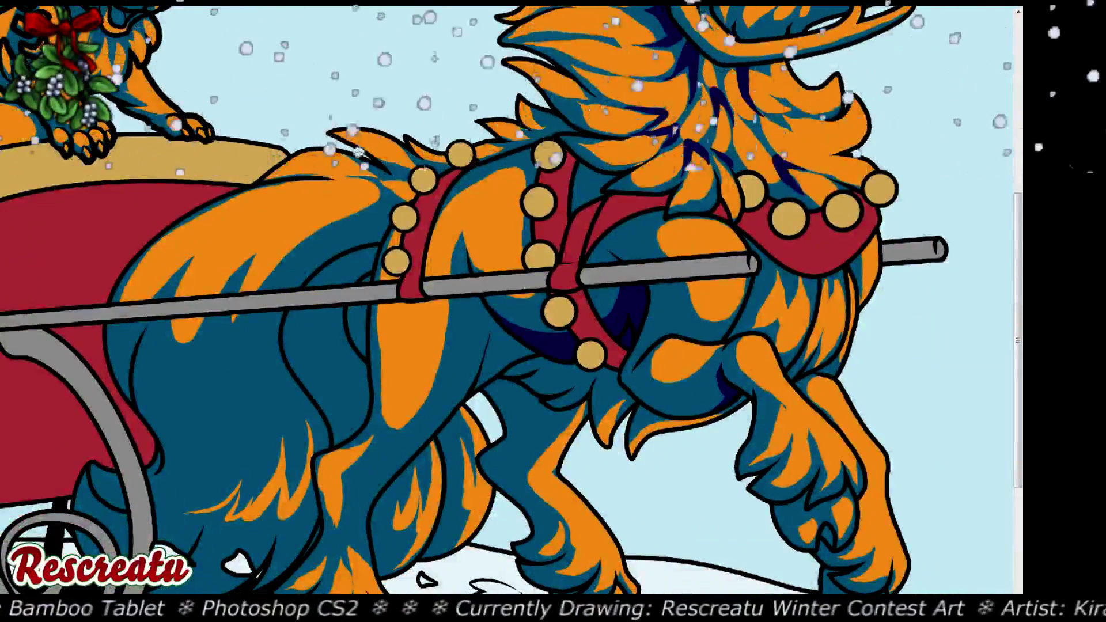
scroll(512, 300, "down", 5)
mouse_move(837, 363)
left_mouse_down()
mouse_move(804, 383)
mouse_move(753, 383)
left_mouse_up()
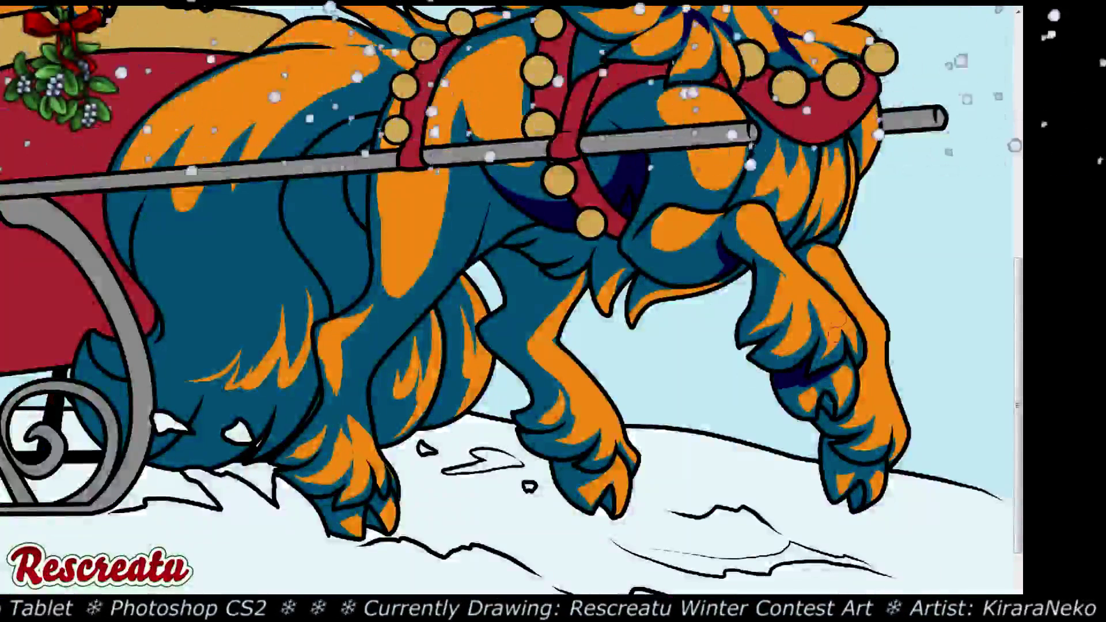
mouse_move(878, 463)
left_mouse_down()
mouse_move(818, 449)
mouse_move(837, 459)
mouse_move(818, 440)
mouse_move(845, 440)
mouse_move(828, 440)
mouse_move(827, 406)
left_mouse_up()
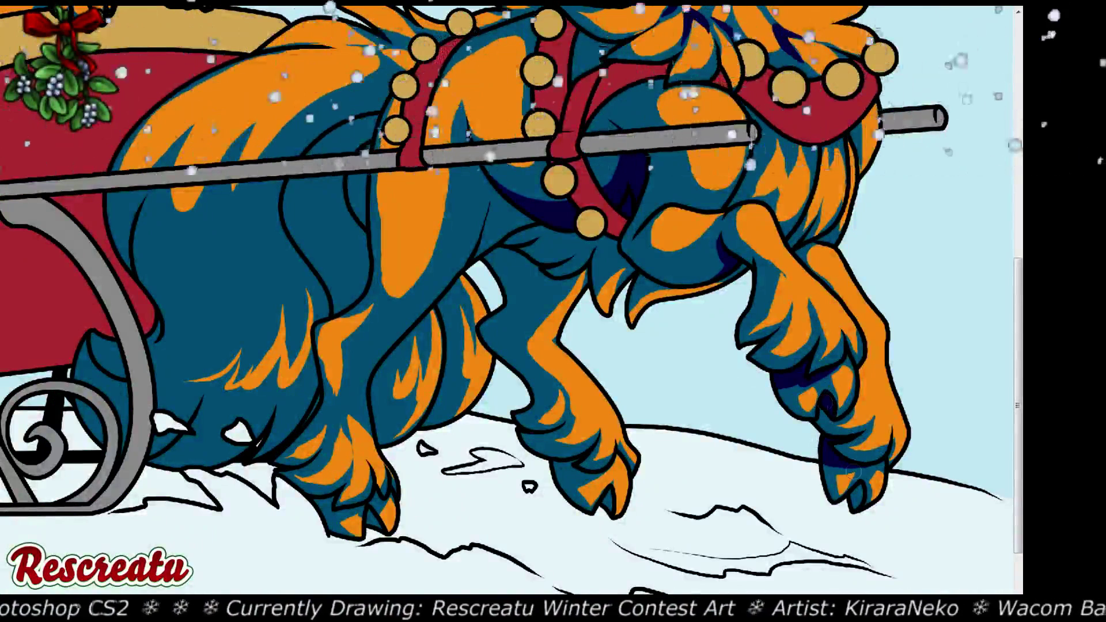
left_click_drag(852, 490, 857, 497)
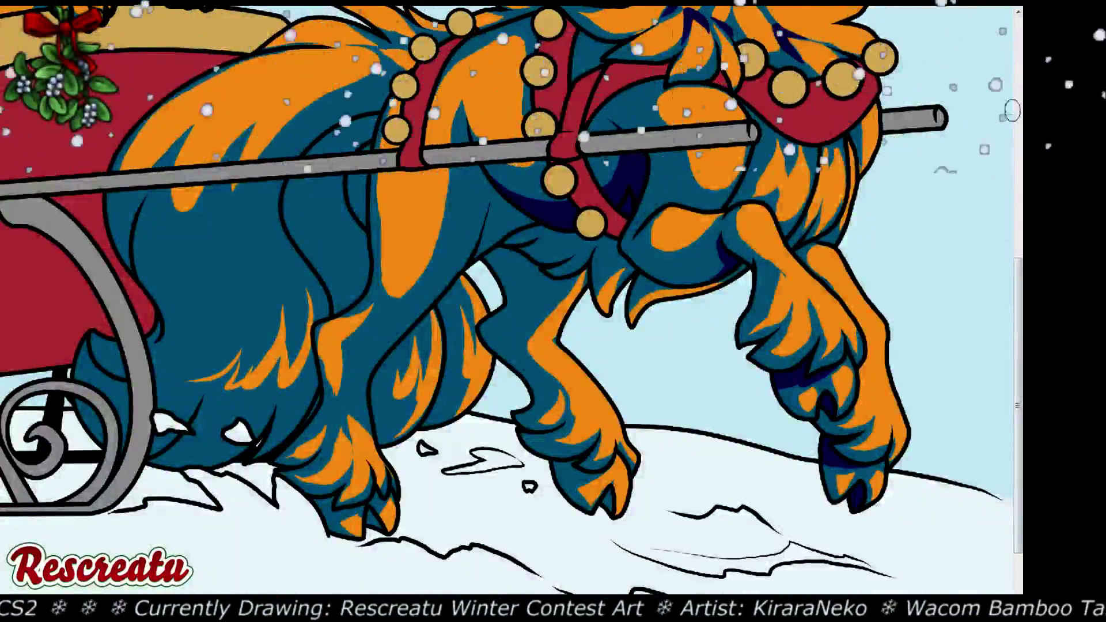
scroll(511, 311, "up", 2)
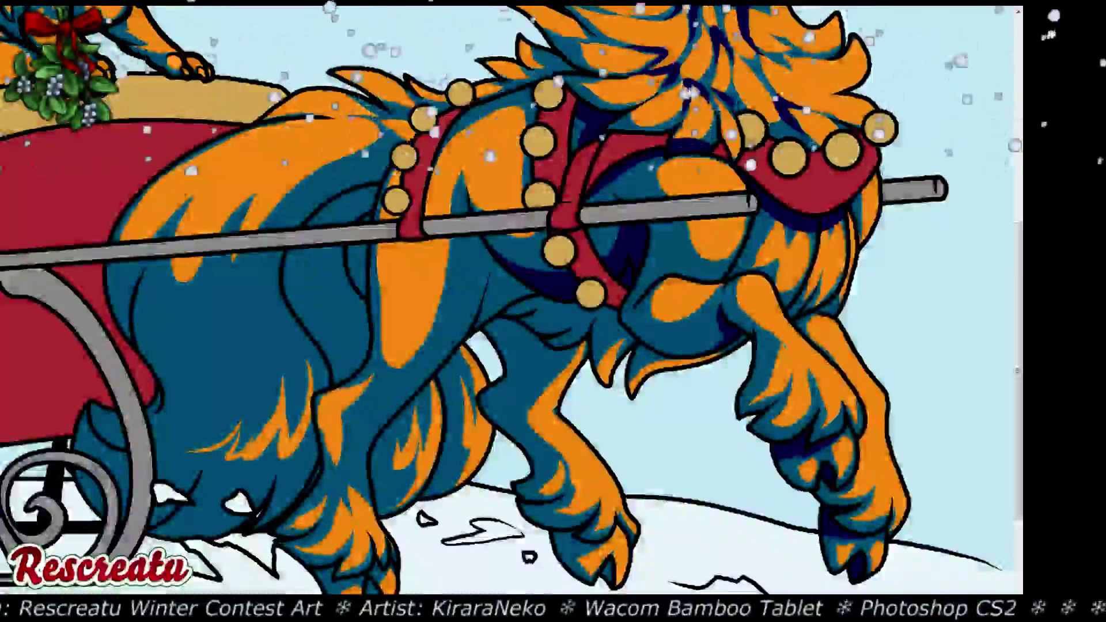
Paint dark navy shadows across the horned beast's belly and belly fur tufts, and under the mane above the front harness strap
scroll(512, 300, "up", 3)
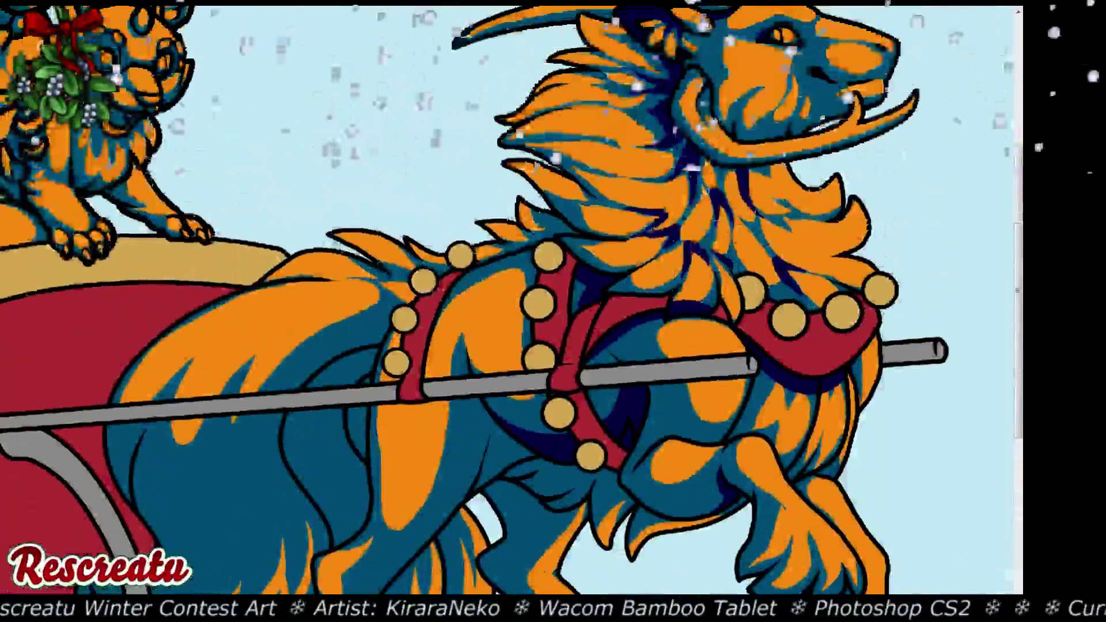
scroll(512, 299, "down", 1)
scroll(496, 288, "down", 4)
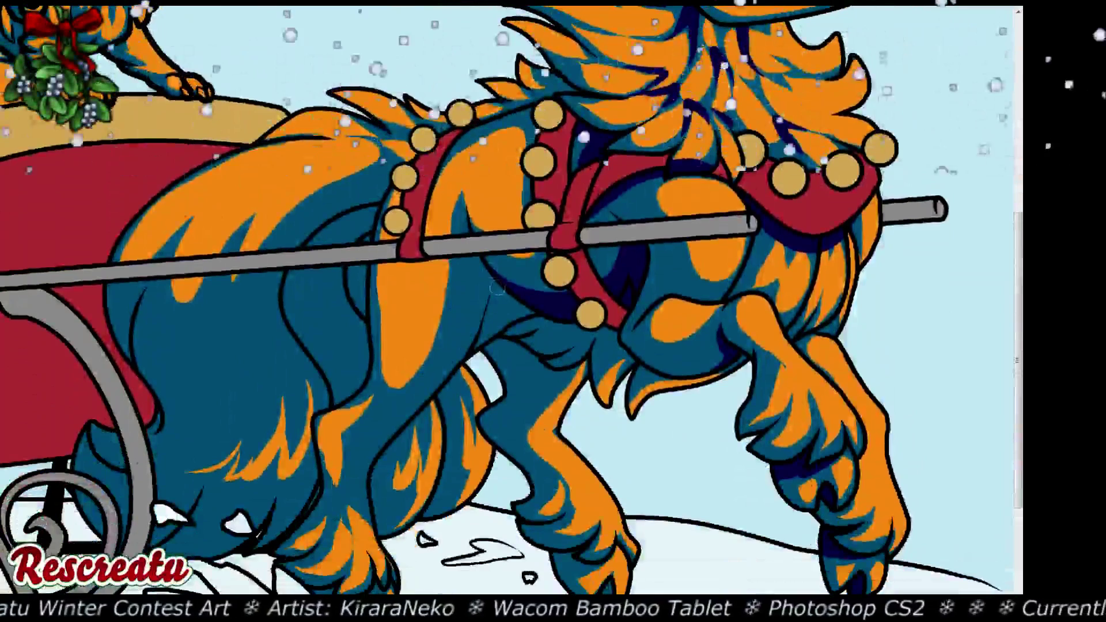
mouse_move(481, 254)
left_mouse_down()
mouse_move(482, 311)
mouse_move(450, 374)
left_mouse_up()
mouse_move(489, 339)
left_mouse_down()
mouse_move(514, 318)
mouse_move(498, 321)
mouse_move(496, 288)
mouse_move(518, 328)
mouse_move(573, 317)
mouse_move(544, 355)
mouse_move(581, 324)
mouse_move(578, 343)
mouse_move(597, 342)
left_mouse_up()
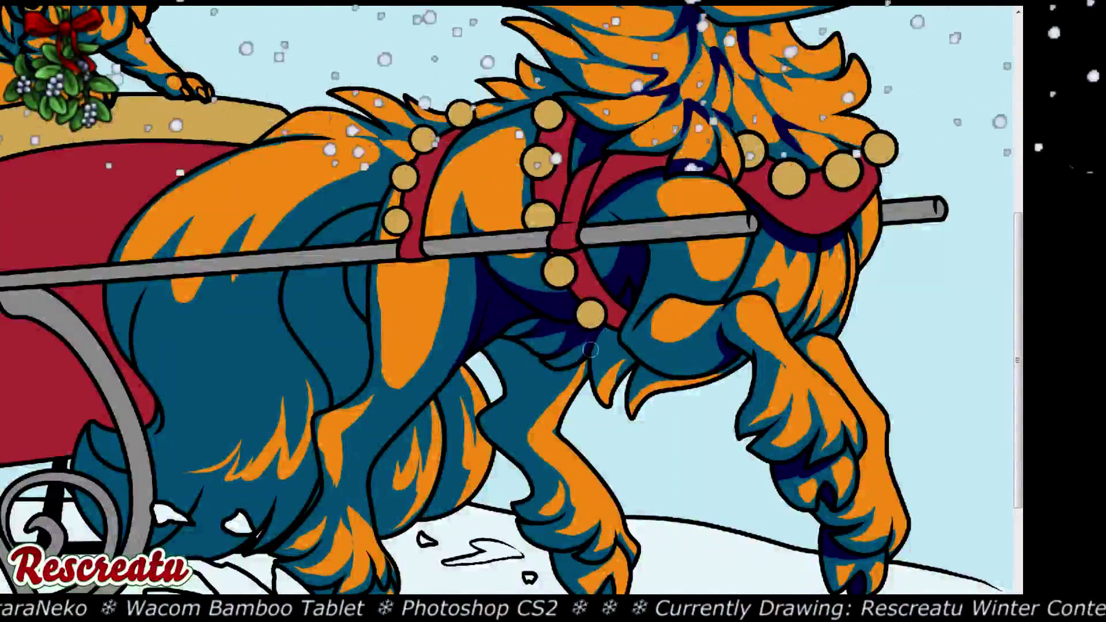
mouse_move(591, 350)
left_mouse_down()
mouse_move(619, 325)
mouse_move(590, 344)
left_mouse_up()
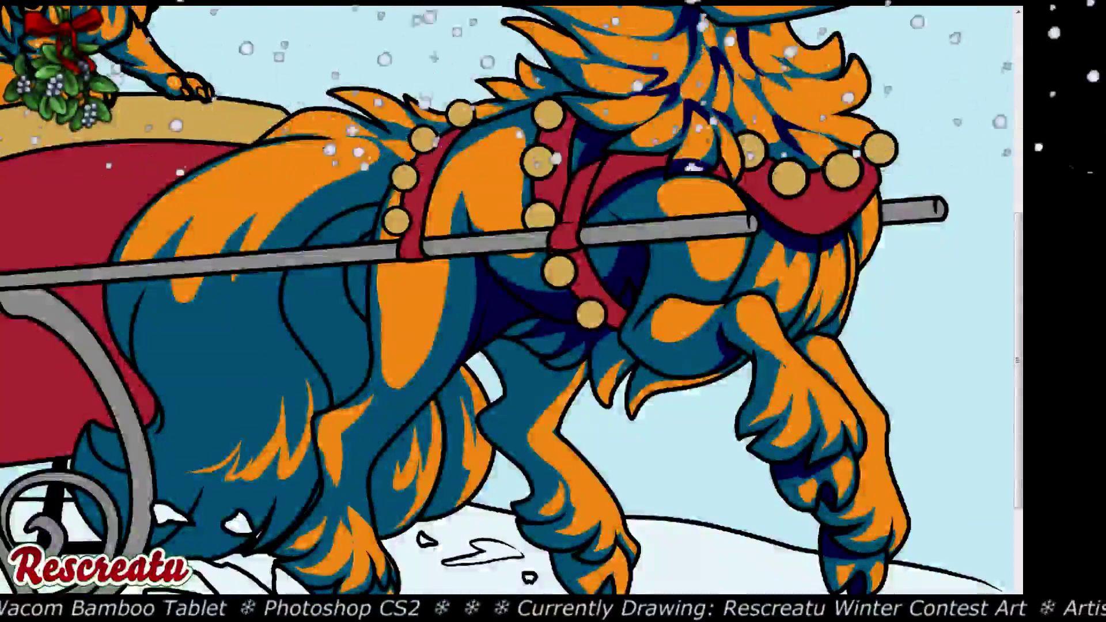
mouse_move(518, 260)
left_mouse_down()
mouse_move(570, 341)
mouse_move(580, 431)
left_mouse_up()
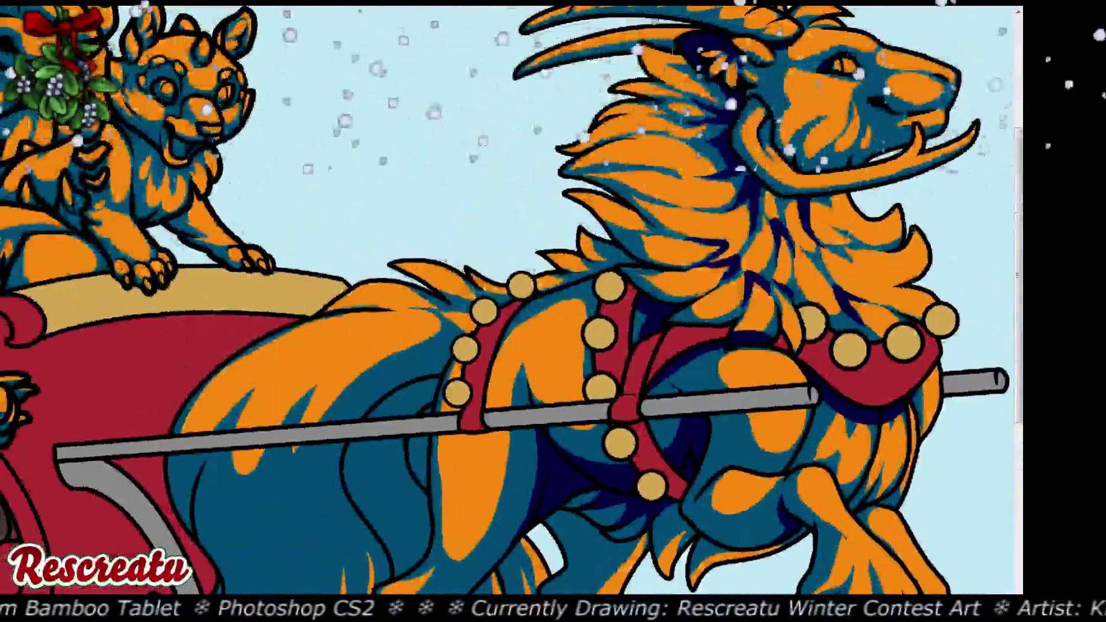
mouse_move(600, 243)
left_mouse_down()
mouse_move(637, 267)
mouse_move(595, 267)
mouse_move(613, 272)
left_mouse_up()
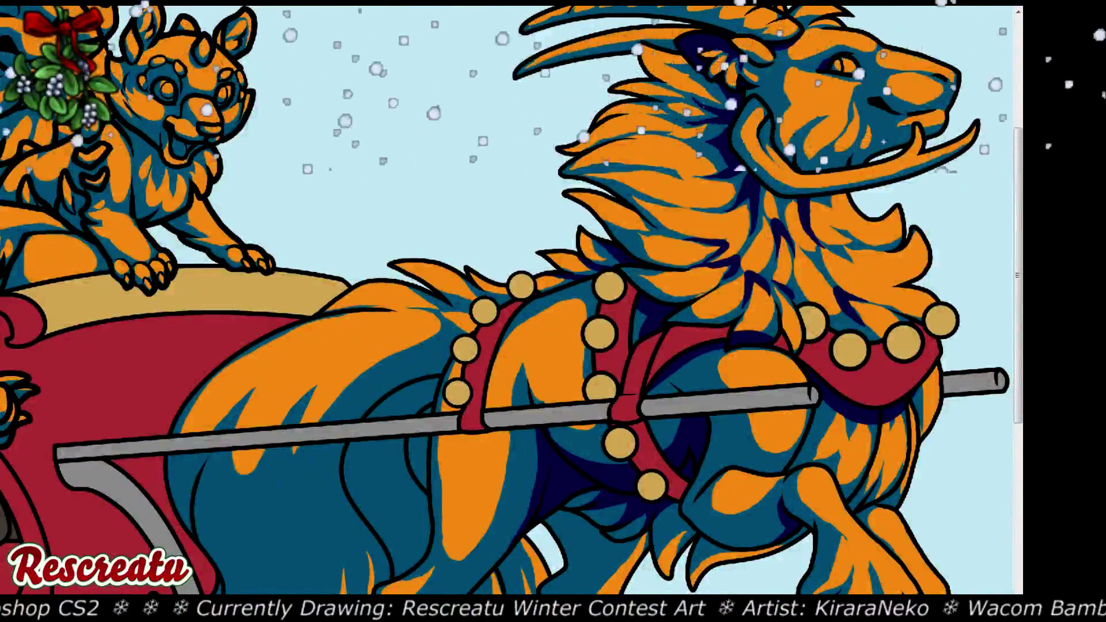
Paint dark navy shadows down the horned beast's far hind leg, under its ankle fur and between its hoof halves
left_click_drag(633, 392, 706, 228)
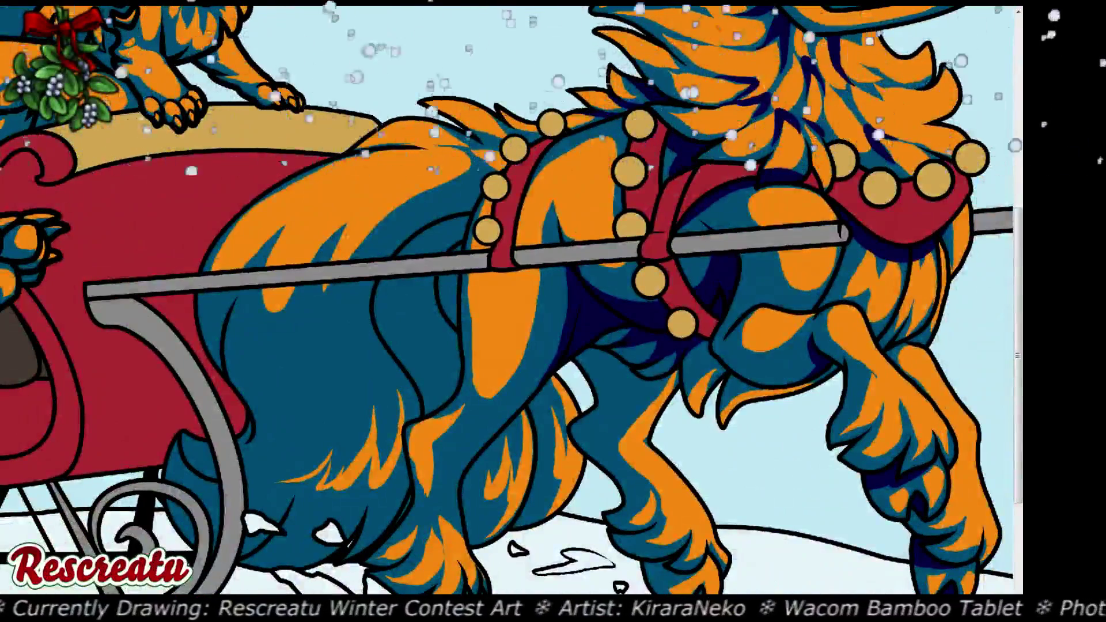
scroll(507, 300, "down", 3)
scroll(507, 299, "right", 2)
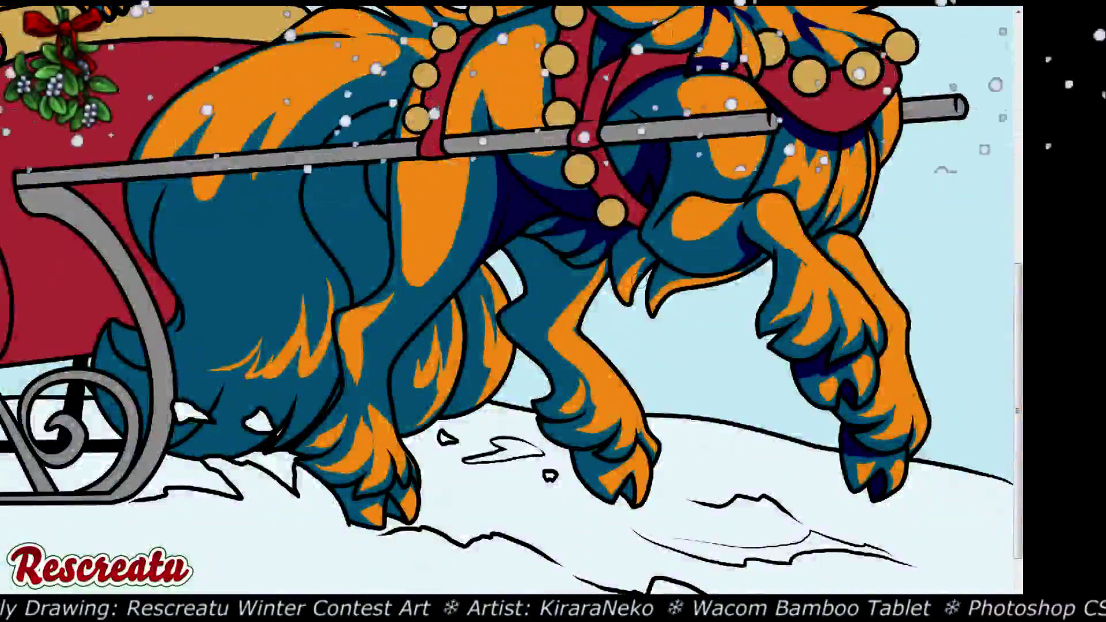
mouse_move(602, 257)
left_mouse_down()
mouse_move(541, 273)
mouse_move(505, 241)
mouse_move(571, 271)
mouse_move(537, 273)
mouse_move(573, 271)
mouse_move(528, 268)
mouse_move(546, 294)
mouse_move(518, 322)
mouse_move(538, 398)
left_mouse_up()
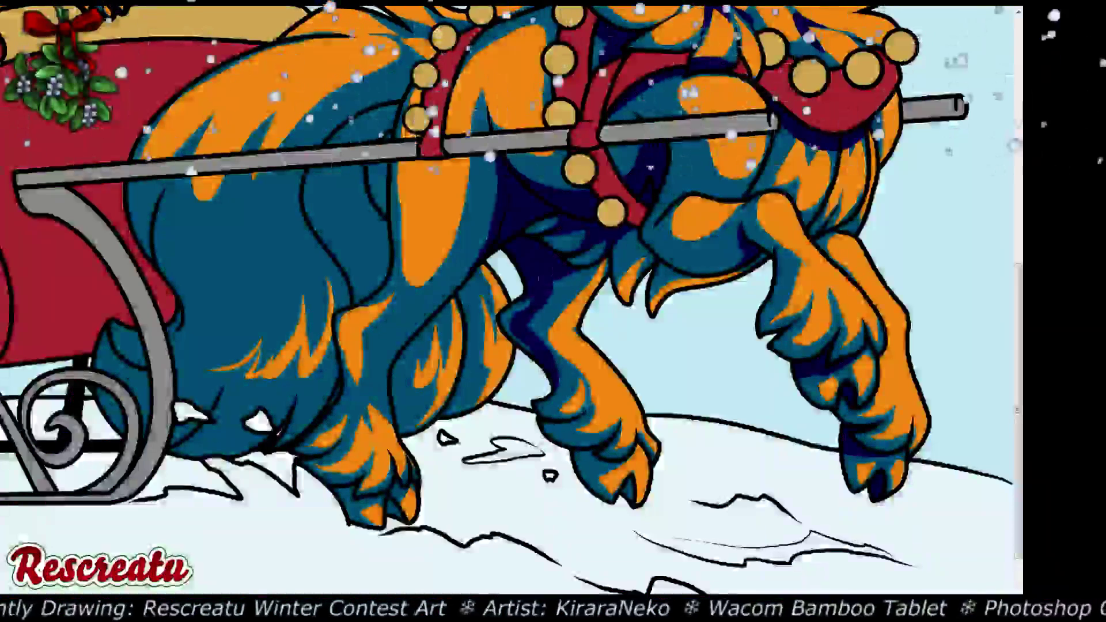
left_click_drag(693, 350, 672, 281)
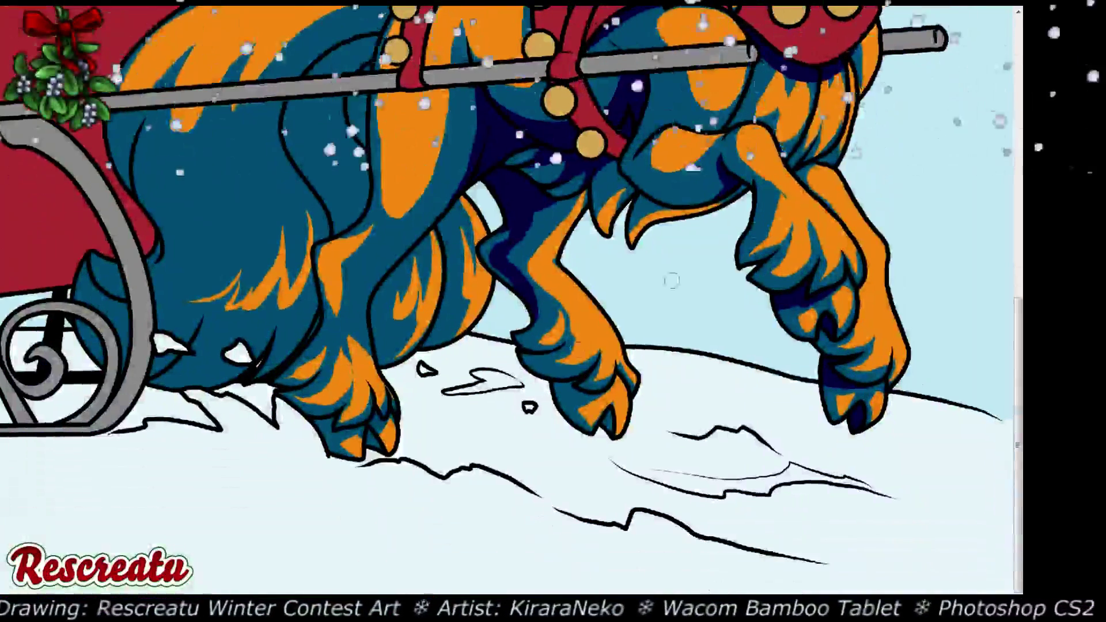
mouse_move(596, 395)
left_mouse_down()
mouse_move(572, 392)
mouse_move(605, 394)
mouse_move(567, 387)
mouse_move(577, 381)
mouse_move(607, 424)
left_mouse_up()
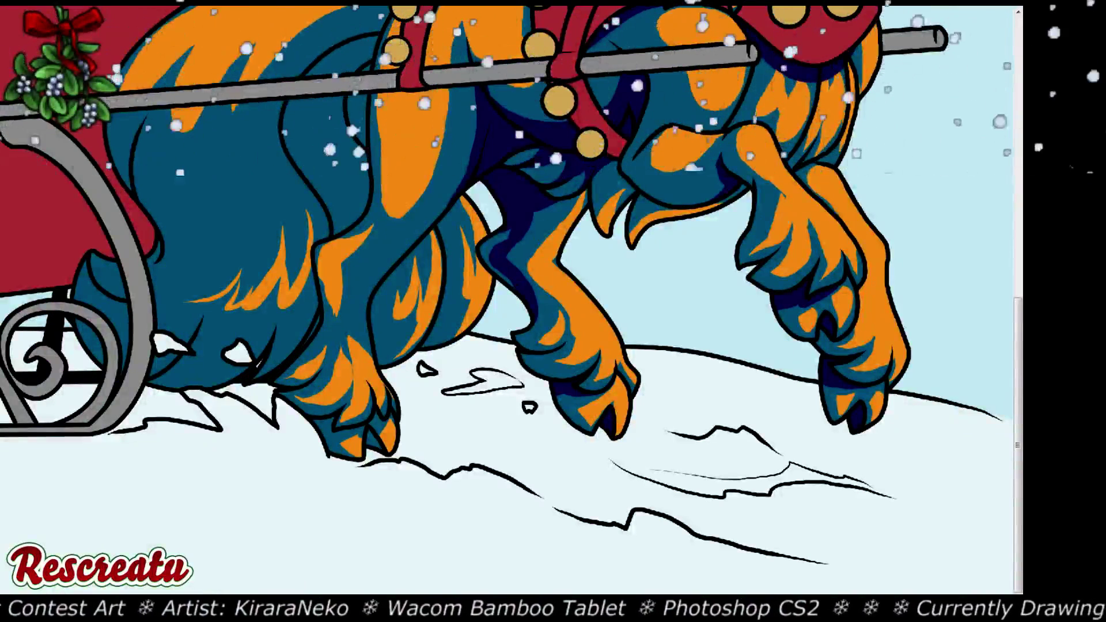
Paint dark navy shadows along the front edge of the rear harness strap and around the near hind hoof
left_click_drag(507, 277, 577, 439)
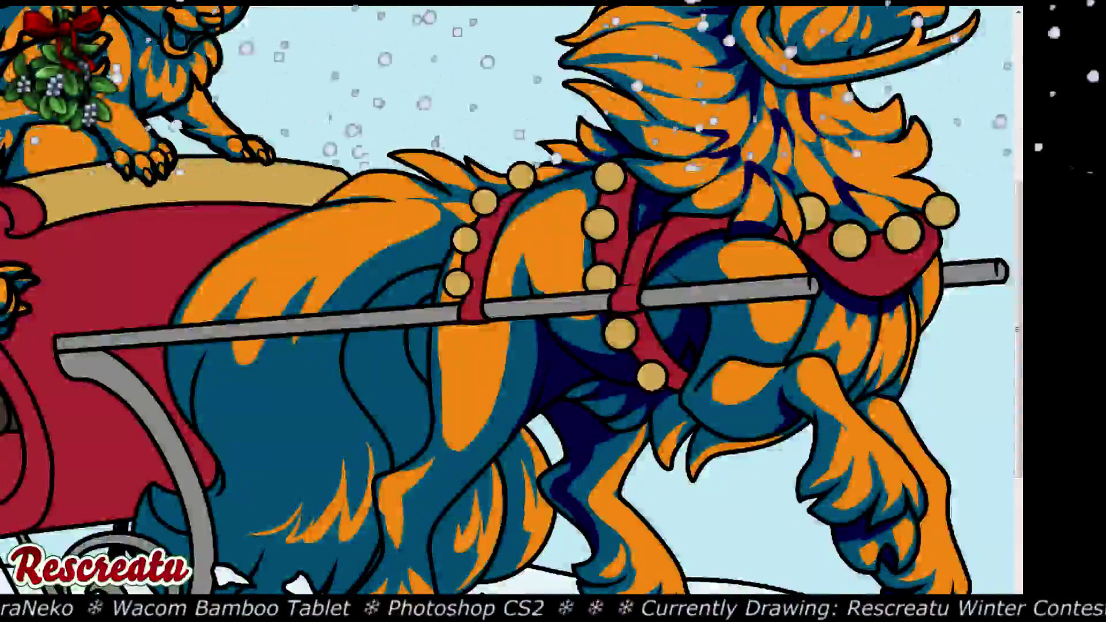
mouse_move(530, 191)
left_mouse_down()
mouse_move(507, 228)
mouse_move(490, 303)
left_mouse_up()
key("ctrl+z")
left_click_drag(525, 194, 490, 305)
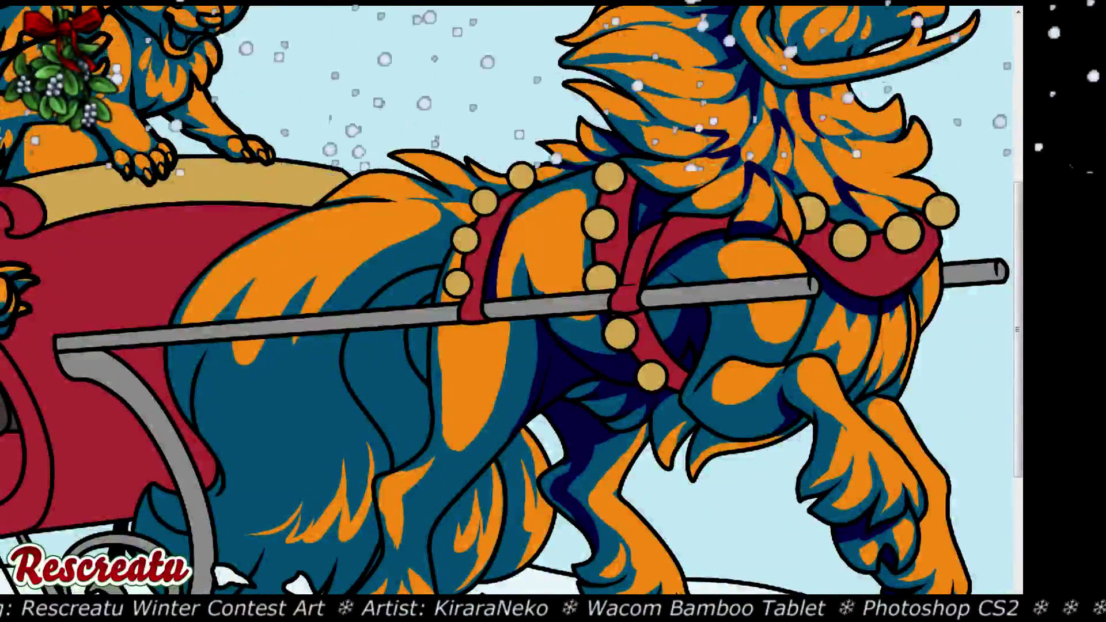
left_click_drag(507, 346, 548, 164)
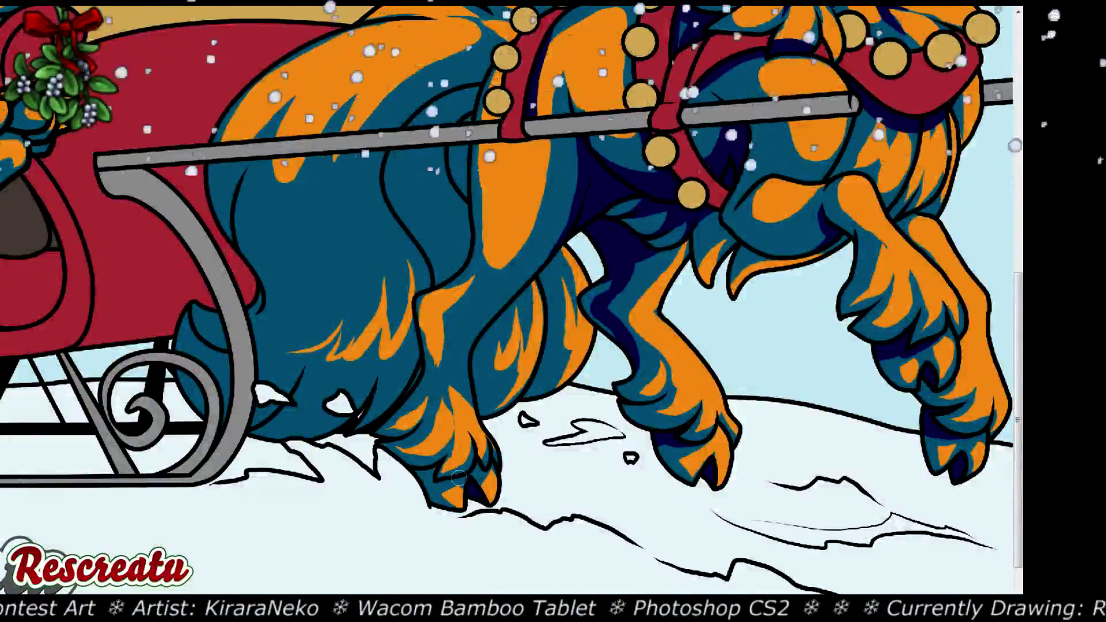
left_click_drag(436, 468, 416, 475)
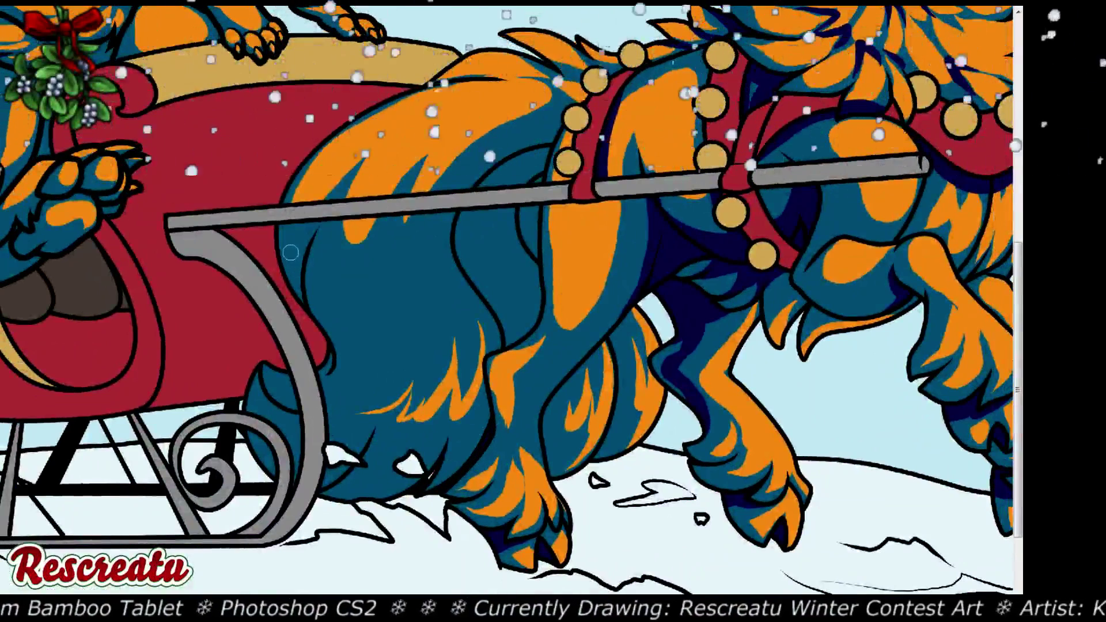
Outline jagged dark navy fur shadows on the horned beast's hindquarters below the sleigh pole, extending up along the flank above it
left_click_drag(281, 230, 301, 290)
left_click_drag(320, 231, 388, 332)
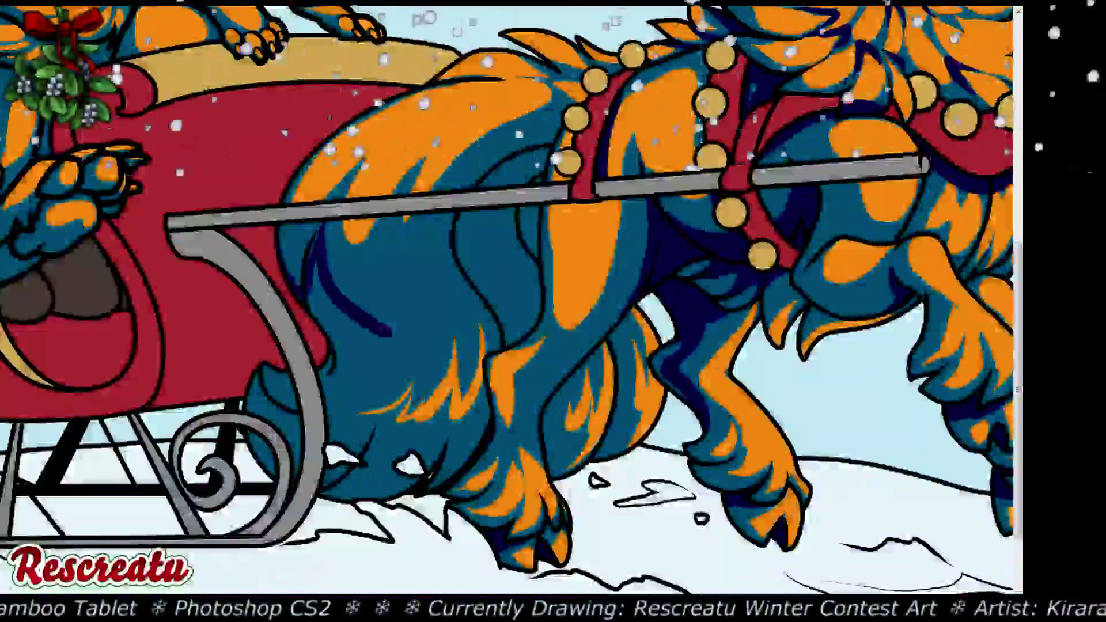
mouse_move(373, 253)
left_mouse_down()
mouse_move(392, 337)
mouse_move(409, 323)
left_mouse_up()
left_click_drag(398, 231, 435, 300)
left_click_drag(429, 225, 445, 299)
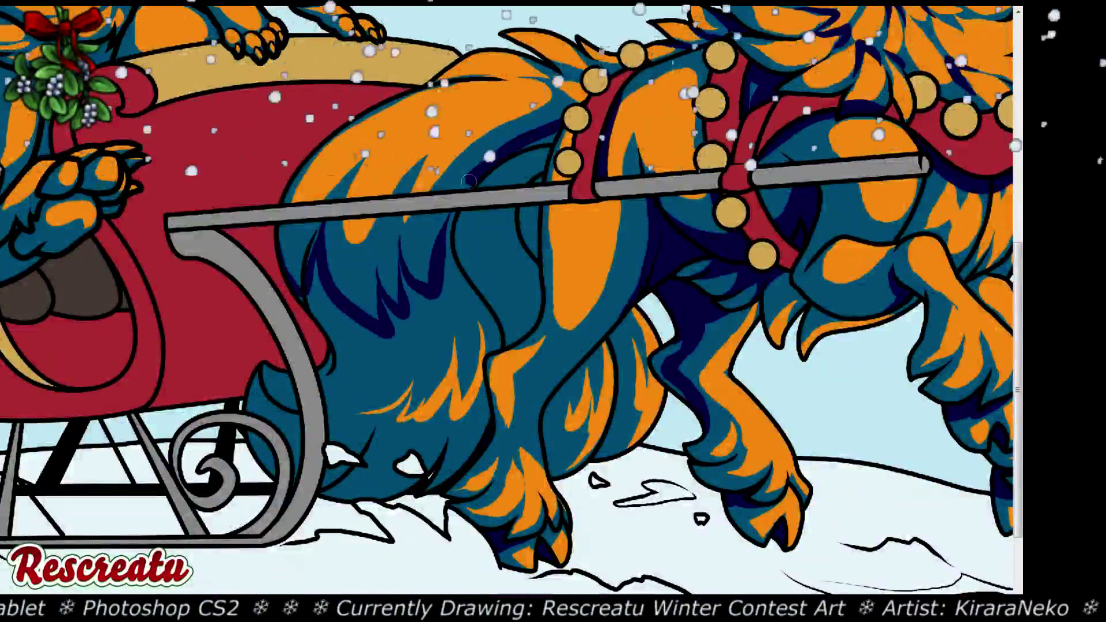
mouse_move(469, 182)
left_mouse_down()
mouse_move(440, 229)
mouse_move(442, 300)
left_mouse_up()
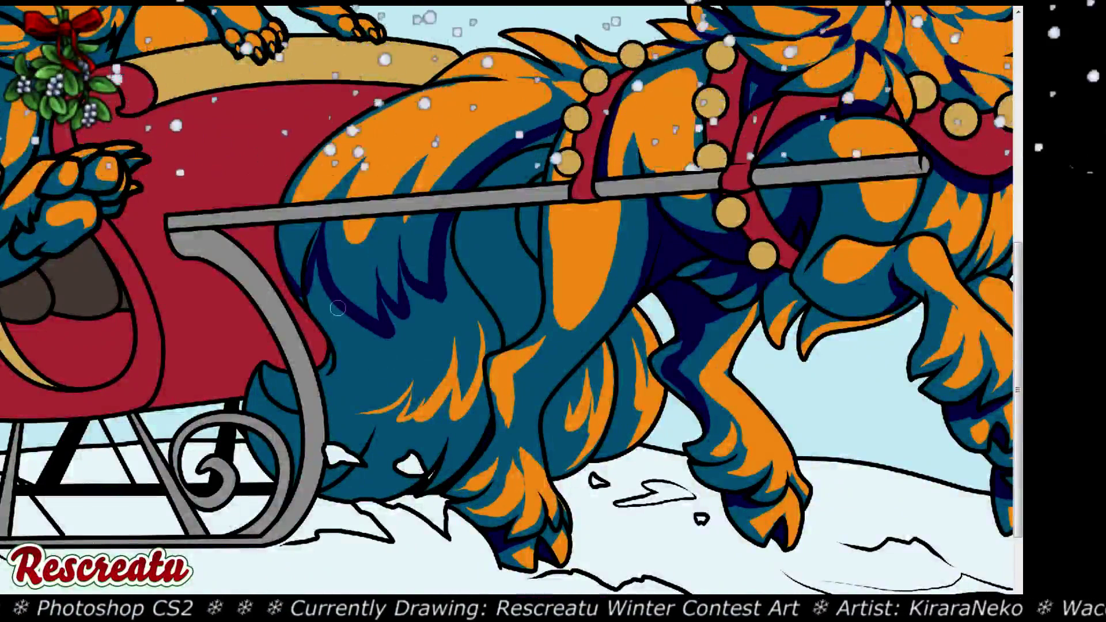
Paint tapering dark navy strands through the long hindquarter fur, down toward the orange tufts and the near hind leg
mouse_move(359, 323)
left_mouse_down()
mouse_move(363, 344)
mouse_move(326, 403)
mouse_move(386, 335)
mouse_move(352, 383)
left_mouse_up()
left_click_drag(404, 334, 363, 383)
mouse_move(415, 306)
left_mouse_down()
mouse_move(392, 346)
mouse_move(403, 329)
left_mouse_up()
left_click_drag(422, 322, 392, 392)
left_click_drag(436, 311, 397, 385)
left_click_drag(441, 291, 429, 379)
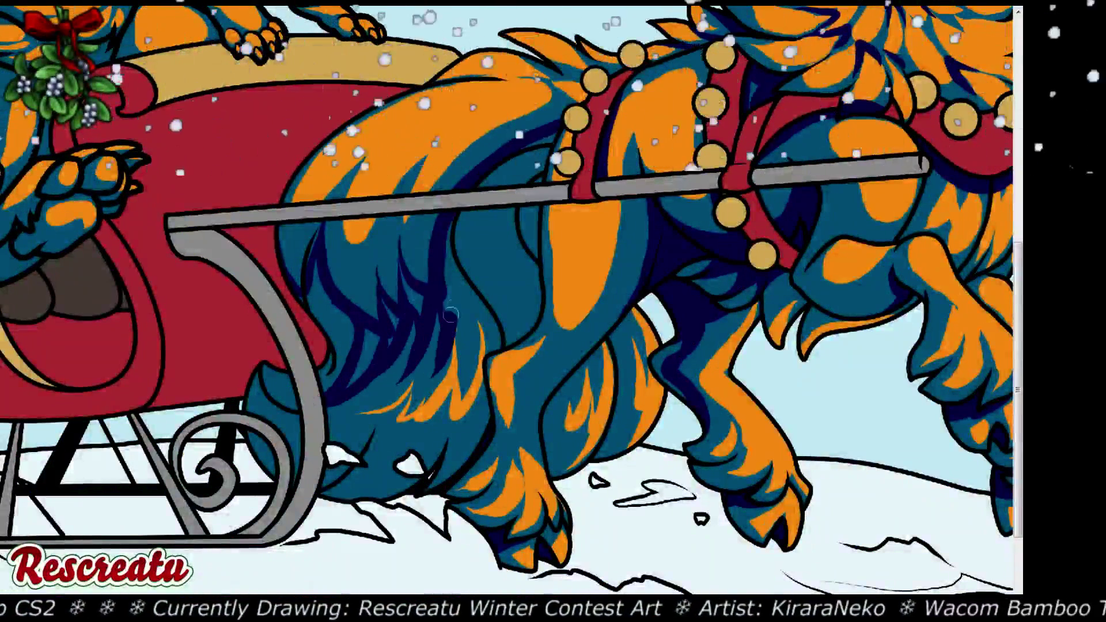
mouse_move(485, 289)
left_mouse_down()
mouse_move(444, 322)
mouse_move(494, 355)
mouse_move(485, 314)
left_mouse_up()
mouse_move(496, 332)
left_mouse_down()
mouse_move(468, 284)
mouse_move(455, 297)
left_mouse_up()
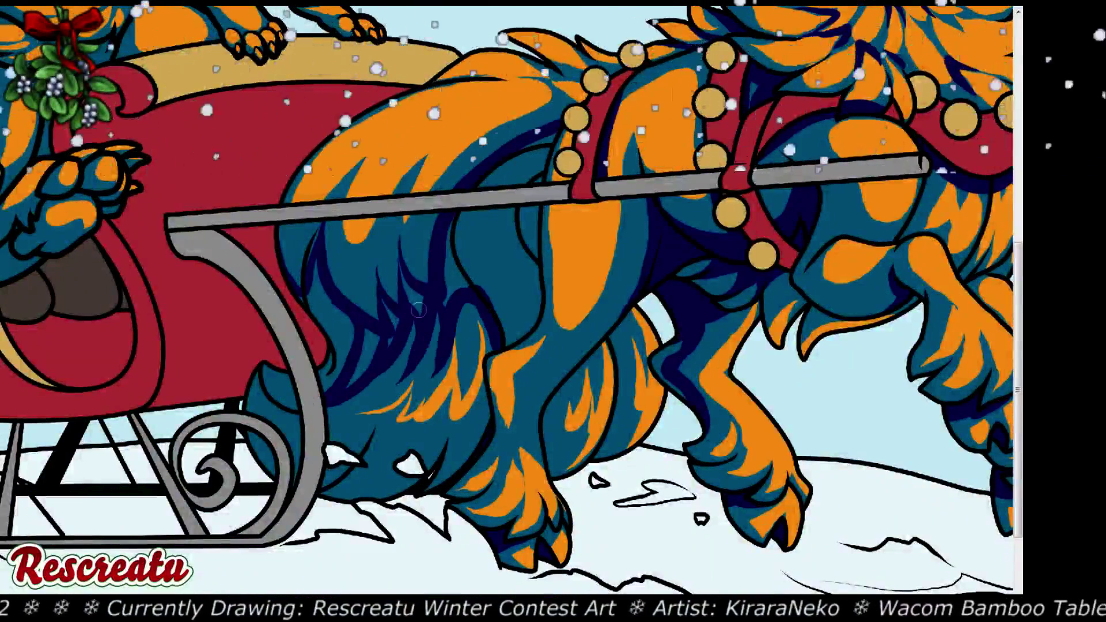
Fill the gaps between the hindquarter fur strands with dark navy, from the sleigh pole down along the sleigh's edge
left_click_drag(320, 258, 311, 295)
mouse_move(317, 286)
left_mouse_down()
mouse_move(306, 313)
mouse_move(320, 314)
left_mouse_up()
left_click_drag(325, 223, 314, 236)
left_click_drag(317, 285, 346, 354)
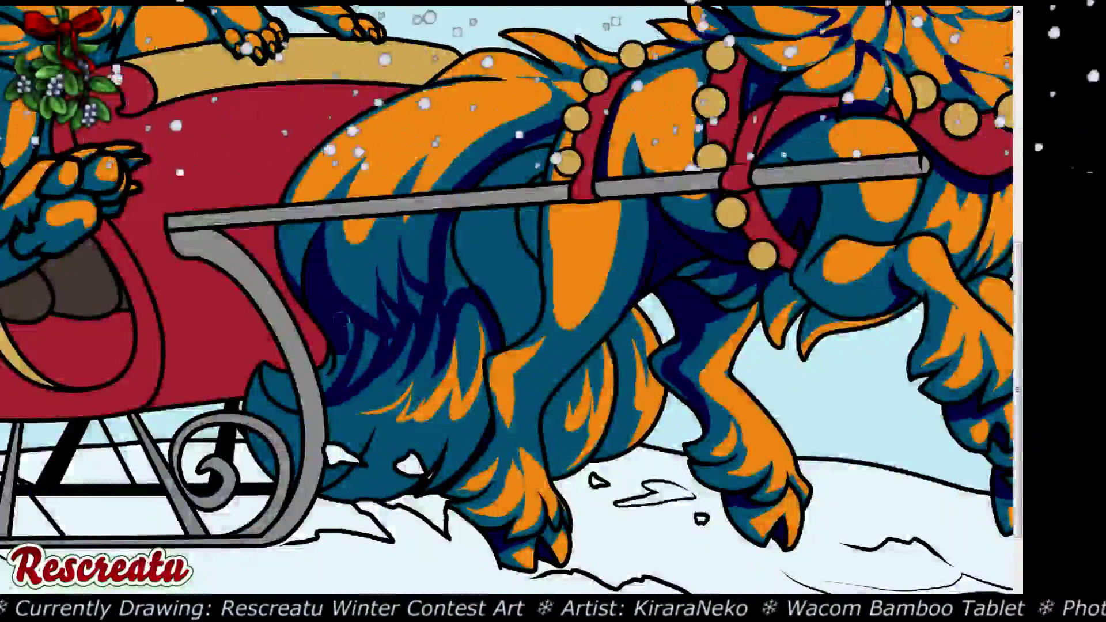
mouse_move(345, 312)
left_mouse_down()
mouse_move(346, 362)
mouse_move(324, 389)
left_mouse_up()
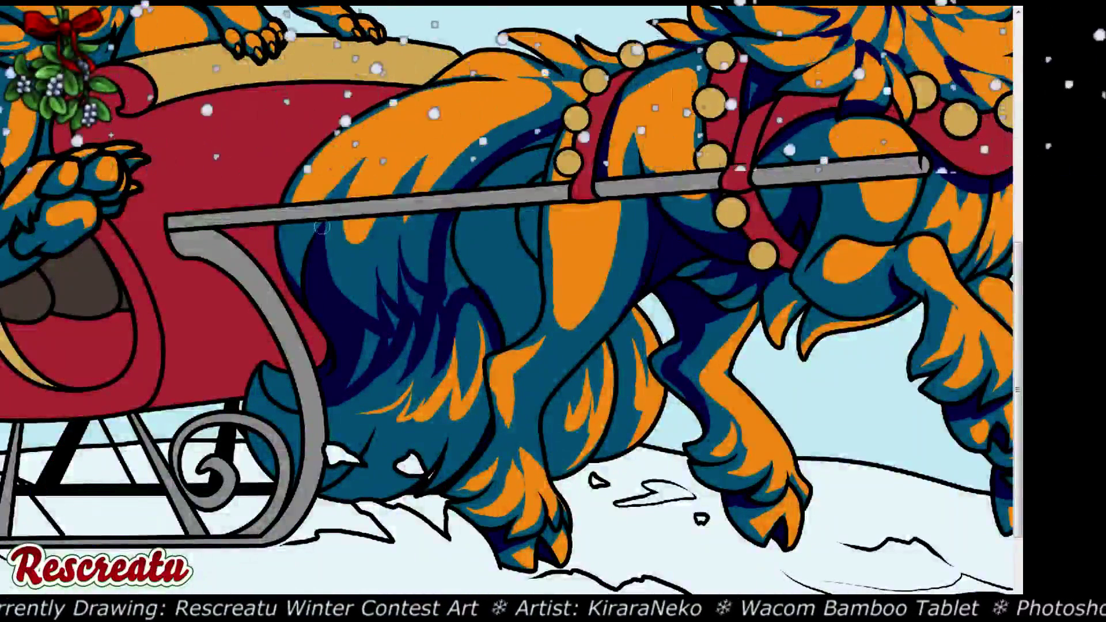
mouse_move(300, 280)
left_mouse_down()
mouse_move(283, 263)
mouse_move(279, 228)
mouse_move(301, 279)
left_mouse_up()
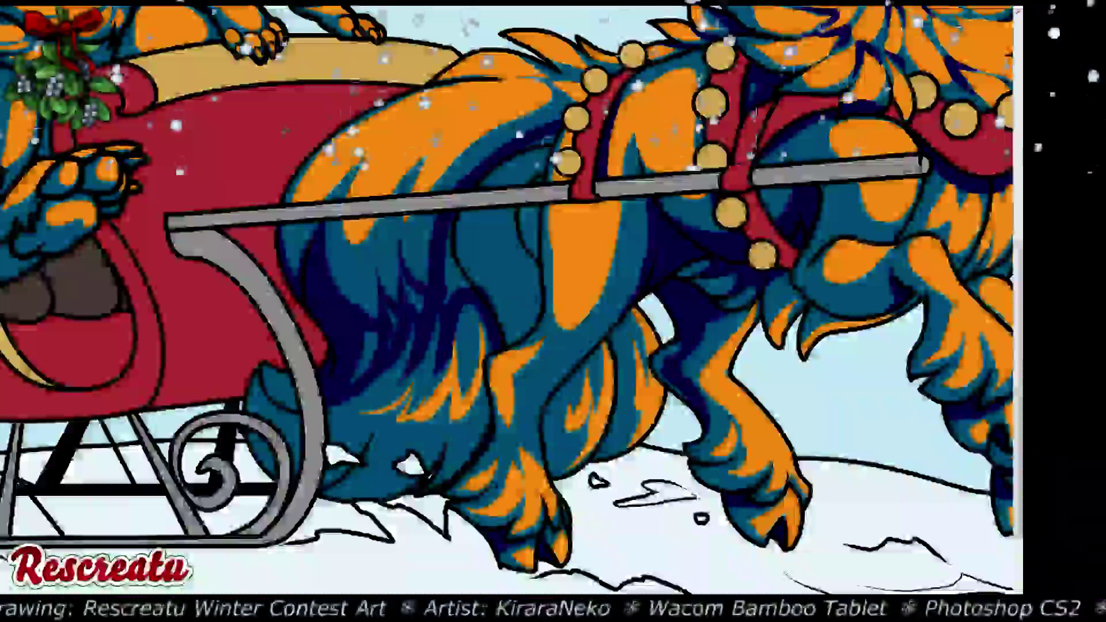
mouse_move(374, 340)
left_mouse_down()
mouse_move(354, 383)
mouse_move(390, 346)
mouse_move(408, 289)
mouse_move(447, 311)
mouse_move(458, 225)
left_mouse_up()
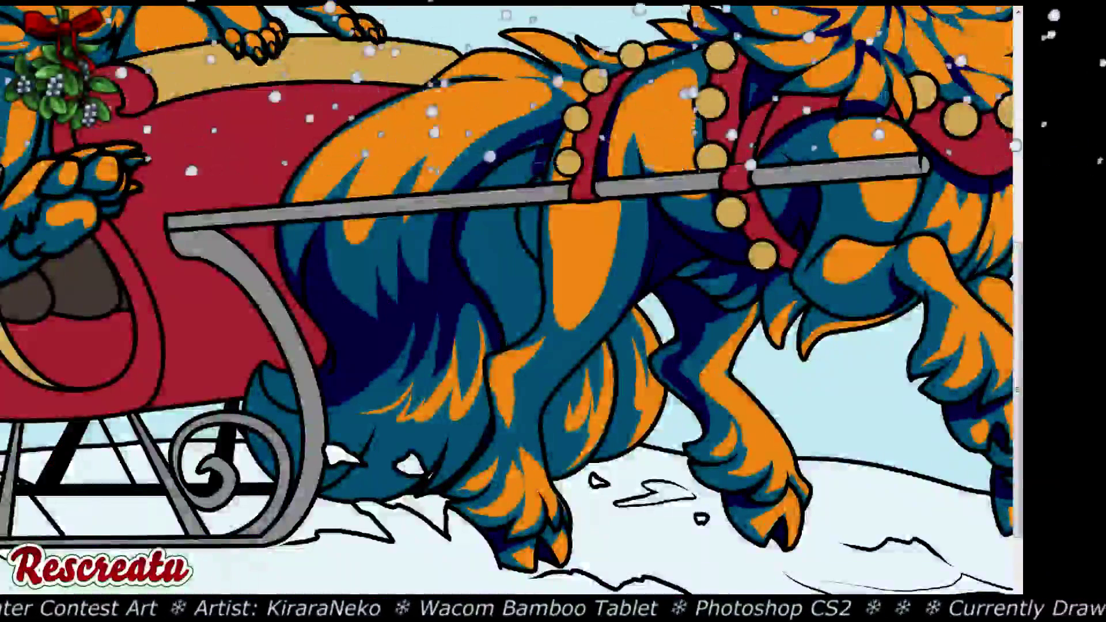
Fill the recessed flank area beside the near hind leg with dark navy, both above and below the sleigh pole
left_click_drag(530, 206, 521, 250)
mouse_move(533, 183)
left_mouse_down()
mouse_move(534, 269)
mouse_move(508, 260)
mouse_move(520, 173)
left_mouse_up()
mouse_move(470, 201)
left_mouse_down()
mouse_move(452, 234)
mouse_move(478, 265)
mouse_move(487, 242)
mouse_move(490, 293)
left_mouse_up()
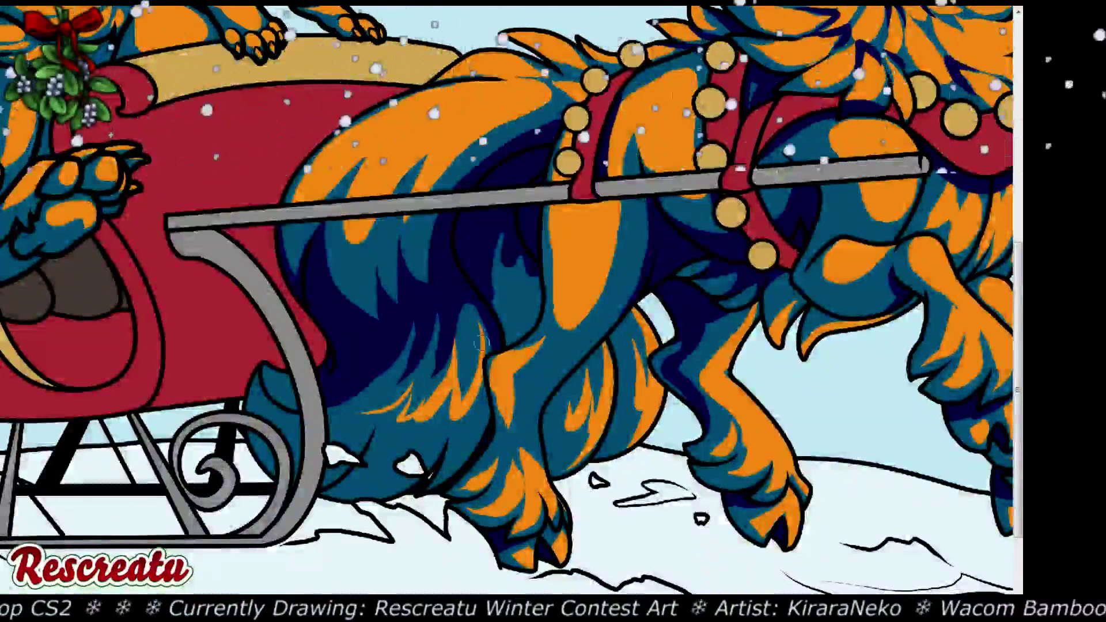
mouse_move(467, 372)
left_mouse_down()
mouse_move(463, 283)
mouse_move(498, 347)
mouse_move(482, 286)
mouse_move(503, 258)
mouse_move(491, 299)
mouse_move(513, 297)
mouse_move(522, 255)
mouse_move(533, 278)
left_mouse_up()
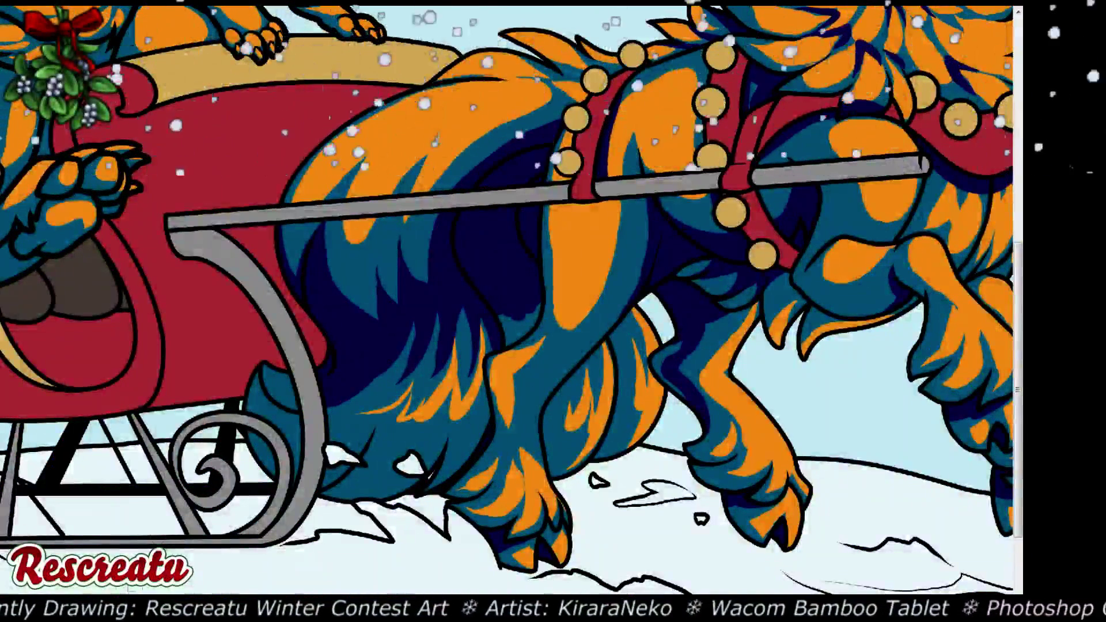
mouse_move(512, 304)
left_mouse_down()
mouse_move(504, 332)
mouse_move(516, 339)
mouse_move(533, 300)
left_mouse_up()
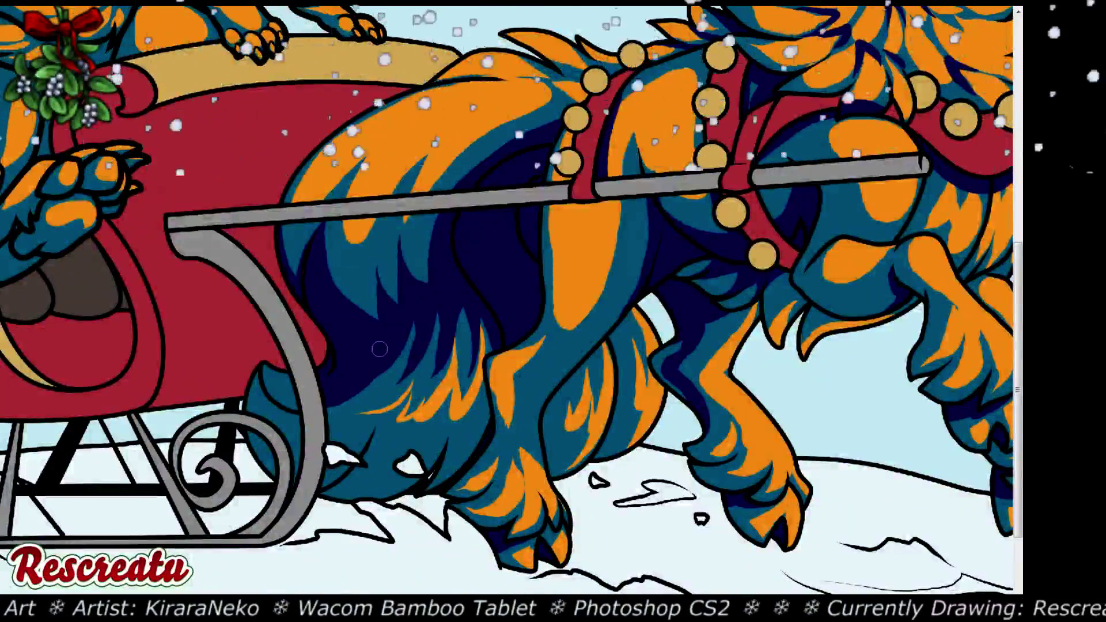
Paint dark navy shadows over the lowest hindquarter fur by the sleigh runner and on the fur behind the near hind leg
mouse_move(335, 401)
left_mouse_down()
mouse_move(298, 397)
mouse_move(359, 385)
mouse_move(295, 424)
mouse_move(265, 428)
mouse_move(291, 450)
mouse_move(362, 440)
mouse_move(384, 421)
mouse_move(409, 428)
mouse_move(390, 458)
mouse_move(457, 413)
mouse_move(432, 477)
mouse_move(474, 457)
mouse_move(497, 408)
mouse_move(486, 381)
mouse_move(476, 436)
mouse_move(405, 489)
left_mouse_up()
mouse_move(301, 382)
left_mouse_down()
mouse_move(271, 393)
mouse_move(278, 374)
mouse_move(255, 385)
mouse_move(269, 412)
mouse_move(253, 440)
mouse_move(270, 464)
mouse_move(346, 491)
mouse_move(422, 473)
left_mouse_up()
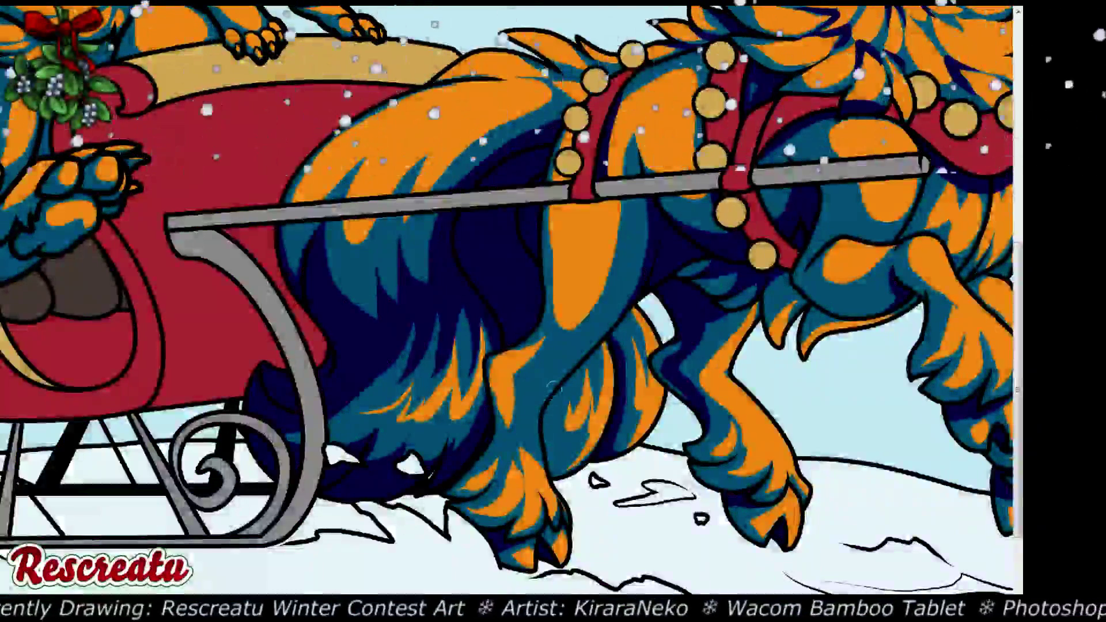
left_click_drag(563, 398, 540, 470)
left_click_drag(579, 425, 540, 475)
mouse_move(554, 377)
left_mouse_down()
mouse_move(524, 440)
mouse_move(531, 419)
mouse_move(537, 493)
mouse_move(519, 427)
mouse_move(584, 434)
mouse_move(565, 458)
left_mouse_up()
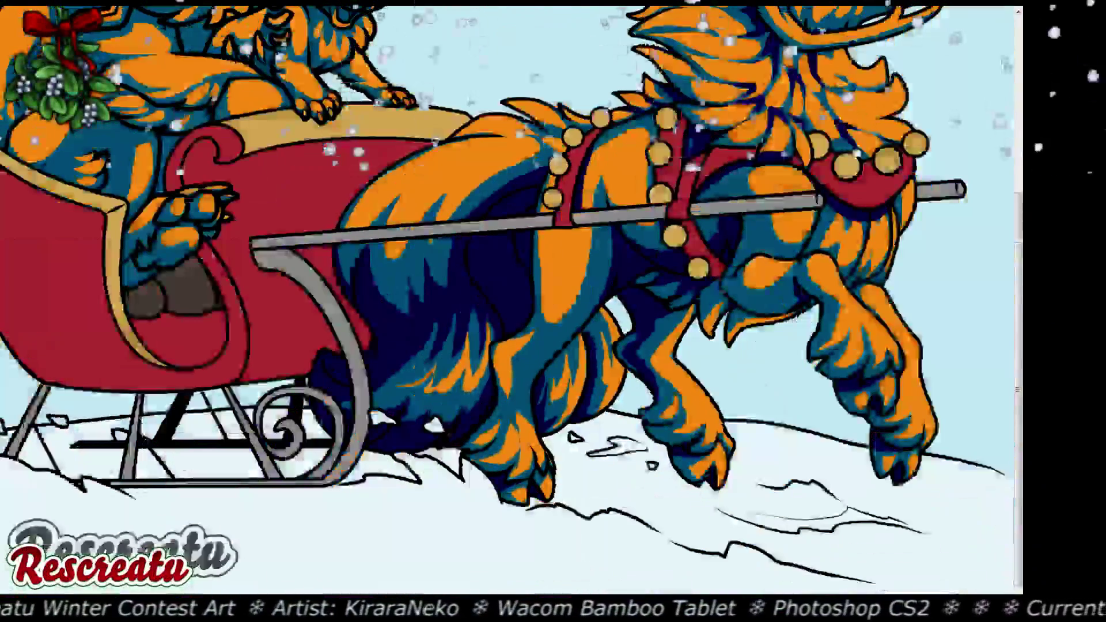
left_click_drag(420, 357, 377, 389)
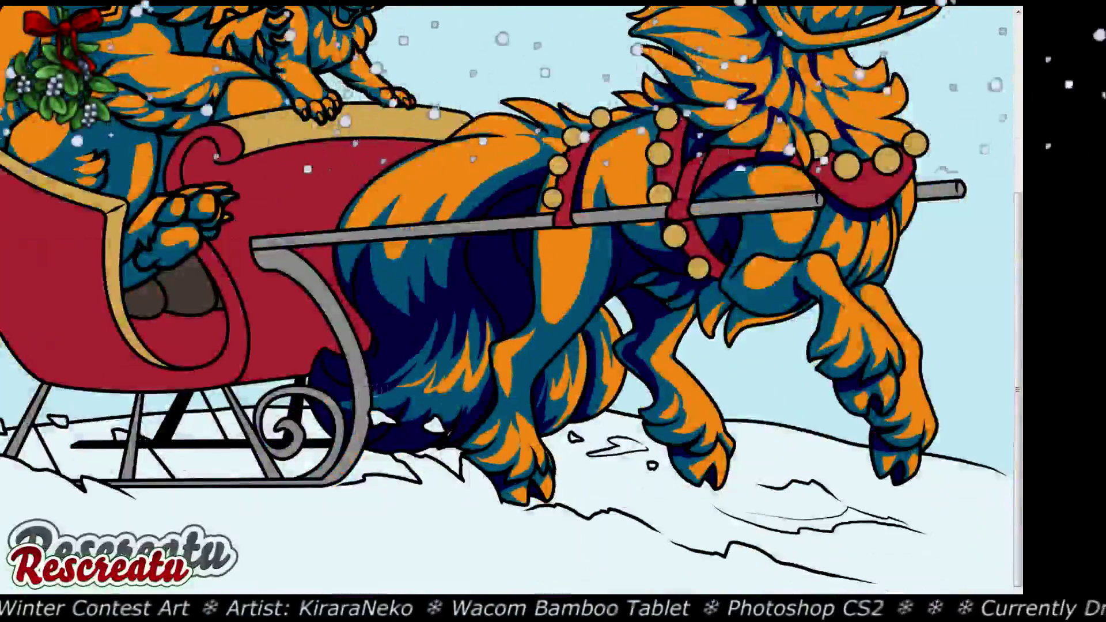
left_click_drag(507, 277, 523, 346)
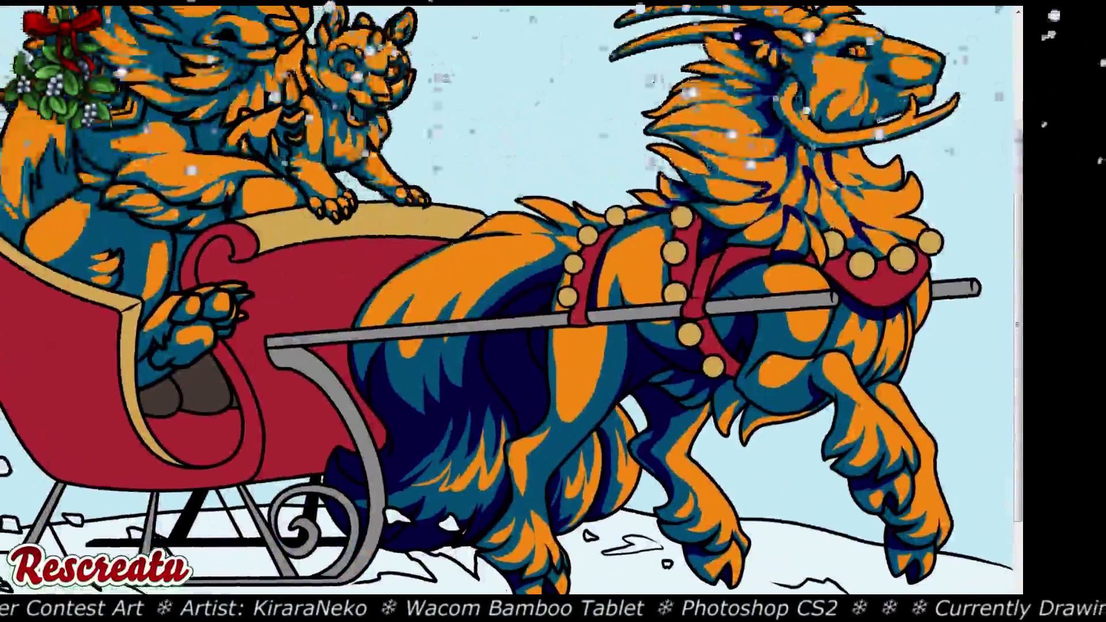
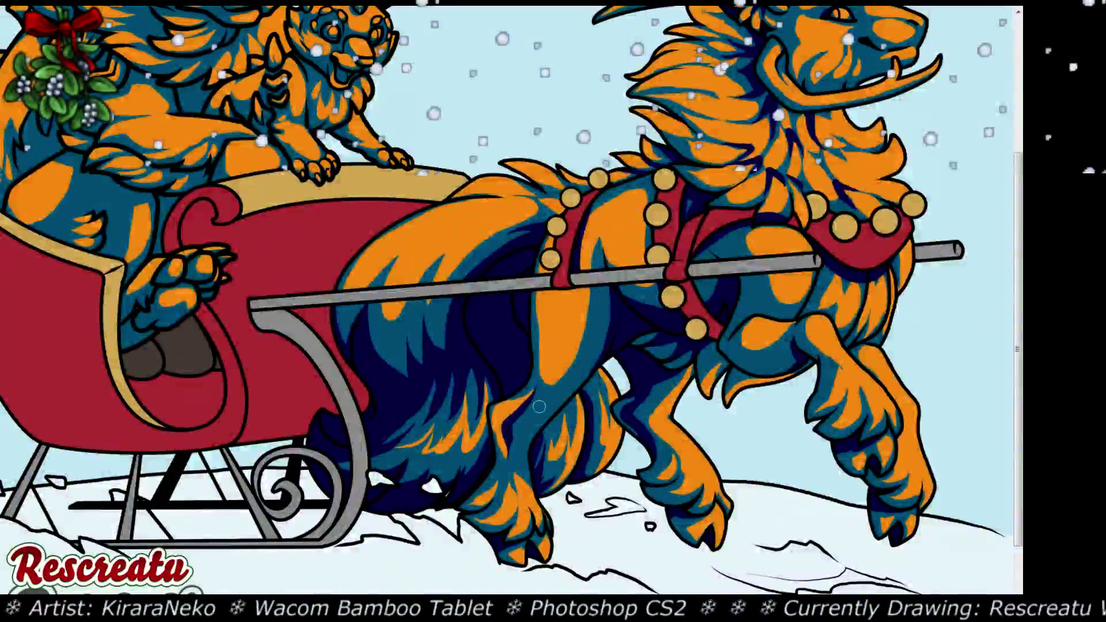
Paint a dark navy shadow across the knee area of the beast's near hind leg
mouse_move(533, 395)
left_mouse_down()
mouse_move(586, 381)
mouse_move(534, 413)
mouse_move(519, 445)
mouse_move(529, 468)
mouse_move(519, 429)
mouse_move(511, 436)
mouse_move(534, 421)
mouse_move(532, 437)
mouse_move(564, 401)
left_mouse_up()
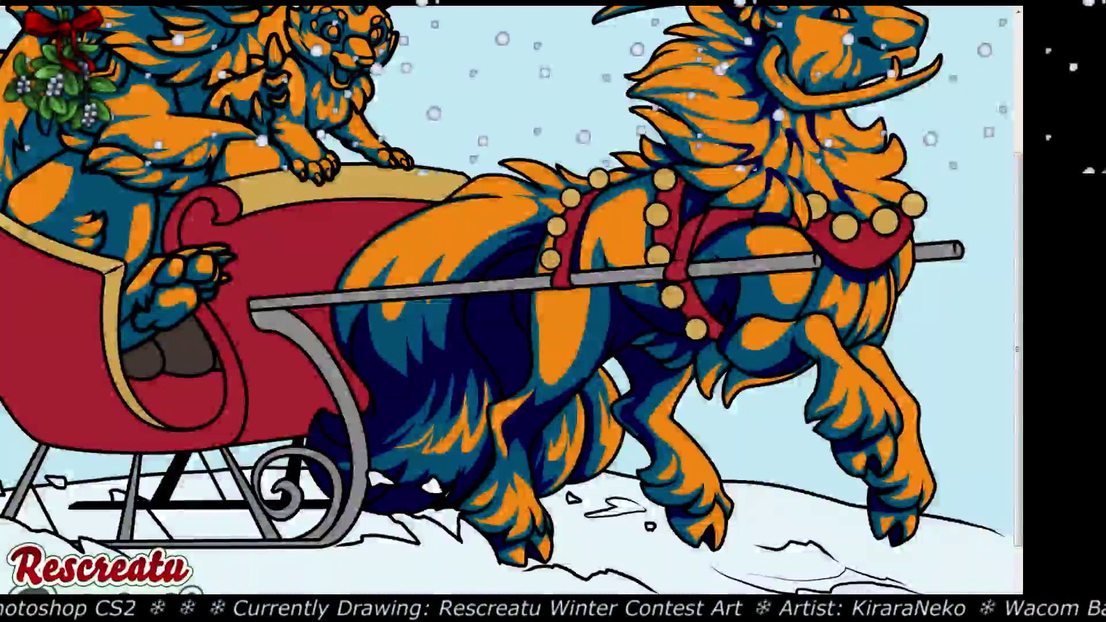
left_click_drag(1001, 109, 1008, 93)
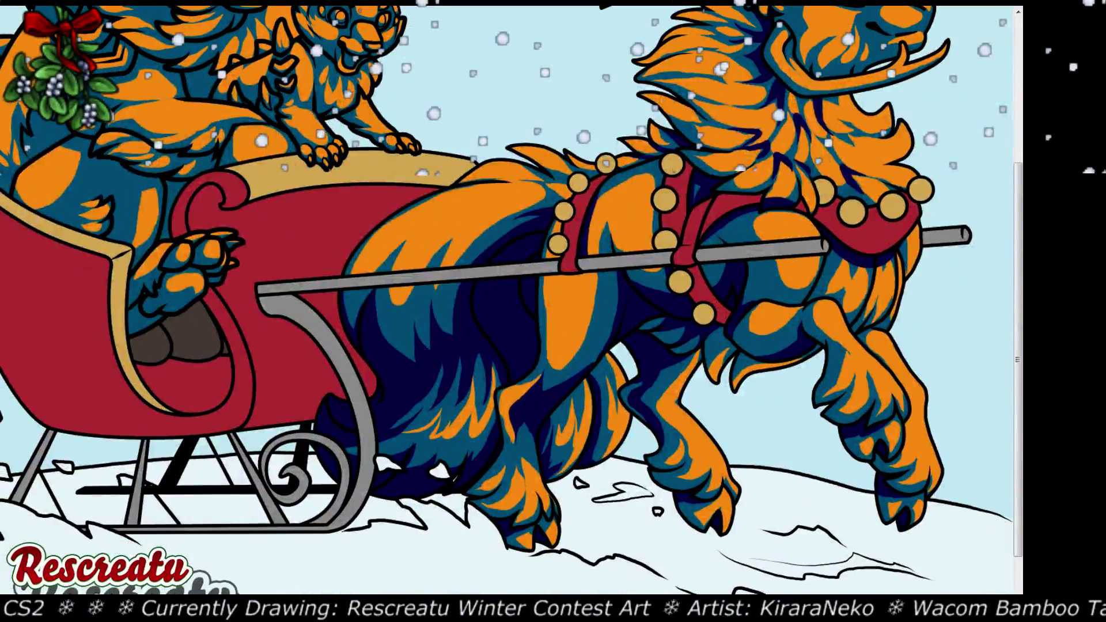
scroll(511, 280, "up", 3)
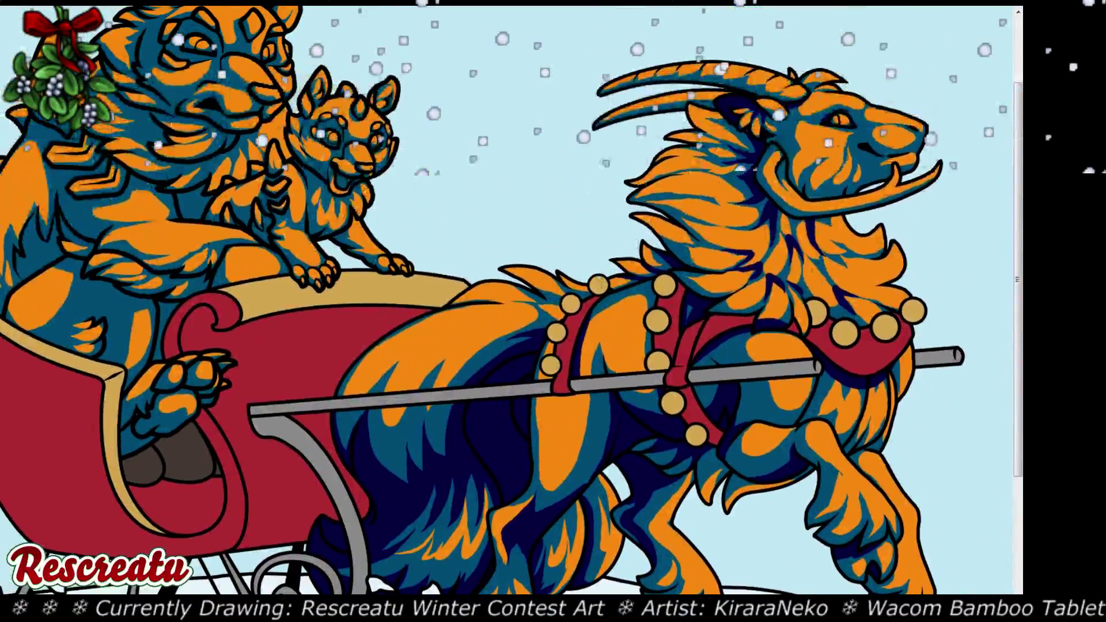
key("ctrl+minus")
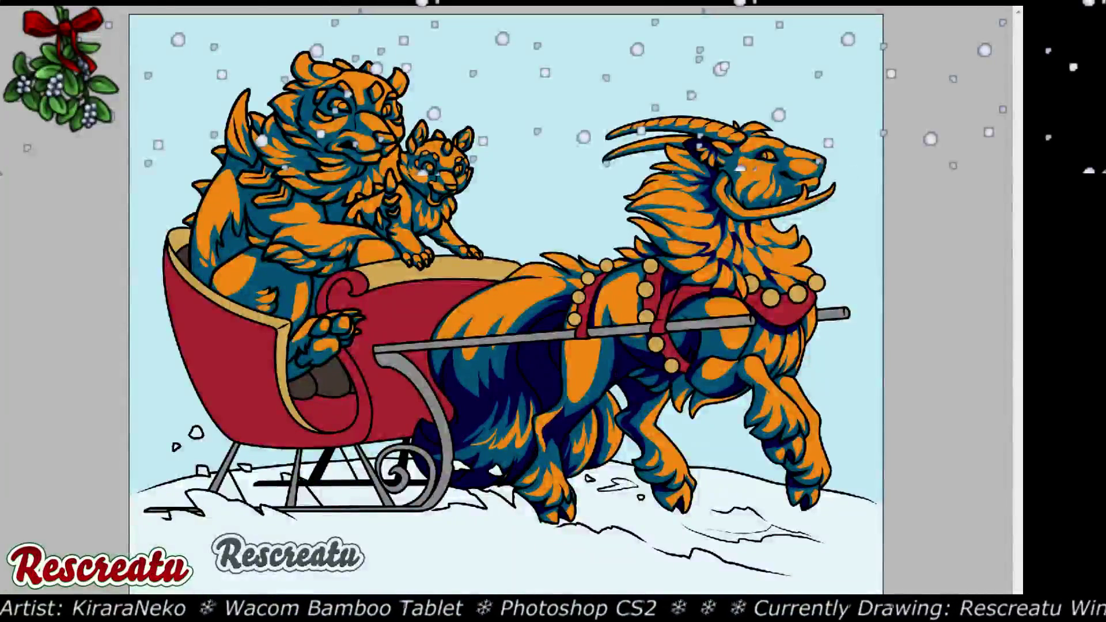
Fill the inside of the cub's open mouth with dark navy, leaving the tongue teal
key("ctrl+plus")
key("ctrl+plus")
left_click_drag(369, 115, 665, 487)
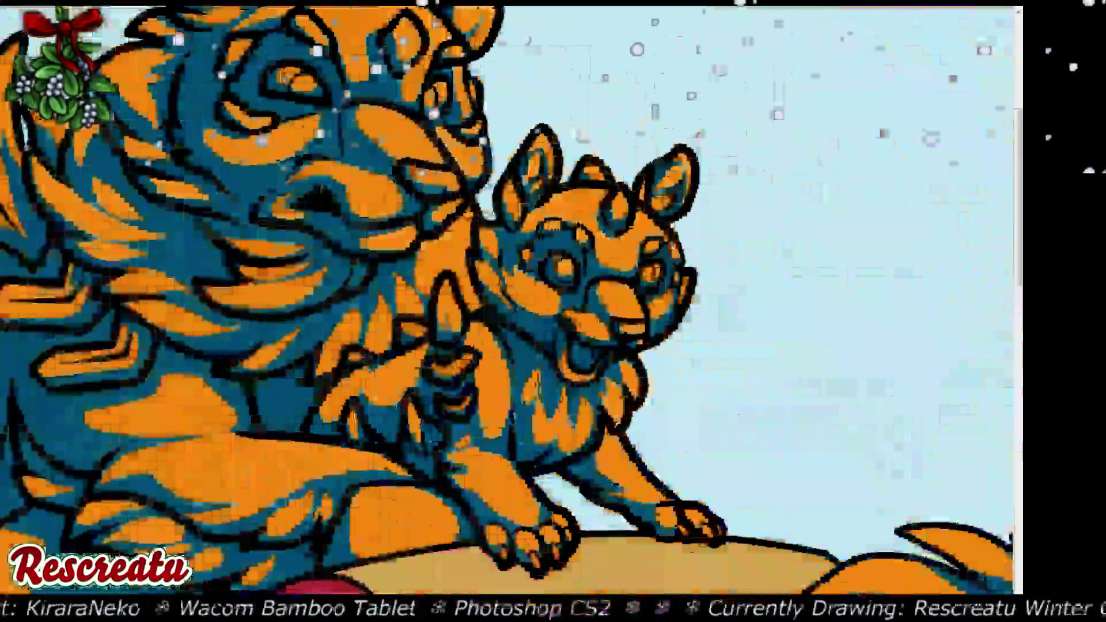
key("ctrl+plus")
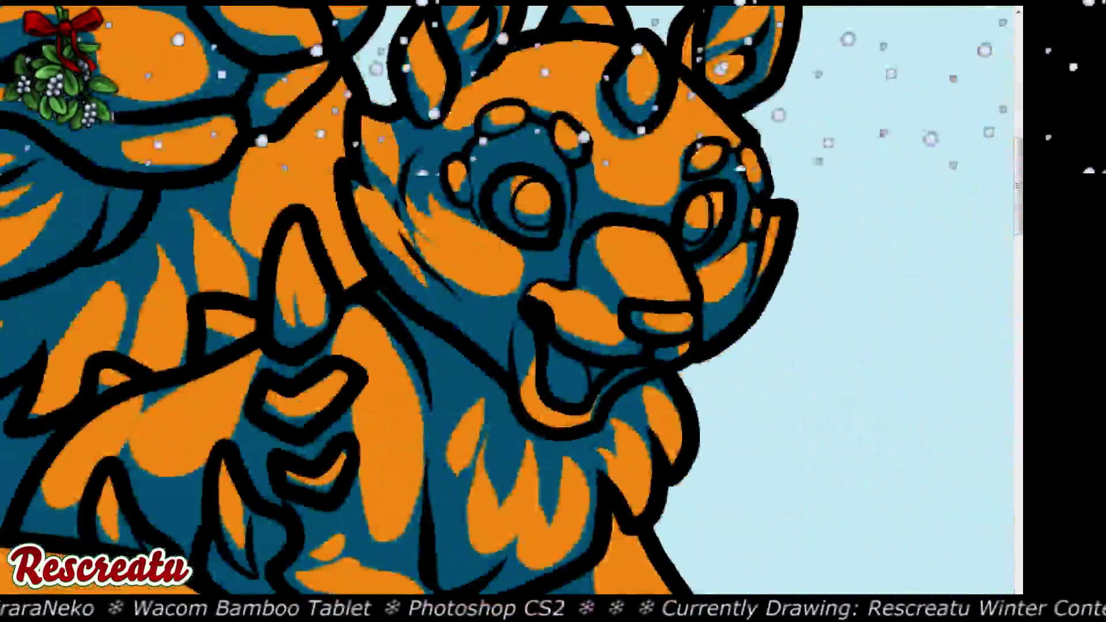
mouse_move(585, 397)
left_mouse_down()
mouse_move(576, 360)
mouse_move(575, 405)
mouse_move(553, 395)
mouse_move(551, 343)
mouse_move(605, 369)
mouse_move(596, 384)
mouse_move(561, 358)
mouse_move(548, 382)
mouse_move(557, 363)
mouse_move(603, 369)
left_mouse_up()
Shade the cub's near eye socket dark navy beneath the brow bumps, curving down beside the muzzle
left_click_drag(720, 208, 690, 328)
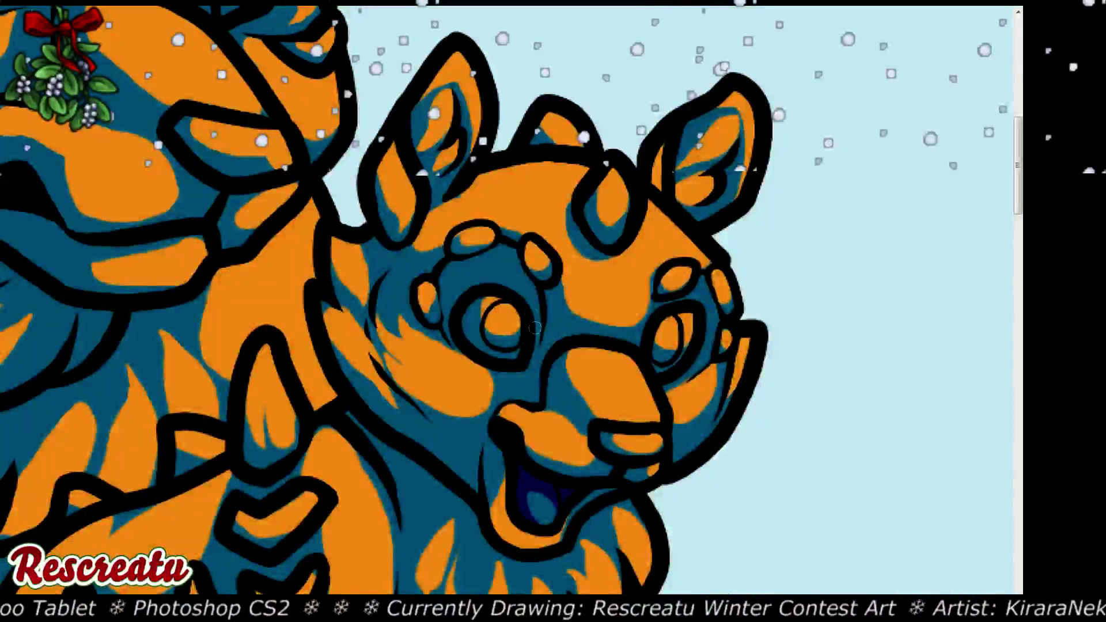
mouse_move(534, 342)
left_mouse_down()
mouse_move(526, 288)
mouse_move(490, 261)
mouse_move(451, 281)
mouse_move(451, 332)
mouse_move(459, 345)
mouse_move(447, 273)
mouse_move(505, 250)
left_mouse_up()
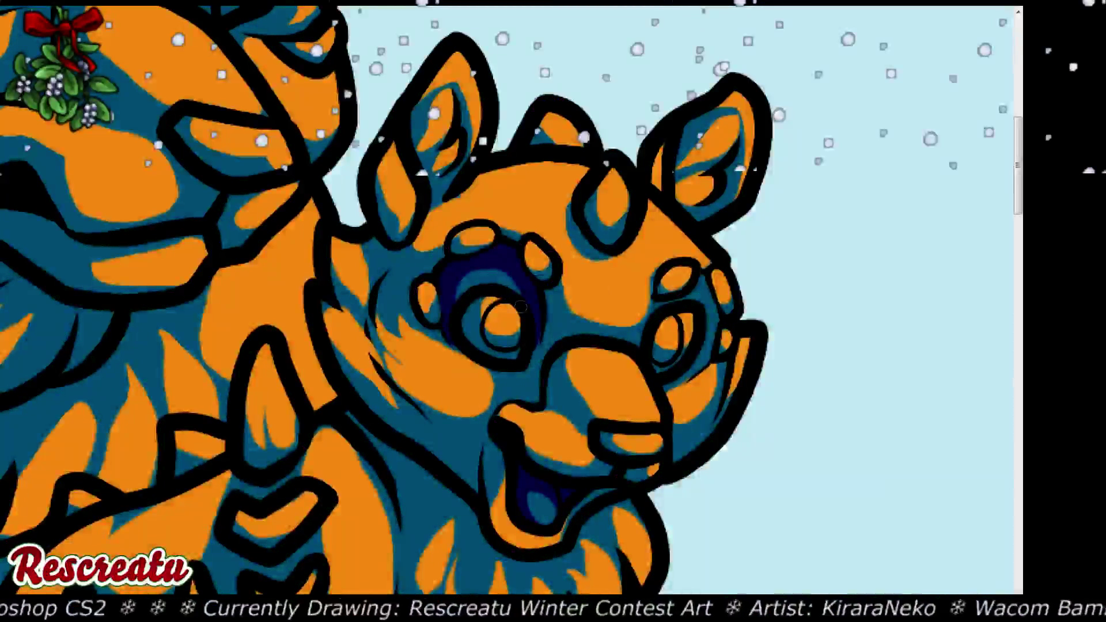
mouse_move(517, 290)
left_mouse_down()
mouse_move(462, 293)
mouse_move(467, 276)
left_mouse_up()
key("e")
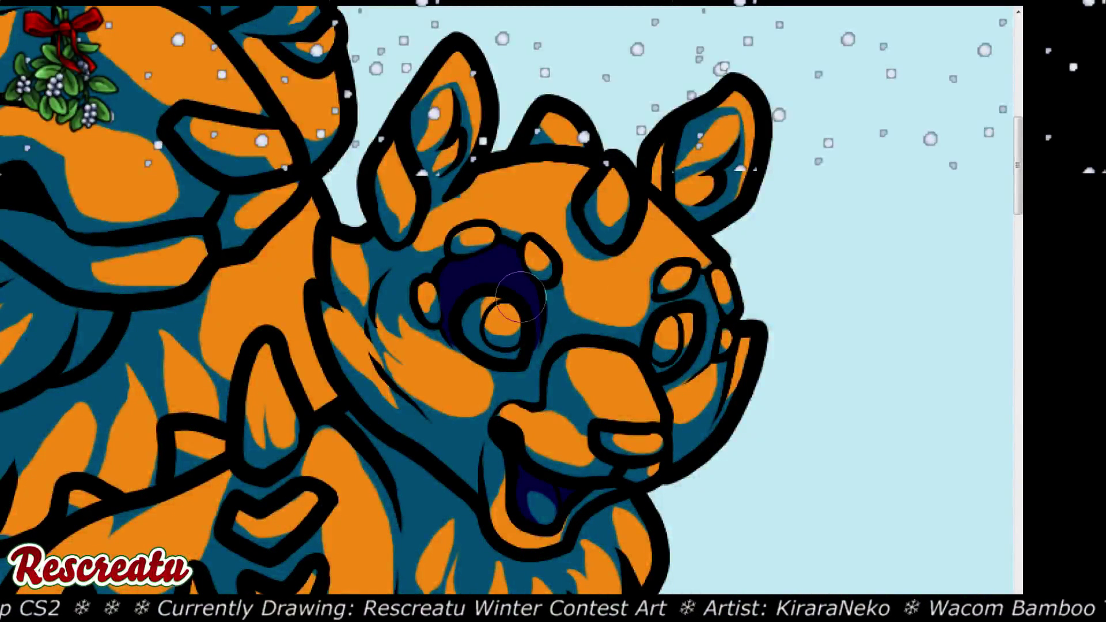
mouse_move(534, 314)
left_mouse_down()
mouse_move(523, 283)
mouse_move(484, 277)
mouse_move(460, 311)
left_mouse_up()
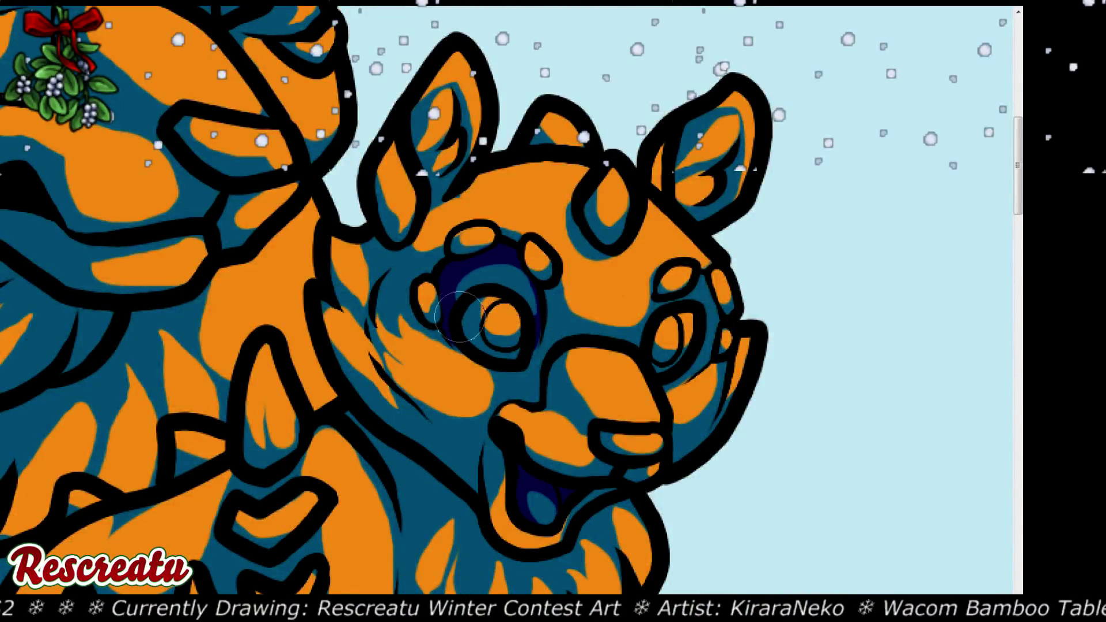
key("ctrl+z")
key("b")
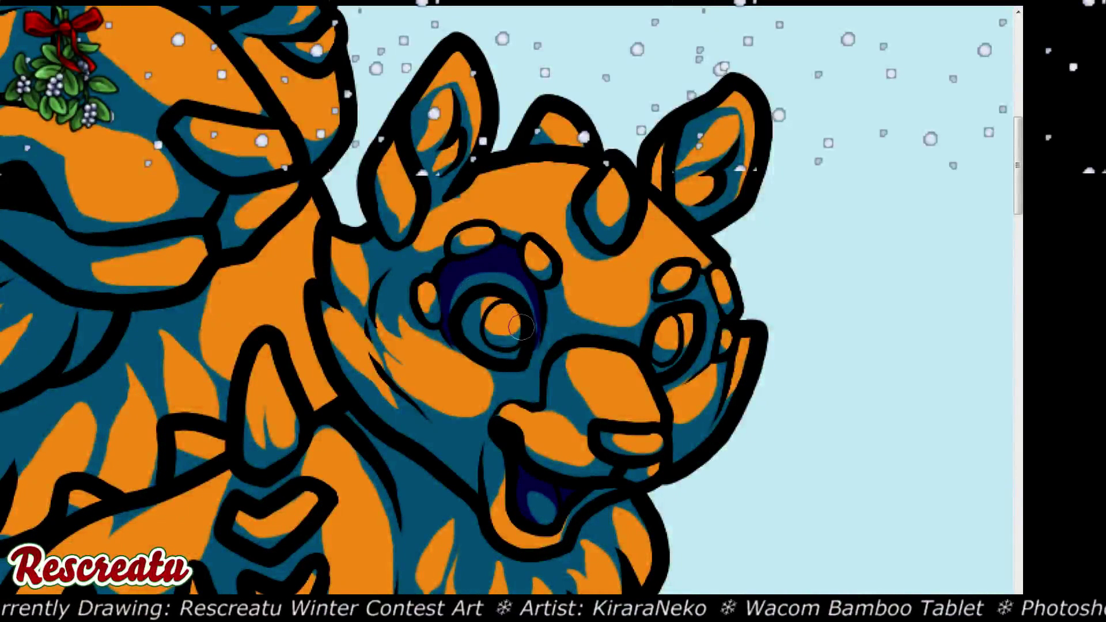
Paint dark navy shadows around the cub's far eye and inside the base of both ears
mouse_move(657, 309)
left_mouse_down()
mouse_move(696, 293)
mouse_move(695, 340)
mouse_move(675, 379)
mouse_move(706, 342)
mouse_move(705, 288)
mouse_move(712, 316)
mouse_move(698, 297)
mouse_move(668, 381)
left_mouse_up()
key("e")
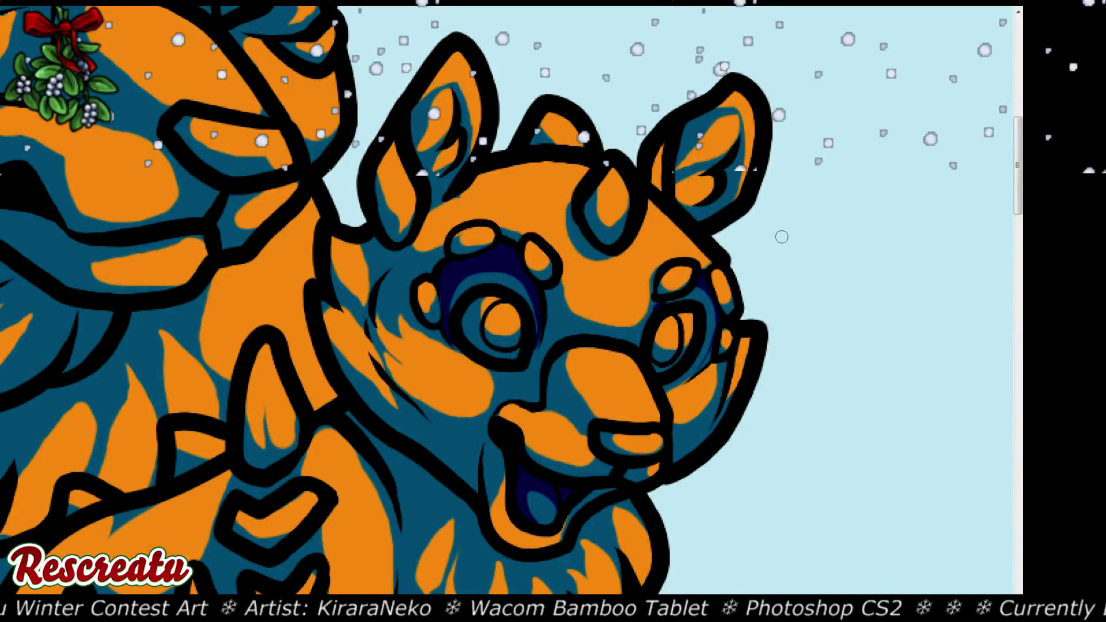
left_click_drag(738, 152, 692, 214)
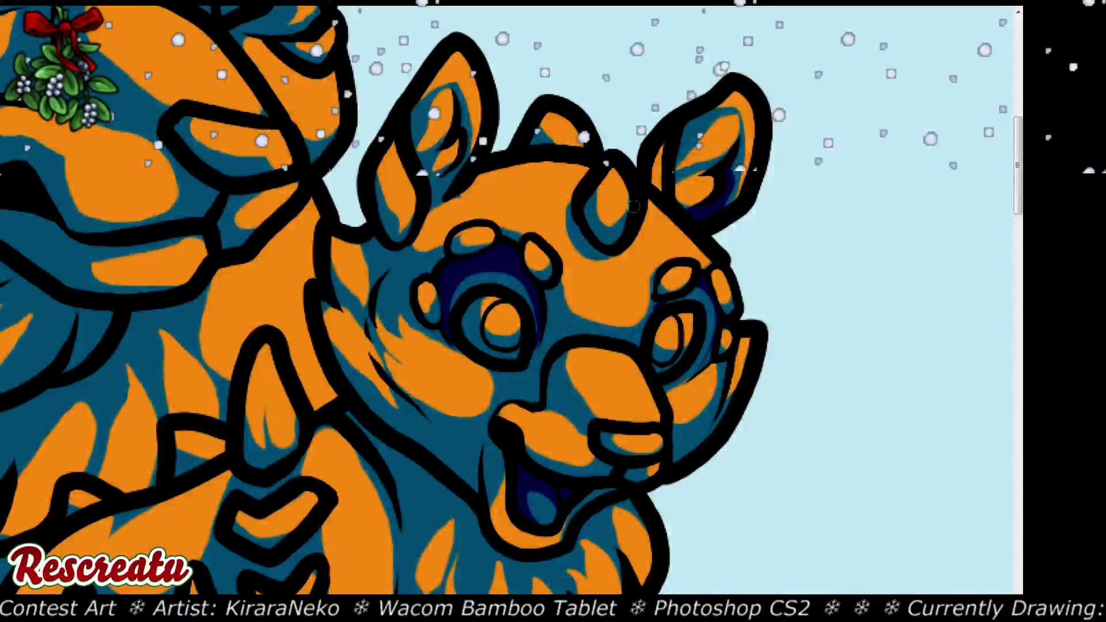
left_click_drag(455, 164, 433, 203)
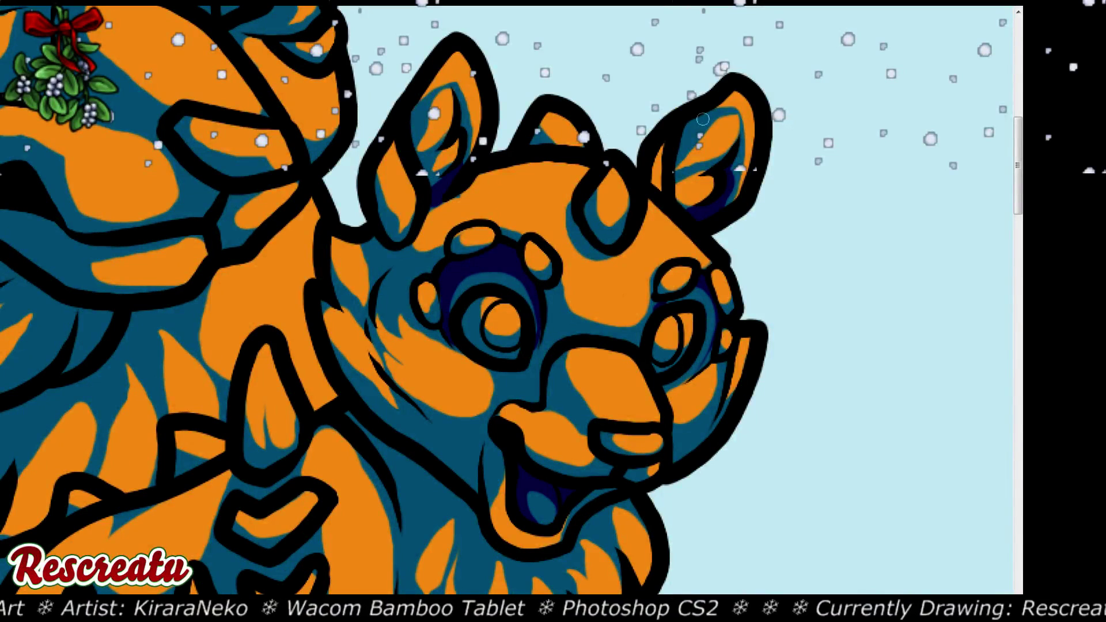
Extend the dark navy shadow from the cub's near eye down along the muzzle, and shade the jaw behind the mouth
scroll(386, 300, "down", 3)
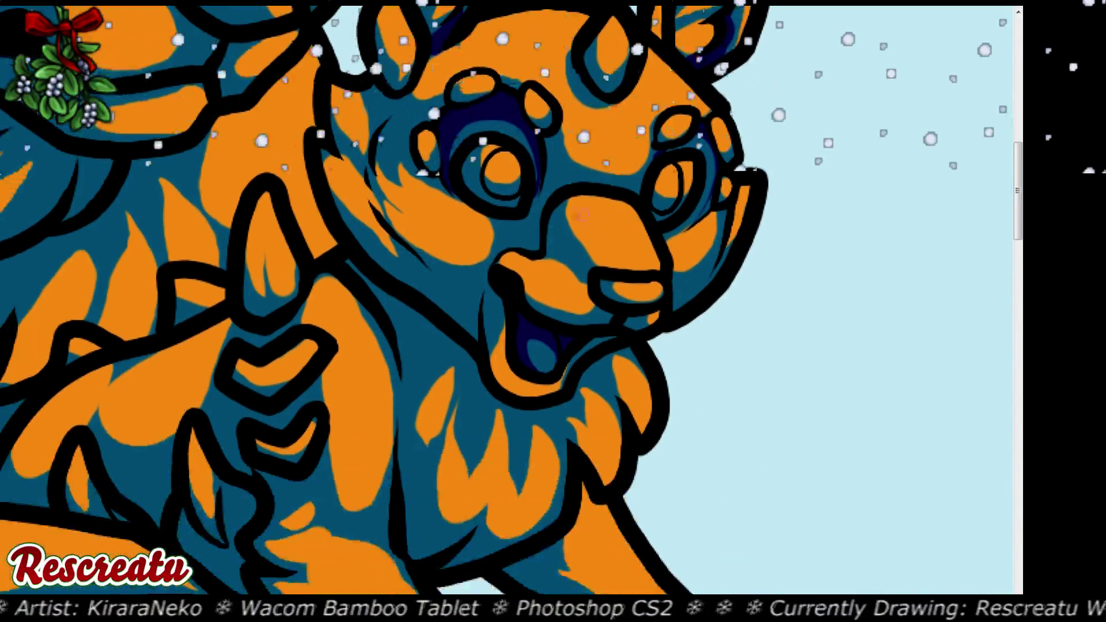
left_click_drag(513, 222, 537, 247)
mouse_move(540, 177)
left_mouse_down()
mouse_move(534, 238)
mouse_move(529, 228)
mouse_move(514, 247)
mouse_move(523, 248)
mouse_move(508, 214)
mouse_move(529, 211)
mouse_move(508, 242)
left_mouse_up()
key("e")
key("b")
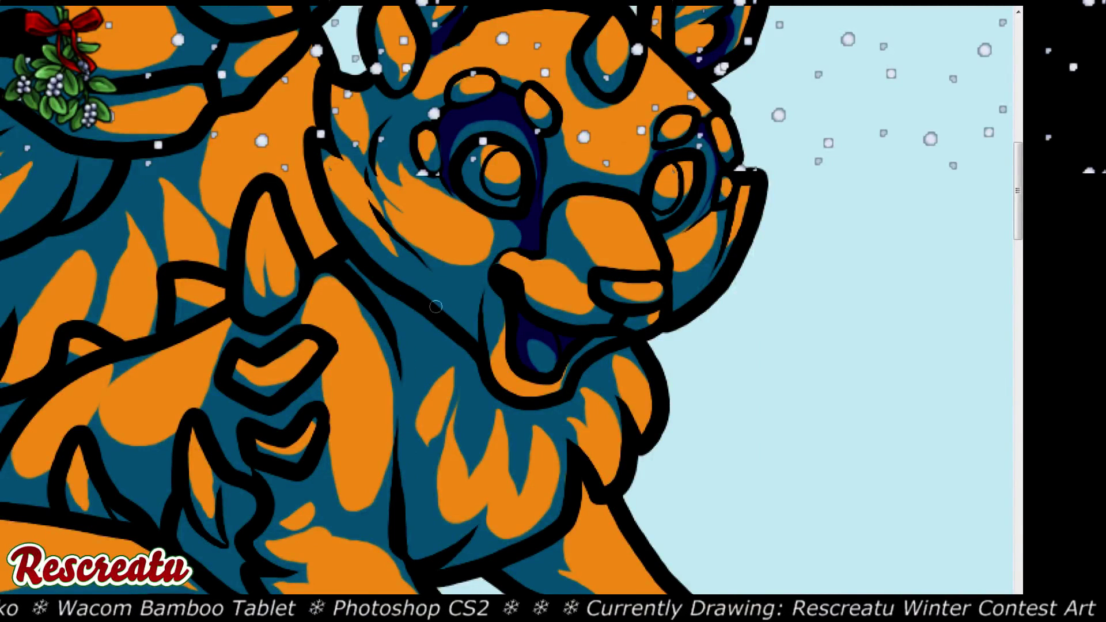
mouse_move(436, 307)
left_mouse_down()
mouse_move(452, 322)
mouse_move(480, 293)
mouse_move(474, 331)
mouse_move(462, 329)
mouse_move(465, 296)
left_mouse_up()
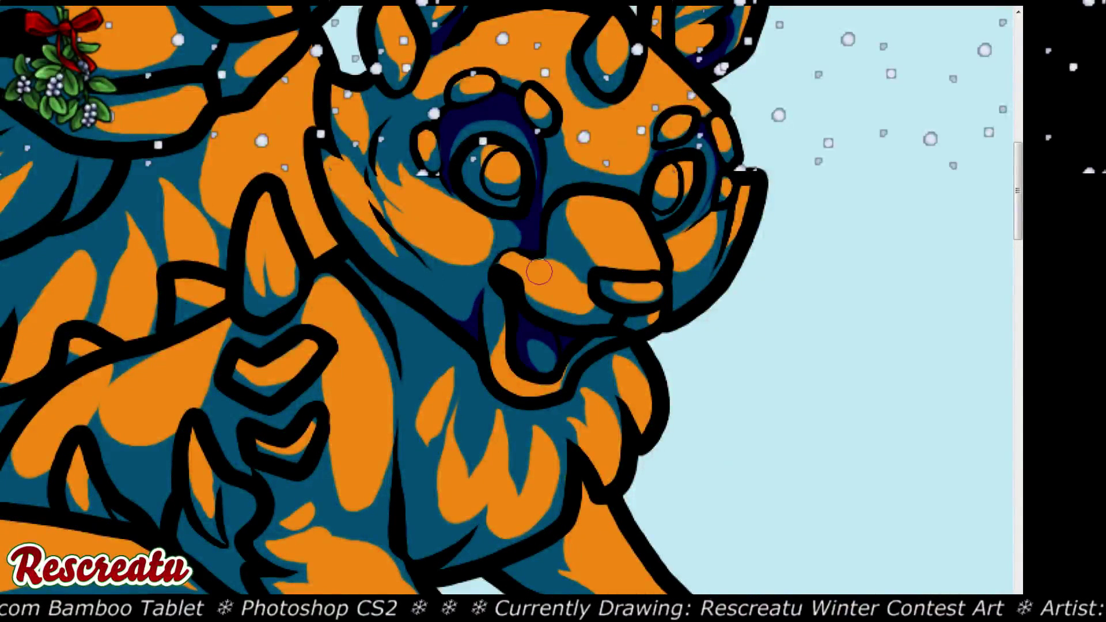
Paint pointed dark navy shadows along the side and lower edge of the cub's chest fur
left_click_drag(428, 511, 518, 358)
mouse_move(493, 276)
left_mouse_down()
mouse_move(496, 331)
mouse_move(532, 276)
mouse_move(511, 326)
mouse_move(558, 380)
mouse_move(567, 372)
mouse_move(522, 400)
mouse_move(499, 338)
left_mouse_up()
mouse_move(577, 395)
left_mouse_down()
mouse_move(555, 415)
mouse_move(617, 387)
mouse_move(533, 412)
left_mouse_up()
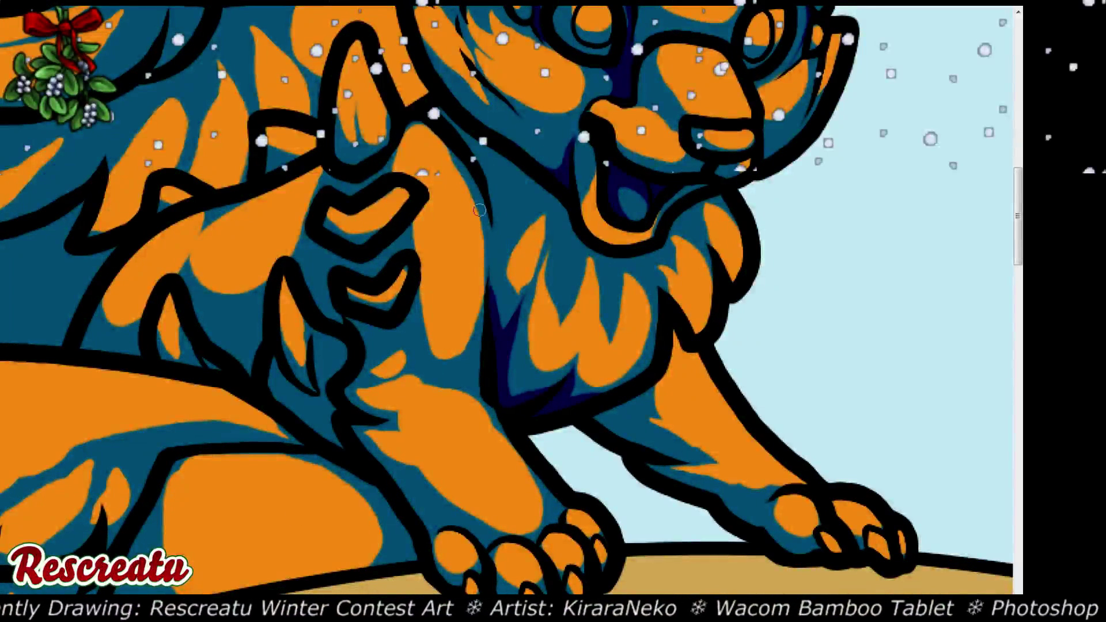
Paint tapering dark navy fur shadows on the cub's neck, directly beneath the cheek and jaw
left_click_drag(489, 258, 505, 171)
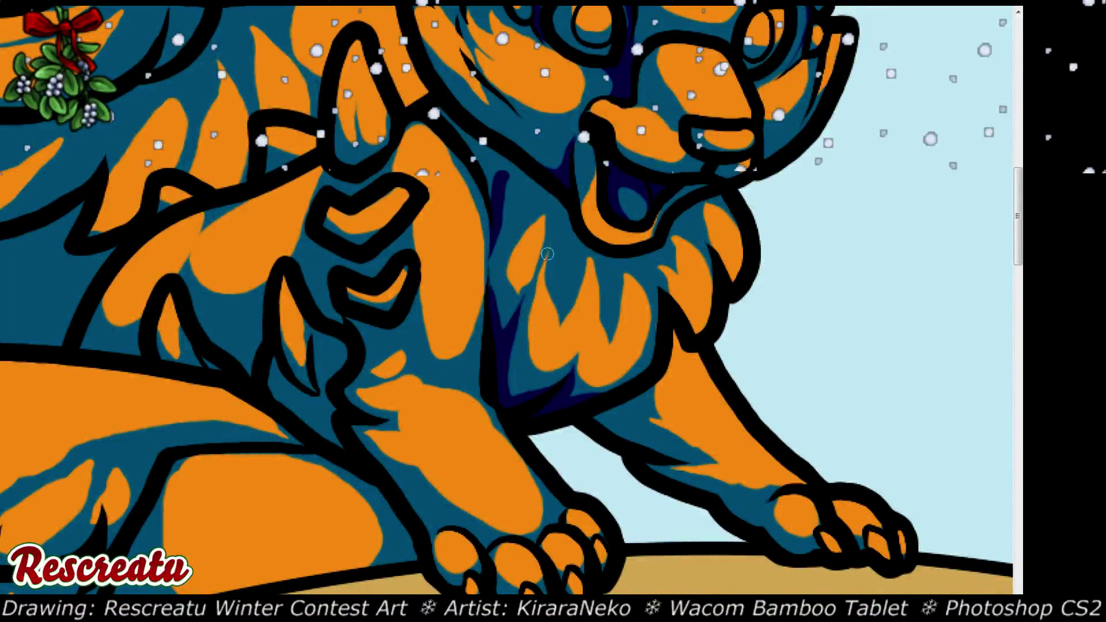
mouse_move(548, 253)
left_mouse_down()
mouse_move(518, 167)
mouse_move(558, 197)
mouse_move(480, 147)
left_mouse_up()
mouse_move(550, 229)
left_mouse_down()
mouse_move(538, 189)
mouse_move(507, 170)
left_mouse_up()
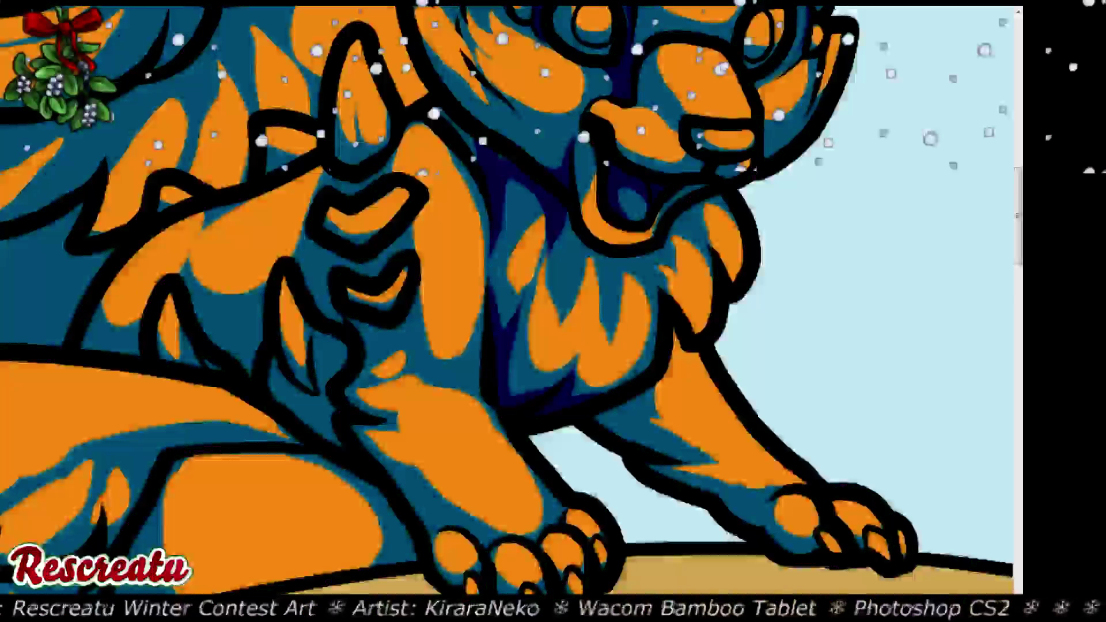
left_click_drag(501, 215, 504, 159)
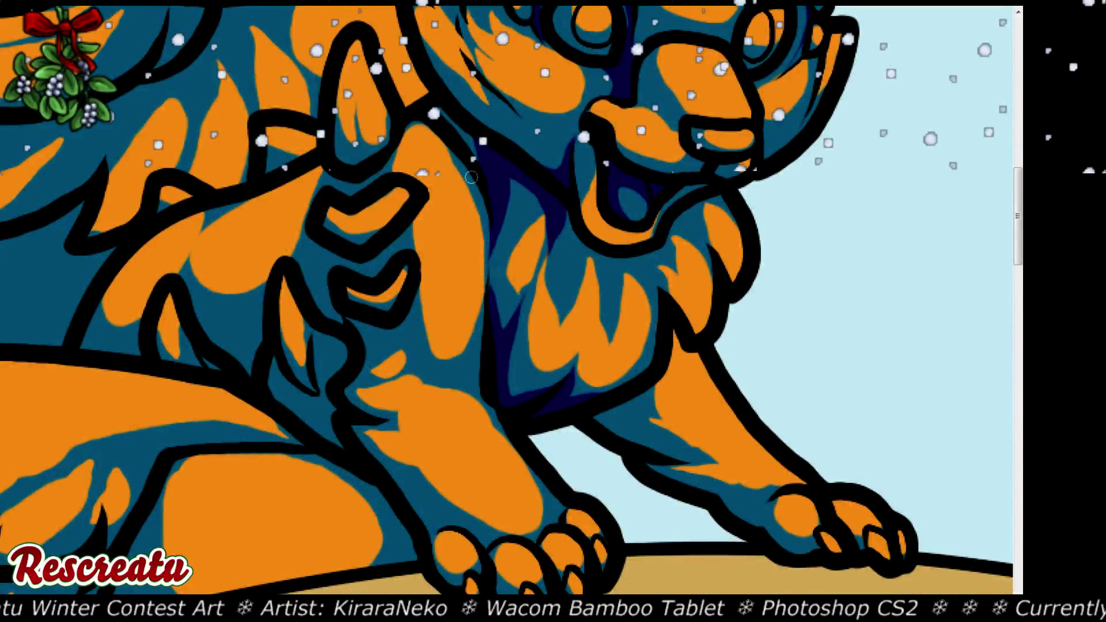
left_click_drag(443, 118, 471, 143)
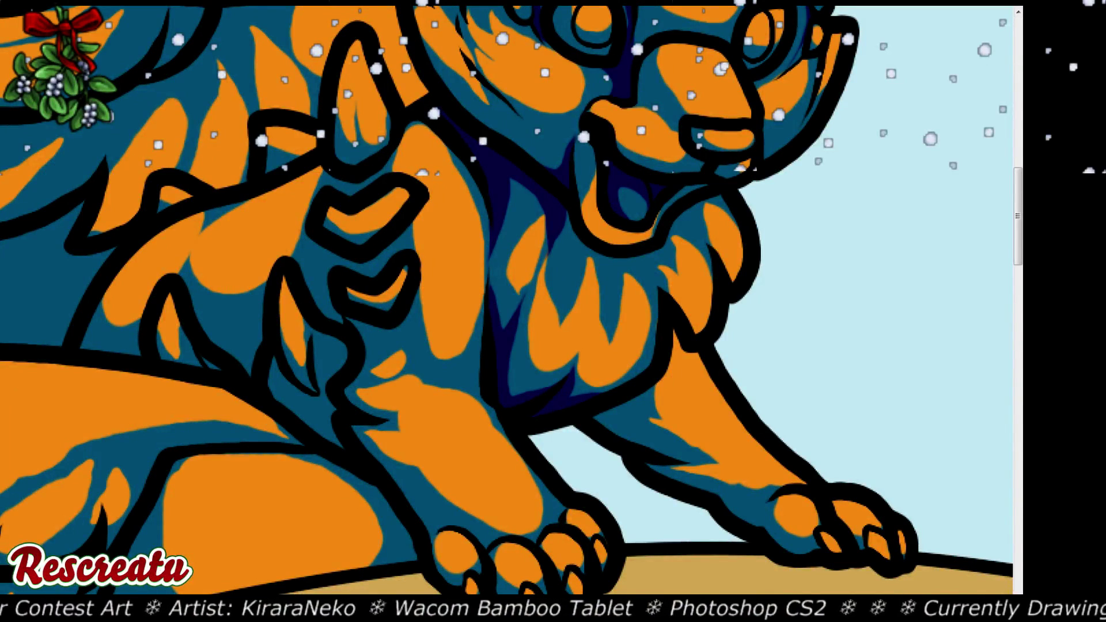
Shade the fur around the two spikes on the cub's lower side with dark navy
left_click_drag(403, 259, 556, 321)
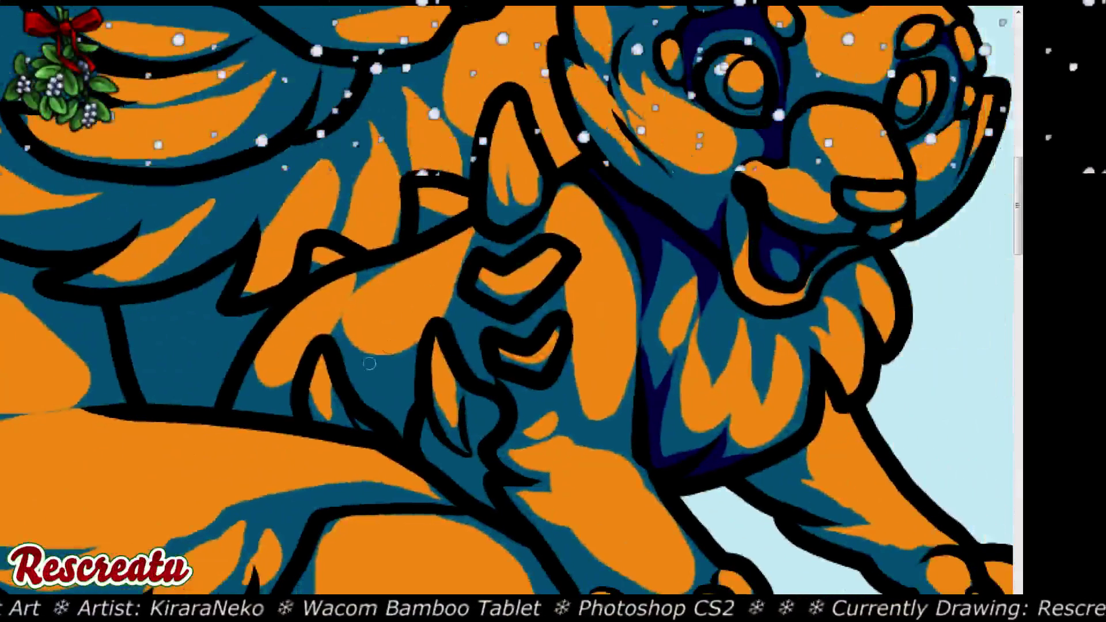
left_click_drag(431, 334, 399, 421)
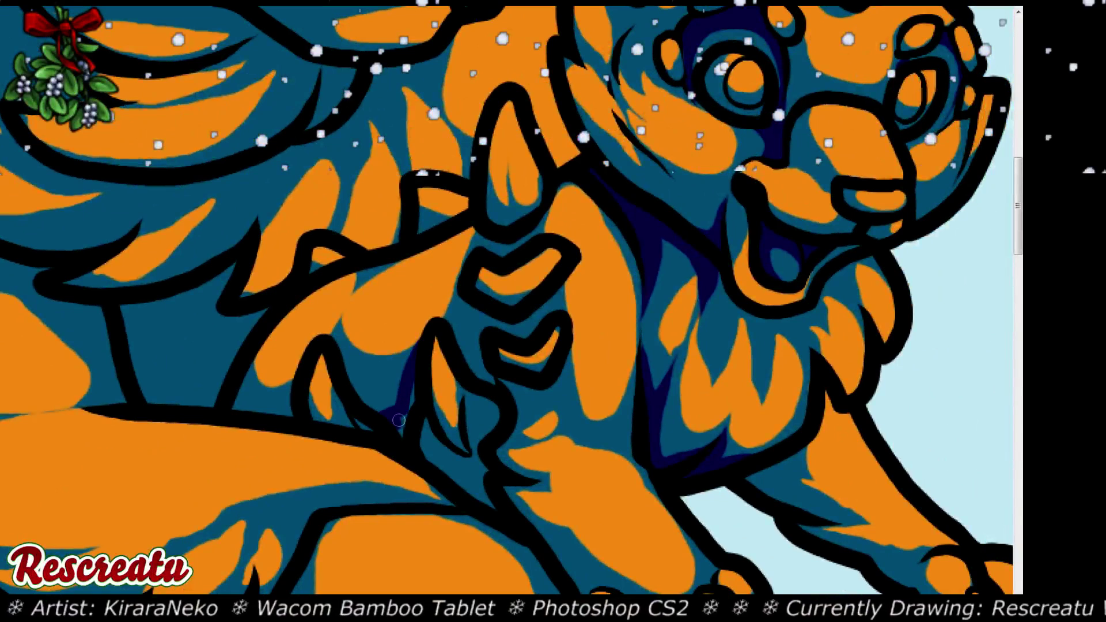
left_click_drag(418, 370, 400, 447)
left_click_drag(302, 372, 287, 414)
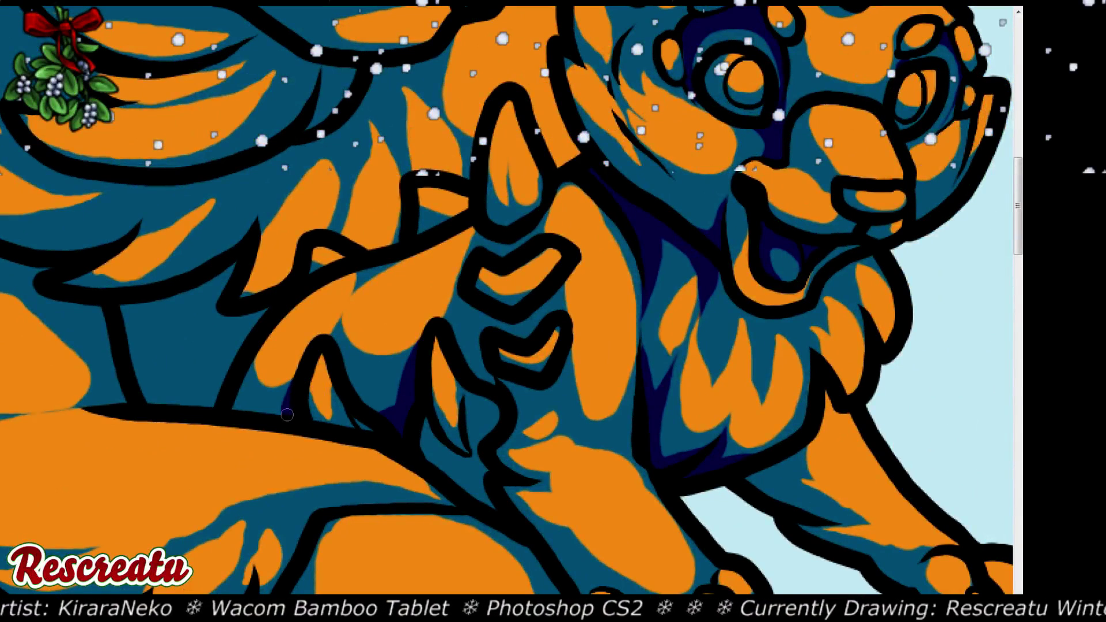
Paint dark navy shadows around and between the two angular plates on the cub's shoulder
left_click_drag(489, 364, 481, 306)
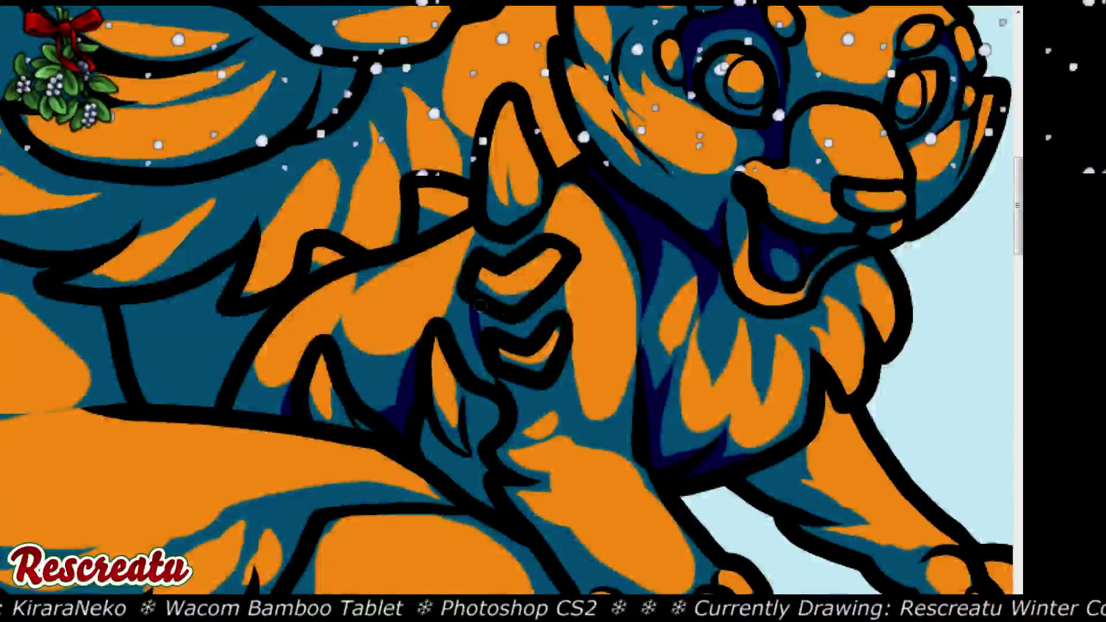
mouse_move(556, 286)
left_mouse_down()
mouse_move(518, 331)
mouse_move(482, 315)
left_mouse_up()
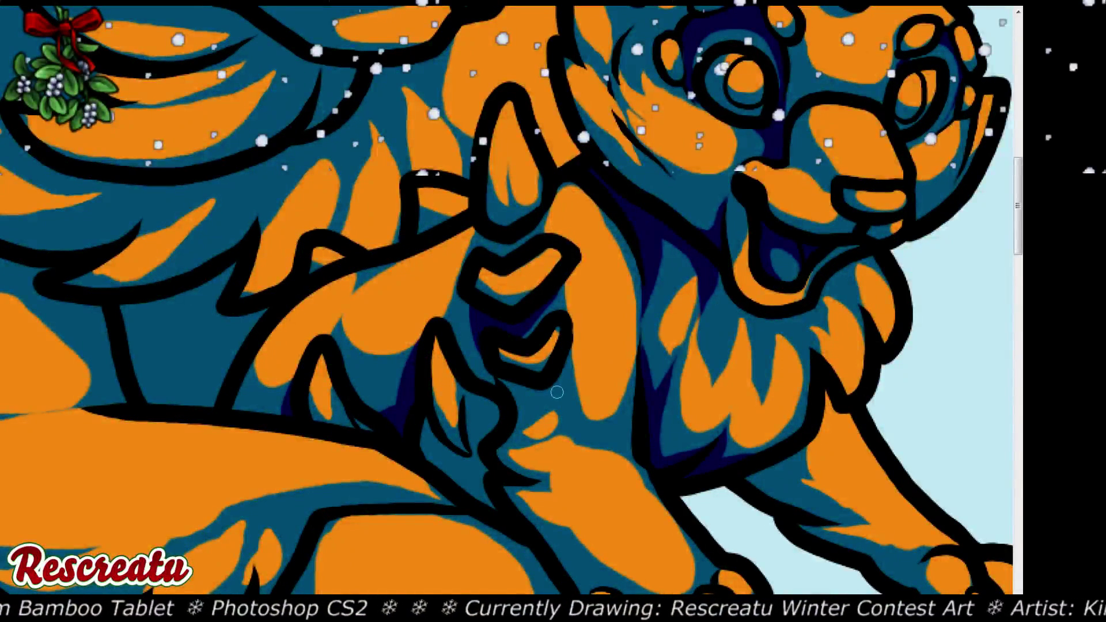
mouse_move(557, 392)
left_mouse_down()
mouse_move(500, 383)
mouse_move(514, 374)
left_mouse_up()
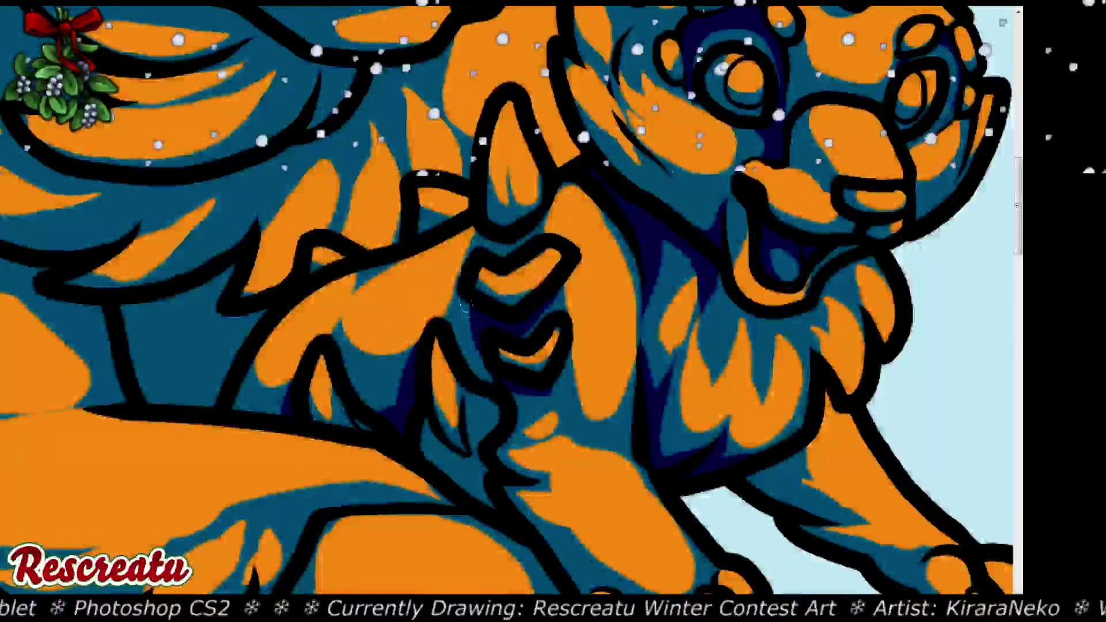
mouse_move(467, 302)
left_mouse_down()
mouse_move(479, 362)
mouse_move(473, 333)
left_mouse_up()
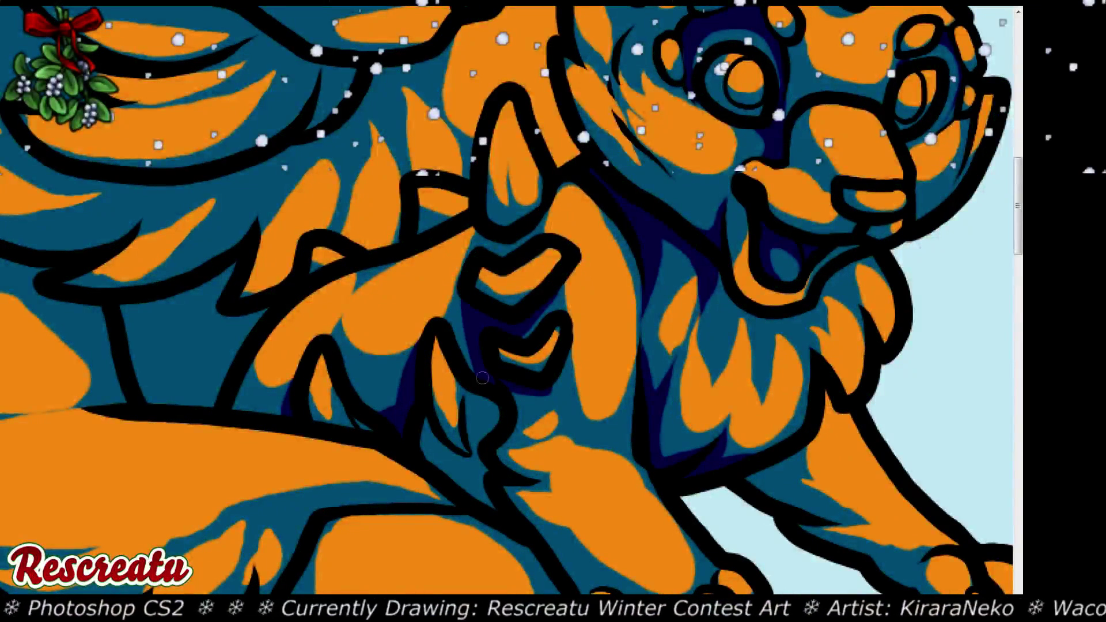
mouse_move(522, 249)
left_mouse_down()
mouse_move(475, 231)
mouse_move(540, 229)
mouse_move(642, 197)
mouse_move(508, 246)
left_mouse_up()
key("ctrl+z")
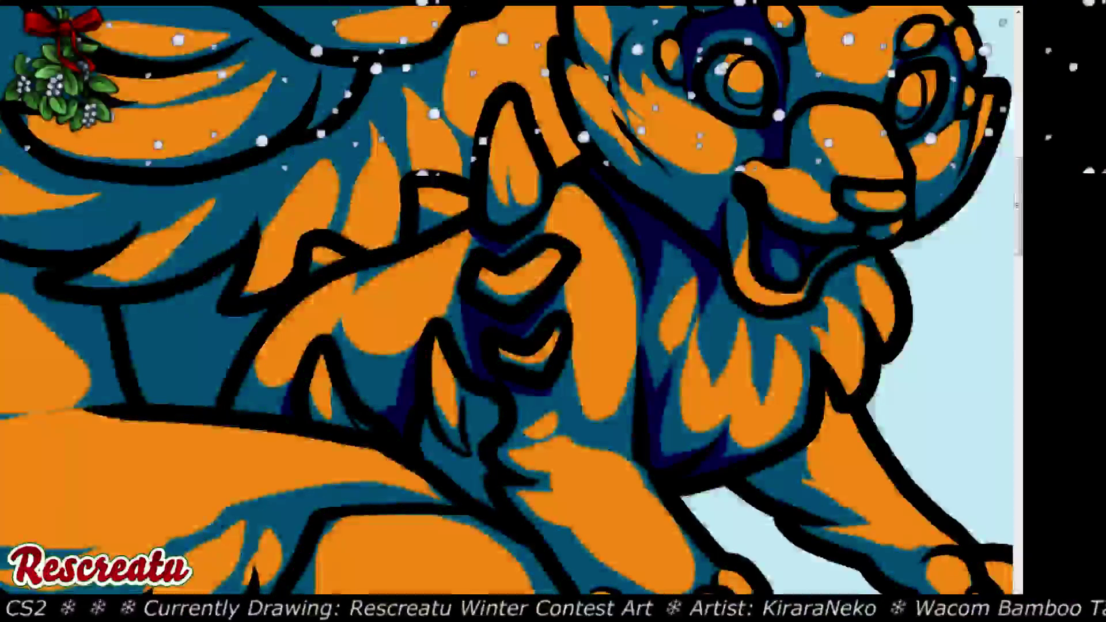
Paint a dark navy shadow at the corner of the horned beast's mouth
left_click_drag(1018, 206, 1019, 388)
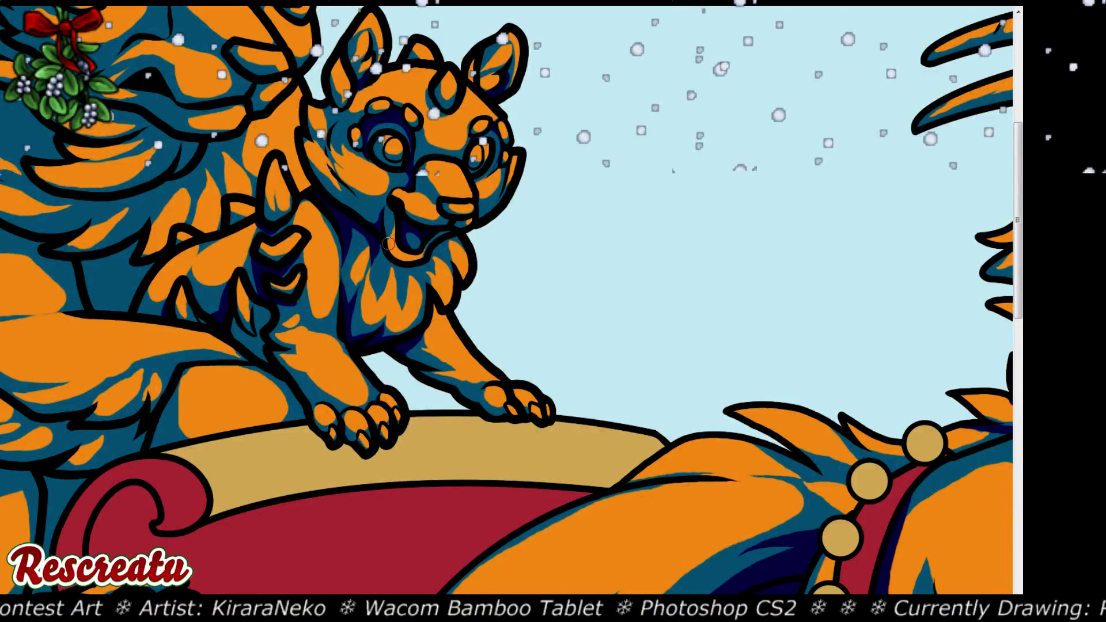
key("ctrl+minus")
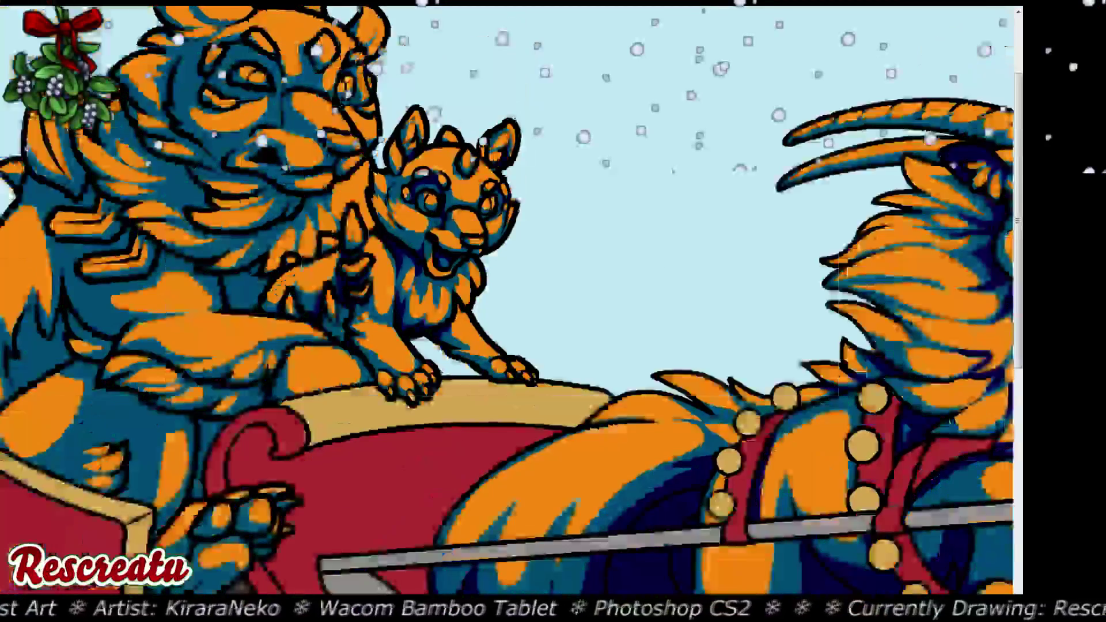
key("ctrl+minus")
key("ctrl+minus")
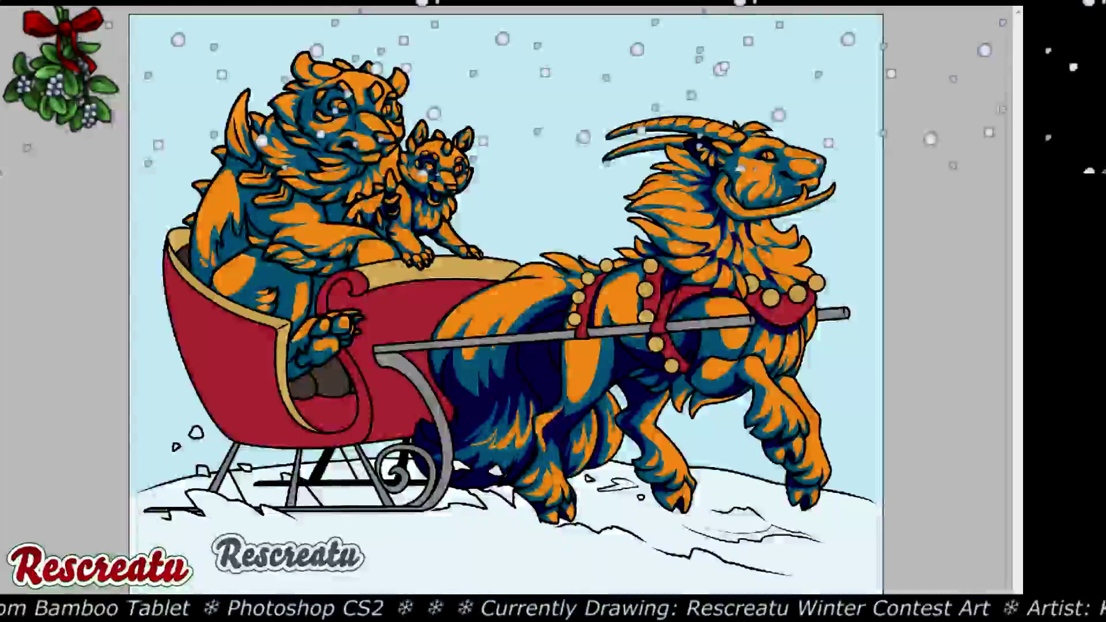
key("ctrl+plus")
key("ctrl+plus")
key("ctrl+plus")
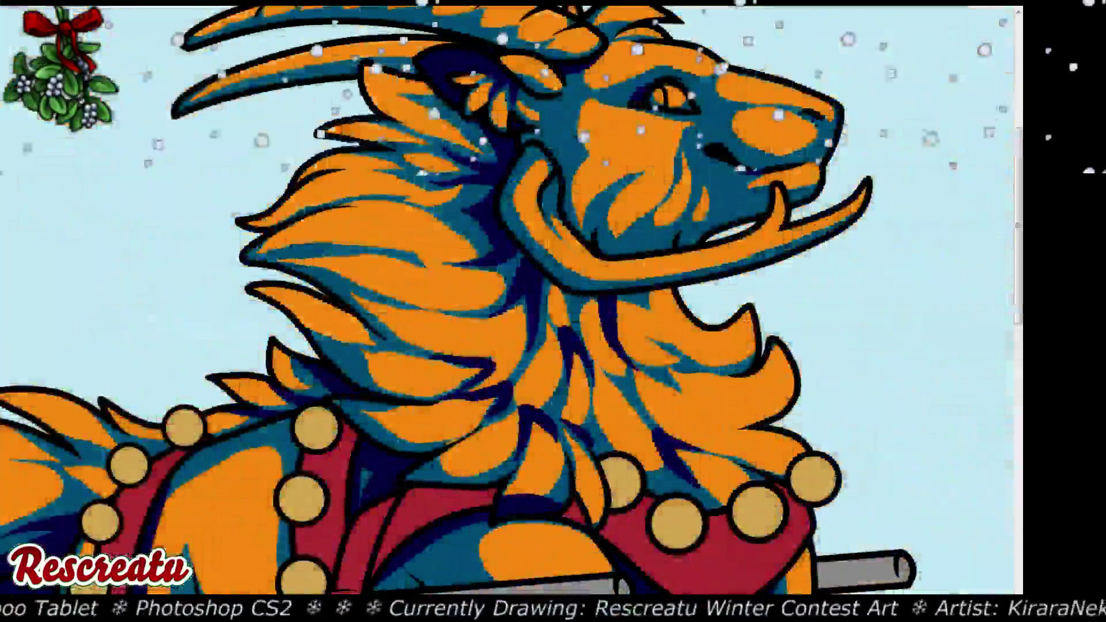
left_click_drag(752, 172, 708, 165)
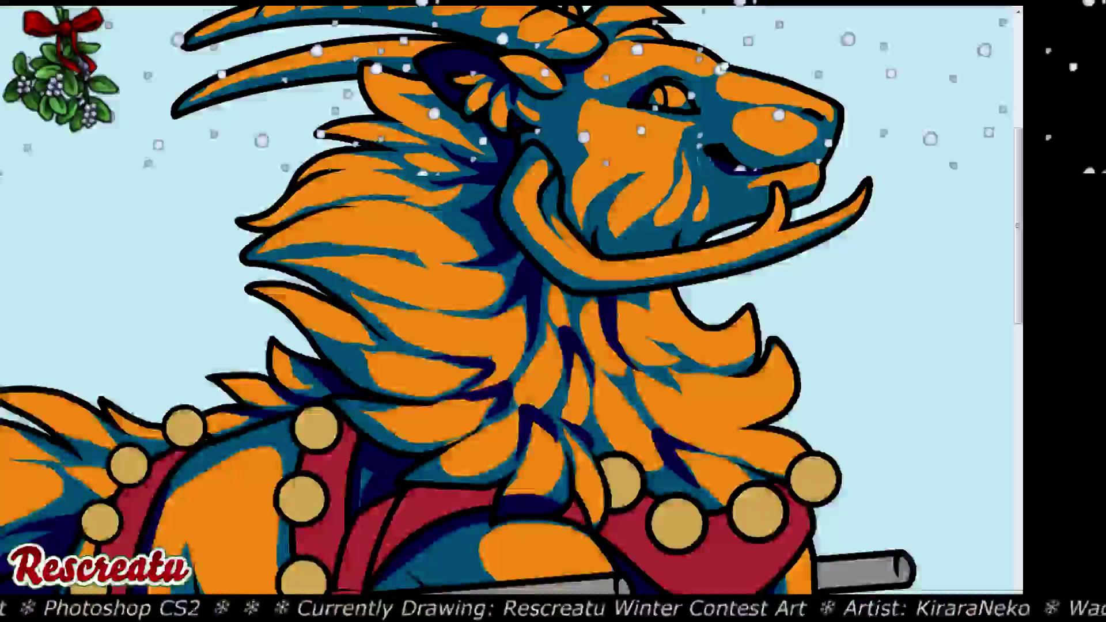
Touch up the horned beast's muzzle shadow and paint dark navy shadows around both eyes of the large beast in the sleigh
left_click_drag(820, 124, 816, 120)
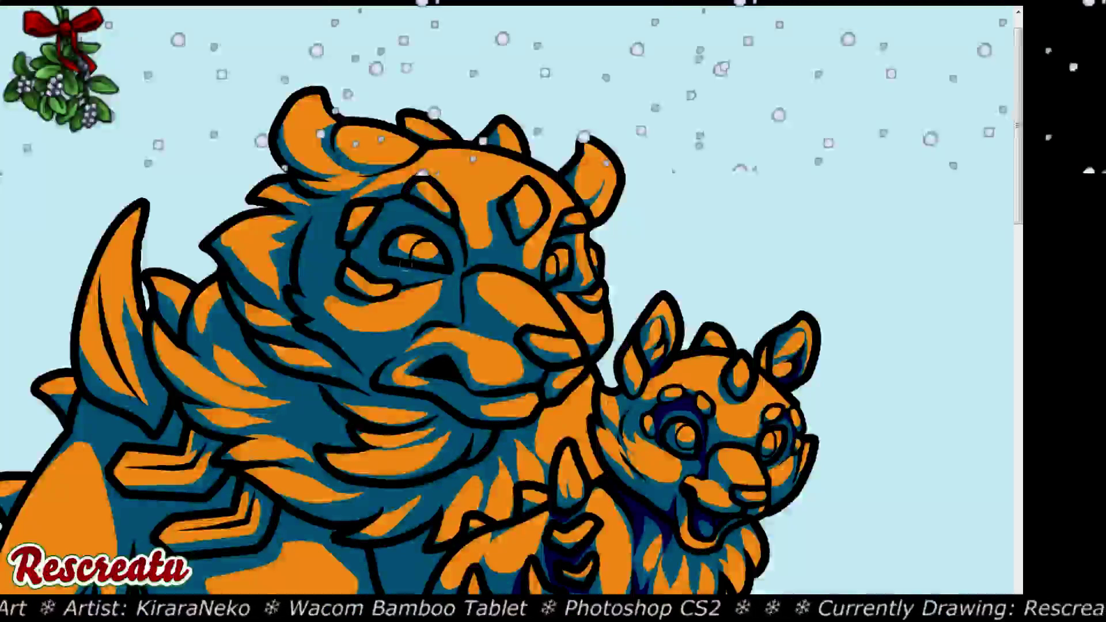
mouse_move(397, 275)
left_mouse_down()
mouse_move(452, 274)
mouse_move(434, 278)
mouse_move(451, 278)
mouse_move(460, 297)
mouse_move(451, 236)
mouse_move(393, 205)
mouse_move(405, 214)
mouse_move(383, 221)
mouse_move(396, 223)
mouse_move(395, 204)
mouse_move(404, 205)
mouse_move(352, 254)
mouse_move(363, 261)
mouse_move(379, 244)
mouse_move(380, 267)
mouse_move(441, 276)
left_mouse_up()
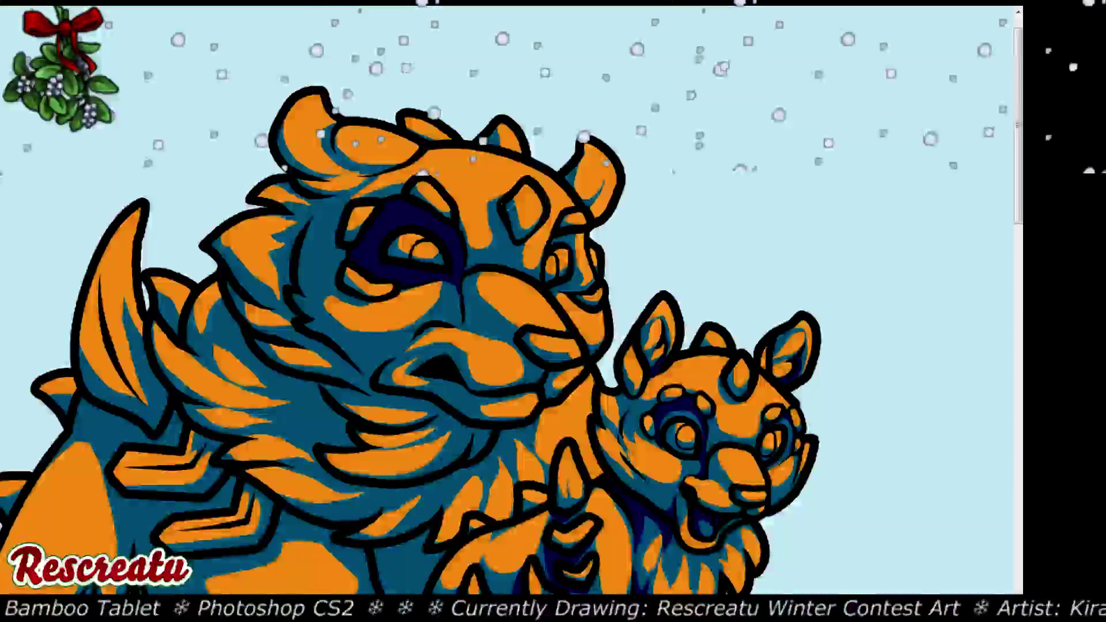
mouse_move(424, 271)
left_mouse_down()
mouse_move(447, 271)
mouse_move(375, 261)
left_mouse_up()
mouse_move(453, 267)
left_mouse_down()
mouse_move(436, 232)
mouse_move(394, 226)
left_mouse_up()
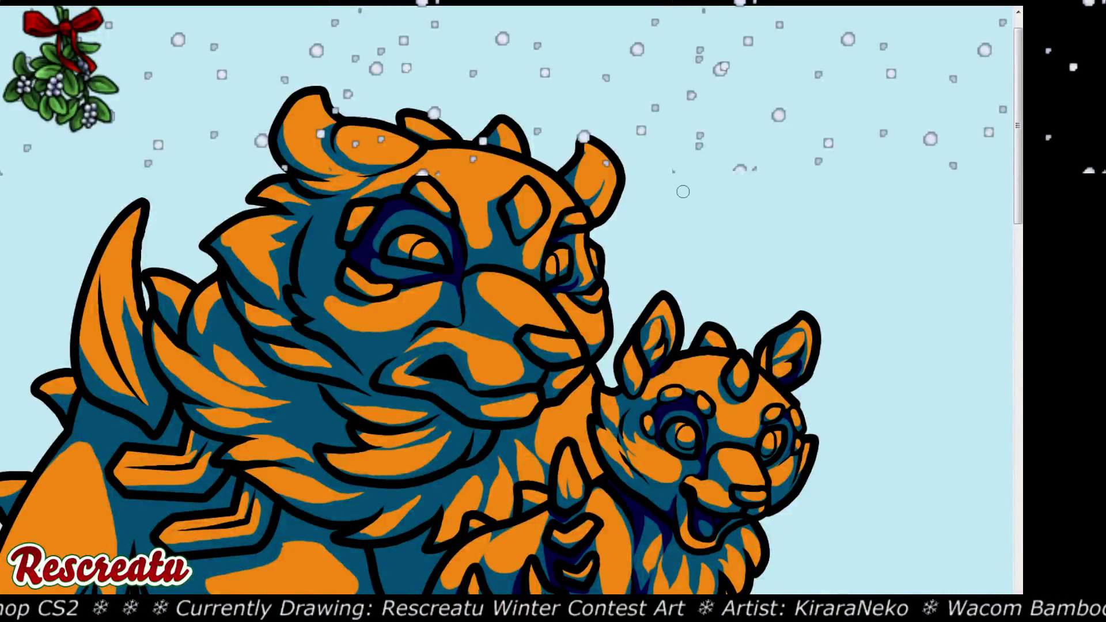
Paint dark navy shadows under the large sleigh beast's chin, along its jaw and between the cheek fur tufts
mouse_move(662, 283)
left_mouse_down()
mouse_move(732, 282)
mouse_move(759, 240)
mouse_move(768, 191)
left_mouse_up()
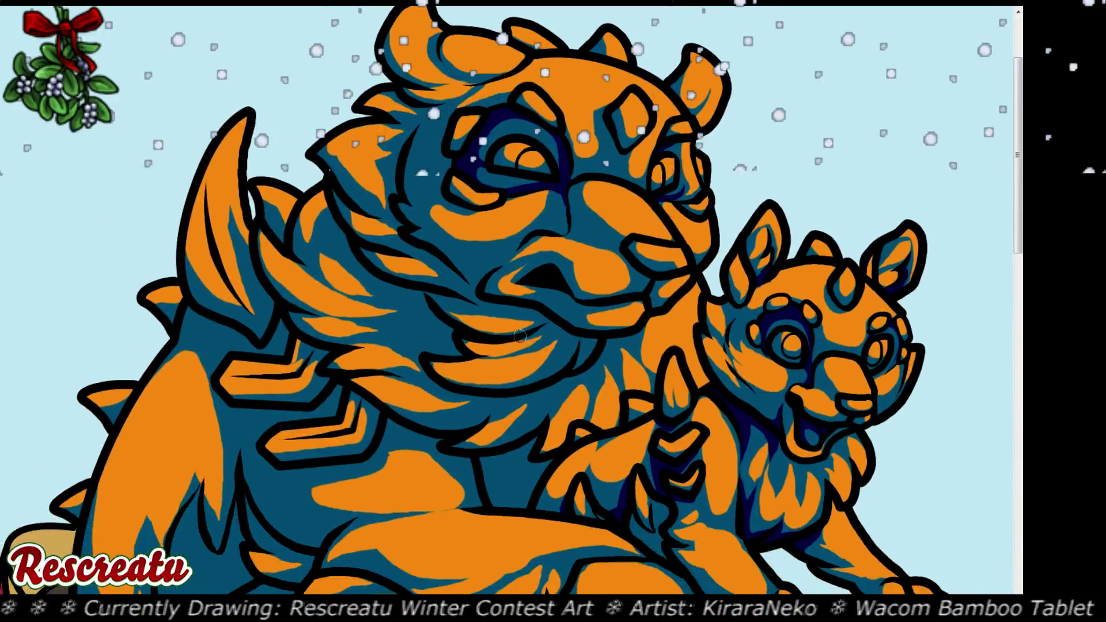
mouse_move(532, 336)
left_mouse_down()
mouse_move(560, 369)
mouse_move(579, 340)
left_mouse_up()
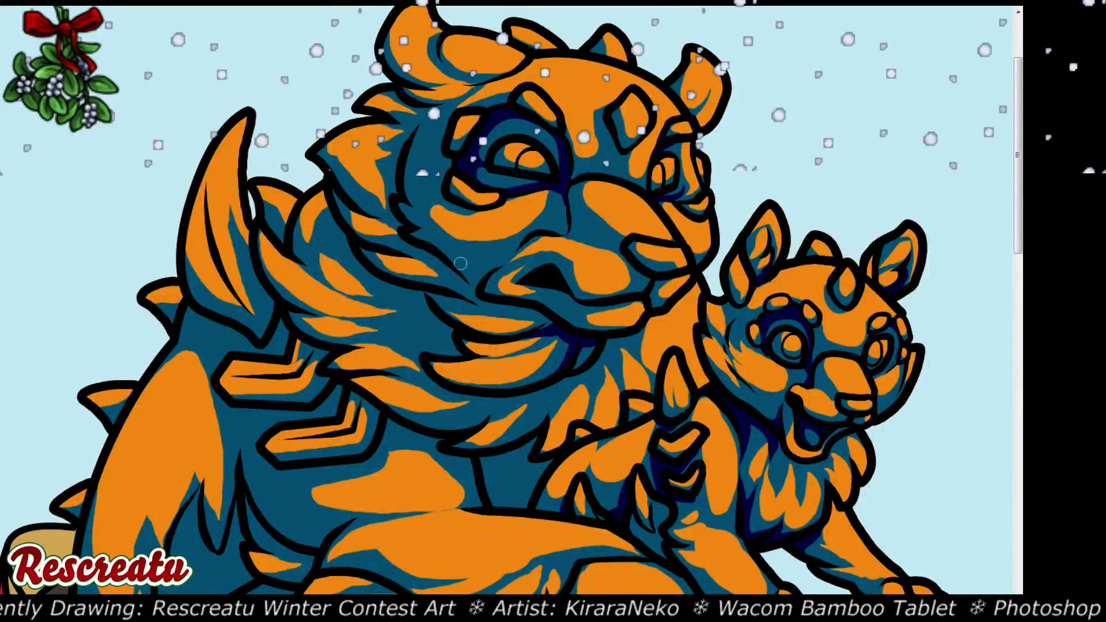
mouse_move(446, 257)
left_mouse_down()
mouse_move(471, 277)
mouse_move(505, 259)
mouse_move(447, 284)
mouse_move(472, 292)
mouse_move(456, 288)
left_mouse_up()
left_click_drag(533, 311, 470, 294)
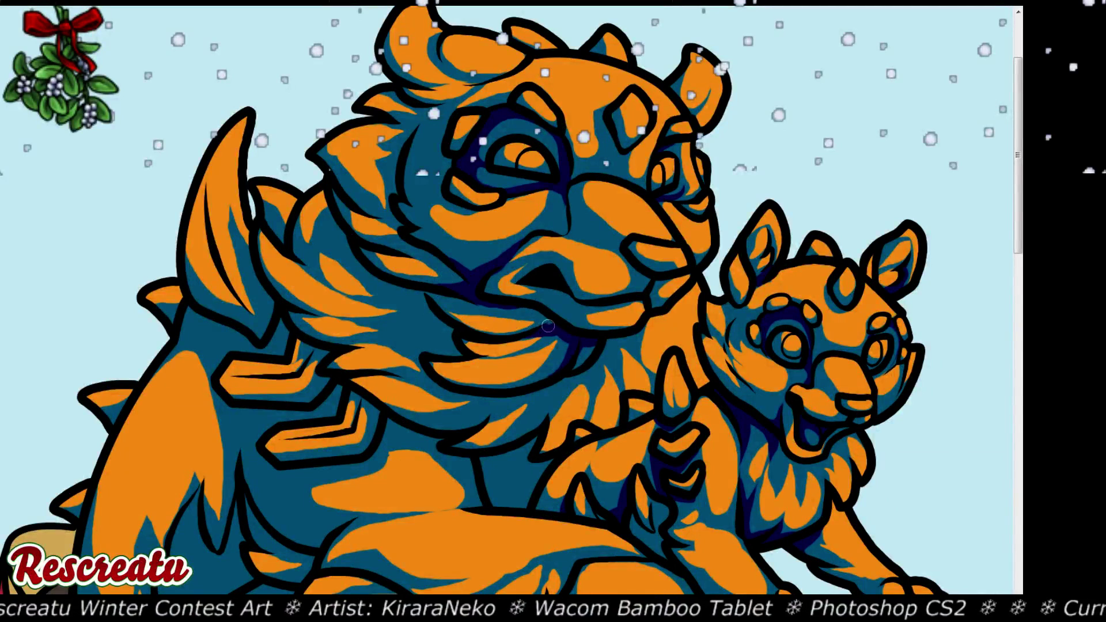
left_click_drag(548, 326, 486, 303)
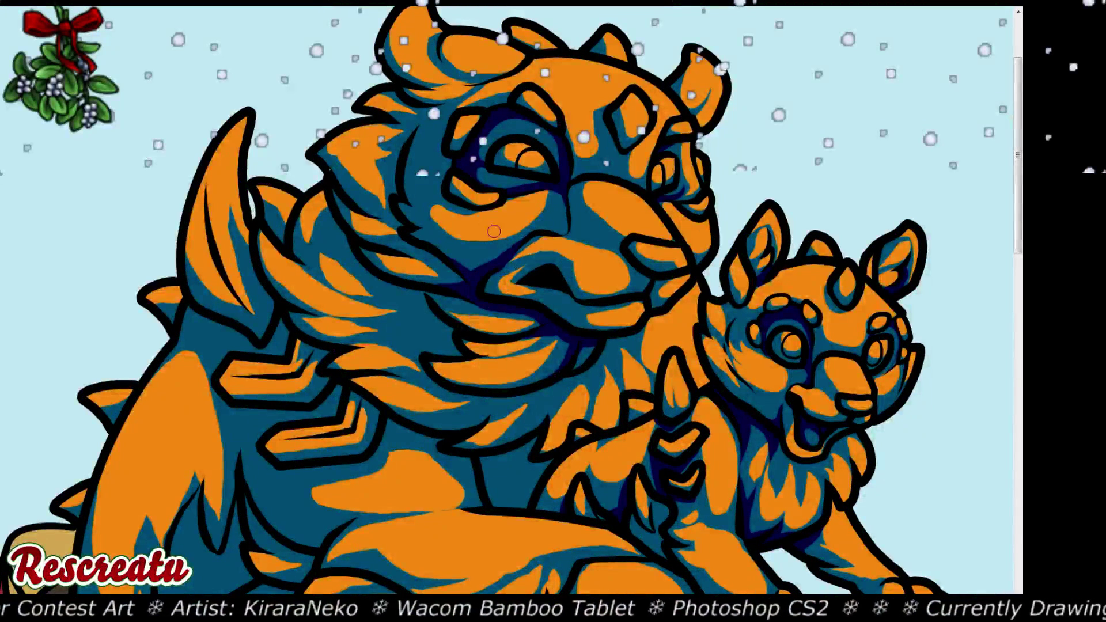
left_click_drag(340, 187, 401, 224)
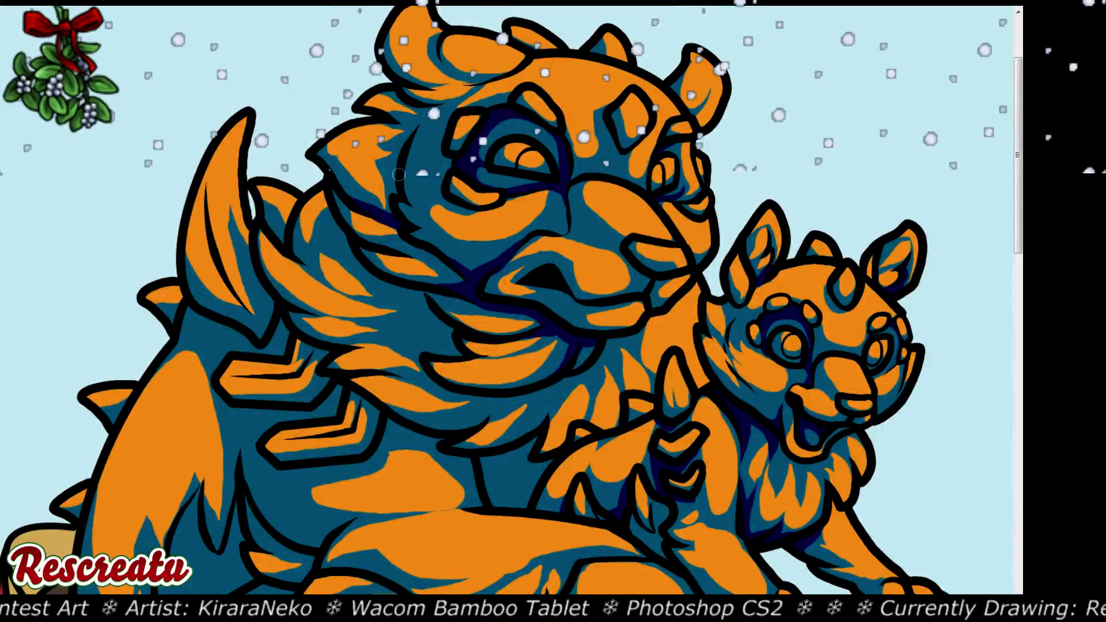
mouse_move(397, 163)
left_mouse_down()
mouse_move(396, 243)
mouse_move(472, 285)
left_mouse_up()
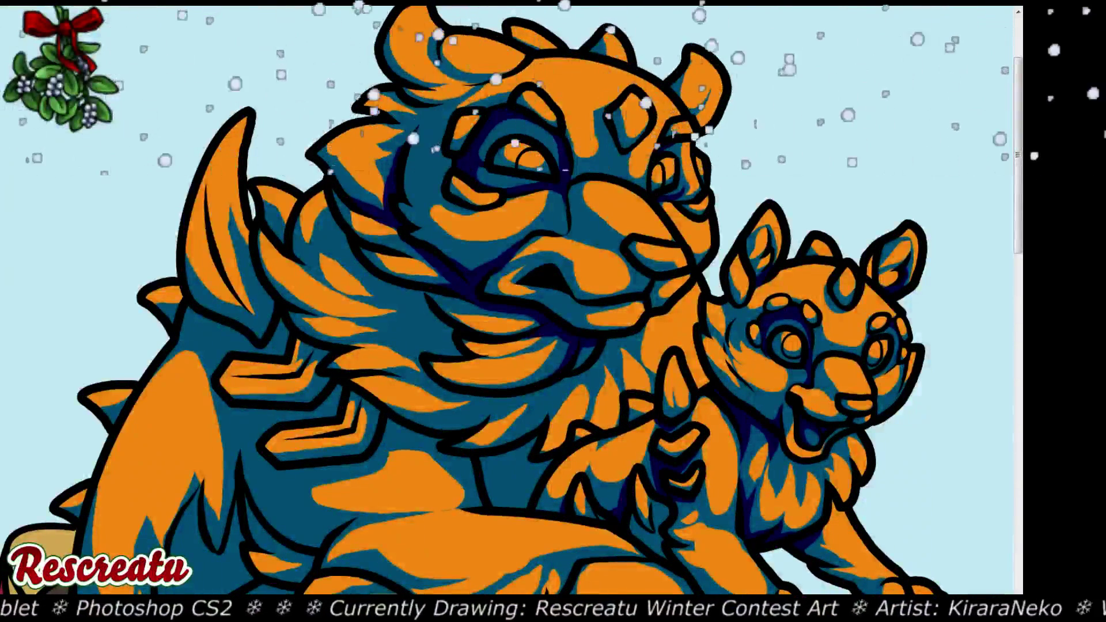
Fill the blue gap between the large beast's chest and the cub's back with dark navy
scroll(507, 276, "down", 3)
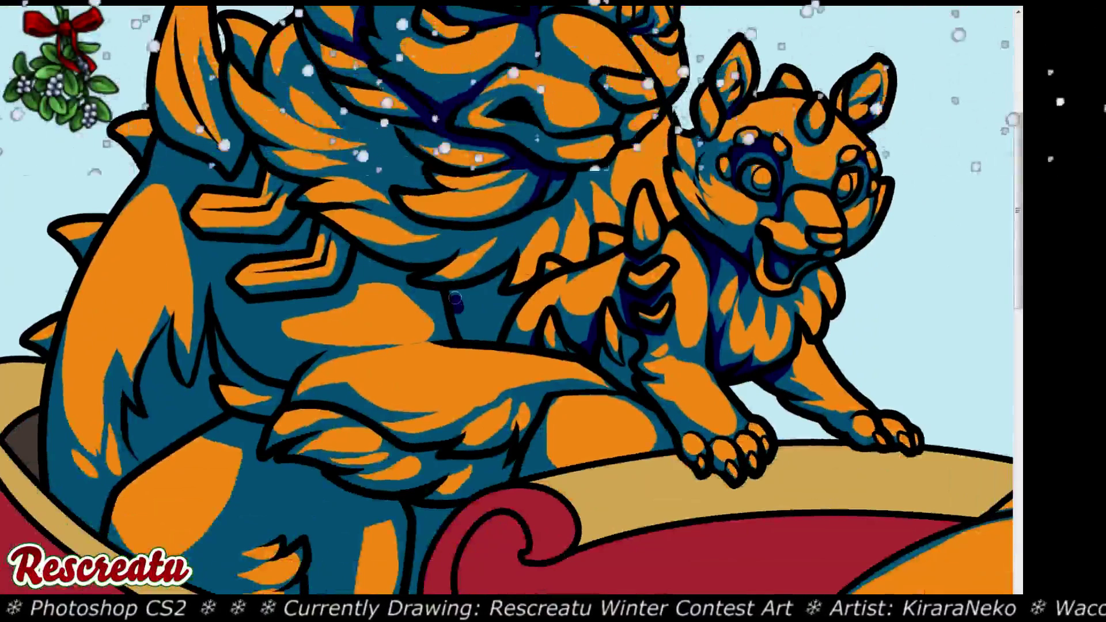
left_click_drag(502, 282, 493, 331)
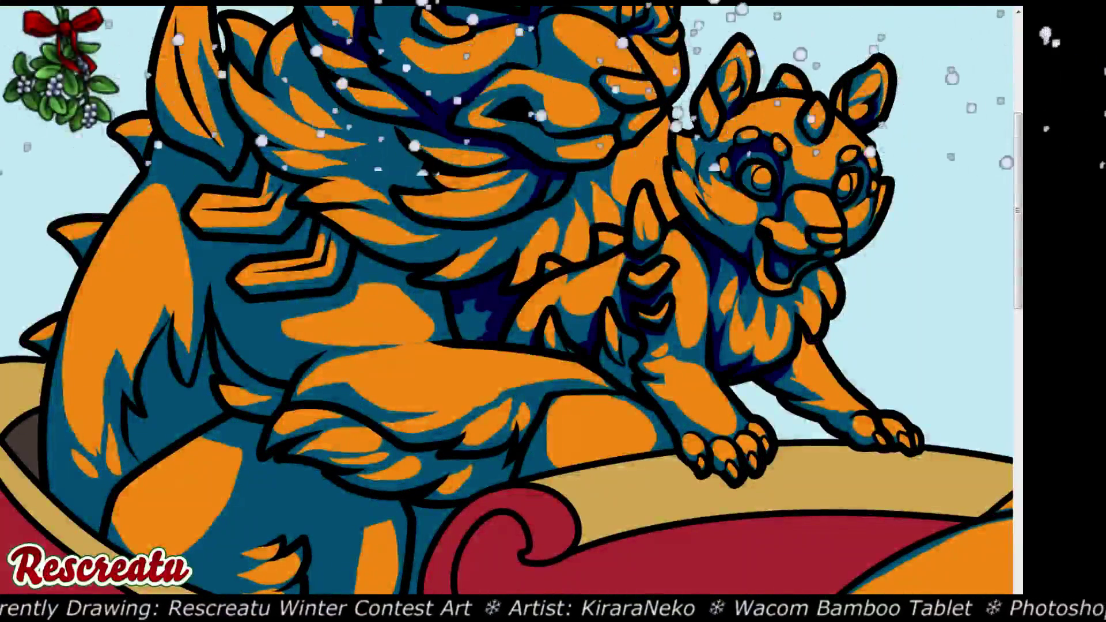
mouse_move(465, 321)
left_mouse_down()
mouse_move(461, 337)
mouse_move(487, 340)
mouse_move(472, 297)
mouse_move(520, 401)
left_mouse_up()
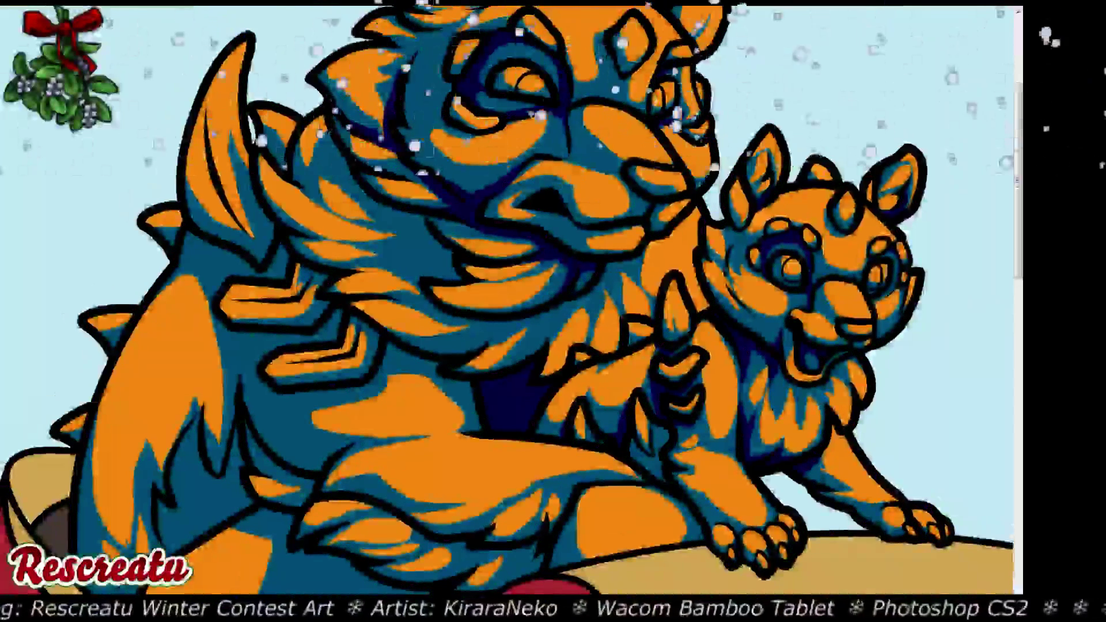
Paint dark navy shadows through the large beast's neck mane and beneath its shoulder plates and large spike
mouse_move(358, 191)
left_mouse_down()
mouse_move(422, 237)
mouse_move(443, 270)
mouse_move(373, 262)
mouse_move(442, 274)
mouse_move(449, 257)
left_mouse_up()
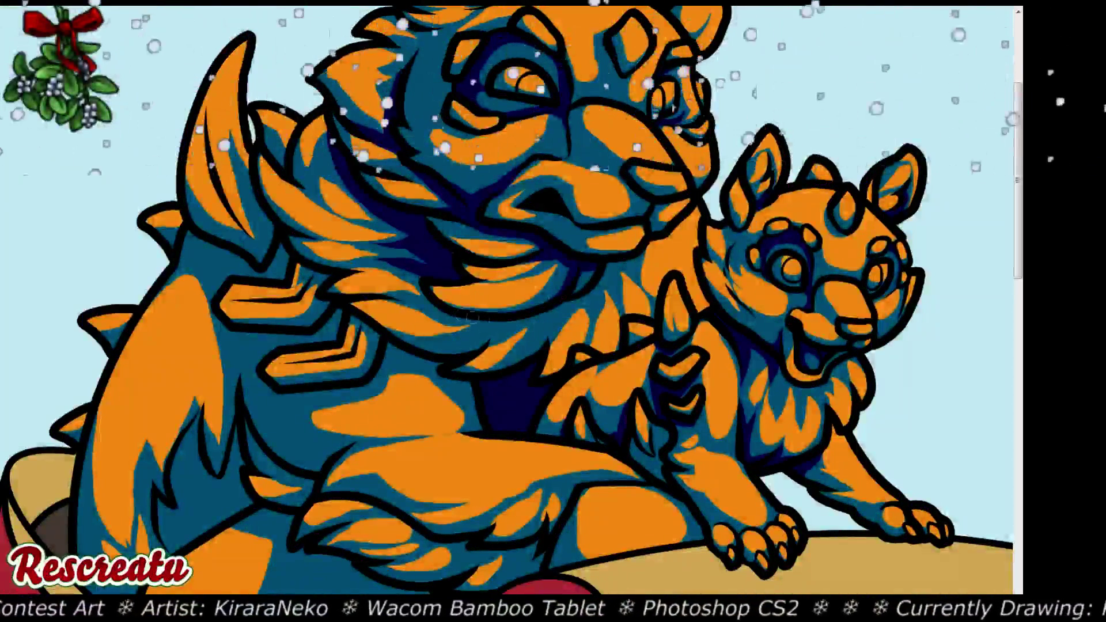
left_click_drag(444, 351, 499, 325)
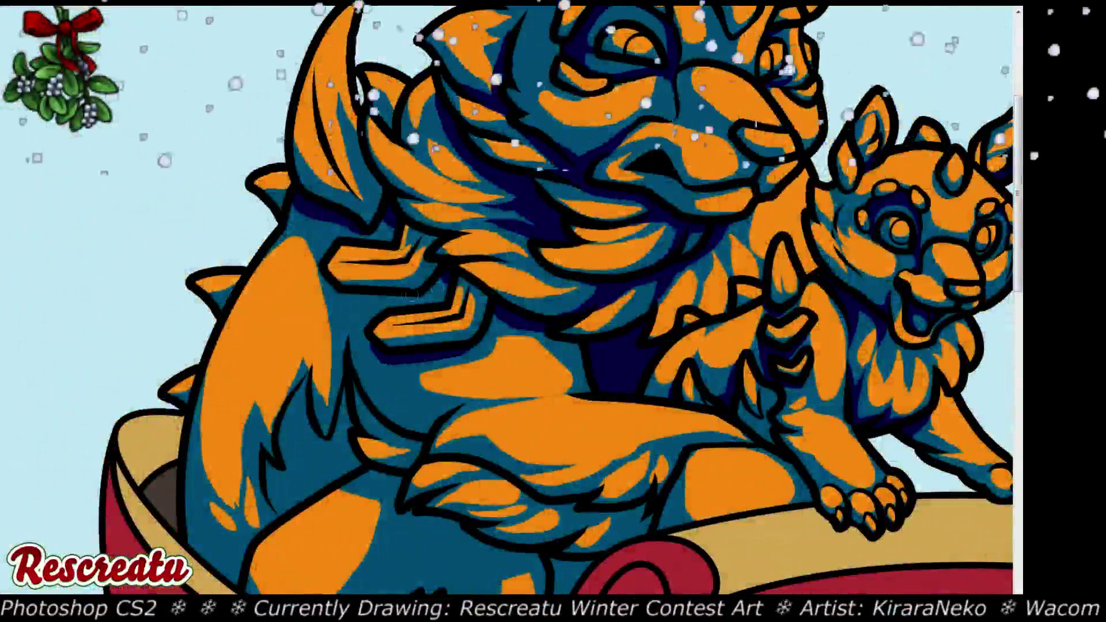
mouse_move(446, 272)
left_mouse_down()
mouse_move(410, 300)
mouse_move(337, 293)
left_mouse_up()
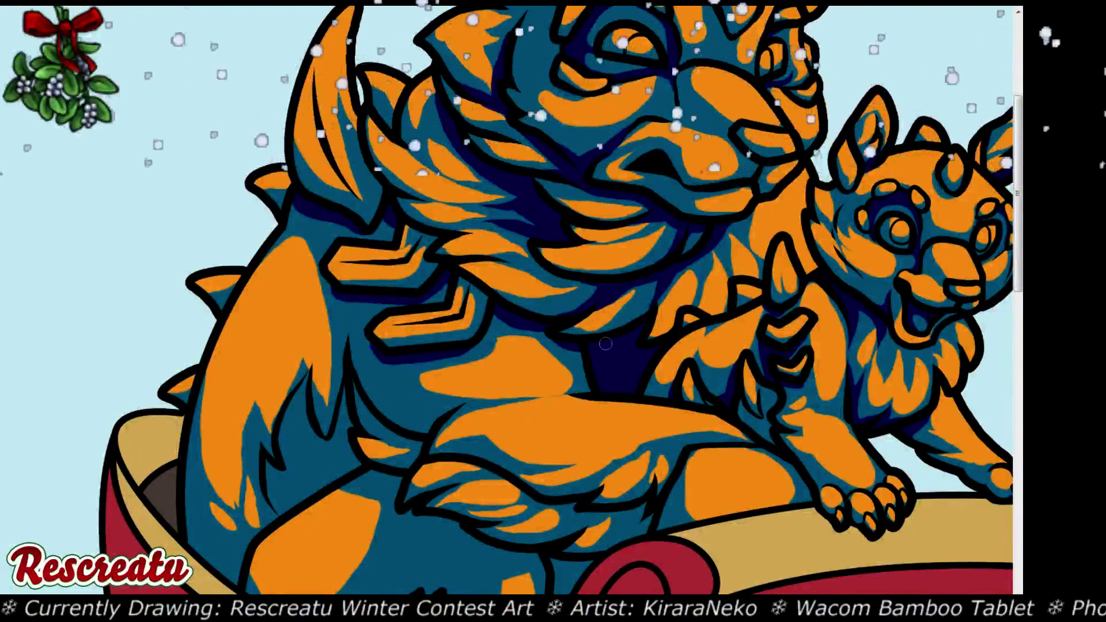
Shade the gap between the large beast's leg and the sleigh's curl, plus the raised foot's heel and underside, with dark navy
left_click_drag(659, 536, 651, 216)
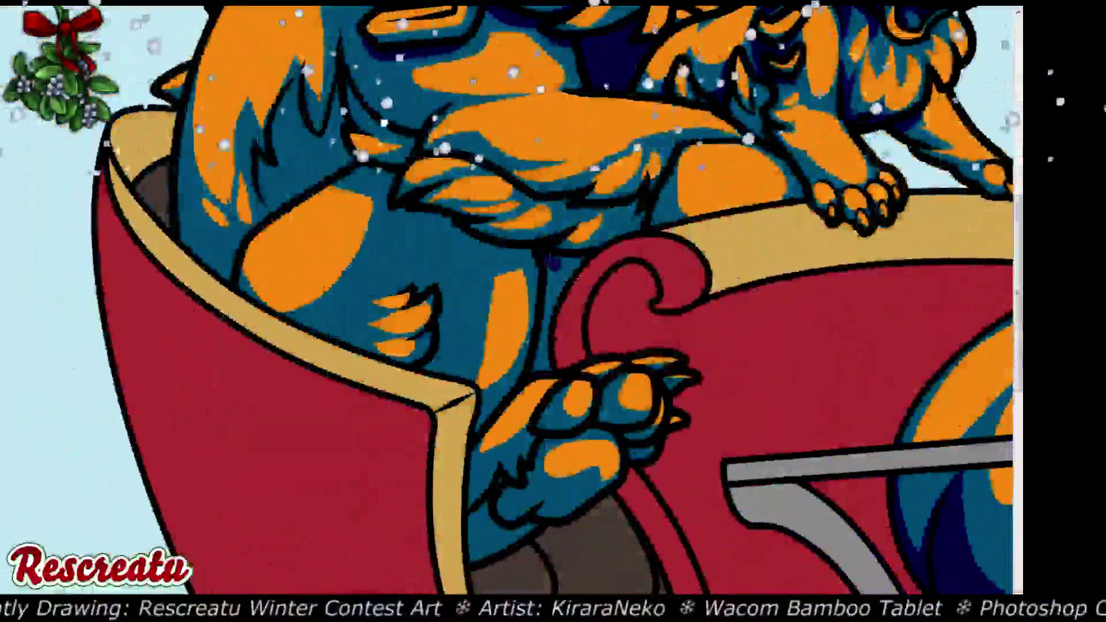
left_click_drag(565, 266, 539, 358)
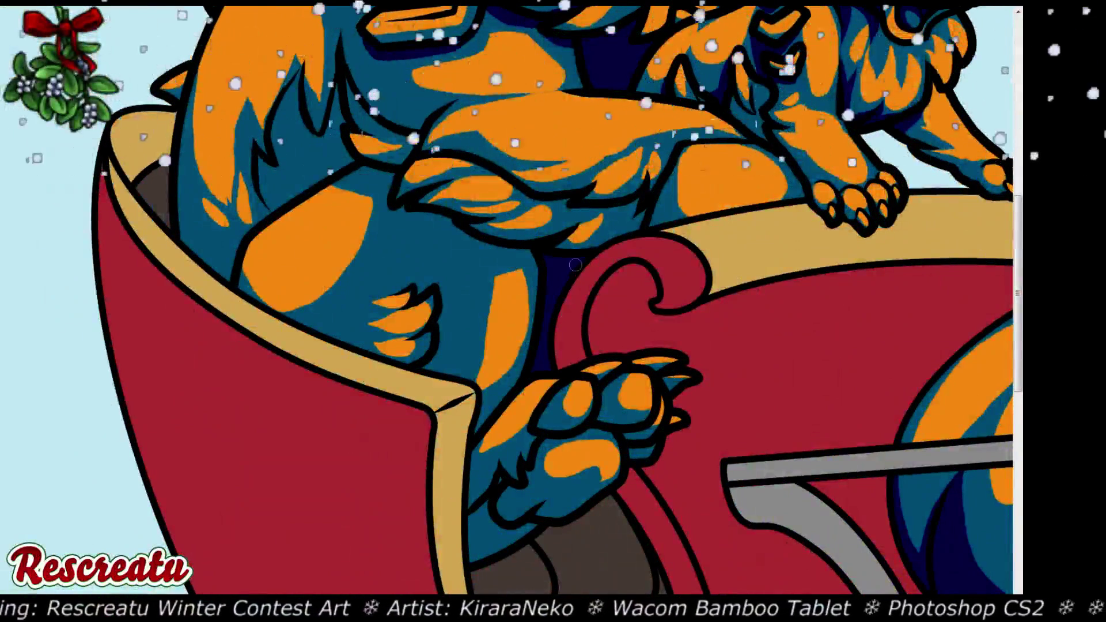
scroll(550, 400, "down", 3)
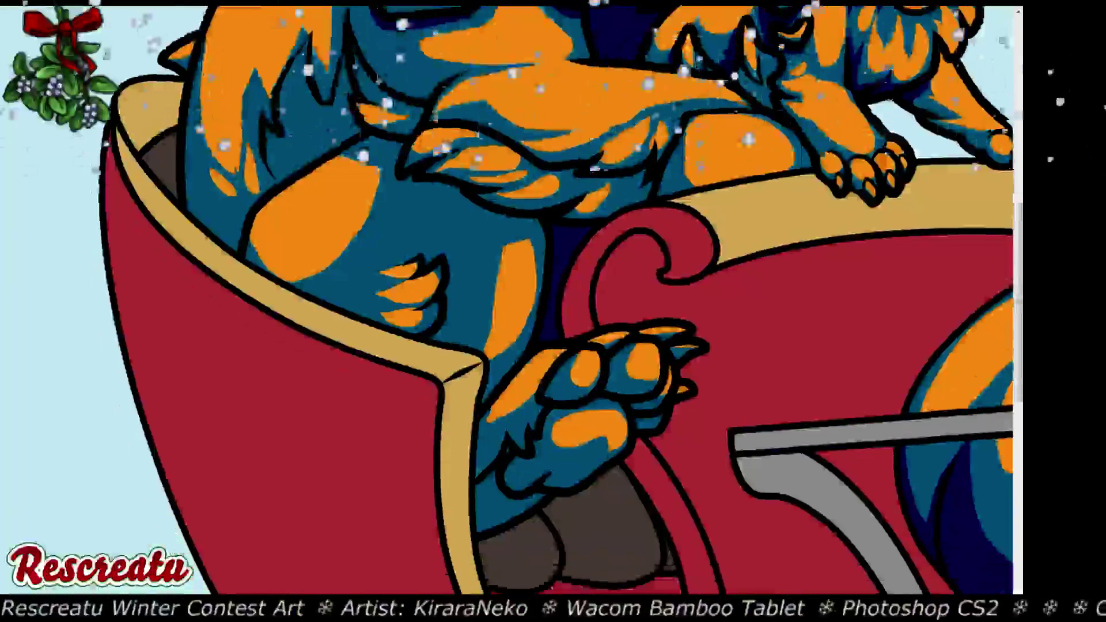
mouse_move(548, 404)
left_mouse_down()
mouse_move(578, 411)
mouse_move(560, 400)
mouse_move(542, 408)
mouse_move(565, 391)
mouse_move(485, 436)
mouse_move(503, 424)
mouse_move(496, 397)
mouse_move(468, 424)
left_mouse_up()
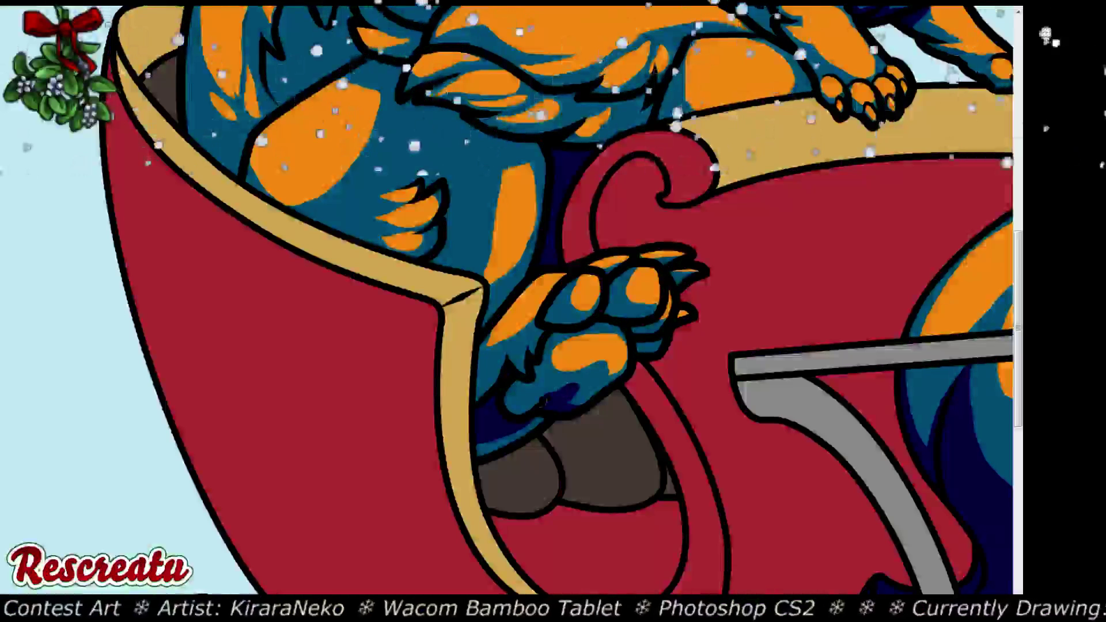
mouse_move(544, 401)
left_mouse_down()
mouse_move(513, 382)
mouse_move(515, 405)
left_mouse_up()
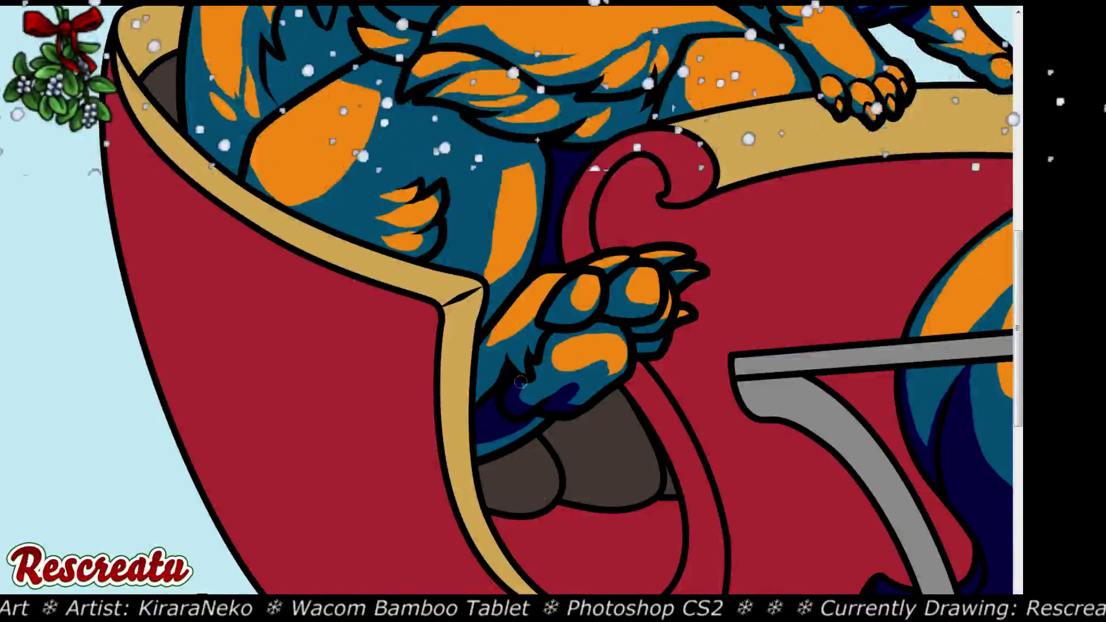
left_click_drag(504, 432, 542, 421)
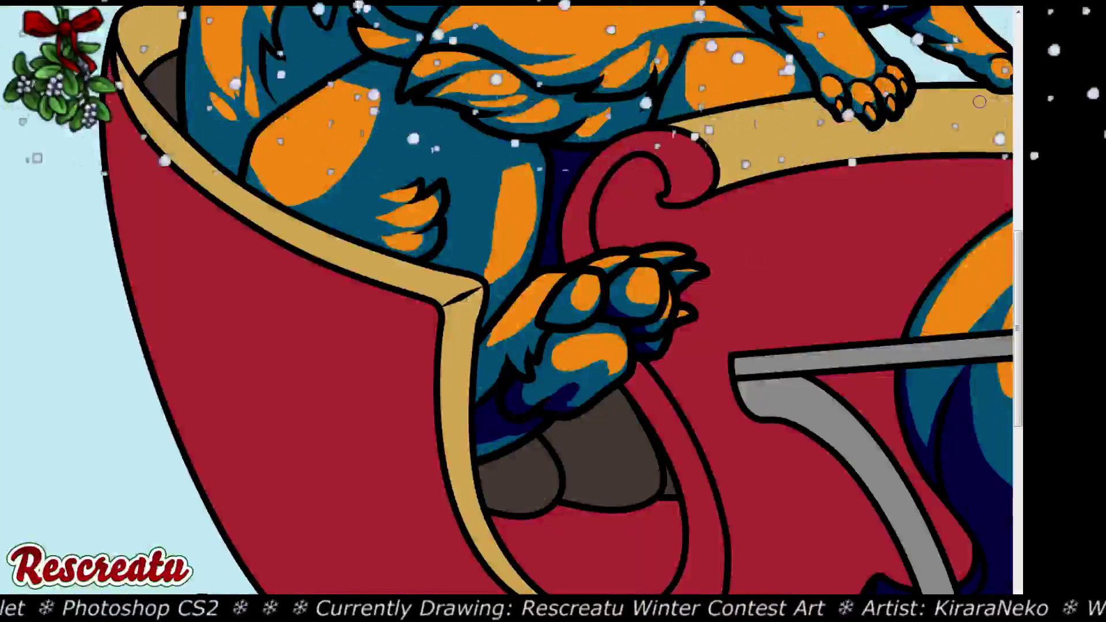
Paint dark navy shadows beneath the large beast's forearm and along the belly fold above it, trimming the fold with the Eraser
scroll(507, 300, "up", 10)
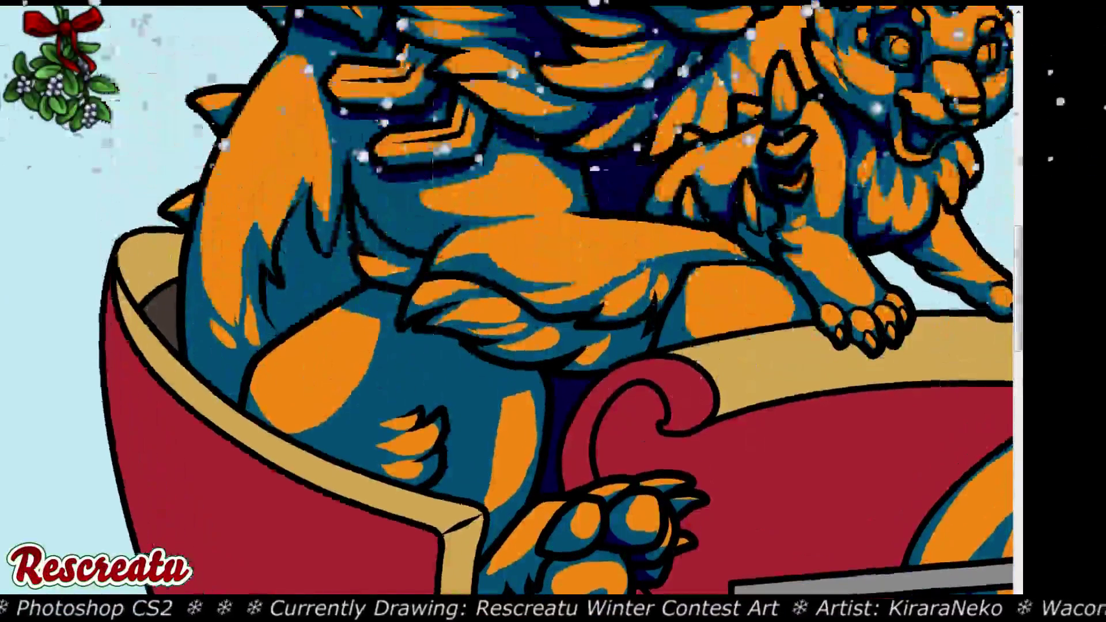
scroll(507, 300, "down", 2)
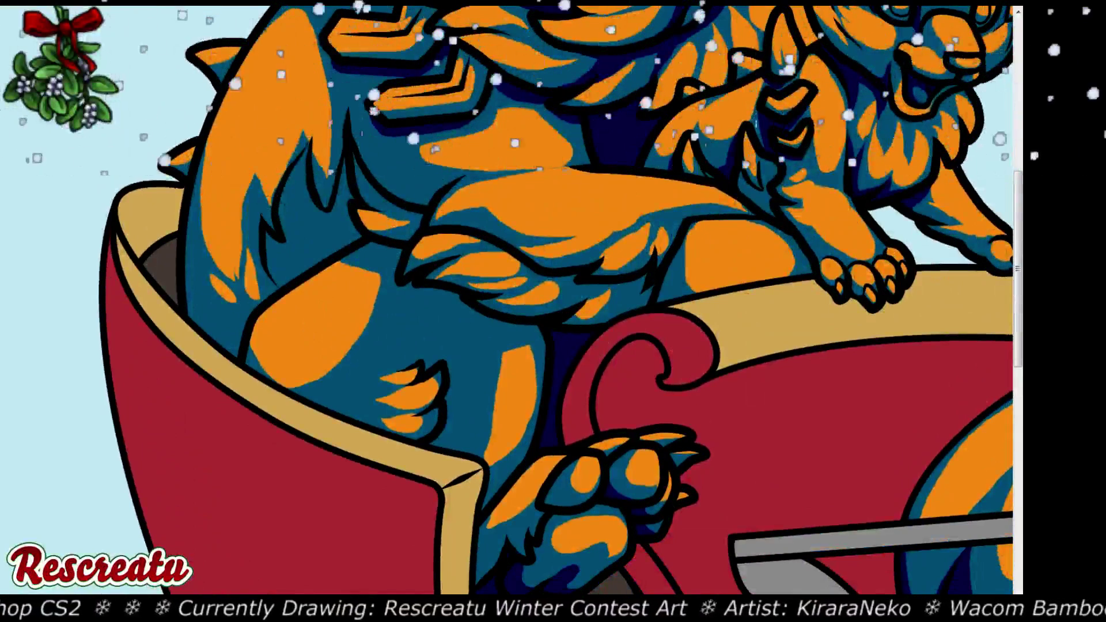
scroll(561, 277, "up", 3)
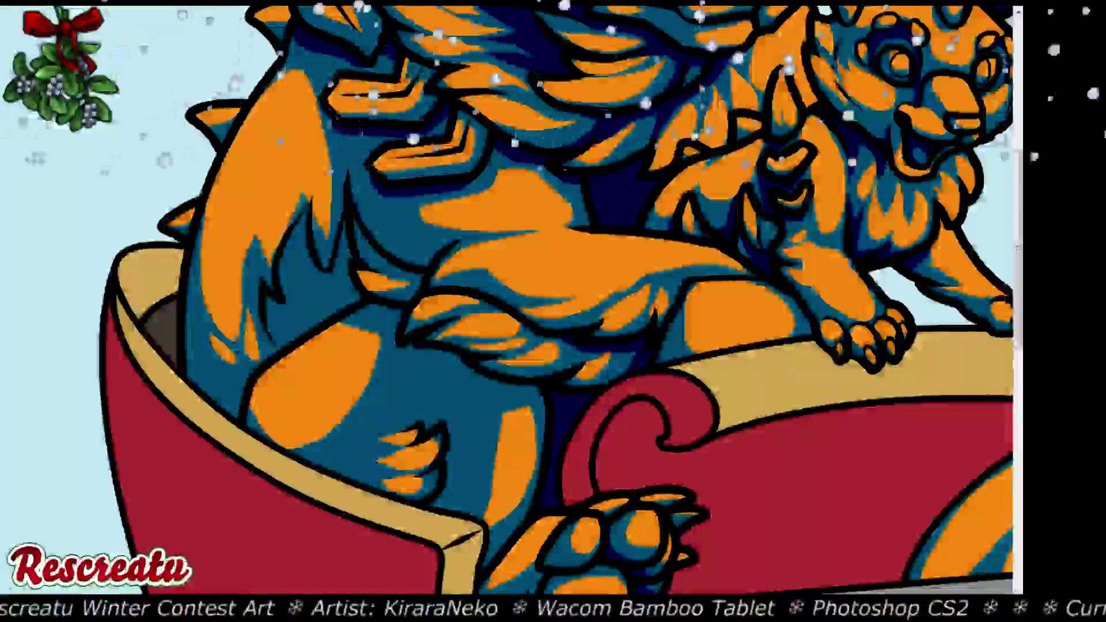
scroll(553, 312, "up", 3)
scroll(447, 335, "up", 1)
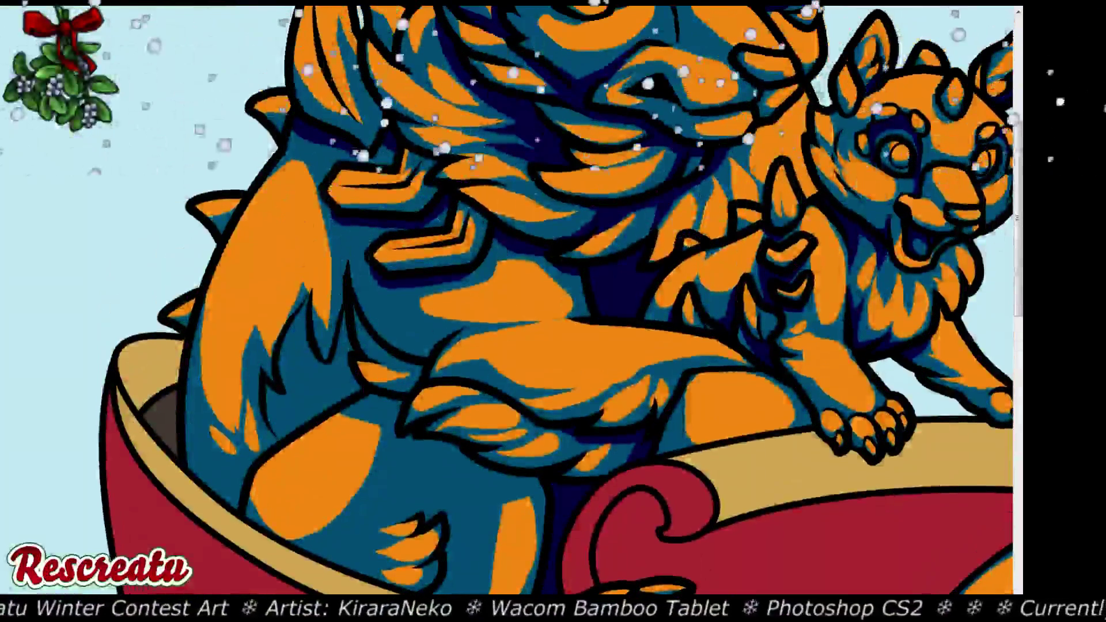
mouse_move(447, 335)
left_mouse_down()
mouse_move(403, 346)
mouse_move(367, 325)
mouse_move(420, 353)
mouse_move(407, 347)
left_mouse_up()
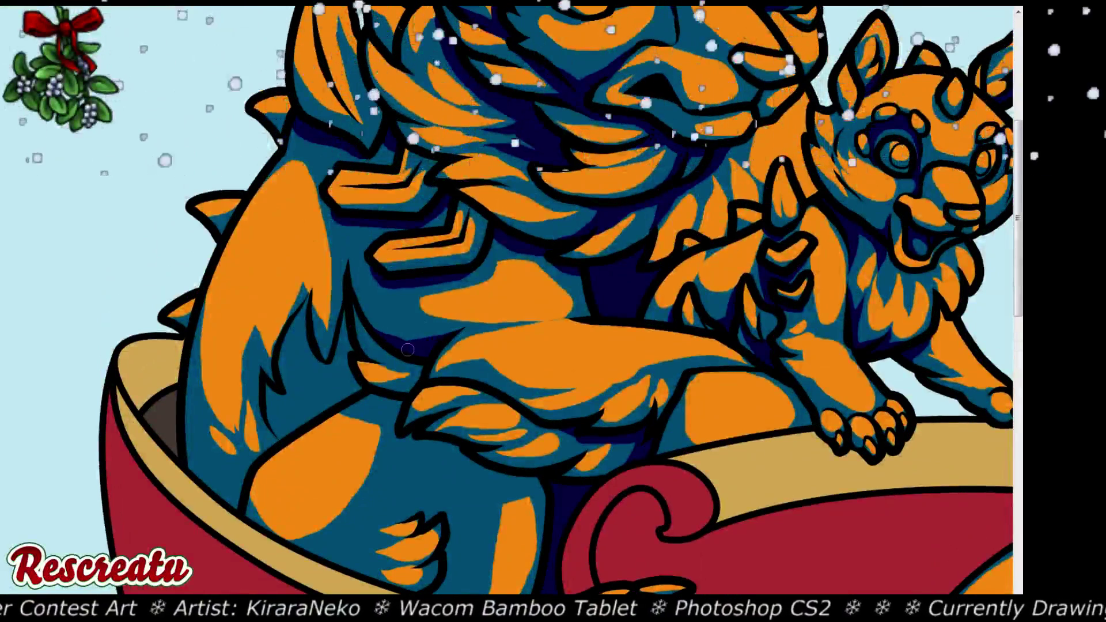
key("e")
mouse_move(457, 320)
left_mouse_down()
mouse_move(409, 334)
mouse_move(385, 327)
left_mouse_up()
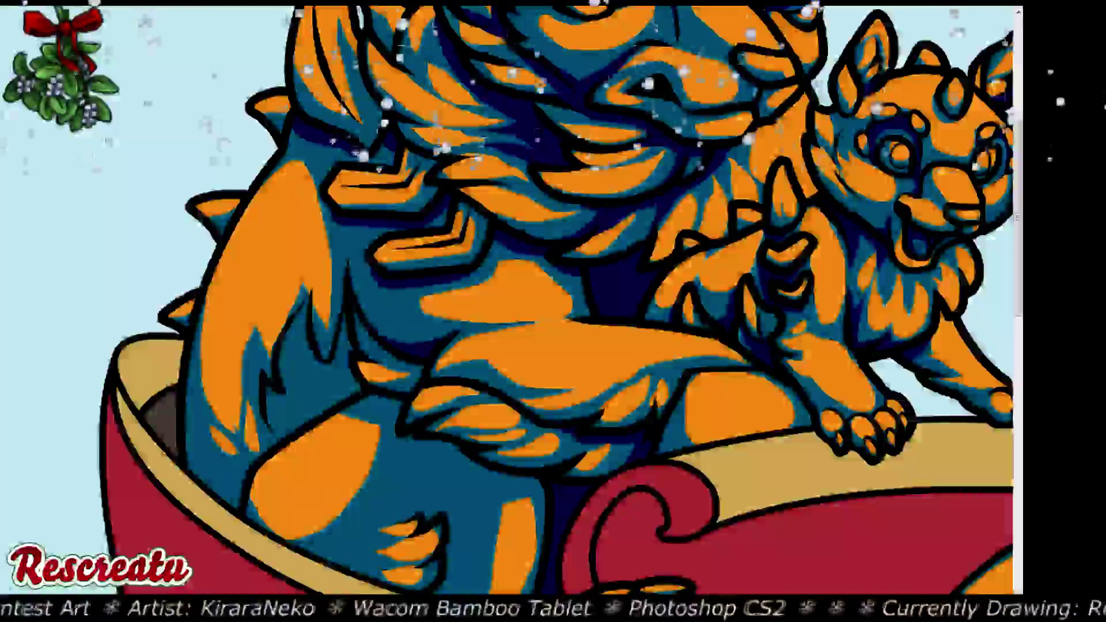
key("b")
left_click_drag(422, 361, 378, 388)
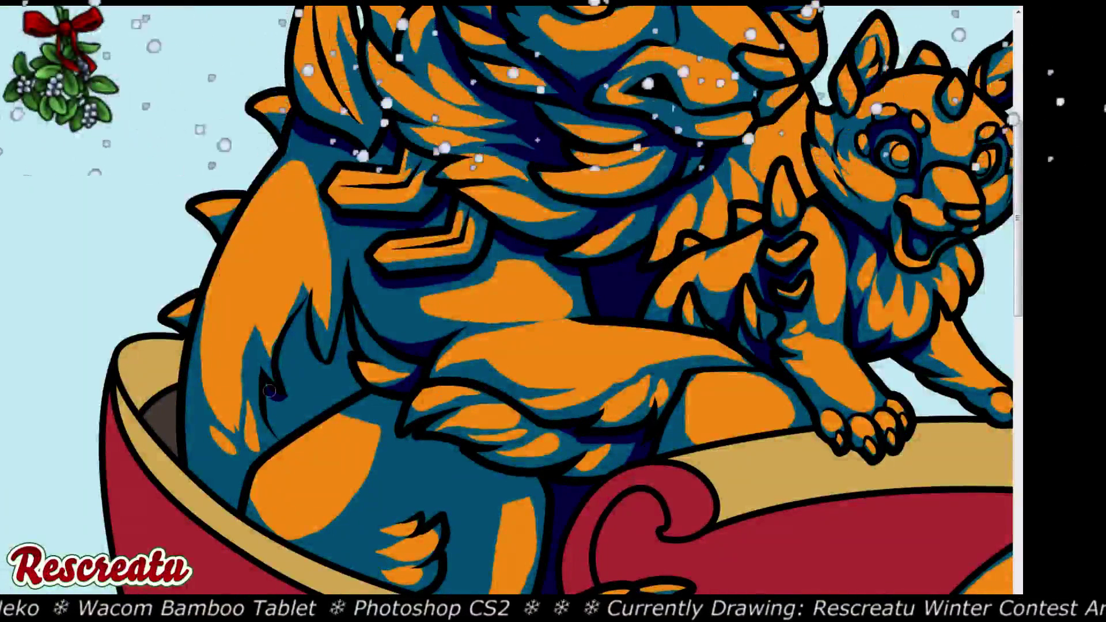
Paint jagged dark navy fur shadows on the large beast's side, between the hanging upper-arm fur and the thigh
left_click_drag(270, 391, 285, 429)
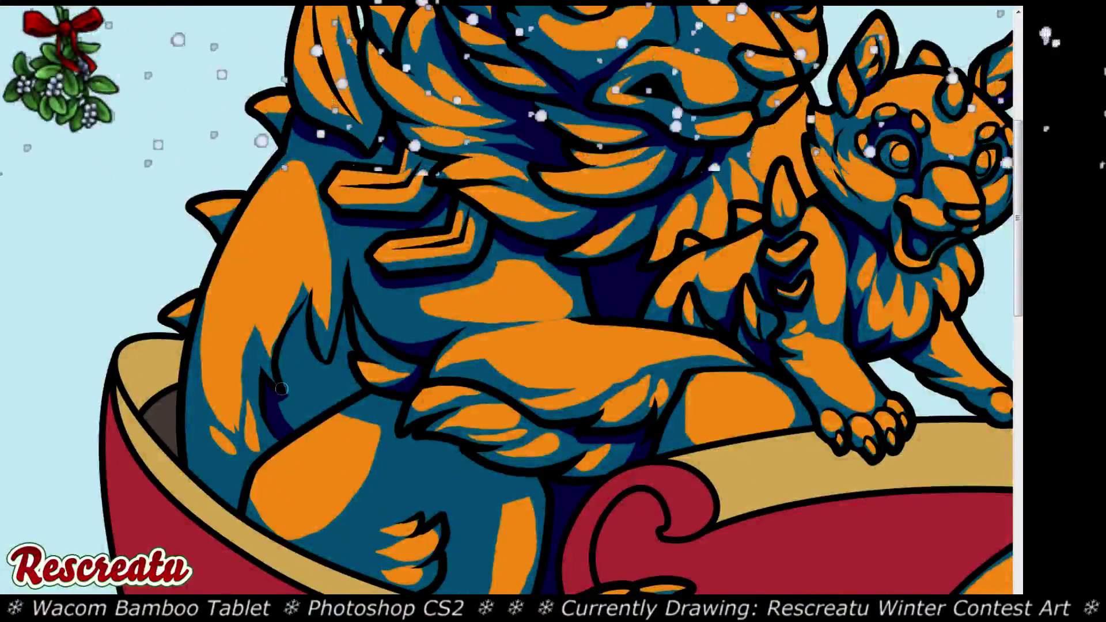
mouse_move(289, 395)
left_mouse_down()
mouse_move(285, 359)
mouse_move(313, 301)
left_mouse_up()
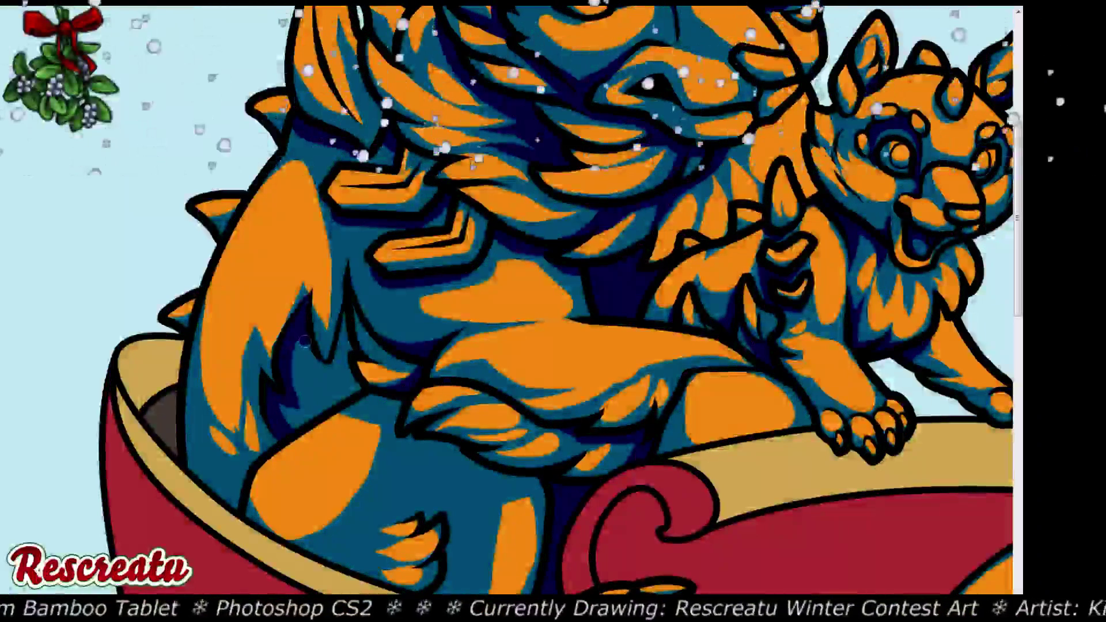
mouse_move(333, 369)
left_mouse_down()
mouse_move(345, 312)
mouse_move(350, 351)
mouse_move(346, 373)
left_mouse_up()
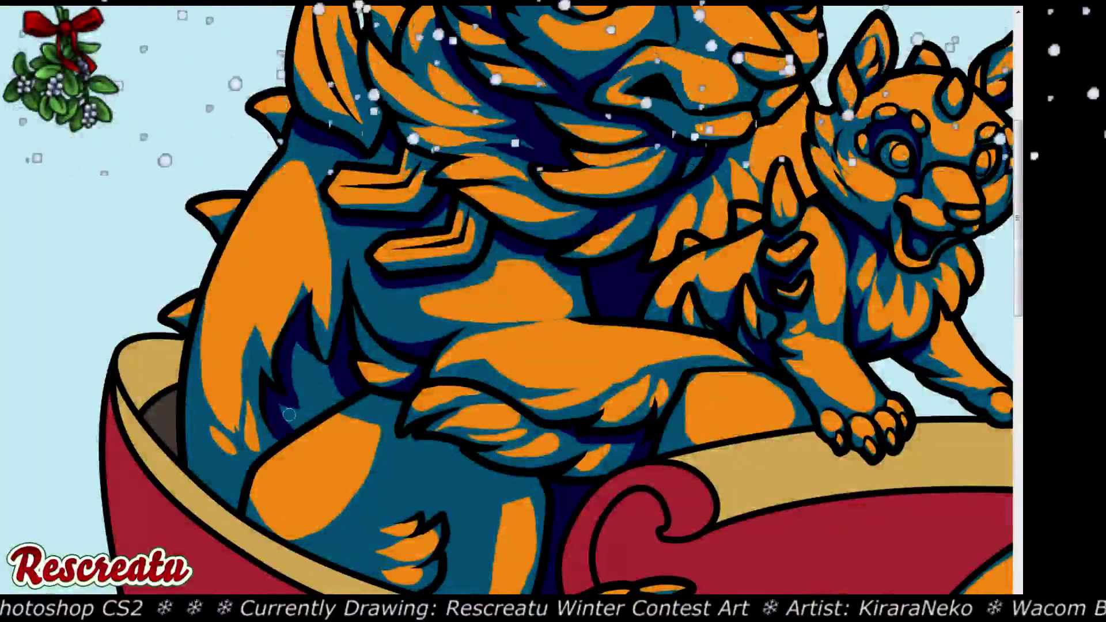
mouse_move(290, 415)
left_mouse_down()
mouse_move(328, 413)
mouse_move(304, 387)
mouse_move(326, 401)
mouse_move(347, 392)
left_mouse_up()
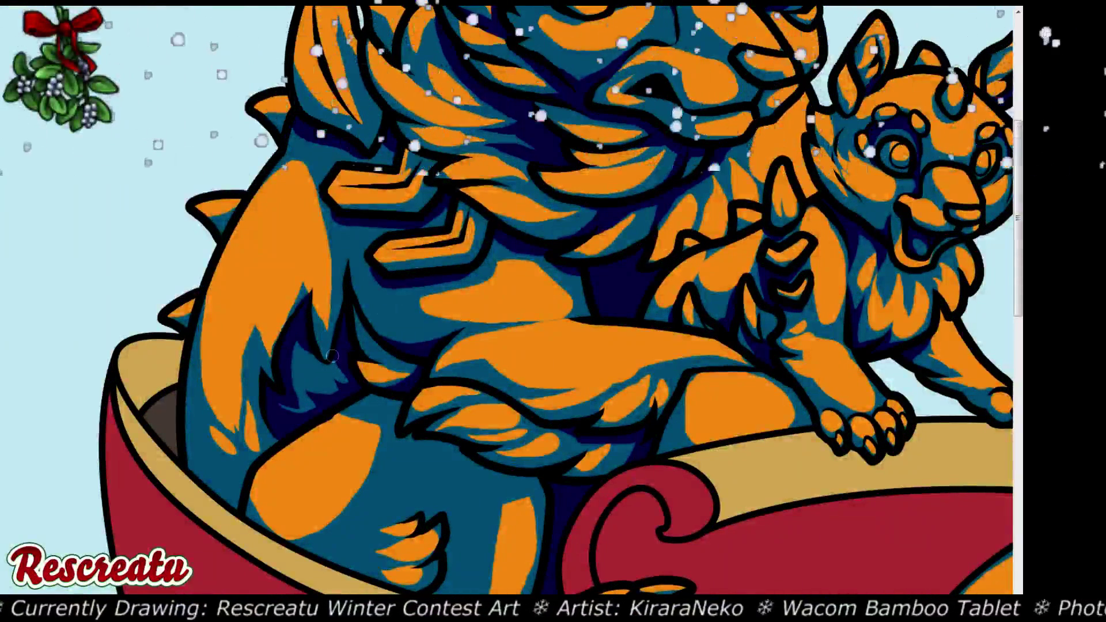
left_click_drag(333, 356, 341, 383)
left_click_drag(305, 332, 327, 372)
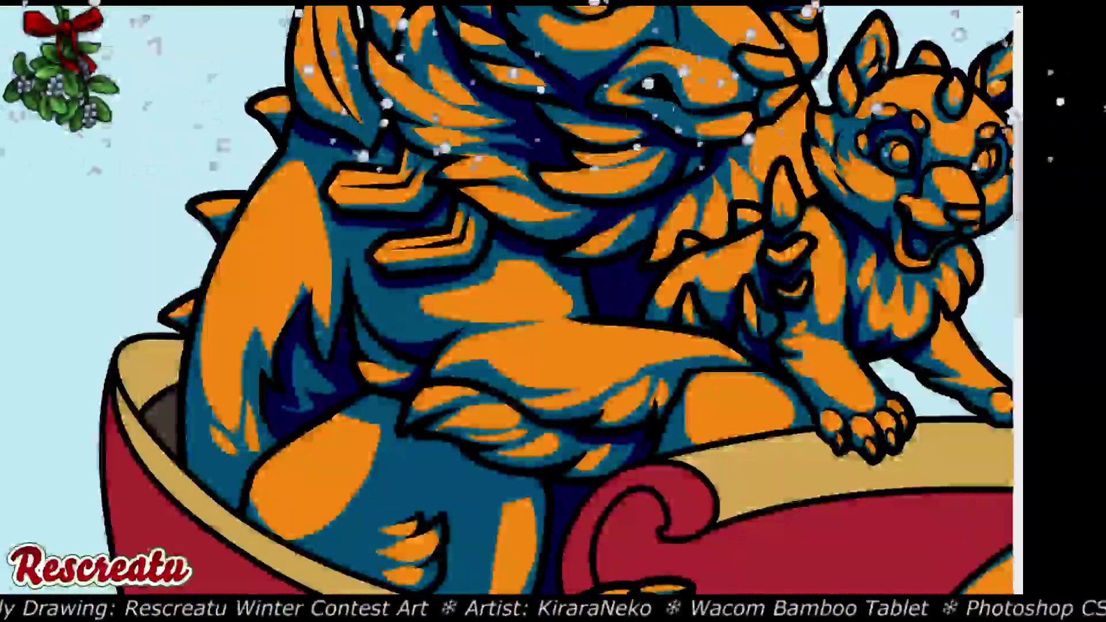
Paint a dark navy shadow along the large beast's lower back, where it meets the sleigh rim and thigh
scroll(326, 353, "up", 3)
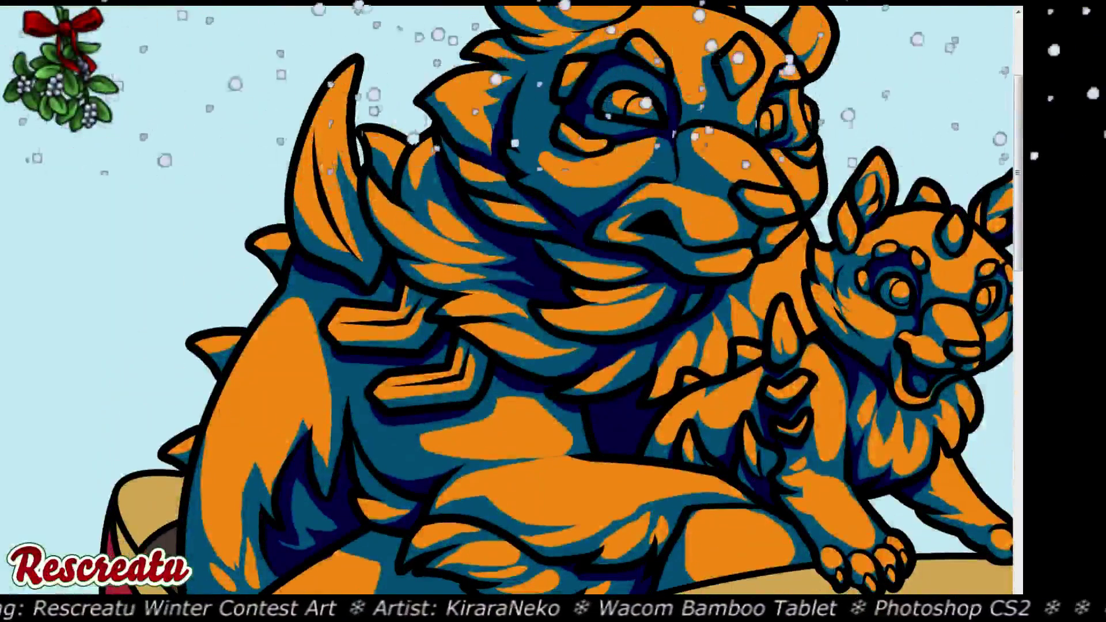
scroll(553, 299, "down", 4)
mouse_move(182, 349)
left_mouse_down()
mouse_move(199, 412)
mouse_move(234, 444)
left_mouse_up()
mouse_move(284, 389)
left_mouse_down()
mouse_move(242, 429)
mouse_move(230, 461)
mouse_move(169, 382)
left_mouse_up()
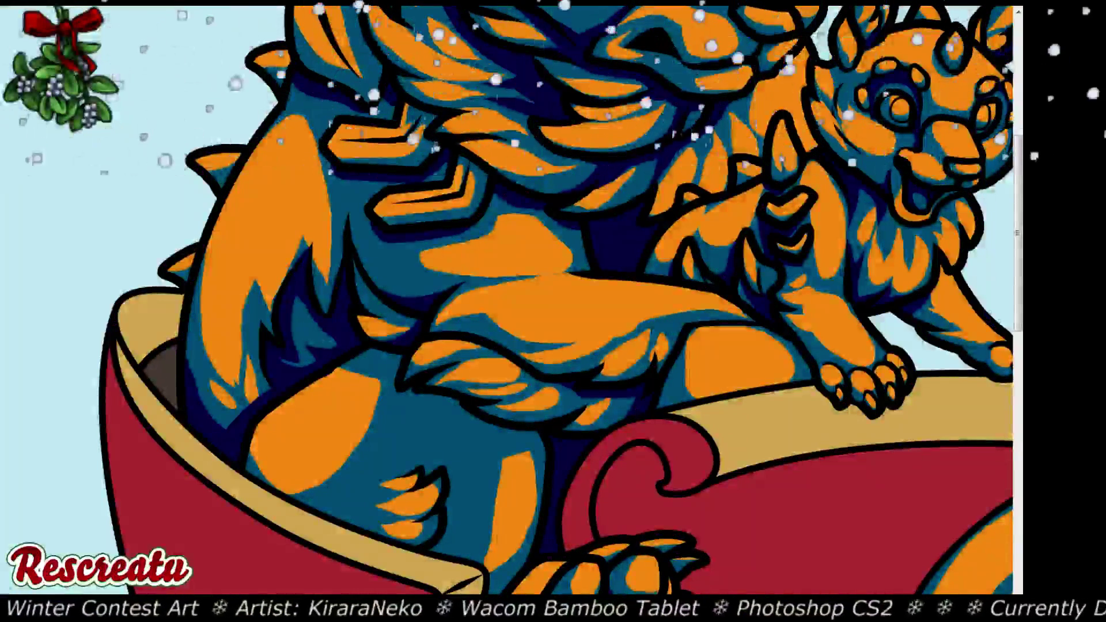
Paint dark navy shadows on the large beast's thigh beneath the forearm and around the fur tuft near the sleigh rim
mouse_move(550, 427)
left_mouse_down()
mouse_move(522, 442)
mouse_move(461, 442)
mouse_move(406, 395)
mouse_move(438, 419)
mouse_move(383, 411)
mouse_move(387, 367)
mouse_move(342, 359)
mouse_move(395, 361)
mouse_move(393, 397)
mouse_move(451, 406)
mouse_move(496, 434)
left_mouse_up()
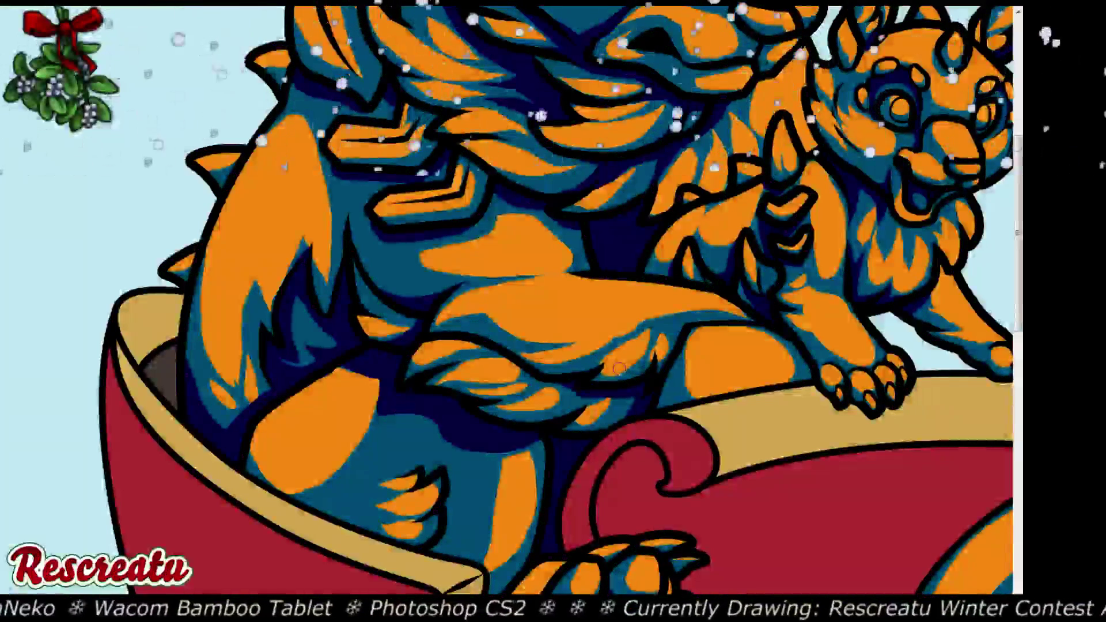
scroll(585, 342, "down", 5)
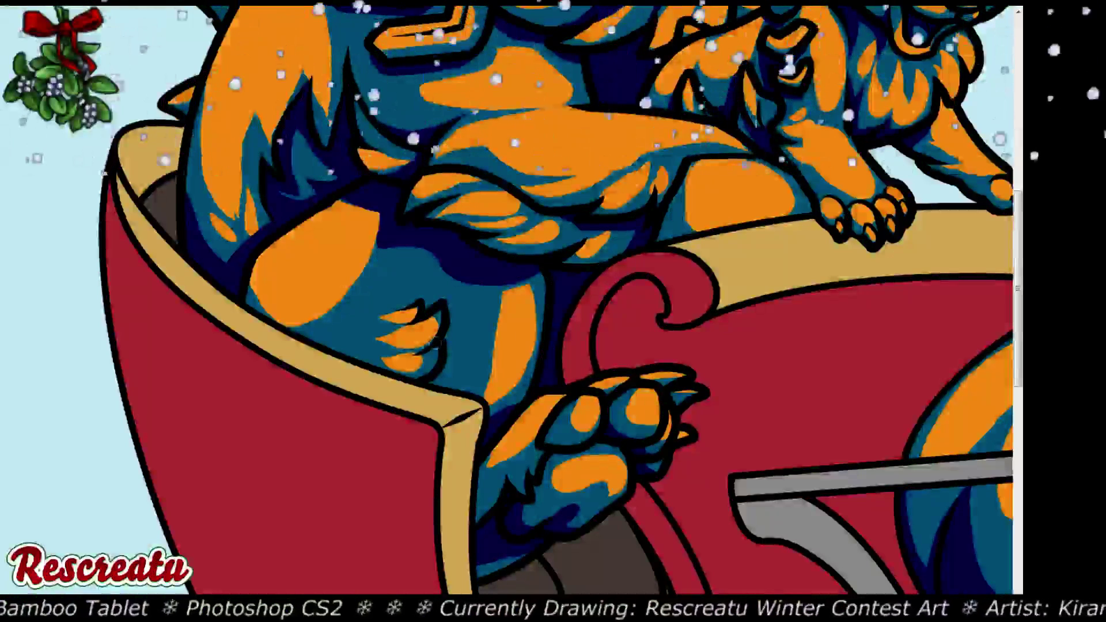
left_click_drag(447, 329, 435, 394)
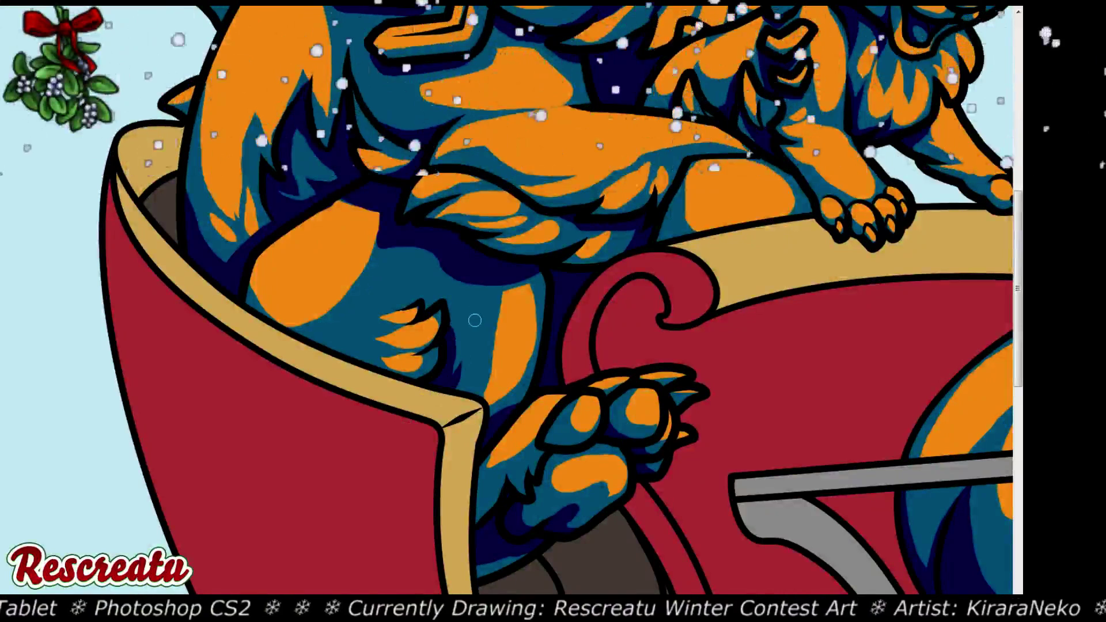
mouse_move(397, 310)
left_mouse_down()
mouse_move(359, 332)
mouse_move(399, 329)
mouse_move(342, 344)
mouse_move(396, 352)
mouse_move(368, 358)
left_mouse_up()
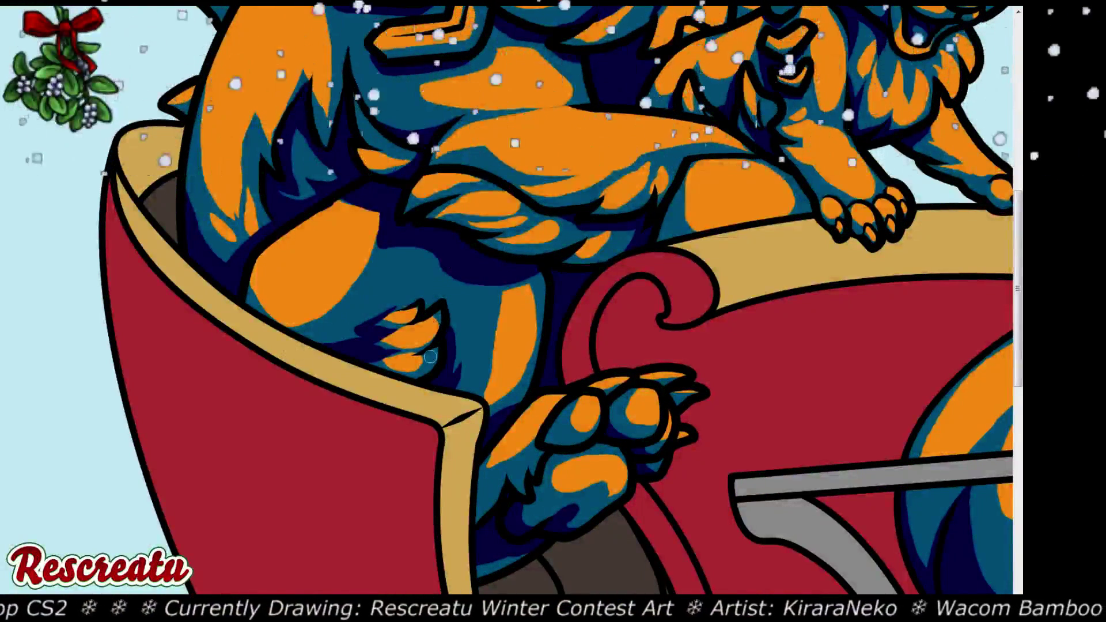
left_click_drag(457, 331, 458, 384)
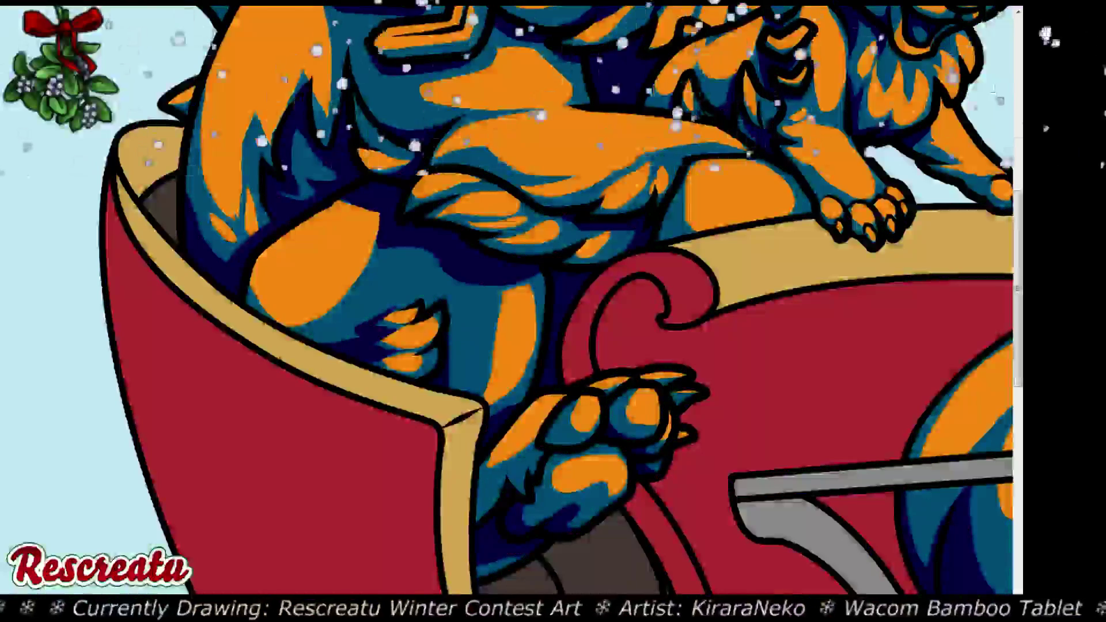
Examine the shading on the large beast and the cub, both close up and against the wider composition
scroll(457, 342, "right", 1)
scroll(553, 300, "up", 6)
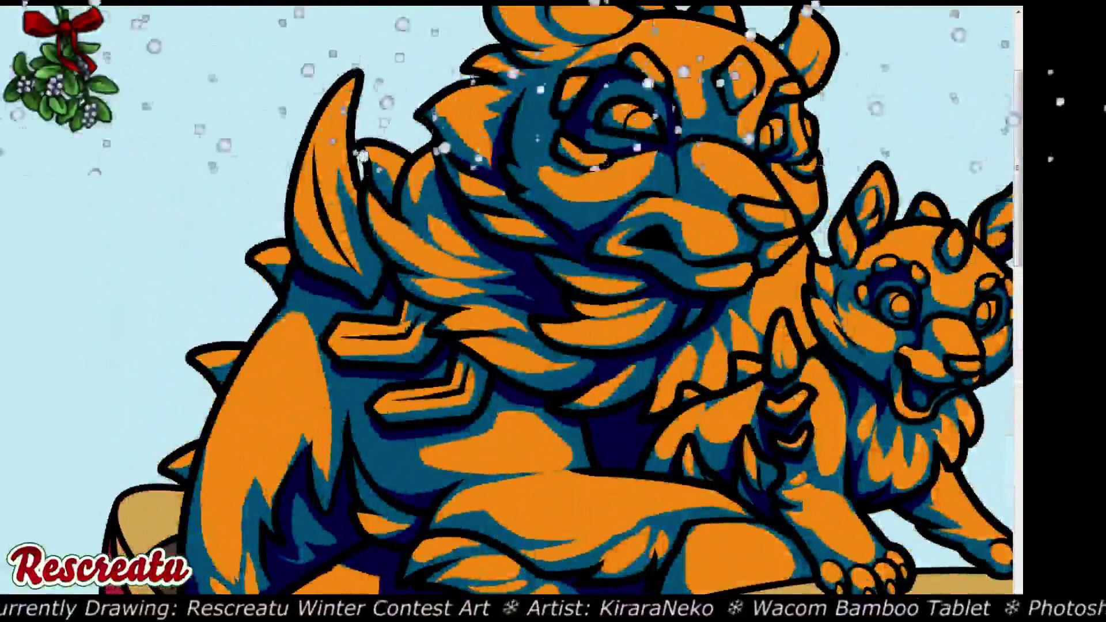
scroll(562, 373, "up", 1)
key("ctrl+minus")
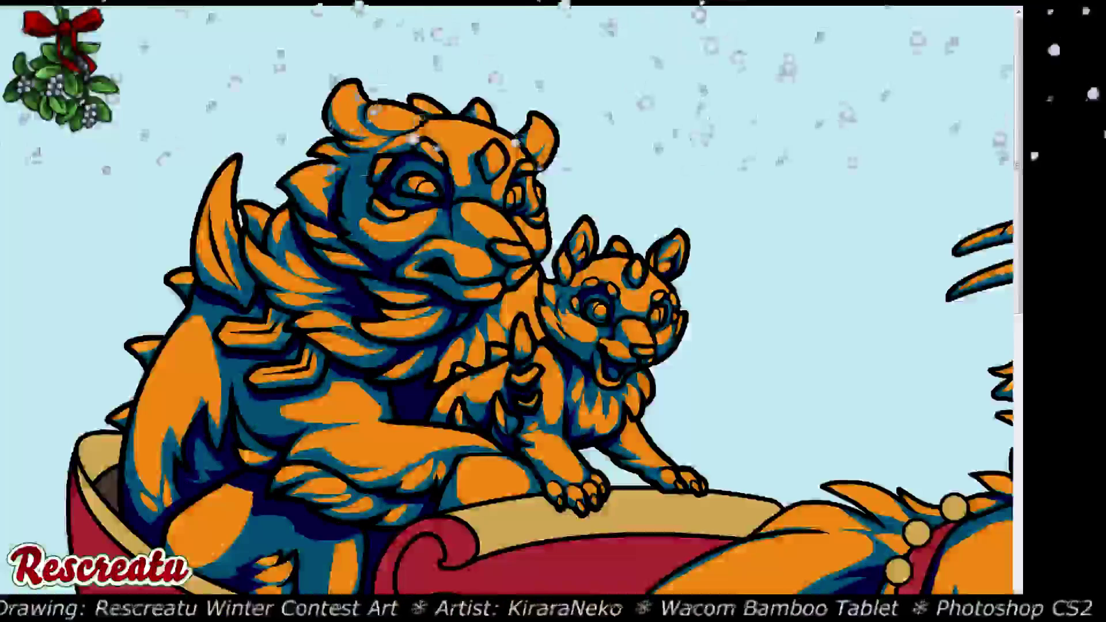
key("ctrl+minus")
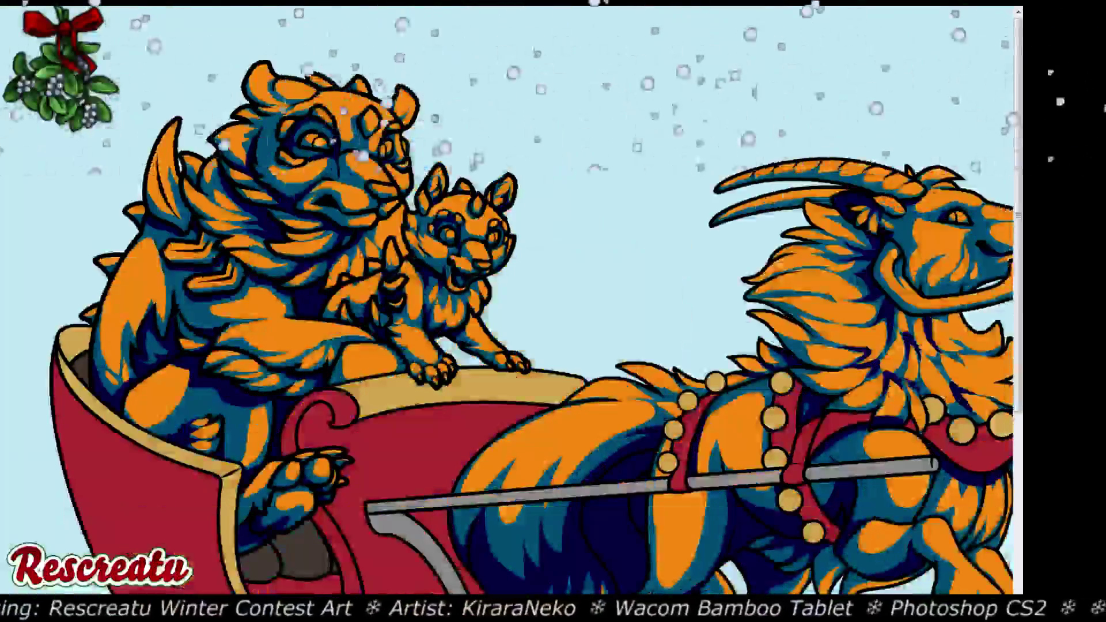
key("ctrl+plus")
key("ctrl+plus")
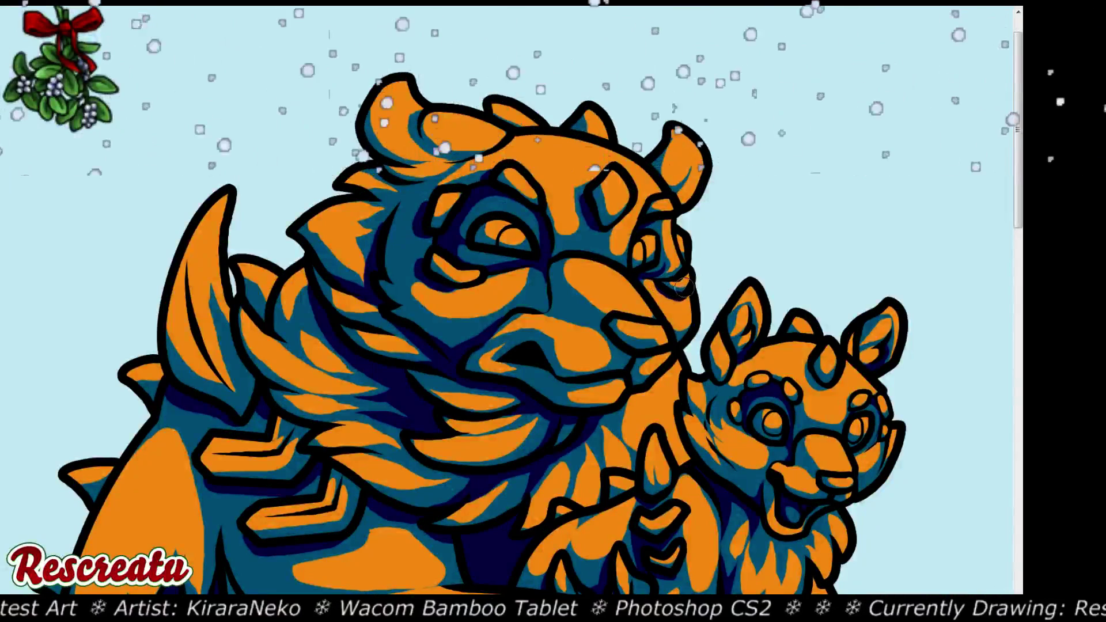
key("ctrl+minus")
key("ctrl+minus")
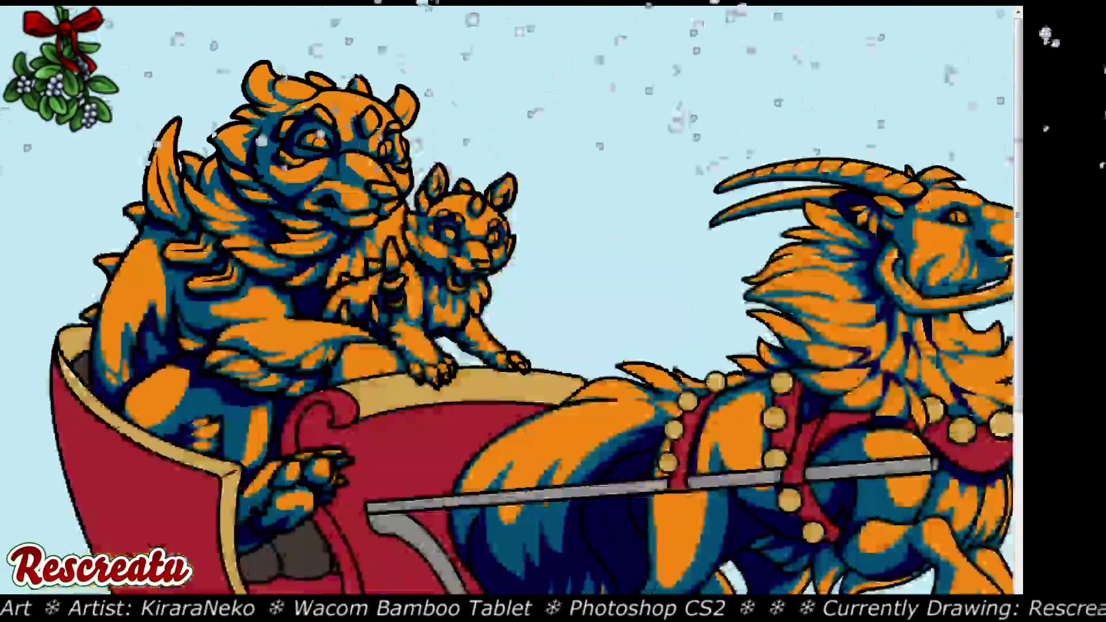
key("ctrl+minus")
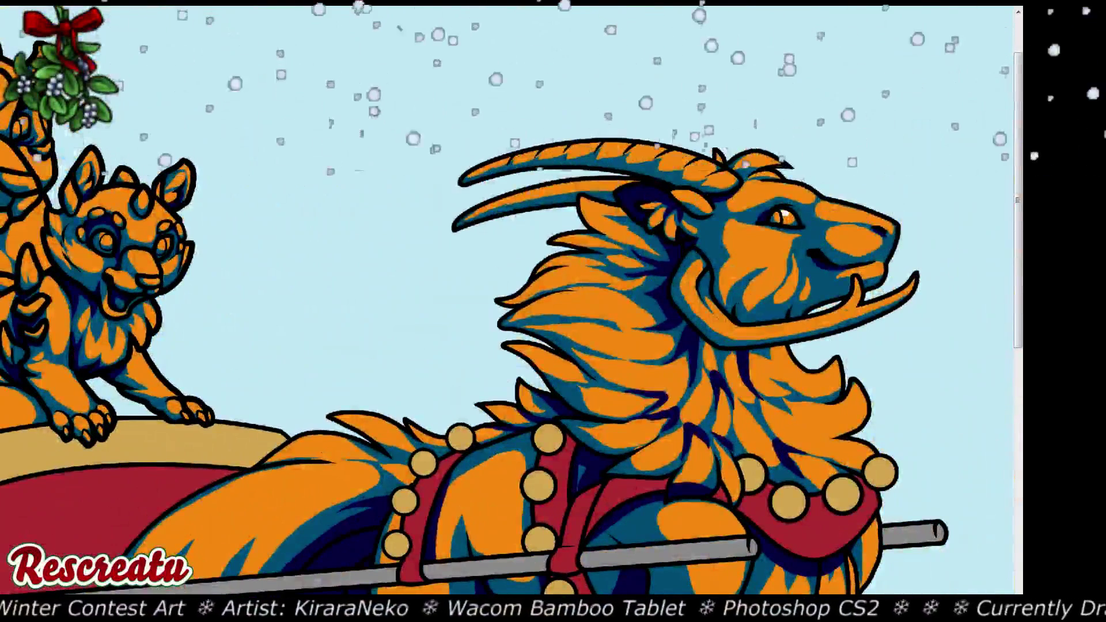
Paint white highlights on the horned beast's muzzle, brow, cheek, horns and tusks, redoing the long stroke along the curved tusk
mouse_move(842, 230)
left_mouse_down()
mouse_move(870, 235)
mouse_move(841, 234)
left_mouse_up()
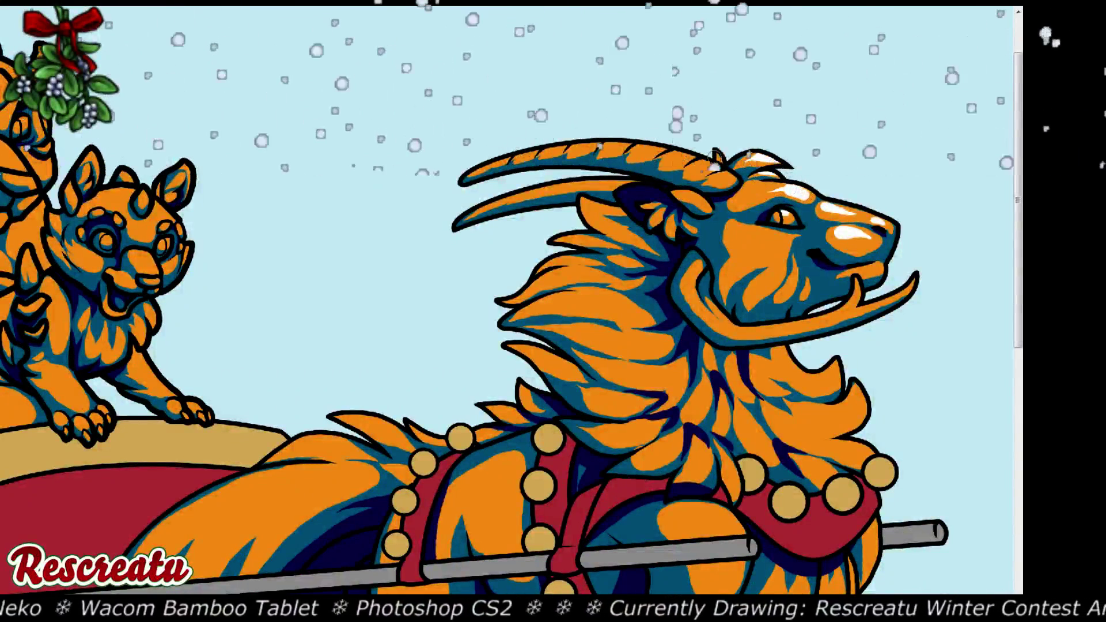
mouse_move(798, 239)
left_mouse_down()
mouse_move(735, 254)
mouse_move(744, 287)
mouse_move(723, 288)
mouse_move(778, 259)
mouse_move(798, 292)
left_mouse_up()
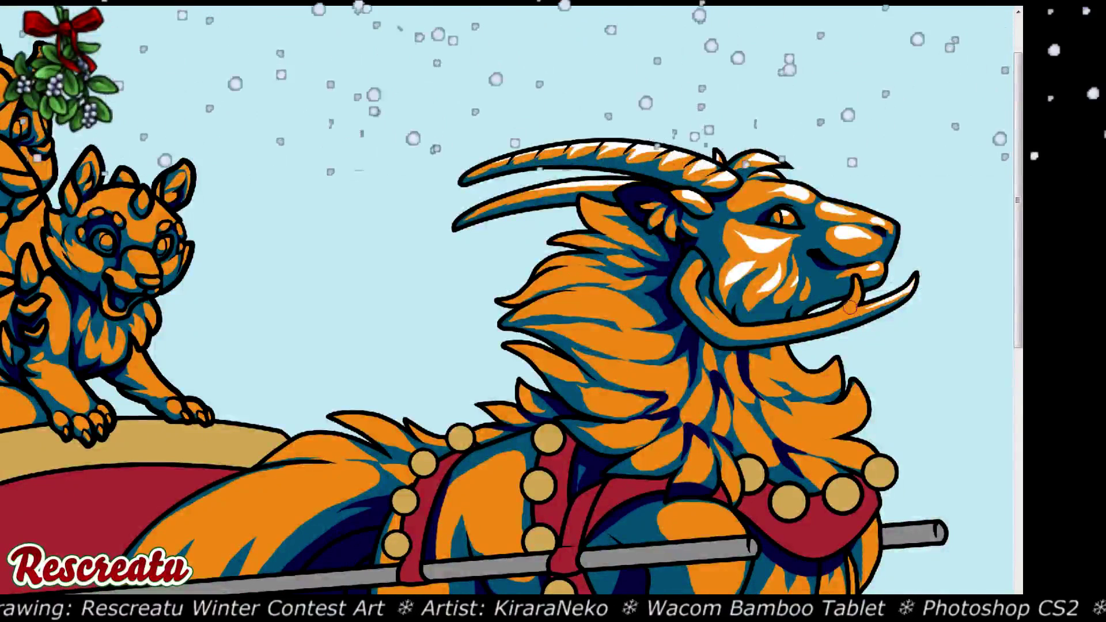
left_click_drag(839, 316, 857, 280)
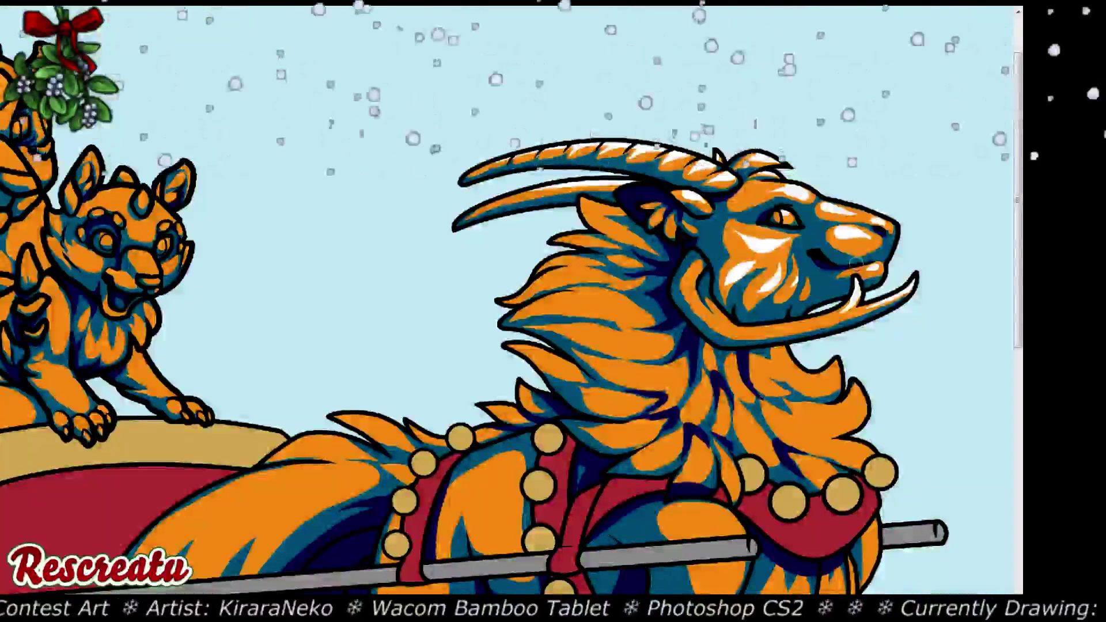
left_click_drag(850, 310, 758, 330)
key("ctrl+z")
mouse_move(847, 309)
left_mouse_down()
mouse_move(735, 329)
mouse_move(689, 278)
mouse_move(694, 286)
left_mouse_up()
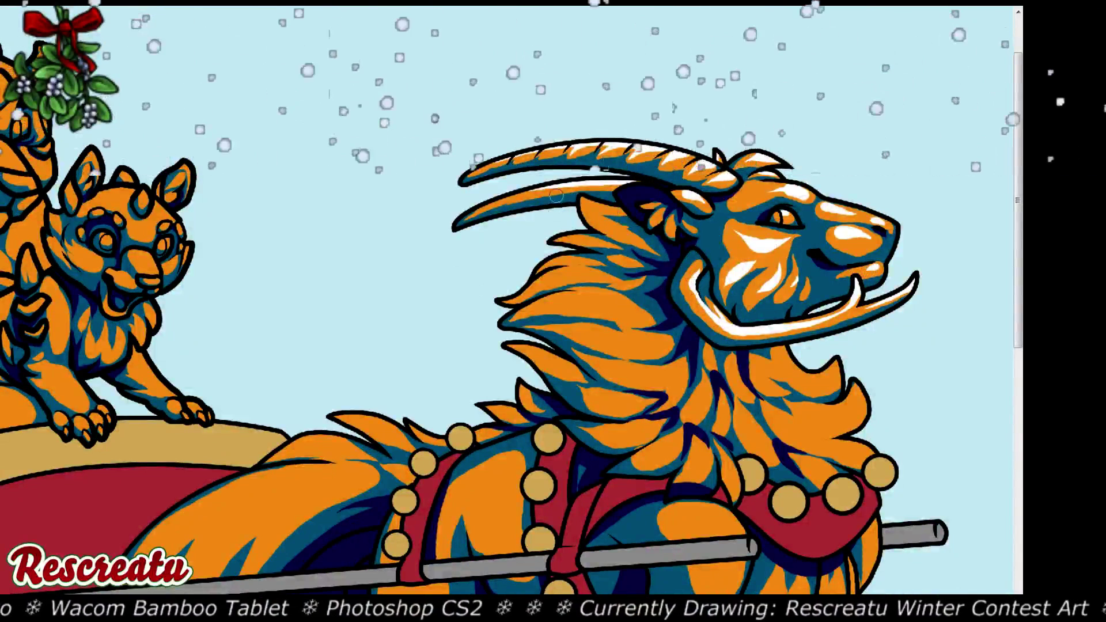
Paint white highlights on the tufts of the horned beast's beard and lower neck fur
scroll(512, 373, "down", 2)
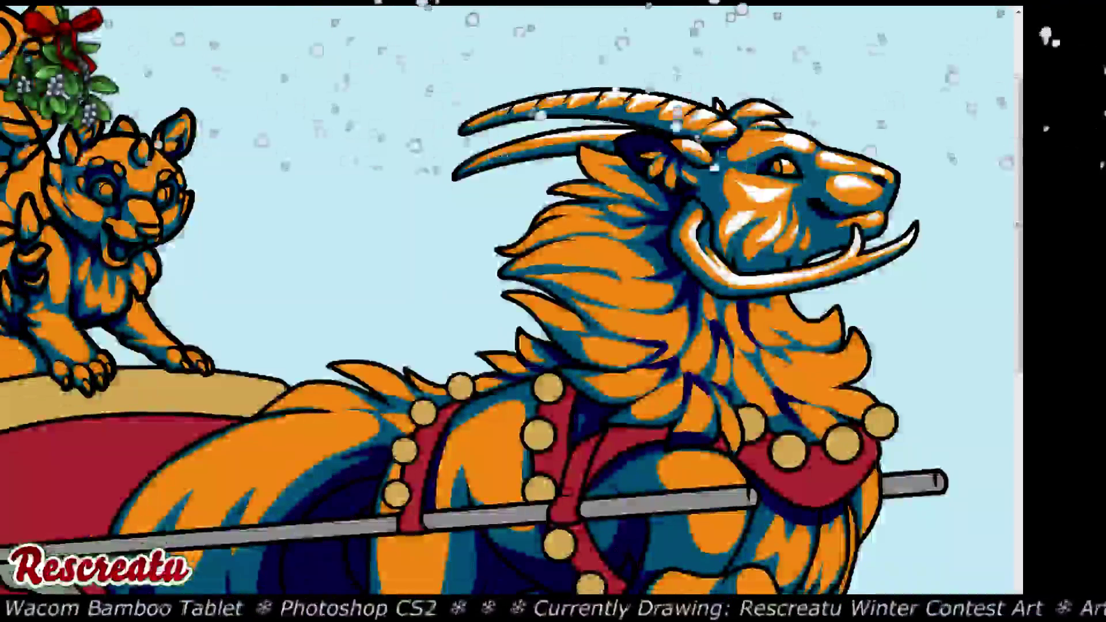
mouse_move(828, 325)
left_mouse_down()
mouse_move(769, 322)
mouse_move(839, 367)
mouse_move(834, 359)
mouse_move(854, 357)
mouse_move(849, 370)
mouse_move(800, 374)
mouse_move(830, 394)
mouse_move(787, 384)
mouse_move(775, 353)
mouse_move(821, 419)
mouse_move(739, 379)
left_mouse_up()
mouse_move(785, 334)
left_mouse_down()
mouse_move(777, 341)
mouse_move(756, 321)
mouse_move(808, 325)
left_mouse_up()
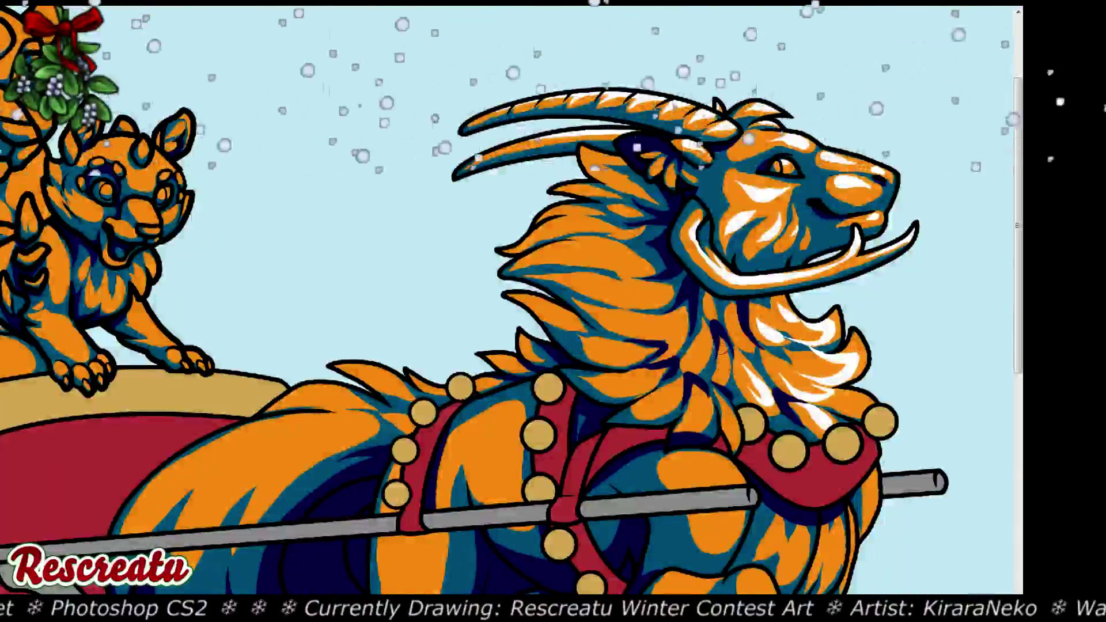
mouse_move(721, 346)
left_mouse_down()
mouse_move(713, 378)
mouse_move(704, 336)
mouse_move(695, 379)
mouse_move(723, 401)
mouse_move(703, 403)
mouse_move(698, 390)
mouse_move(698, 420)
mouse_move(688, 389)
mouse_move(666, 392)
mouse_move(679, 375)
mouse_move(669, 405)
mouse_move(661, 363)
left_mouse_up()
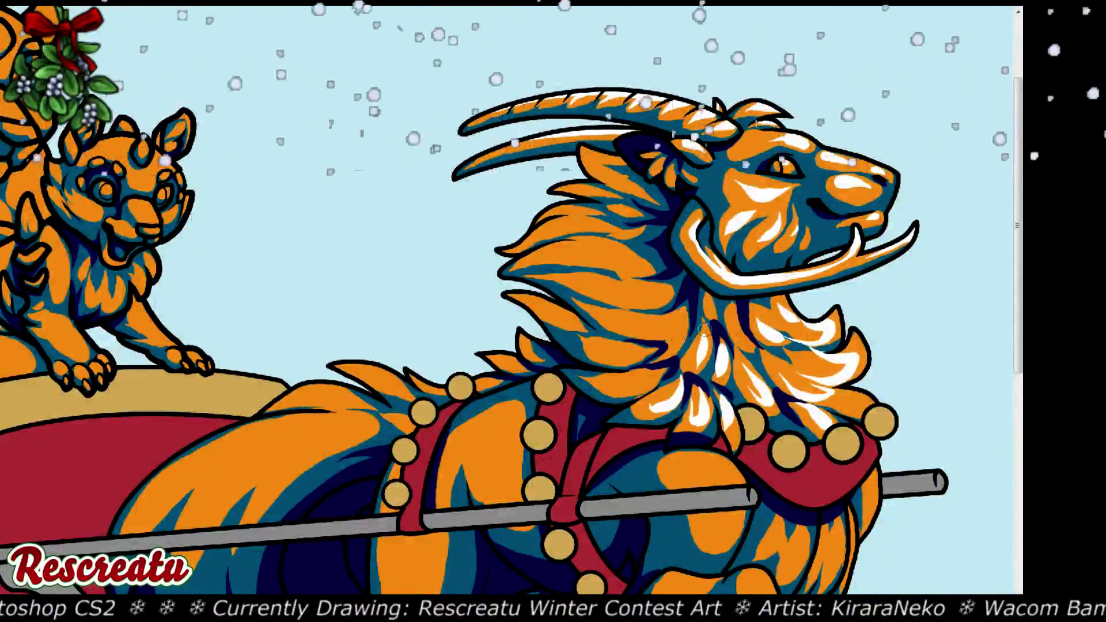
Undo the last neck highlights, then repaint white strokes on the lower neck tufts and up through the horned beast's mane
key("ctrl+alt+z")
key("ctrl+alt+z")
key("ctrl+alt+z")
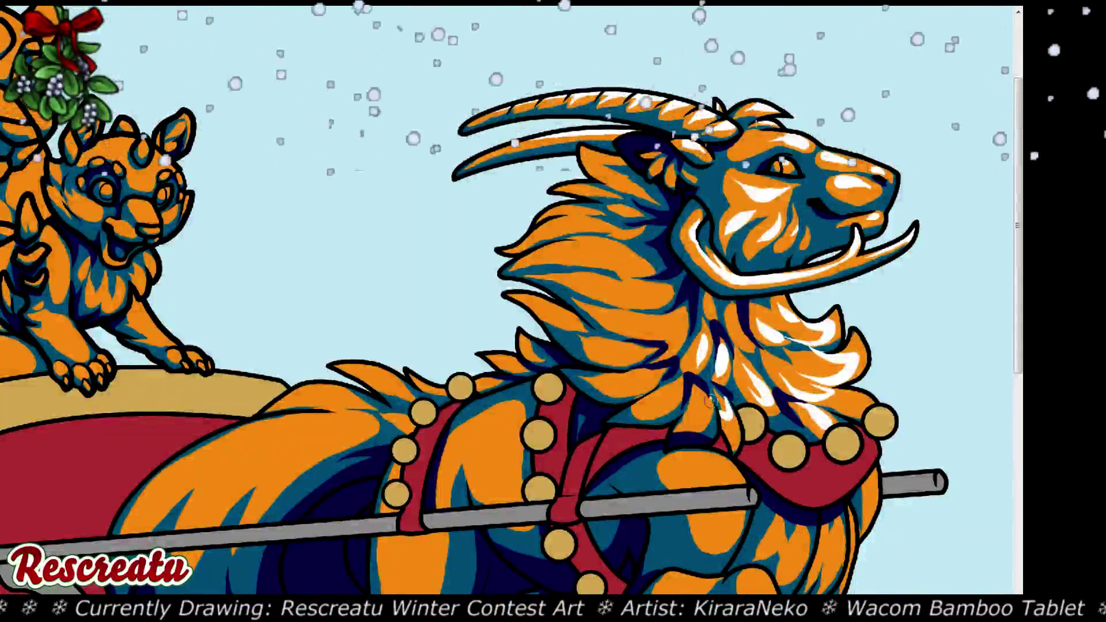
mouse_move(711, 400)
left_mouse_down()
mouse_move(686, 410)
mouse_move(681, 397)
mouse_move(631, 383)
mouse_move(605, 354)
mouse_move(611, 343)
left_mouse_up()
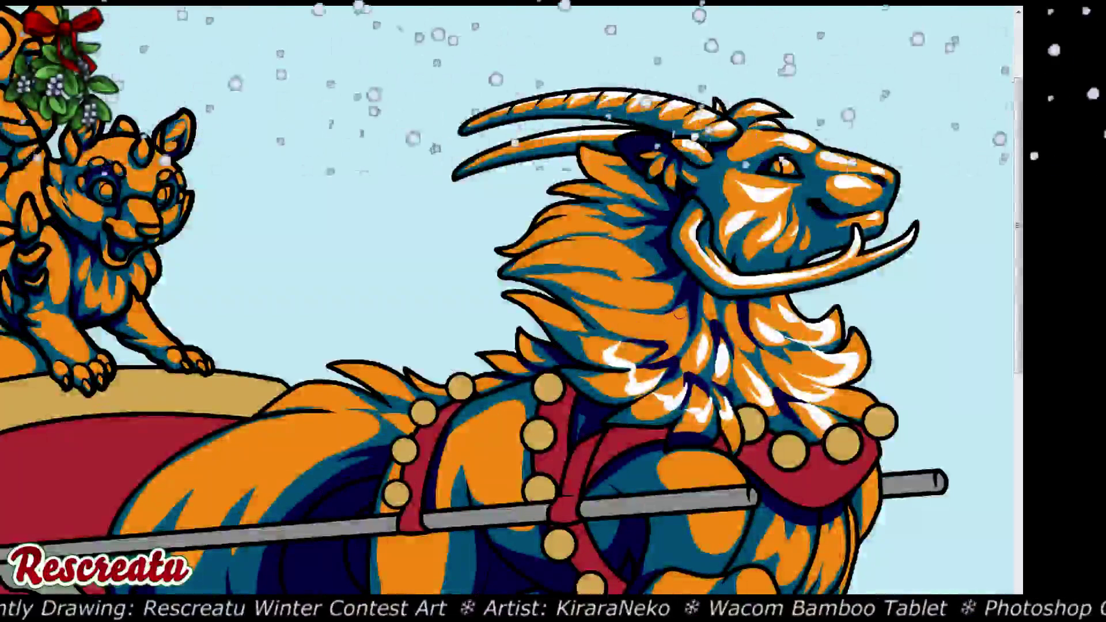
mouse_move(679, 314)
left_mouse_down()
mouse_move(631, 324)
mouse_move(594, 306)
mouse_move(657, 288)
mouse_move(611, 286)
mouse_move(590, 255)
mouse_move(599, 266)
mouse_move(562, 254)
mouse_move(628, 248)
mouse_move(598, 270)
mouse_move(565, 254)
mouse_move(556, 213)
left_mouse_up()
key("ctrl+z")
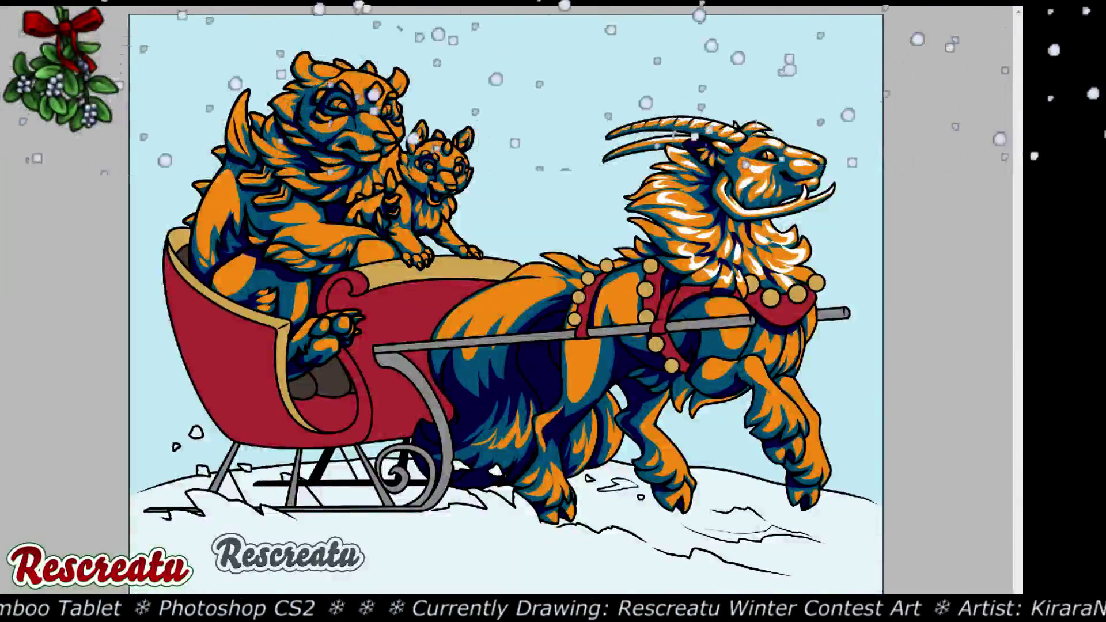
Paint white highlights on the front edge and fur tufts of the horned beast's chest below the collar
key("ctrl+plus")
key("ctrl+plus")
left_click_drag(692, 288, 447, 311)
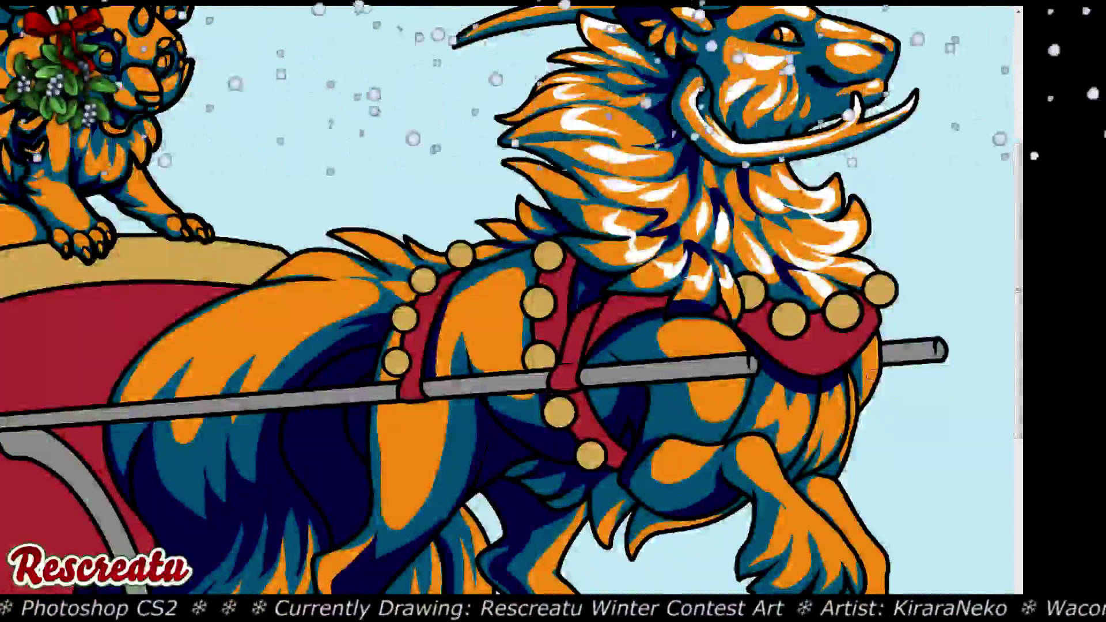
left_click_drag(872, 386, 875, 336)
mouse_move(832, 432)
left_mouse_down()
mouse_move(840, 387)
mouse_move(834, 428)
mouse_move(825, 395)
mouse_move(828, 408)
mouse_move(802, 430)
mouse_move(810, 396)
left_mouse_up()
mouse_move(796, 433)
left_mouse_down()
mouse_move(791, 402)
mouse_move(778, 417)
left_mouse_up()
Paint white highlights on the horned beast's shoulder above the shaft and on the upper part of the near foreleg
left_click_drag(1018, 291, 1018, 331)
left_click_drag(690, 246, 664, 258)
mouse_move(737, 251)
left_mouse_down()
mouse_move(712, 272)
mouse_move(686, 272)
left_mouse_up()
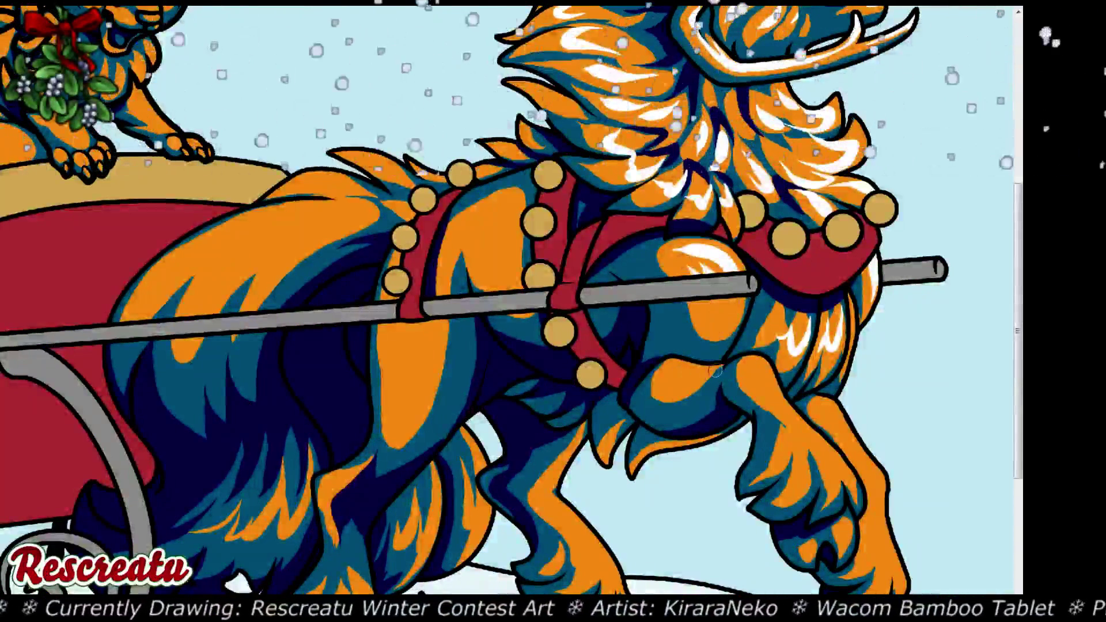
left_click_drag(720, 369, 655, 378)
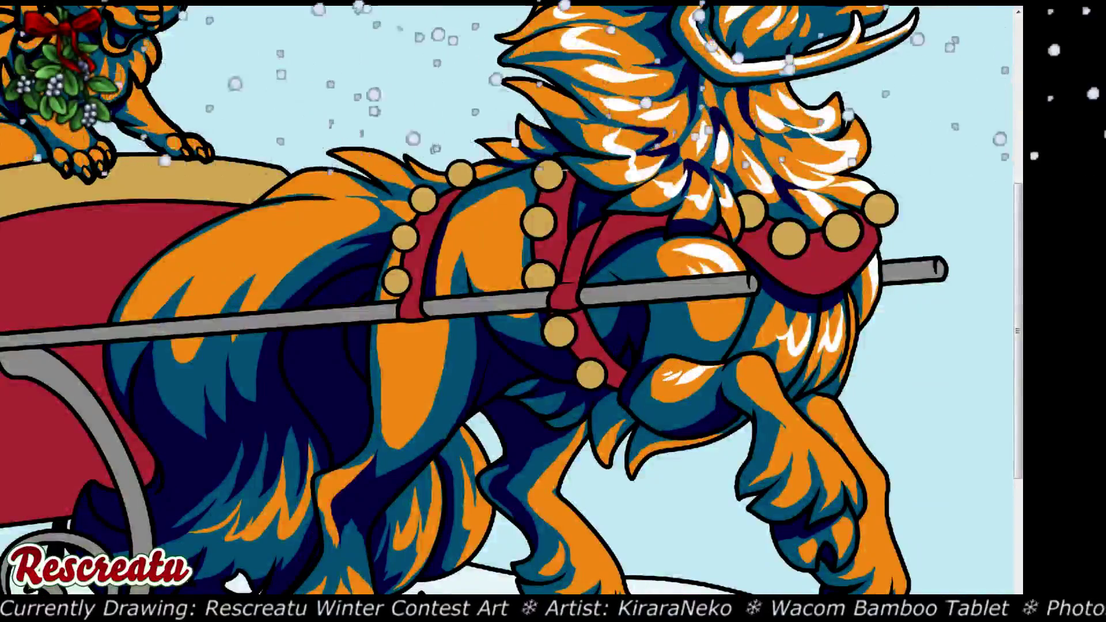
Paint white highlights along the knee and lower fur tufts of the horned beast's near raised foreleg
scroll(511, 299, "down", 5)
mouse_move(792, 280)
left_mouse_down()
mouse_move(768, 238)
mouse_move(747, 228)
left_mouse_up()
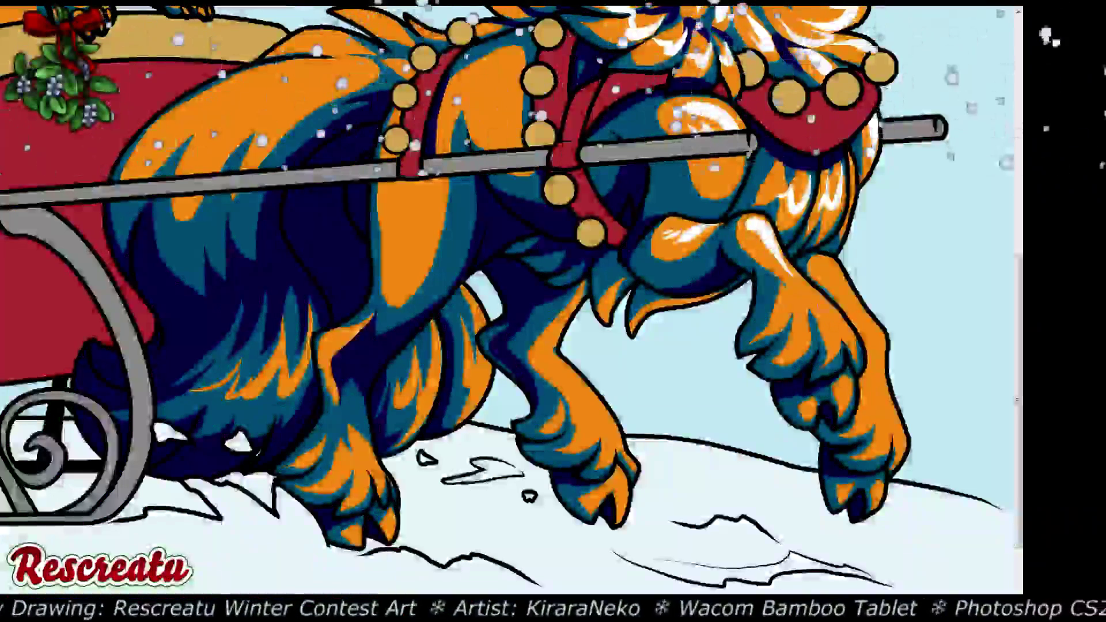
mouse_move(846, 339)
left_mouse_down()
mouse_move(821, 293)
mouse_move(803, 340)
left_mouse_up()
mouse_move(807, 328)
left_mouse_down()
mouse_move(792, 345)
mouse_move(790, 332)
left_mouse_up()
left_click_drag(795, 308, 779, 330)
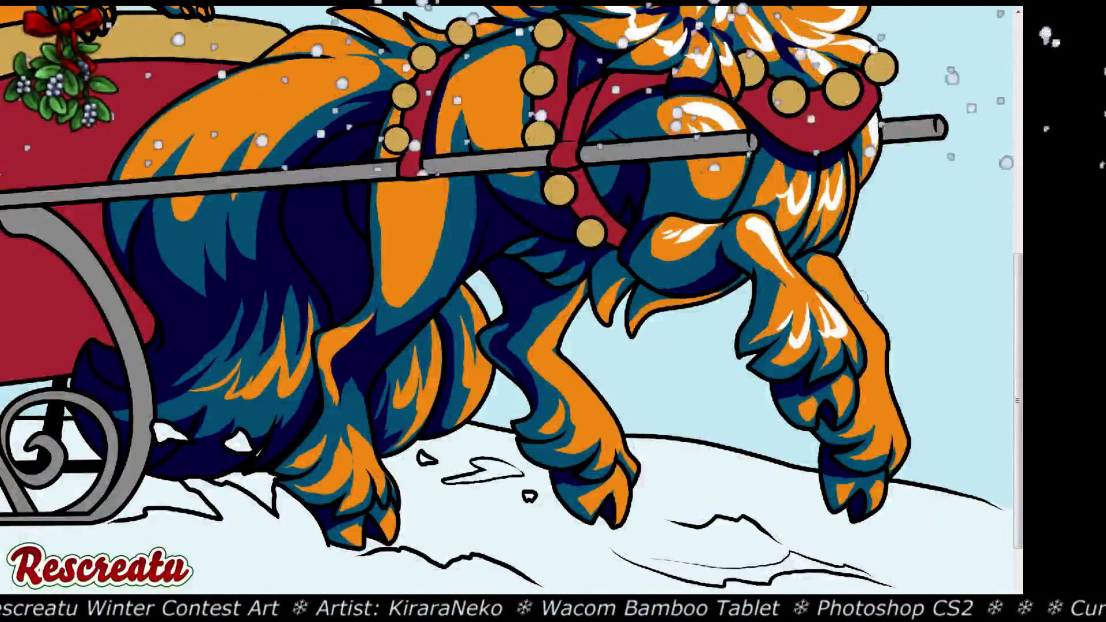
Paint white highlights down the horned beast's far foreleg, from the knee to the fur above the hoof
left_click_drag(847, 288, 831, 266)
mouse_move(840, 277)
left_mouse_down()
mouse_move(820, 261)
mouse_move(875, 337)
left_mouse_up()
mouse_move(865, 325)
left_mouse_down()
mouse_move(896, 433)
mouse_move(876, 427)
mouse_move(880, 399)
mouse_move(863, 428)
mouse_move(885, 402)
mouse_move(865, 404)
mouse_move(848, 441)
left_mouse_up()
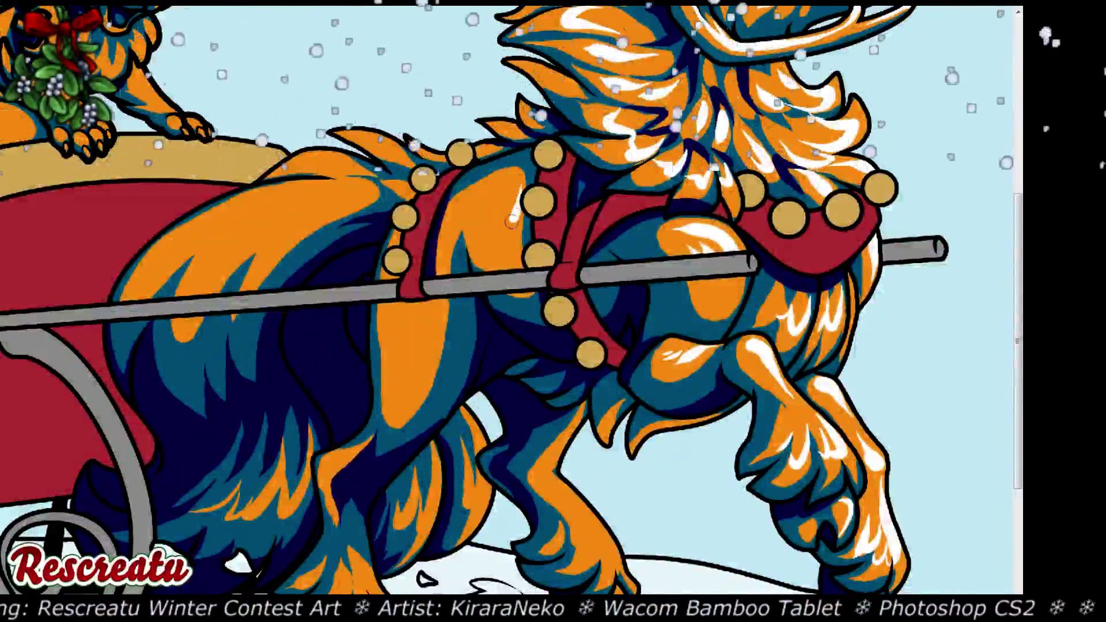
Paint white highlights on the horned beast's flank between the harness straps and on the thigh below the shaft
mouse_move(512, 223)
left_mouse_down()
mouse_move(500, 228)
mouse_move(489, 213)
mouse_move(448, 226)
mouse_move(492, 216)
left_mouse_up()
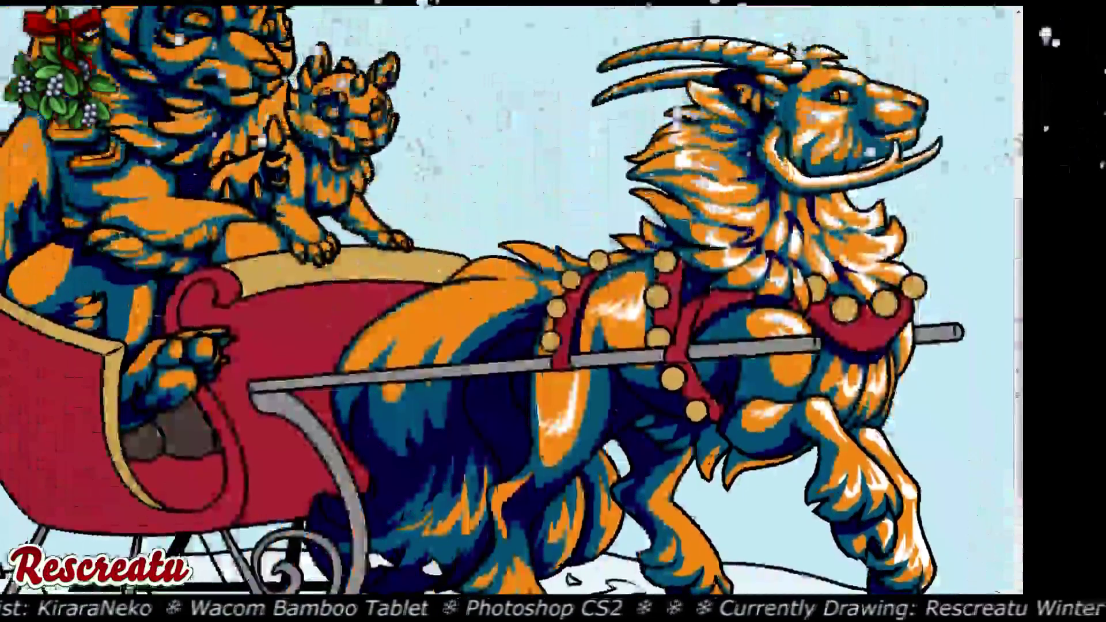
scroll(547, 346, "down", 2)
left_click_drag(552, 335, 546, 348)
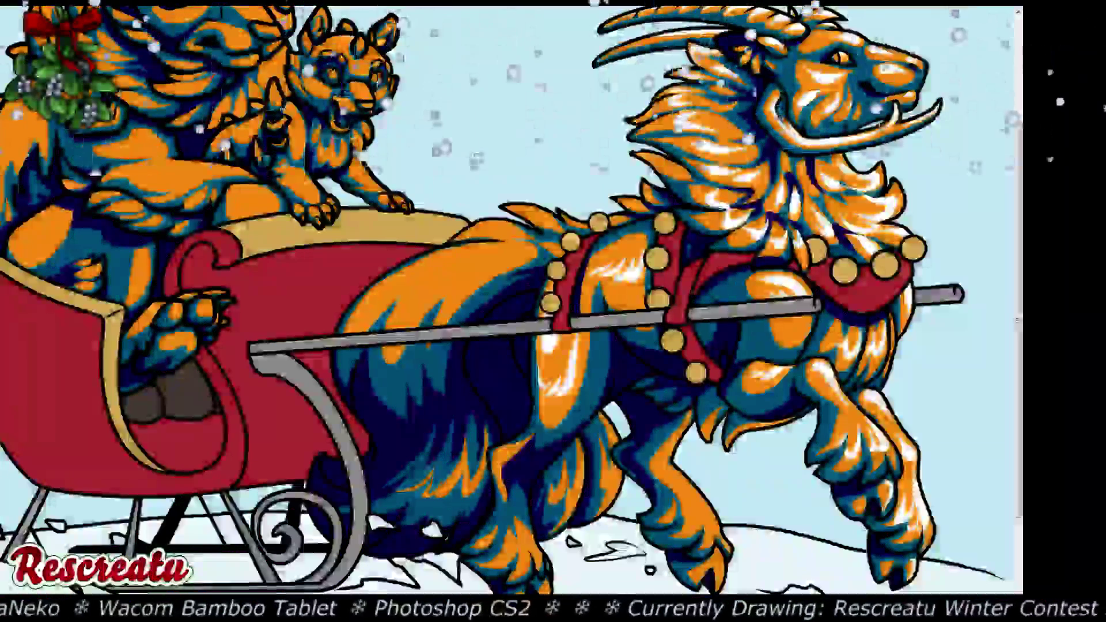
Paint white highlights on the horned beast's rump, back tufts and hind legs, and check them against the whole picture
mouse_move(572, 246)
left_mouse_down()
mouse_move(584, 420)
mouse_move(552, 238)
left_mouse_up()
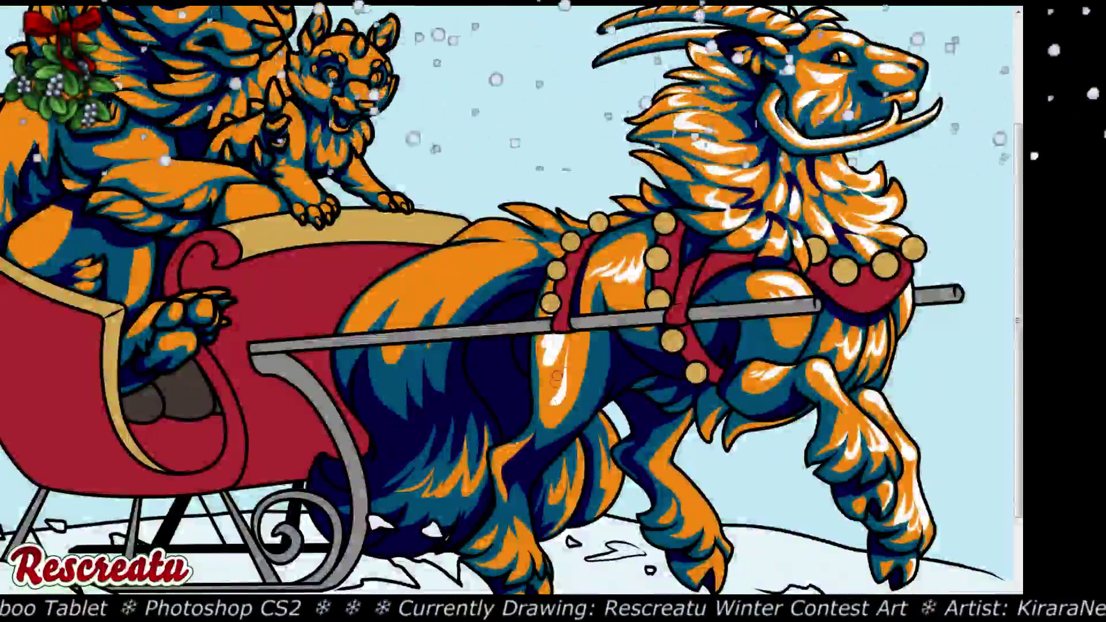
left_click_drag(1018, 242, 1019, 287)
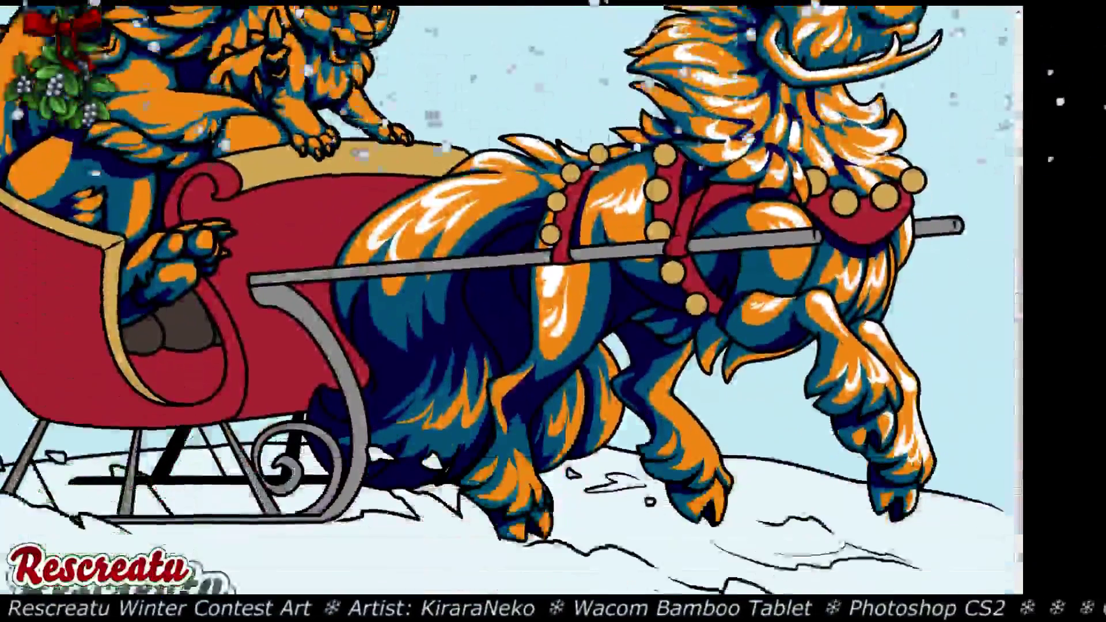
scroll(507, 299, "down", 1)
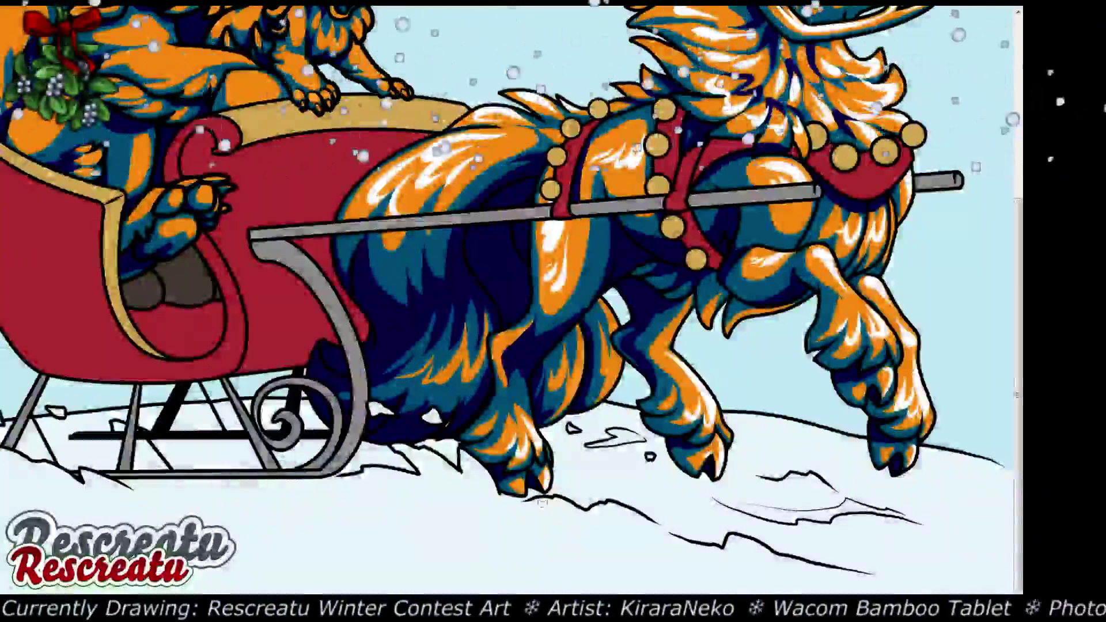
scroll(507, 299, "up", 5)
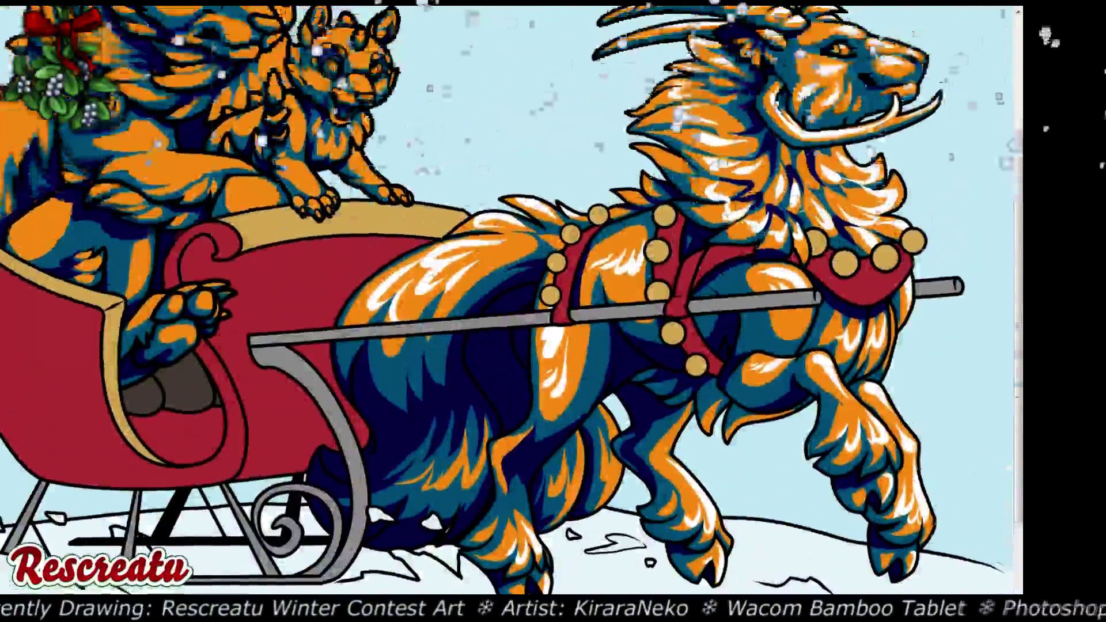
key("ctrl+minus")
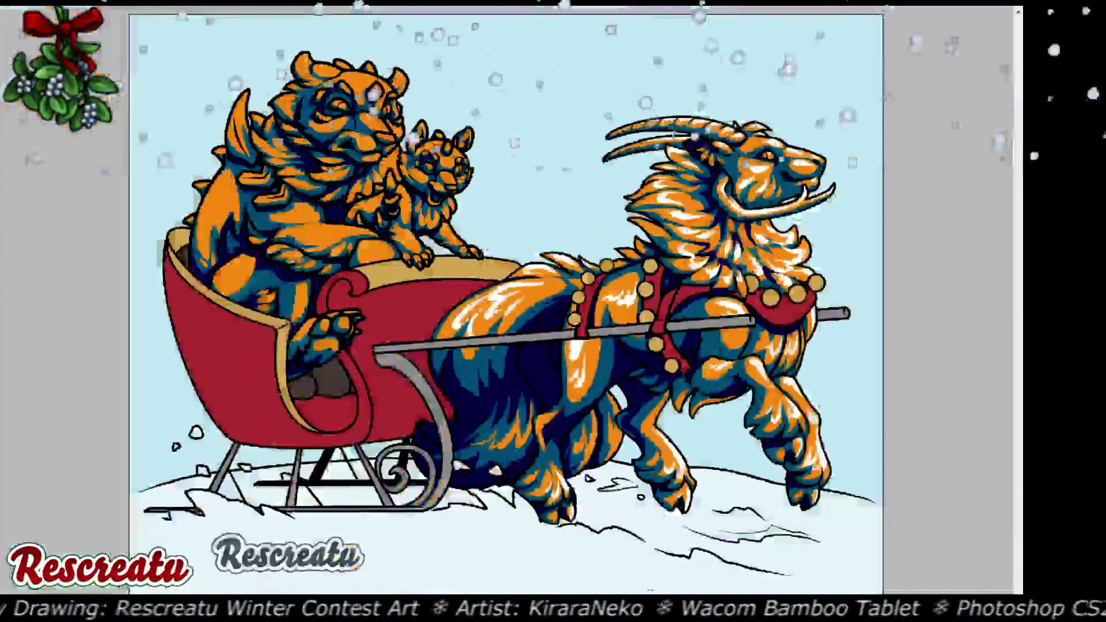
key("ctrl+minus")
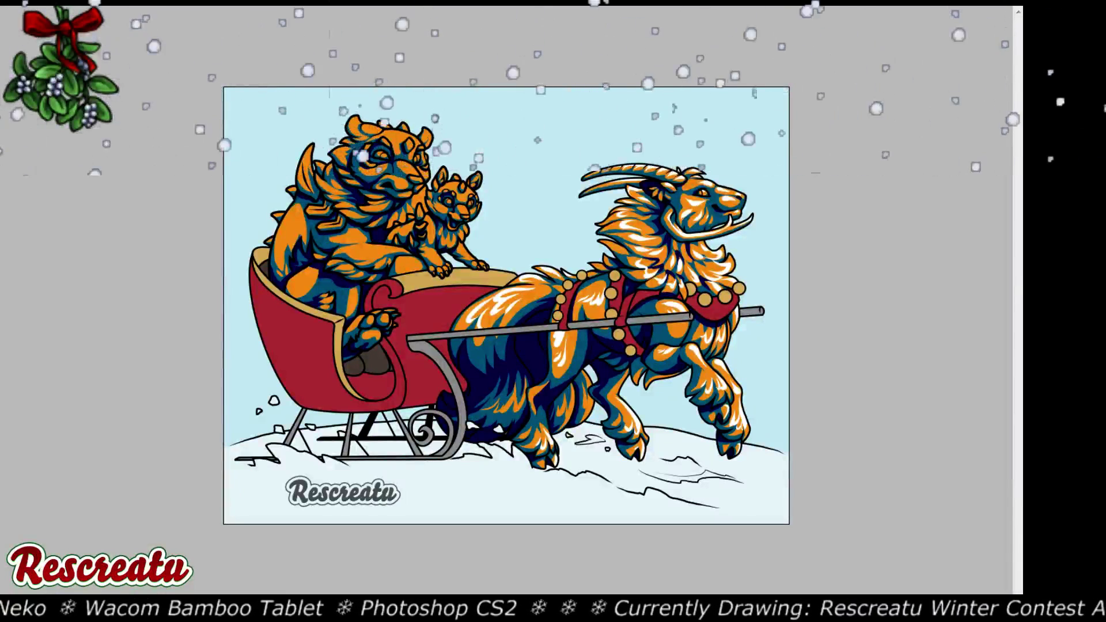
Paint white highlights across the bear cub's forehead around its small horn
key("ctrl+plus")
key("ctrl+plus")
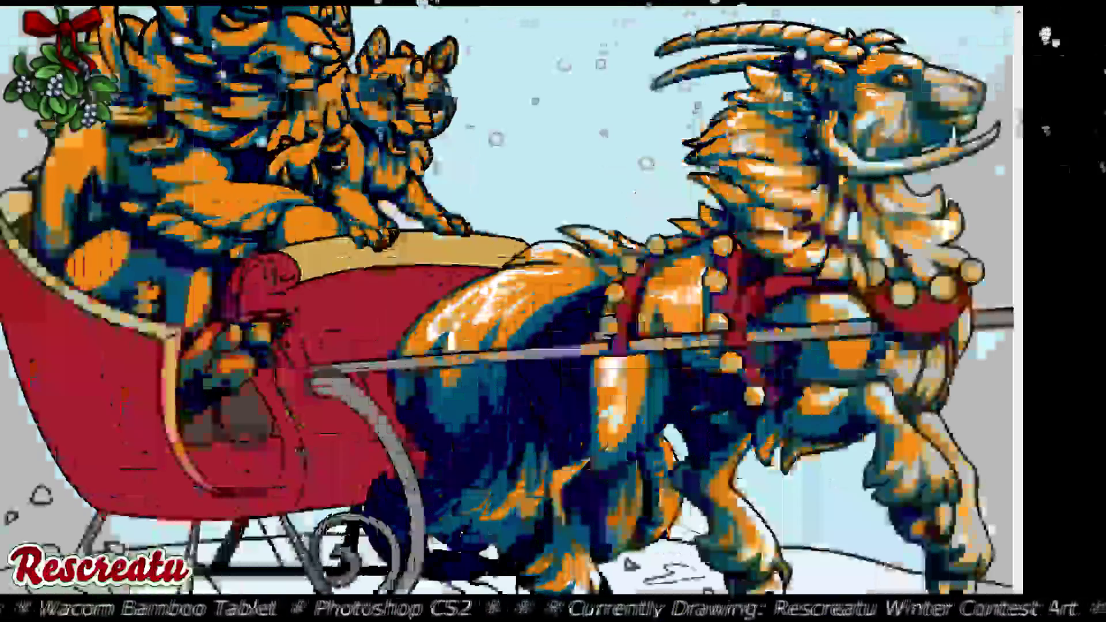
left_click_drag(461, 260, 519, 393)
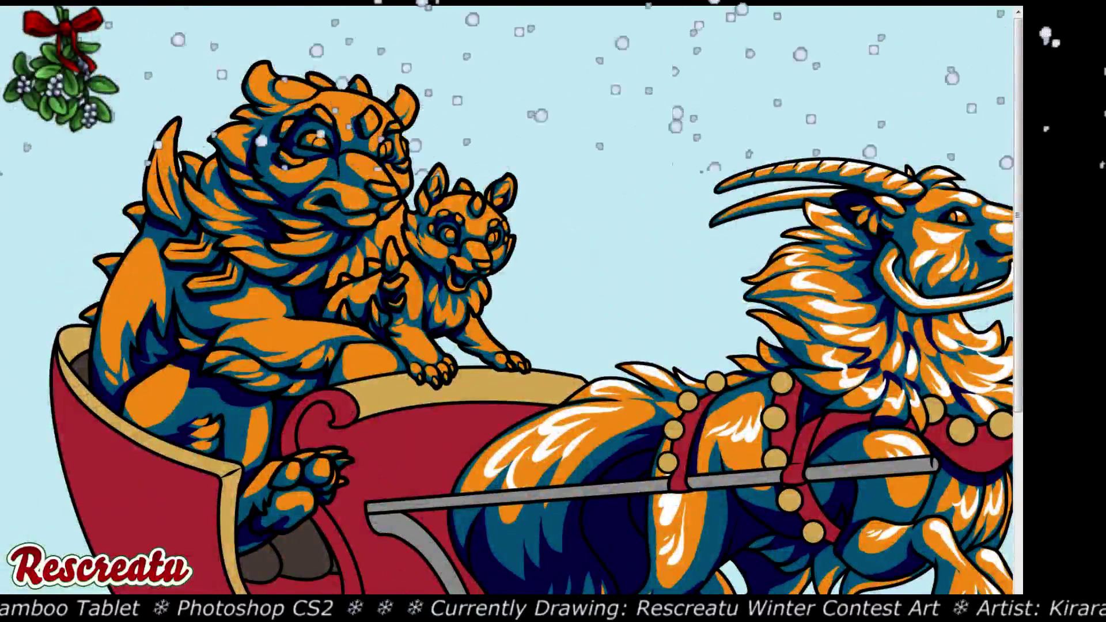
key("ctrl+z")
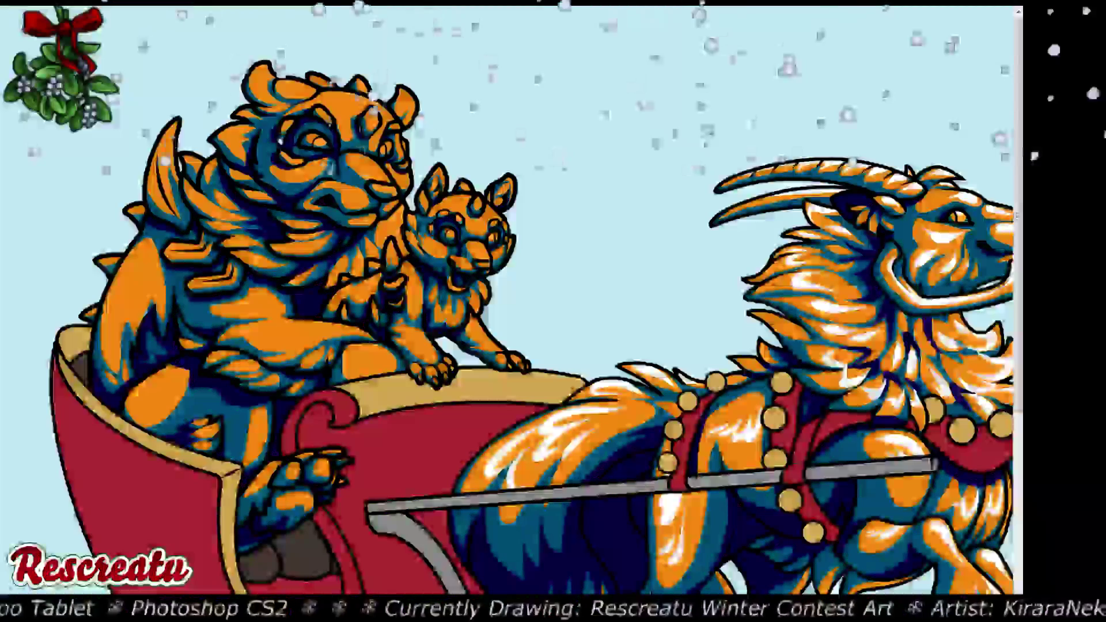
key("ctrl+plus")
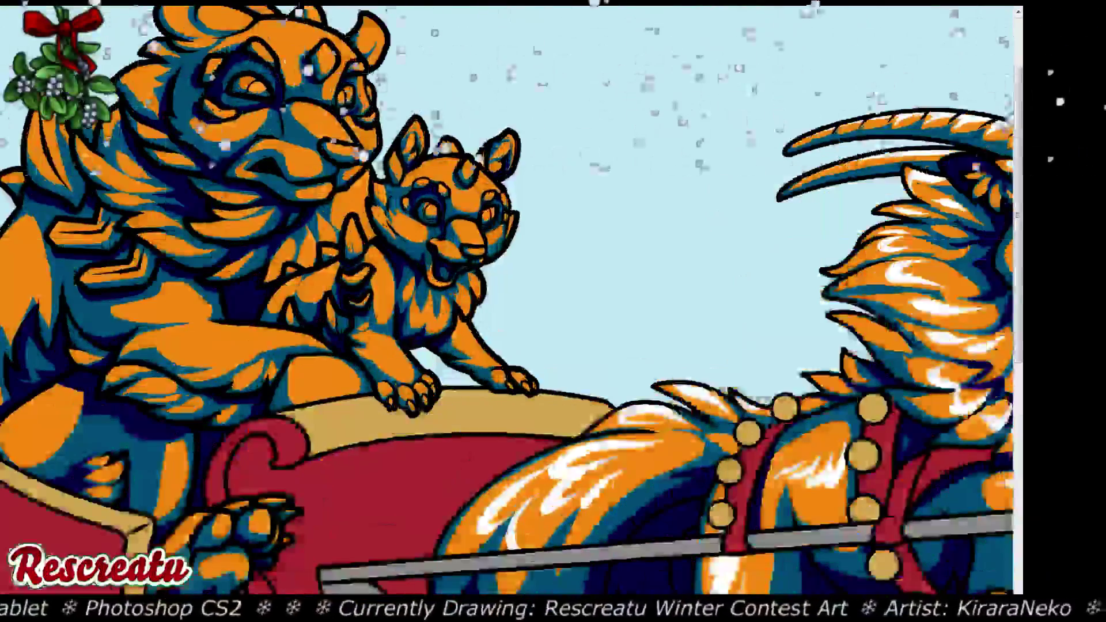
left_click_drag(507, 300, 589, 319)
key("ctrl+plus")
left_click_drag(507, 300, 488, 329)
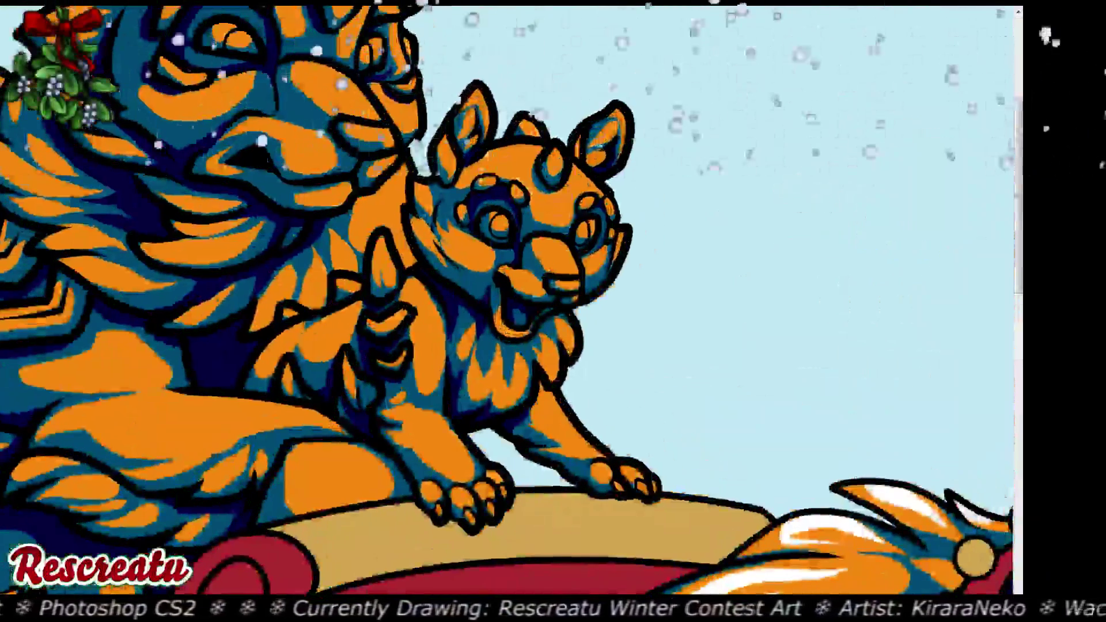
mouse_move(564, 205)
left_mouse_down()
mouse_move(580, 179)
mouse_move(520, 178)
left_mouse_up()
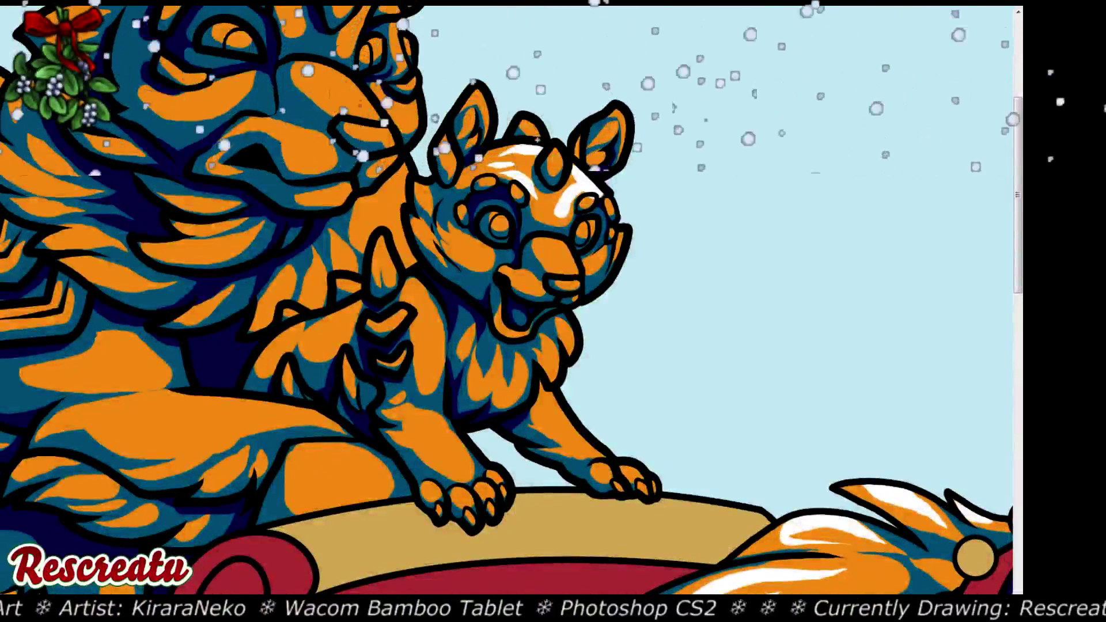
Paint white highlights on the bear cub's muzzle, nose, cheeks and eyes
left_click_drag(569, 258, 585, 211)
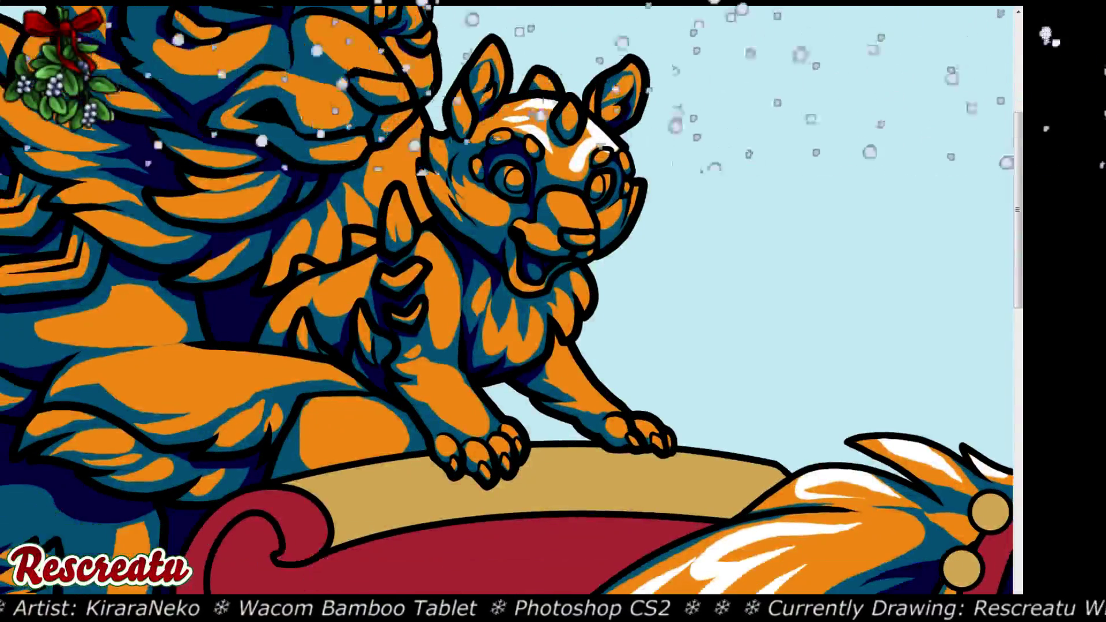
mouse_move(584, 218)
left_mouse_down()
mouse_move(537, 235)
mouse_move(610, 210)
mouse_move(541, 234)
left_mouse_up()
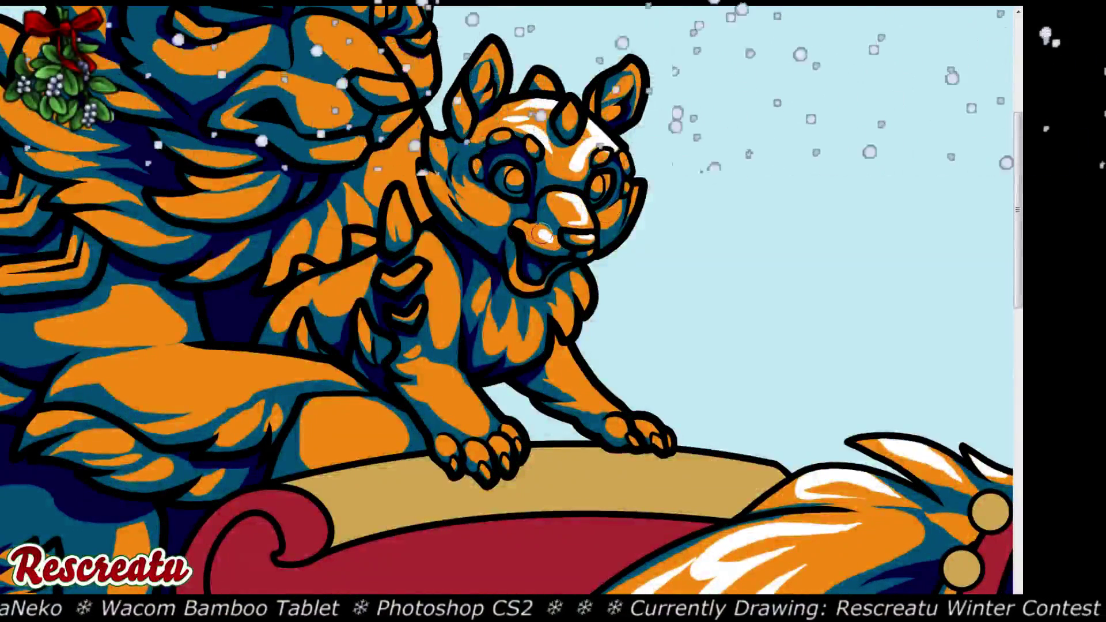
left_click_drag(603, 219, 618, 208)
left_click_drag(502, 210, 478, 199)
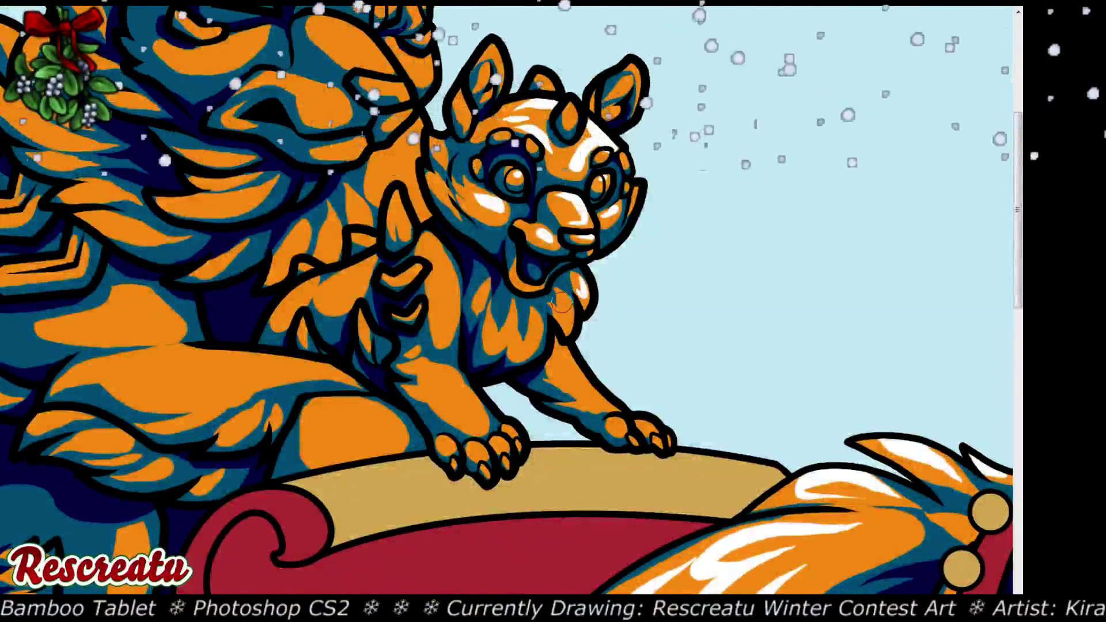
Paint white highlights on the cub's chest fur tufts and down its far foreleg to the paw
mouse_move(560, 299)
left_mouse_down()
mouse_move(568, 322)
mouse_move(550, 303)
mouse_move(537, 331)
mouse_move(535, 310)
mouse_move(529, 342)
mouse_move(514, 313)
mouse_move(493, 351)
left_mouse_up()
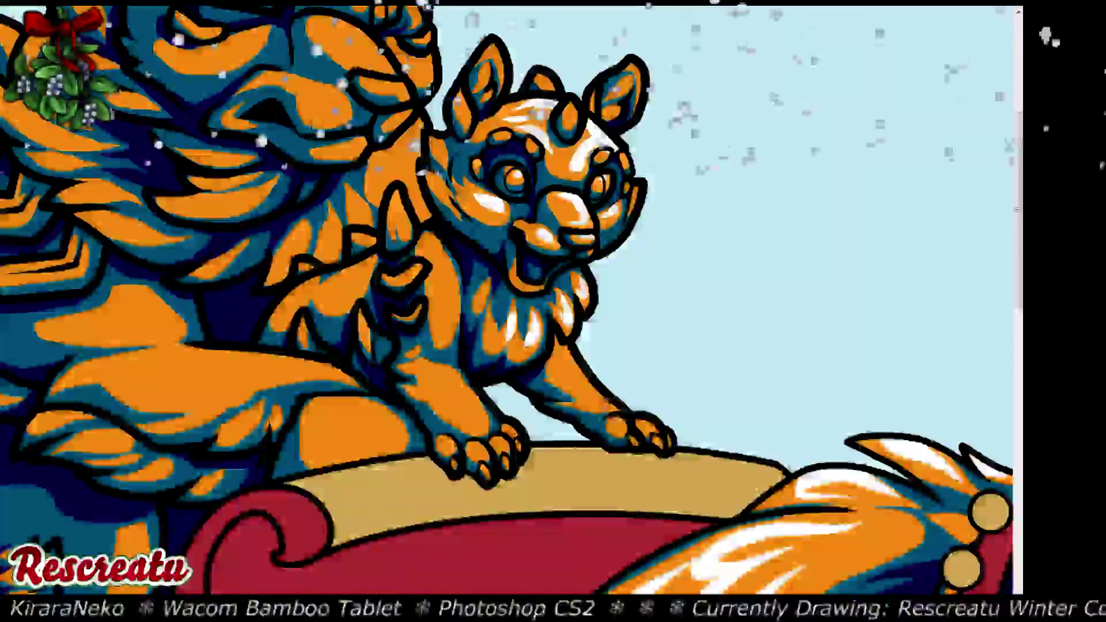
mouse_move(584, 392)
left_mouse_down()
mouse_move(560, 353)
mouse_move(568, 360)
left_mouse_up()
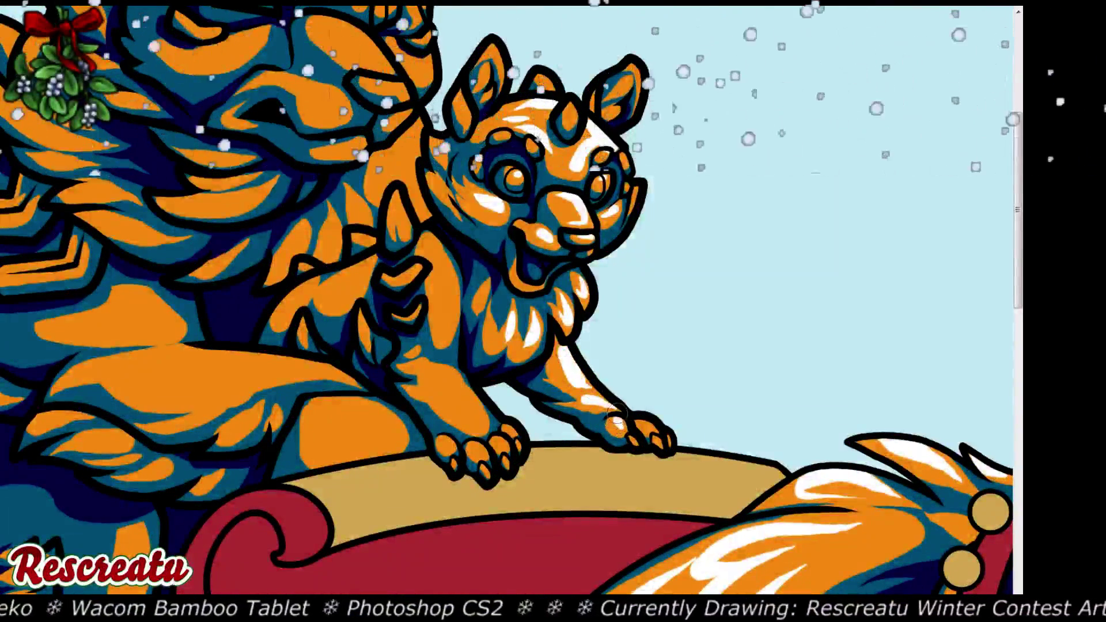
mouse_move(623, 431)
left_mouse_down()
mouse_move(615, 420)
mouse_move(650, 429)
mouse_move(631, 438)
mouse_move(660, 441)
left_mouse_up()
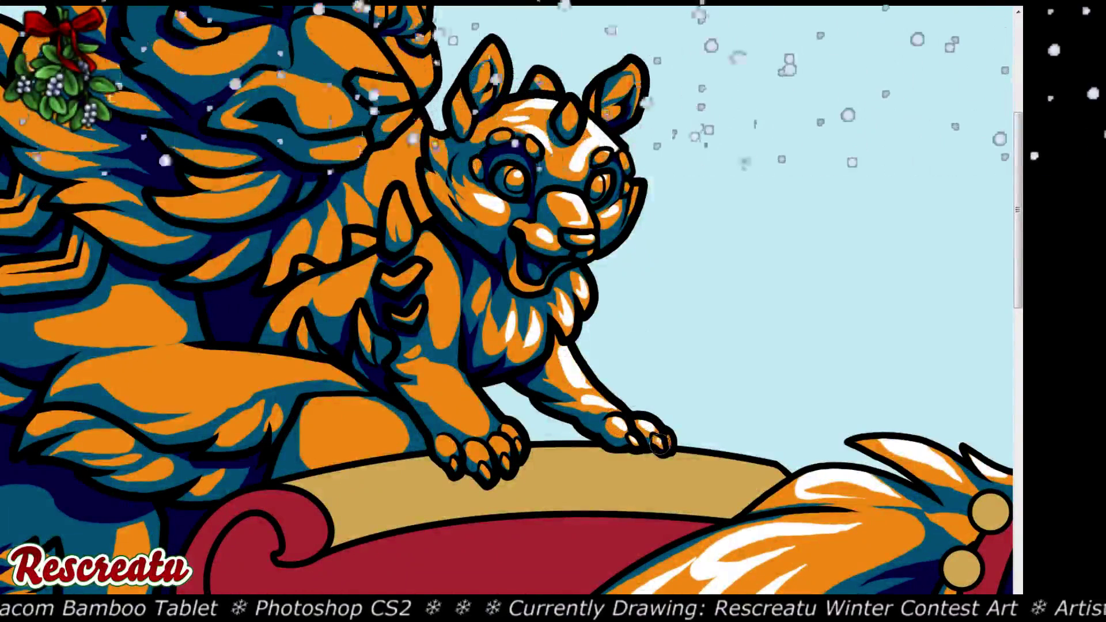
Paint white highlights on the toes of the cub's near paw and up that foreleg to the shoulder
mouse_move(507, 439)
left_mouse_down()
mouse_move(447, 455)
mouse_move(450, 444)
mouse_move(455, 460)
mouse_move(509, 462)
left_mouse_up()
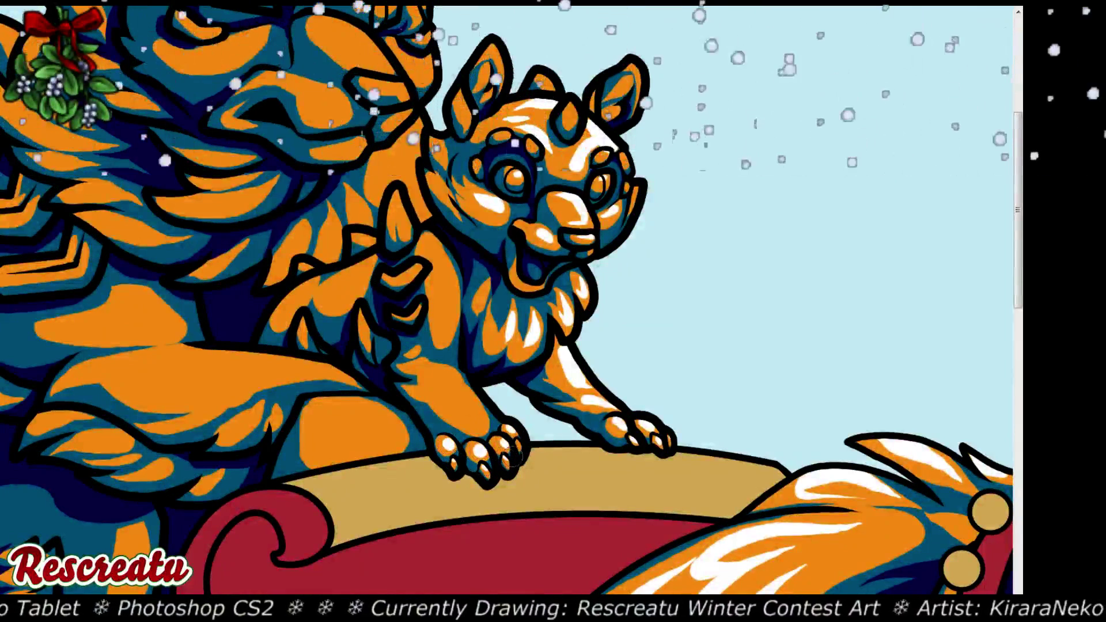
mouse_move(474, 425)
left_mouse_down()
mouse_move(457, 386)
mouse_move(433, 373)
left_mouse_up()
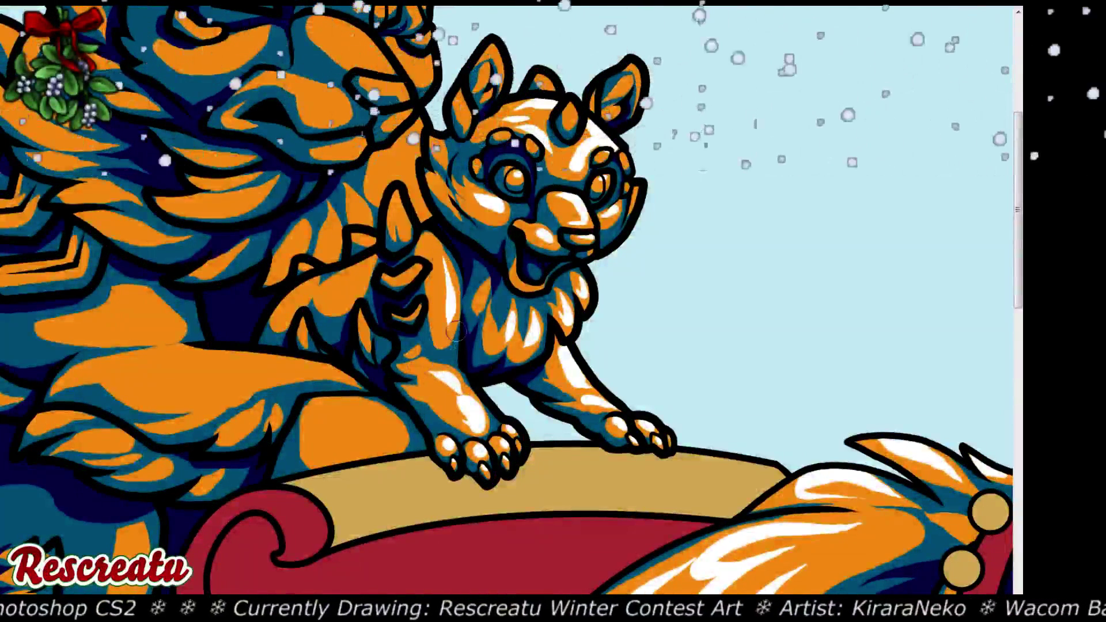
left_click_drag(445, 275, 443, 303)
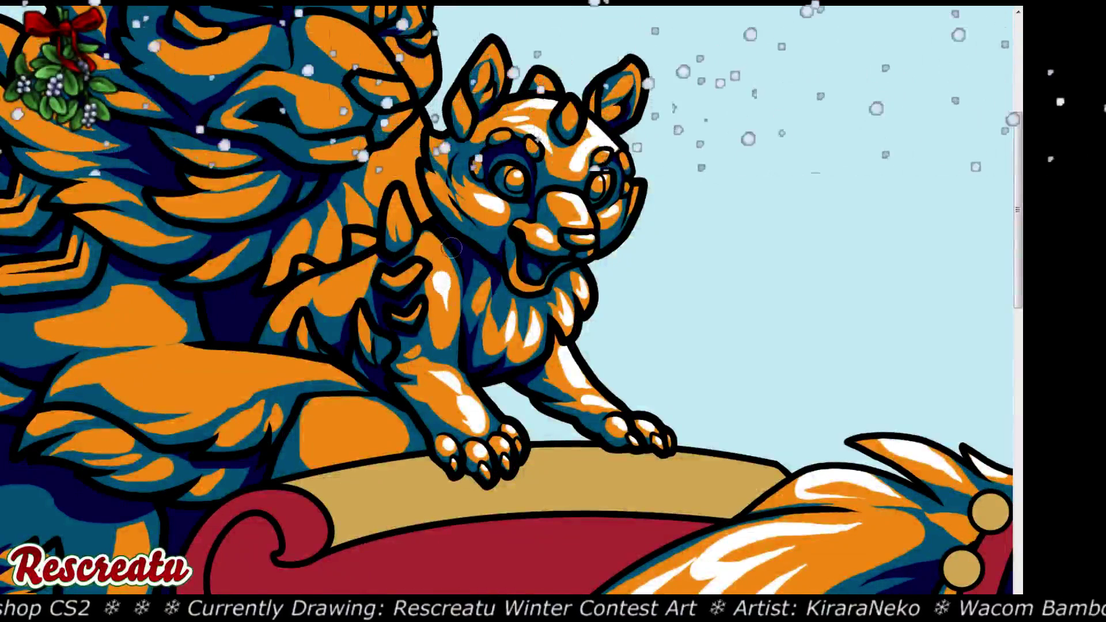
Paint white highlights on the cub's shoulder spikes, back and back spines, and on its ears and horn
mouse_move(405, 271)
left_mouse_down()
mouse_move(412, 288)
mouse_move(402, 224)
left_mouse_up()
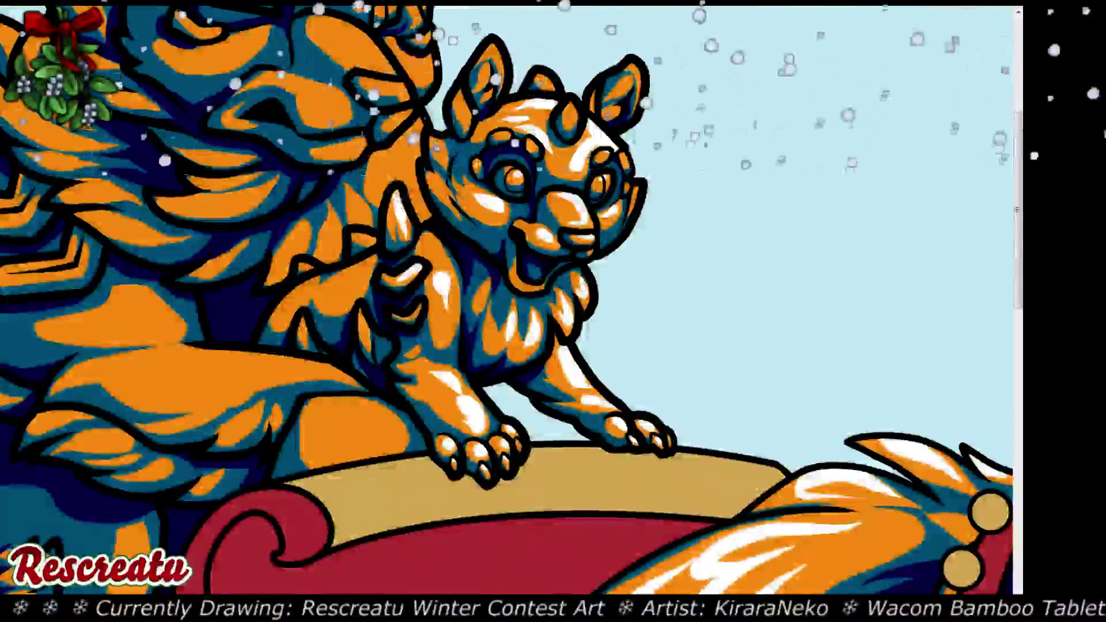
left_click_drag(414, 314, 423, 305)
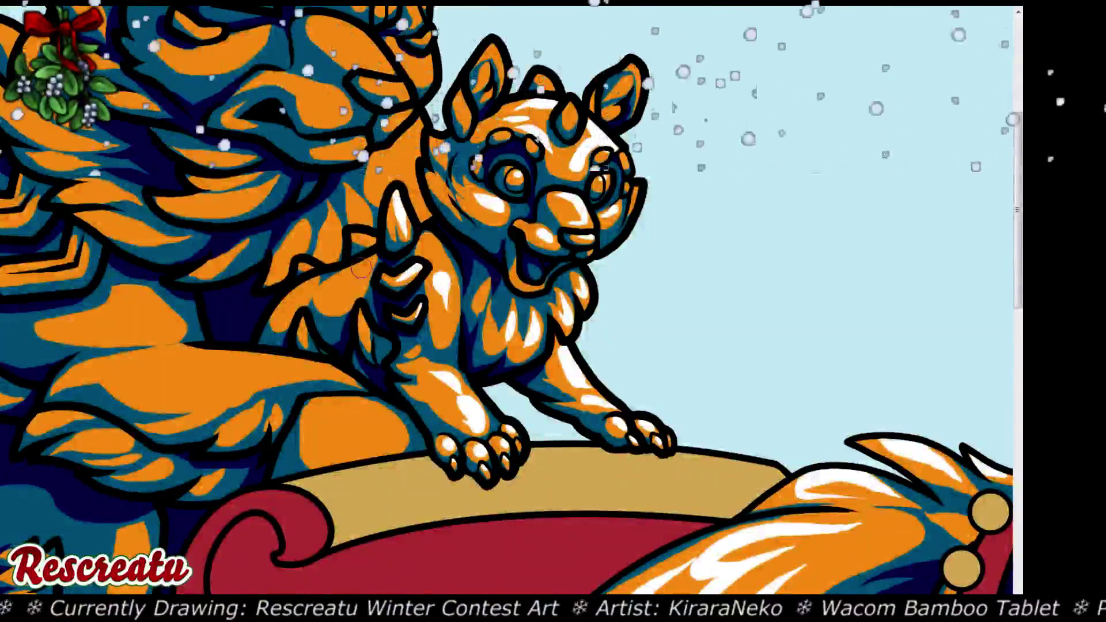
mouse_move(371, 263)
left_mouse_down()
mouse_move(353, 287)
mouse_move(356, 273)
mouse_move(330, 285)
left_mouse_up()
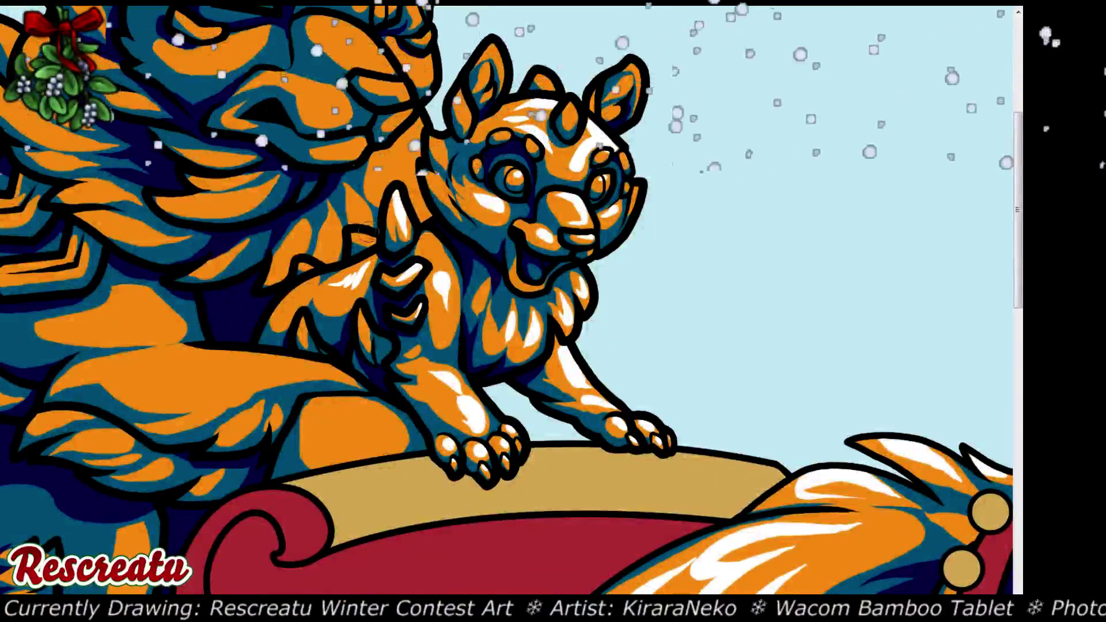
left_click_drag(377, 239, 351, 233)
left_click_drag(316, 265, 303, 262)
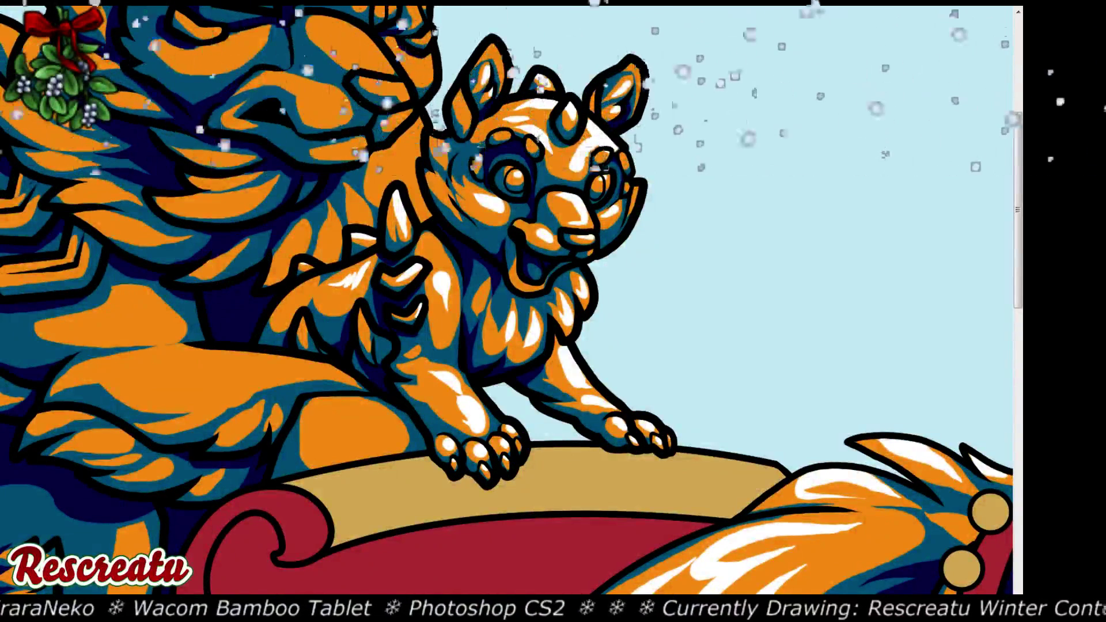
Paint white highlights on the big bear's face, covering the nose, forehead and its horn, cheeks, eyes, muzzle and chin
left_click_drag(691, 259, 707, 364)
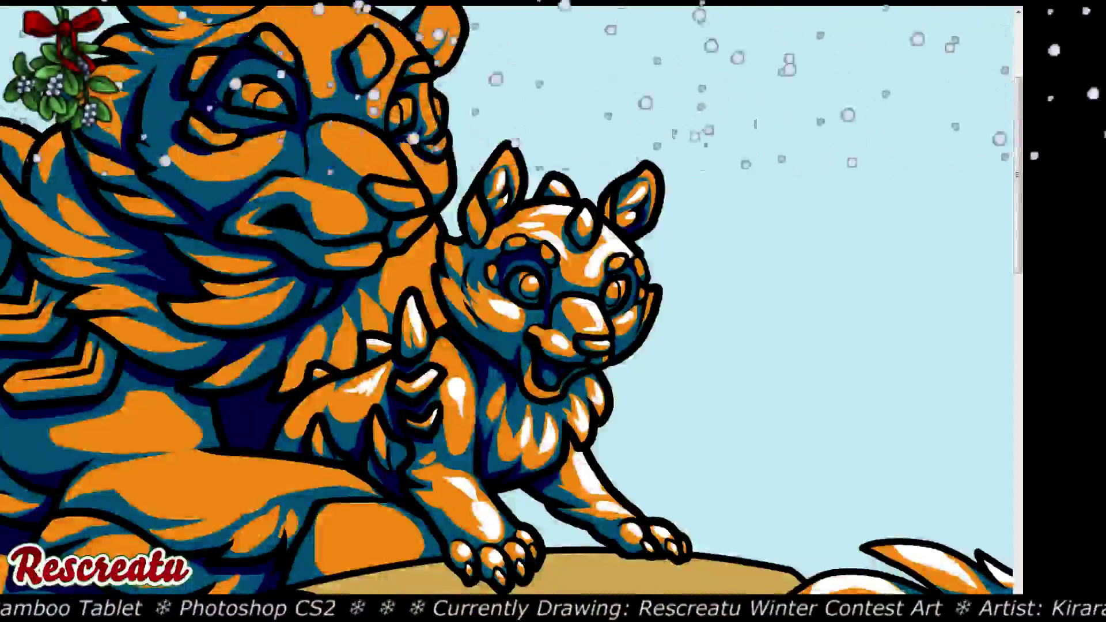
mouse_move(416, 207)
left_mouse_down()
mouse_move(608, 240)
mouse_move(628, 254)
mouse_move(629, 241)
mouse_move(577, 214)
mouse_move(611, 223)
mouse_move(581, 183)
left_mouse_up()
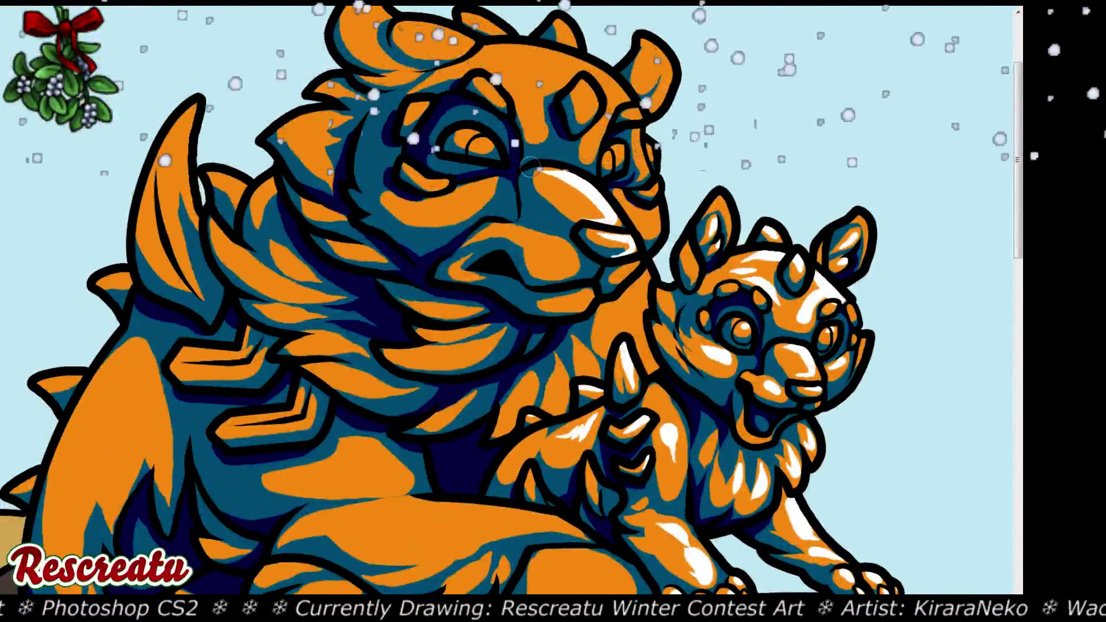
left_click_drag(584, 82, 586, 118)
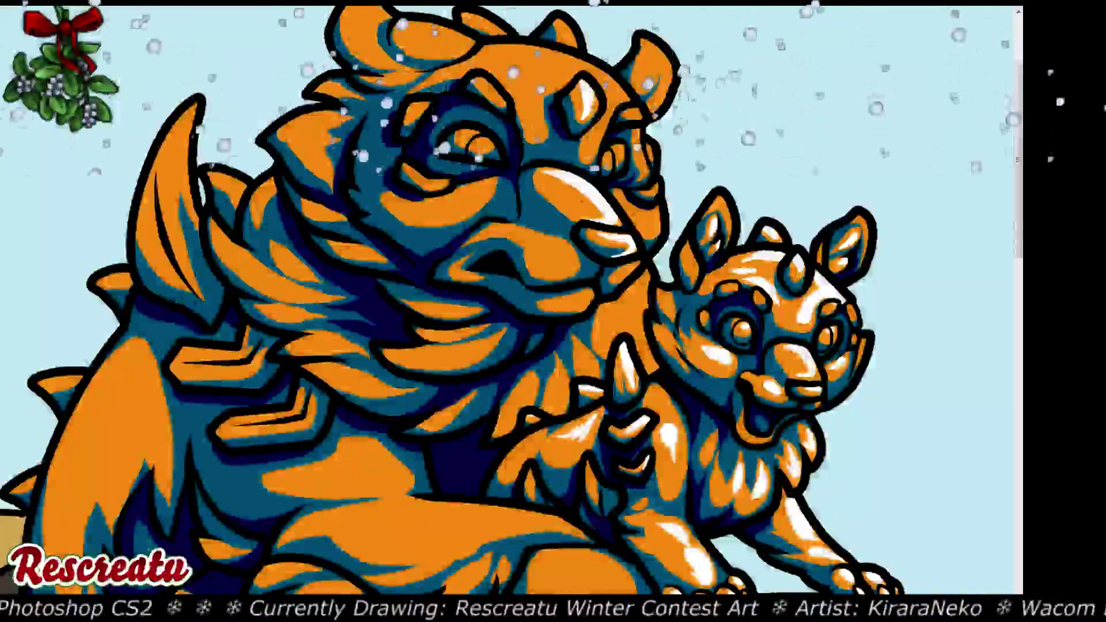
left_click_drag(630, 211, 648, 222)
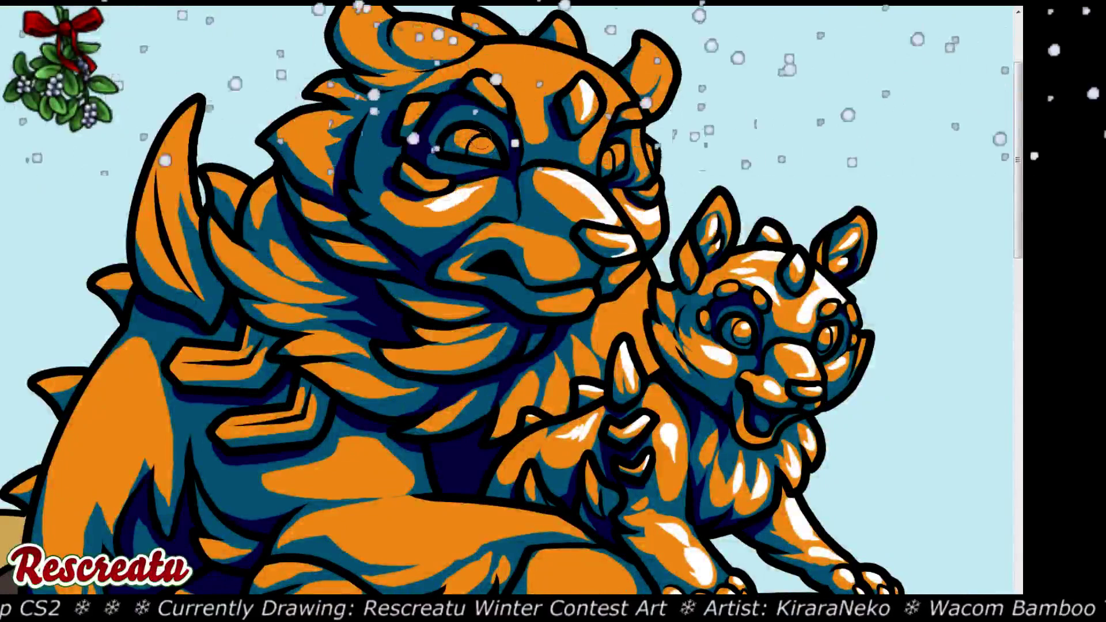
left_click_drag(614, 154, 621, 148)
mouse_move(551, 257)
left_mouse_down()
mouse_move(557, 265)
mouse_move(539, 238)
left_mouse_up()
left_click_drag(574, 303, 587, 293)
left_click_drag(627, 276, 639, 264)
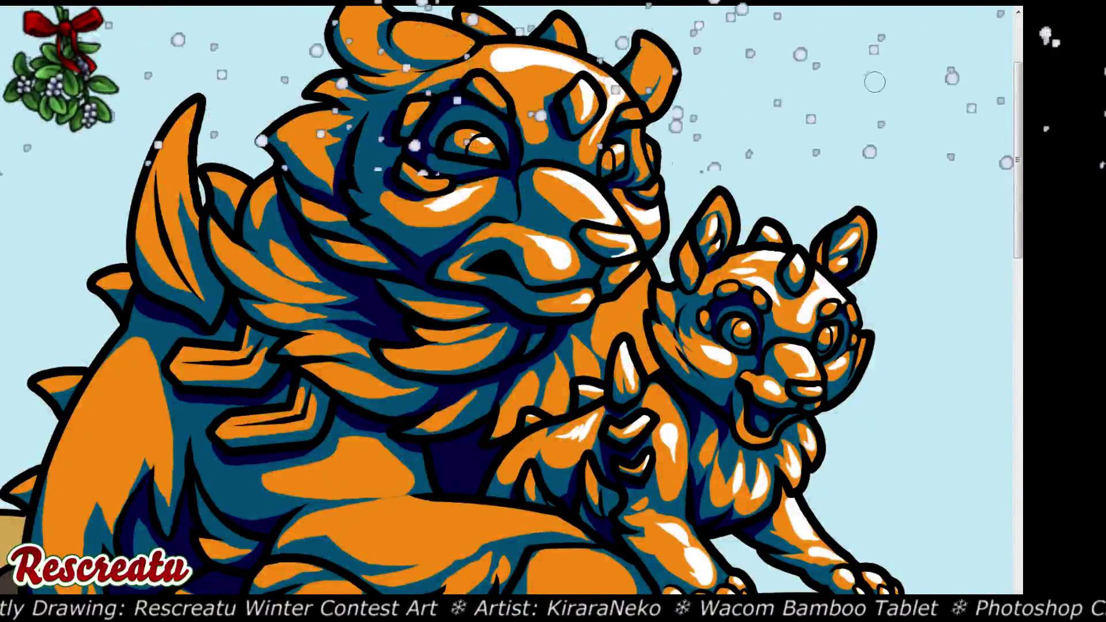
Paint white highlights on the big bear's ears, head spines and brows, and on the neck fur beside the cub
scroll(1016, 52, "up", 3)
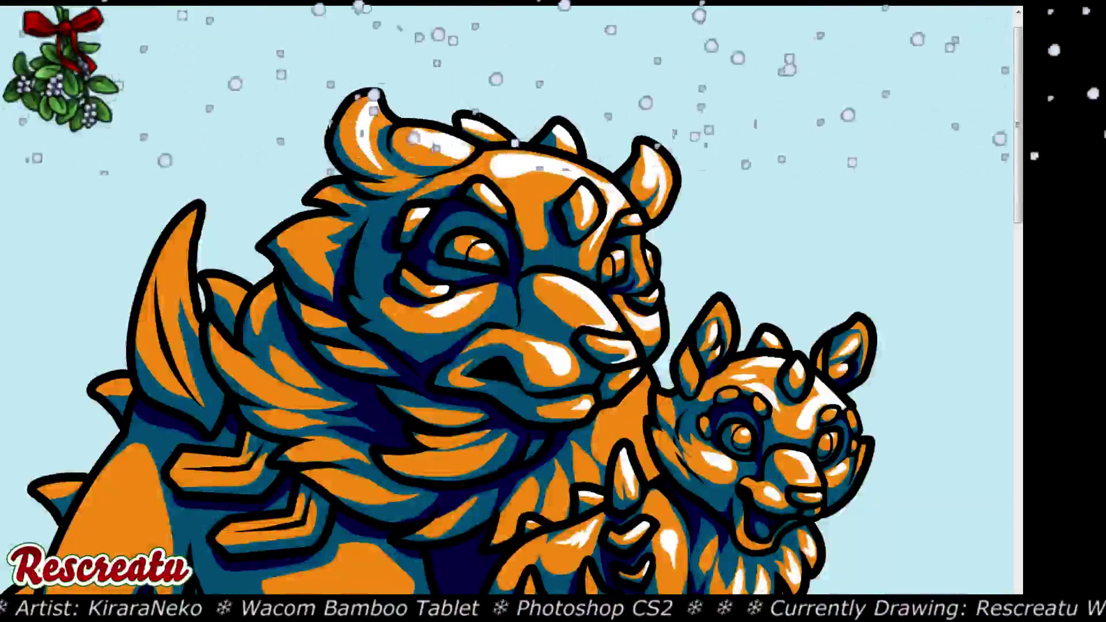
left_click_drag(706, 222, 735, 160)
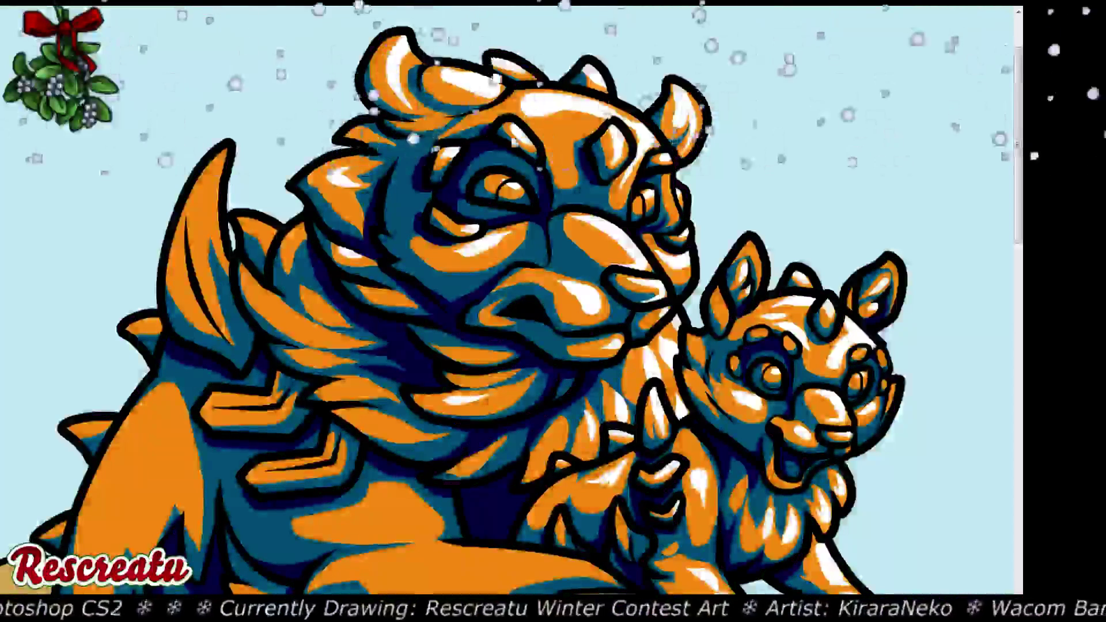
mouse_move(615, 389)
left_mouse_down()
mouse_move(628, 423)
mouse_move(580, 448)
left_mouse_up()
Paint white highlights on the big bear's mane tufts, its long shoulder horn and the two angular plates below the mane
left_click_drag(565, 388, 595, 313)
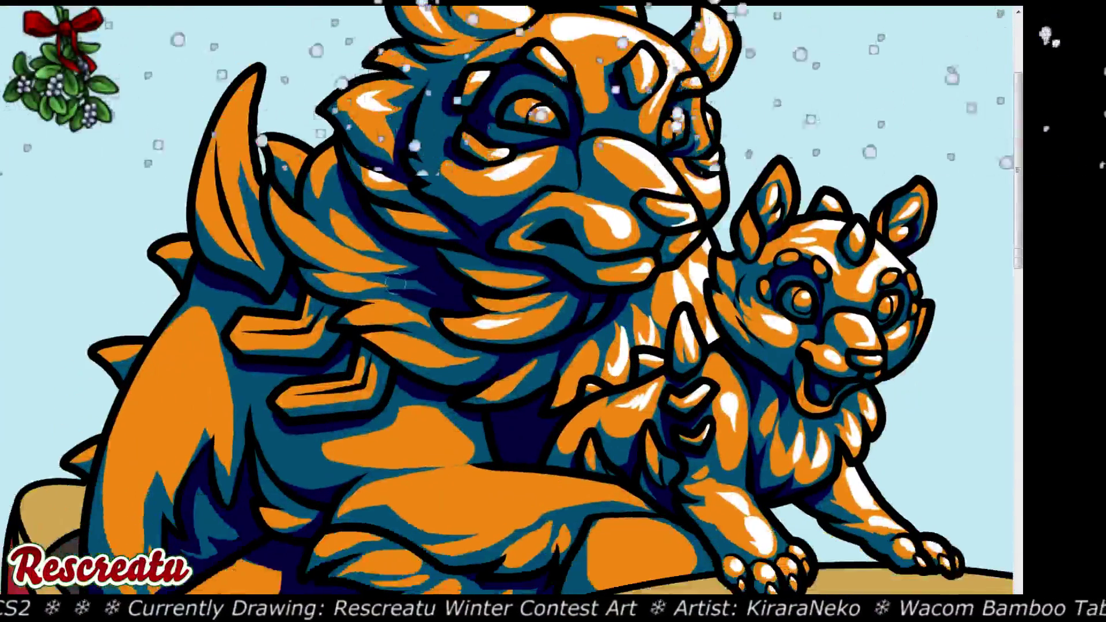
mouse_move(332, 261)
left_mouse_down()
mouse_move(297, 226)
mouse_move(351, 286)
left_mouse_up()
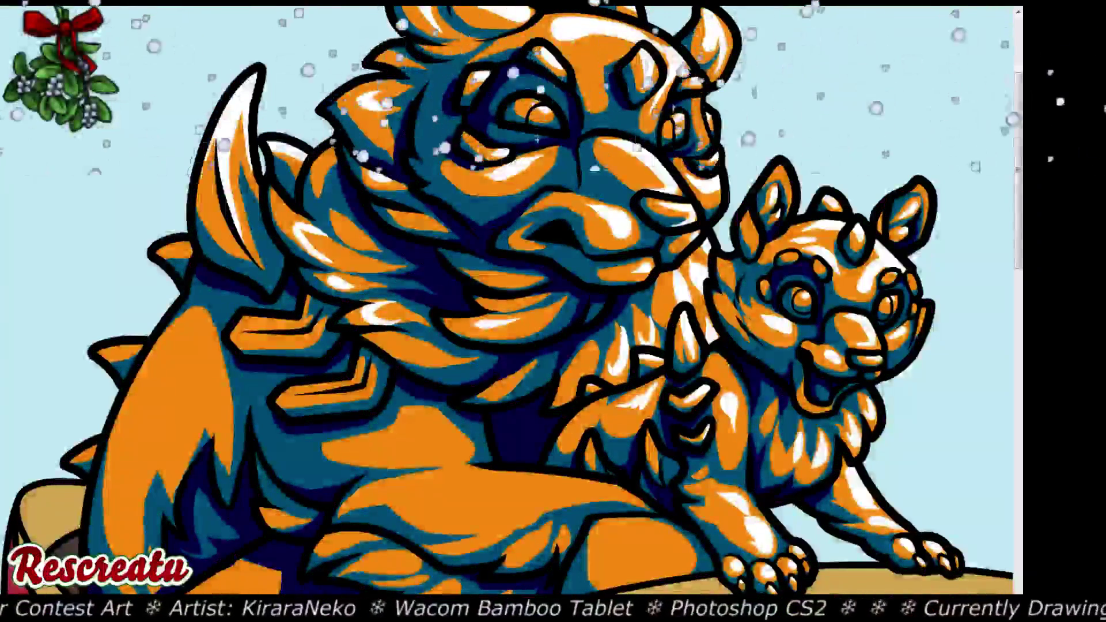
mouse_move(337, 366)
left_mouse_down()
mouse_move(334, 441)
mouse_move(372, 297)
mouse_move(413, 246)
mouse_move(431, 260)
mouse_move(364, 272)
left_mouse_up()
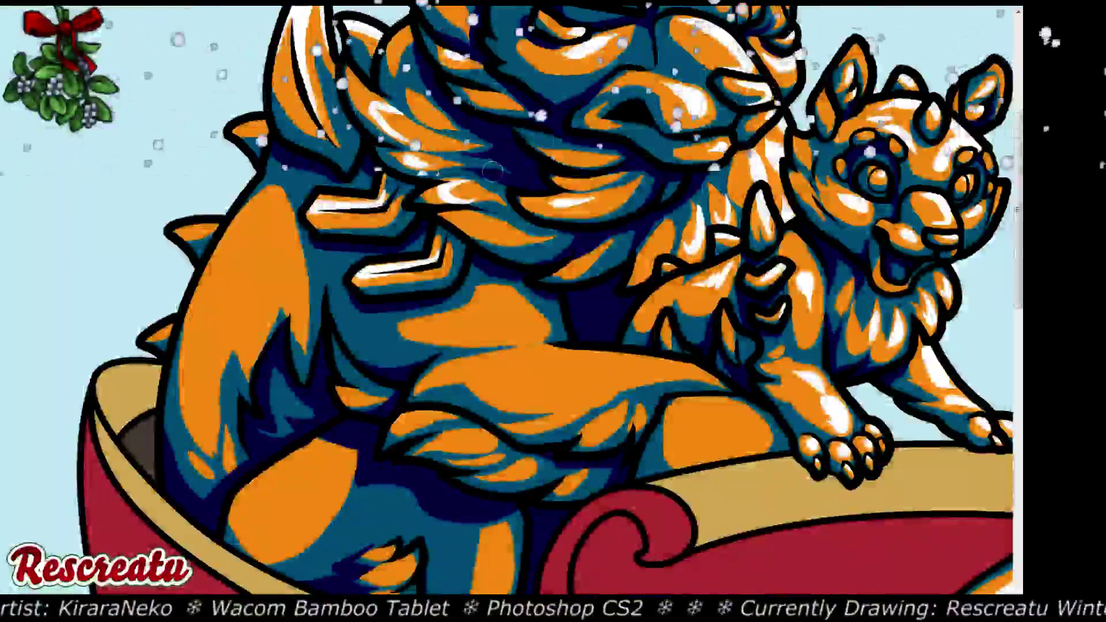
Paint white highlights on the big bear's raised knee and along the fur of the forearm resting beside it
left_click_drag(507, 298, 432, 237)
mouse_move(672, 387)
left_mouse_down()
mouse_move(675, 365)
mouse_move(605, 342)
left_mouse_up()
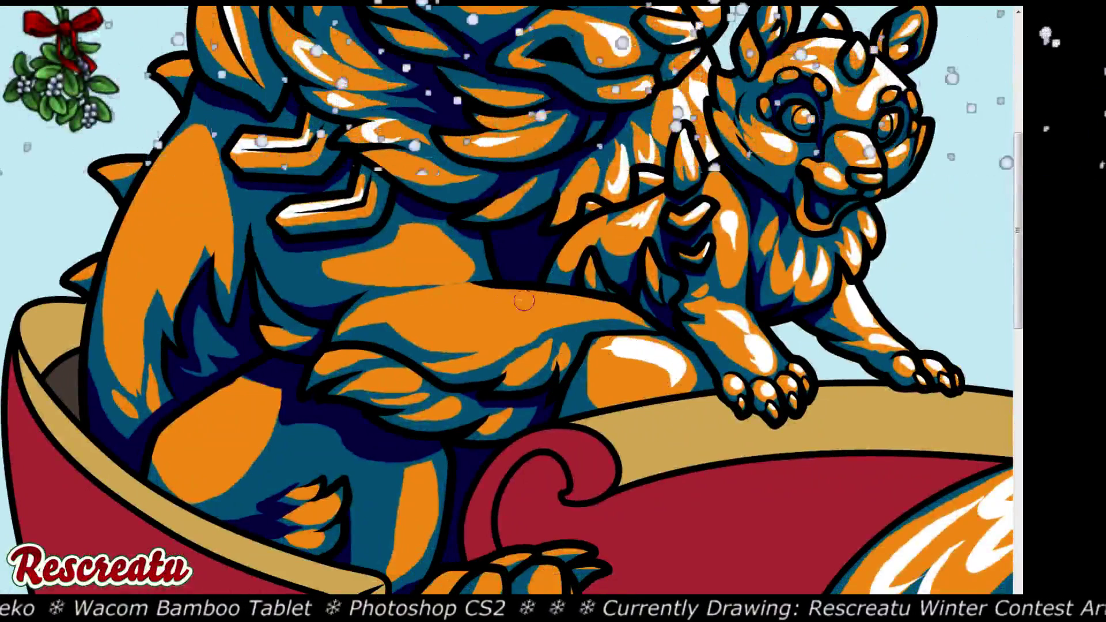
mouse_move(524, 303)
left_mouse_down()
mouse_move(594, 309)
mouse_move(482, 332)
mouse_move(497, 301)
mouse_move(452, 322)
mouse_move(428, 317)
mouse_move(452, 301)
mouse_move(388, 299)
left_mouse_up()
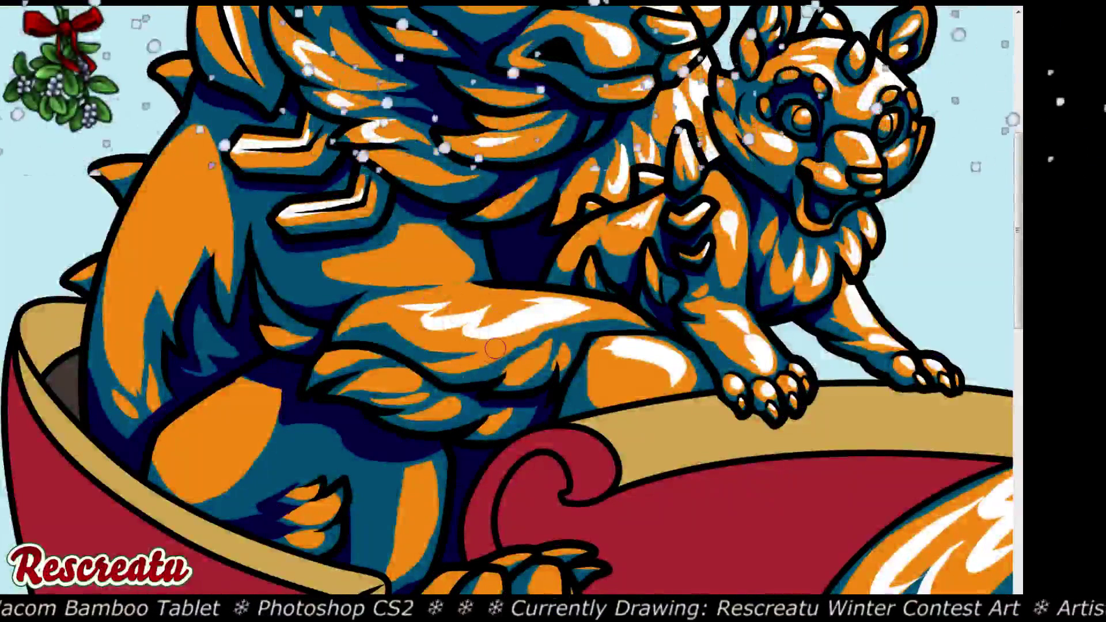
mouse_move(479, 360)
left_mouse_down()
mouse_move(545, 354)
mouse_move(501, 374)
mouse_move(485, 355)
mouse_move(461, 364)
mouse_move(540, 350)
mouse_move(507, 368)
left_mouse_up()
key("ctrl+alt+z")
key("ctrl+alt+z")
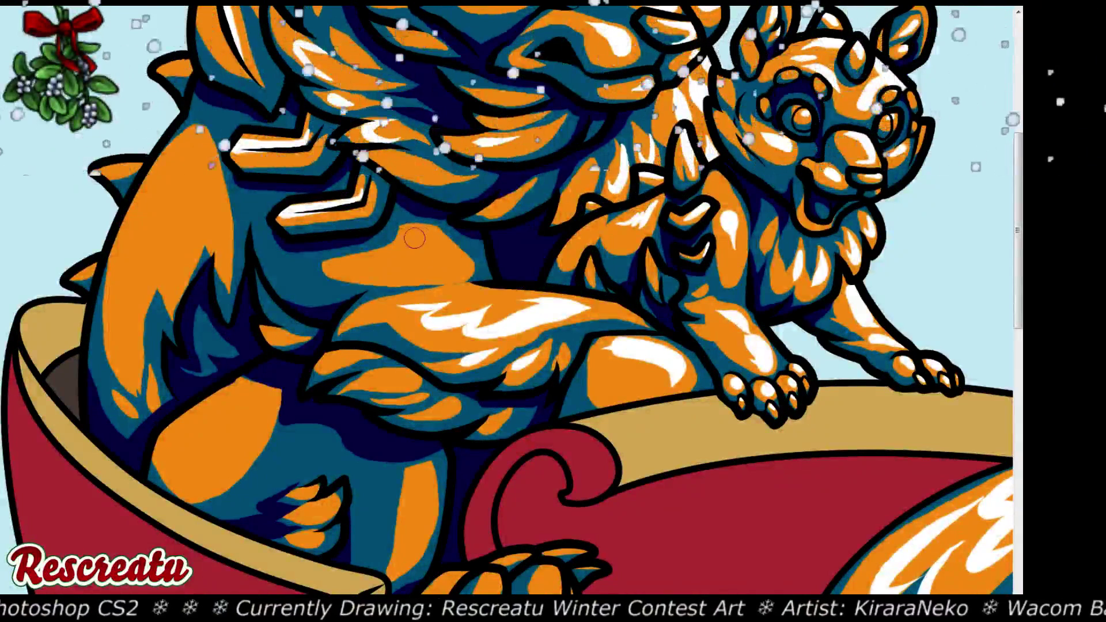
Paint white highlights on the big bear's torso below the plates and down the outer upper arm
left_click_drag(410, 235, 458, 273)
key("ctrl+z")
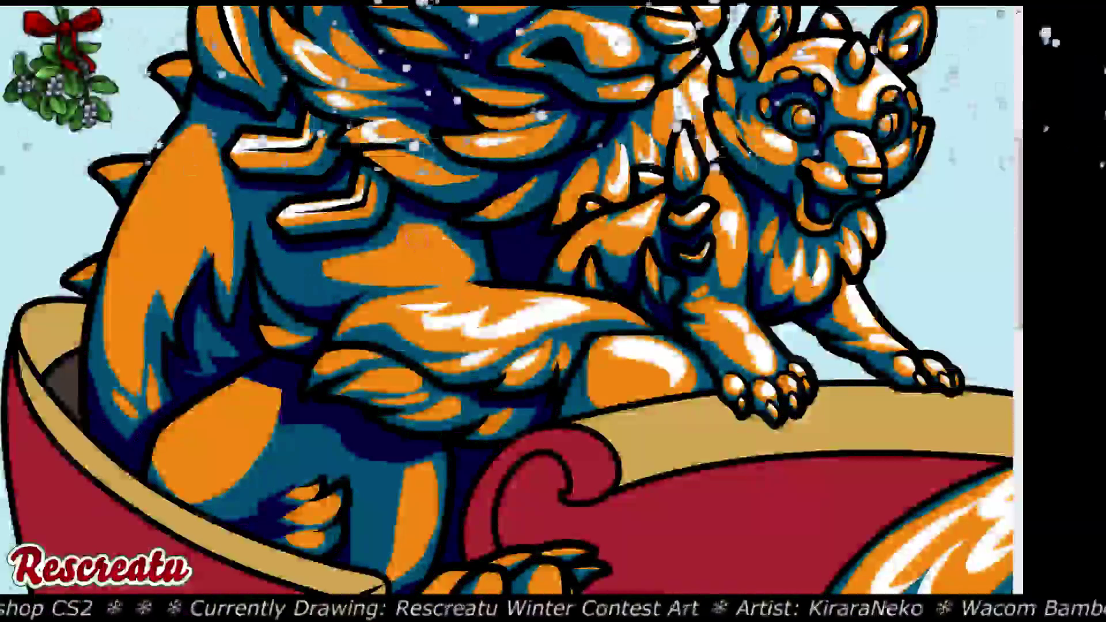
mouse_move(408, 233)
left_mouse_down()
mouse_move(454, 272)
mouse_move(516, 507)
mouse_move(500, 348)
mouse_move(499, 363)
mouse_move(551, 289)
mouse_move(551, 255)
left_mouse_up()
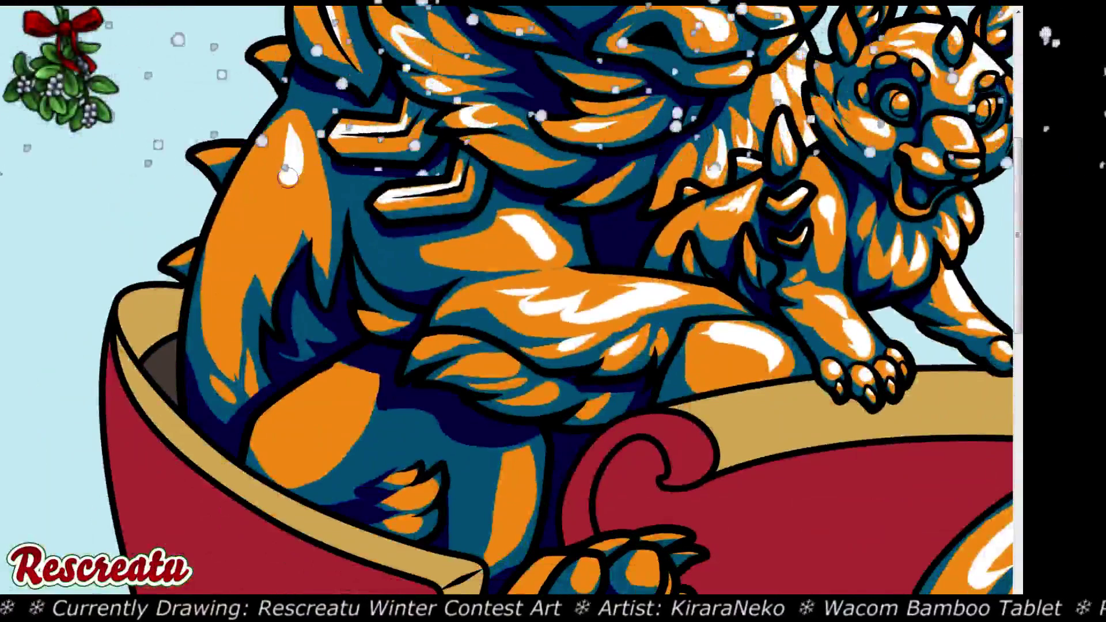
mouse_move(273, 195)
left_mouse_down()
mouse_move(224, 246)
mouse_move(212, 282)
left_mouse_up()
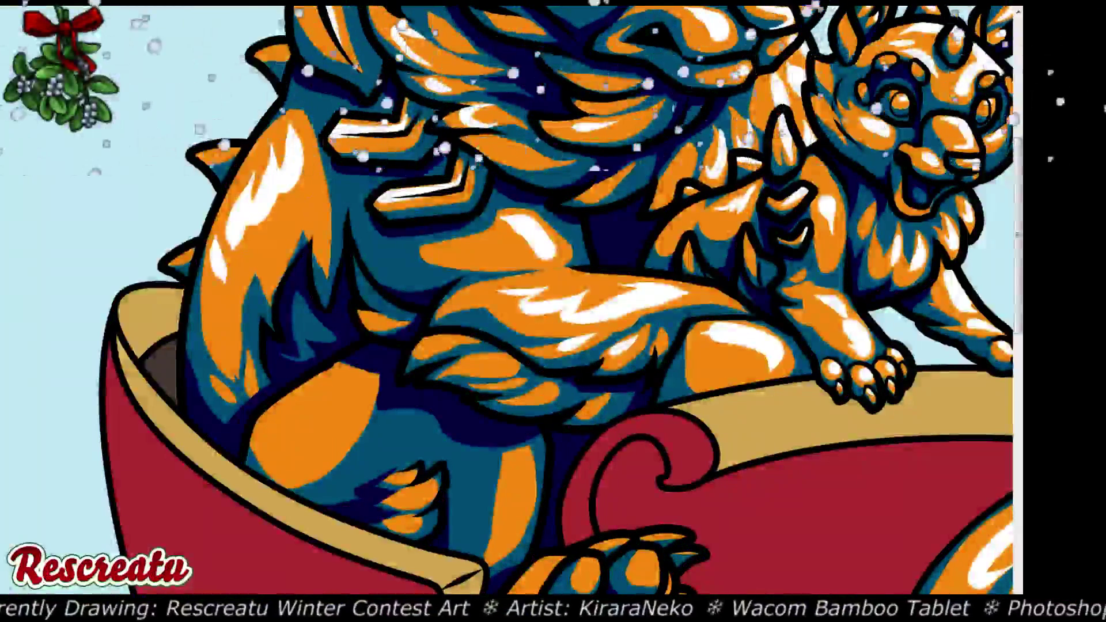
Paint white highlights on the big bear's rounded thigh and on the toe pads and claws of its raised foot
scroll(559, 300, "up", 3)
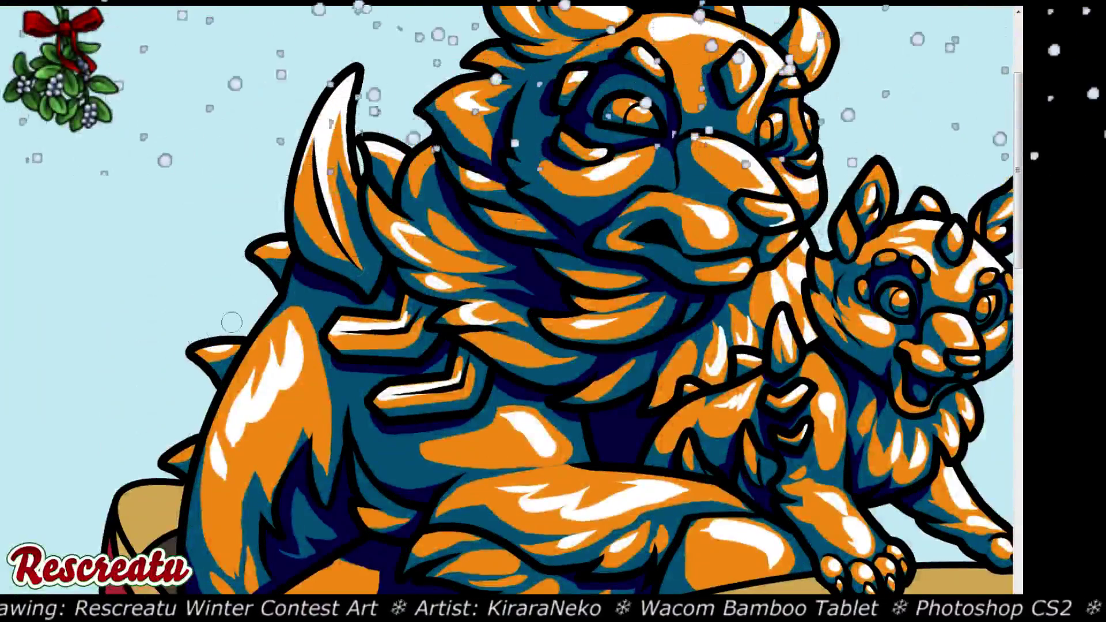
scroll(542, 300, "down", 5)
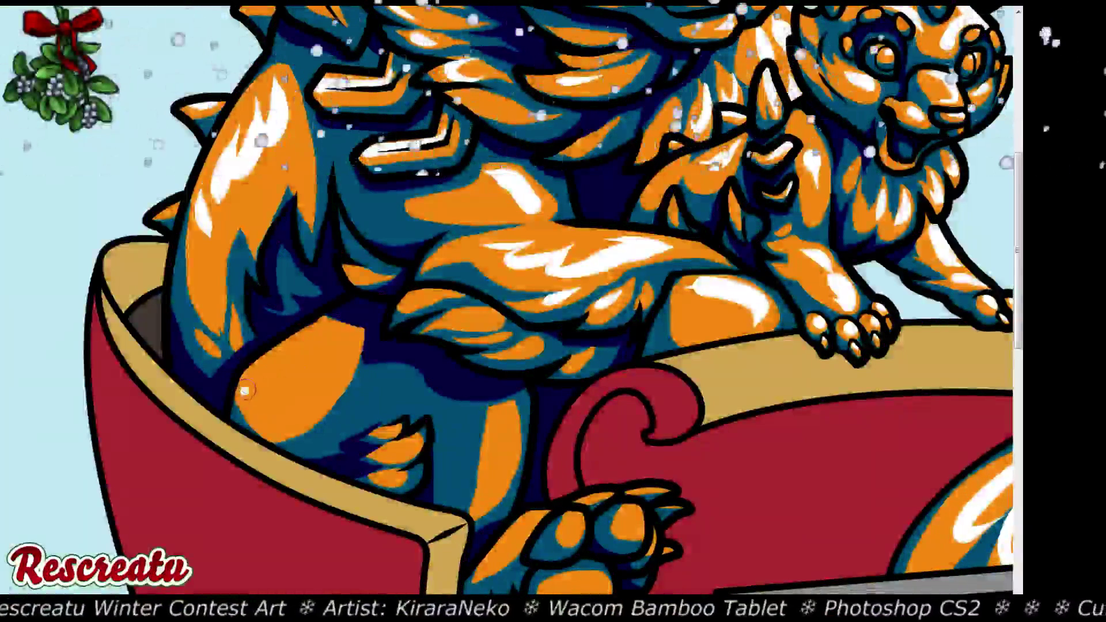
mouse_move(245, 390)
left_mouse_down()
mouse_move(325, 341)
mouse_move(316, 334)
mouse_move(247, 385)
left_mouse_up()
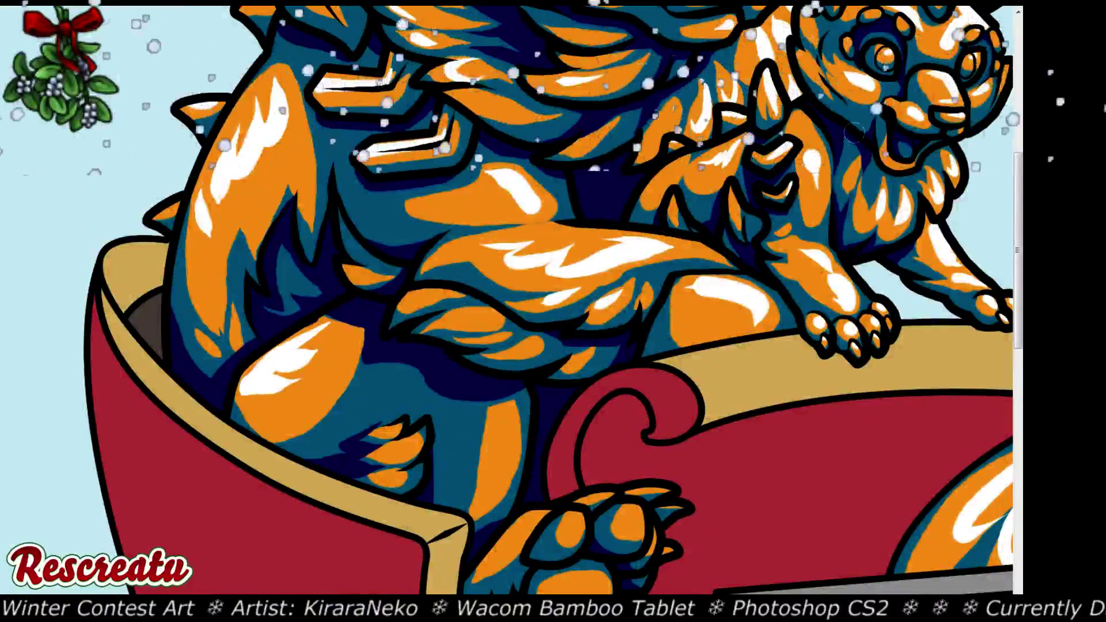
key("ctrl+minus")
key("ctrl+minus")
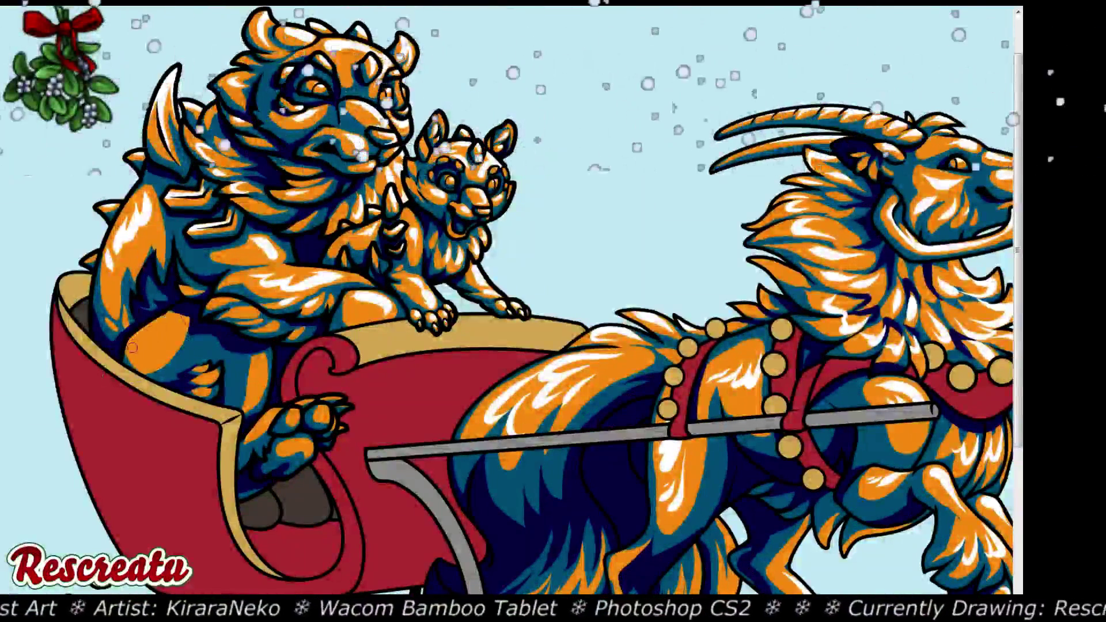
mouse_move(136, 343)
left_mouse_down()
mouse_move(170, 319)
mouse_move(168, 332)
left_mouse_up()
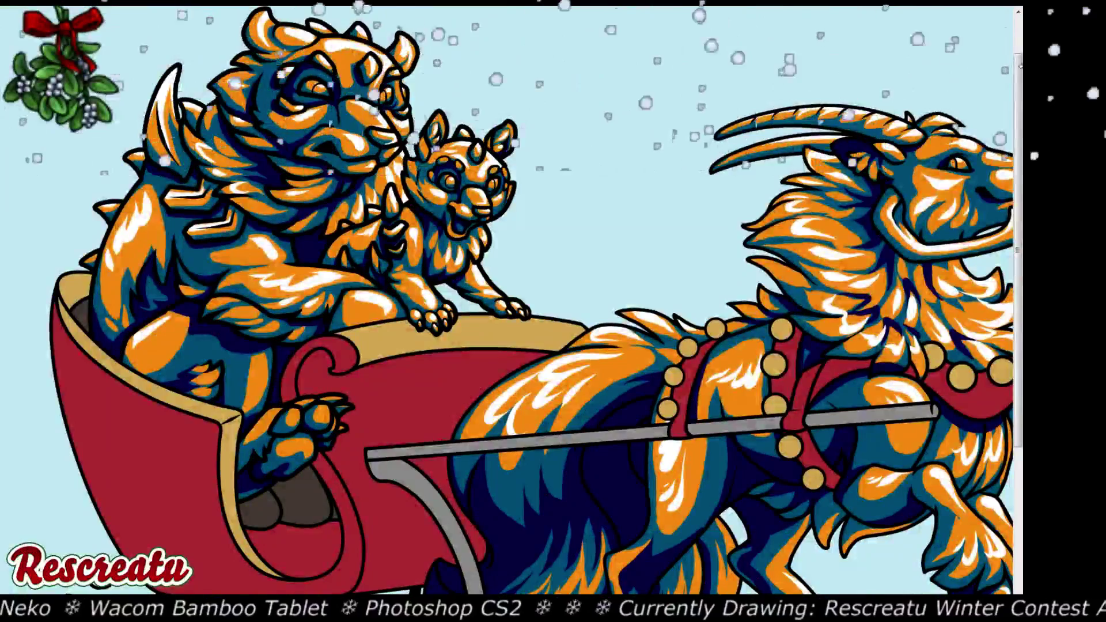
key("ctrl+plus")
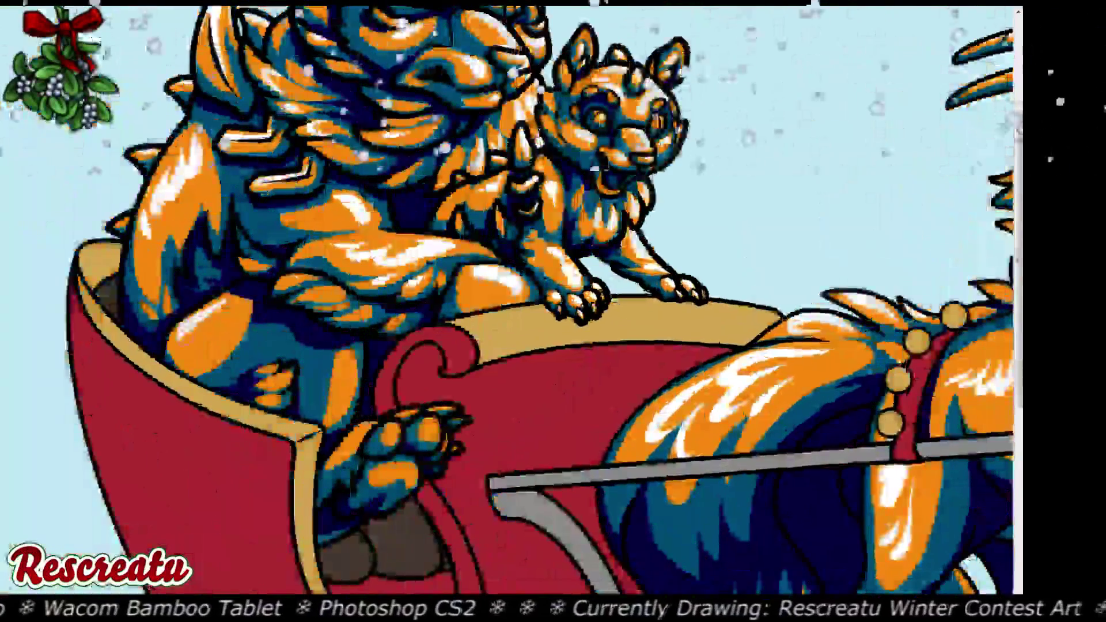
left_click_drag(186, 342, 223, 311)
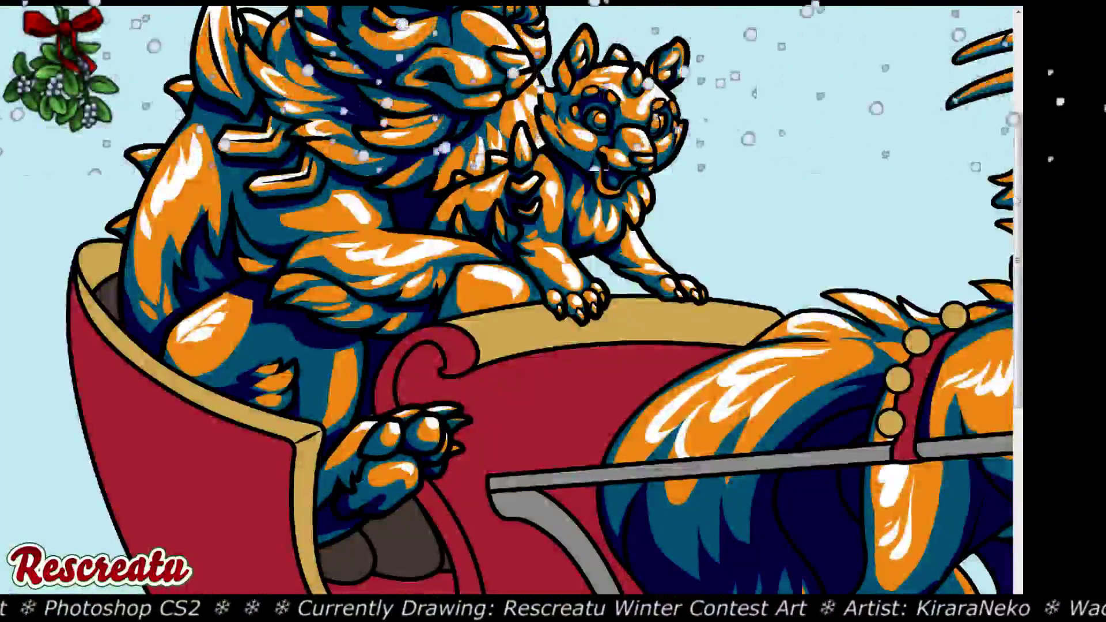
Blend the light and shadow layers of the bear and cub into their fur colours and warm the light on both
left_click_drag(518, 230, 468, 413)
key("ctrl+minus")
key("ctrl+minus")
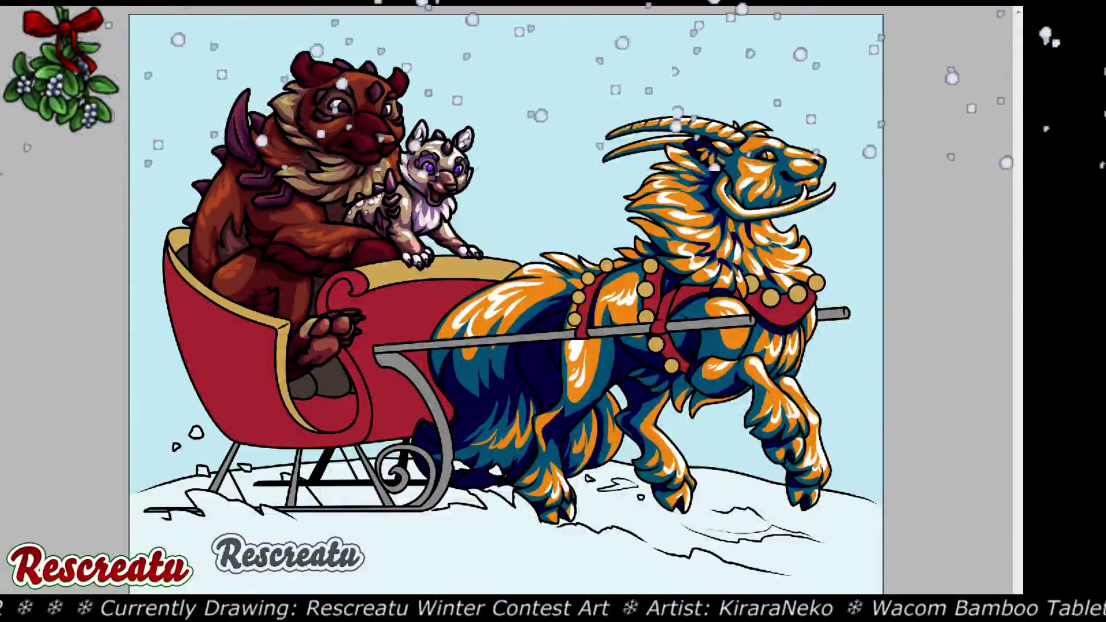
mouse_move(441, 164)
left_mouse_down()
mouse_move(467, 228)
mouse_move(490, 132)
left_mouse_up()
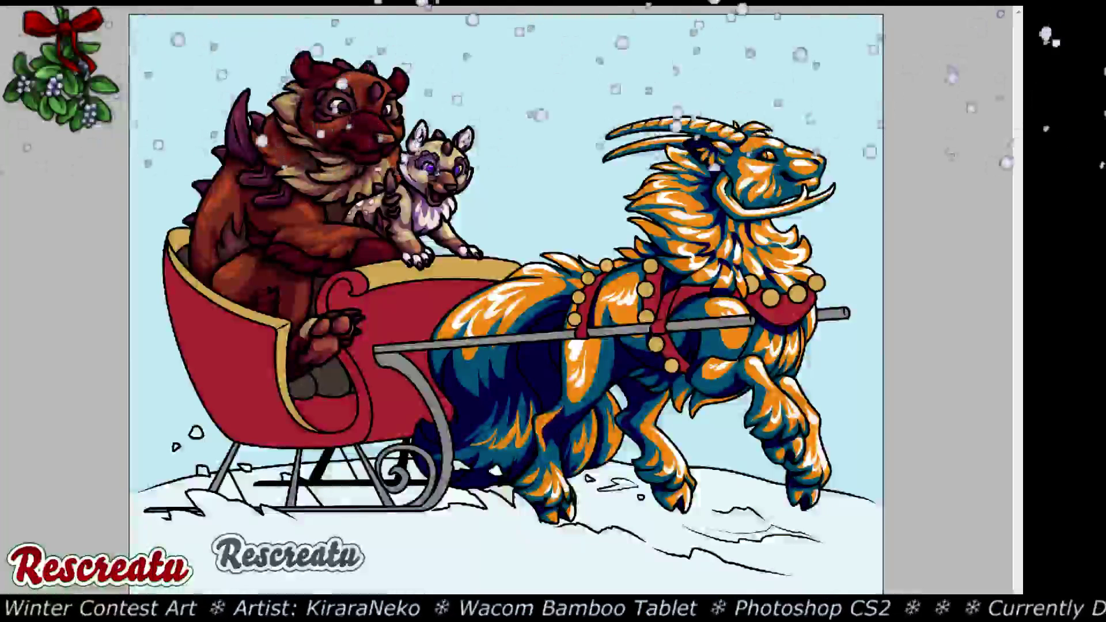
Set the horned beast's orange light layer to Overlay and its teal shadow layer to Multiply
key("alt+shift+o")
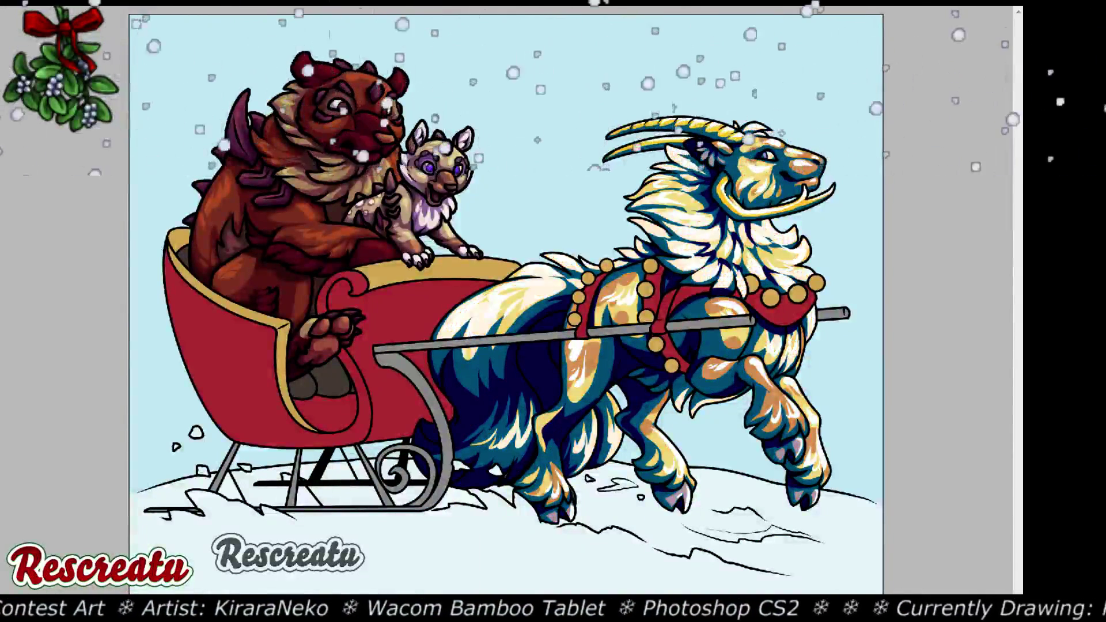
key("ctrl+alt+z")
key("ctrl+alt+z")
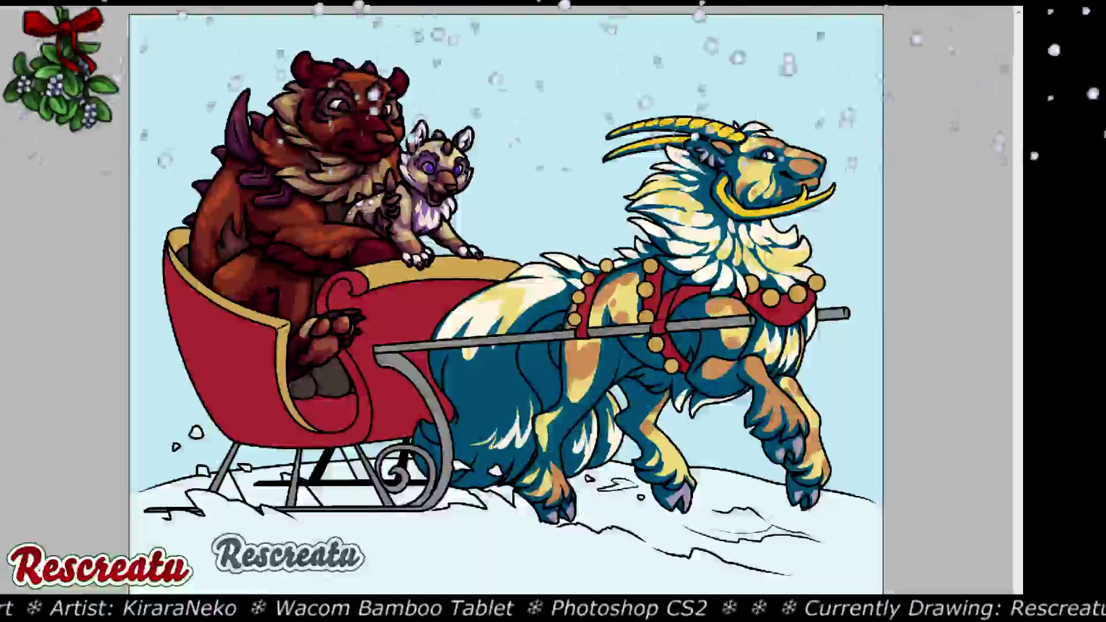
key("alt+shift+m")
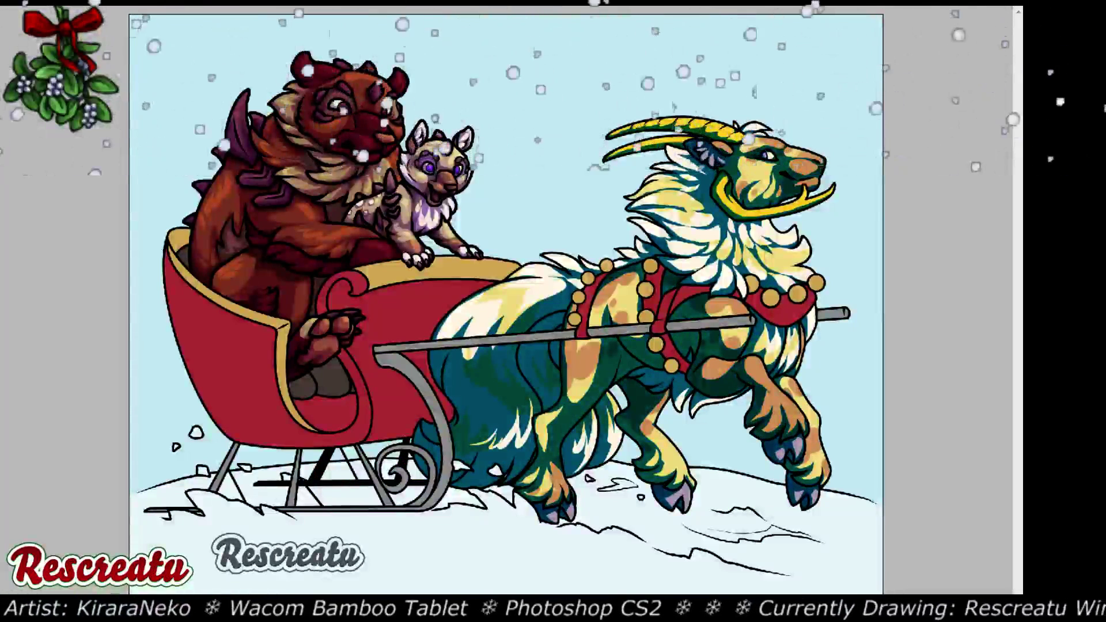
Recolour the horned beast's shadows in soft purple and brown, and its deep shadows in dark purple
key("alt+BackSpace")
mouse_move(800, 507)
left_mouse_down()
mouse_move(695, 202)
mouse_move(576, 131)
mouse_move(501, 177)
mouse_move(402, 454)
left_mouse_up()
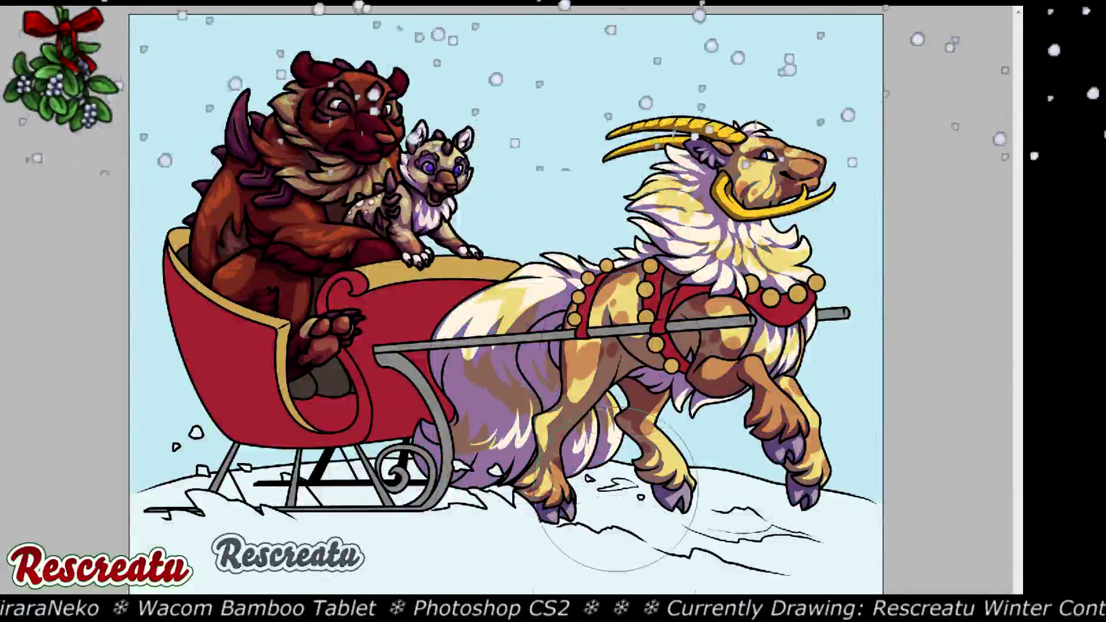
key("alt+BackSpace")
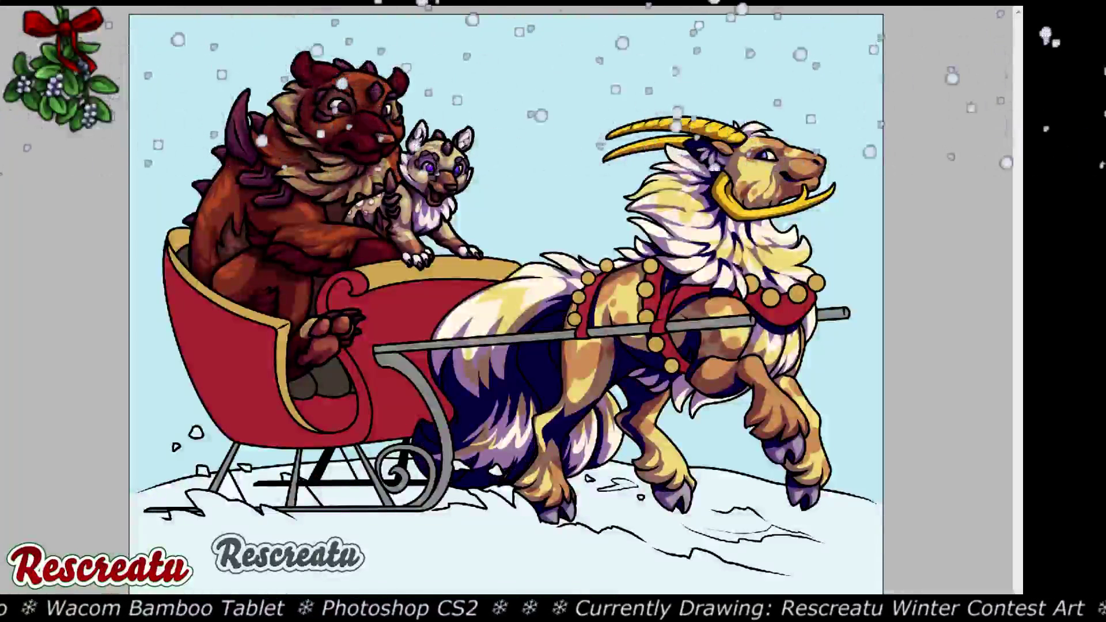
key("alt+BackSpace")
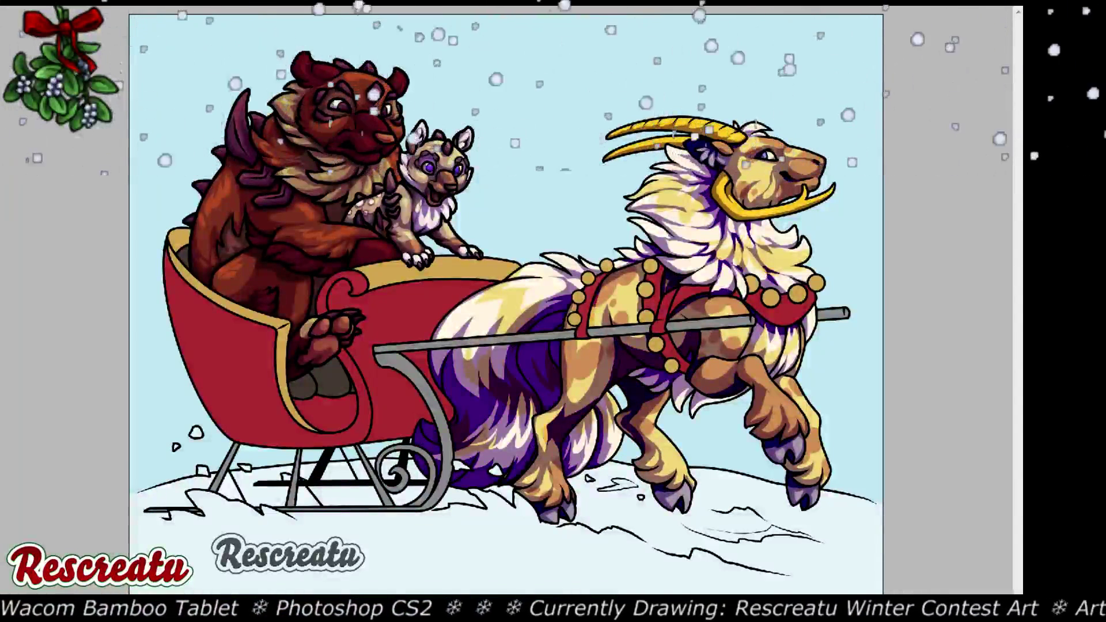
Try other tints on the horned beast's shading and soften its deep shadows by lowering their opacity
left_click_drag(843, 480, 780, 149)
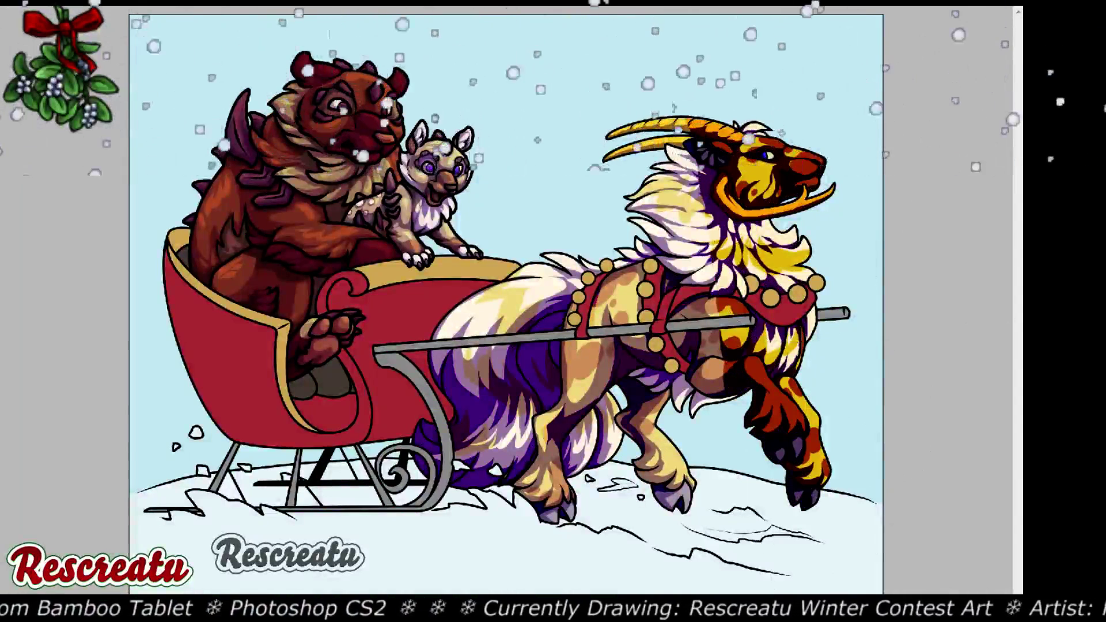
key("ctrl+z")
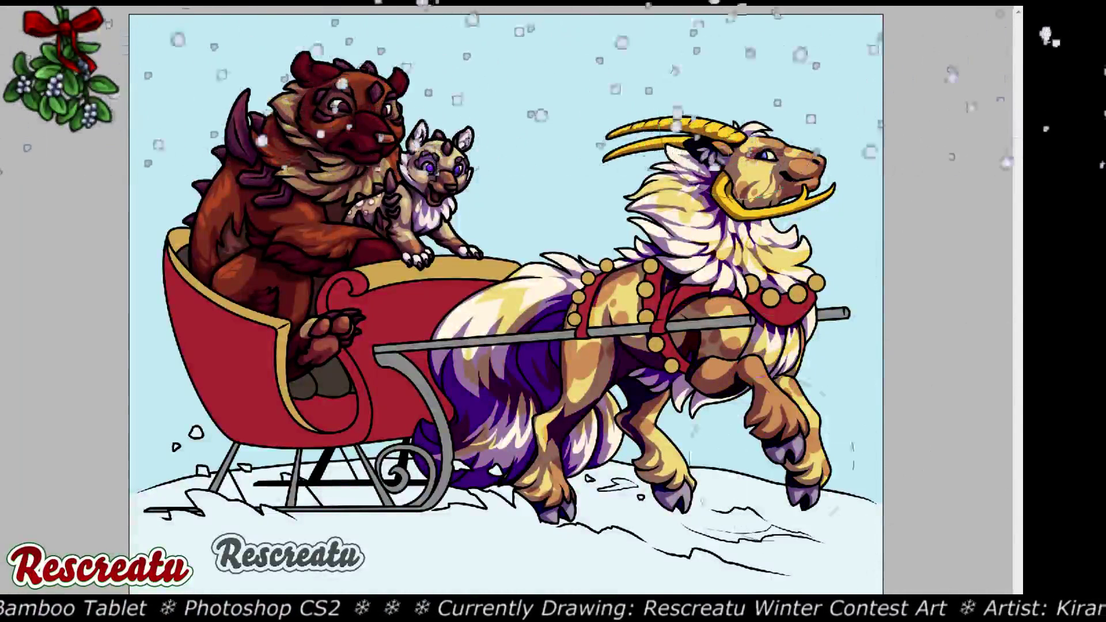
key("alt+BackSpace")
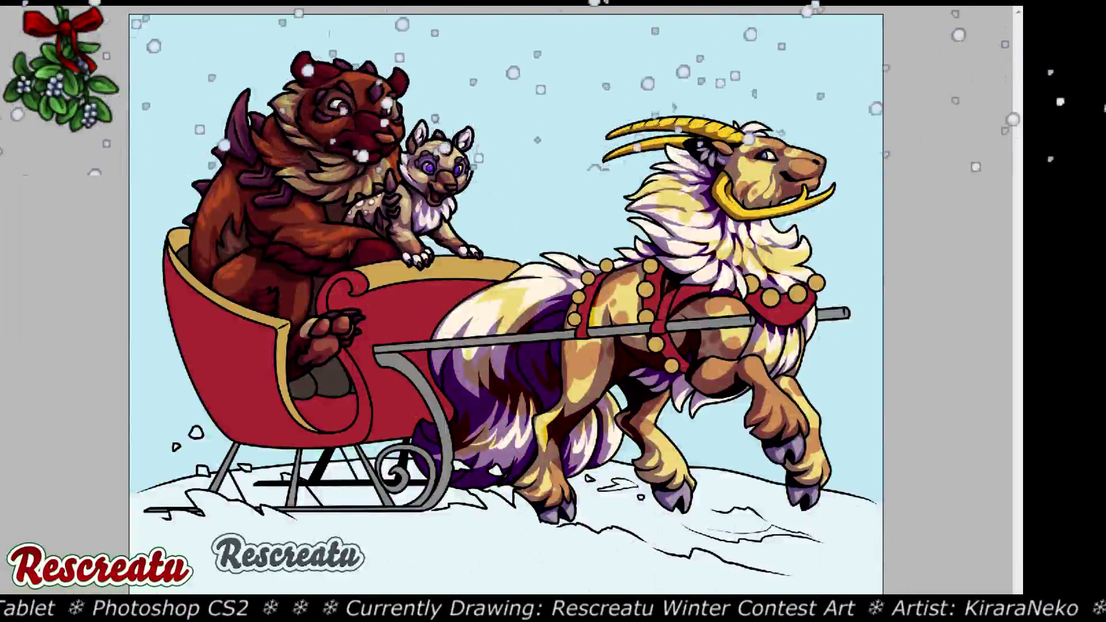
key("ctrl+z")
key("7")
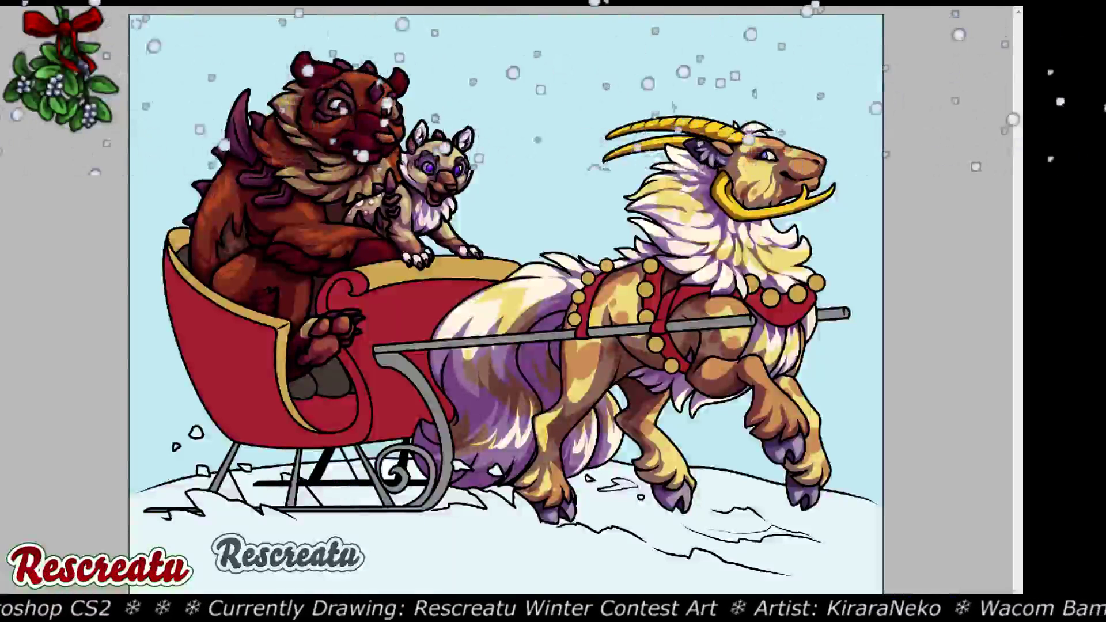
Try recolouring the outlines of the creatures, sleigh and snow in dark blue
key("ctrl+z")
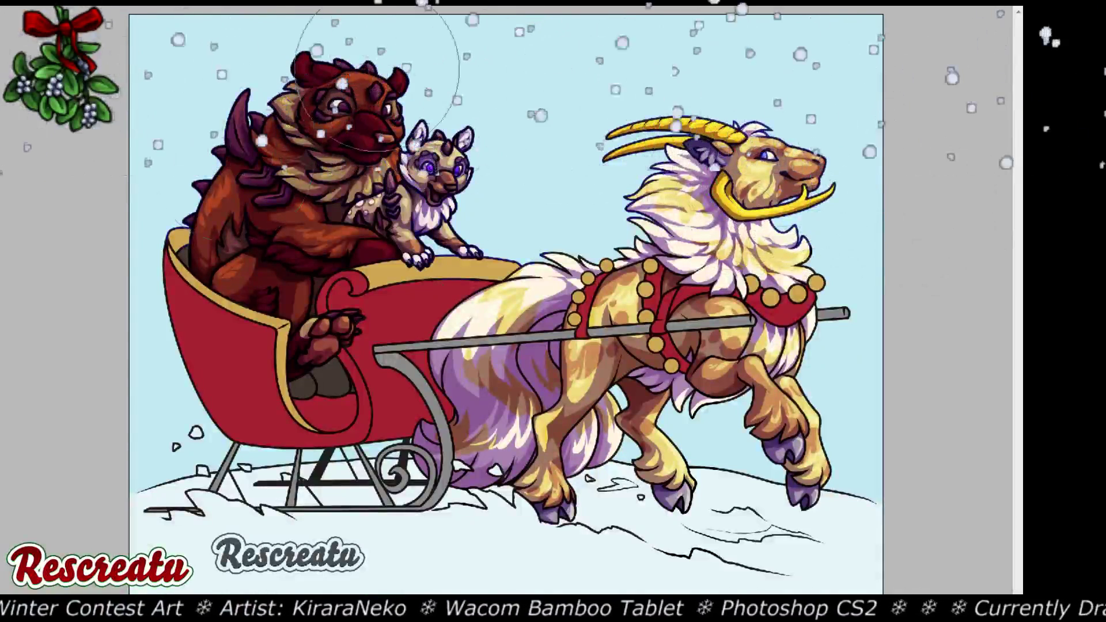
left_click_drag(406, 513, 441, 436)
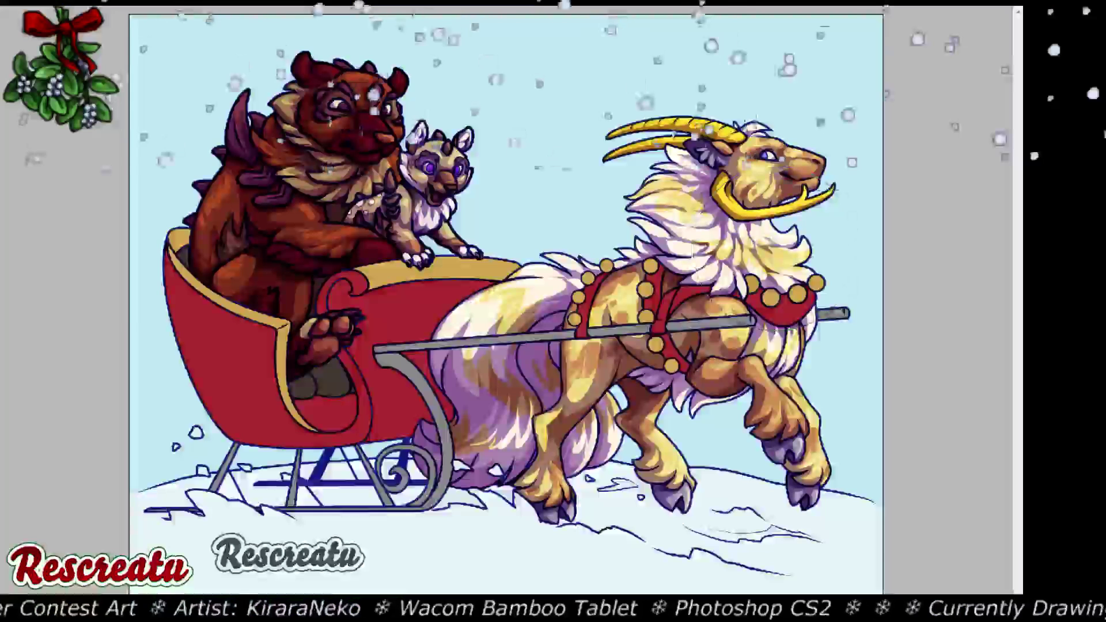
key("ctrl+z")
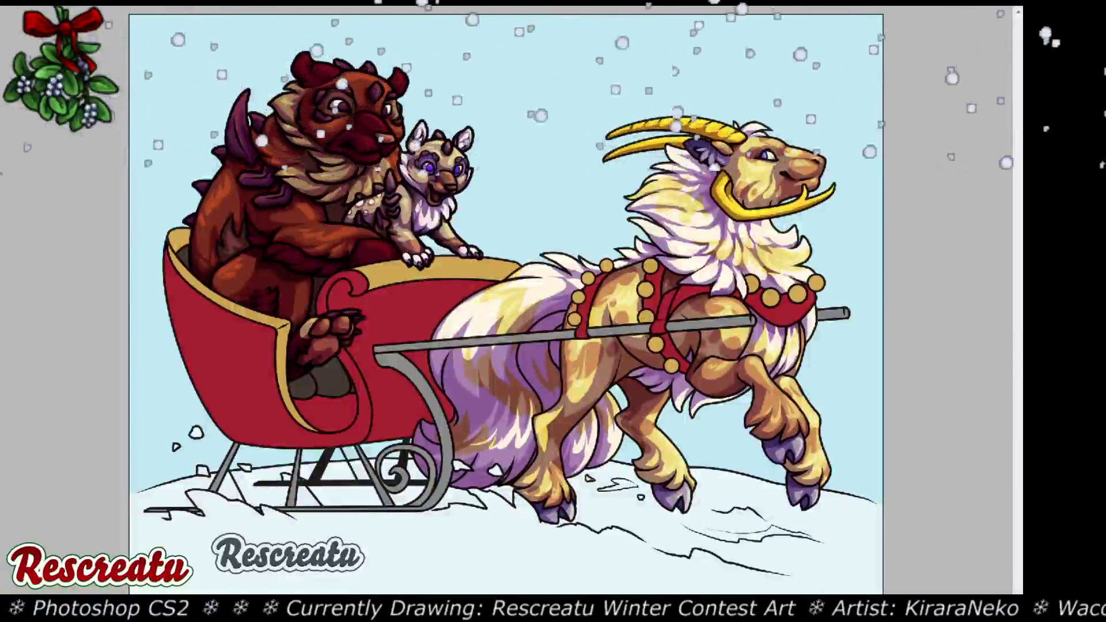
Cover the sky behind the creatures with white snow speckles and shade its lower part above the snowbank in darker blue
left_click(466, 110)
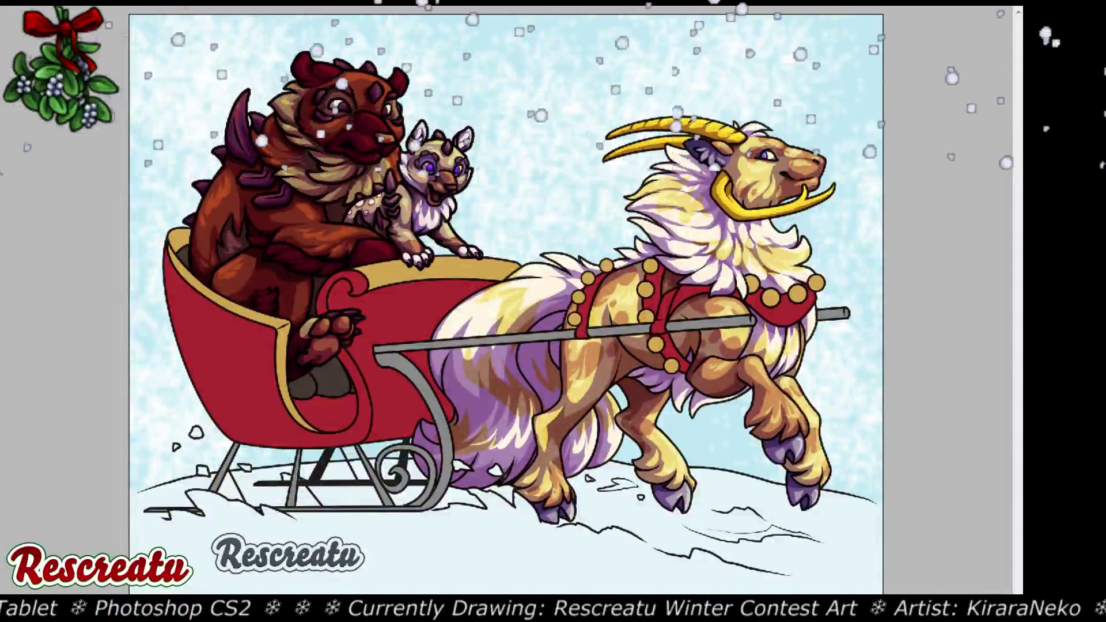
mouse_move(124, 441)
left_mouse_down()
mouse_move(637, 454)
mouse_move(802, 492)
mouse_move(193, 380)
mouse_move(152, 132)
left_mouse_up()
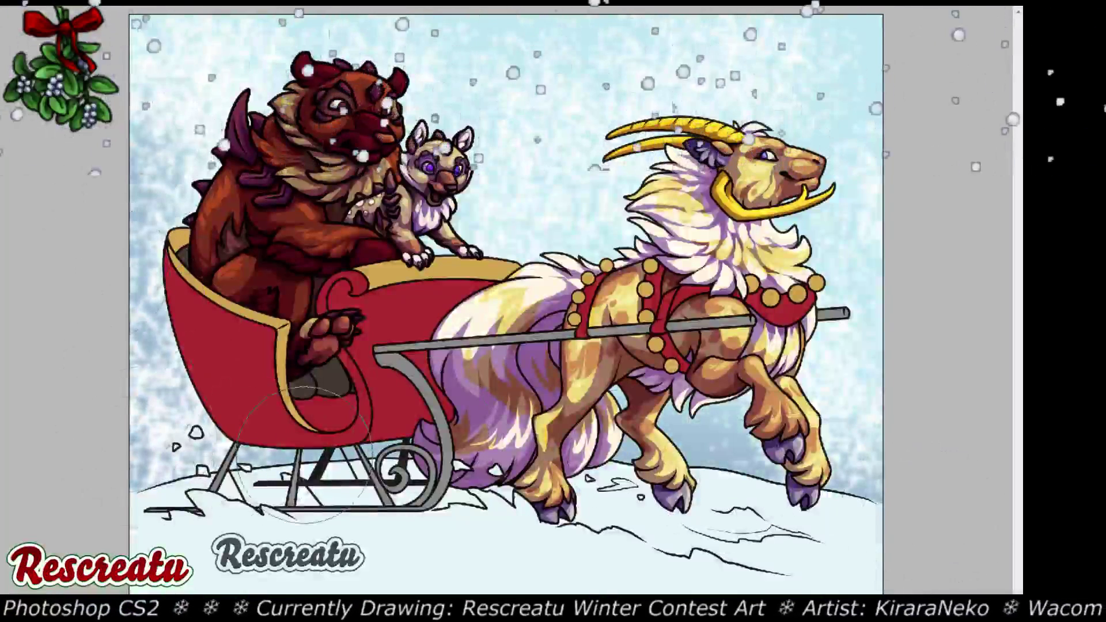
mouse_move(304, 455)
left_mouse_down()
mouse_move(889, 477)
mouse_move(896, 372)
mouse_move(815, 478)
left_mouse_up()
key("ctrl+z")
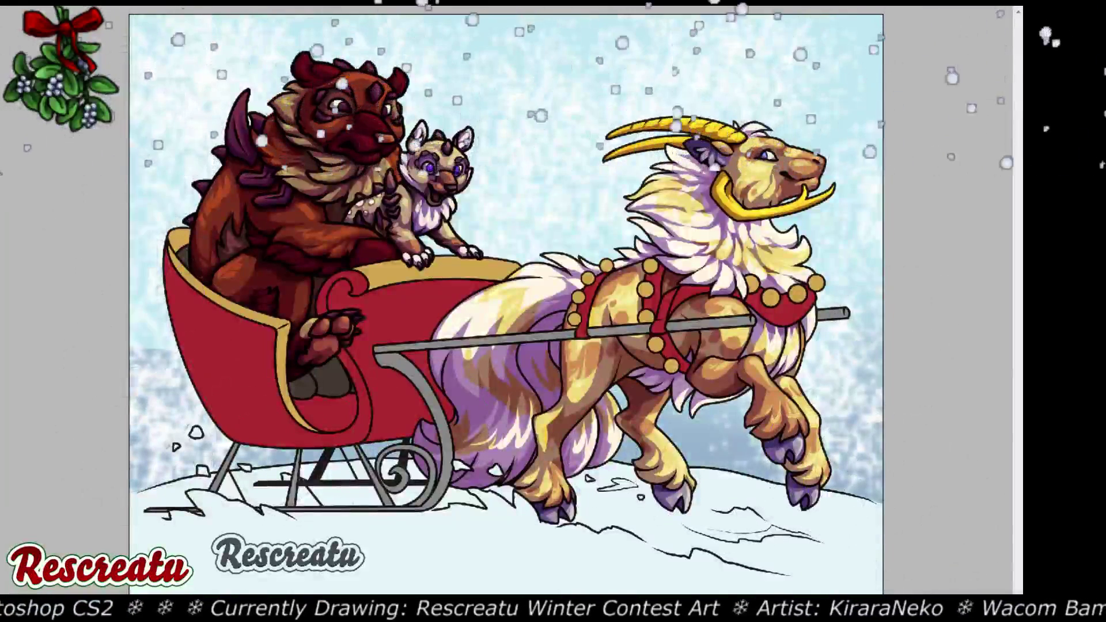
key("ctrl+alt+z")
mouse_move(938, 496)
left_mouse_down()
mouse_move(715, 460)
mouse_move(161, 415)
mouse_move(161, 352)
left_mouse_up()
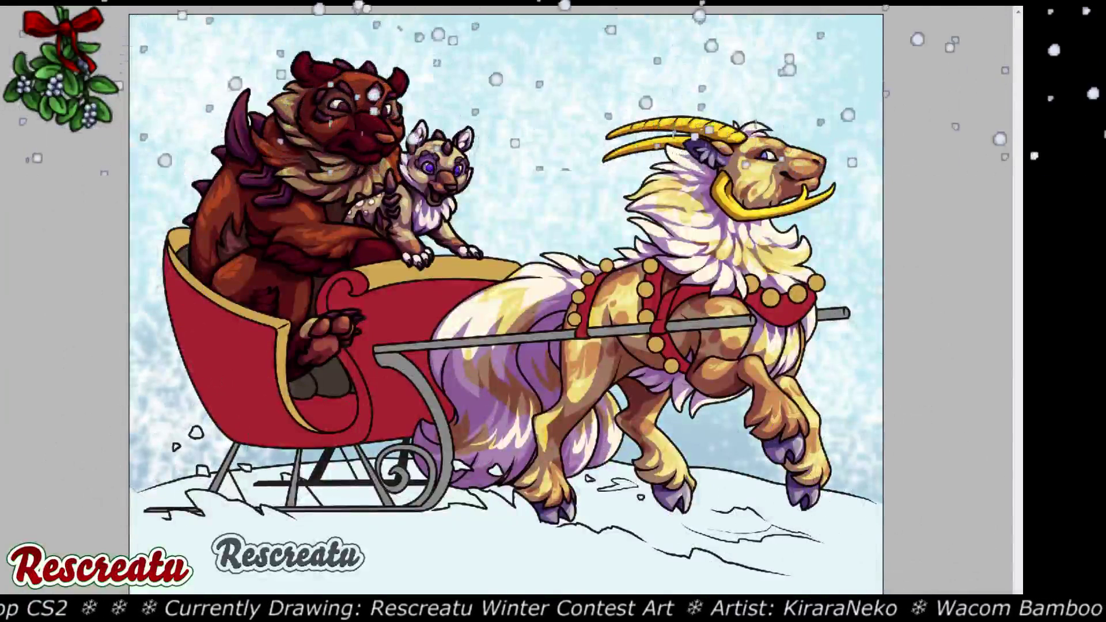
left_click_drag(700, 461, 891, 350)
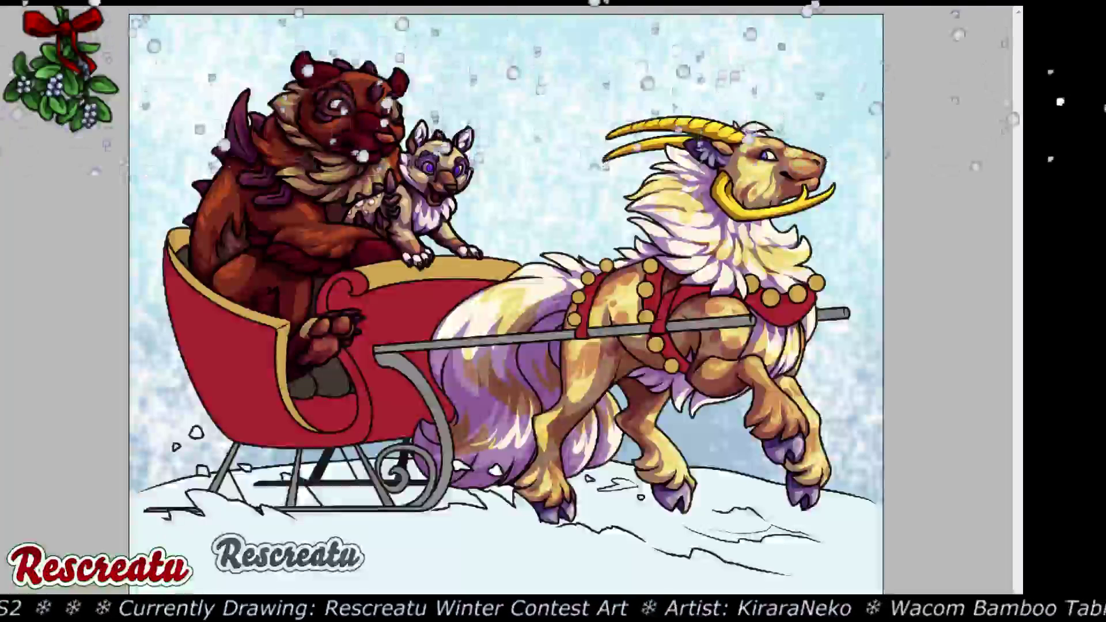